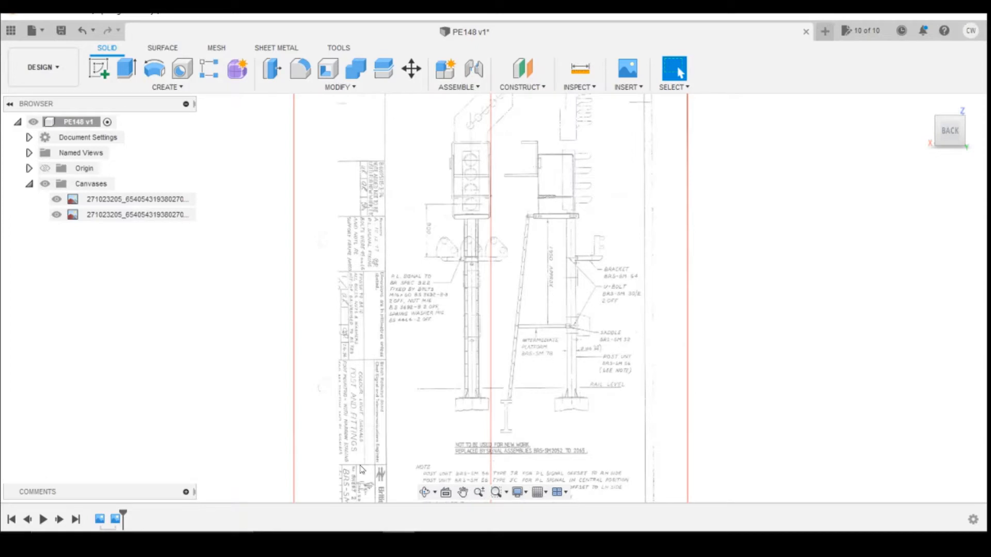
Switch to the Photos window showing the K-190 TWY 23-6-90 picture to examine the real signal.
scroll(481, 336, "down", 1)
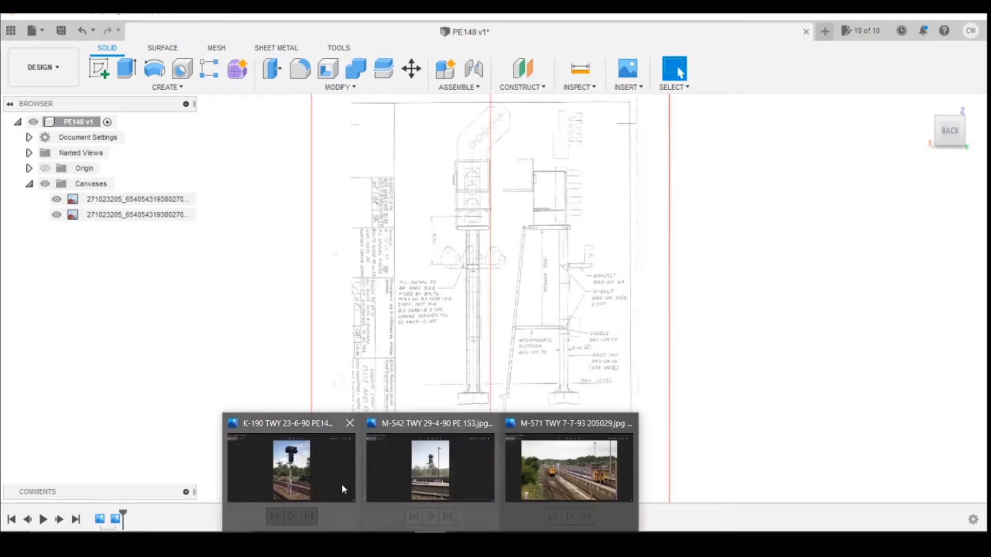
left_click(341, 485)
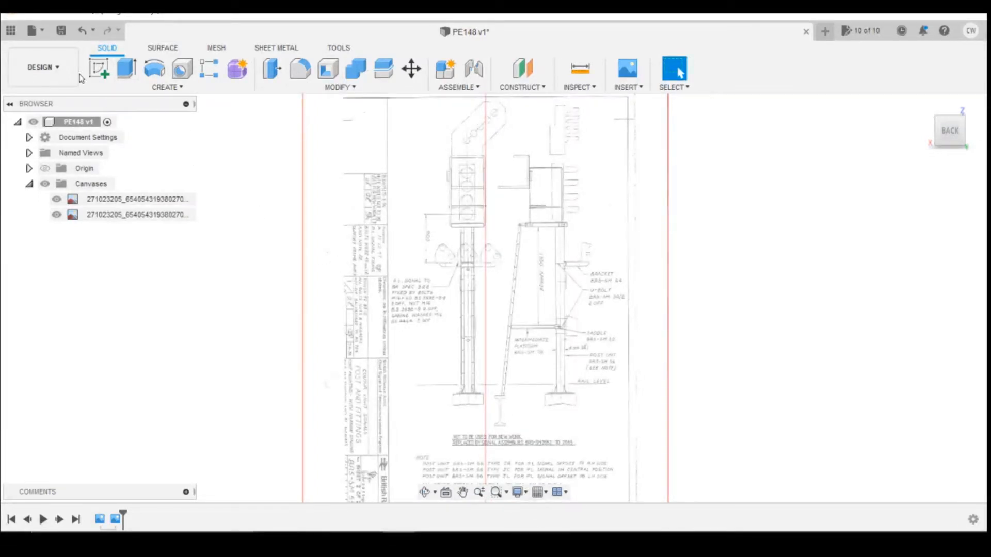
On the vertical plane facing the back view, sketch a rectangle about 3.82 by 1.27 mm over the concrete base of the left-hand post drawing.
left_click(98, 73)
scroll(464, 392, "up", 3)
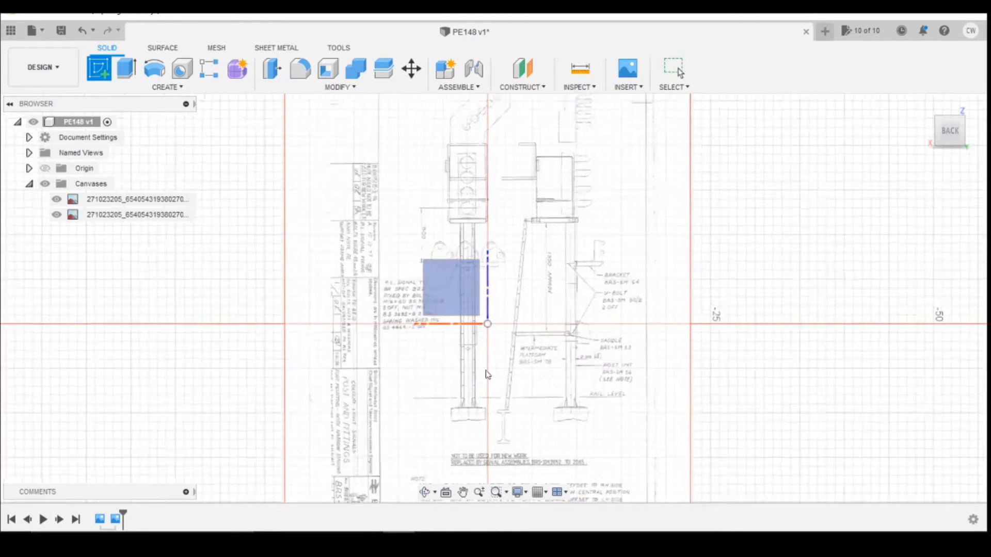
left_click(480, 278)
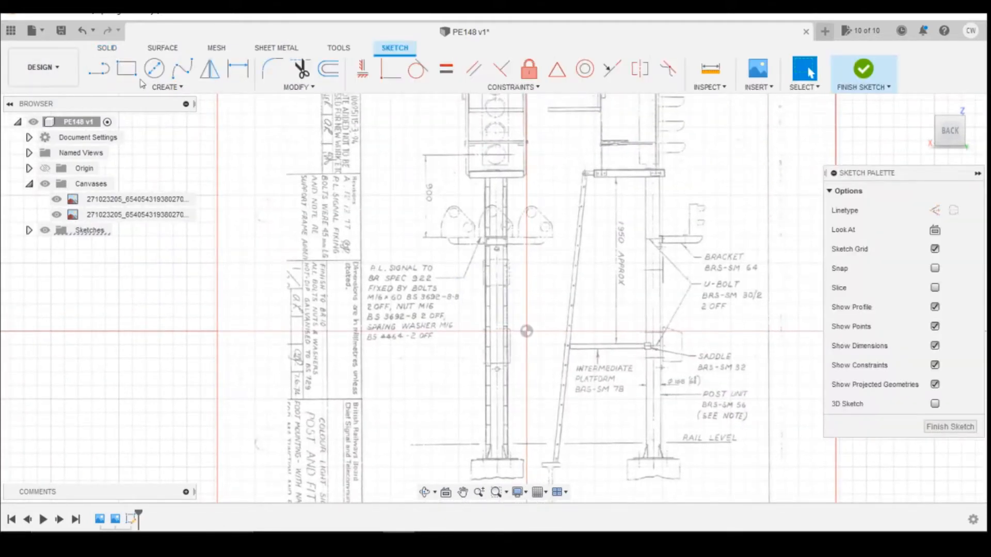
left_click(126, 68)
scroll(338, 268, "up", 10)
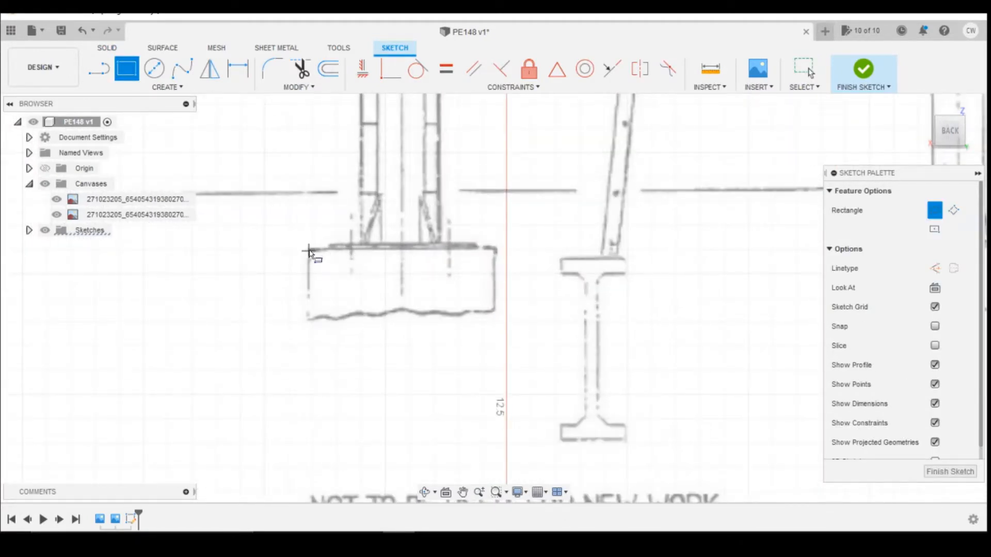
left_click(309, 250)
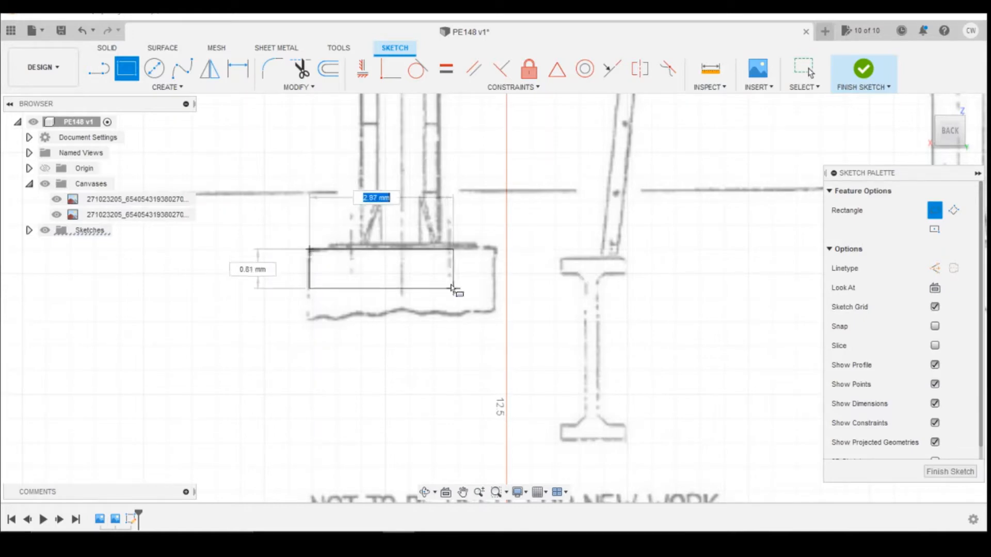
left_click(494, 312)
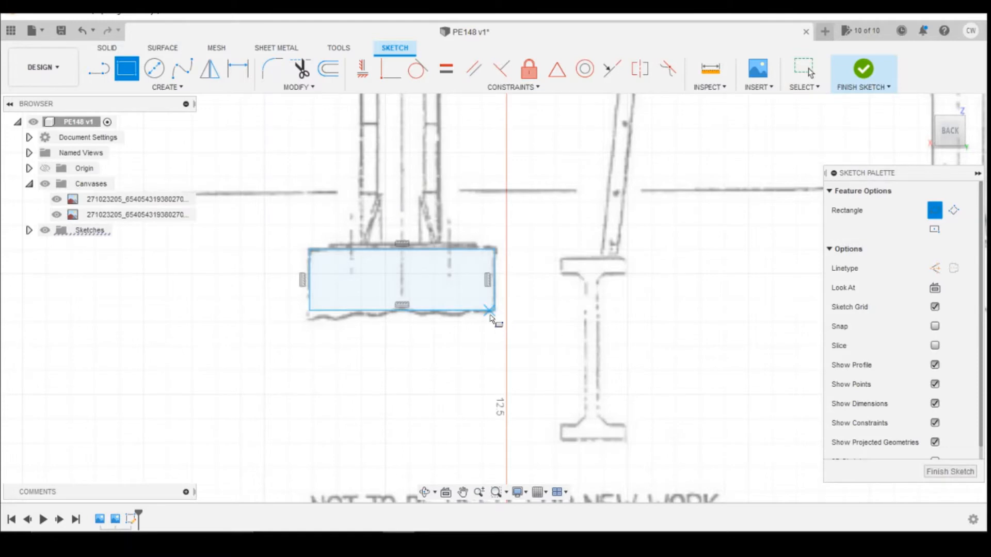
key("Escape")
Dimension the base rectangle to 3.82 mm wide and 1.25 mm high.
key("d")
left_click(454, 313)
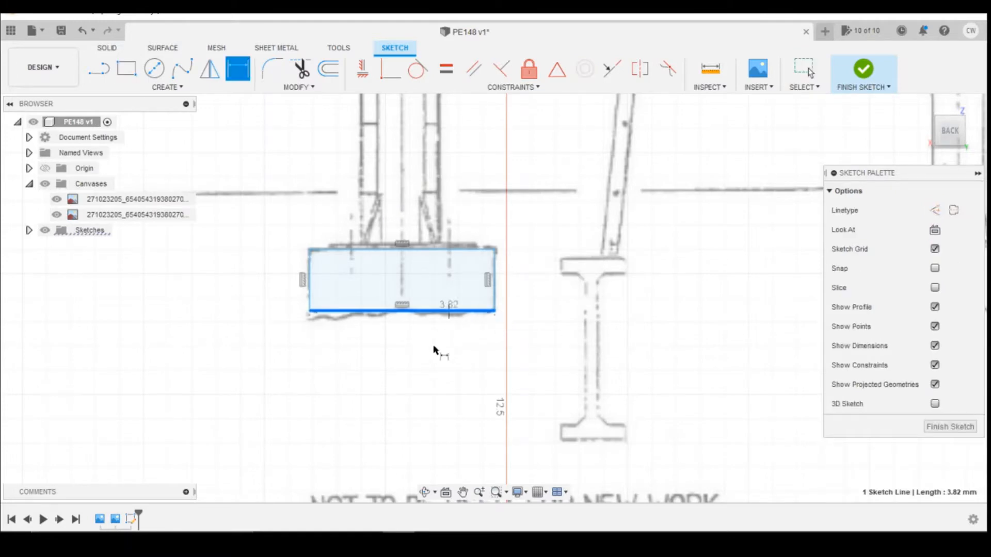
left_click(454, 357)
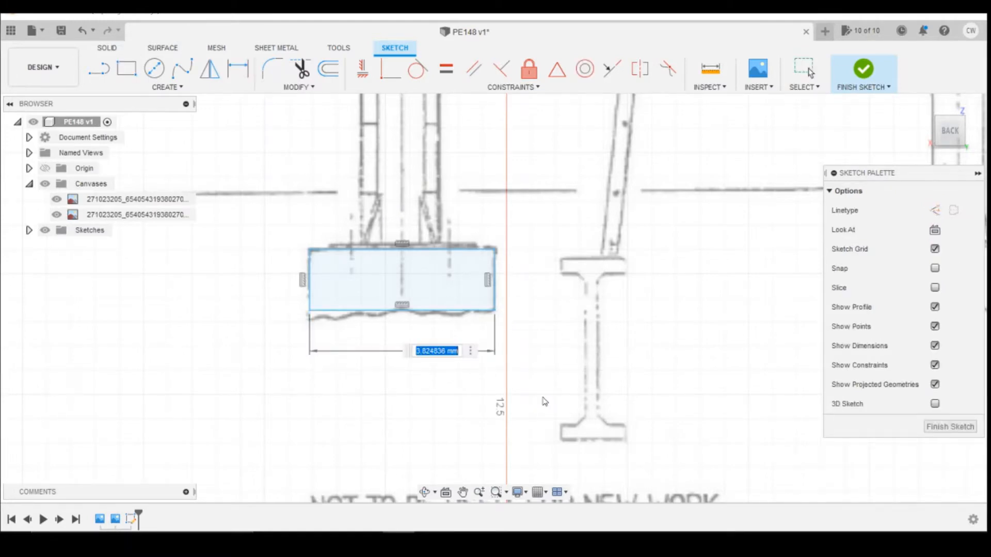
type("3.82")
key("Return")
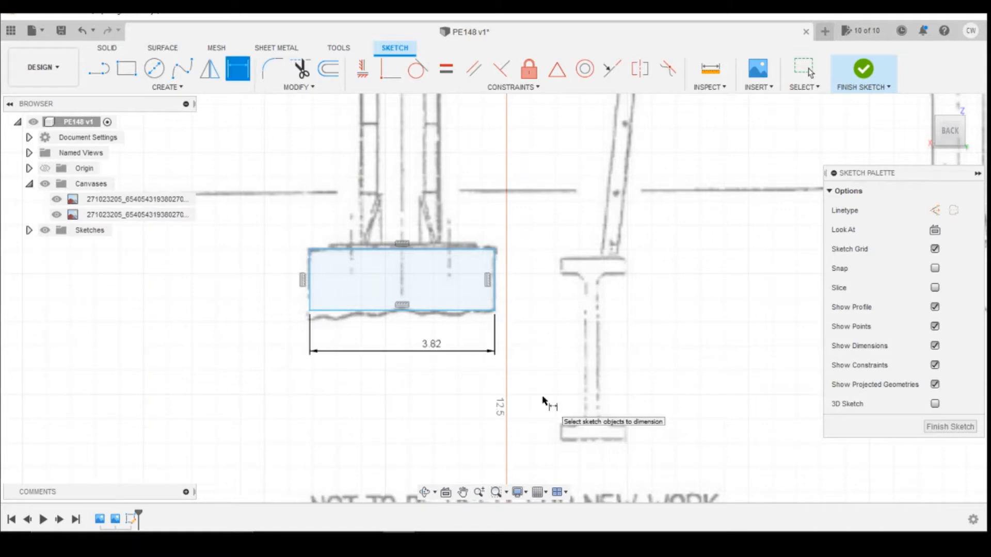
left_click(495, 288)
left_click(529, 291)
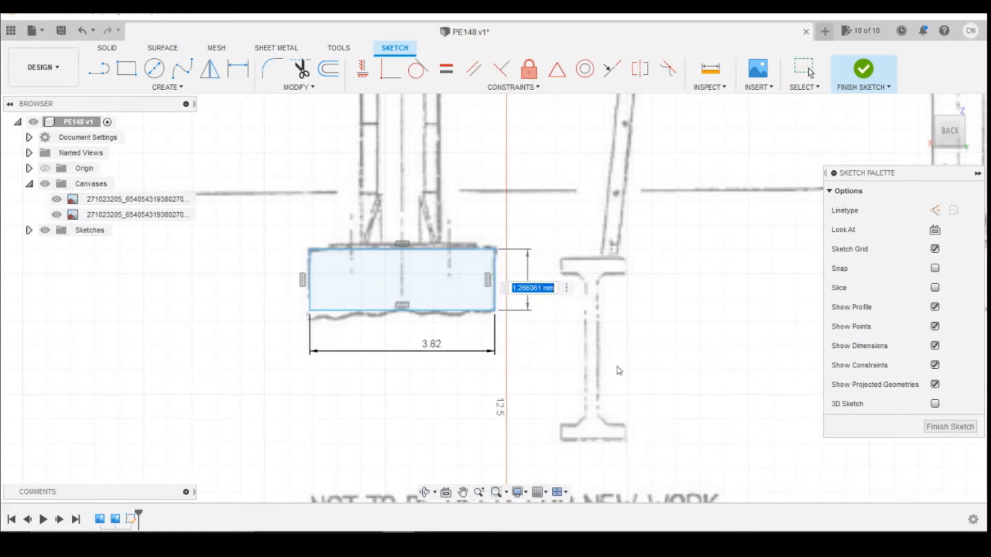
type("1.25")
key("Return")
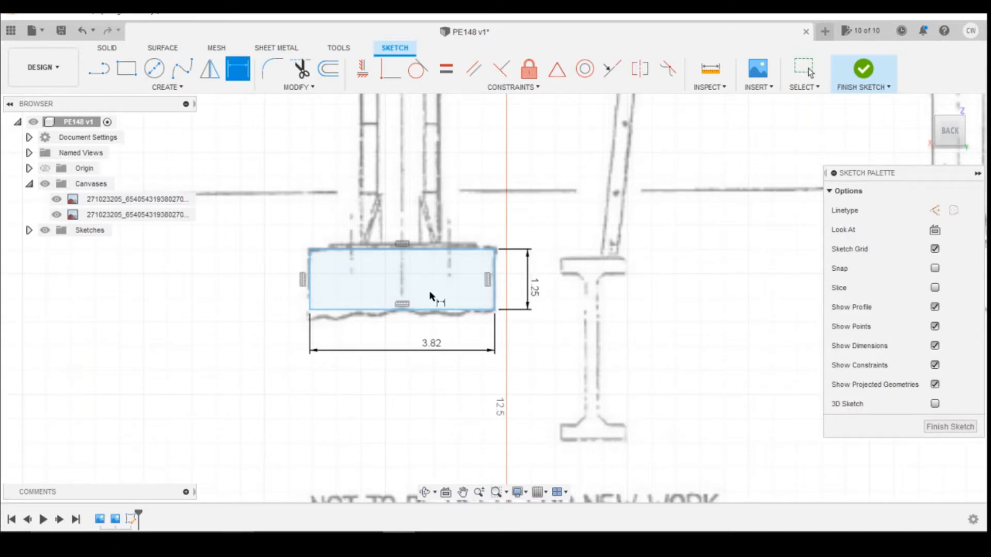
key("Escape")
Extrude the base rectangle by -10 mm to one side as a new body.
left_click(392, 279)
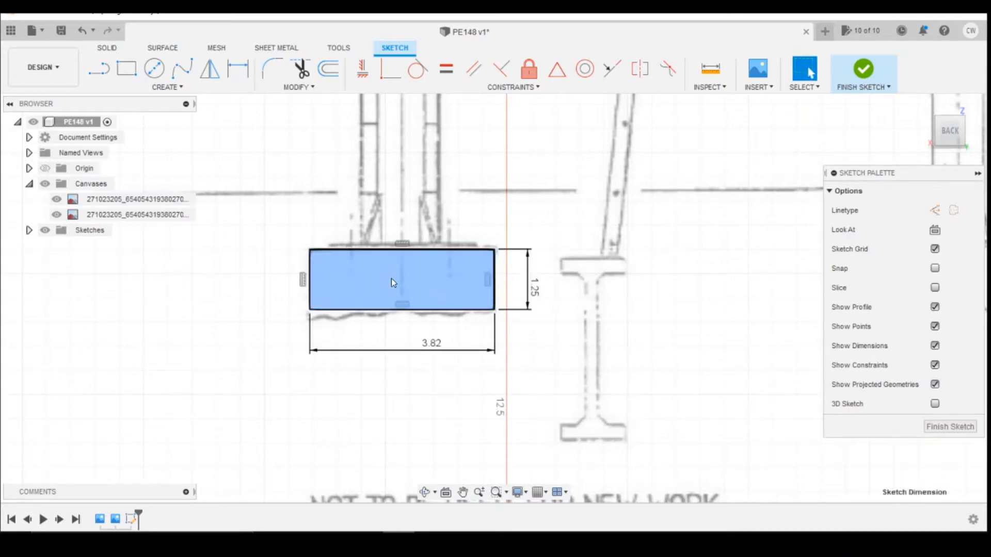
right_click(392, 278)
left_click(365, 336)
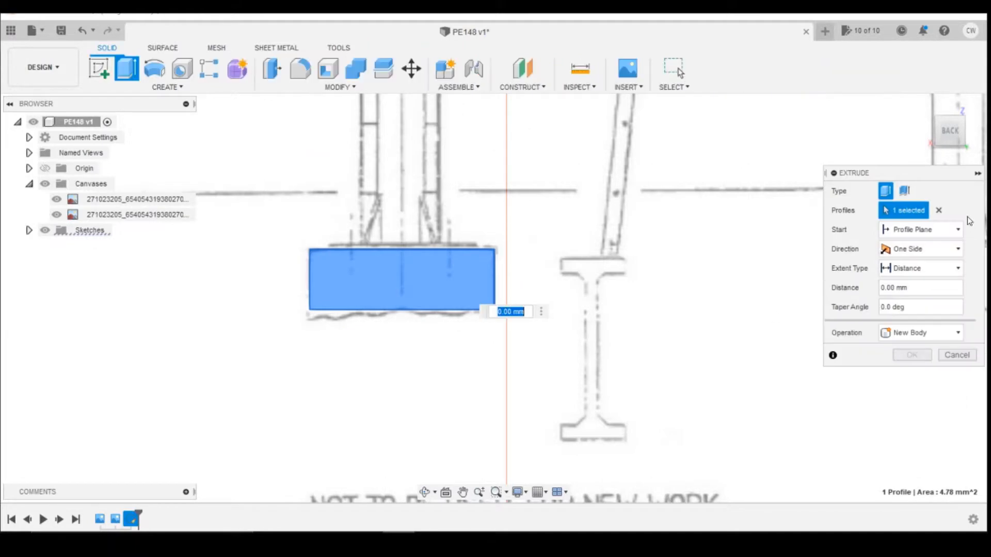
left_click_drag(946, 135, 952, 137)
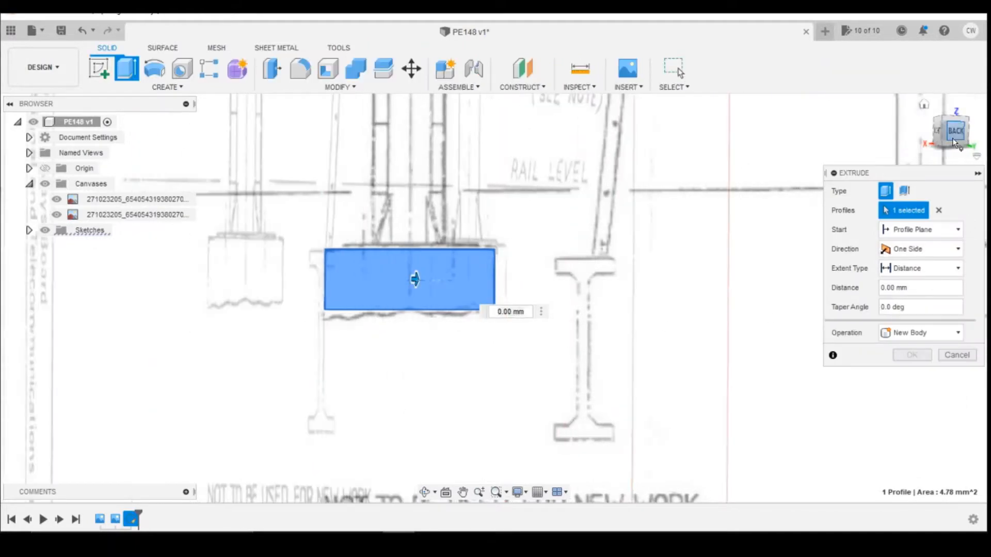
left_click(938, 134)
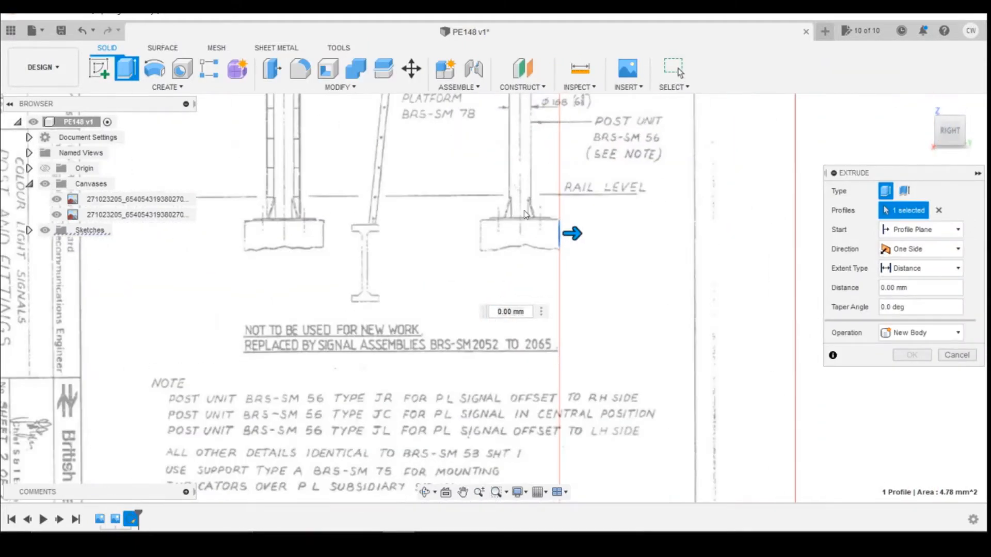
scroll(514, 266, "down", 2)
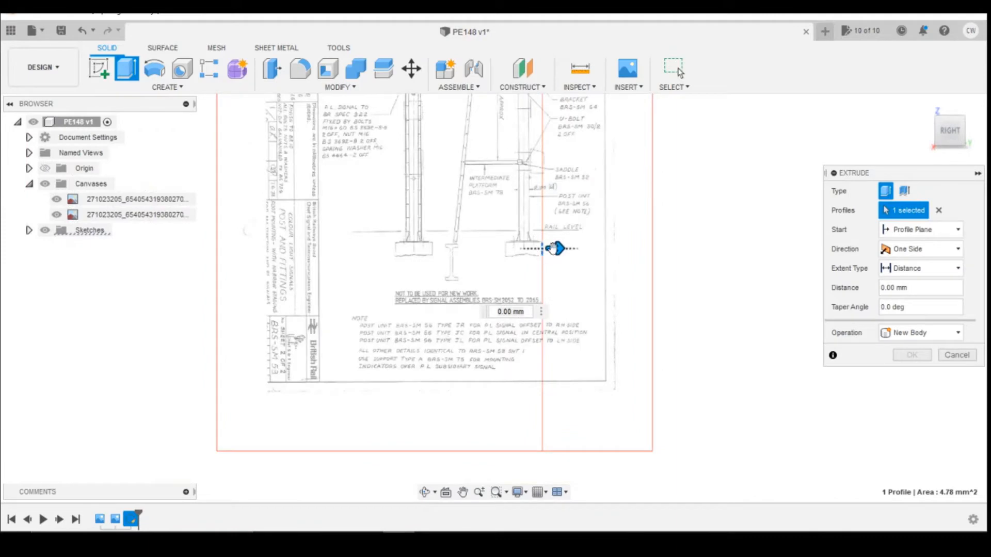
left_click_drag(558, 250, 435, 249)
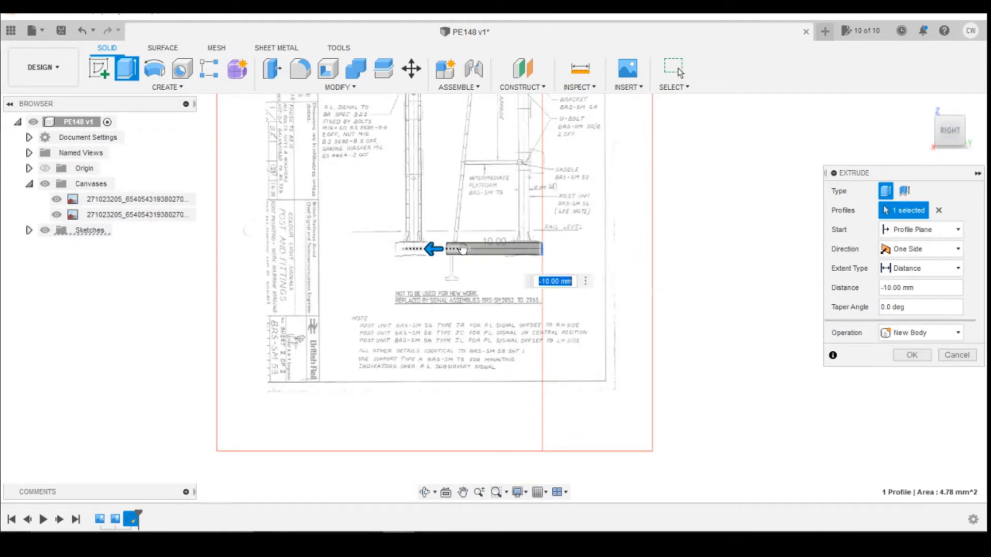
scroll(448, 274, "up", 2)
scroll(470, 181, "down", 3)
scroll(454, 230, "up", 3)
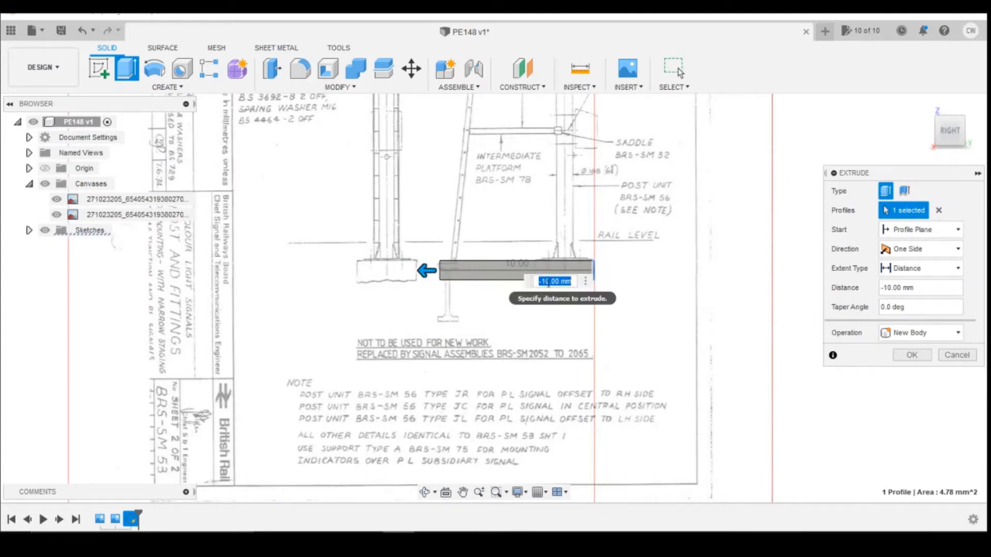
left_click(912, 356)
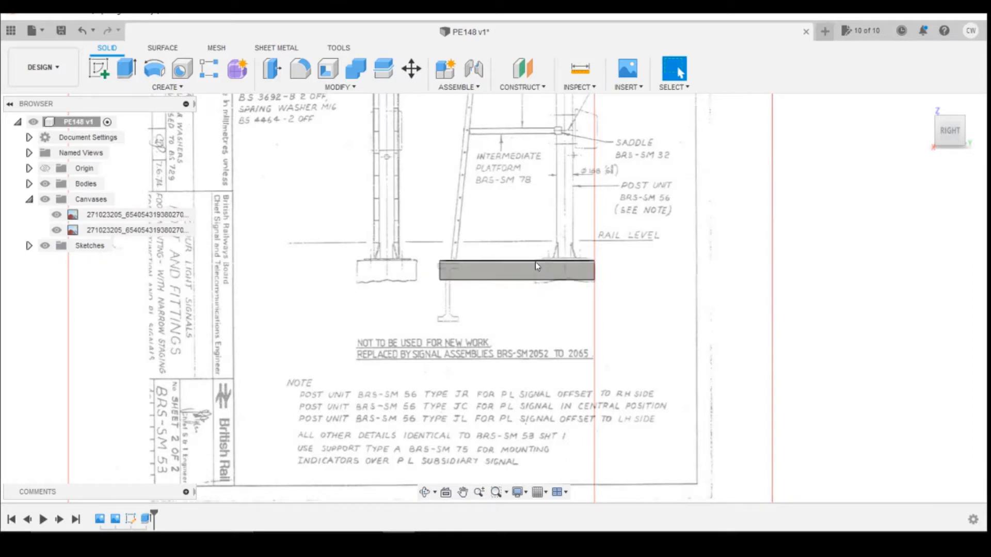
Sketch a point on the long side face of the base block, where the post centreline meets the upper edge, and finish the sketch.
scroll(591, 279, "down", 3)
middle_click_drag(494, 298, 436, 317, "shift")
left_click(940, 135)
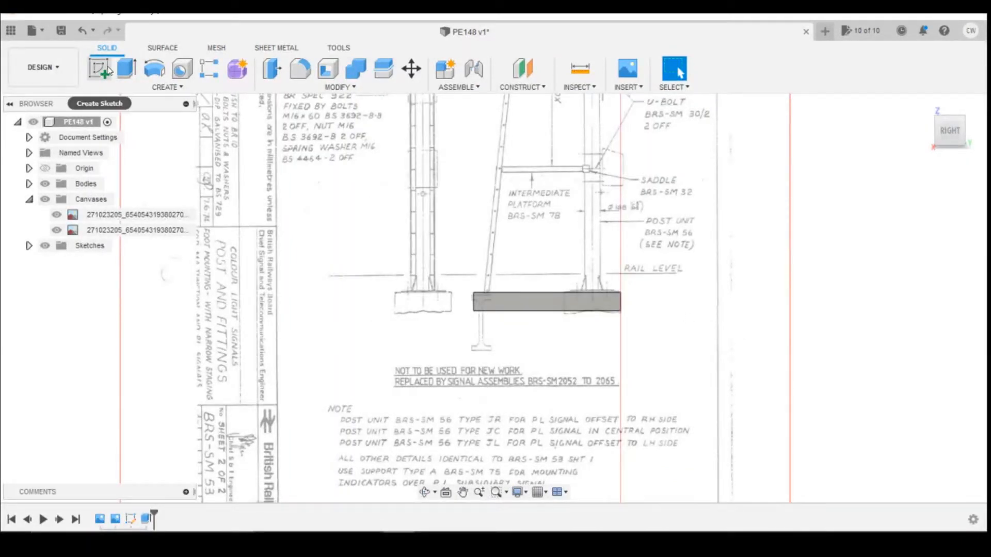
left_click(97, 69)
left_click(585, 305)
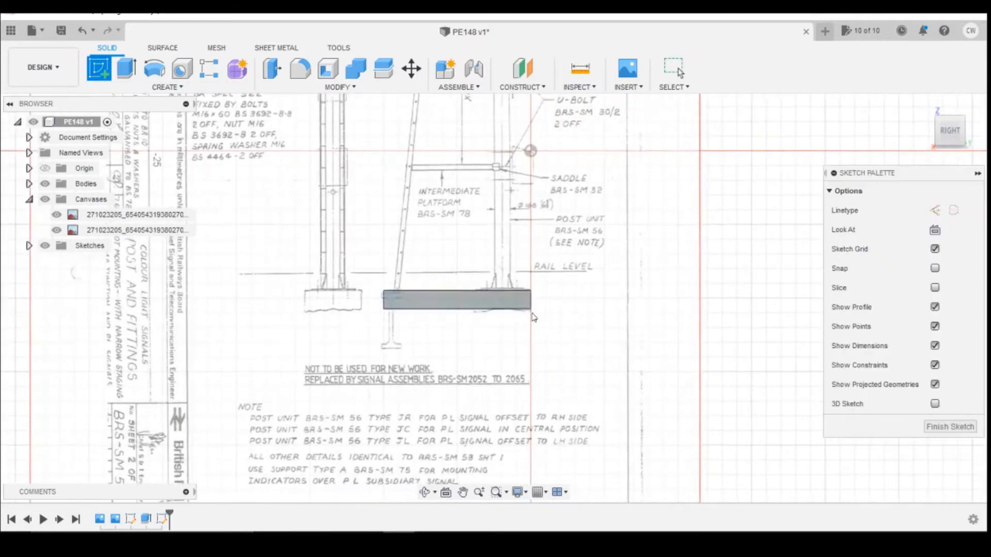
scroll(493, 309, "up", 5)
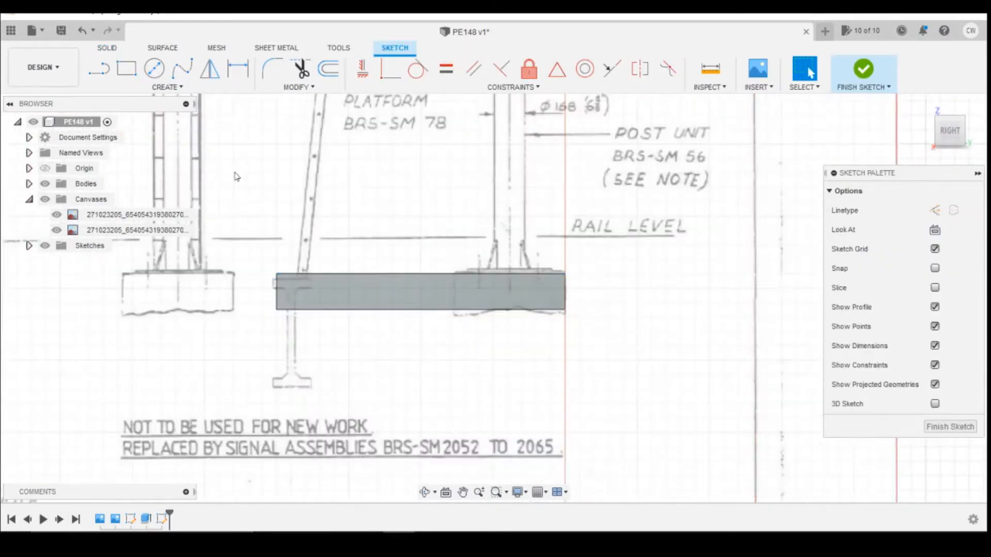
left_click(191, 88)
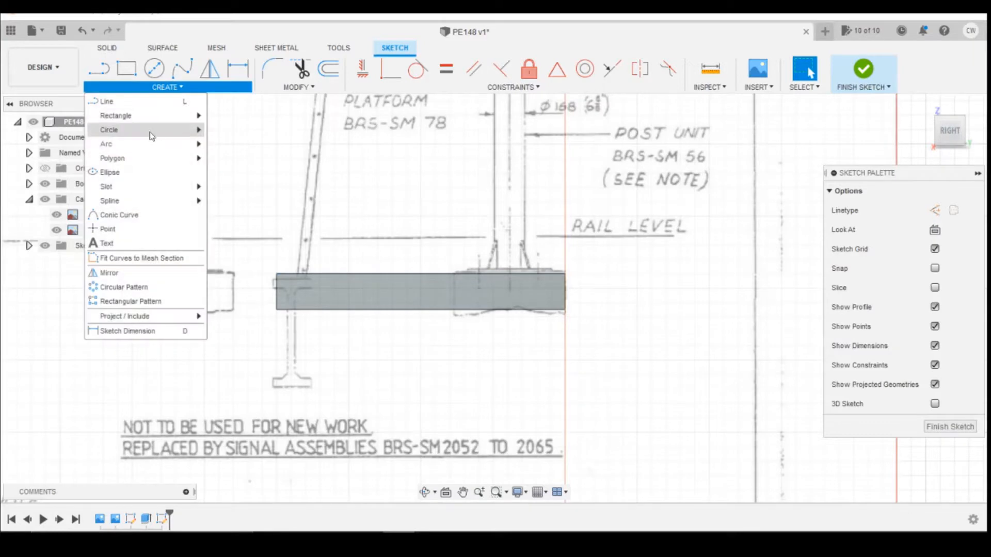
left_click(118, 229)
scroll(534, 288, "up", 3)
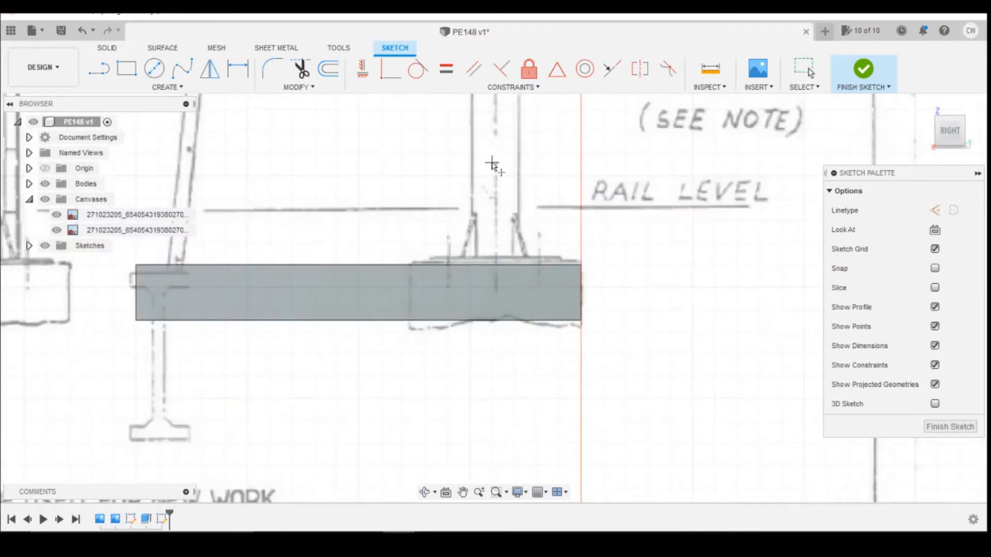
left_click(496, 265)
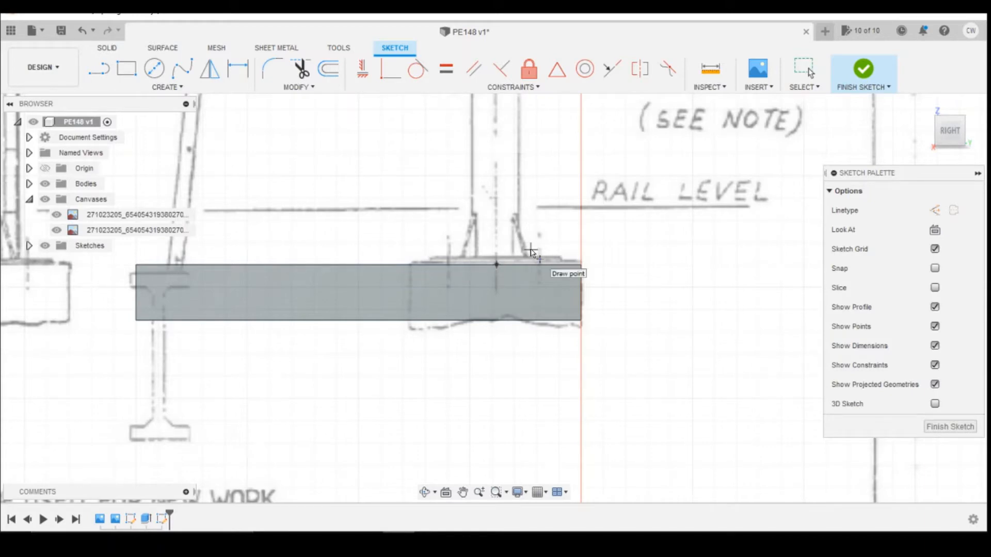
left_click_drag(945, 139, 913, 140)
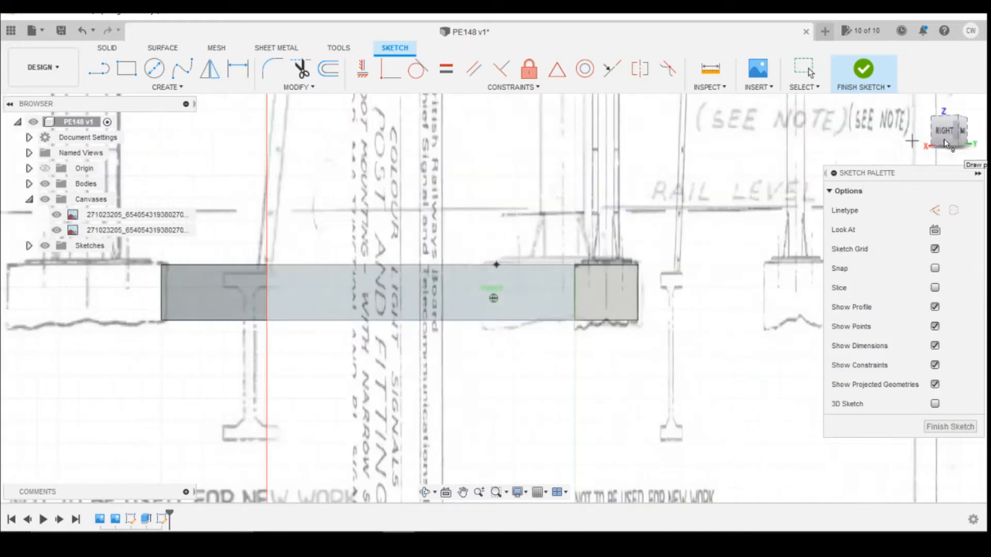
left_click(947, 144)
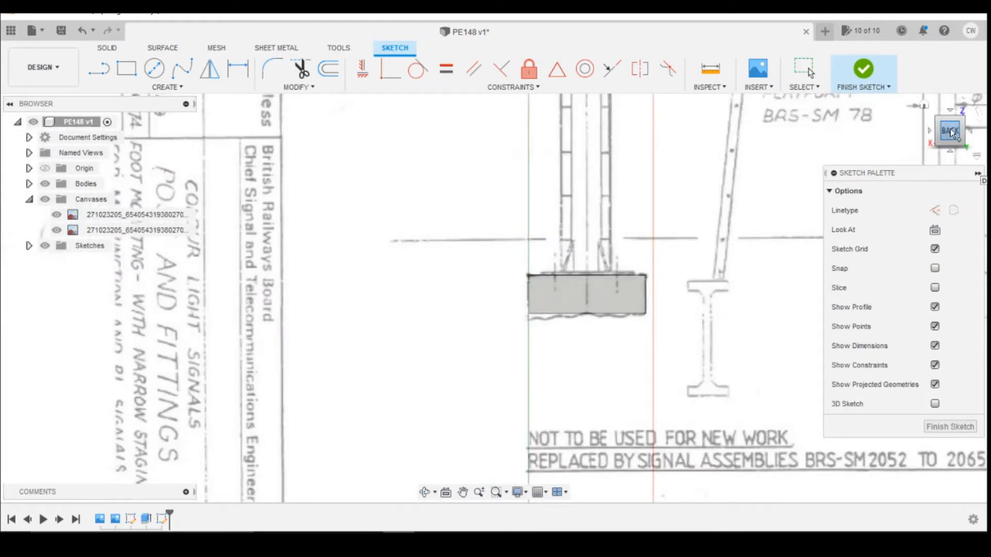
left_click_drag(953, 134, 964, 143)
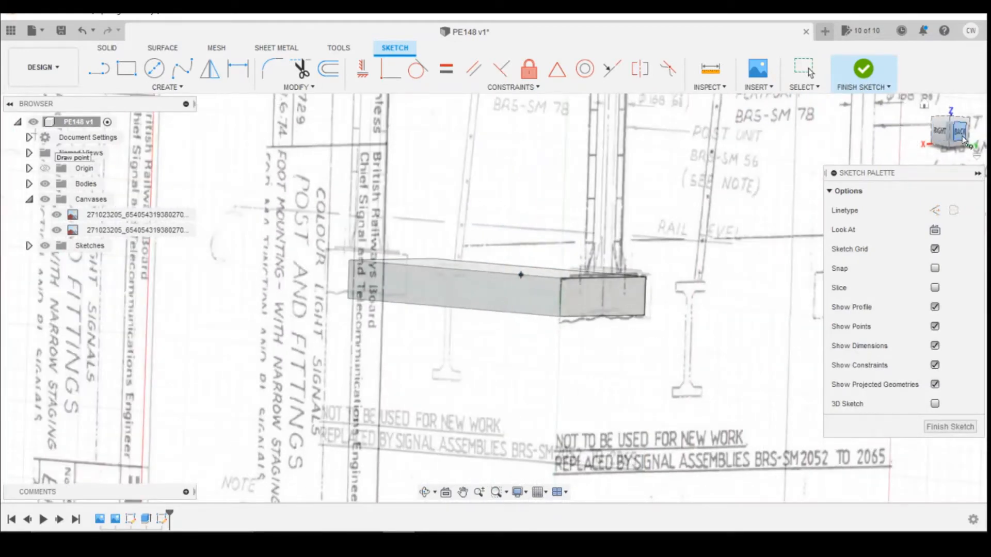
left_click(860, 82)
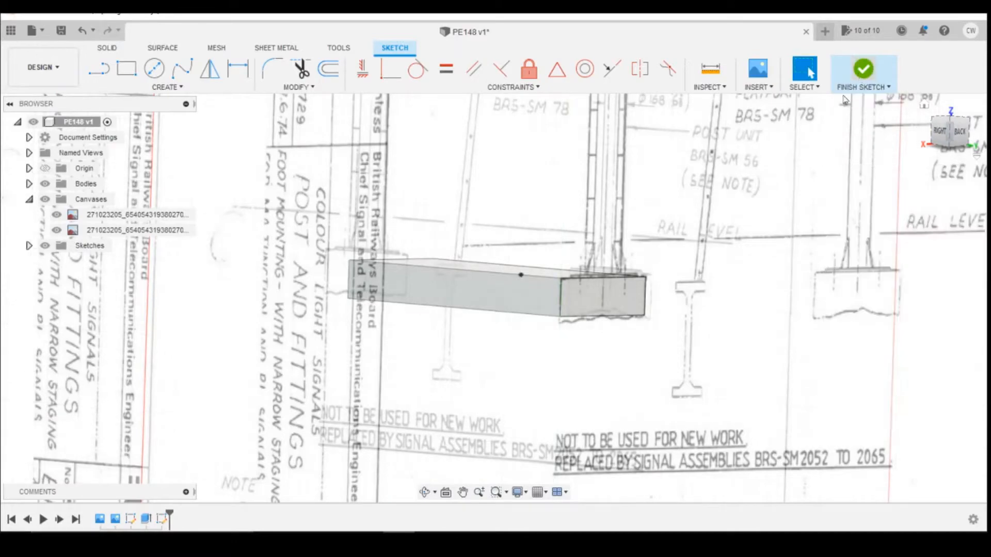
Start a sketch on the base block's top face and project the post centreline point into it.
left_click_drag(959, 133, 959, 163)
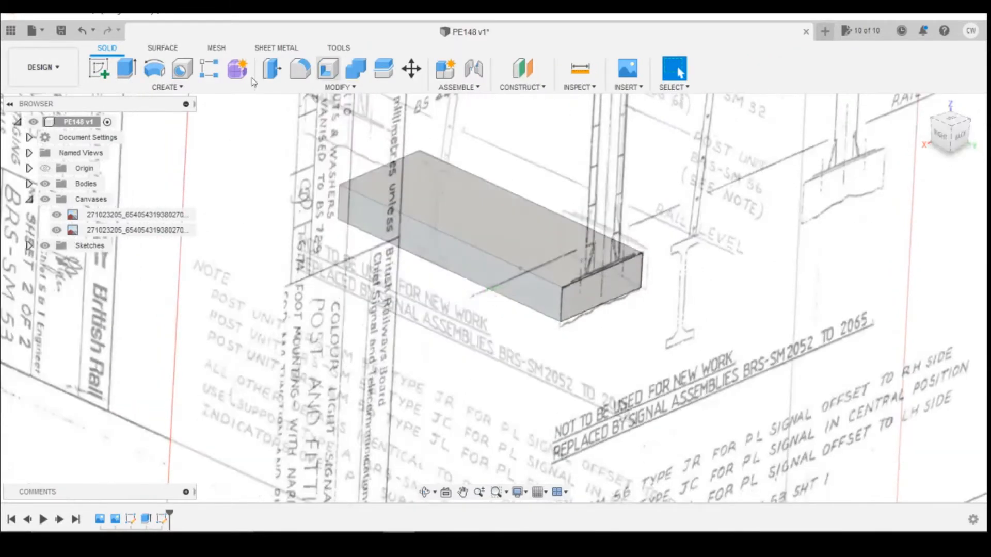
left_click(98, 68)
left_click(566, 279)
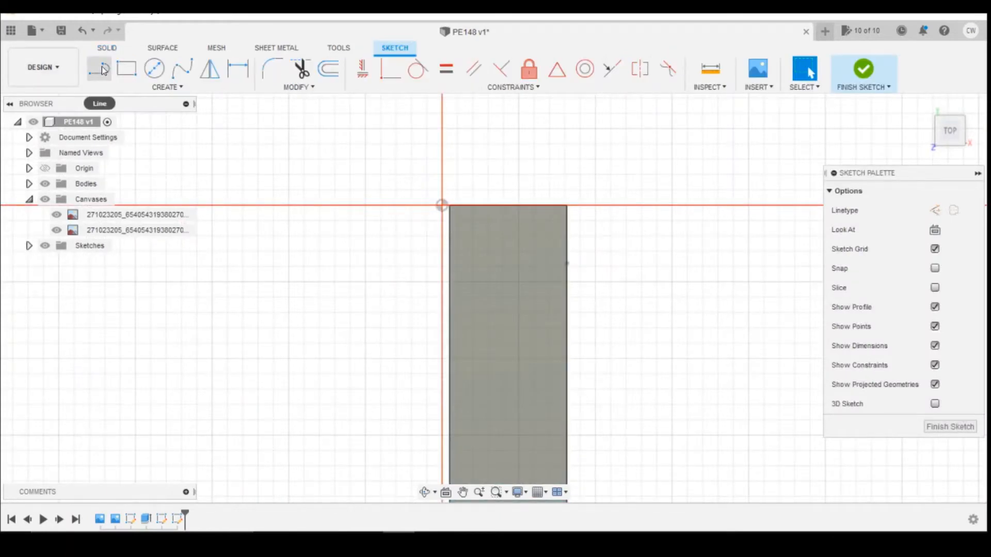
left_click(103, 69)
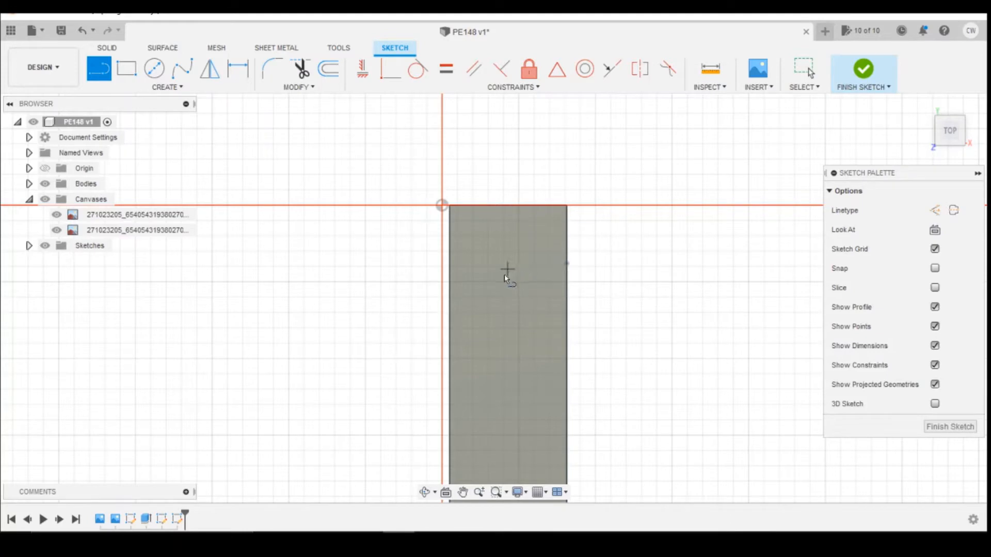
key("p")
left_click(566, 265)
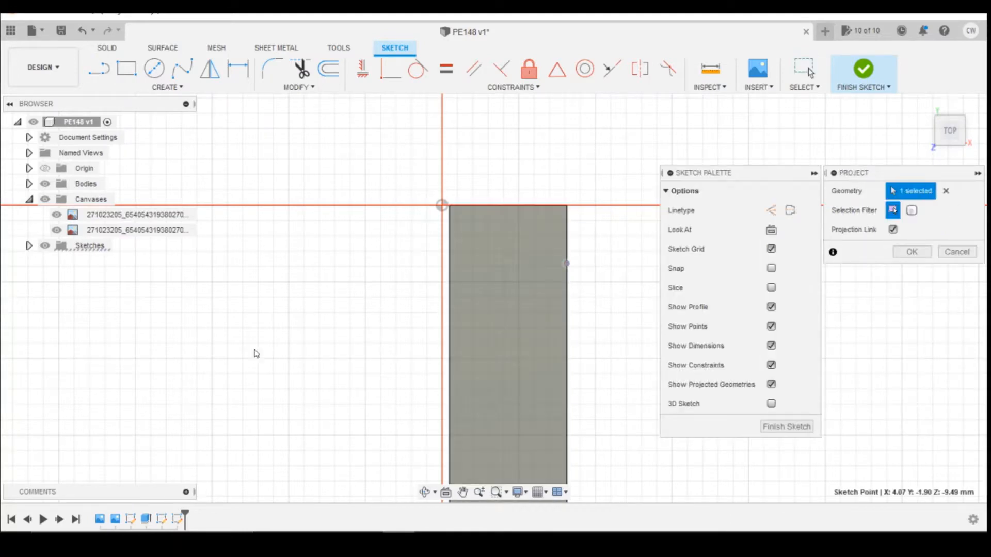
left_click(912, 252)
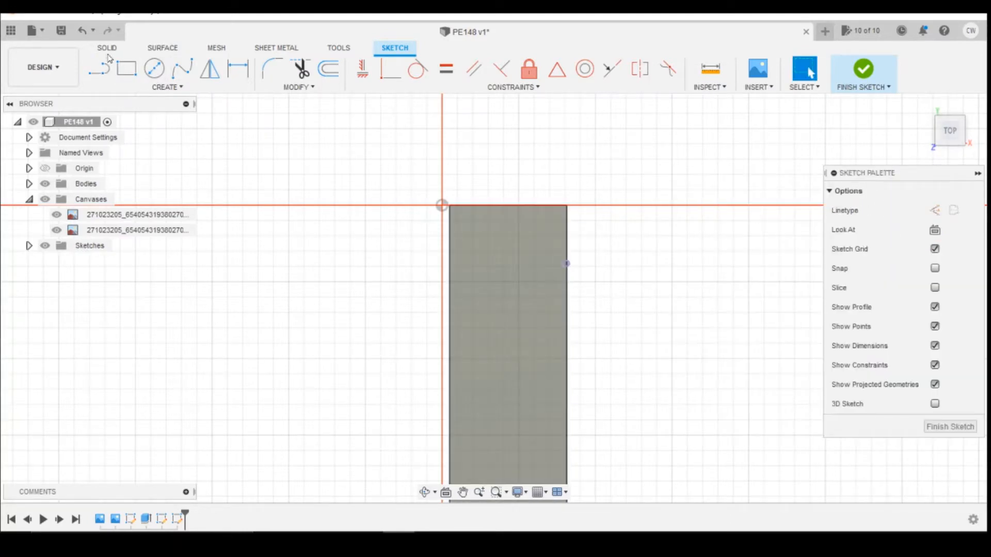
Draw a construction line straight across the base block's top face from the projected post centreline point to the opposite long edge.
left_click(106, 61)
left_click(568, 264)
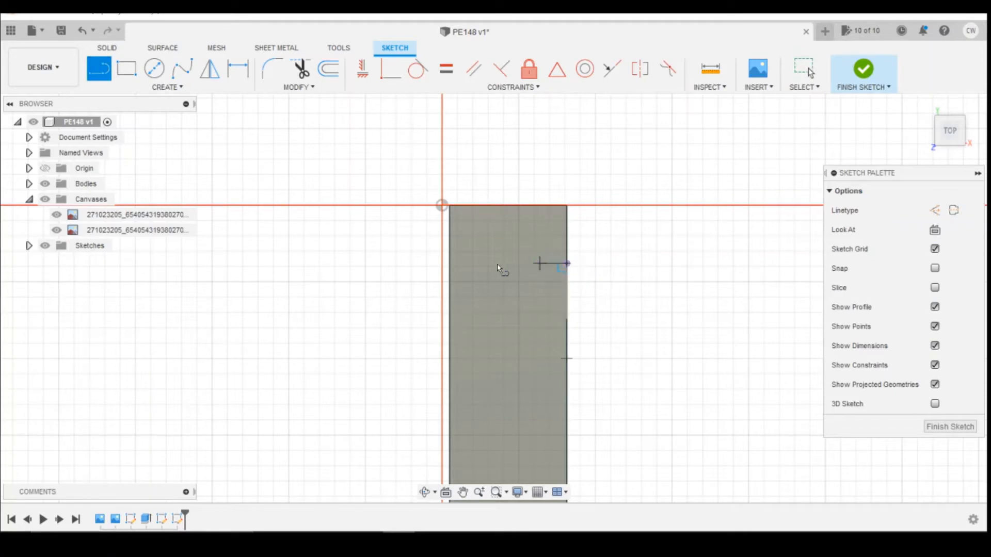
left_click(450, 264)
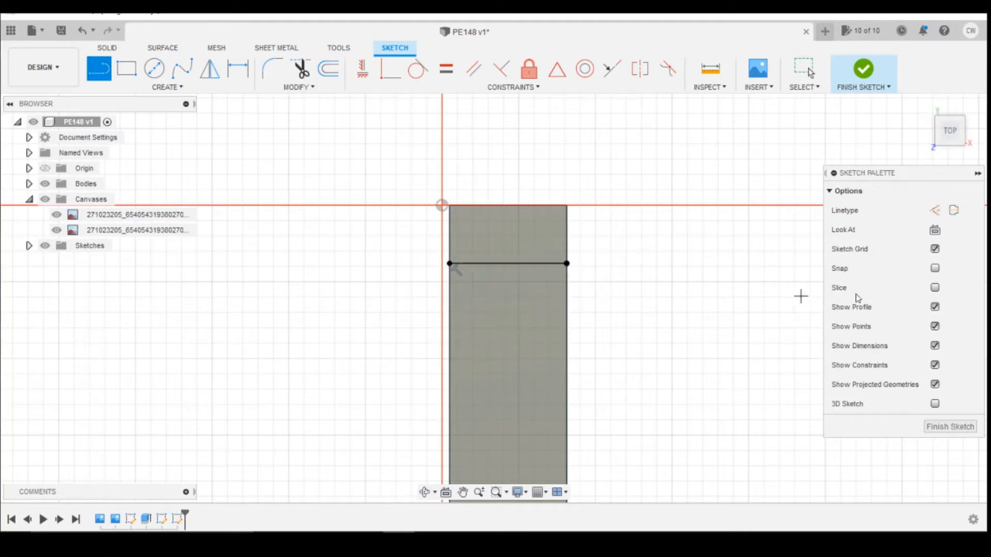
left_click(935, 211)
key("Escape")
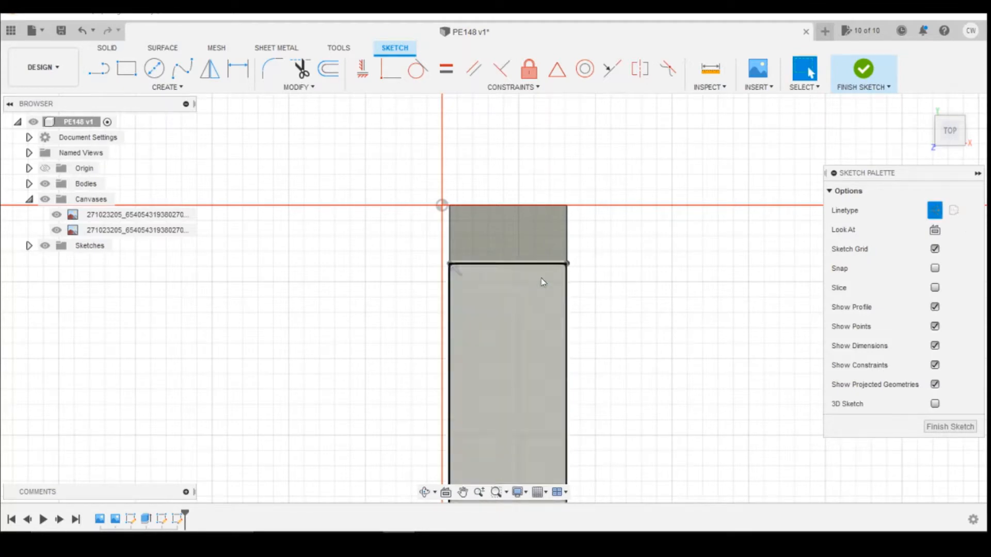
left_click(532, 265)
left_click(934, 210)
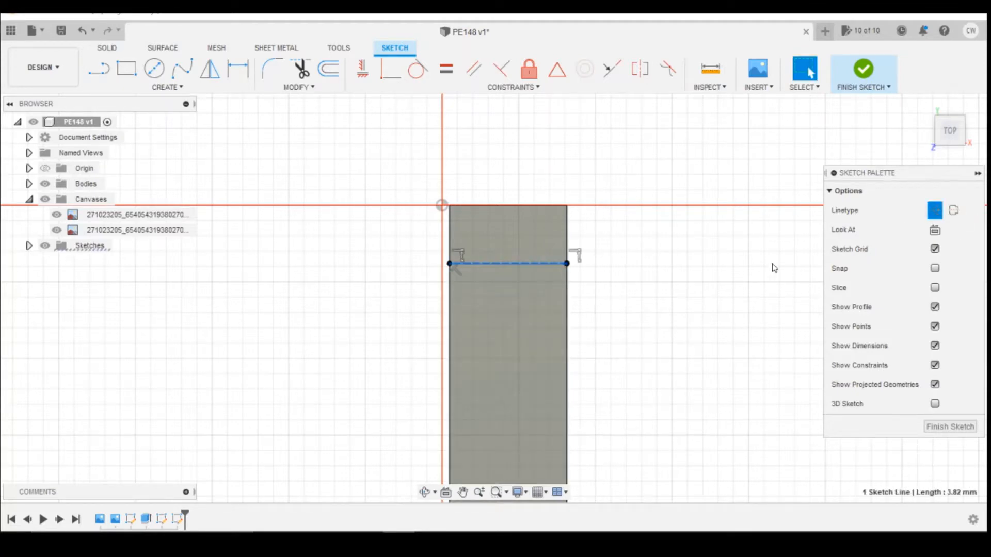
left_click(776, 284)
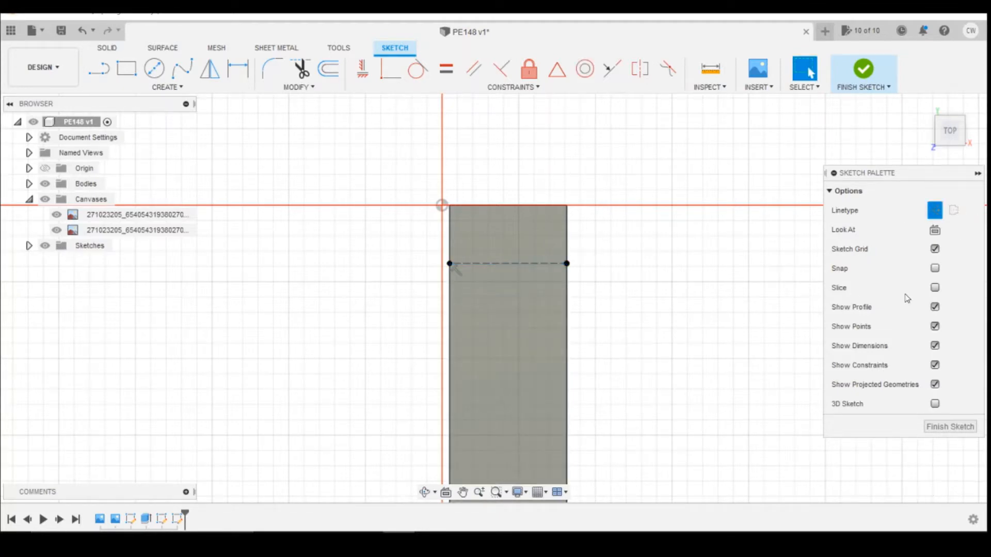
Draw a centre-diameter circle of about 1.6 mm at the construction line's midpoint and make it normal geometry.
left_click(151, 61)
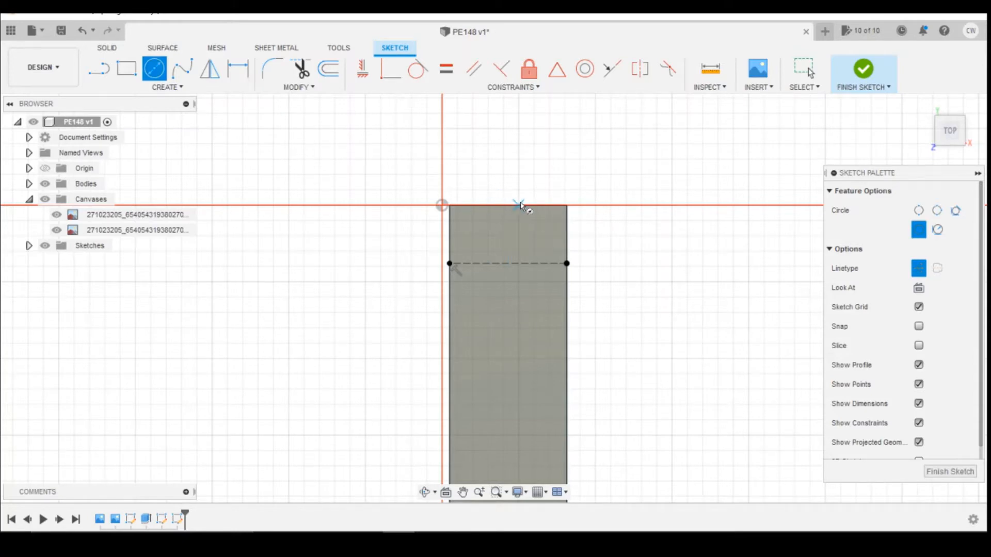
left_click(509, 264)
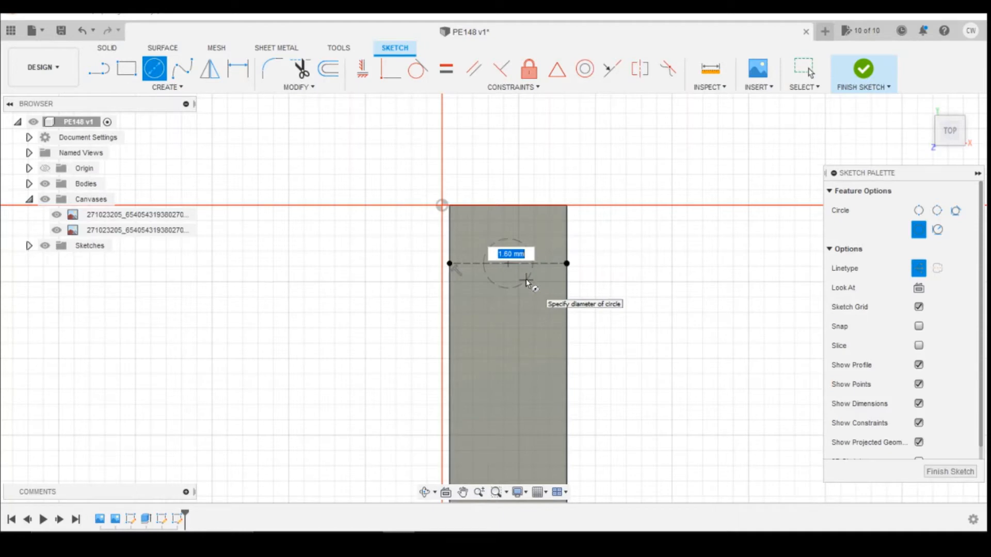
left_click(525, 281)
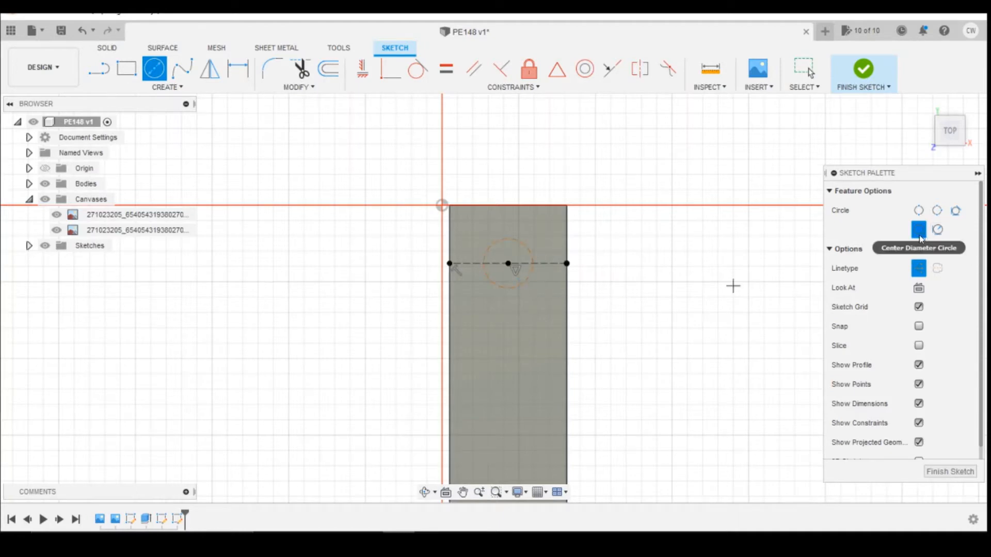
left_click(919, 269)
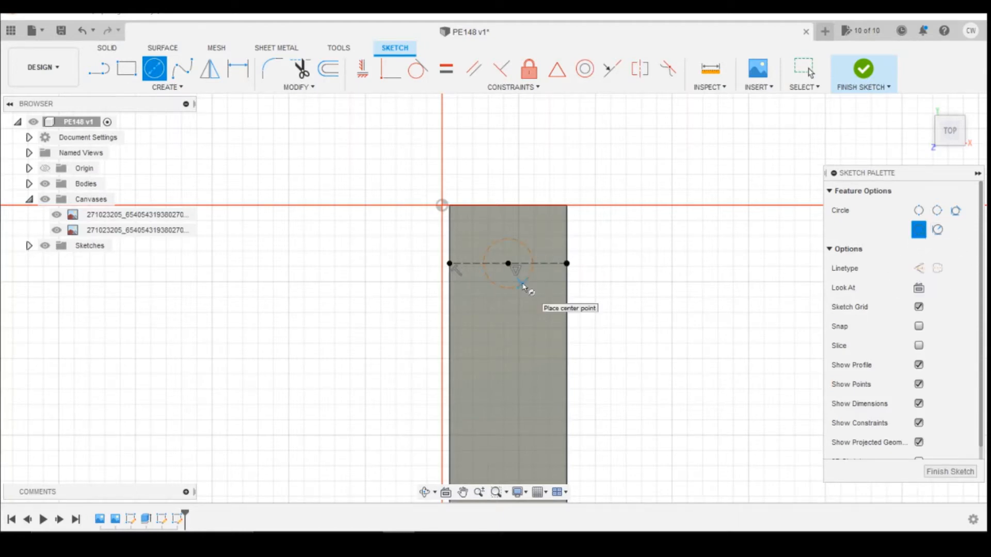
left_click(522, 285)
key("Escape")
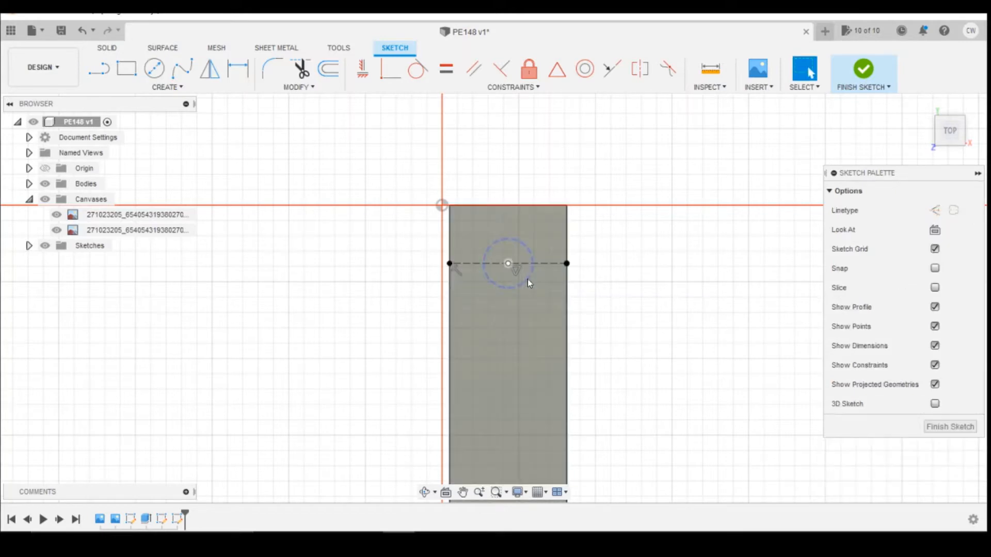
left_click(528, 280)
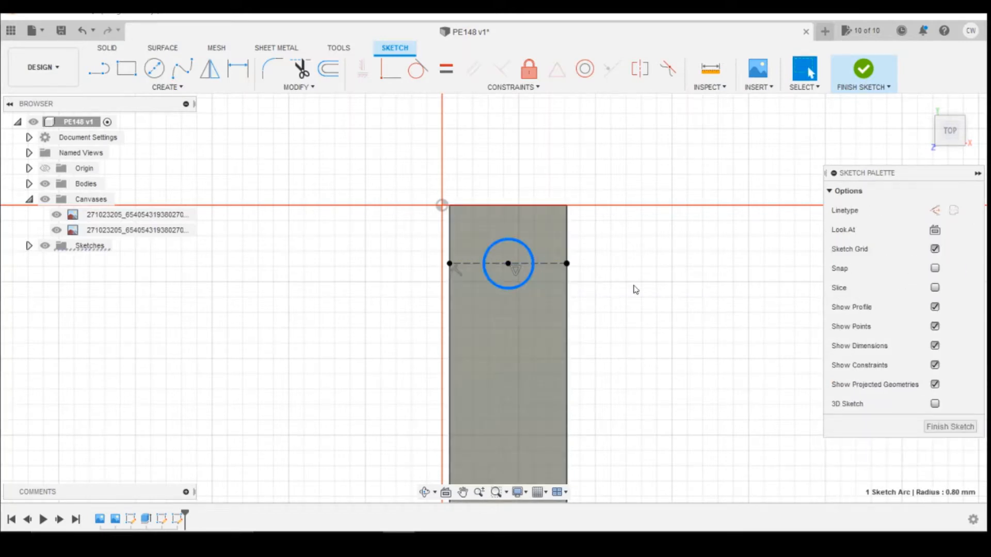
left_click(666, 298)
scroll(496, 280, "up", 2)
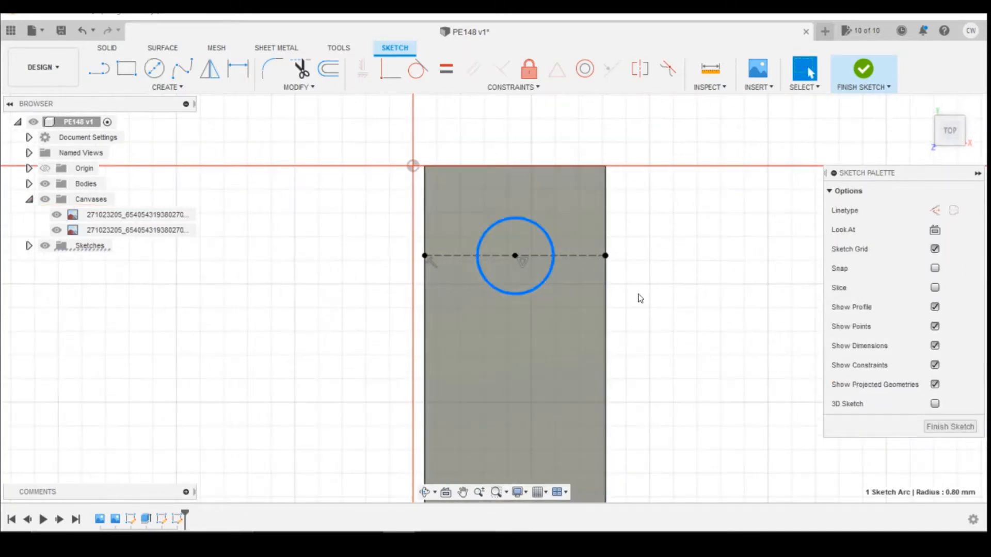
Dimension the post circle's diameter, accepting its size as drawn.
left_click(517, 257)
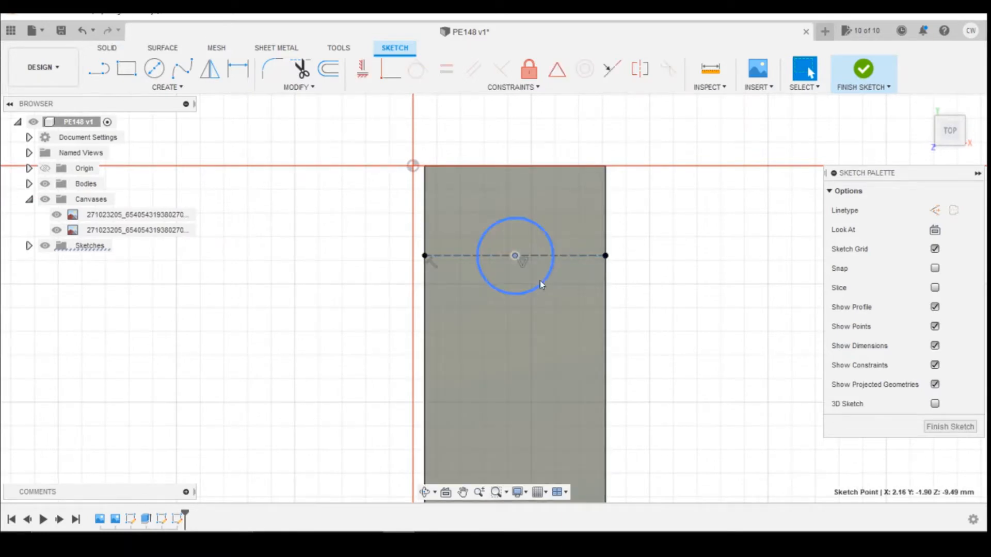
left_click(543, 287)
key("d")
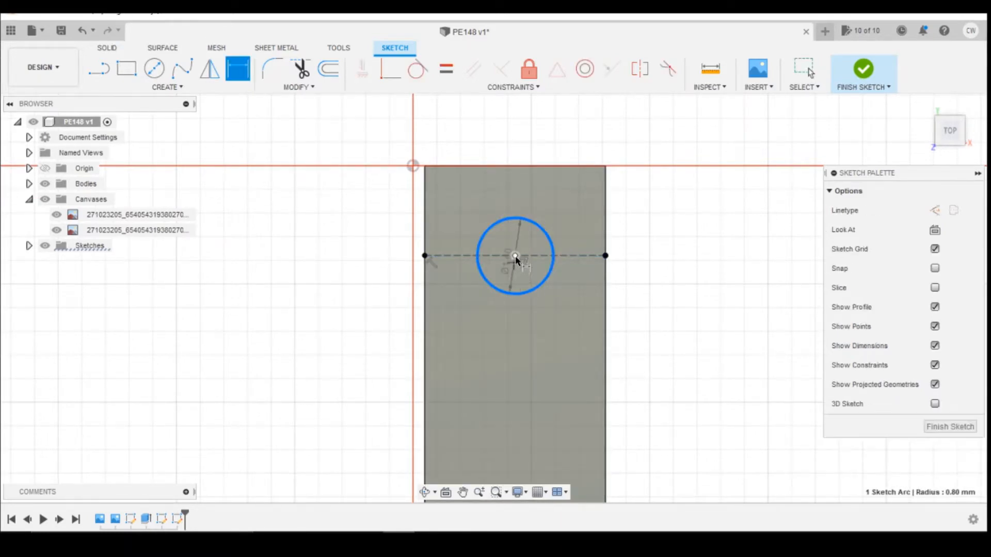
left_click(512, 312)
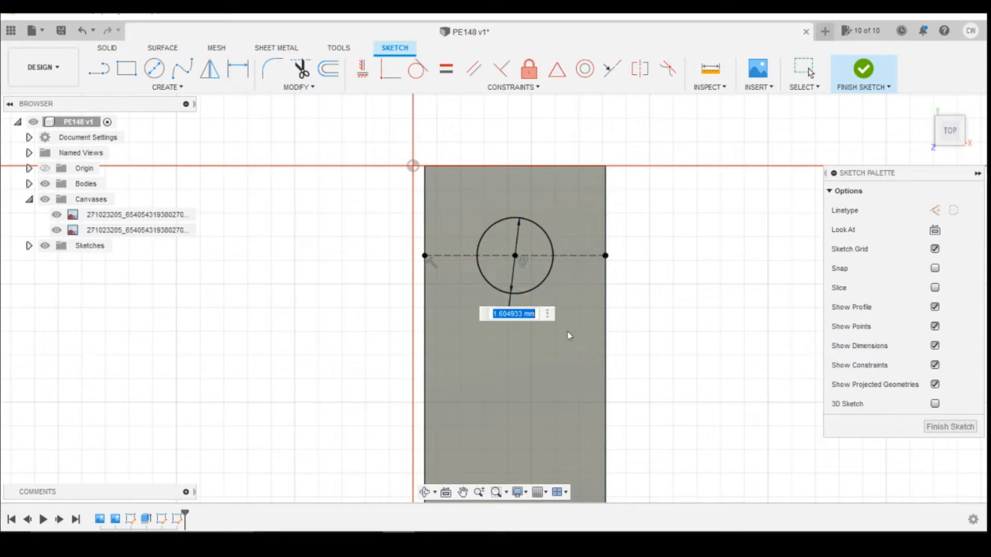
key("Return")
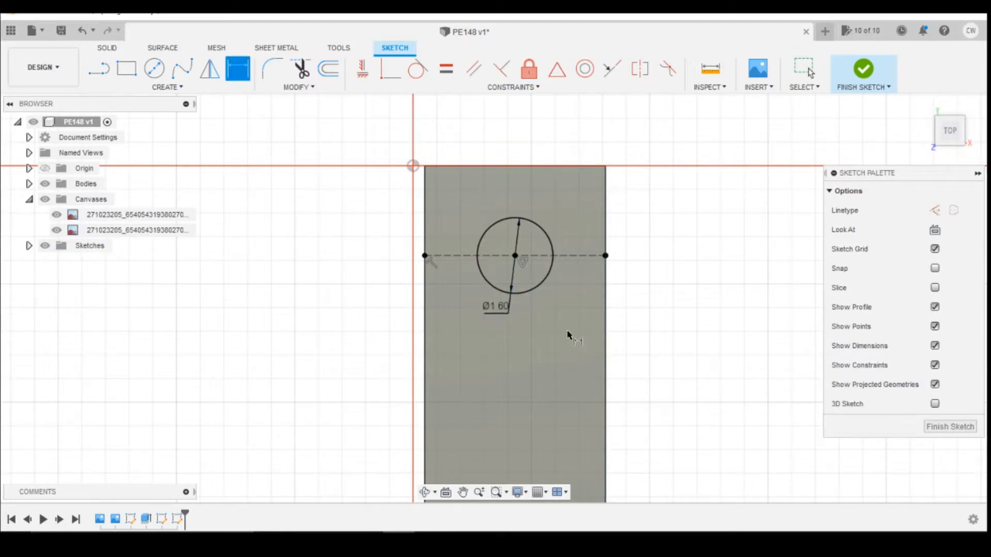
key("Escape")
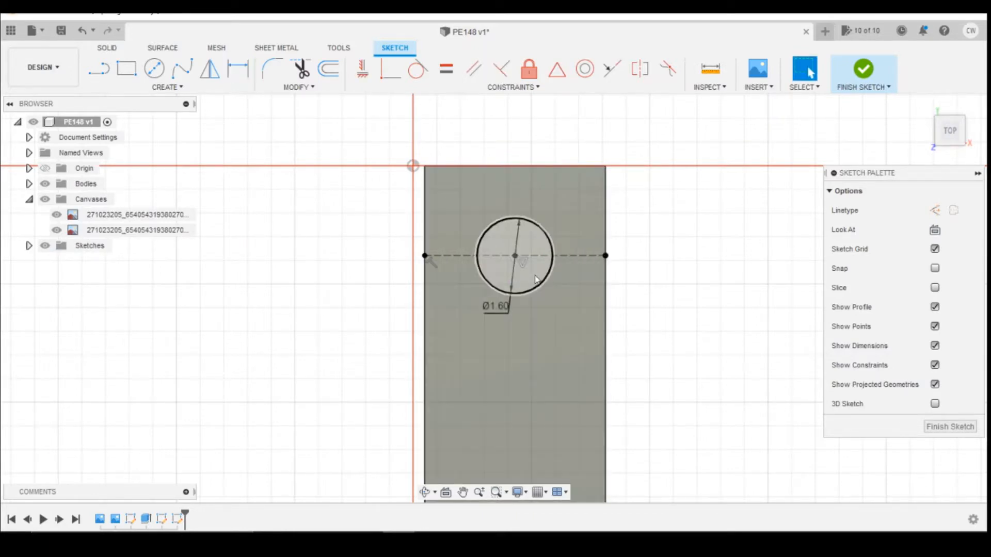
Extrude the circle upward as the signal post to about 20.5 mm, near the underside of the platform on the side-view drawing.
right_click(536, 280)
left_click(534, 336)
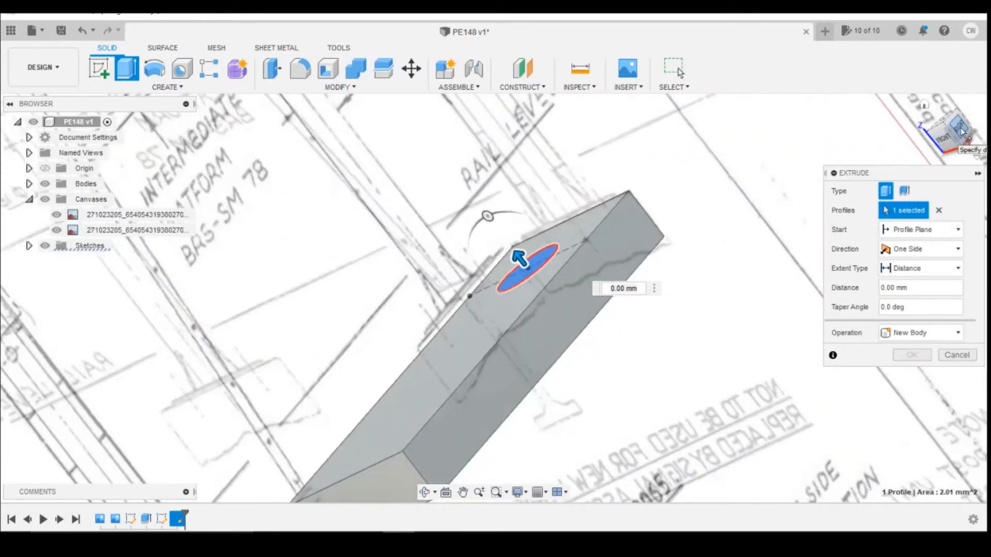
left_click(961, 130)
left_click_drag(553, 292, 551, 215)
scroll(603, 377, "down", 3)
scroll(599, 432, "down", 2)
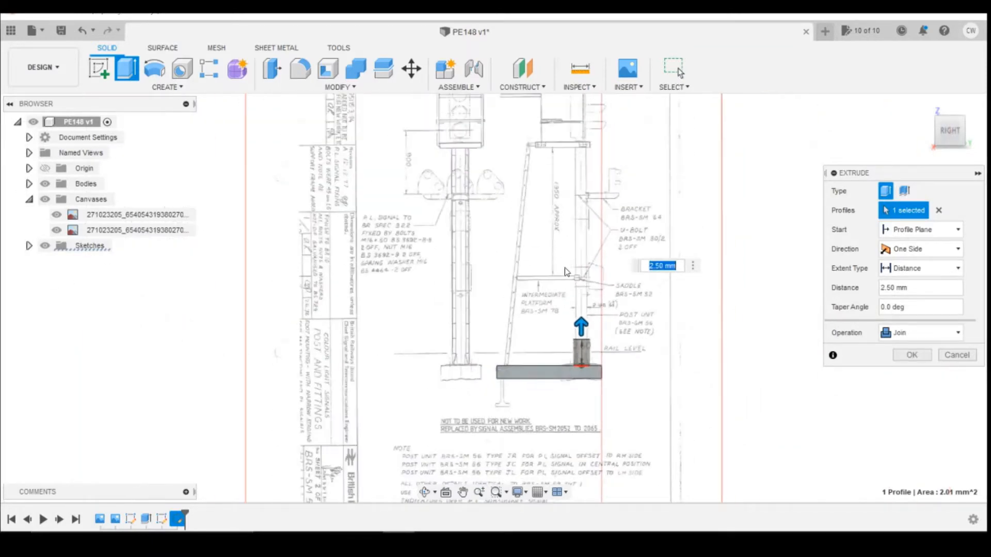
left_click_drag(586, 323, 582, 176)
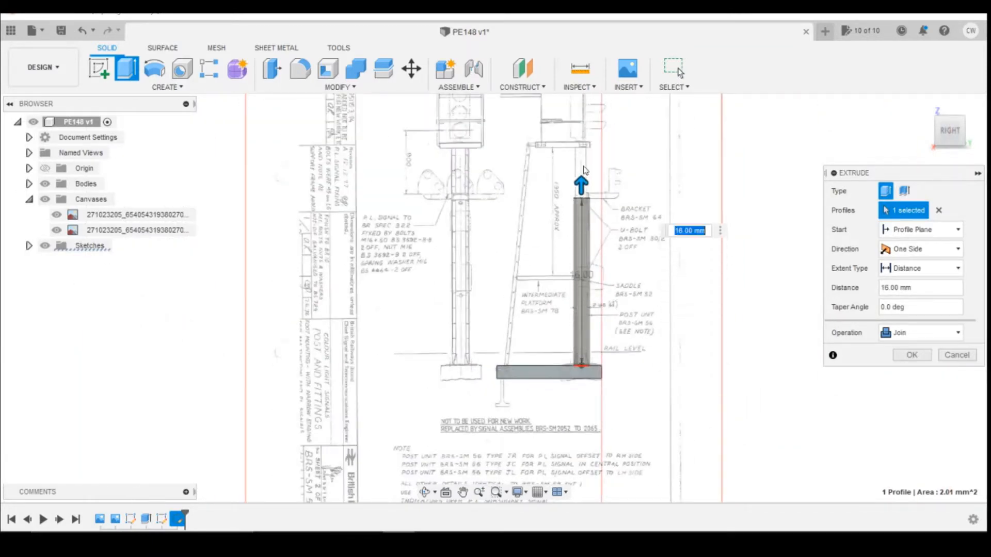
scroll(584, 160, "up", 3)
left_click_drag(583, 219, 589, 120)
scroll(584, 151, "down", 2)
scroll(586, 183, "up", 4)
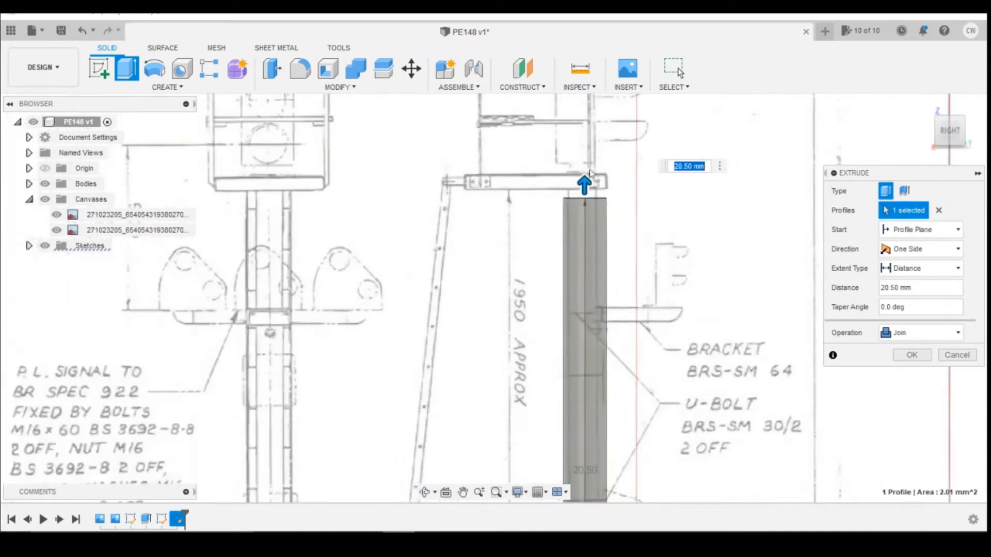
mouse_move(584, 175)
left_mouse_down()
mouse_move(584, 163)
mouse_move(583, 191)
left_mouse_up()
Set the post's extrusion distance to 20.8 mm and complete it as a Join with the base block.
type("20")
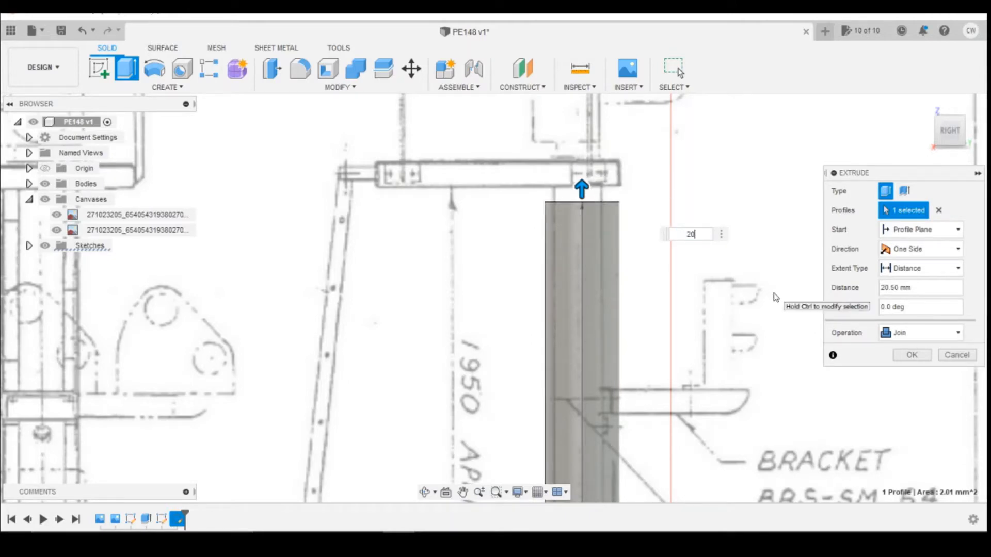
type(".6")
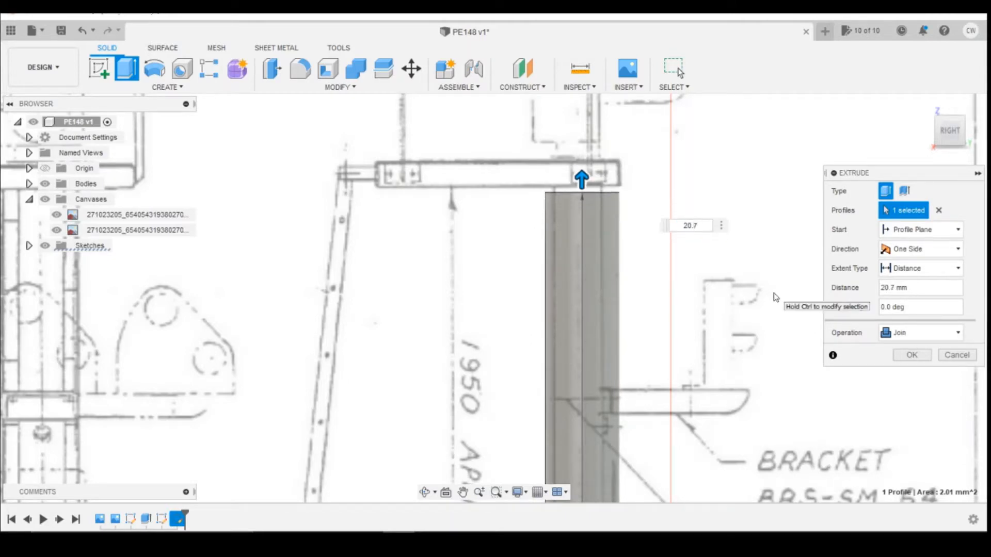
type(".8")
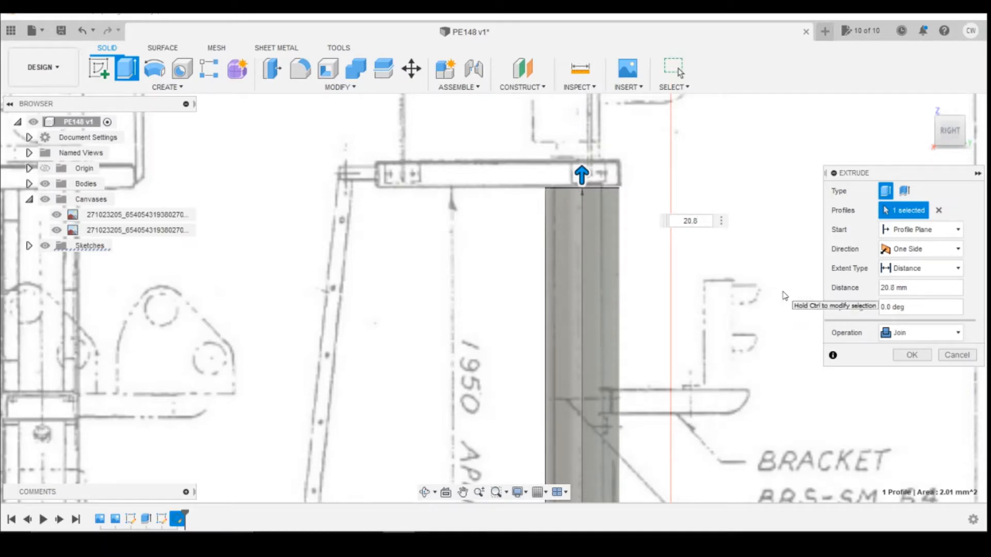
key("Return")
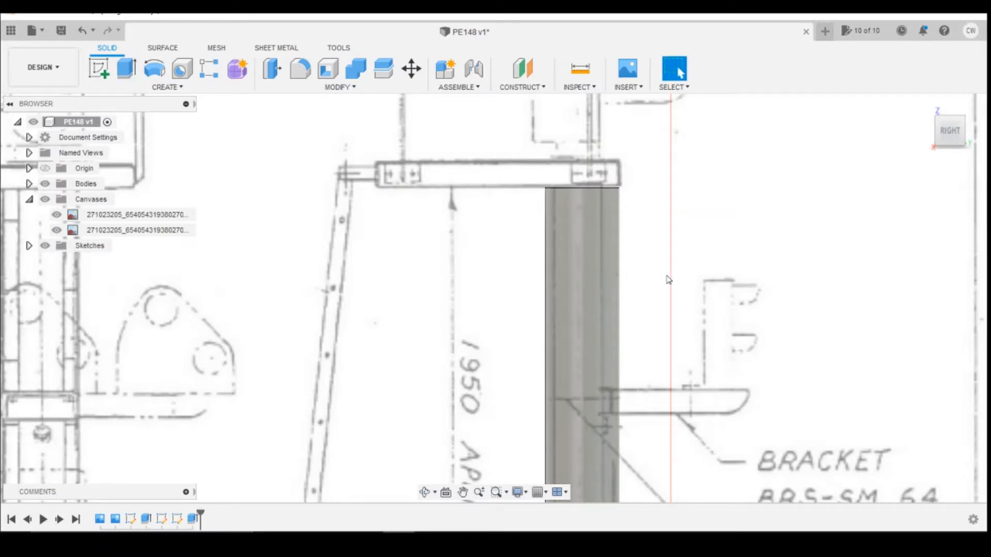
Examine the extruded post against both drawing canvases, comparing its width and position with the drawn post from the side and back.
scroll(668, 280, "down", 5)
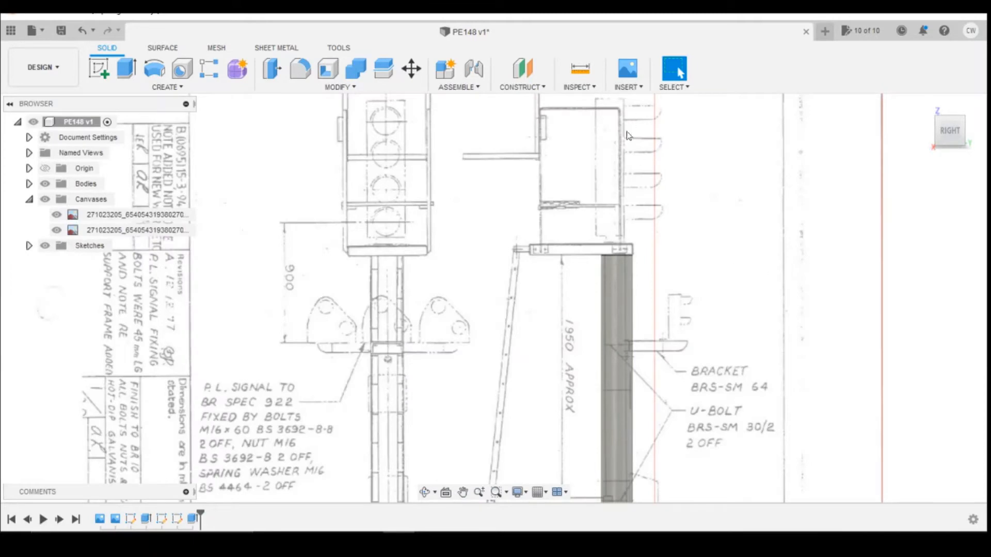
mouse_move(955, 141)
left_mouse_down()
mouse_move(947, 143)
mouse_move(978, 142)
left_mouse_up()
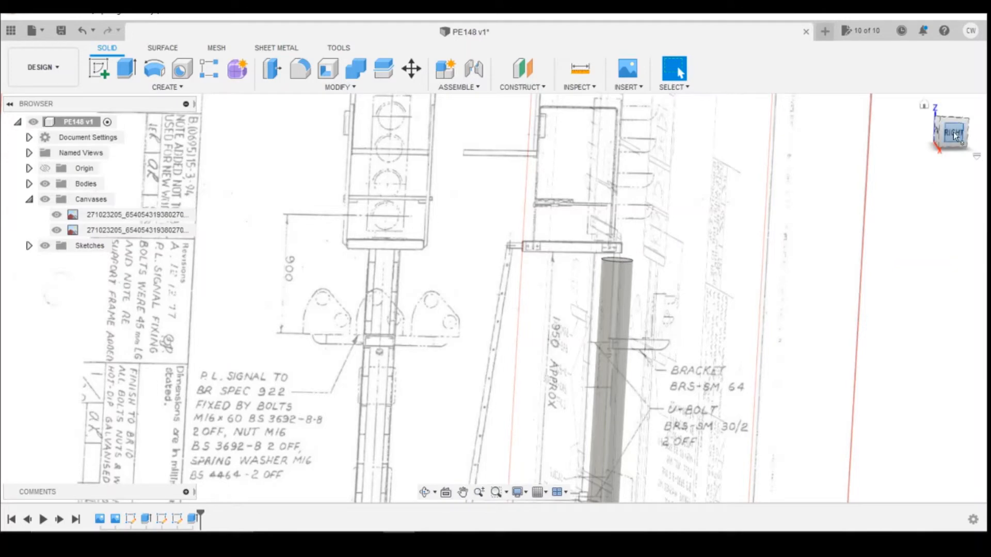
left_click_drag(953, 135, 973, 141)
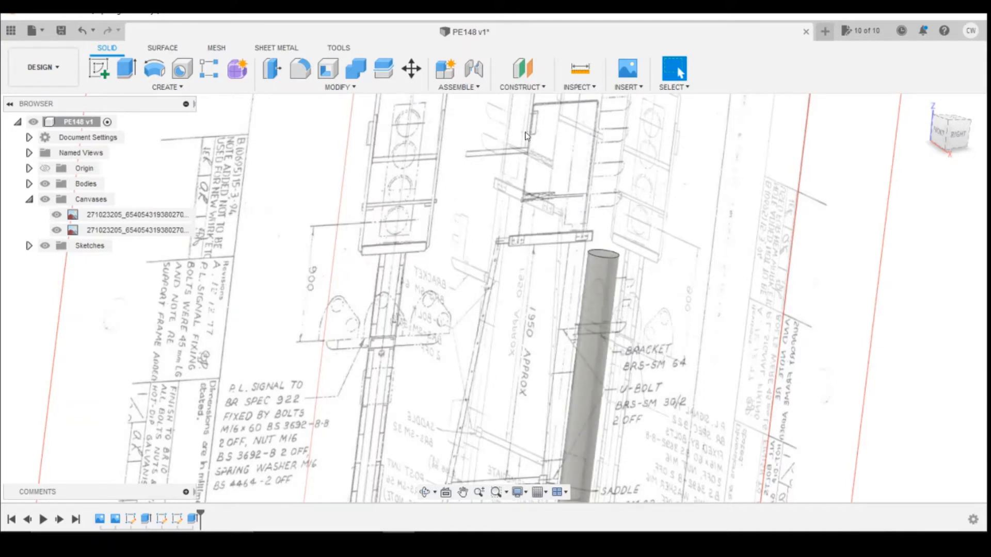
scroll(681, 264, "down", 5)
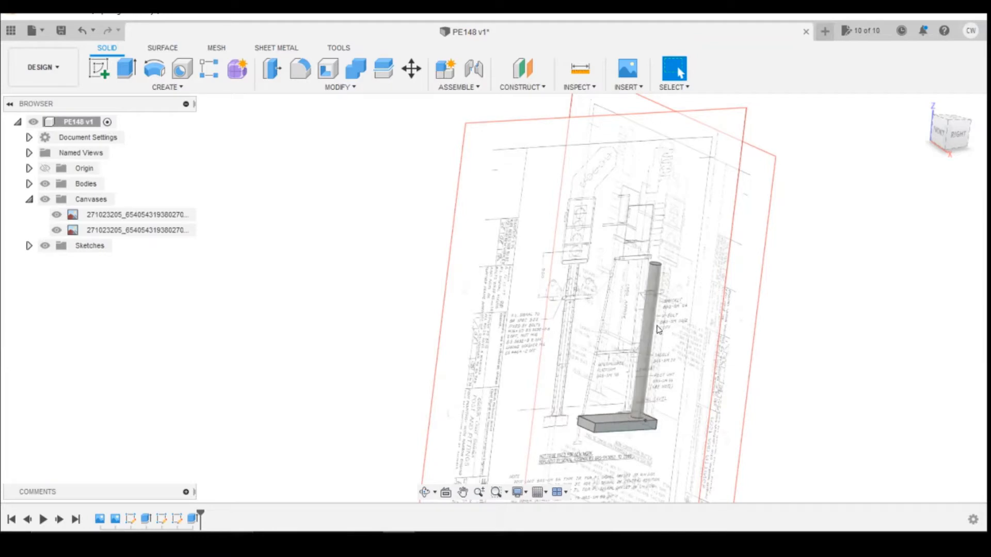
left_click(972, 135)
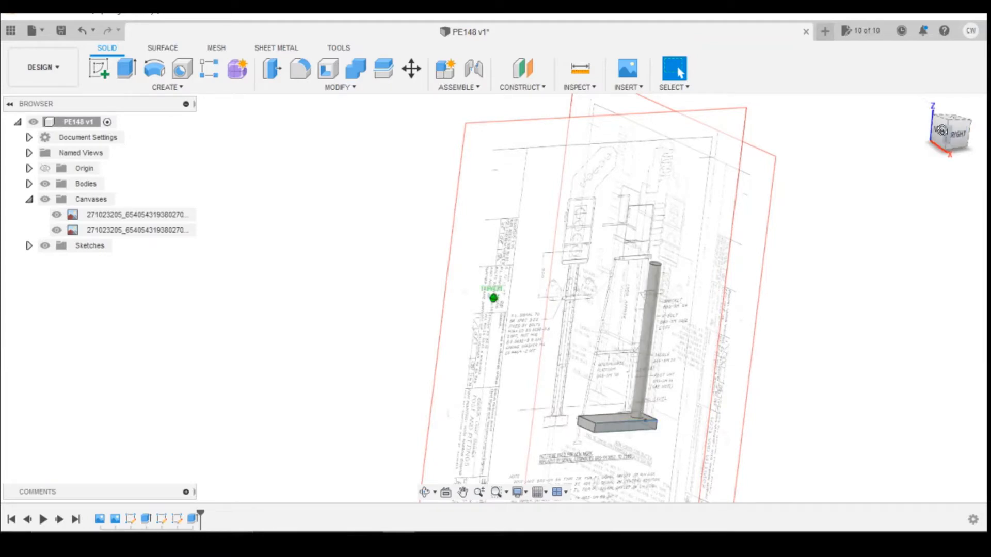
left_click(959, 129)
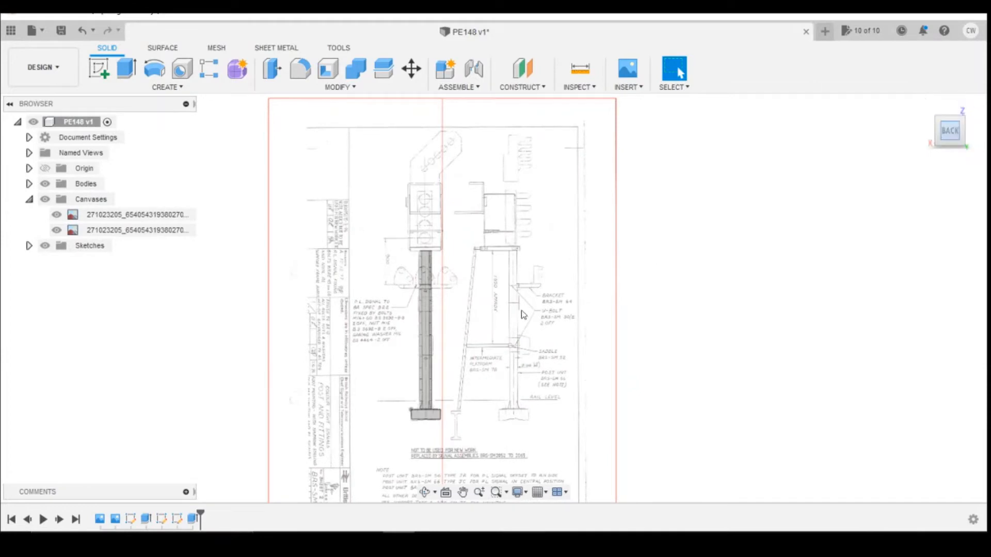
scroll(458, 298, "up", 6)
scroll(467, 309, "down", 3)
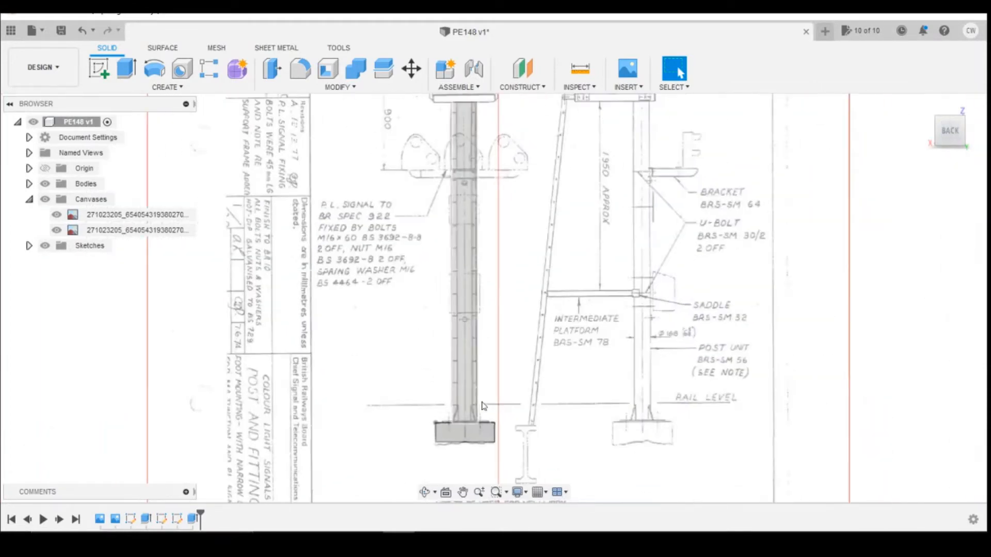
Edit the post's circle sketch, set the circle's diameter to 1.4 mm, and finish the sketch.
left_click(178, 523)
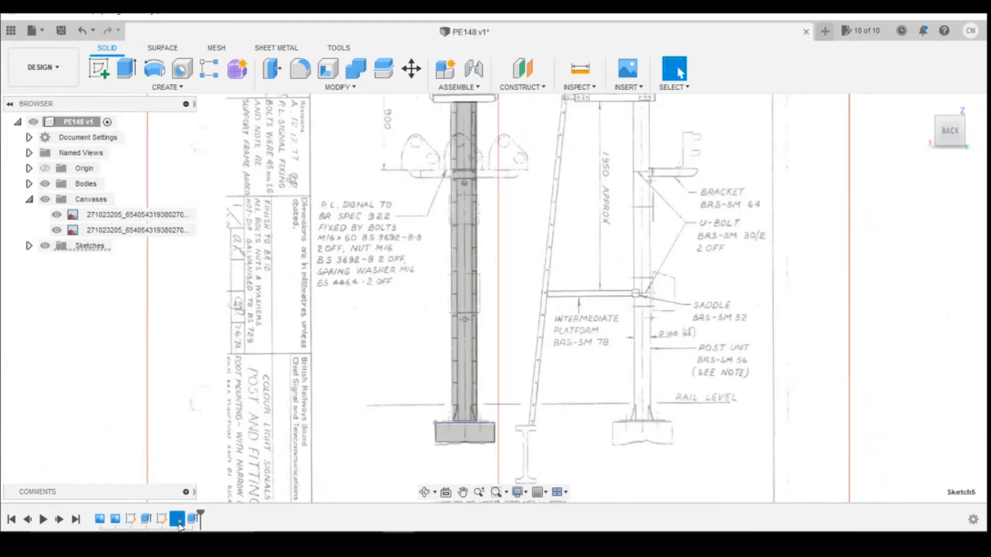
right_click(178, 522)
left_click(202, 392)
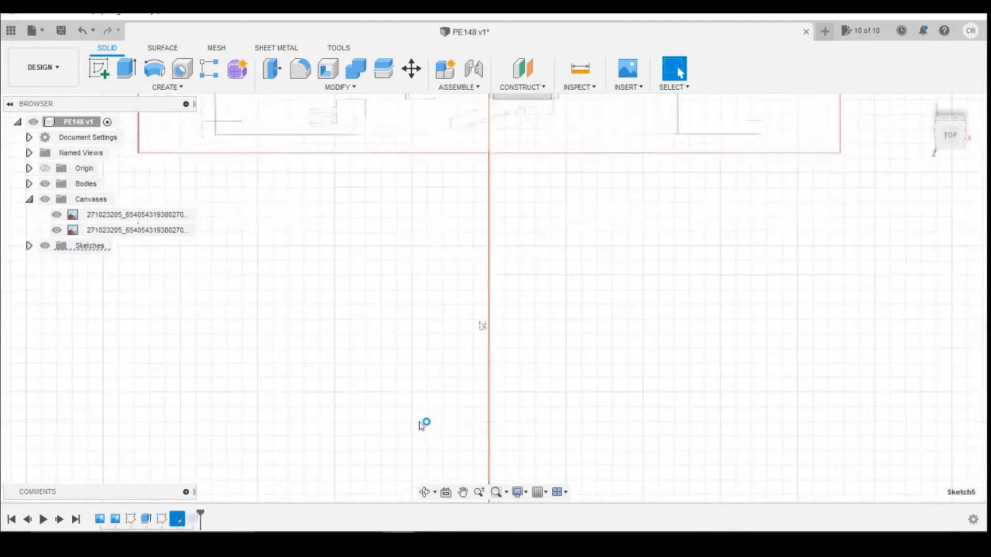
scroll(557, 310, "down", 4)
scroll(541, 173, "up", 8)
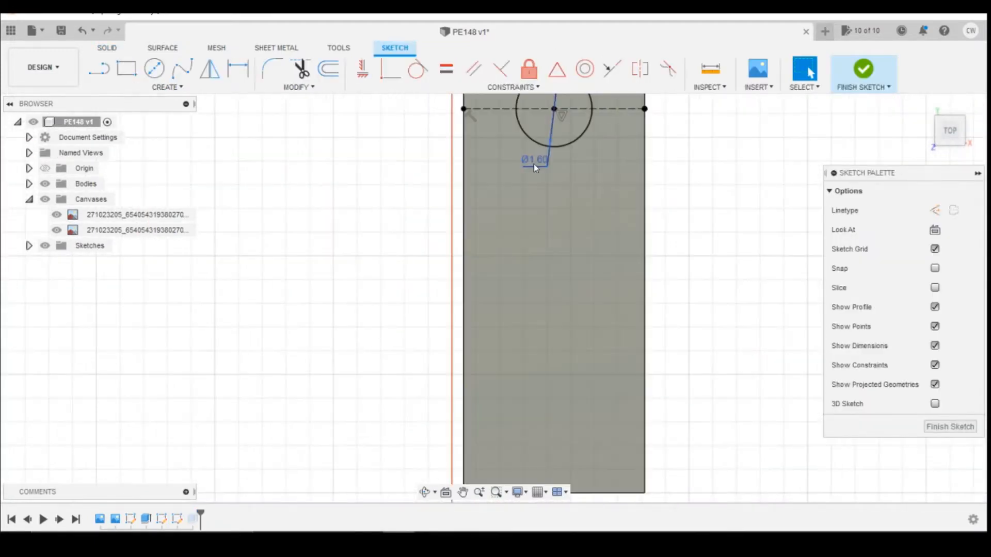
double_click(535, 164)
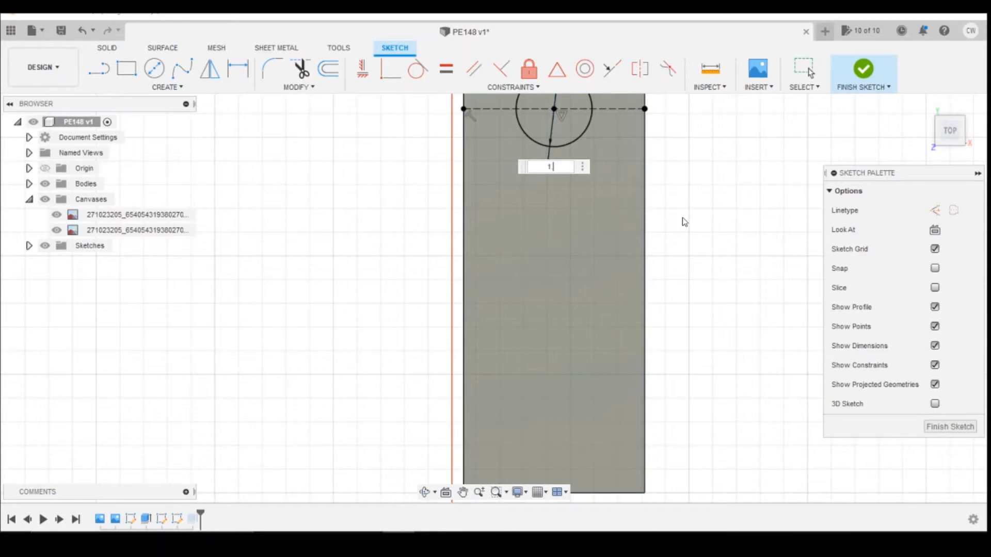
key("Return")
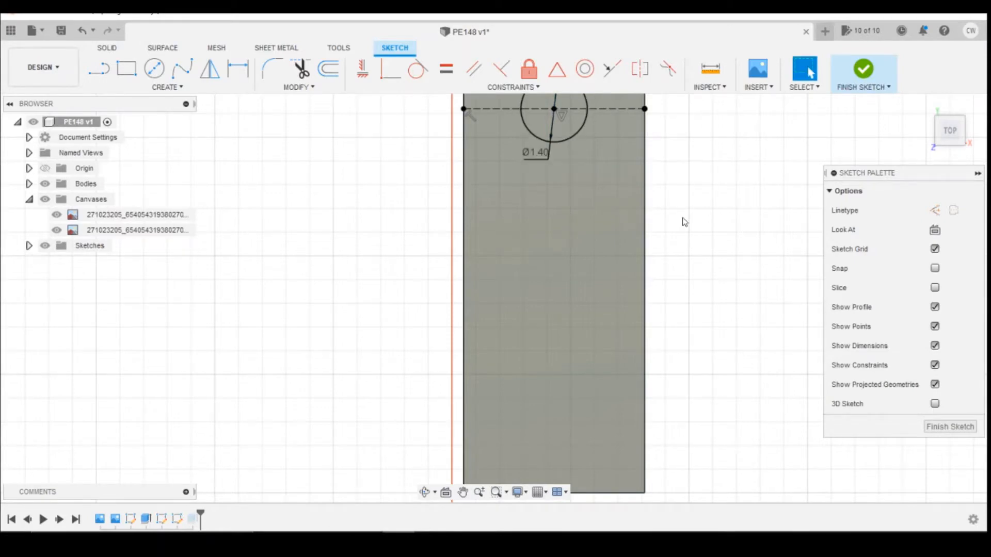
left_click(865, 86)
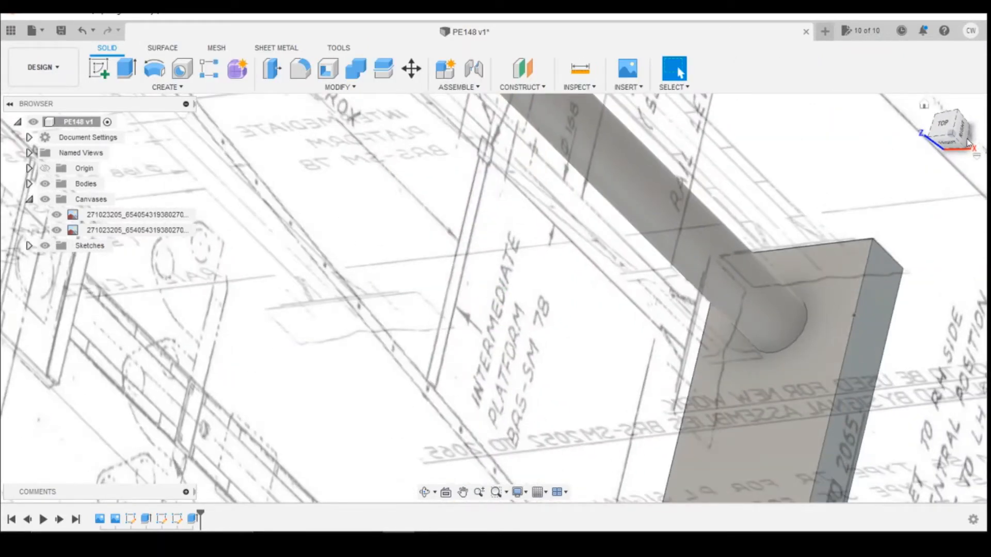
Compare the post's width with the side-view drawing, reduce the post circle's diameter to 1.2 mm, and finish the sketch.
left_click(964, 137)
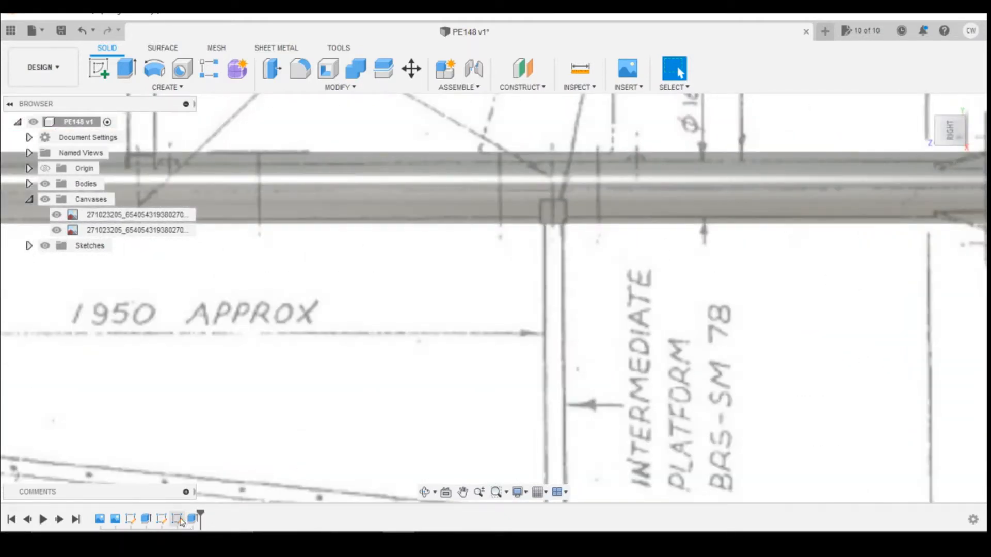
right_click(179, 519)
left_click(243, 392)
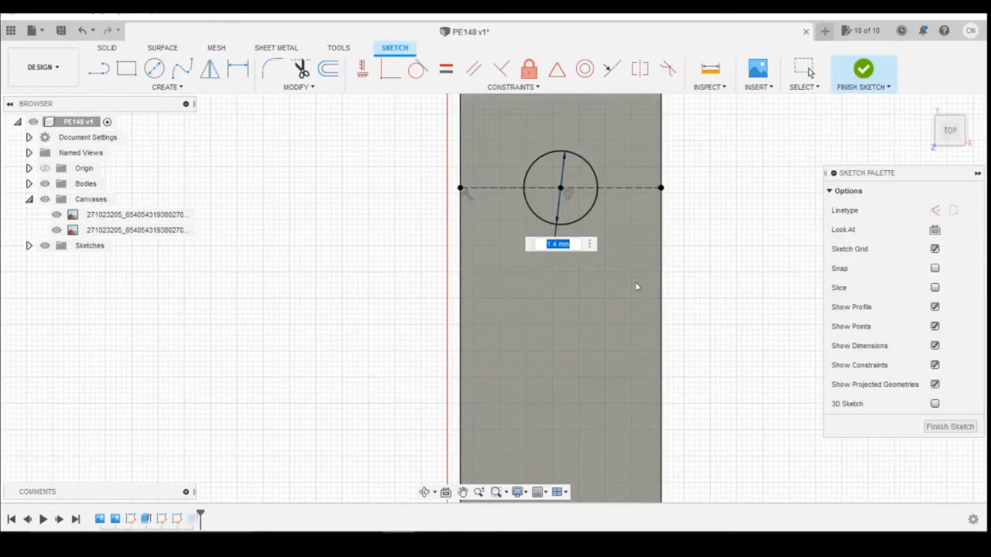
type("1.2")
key("Return")
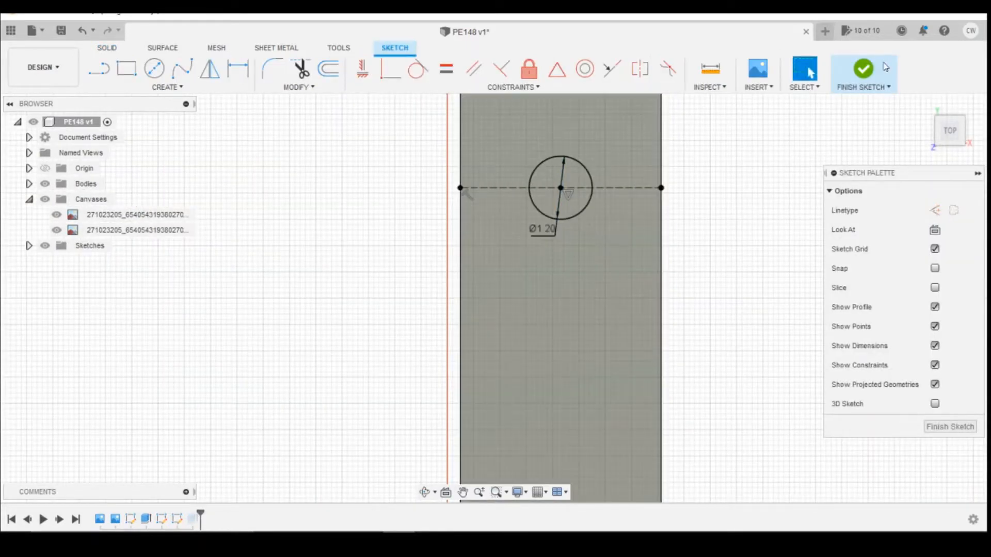
left_click(863, 69)
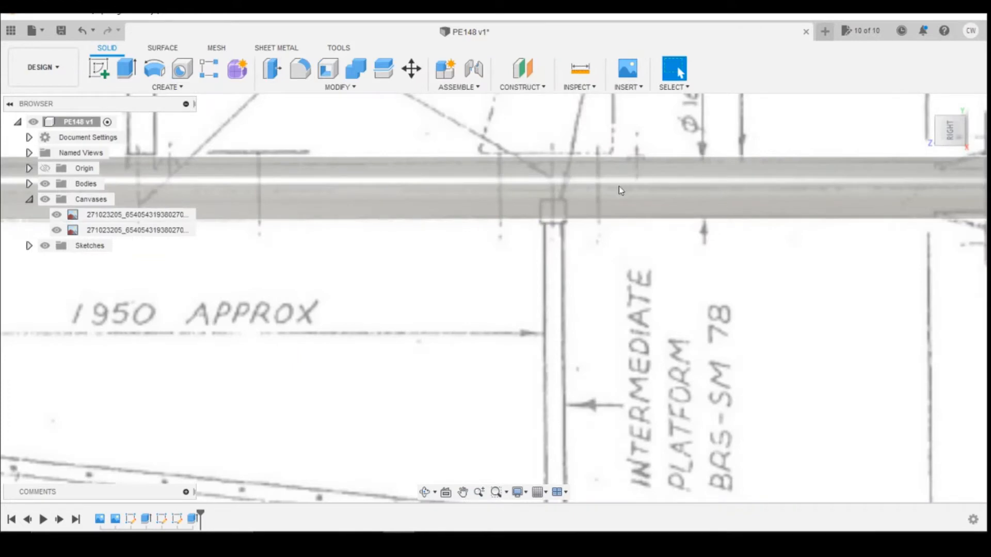
Reopen the post's circle sketch, set the diameter to 1.1 mm, and finish the sketch.
scroll(567, 195, "down", 2)
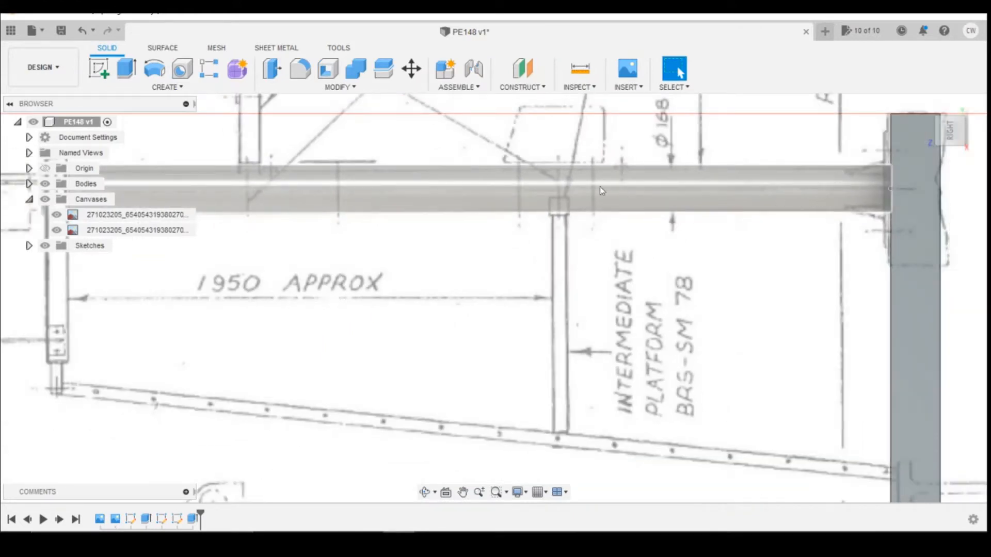
right_click(177, 518)
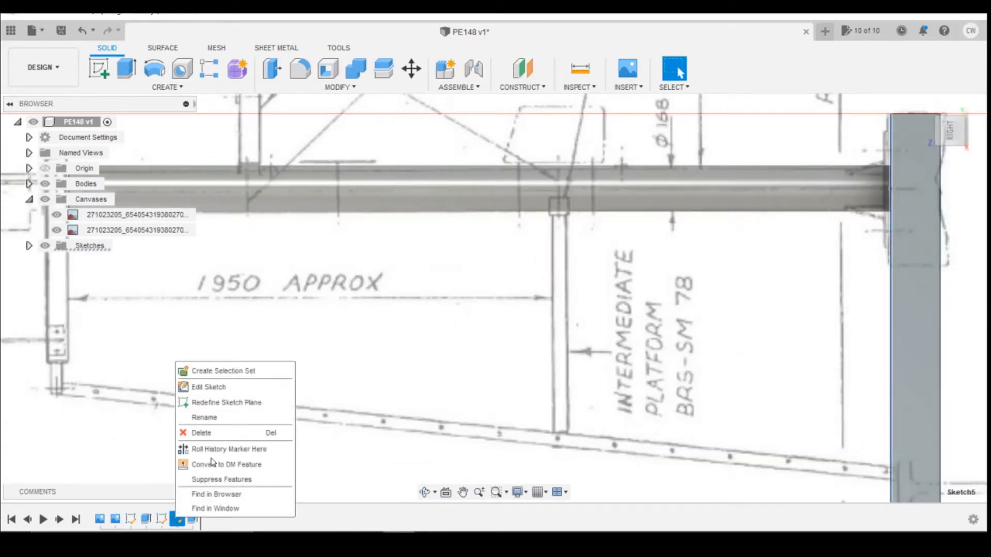
left_click(223, 386)
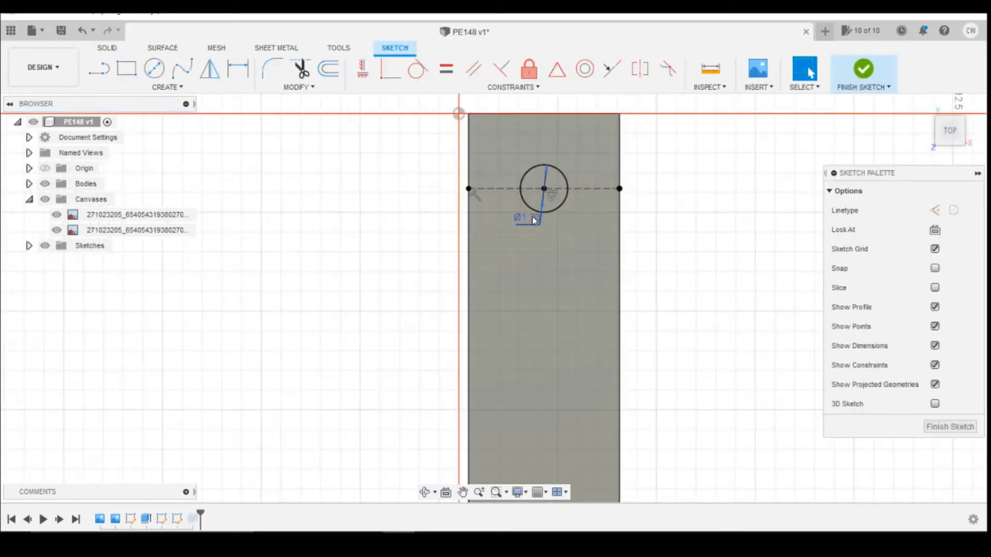
double_click(532, 216)
type("1.1")
key("Return")
left_click(867, 73)
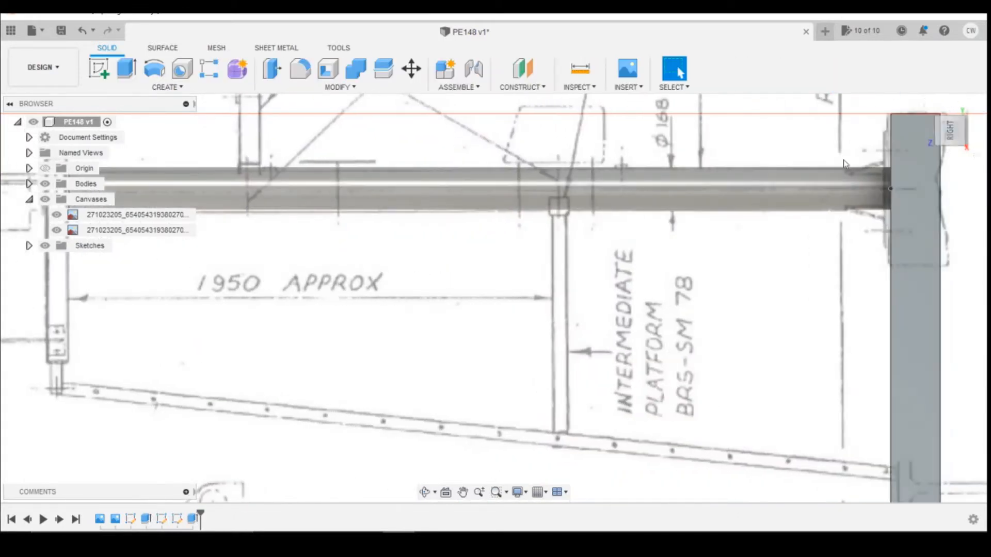
Examine the resized post against both drawing canvases from the side and back, up to the platform and signal head.
scroll(507, 275, "down", 3)
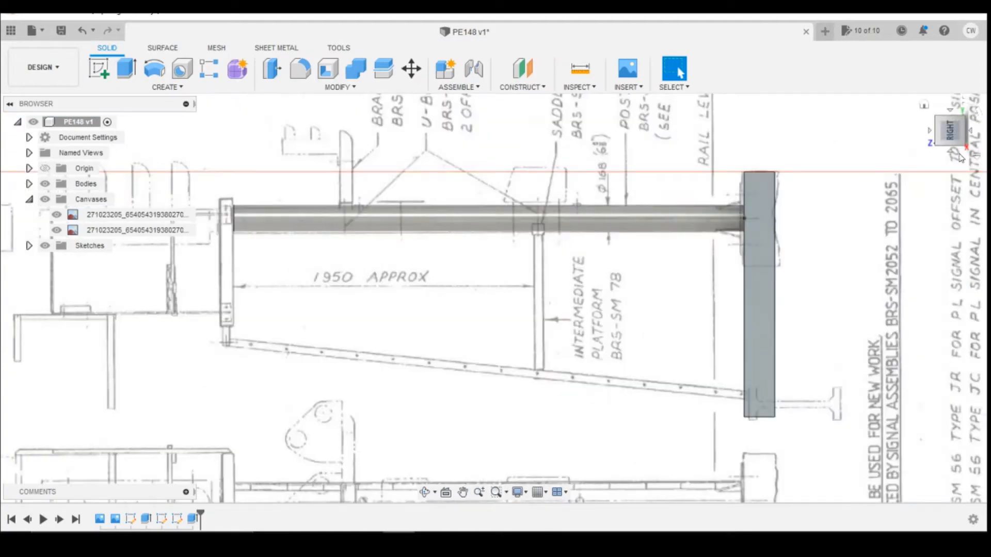
mouse_move(959, 133)
left_mouse_down()
mouse_move(913, 155)
mouse_move(896, 150)
mouse_move(965, 135)
mouse_move(863, 135)
mouse_move(906, 129)
mouse_move(939, 138)
mouse_move(937, 147)
left_mouse_up()
scroll(716, 291, "down", 5)
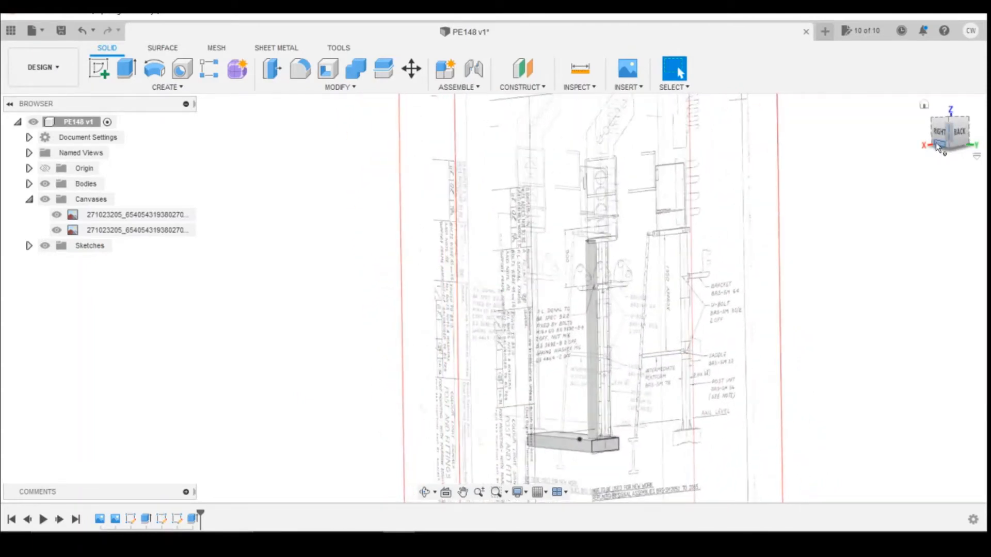
left_click(959, 133)
scroll(739, 250, "down", 2)
scroll(723, 266, "up", 4)
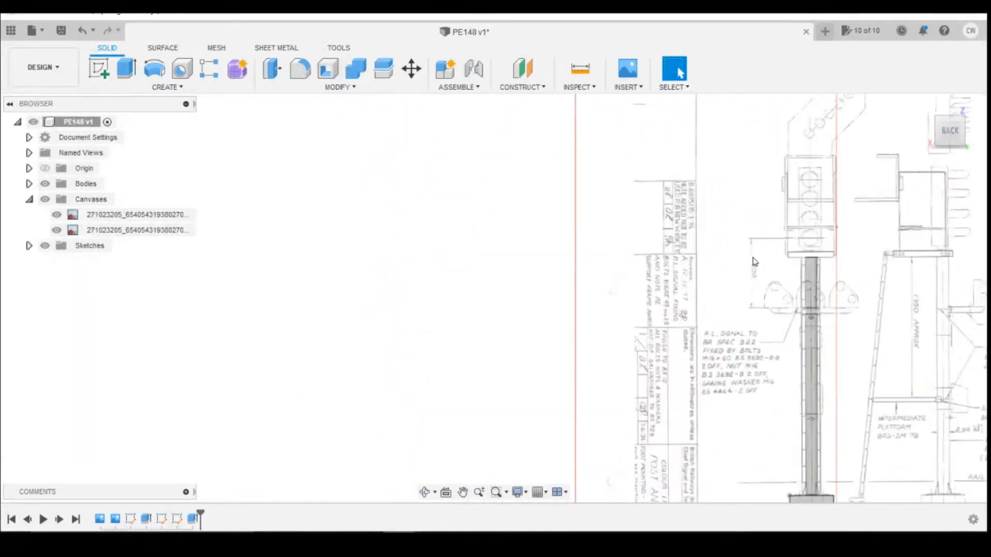
scroll(800, 224, "up", 3)
scroll(778, 228, "down", 4)
scroll(701, 257, "up", 1)
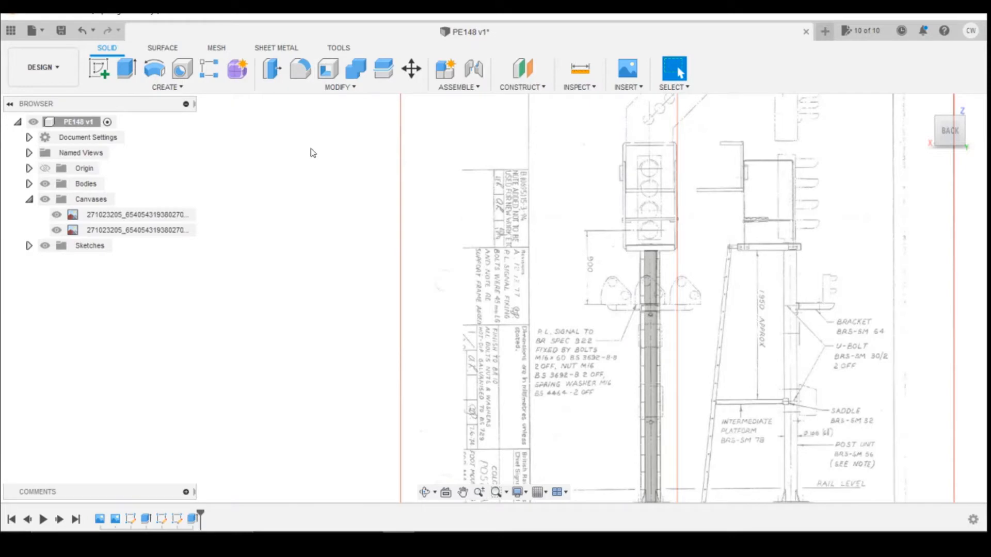
On the vertical plane facing the back view, sketch a rectangle about 3.98 by 0.48 mm over the drawn platform atop the post.
left_click(98, 69)
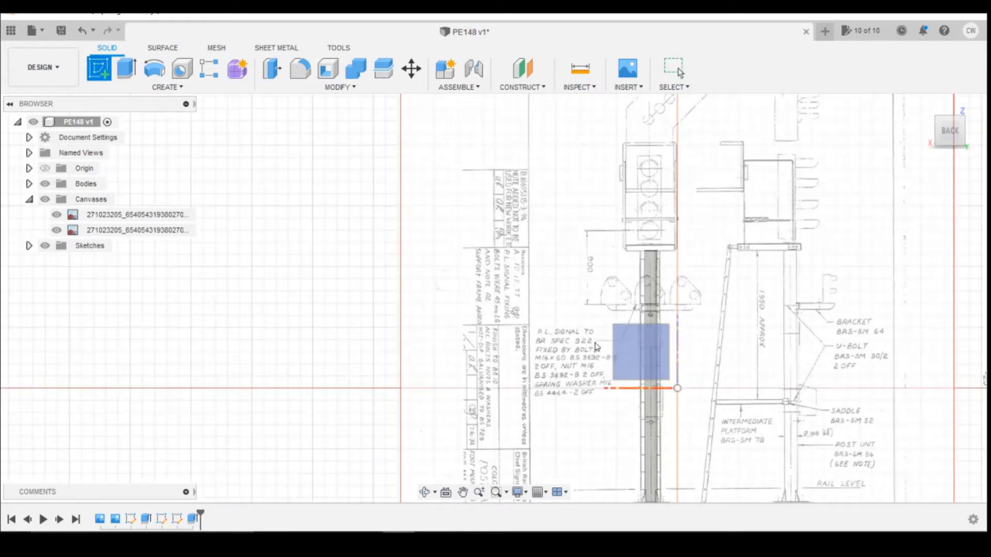
left_click(660, 364)
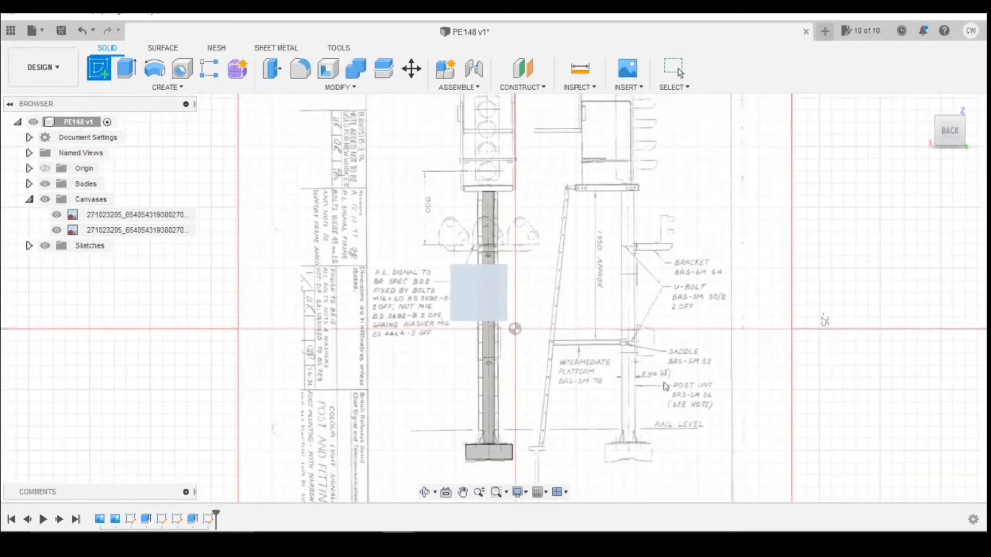
scroll(503, 205, "up", 2)
scroll(562, 382, "down", 1)
scroll(328, 168, "up", 2)
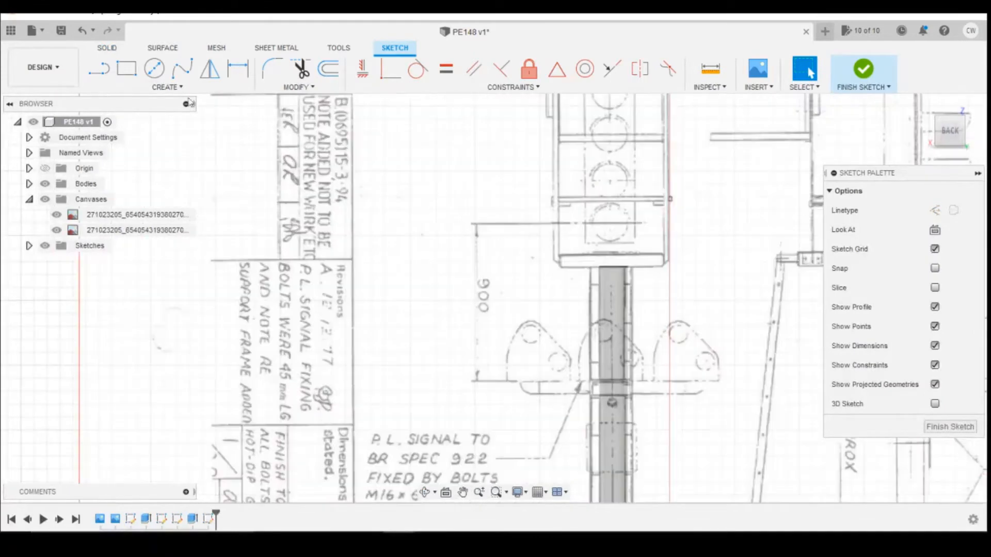
left_click(125, 69)
scroll(578, 282, "up", 2)
scroll(566, 255, "up", 1)
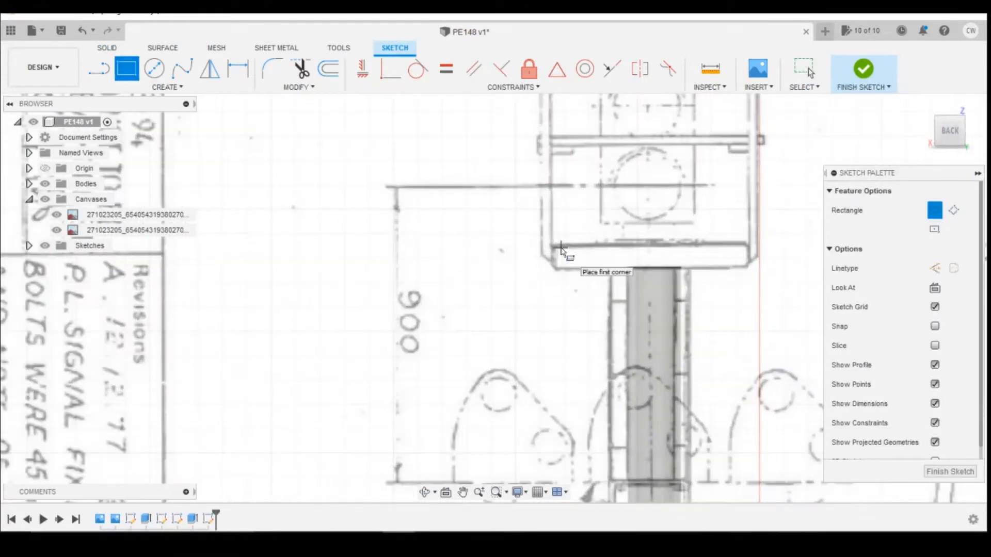
left_click(553, 246)
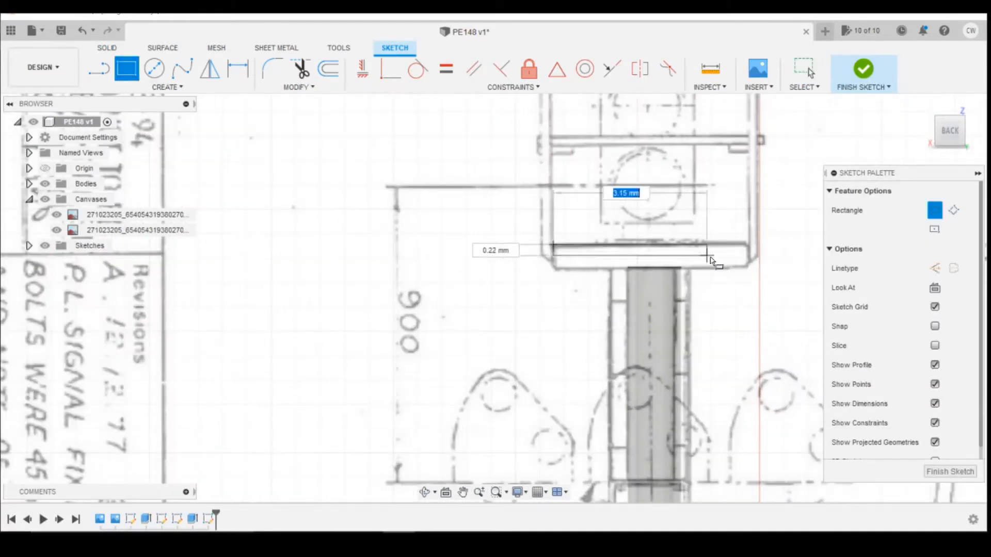
left_click(748, 269)
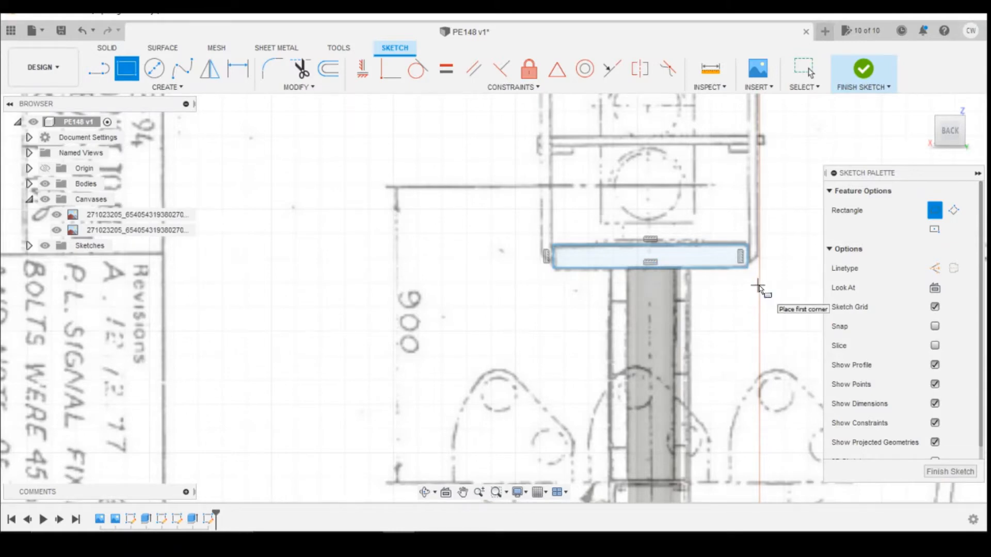
key("d")
left_click(730, 267)
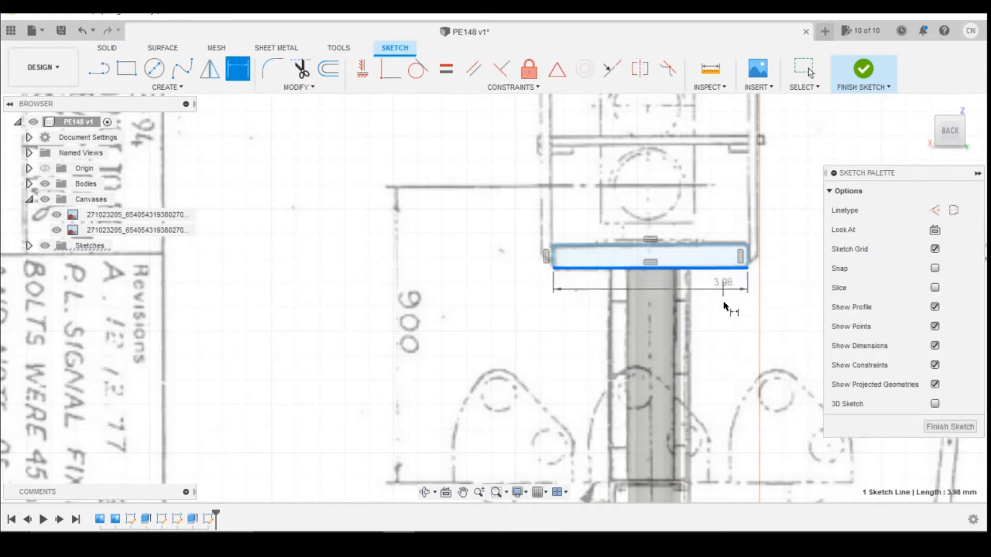
key("Escape")
scroll(645, 240, "down", 5)
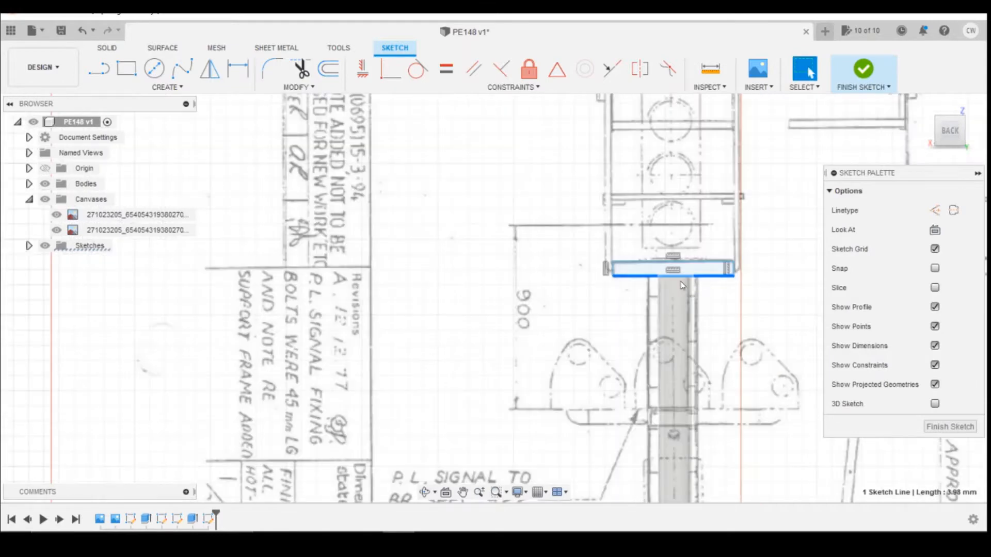
scroll(671, 444, "up", 2)
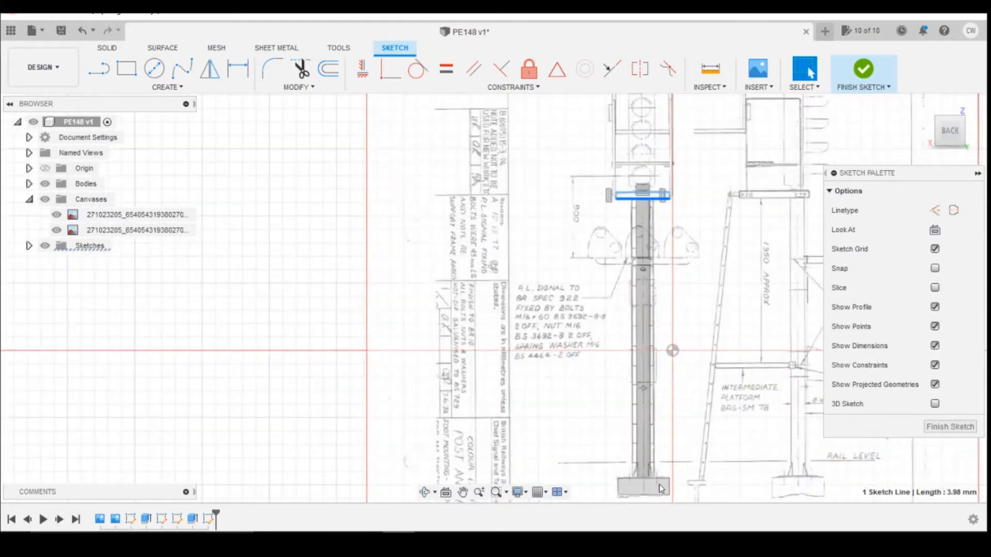
scroll(661, 196, "up", 2)
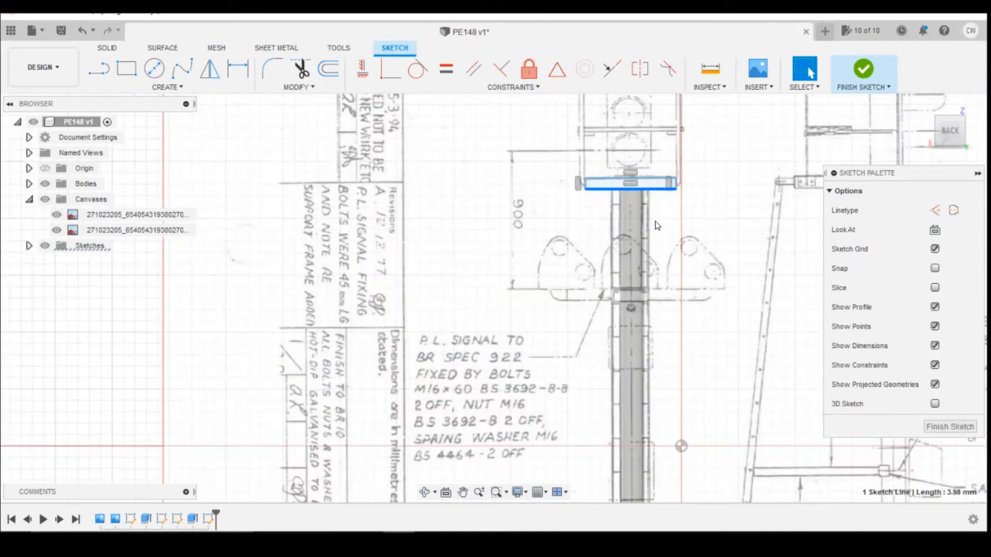
Dimension the platform rectangle to 4 mm wide and 0.5 mm high.
key("d")
left_click(653, 188)
left_click(660, 228)
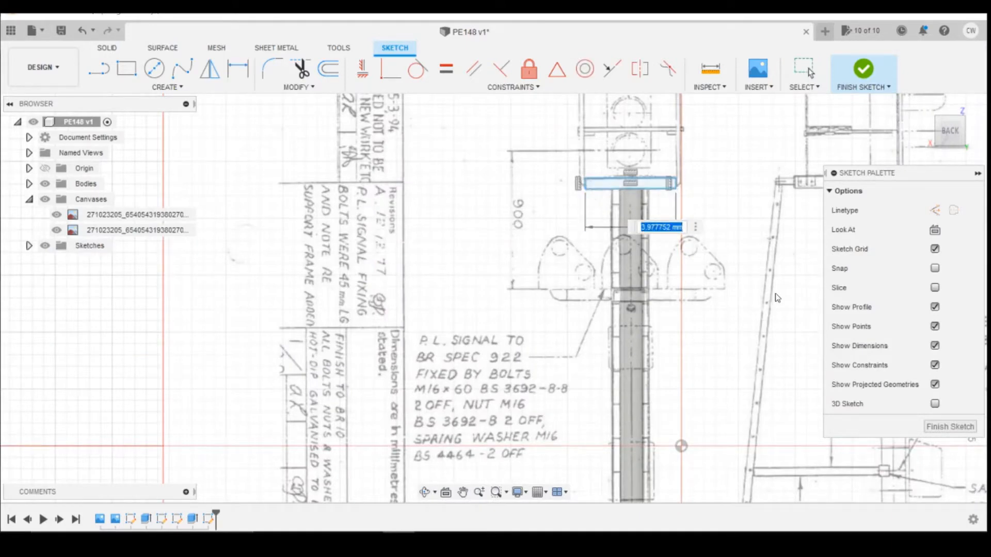
key("Return")
scroll(748, 229, "up", 3)
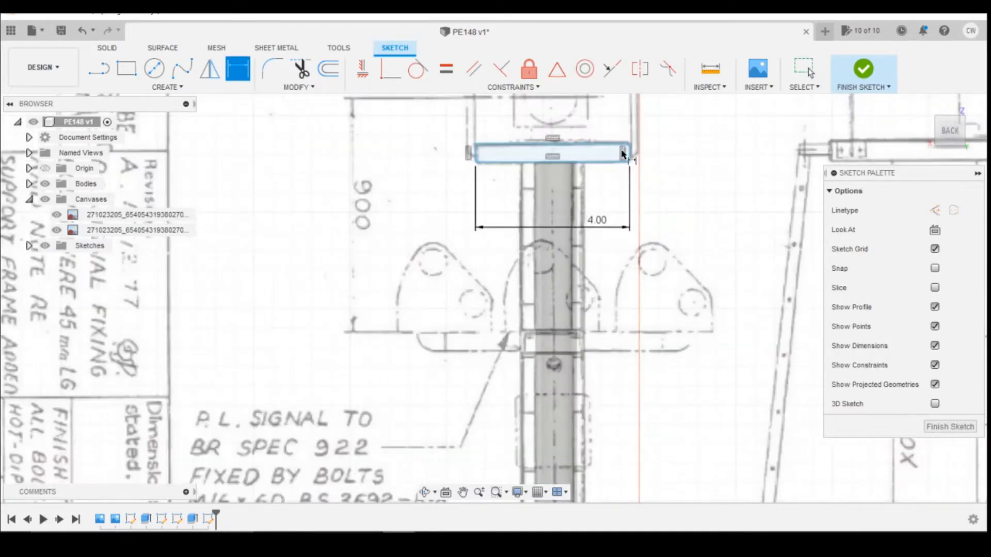
left_click(630, 155)
left_click(666, 156)
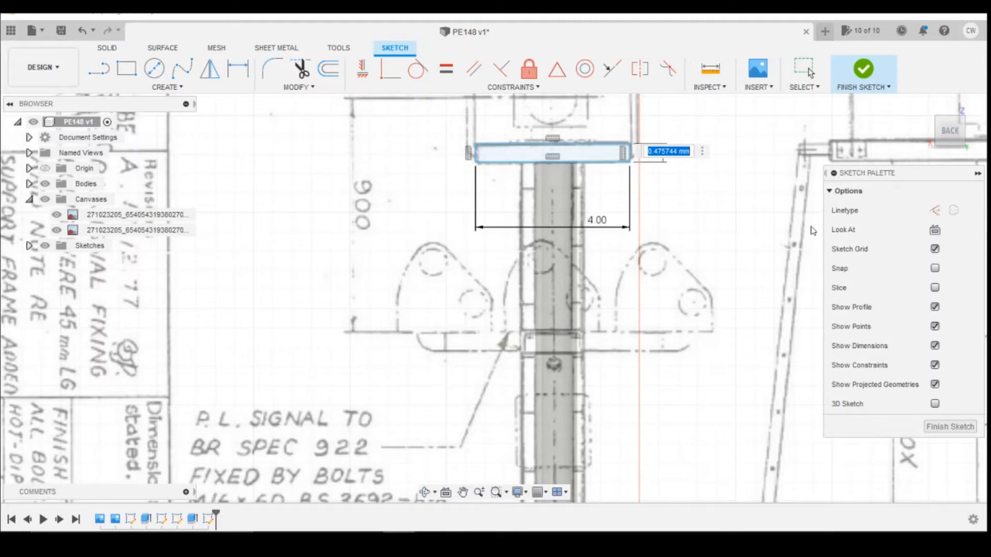
key("Return")
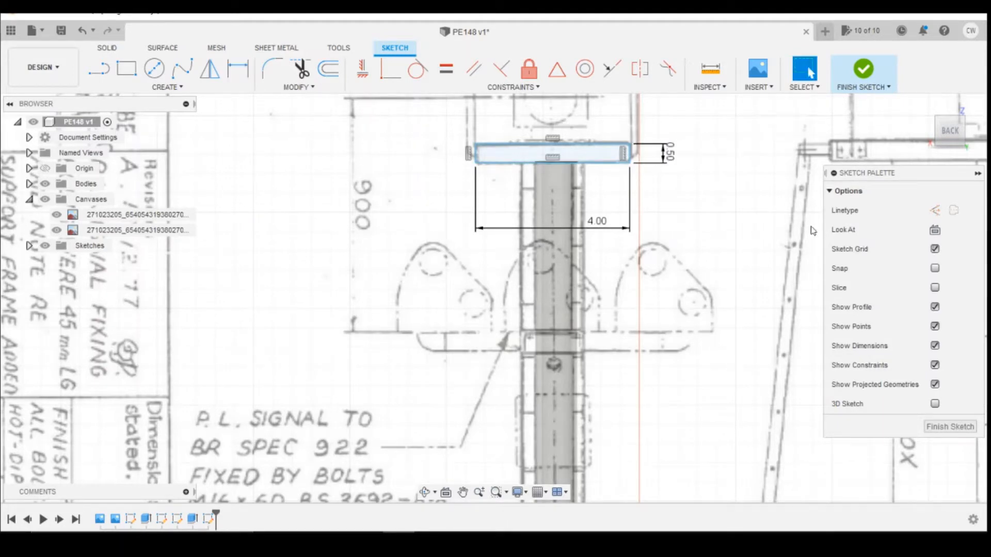
Project the outline of the base block's face into the platform sketch.
scroll(602, 103, "down", 2)
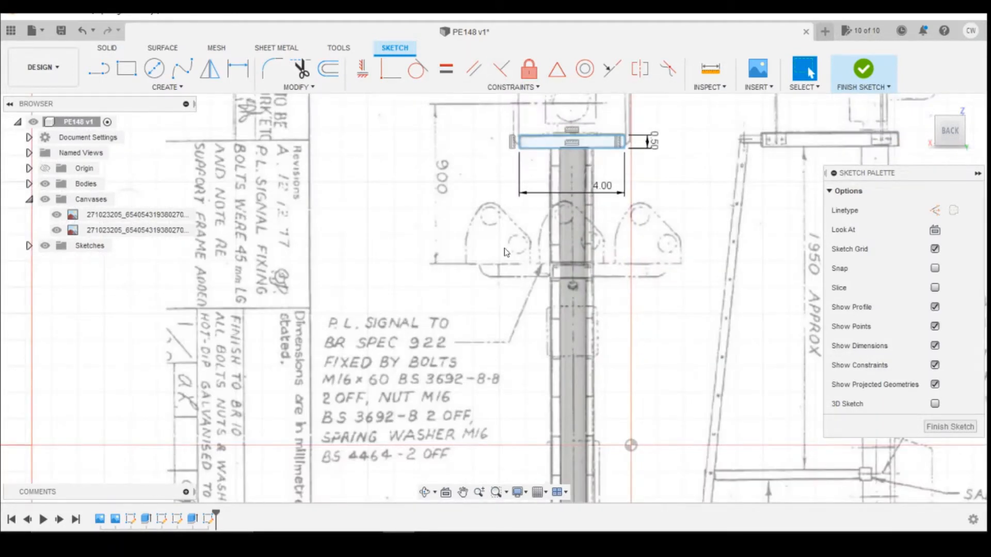
scroll(380, 121, "down", 2)
scroll(431, 162, "down", 1)
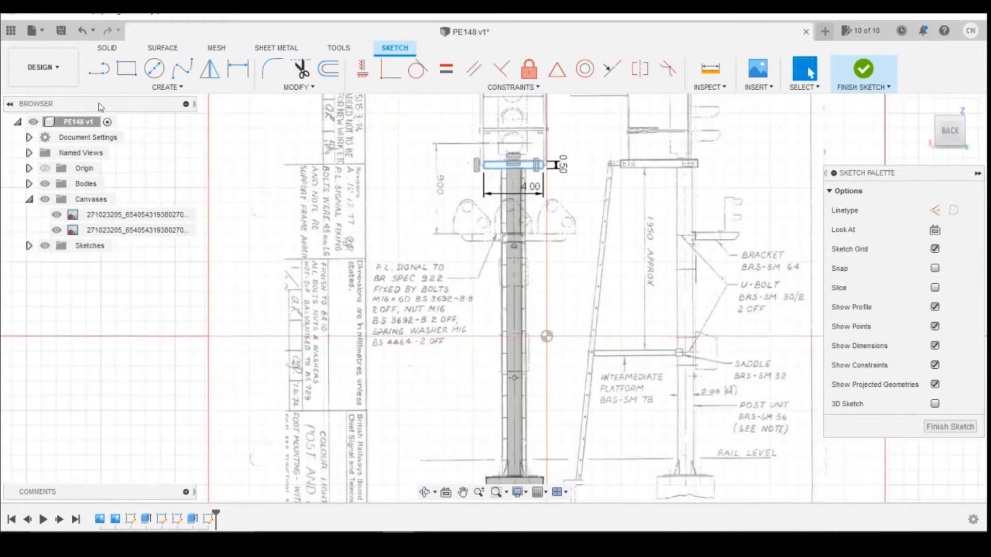
left_click(99, 68)
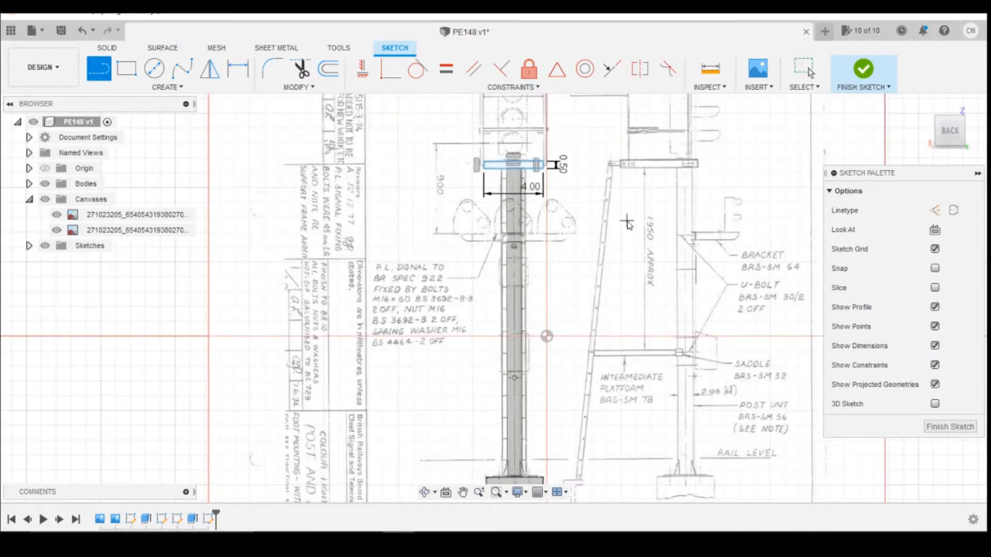
key("Escape")
key("p")
scroll(549, 376, "up", 2)
scroll(549, 162, "down", 1)
scroll(540, 320, "down", 1)
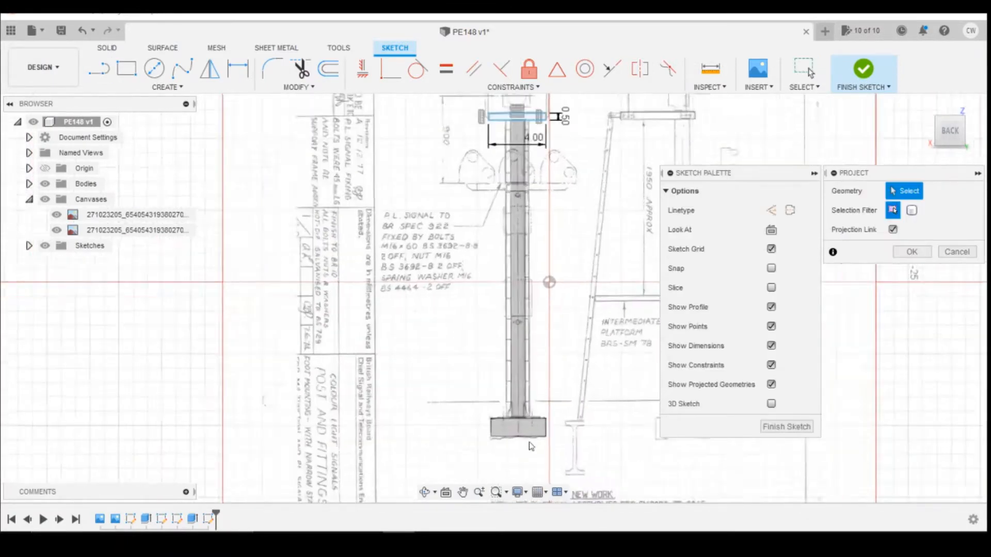
scroll(532, 446, "up", 4)
left_click(519, 411)
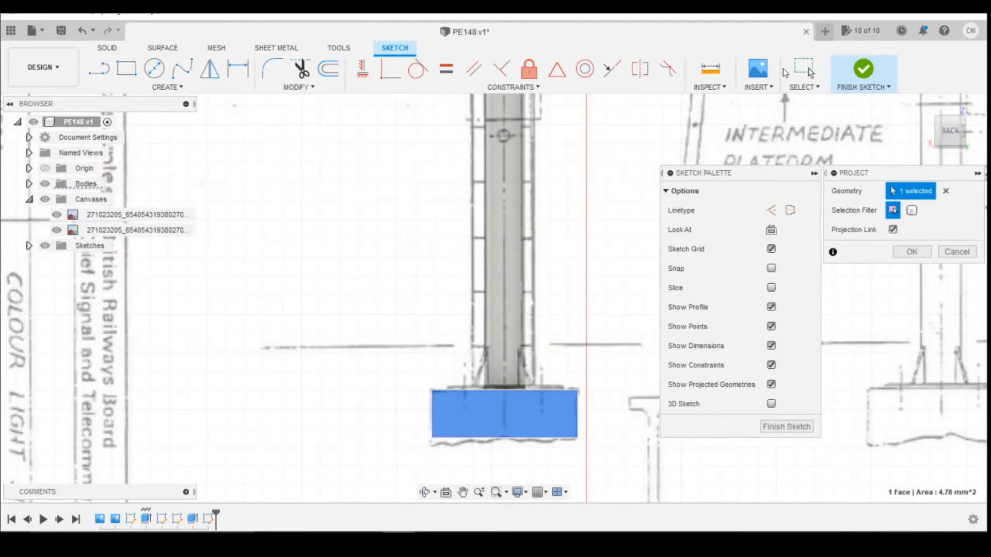
left_click(912, 252)
Draw a vertical line from the midpoint of the base's top edge up past the platform rectangle and convert it to construction.
key("l")
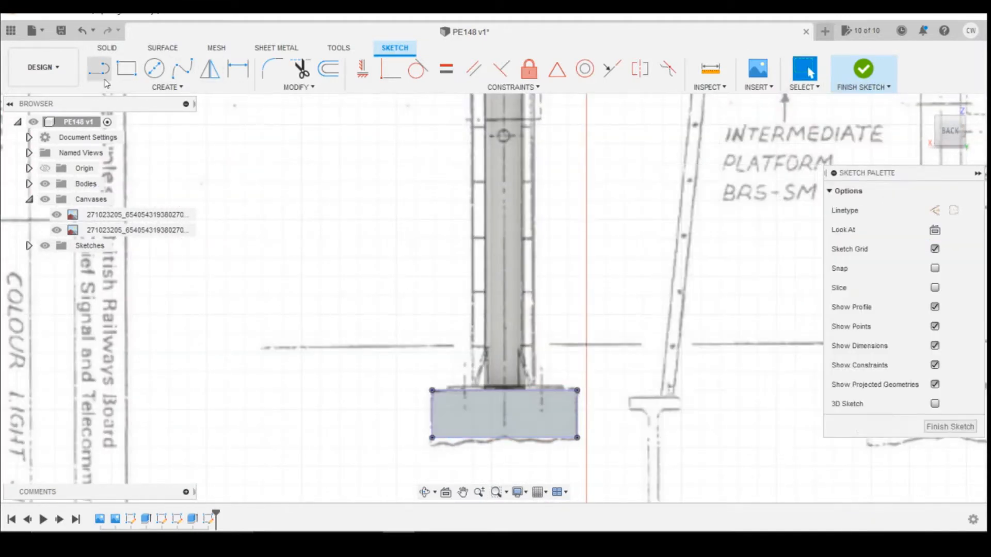
left_click(505, 391)
scroll(530, 413, "down", 3)
scroll(559, 367, "down", 1)
scroll(522, 129, "up", 2)
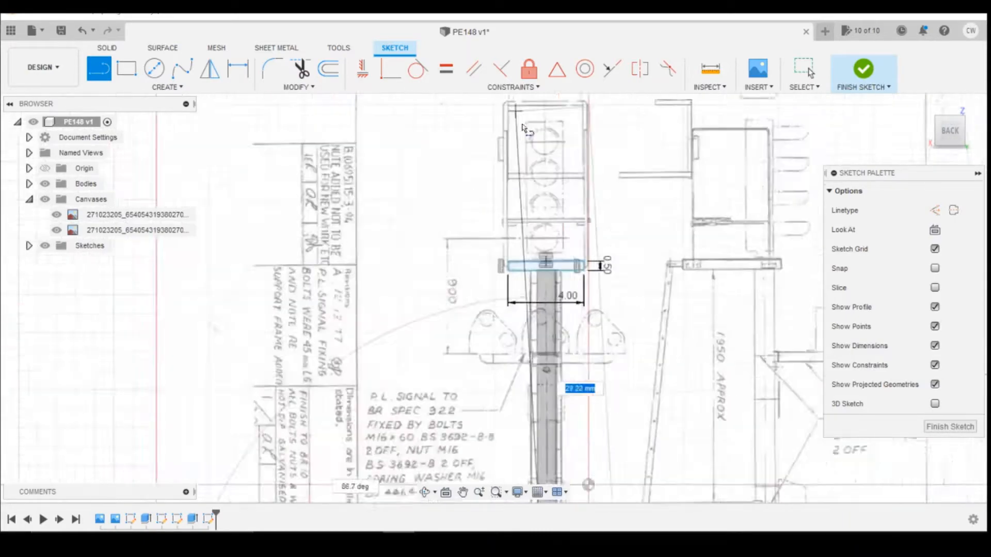
scroll(537, 220, "up", 3)
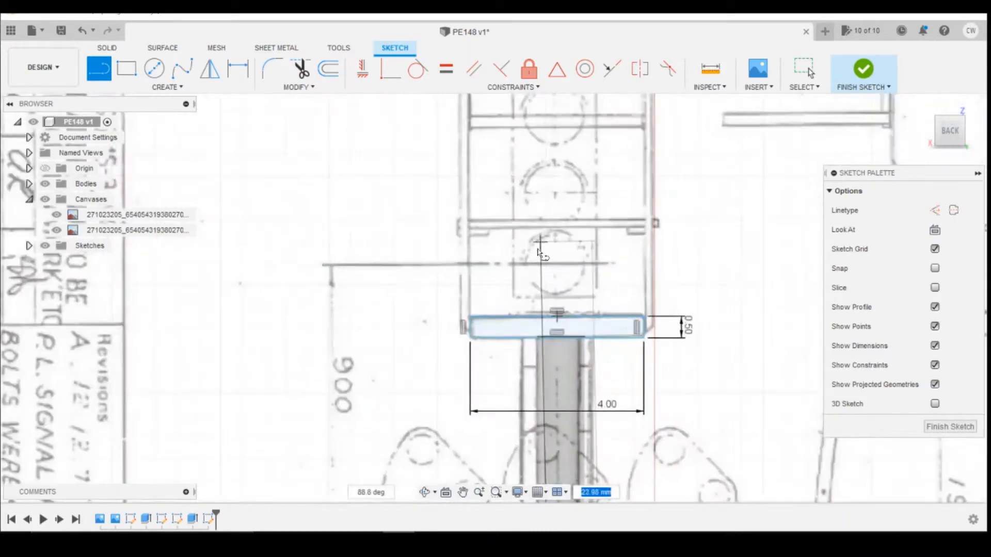
left_click(556, 337)
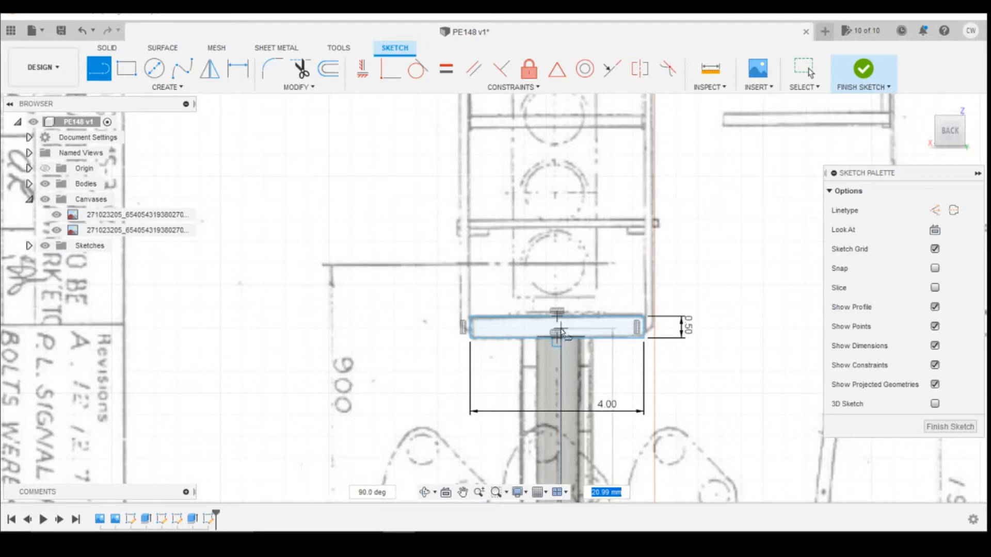
left_click(556, 236)
key("Escape")
scroll(589, 361, "up", 3)
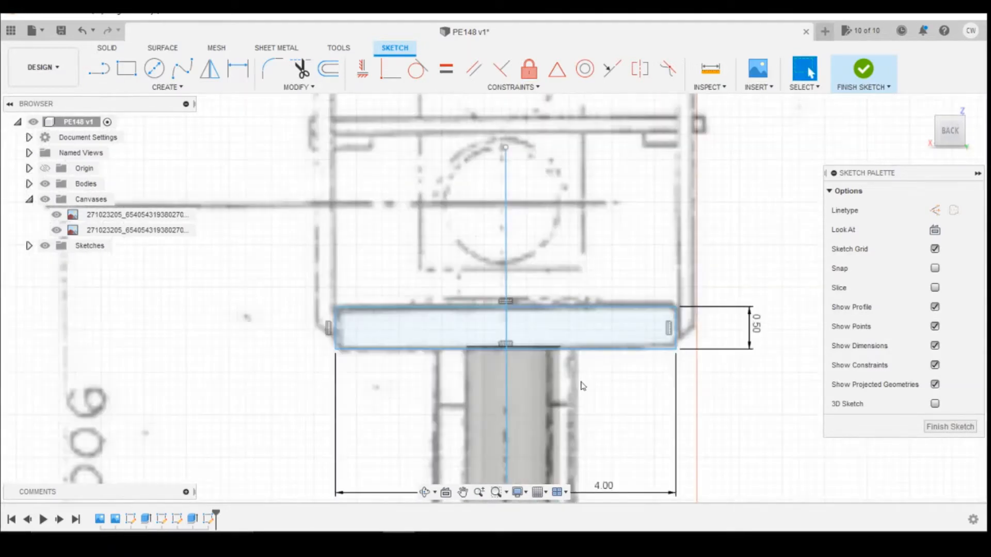
left_click(507, 251)
left_click(932, 211)
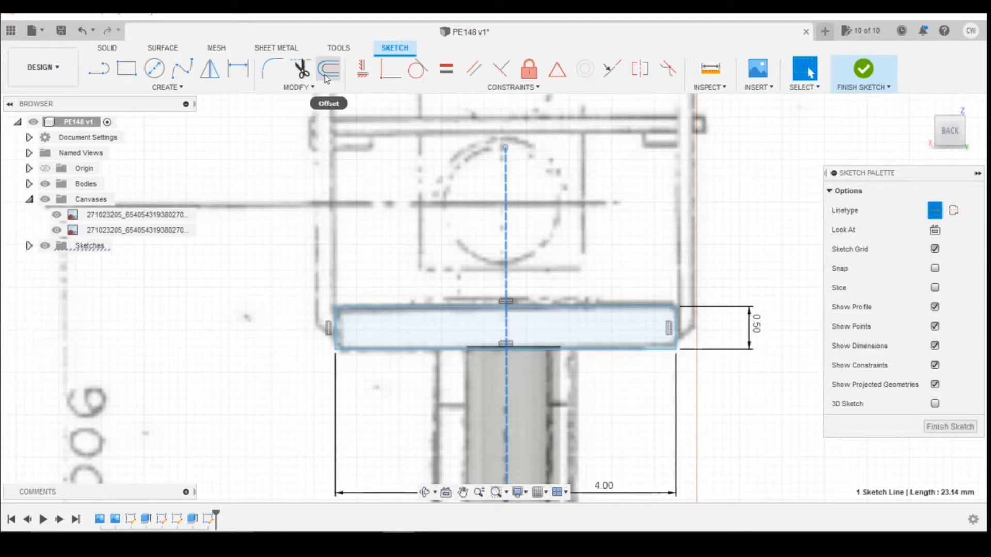
Centre the platform rectangle on the construction line by applying a Midpoint constraint to its bottom edge.
left_click(556, 70)
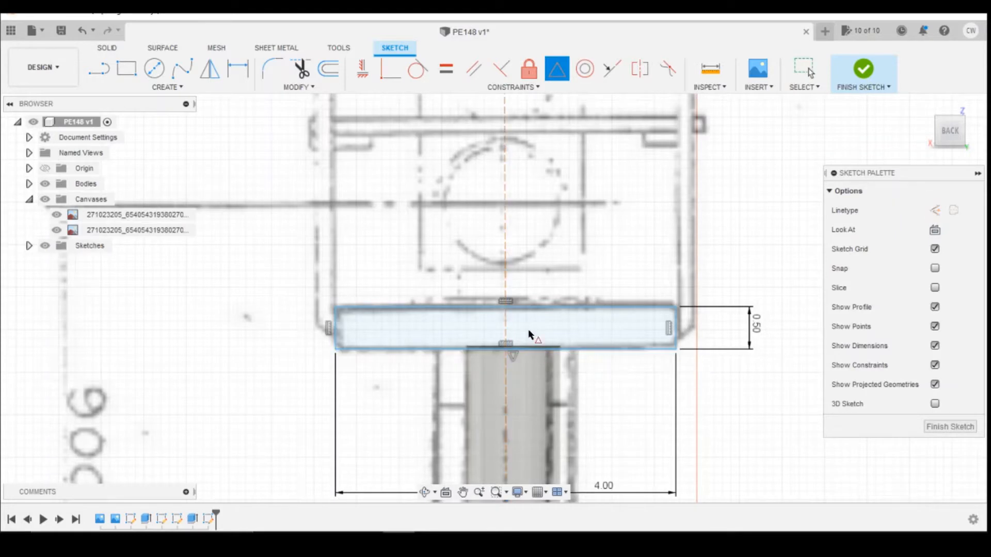
left_click(506, 282)
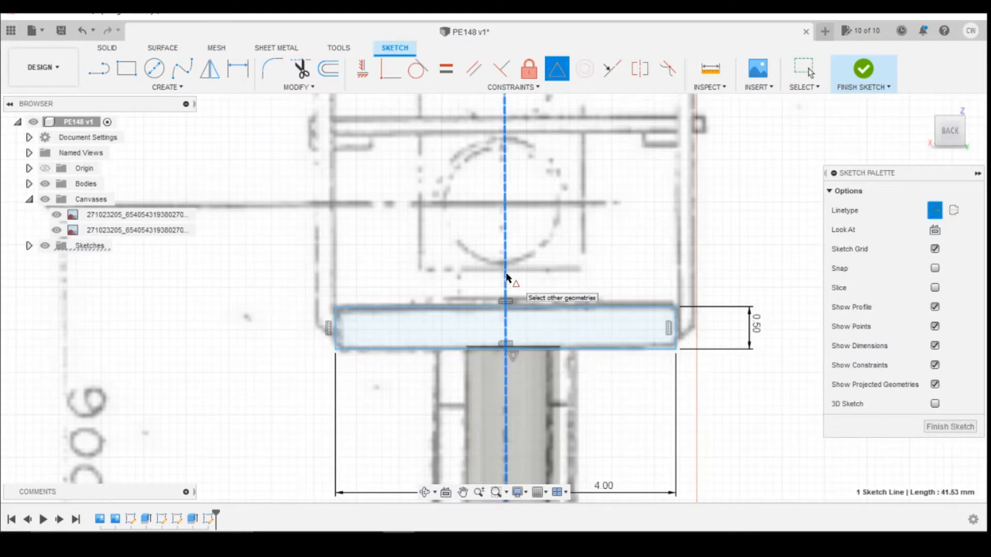
left_click(504, 244)
scroll(515, 375, "up", 3)
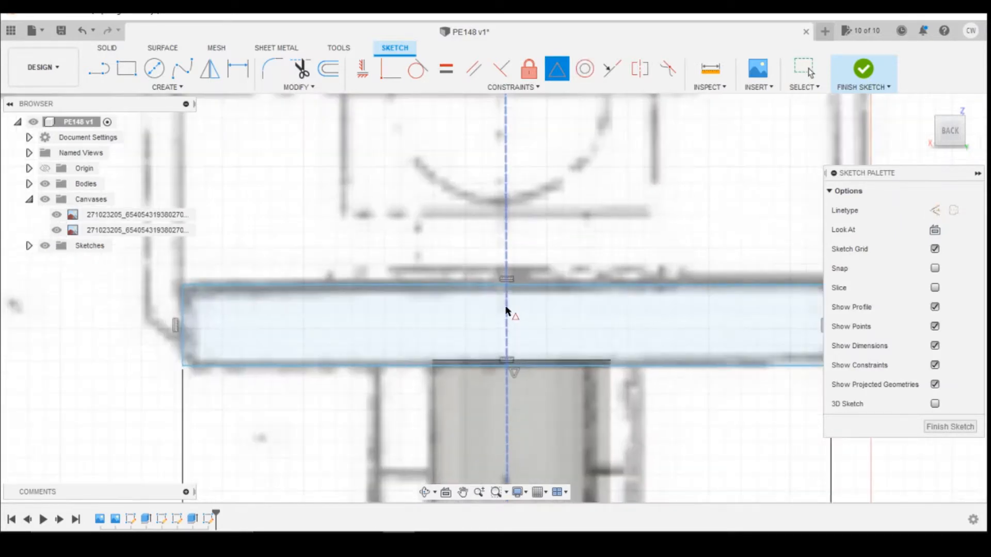
scroll(509, 310, "down", 3)
scroll(511, 305, "up", 2)
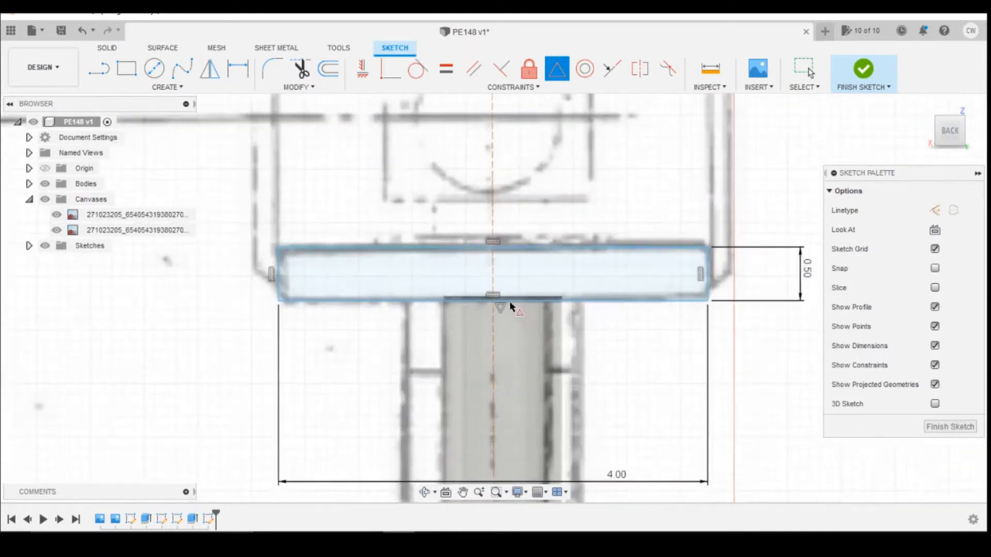
scroll(532, 227, "down", 2)
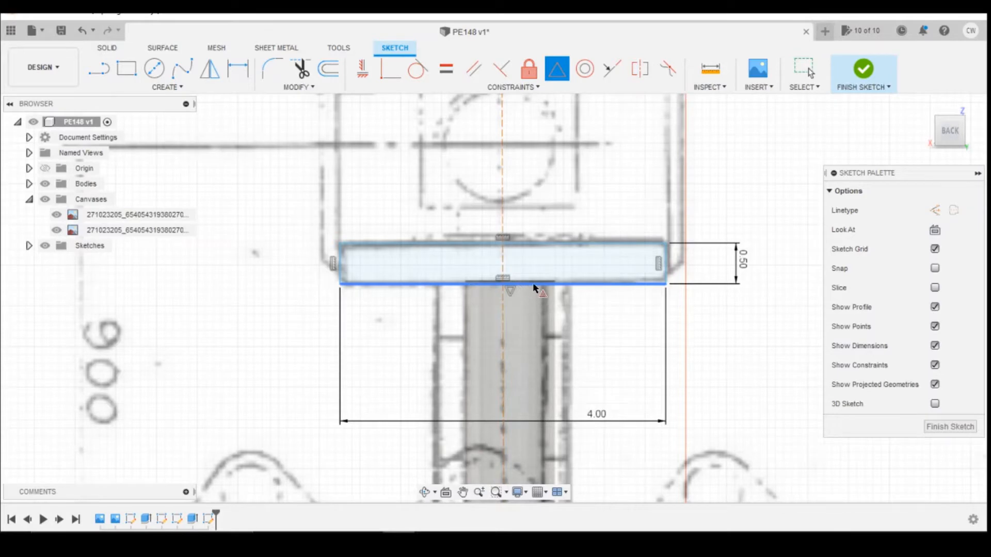
key("Escape")
left_click(98, 69)
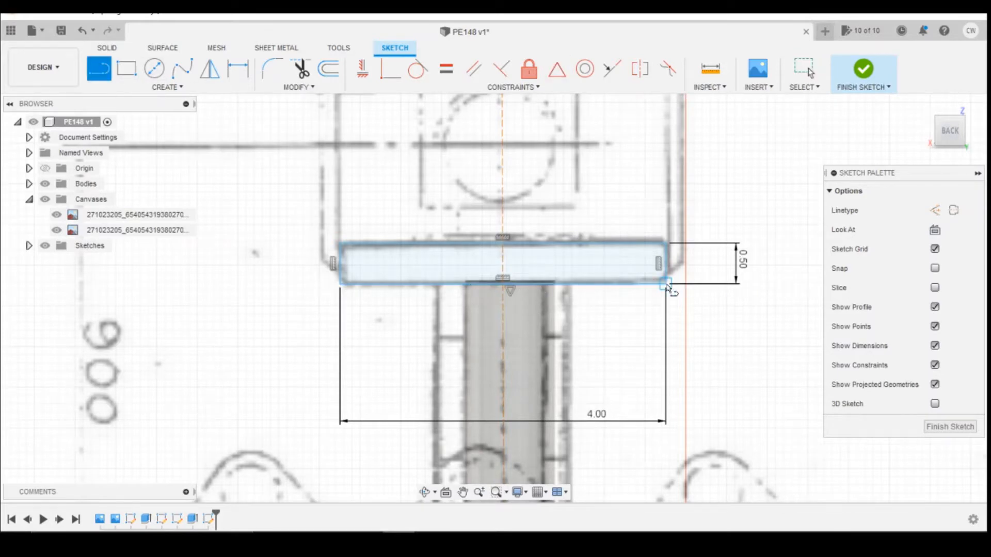
left_click(662, 281)
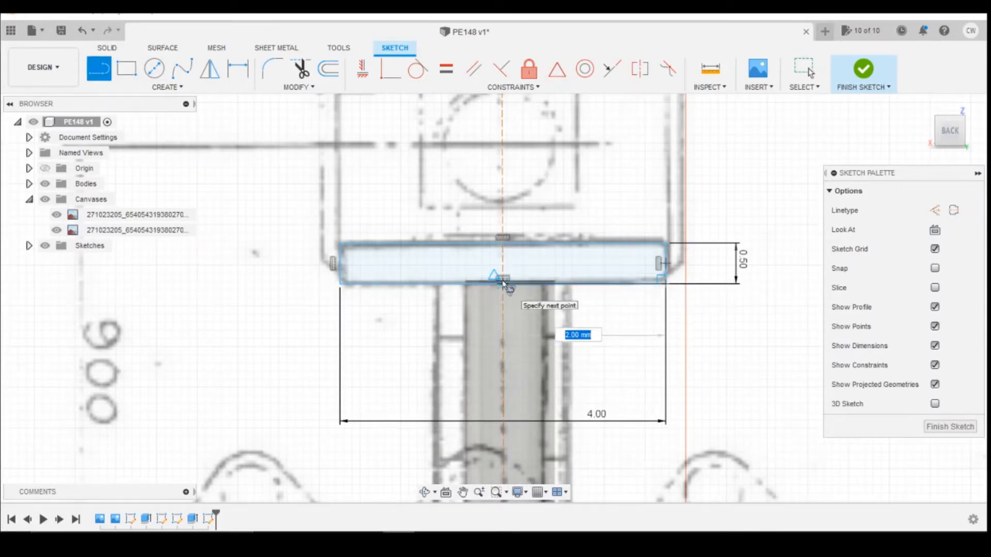
left_click(503, 281)
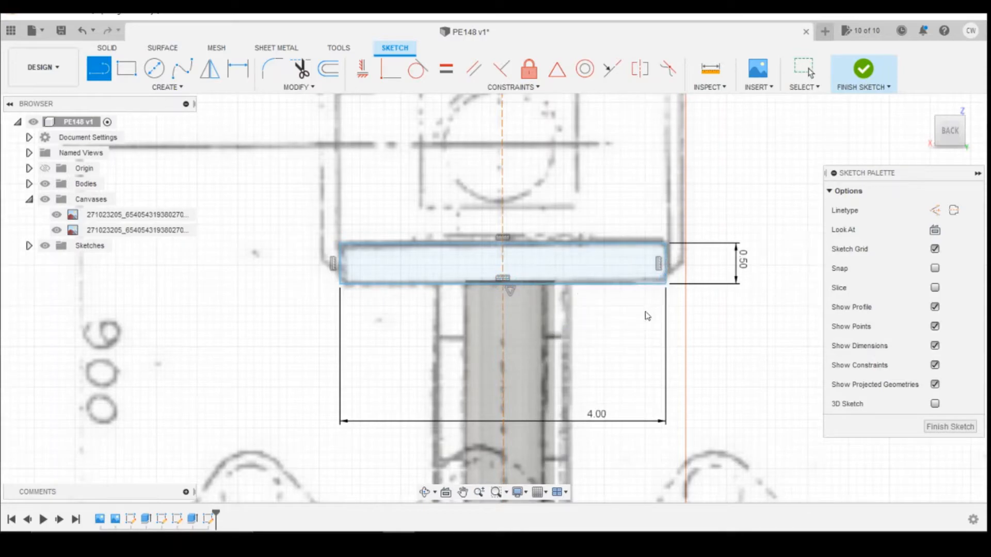
key("Escape")
scroll(558, 238, "down", 5)
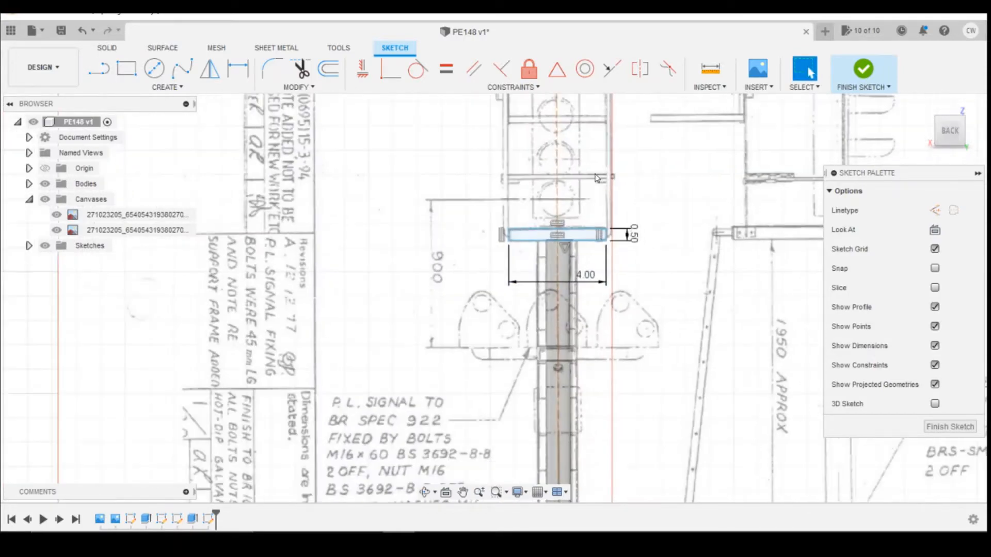
scroll(596, 184, "down", 4)
scroll(580, 182, "up", 4)
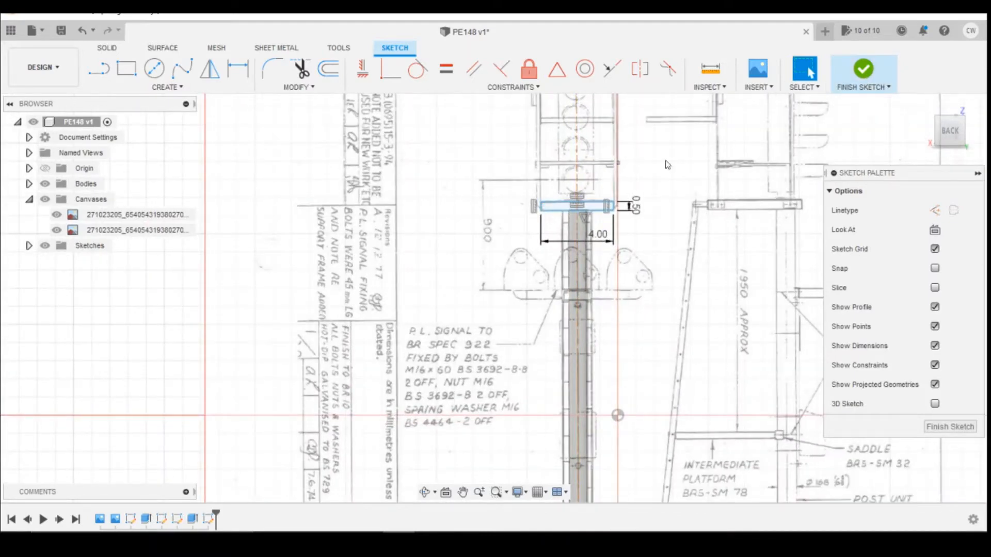
scroll(619, 185, "up", 2)
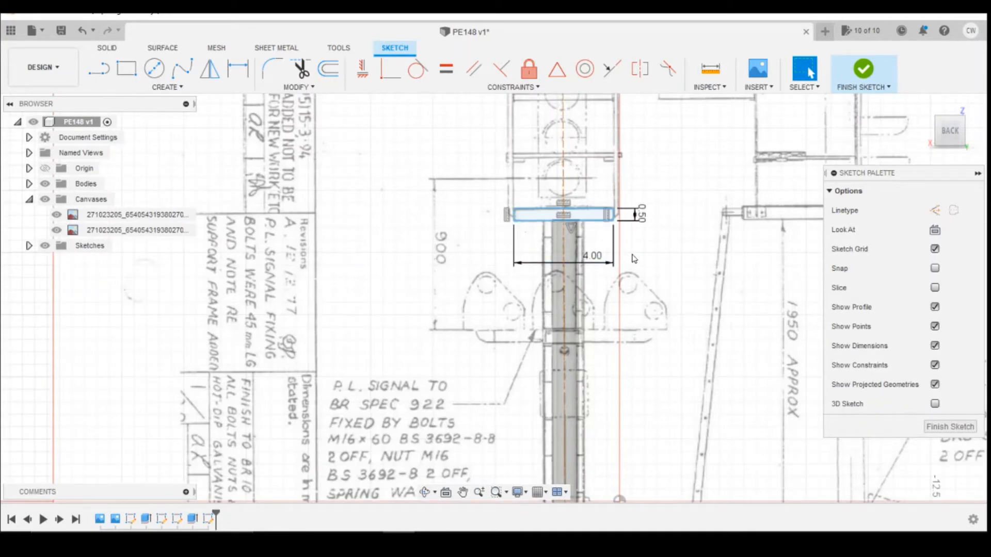
key("d")
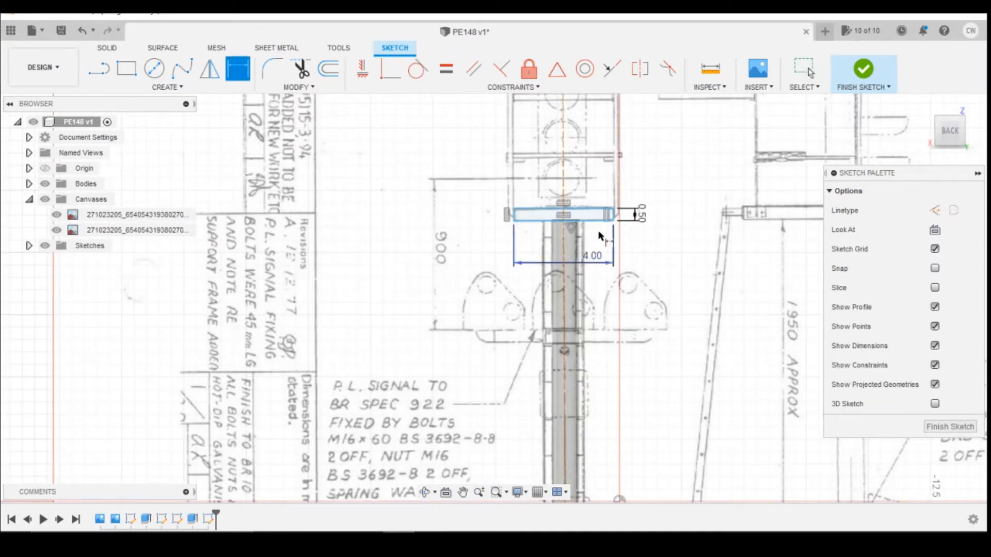
scroll(597, 224, "up", 2)
scroll(591, 222, "up", 2)
key("Escape")
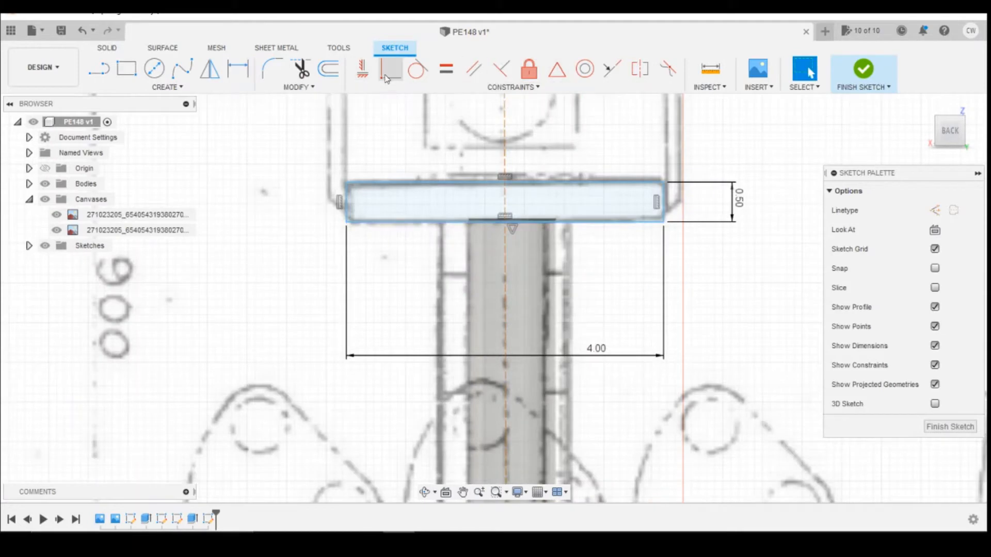
left_click(391, 72)
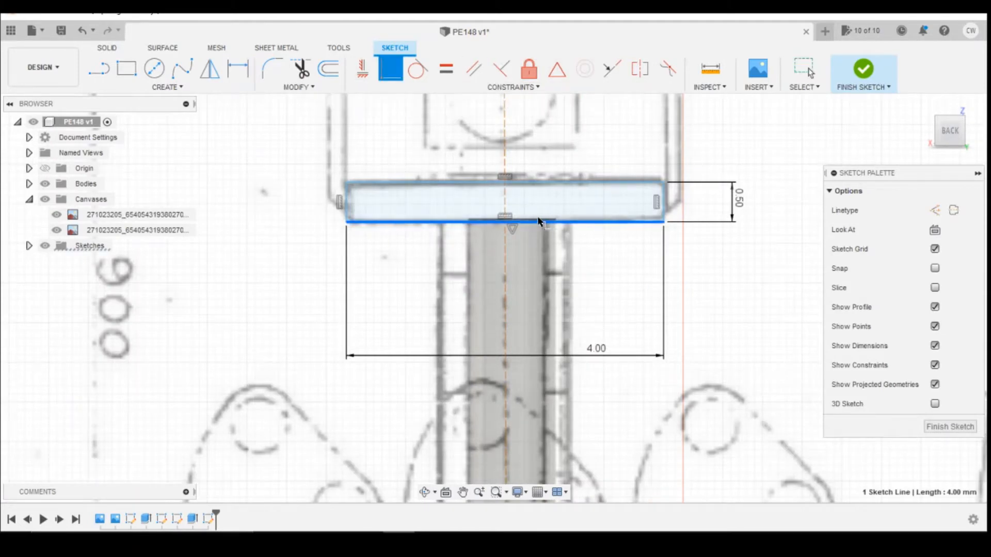
key("Escape")
Project the top edge of the post into the platform sketch.
scroll(607, 269, "up", 4)
key("p")
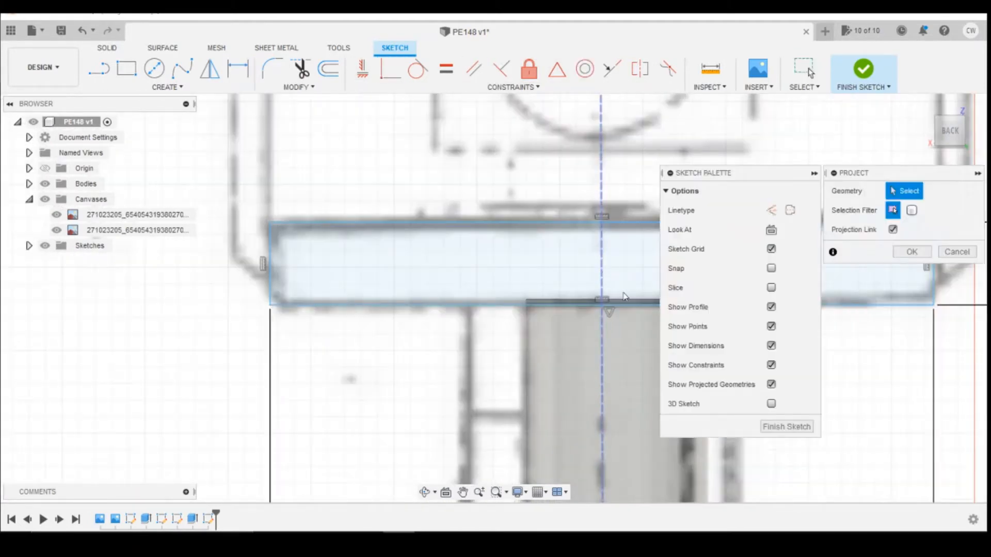
left_click(636, 303)
scroll(309, 235, "down", 2)
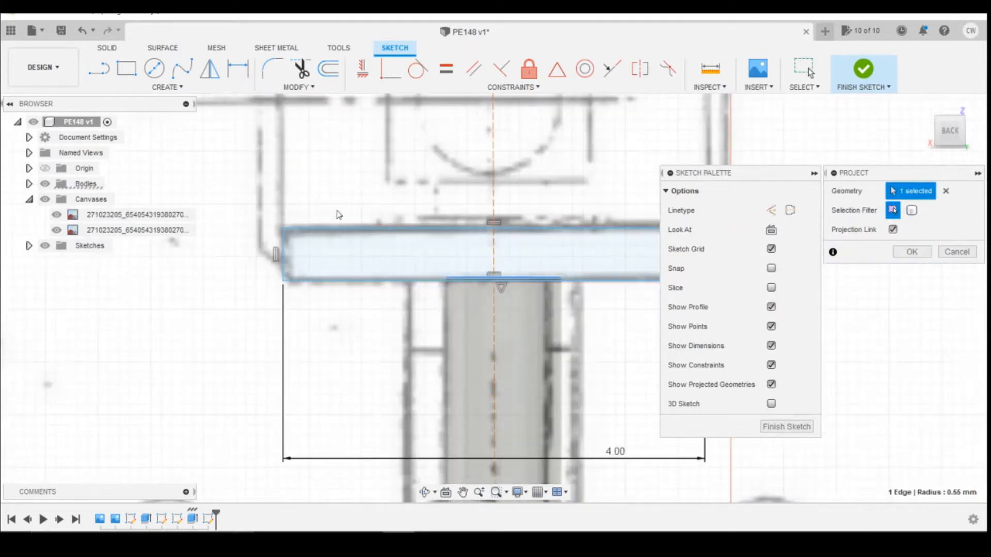
left_click(901, 253)
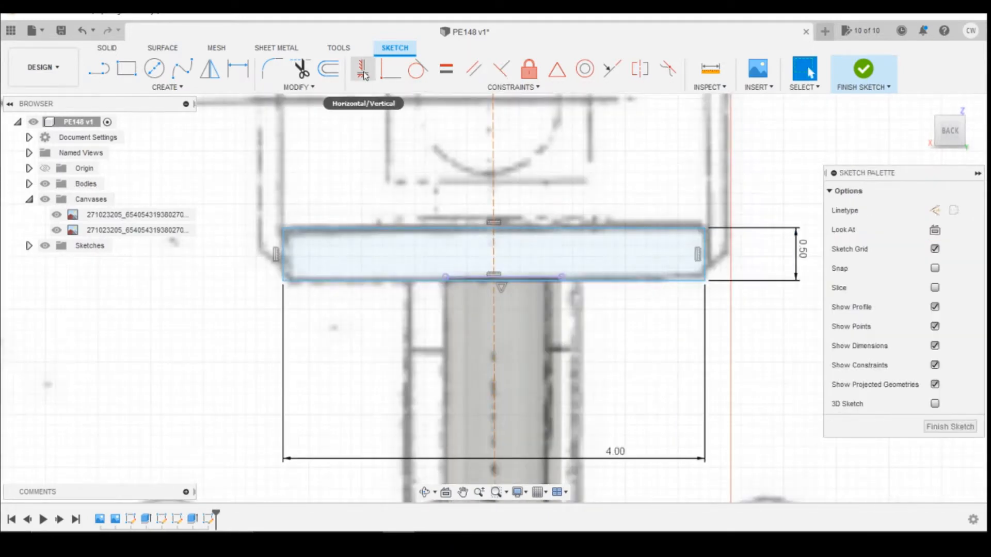
Make the platform rectangle's bottom edge coincident with the end point of the post's projected top edge.
left_click(385, 77)
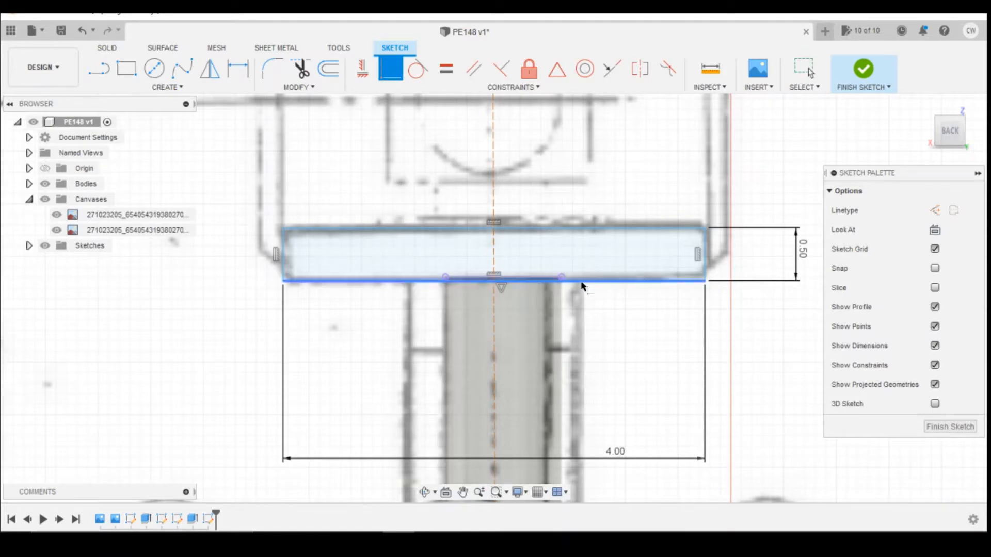
left_click(555, 281)
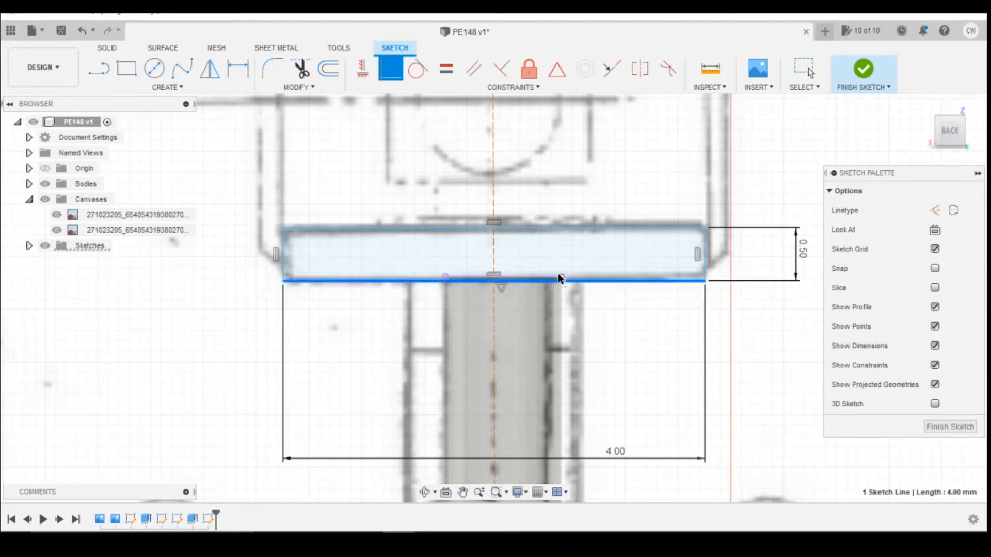
left_click(560, 279)
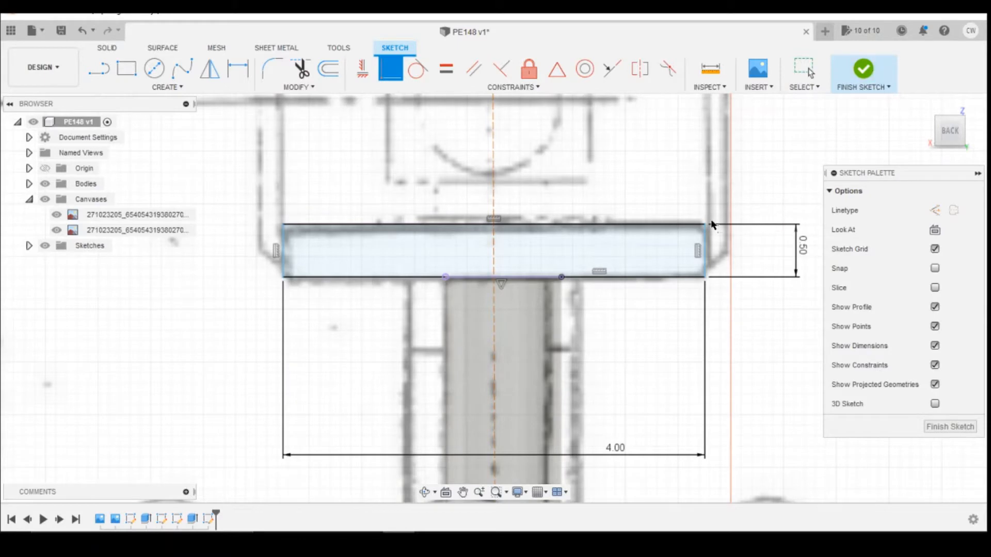
key("Escape")
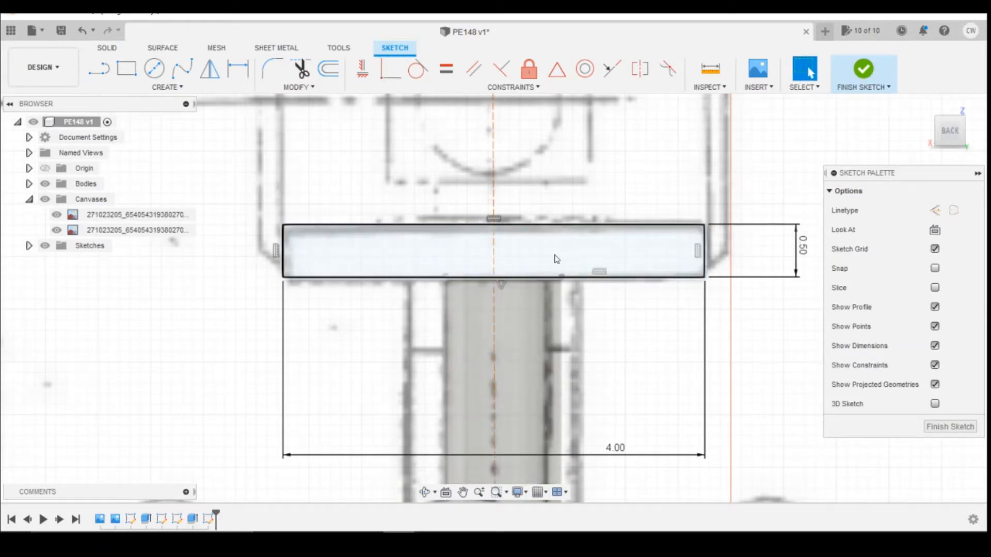
Extrude the platform rectangle -6.30 mm, joined to the model, so its far end meets the platform outline in the side-view drawing.
scroll(537, 130, "down", 2)
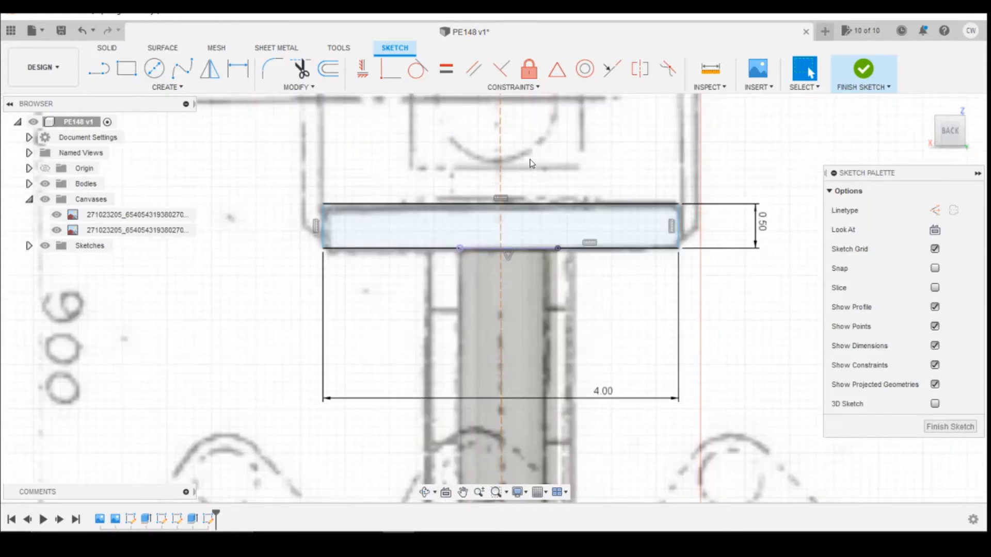
right_click(570, 229)
left_click(549, 284)
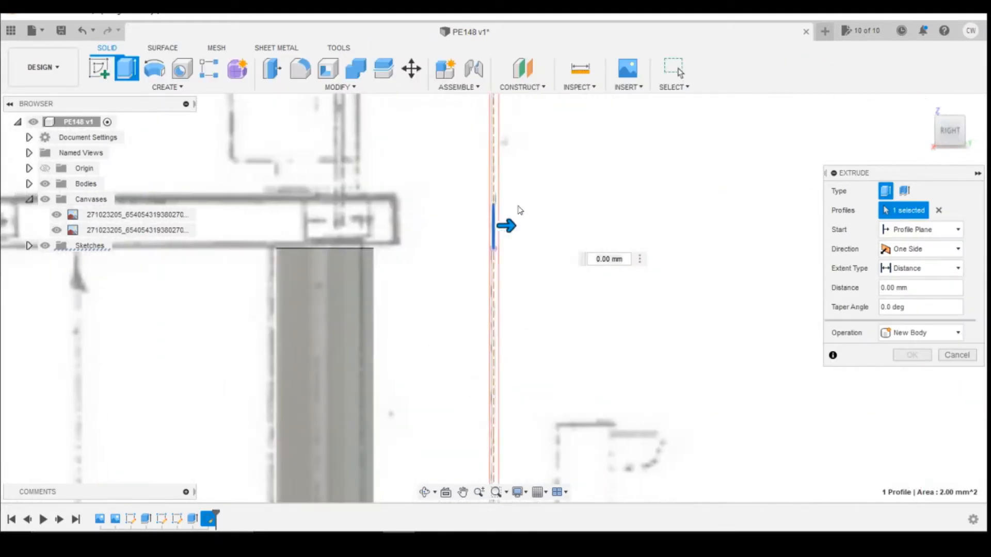
scroll(597, 221, "down", 5)
left_click_drag(570, 221, 316, 221)
scroll(336, 225, "up", 3)
scroll(335, 223, "up", 2)
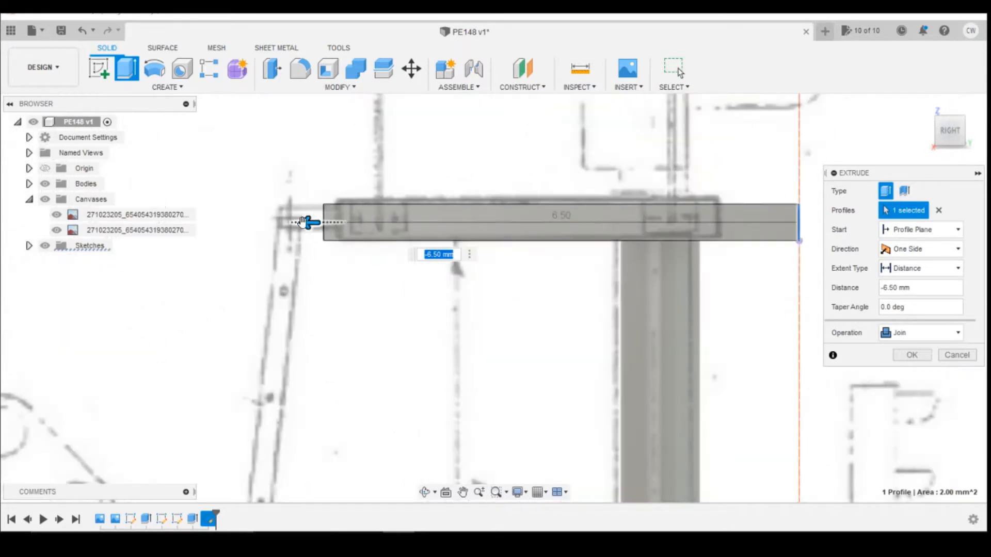
left_click_drag(317, 219, 323, 223)
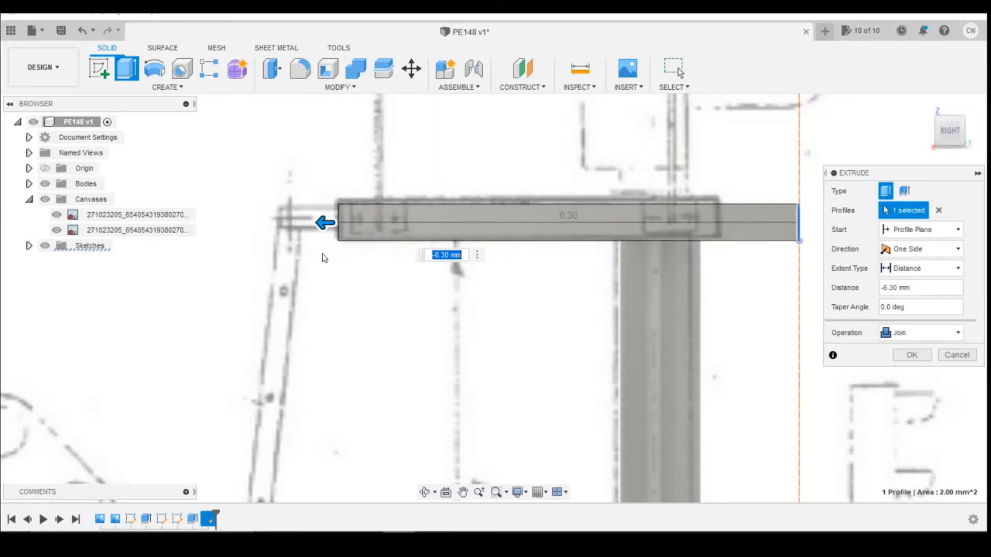
key("Return")
Examine how the extruded platform and the base line up with the side-view drawing.
scroll(426, 283, "down", 3)
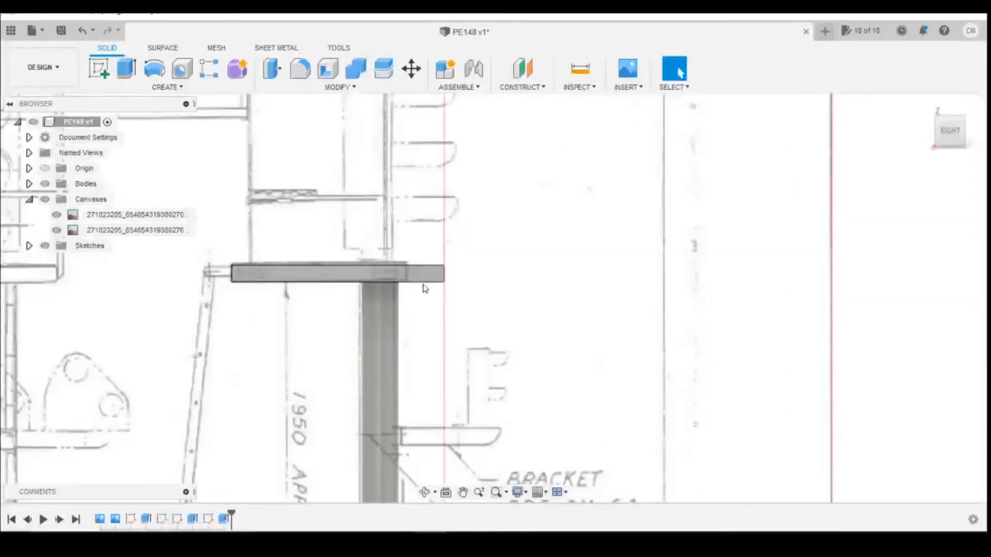
scroll(436, 227, "down", 2)
scroll(436, 228, "down", 2)
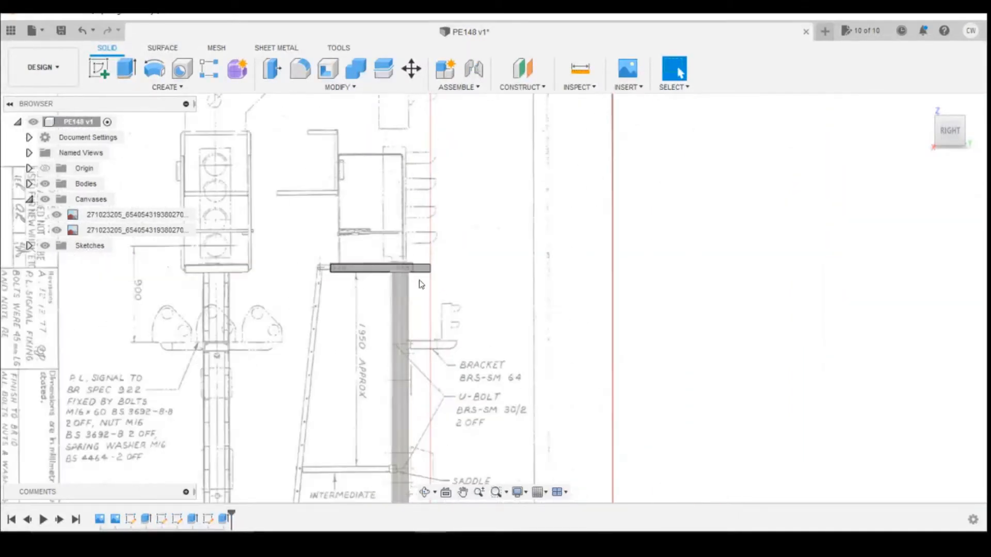
scroll(443, 215, "down", 2)
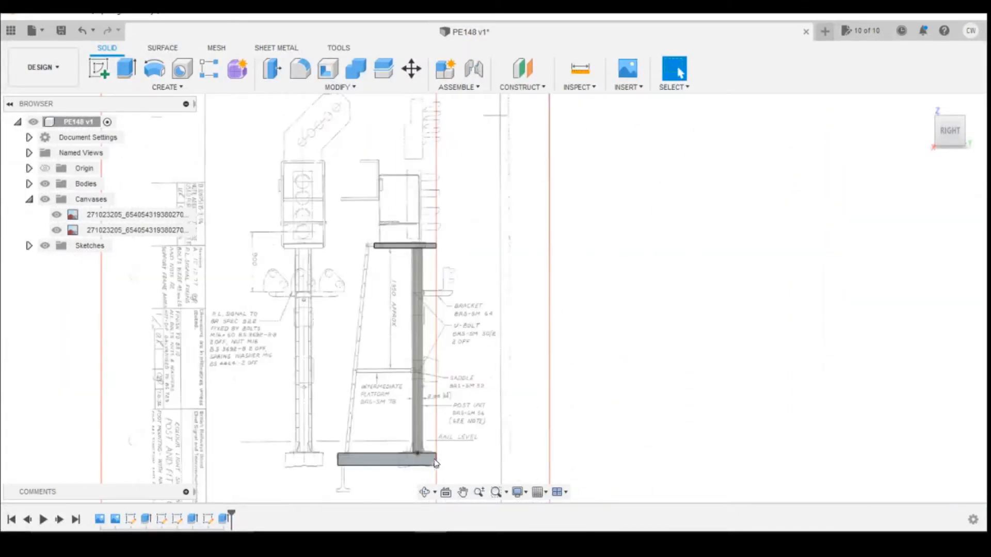
scroll(437, 461, "up", 3)
scroll(516, 320, "down", 2)
scroll(468, 155, "up", 2)
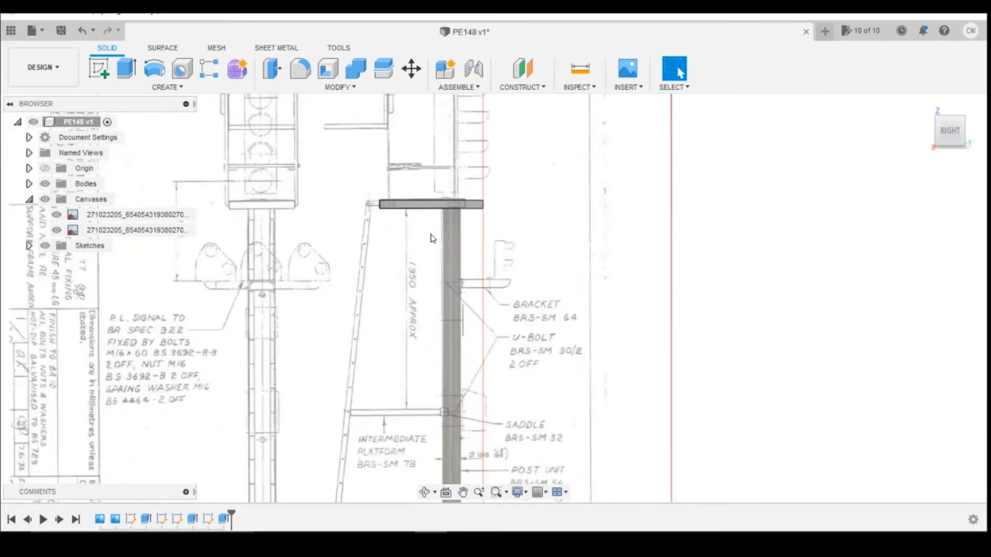
scroll(435, 235, "up", 3)
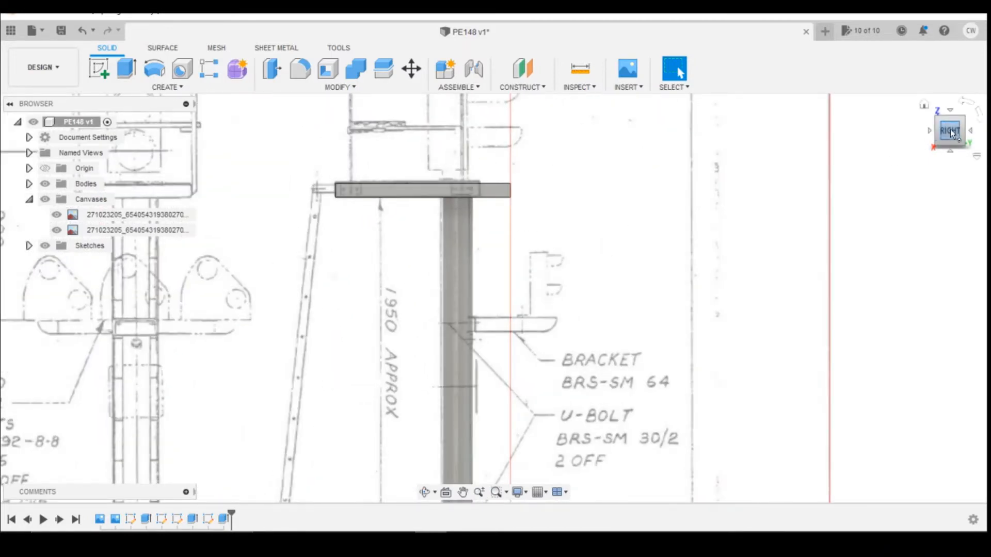
Extrude the platform's overhanging end face inward to cut it back to the platform outline in the side-view drawing.
left_click_drag(945, 129, 923, 145)
scroll(540, 177, "up", 3)
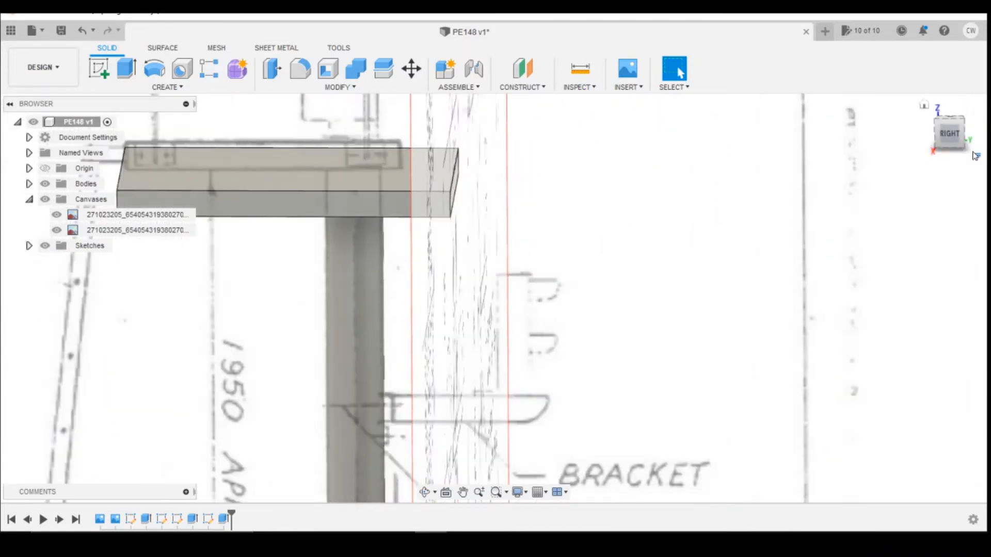
left_click(948, 133)
left_click(484, 217)
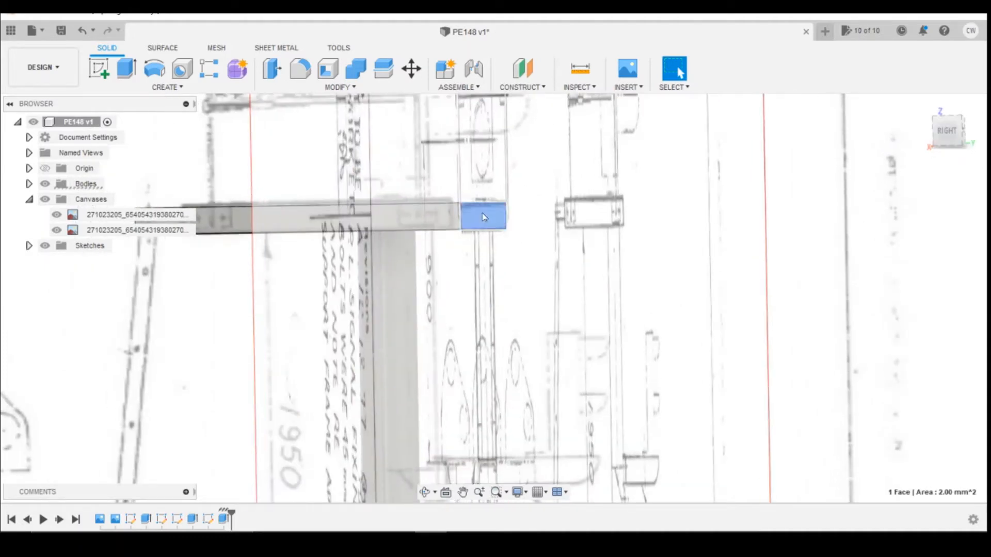
right_click(482, 213)
left_click(477, 292)
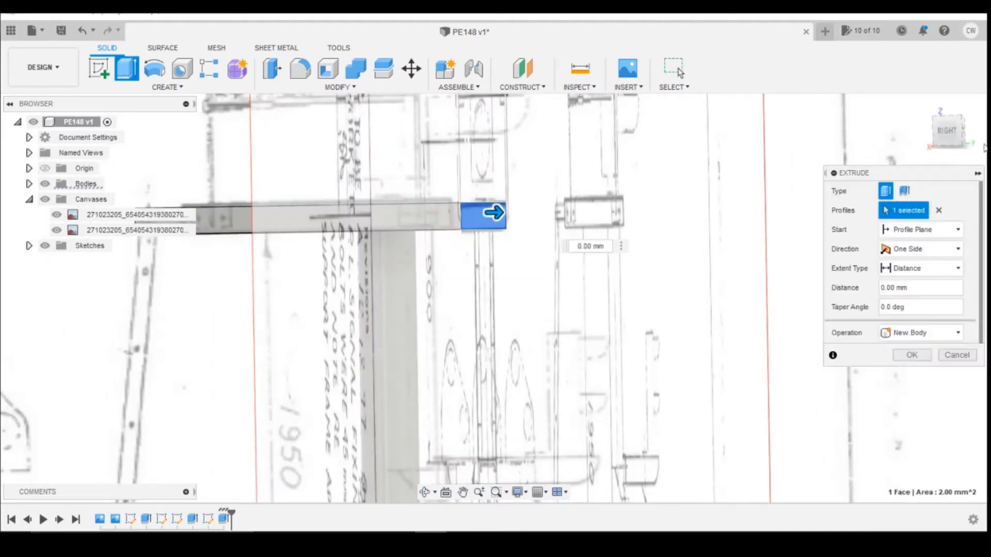
scroll(487, 214, "up", 3)
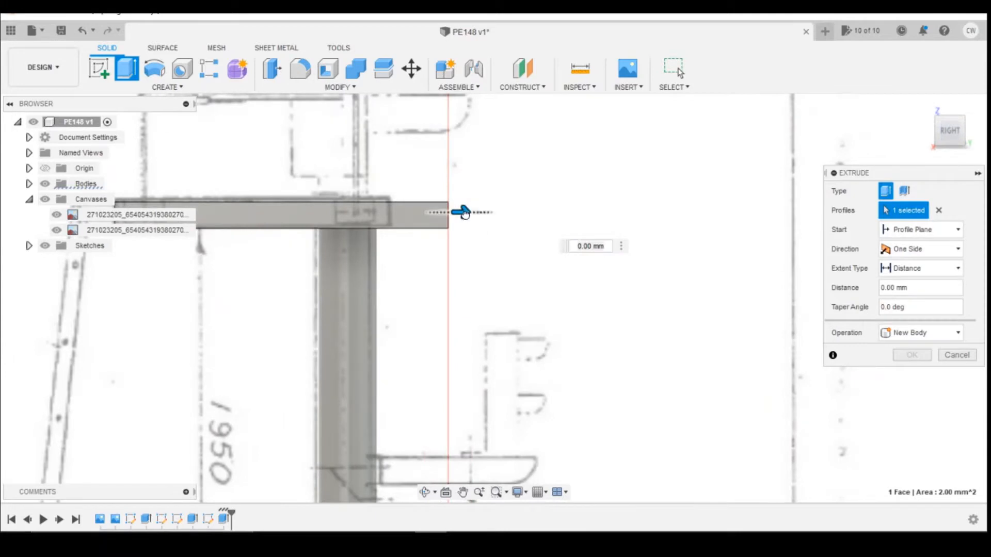
left_click_drag(461, 212, 405, 212)
left_click(912, 375)
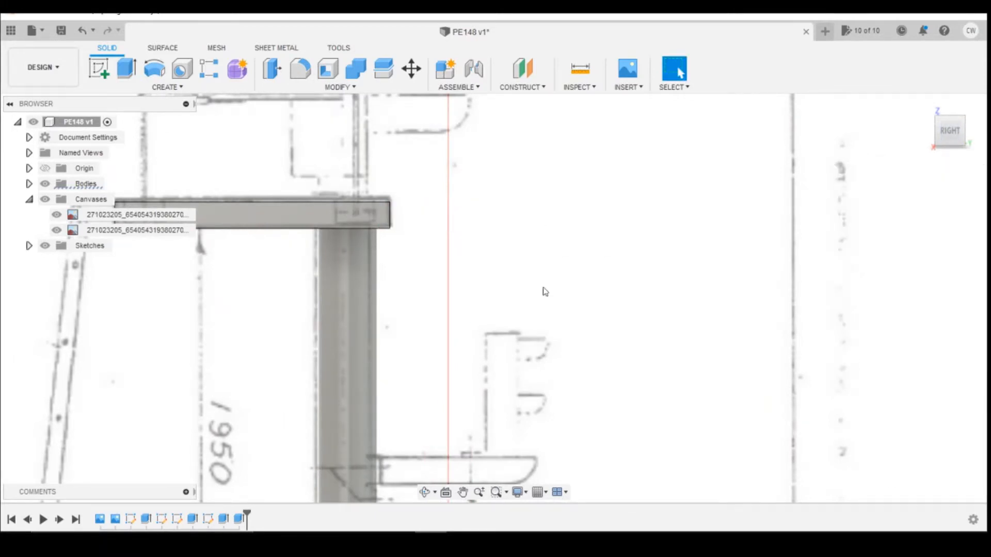
left_click(225, 519)
right_click(226, 520)
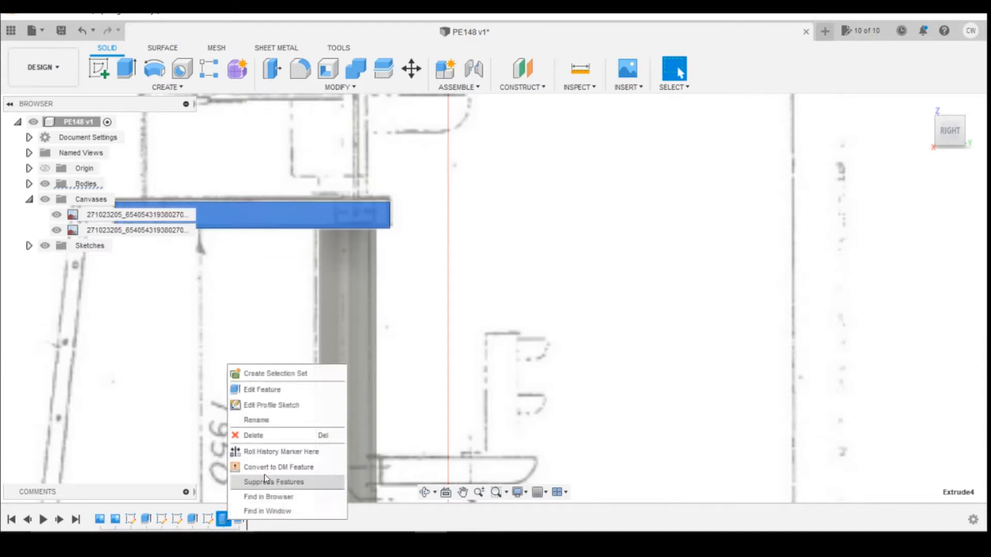
left_click(271, 387)
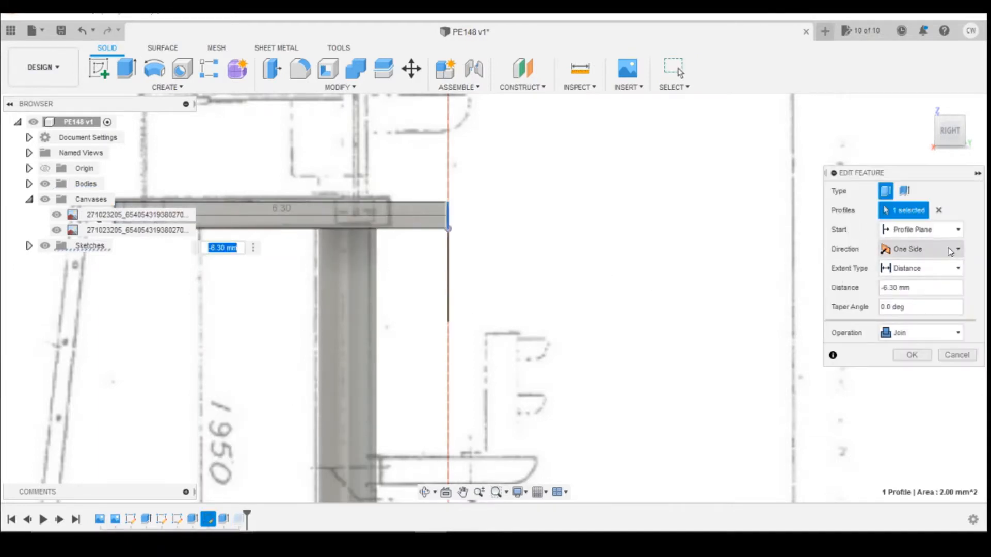
left_click(929, 230)
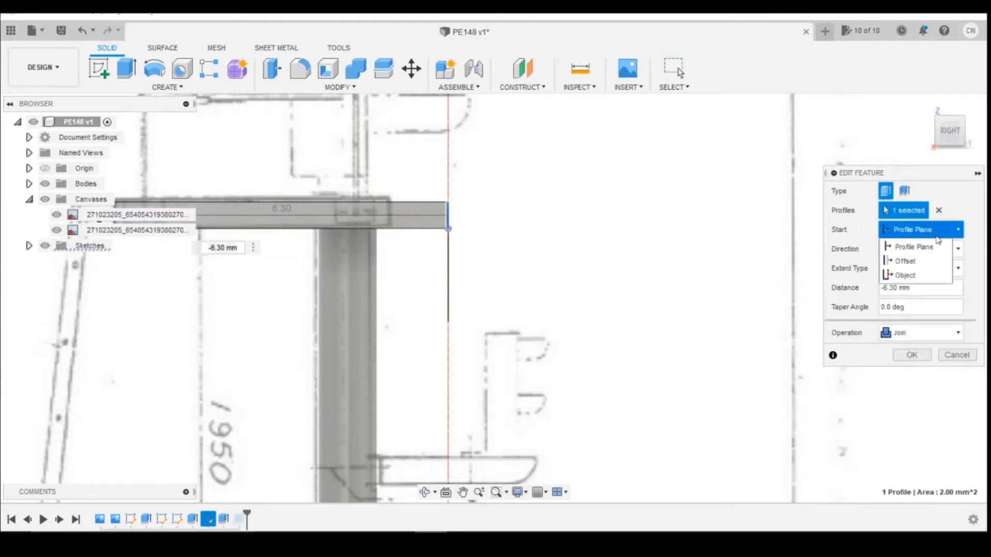
left_click(922, 264)
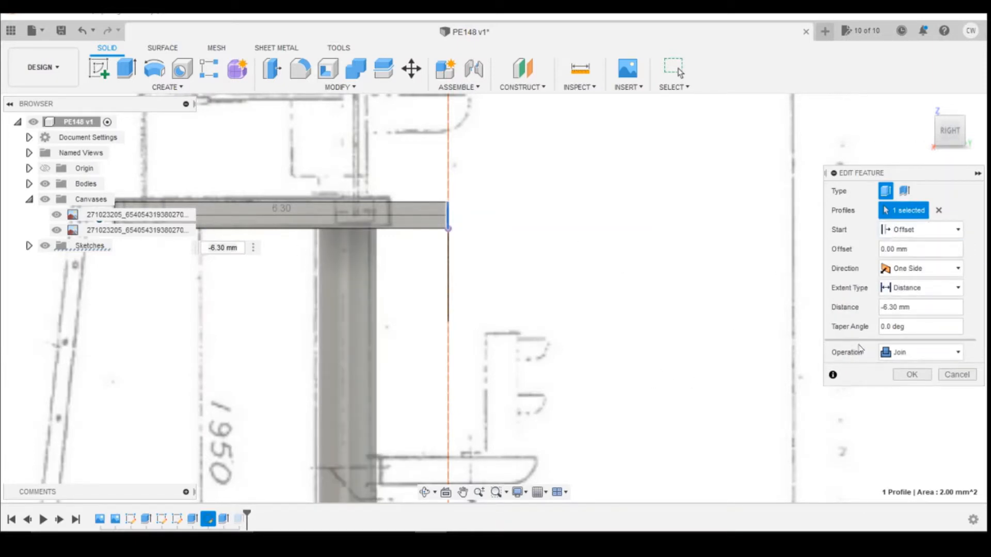
left_click(952, 377)
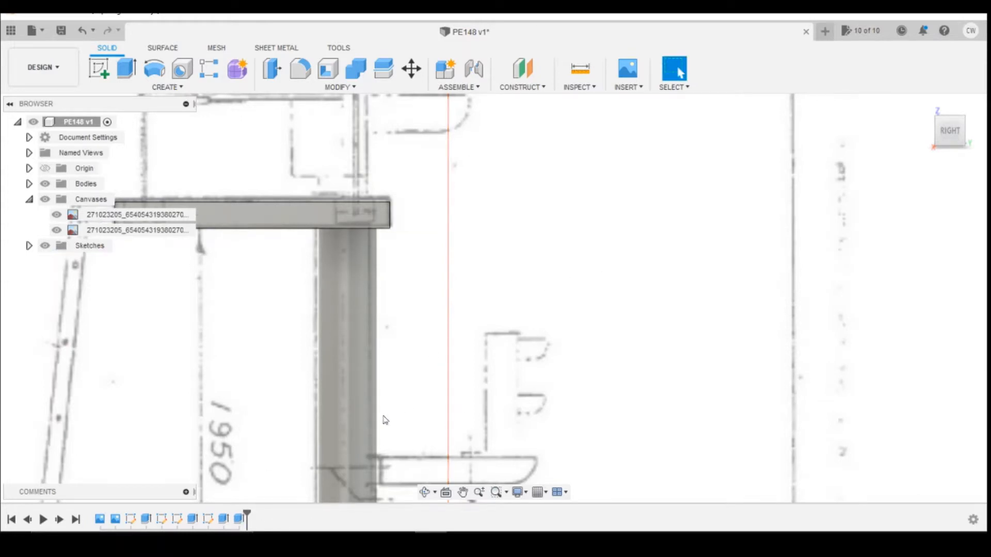
scroll(383, 420, "down", 2)
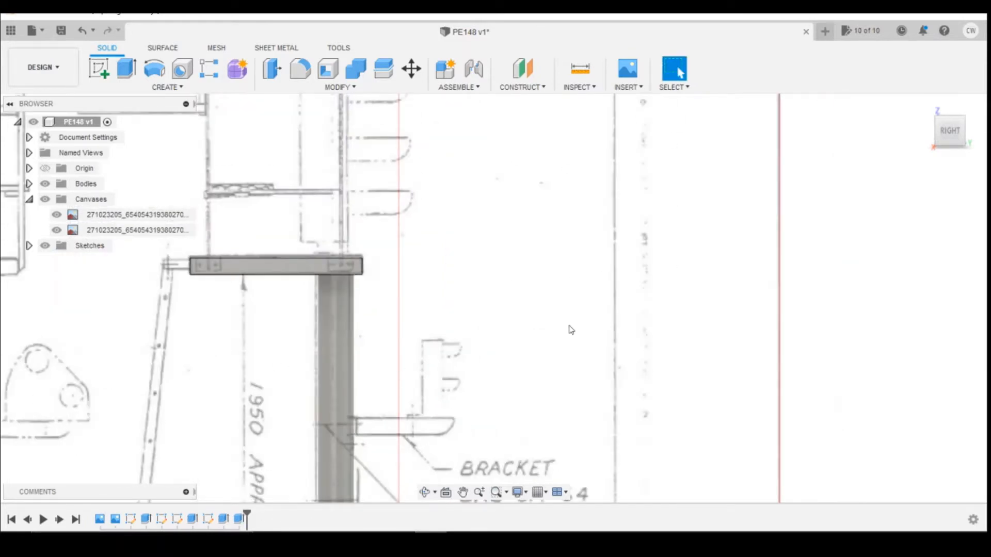
left_click_drag(950, 133, 933, 134)
scroll(805, 214, "down", 5)
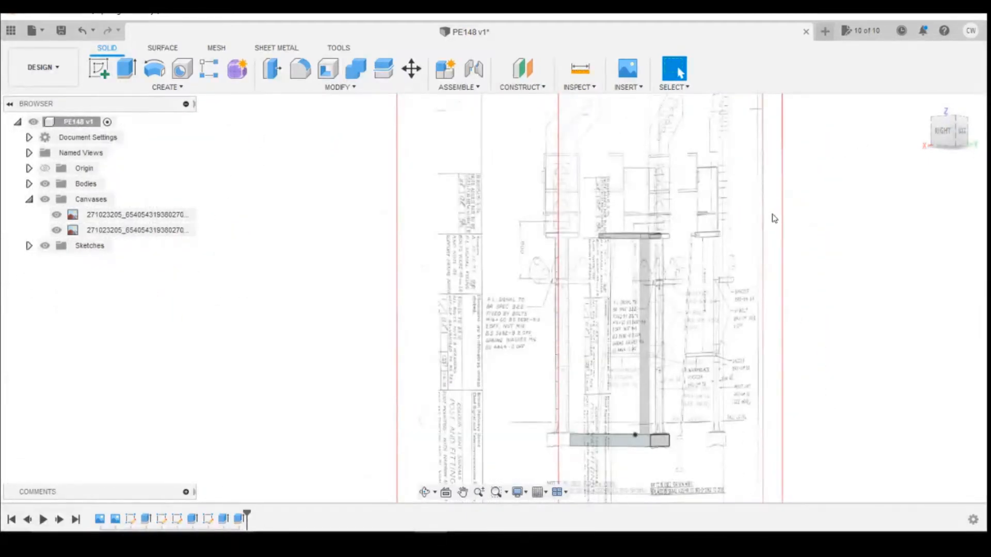
left_click(944, 131)
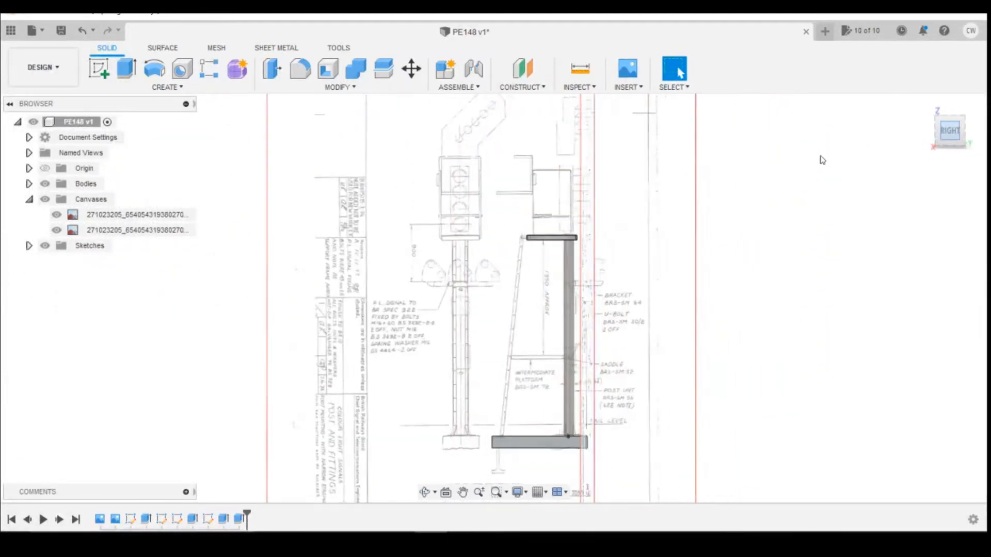
Create an offset plane -0.70 mm from the platform's trimmed end face, in line with the signal head's back plate.
left_click_drag(949, 132, 907, 136)
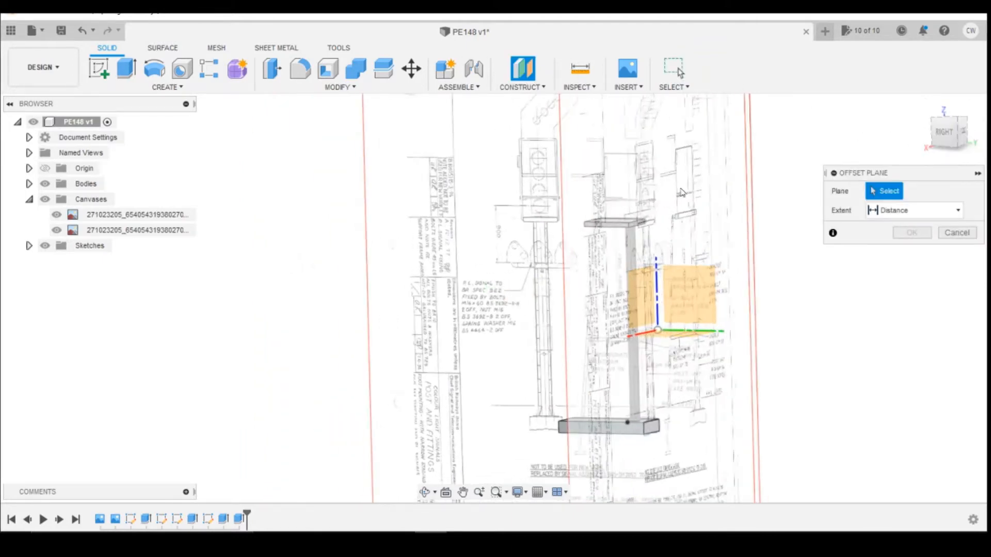
scroll(681, 193, "up", 5)
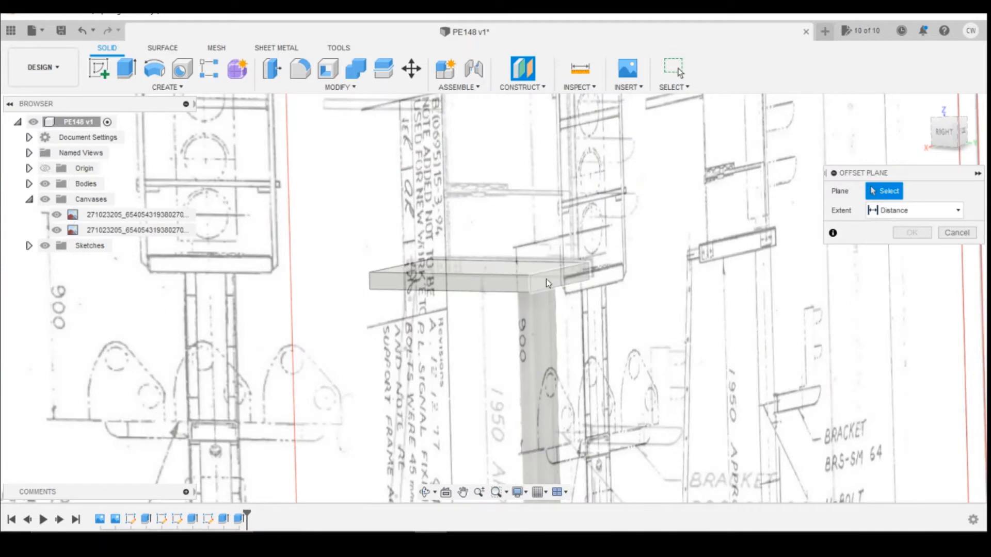
left_click(547, 283)
left_click(940, 125)
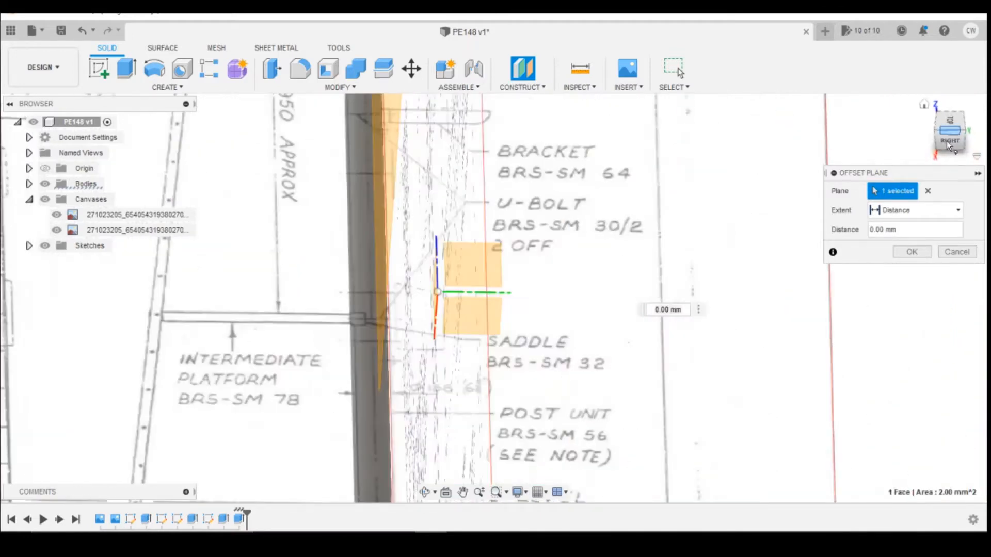
scroll(609, 231, "up", 3)
scroll(610, 231, "down", 3)
scroll(465, 315, "up", 4)
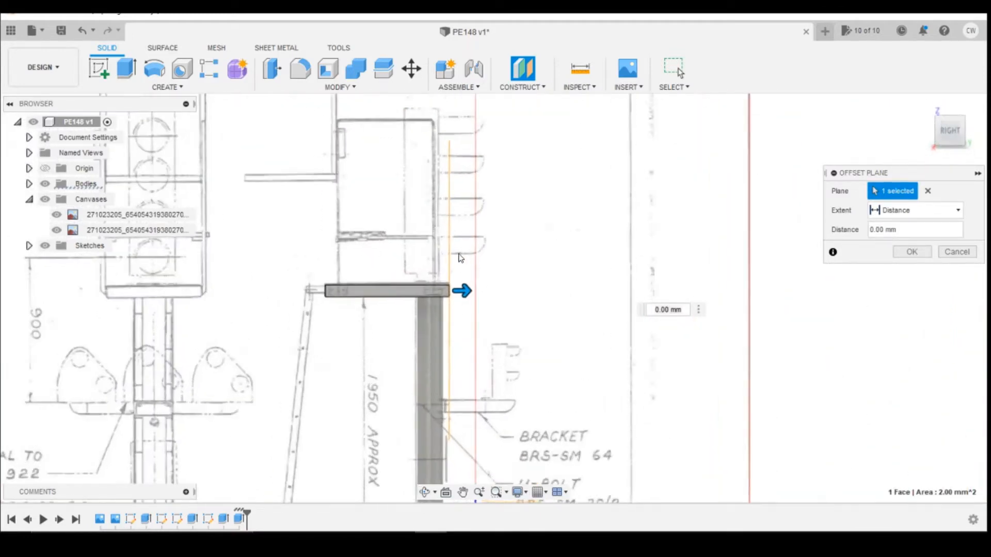
left_click_drag(448, 319, 412, 318)
scroll(449, 174, "up", 3)
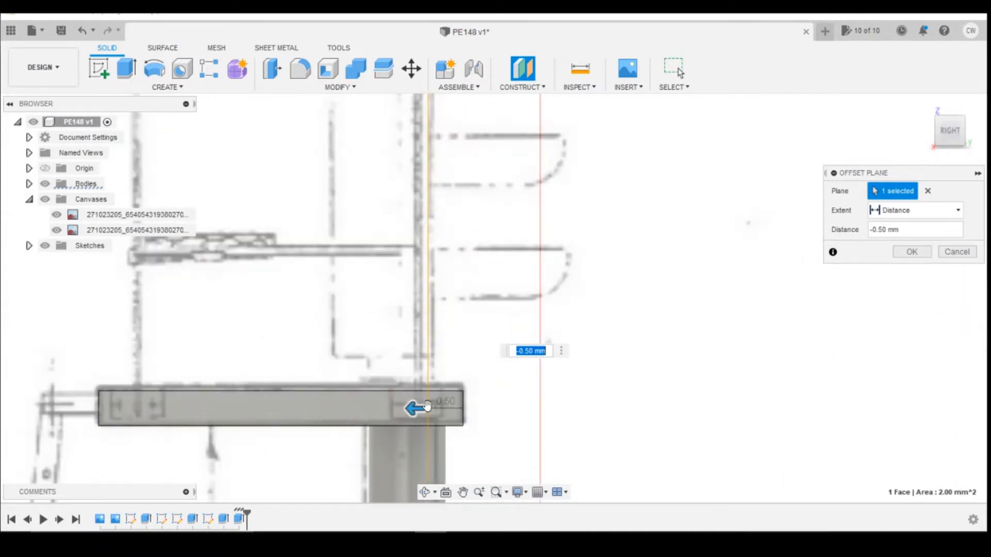
left_click_drag(428, 407, 406, 408)
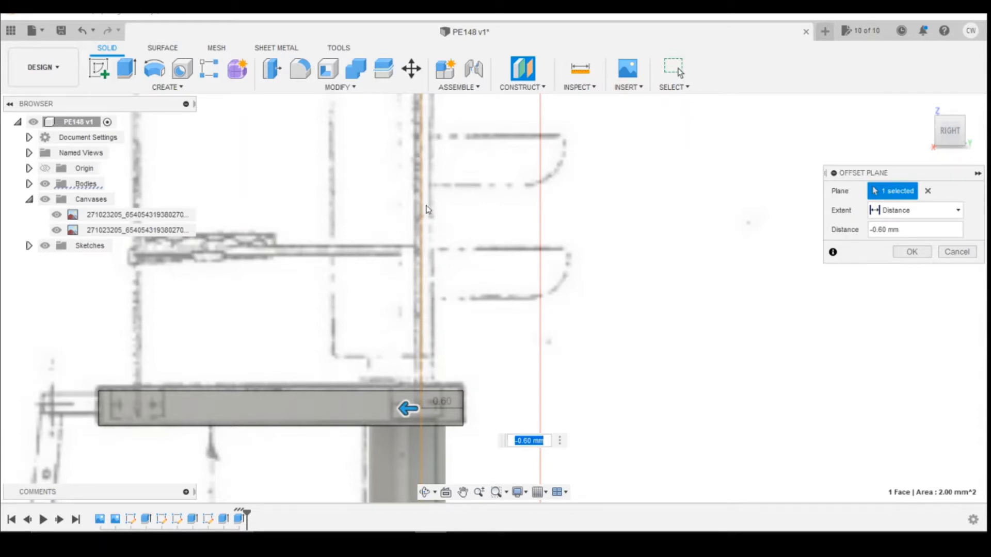
left_click_drag(405, 407, 398, 407)
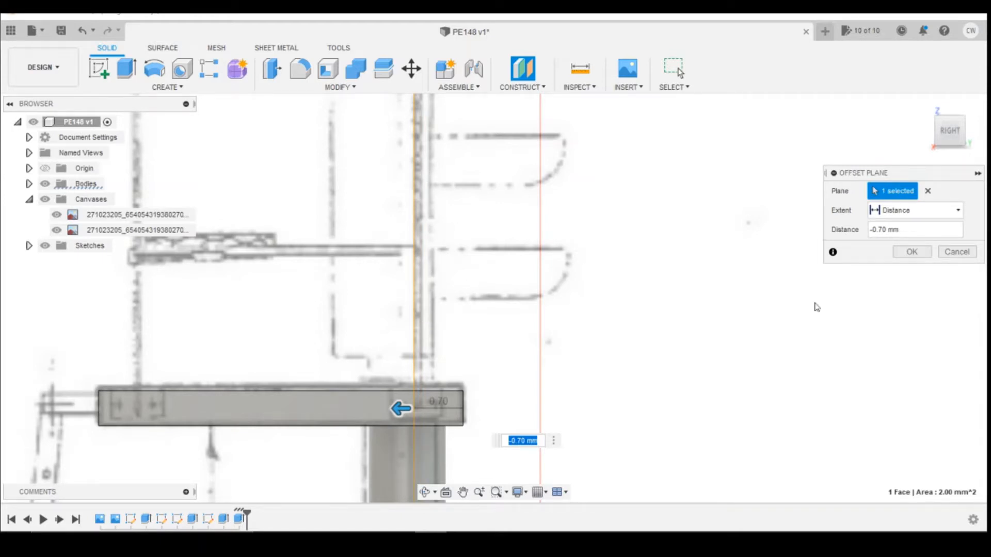
left_click(911, 251)
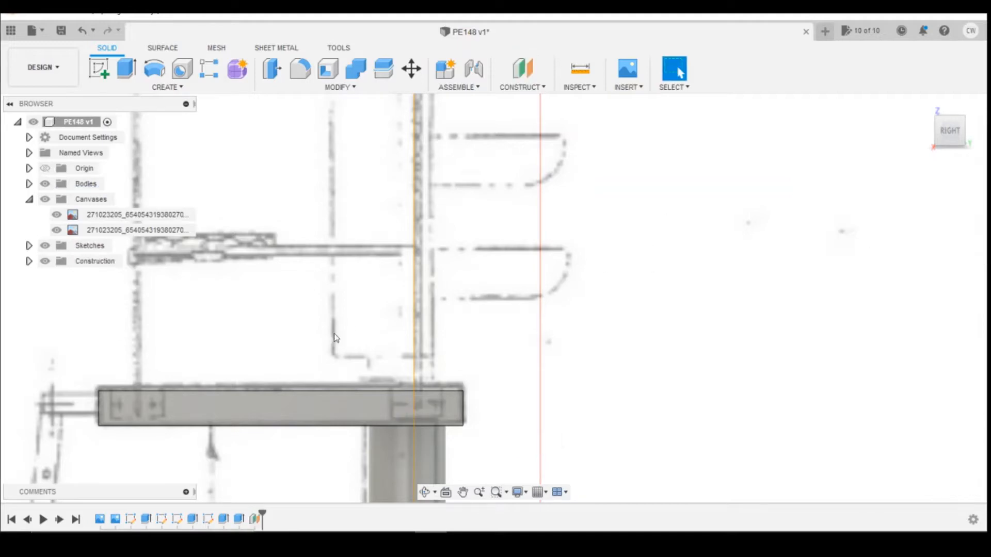
Start a new sketch on the offset construction plane above the platform.
scroll(336, 338, "down", 1)
left_click_drag(945, 134, 937, 132)
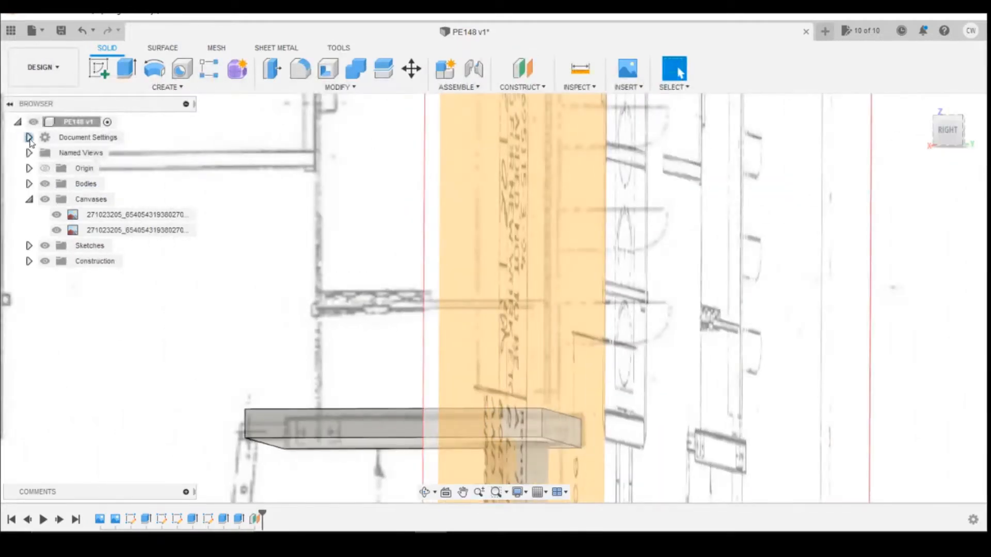
left_click(101, 71)
left_click(547, 233)
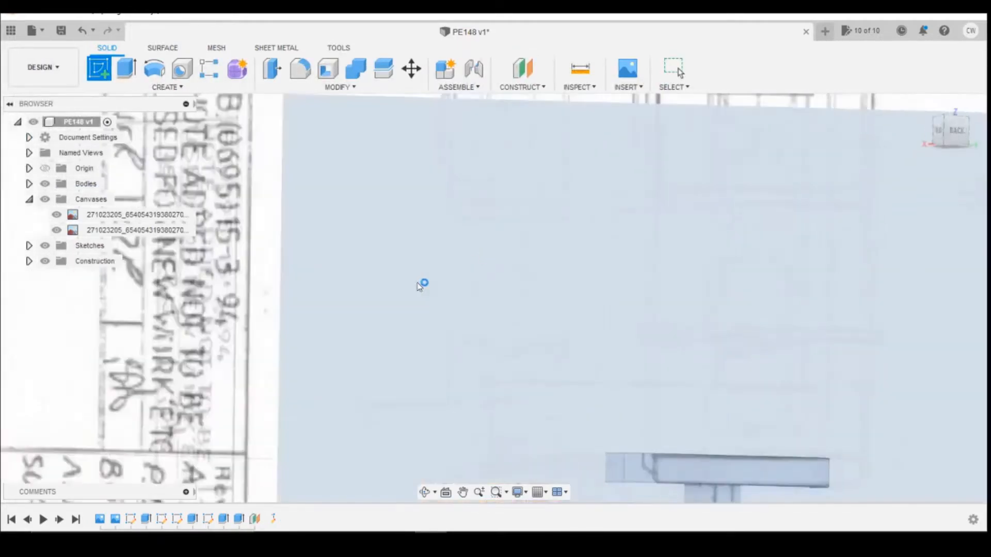
scroll(362, 379, "up", 3)
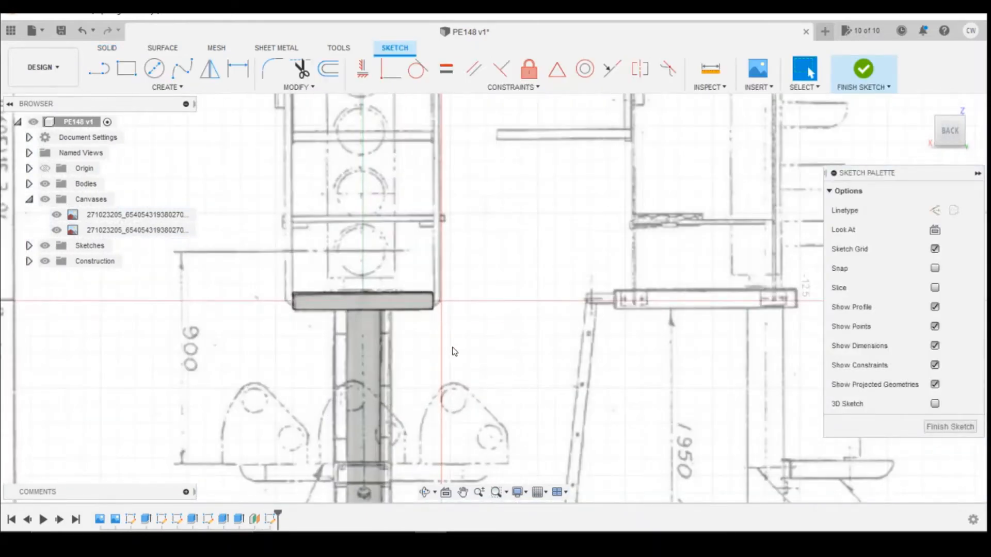
Project the platform's end face into the new sketch with the projection link kept on.
key("p")
left_click(418, 303)
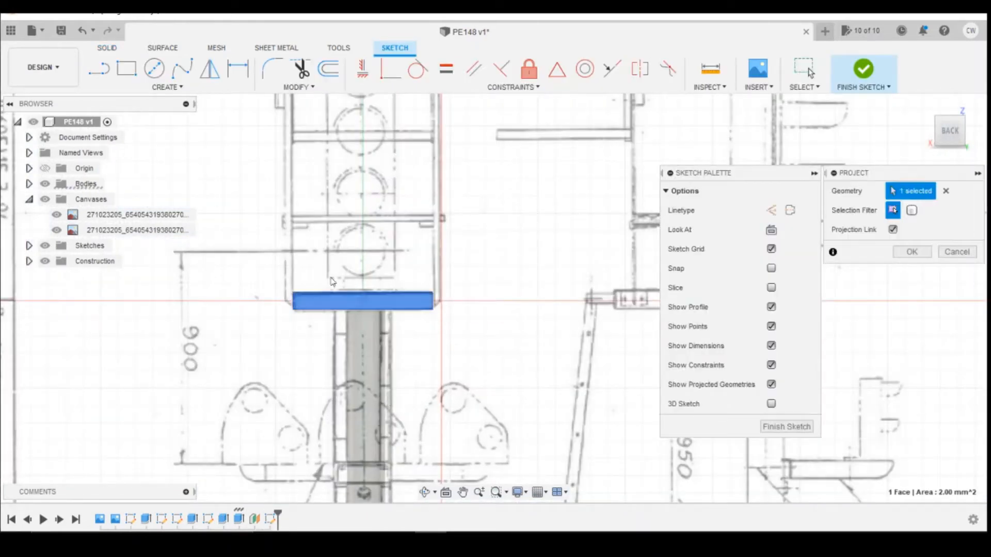
left_click(912, 251)
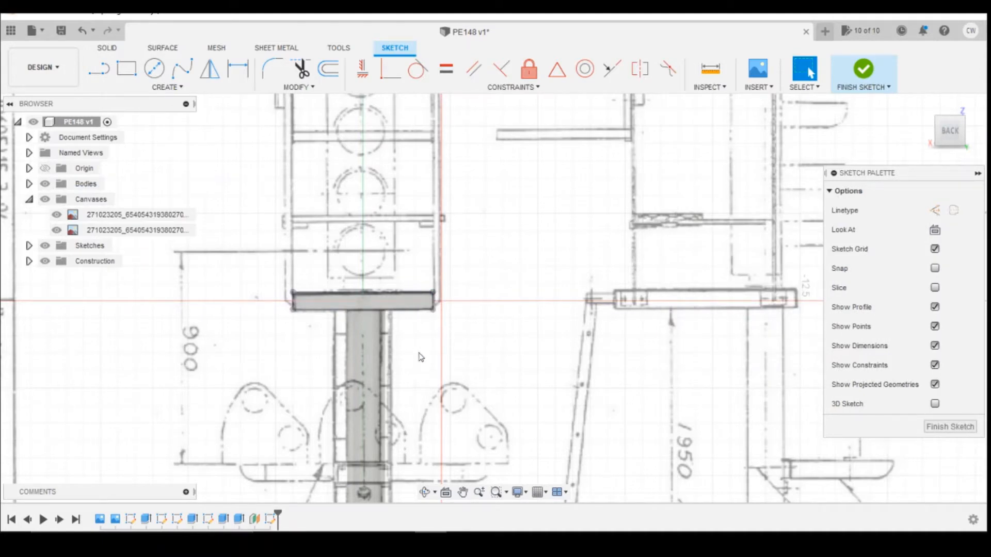
Examine the signal head area in the canvas drawing and compare it with the PE148 reference photo.
scroll(396, 379, "down", 4)
scroll(399, 164, "up", 4)
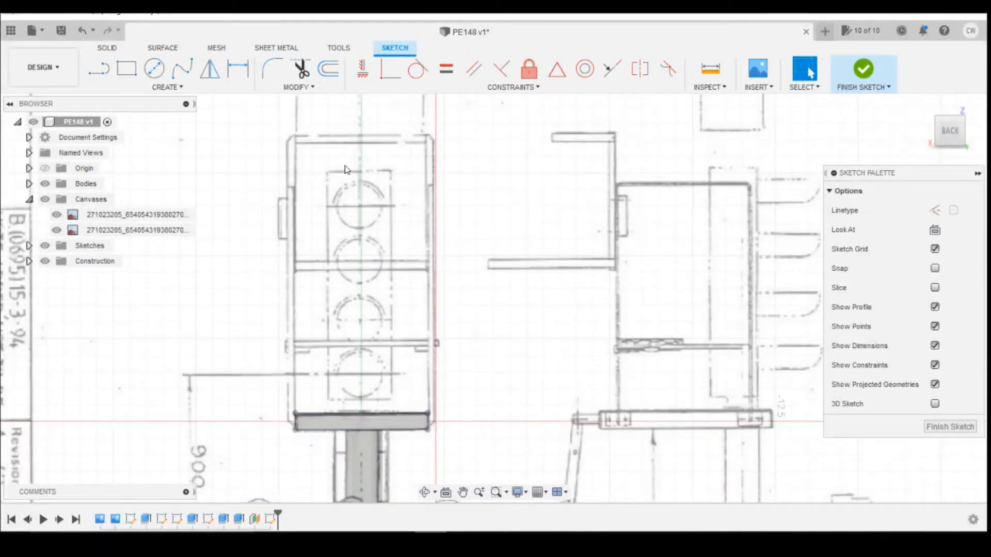
left_click(127, 68)
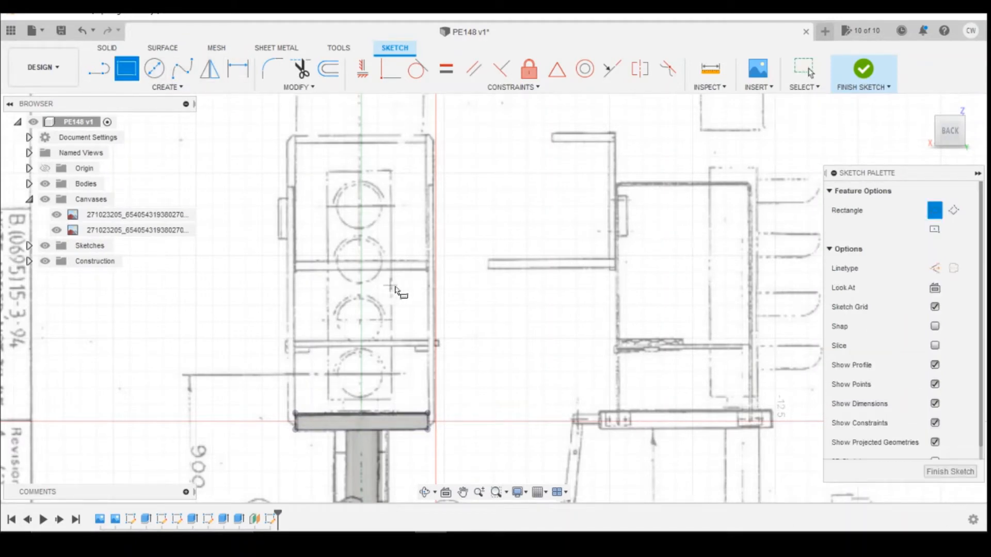
scroll(397, 317, "up", 3)
scroll(365, 161, "down", 1)
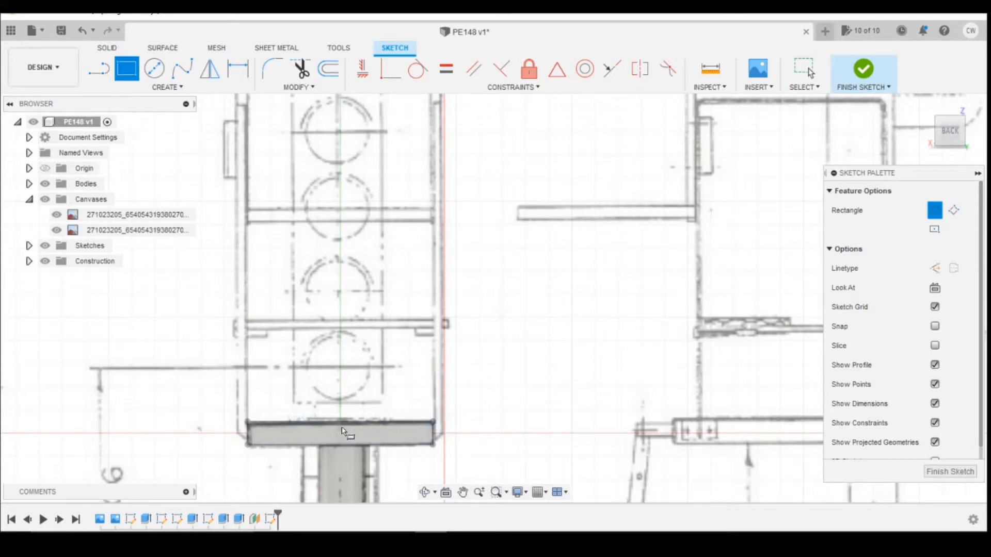
scroll(431, 429, "up", 3)
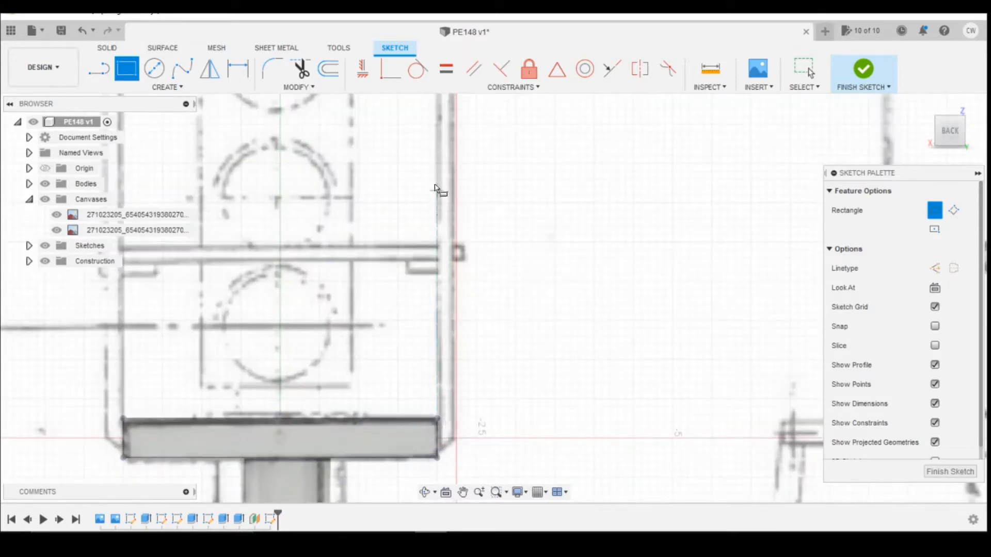
scroll(640, 318, "down", 2)
mouse_move(432, 539)
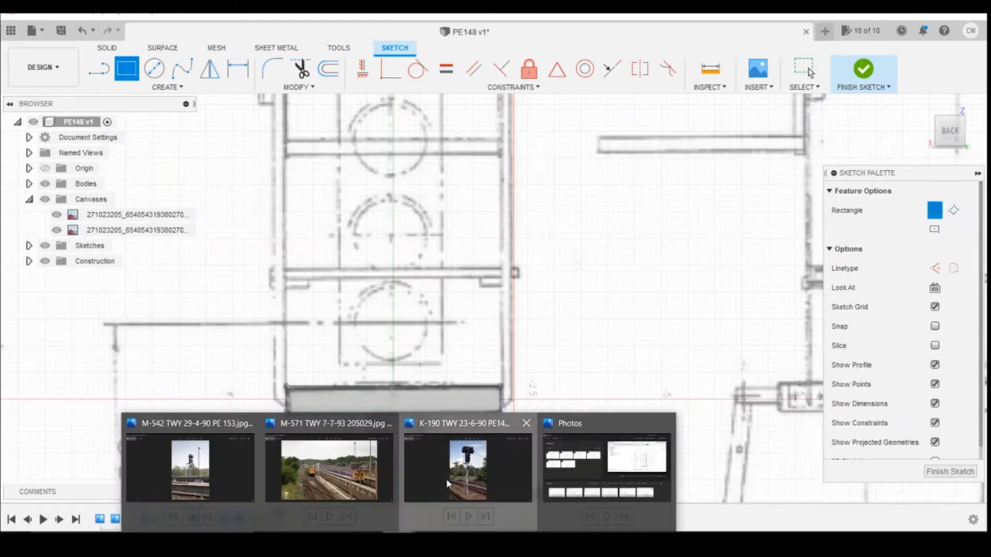
left_click(446, 479)
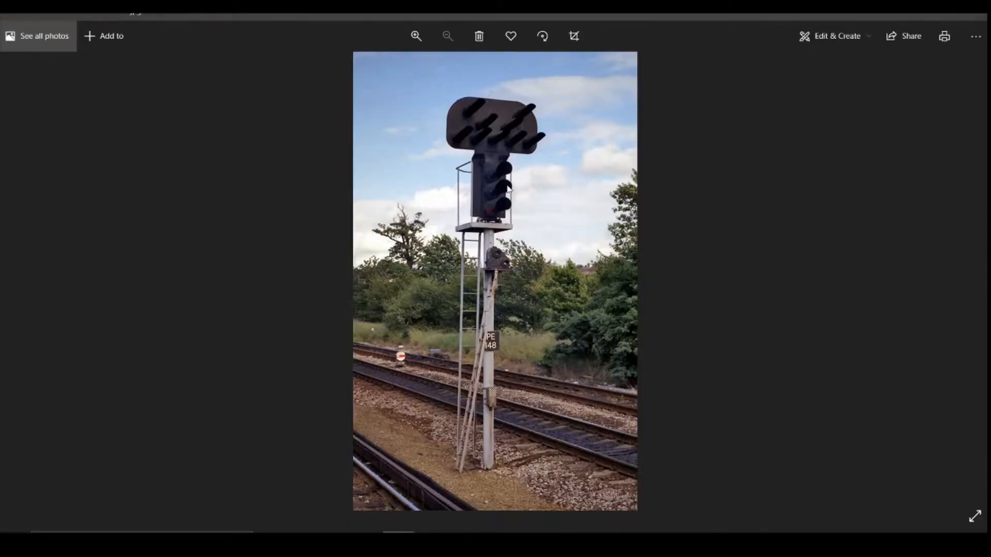
left_click(430, 540)
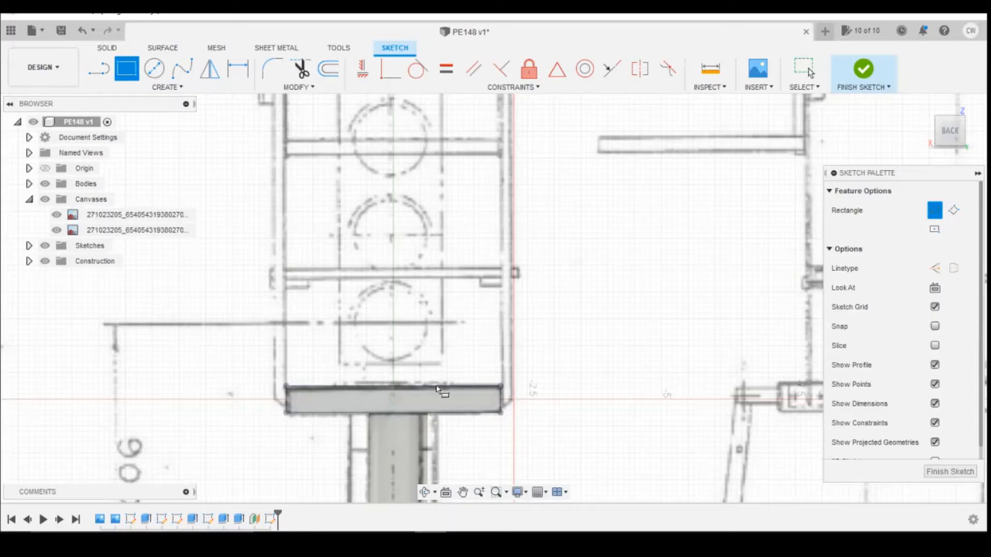
Sketch a two-point rectangle about 6.25 mm tall, rising from the platform's top edge and spanning nearly its full width.
scroll(459, 359, "up", 4)
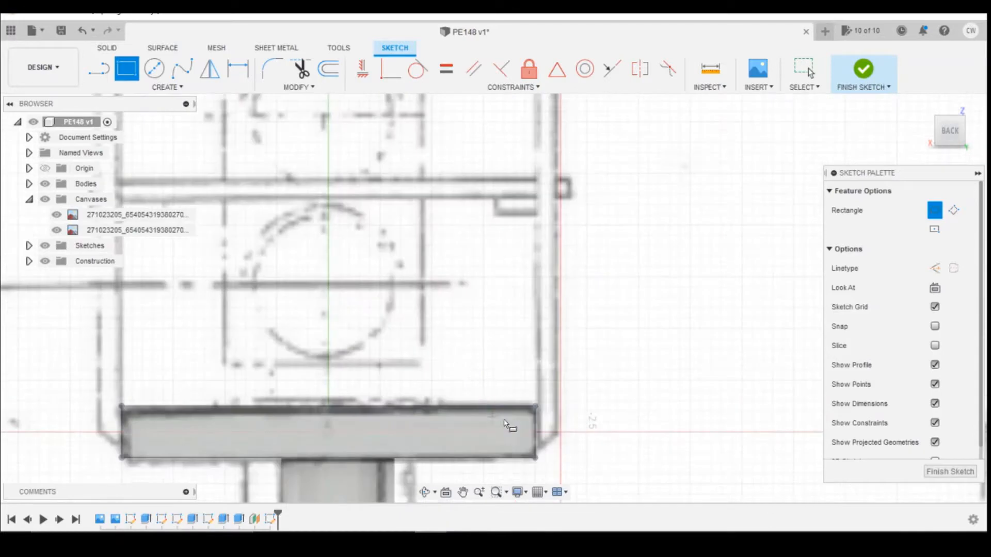
left_click(533, 410)
scroll(269, 250, "down", 3)
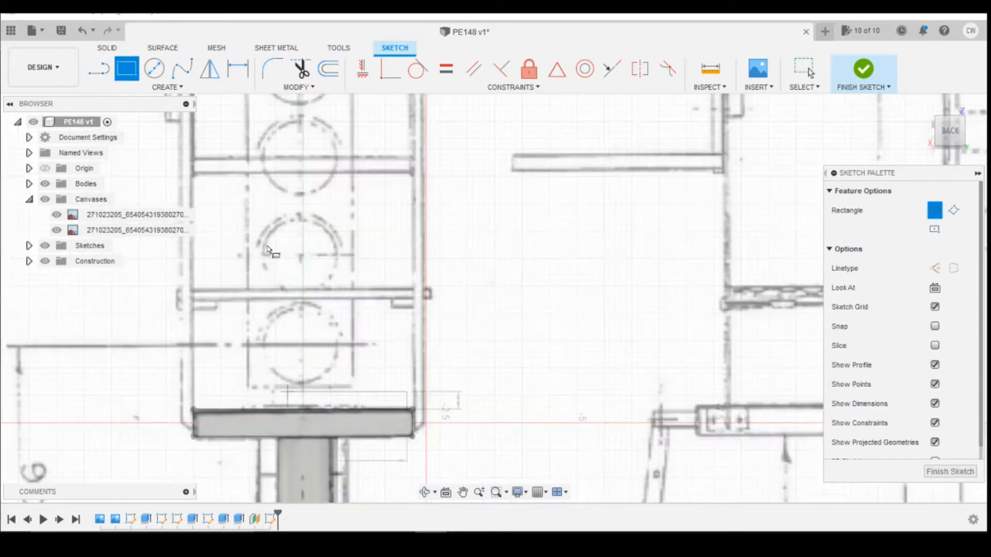
scroll(323, 295, "down", 5)
scroll(276, 214, "up", 3)
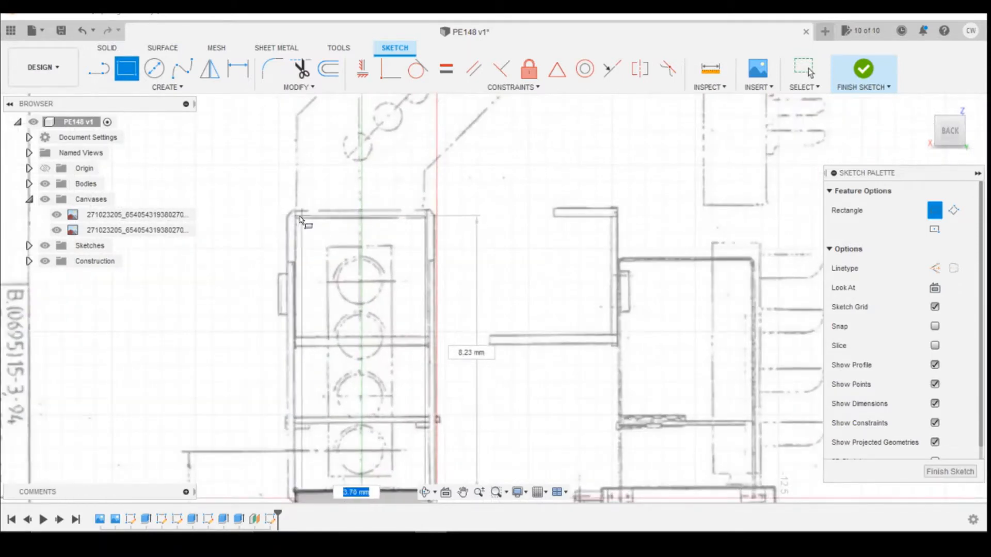
scroll(300, 217, "up", 2)
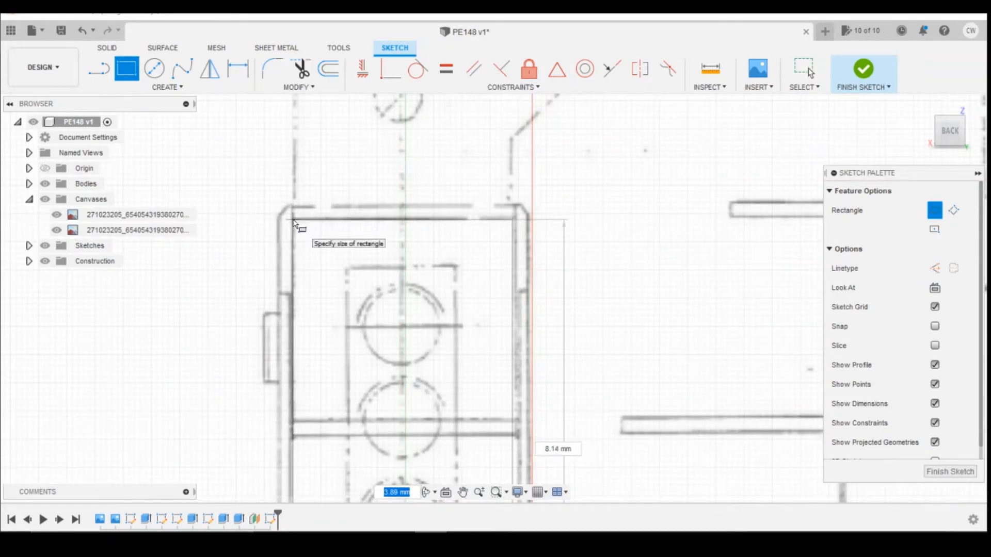
scroll(293, 217, "down", 3)
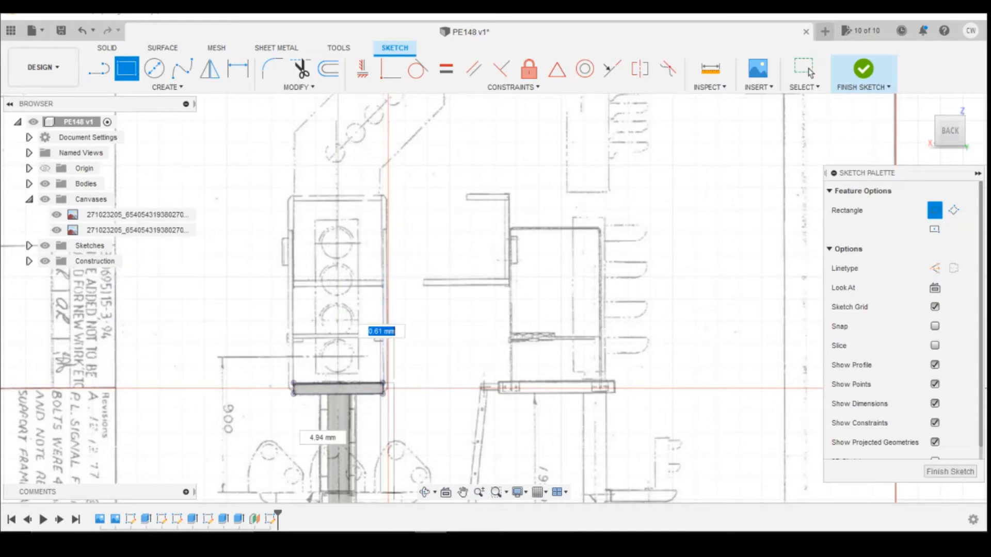
left_click(460, 471)
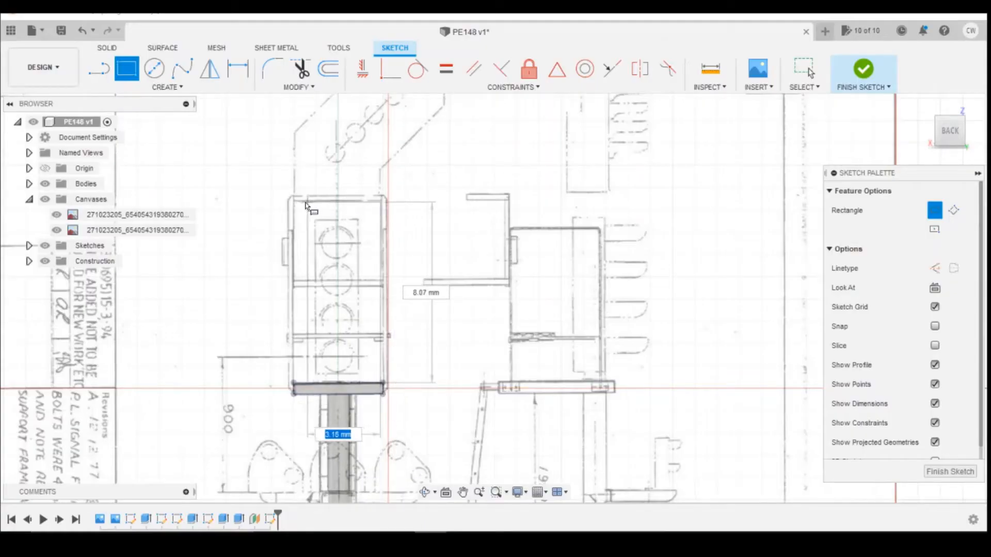
left_click(294, 244)
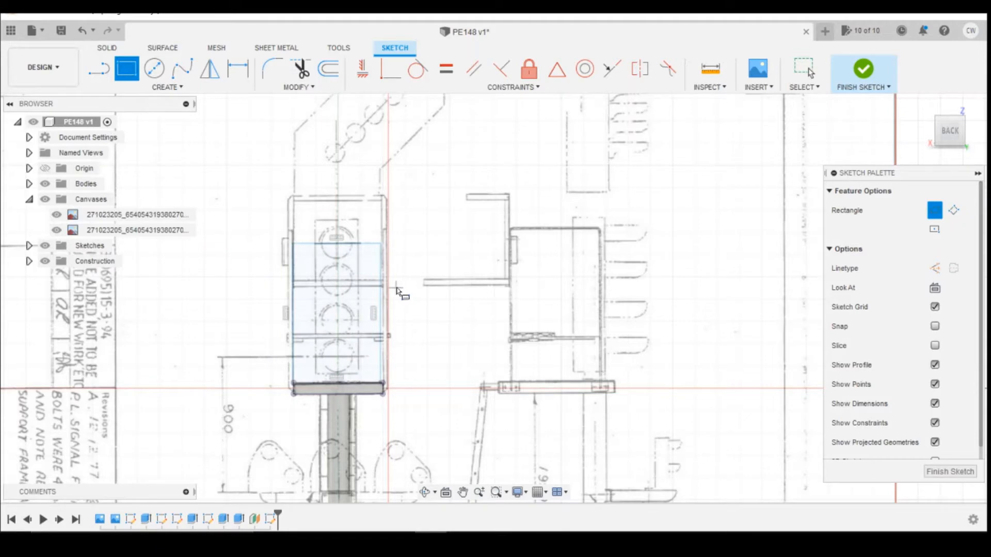
Dimension the rectangle's lower right corner 0.15 mm in from the platform's right end.
scroll(396, 292, "up", 1)
scroll(387, 291, "up", 2)
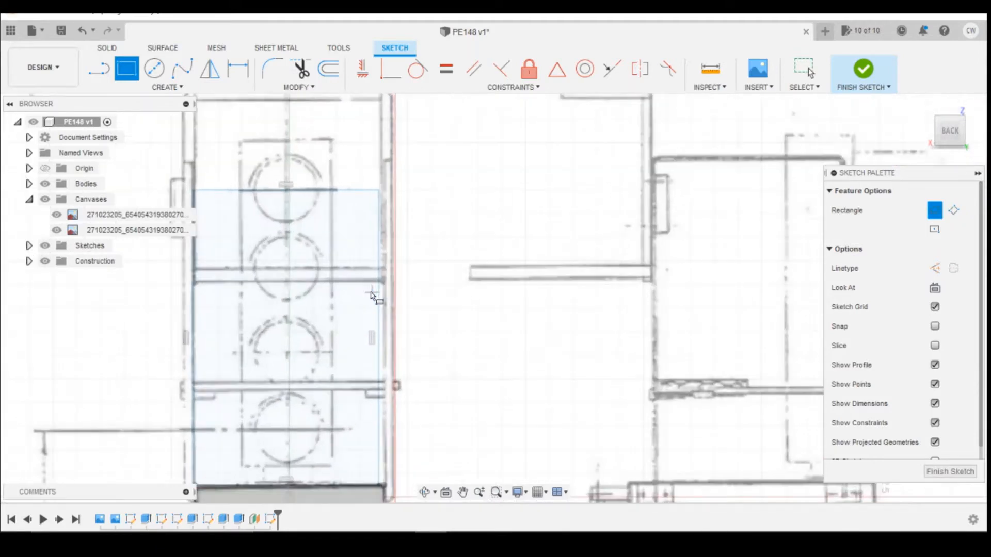
scroll(374, 285, "down", 1)
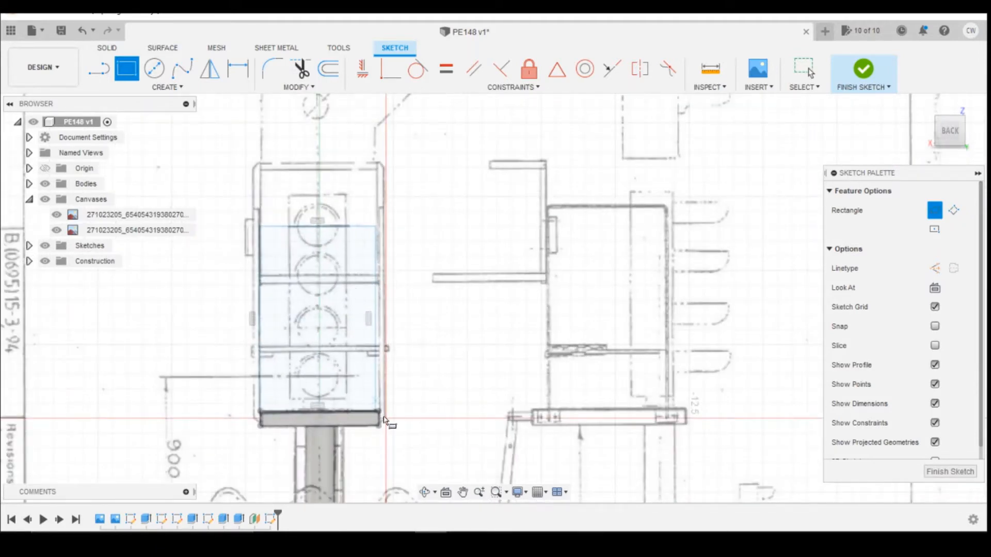
scroll(379, 419, "up", 5)
key("d")
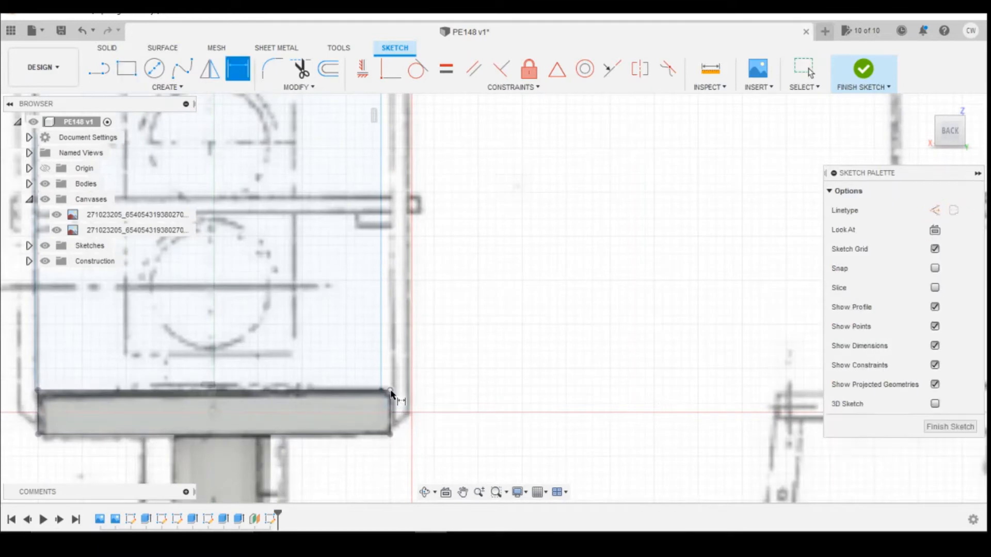
left_click(380, 393)
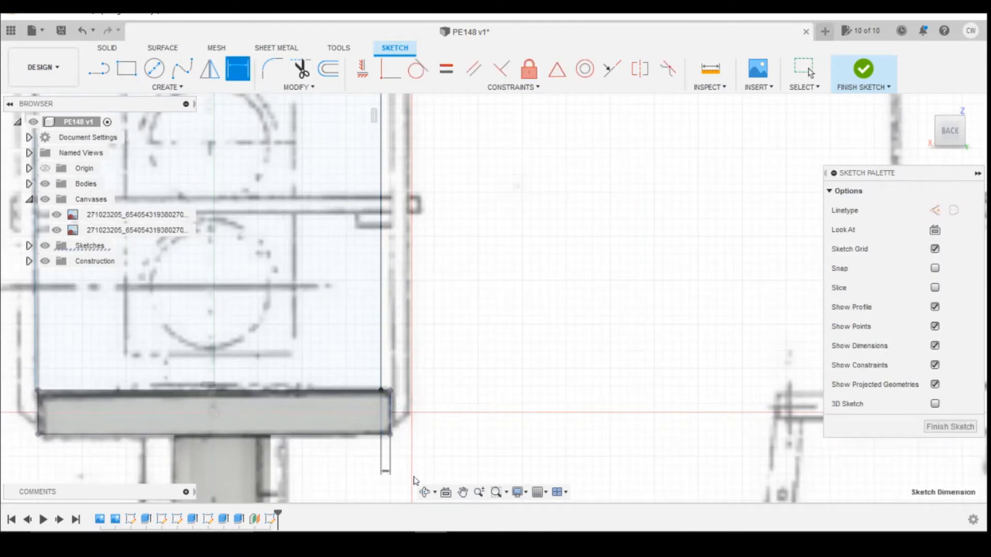
left_click(391, 471)
type("0")
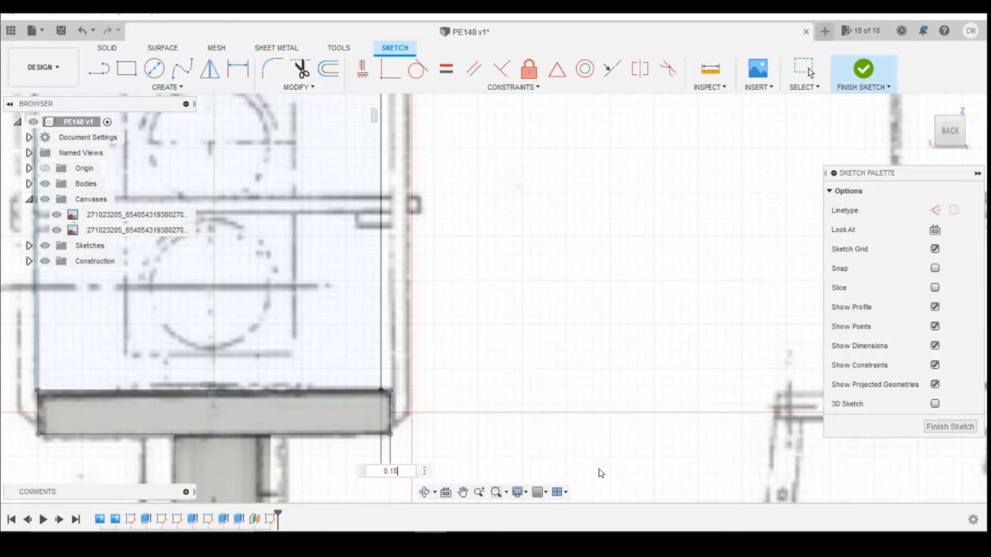
type(".15")
key("Return")
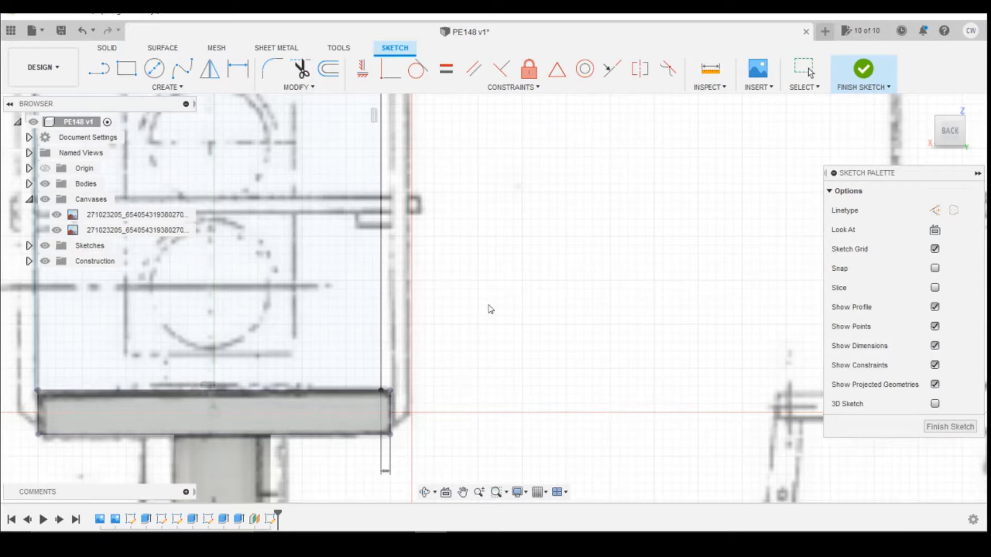
scroll(490, 309, "down", 3)
scroll(230, 353, "up", 4)
key("Escape")
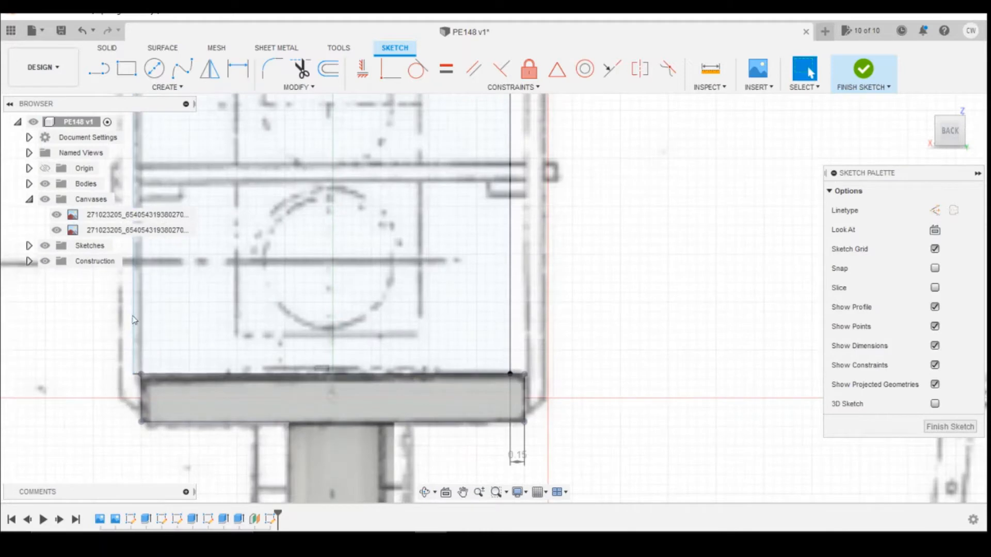
Move the rectangle's left edge inward and dimension it 0.15 mm from the platform's left end.
left_click_drag(133, 320, 175, 305)
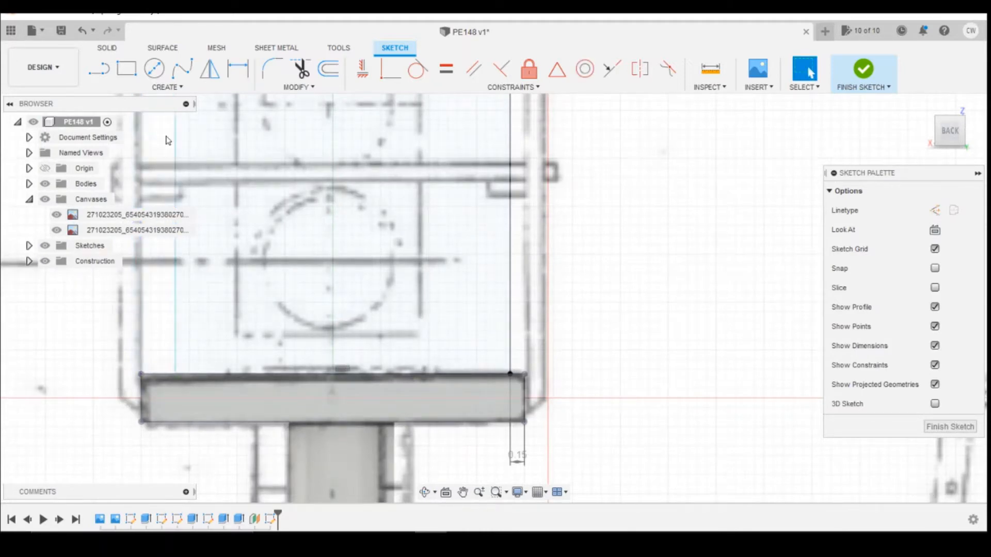
key("d")
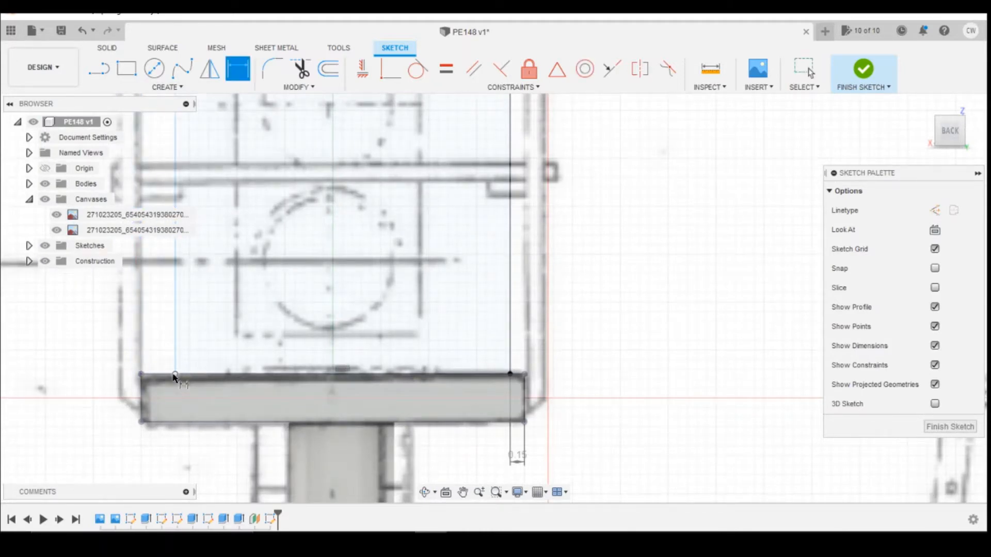
left_click(175, 375)
left_click(142, 374)
left_click(161, 462)
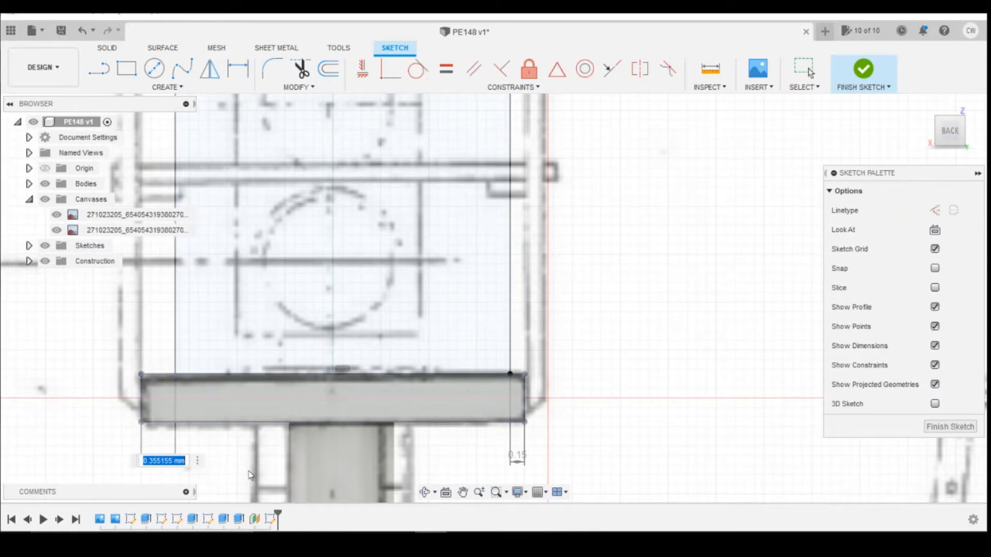
type("0.15")
key("Return")
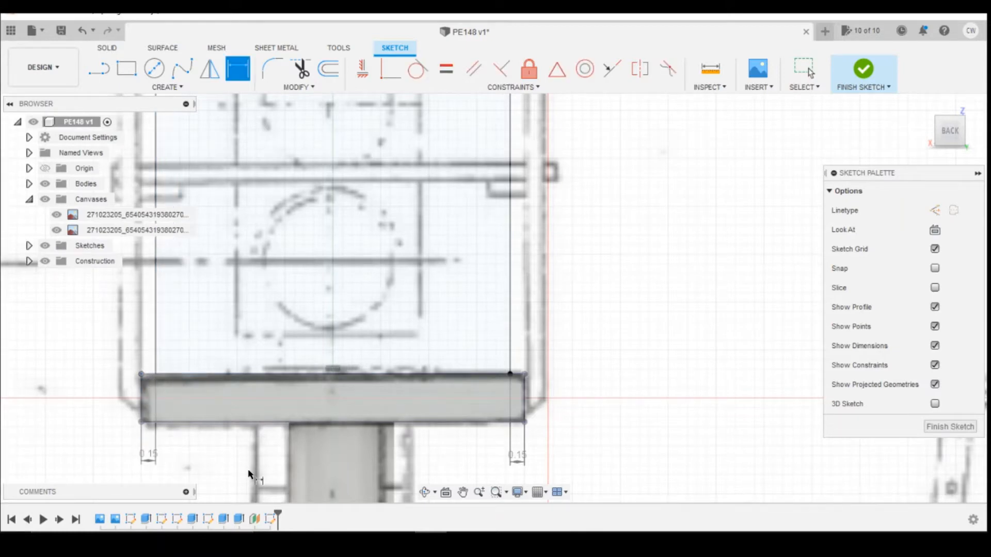
Dimension the rectangle's height as 6.25 mm.
scroll(332, 324, "down", 5)
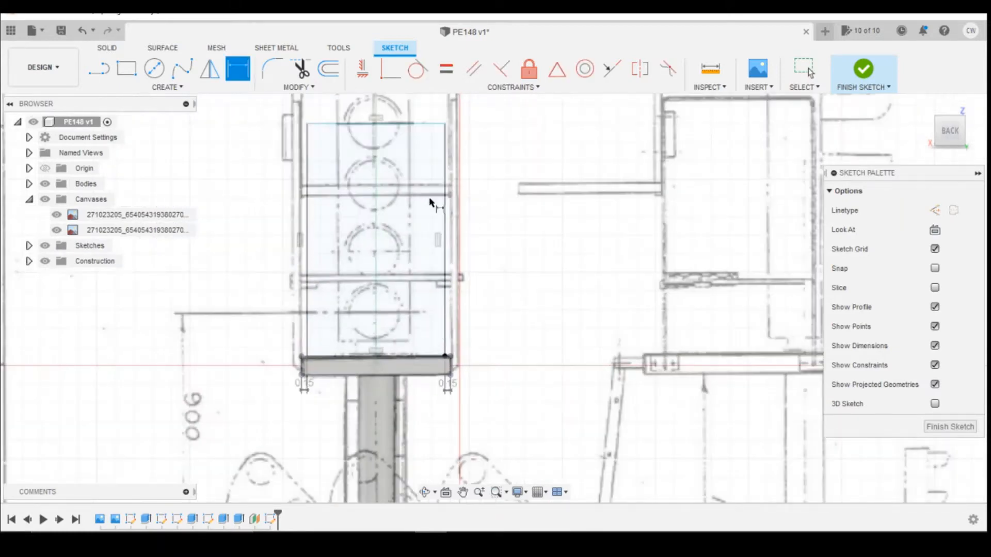
left_click(456, 224)
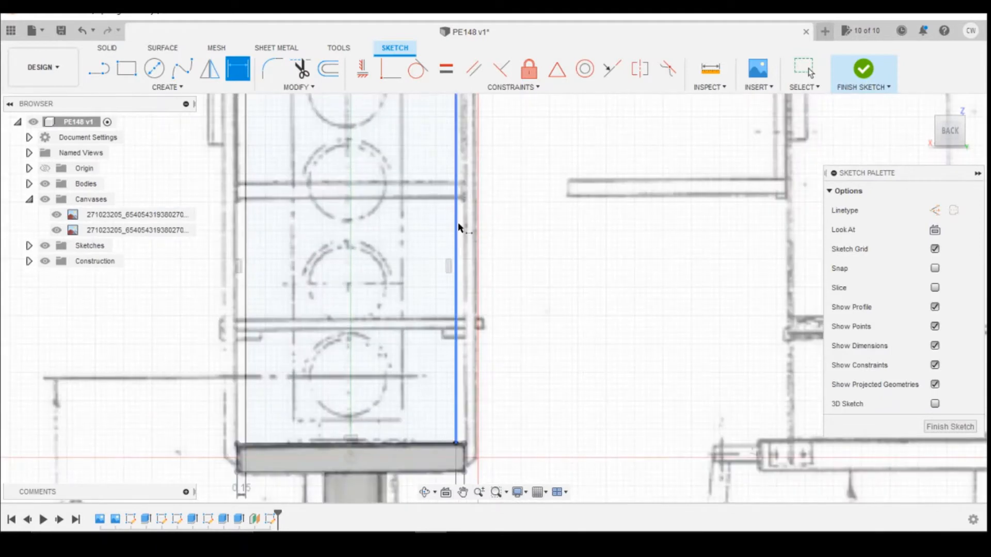
left_click(527, 225)
scroll(588, 312, "down", 1)
scroll(598, 302, "down", 2)
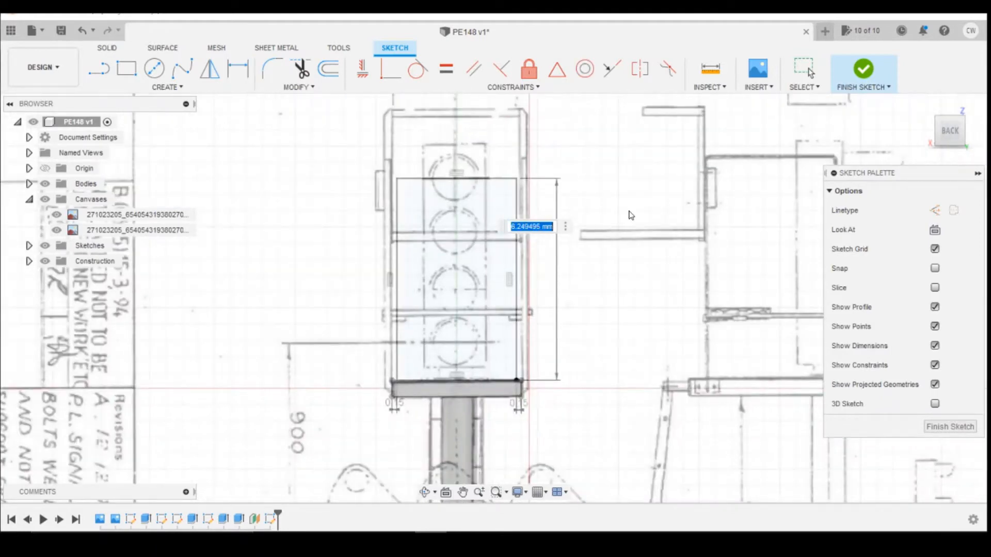
type("6.25")
key("Return")
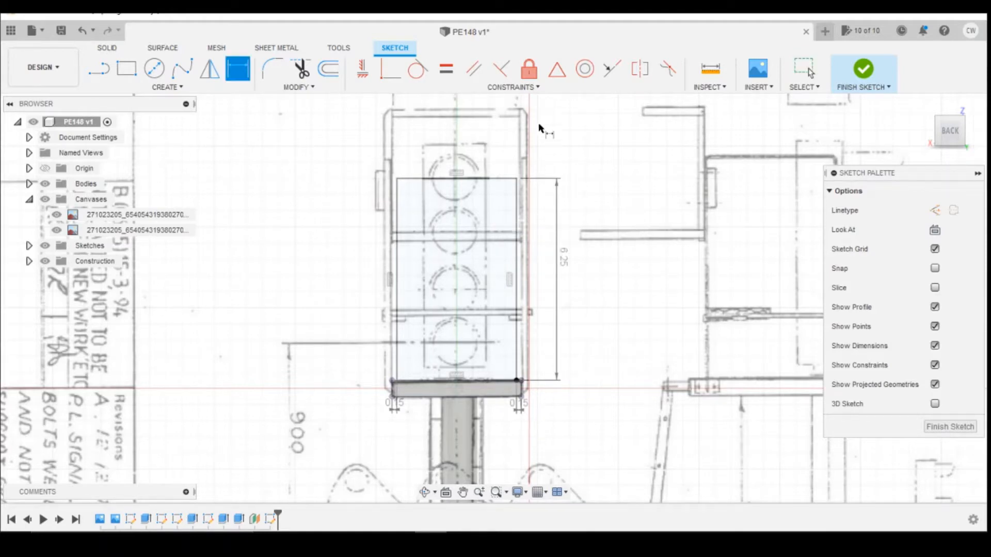
key("r")
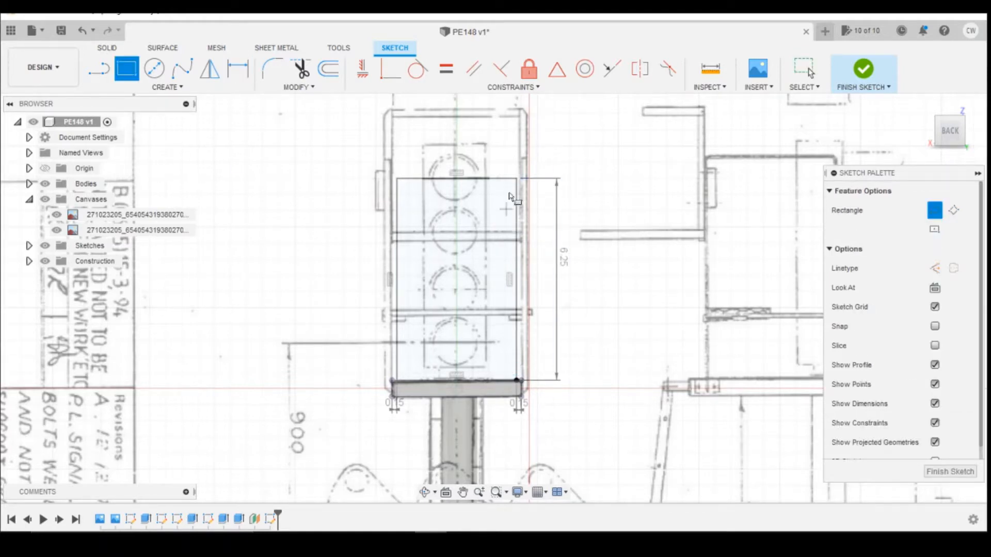
left_click(518, 178)
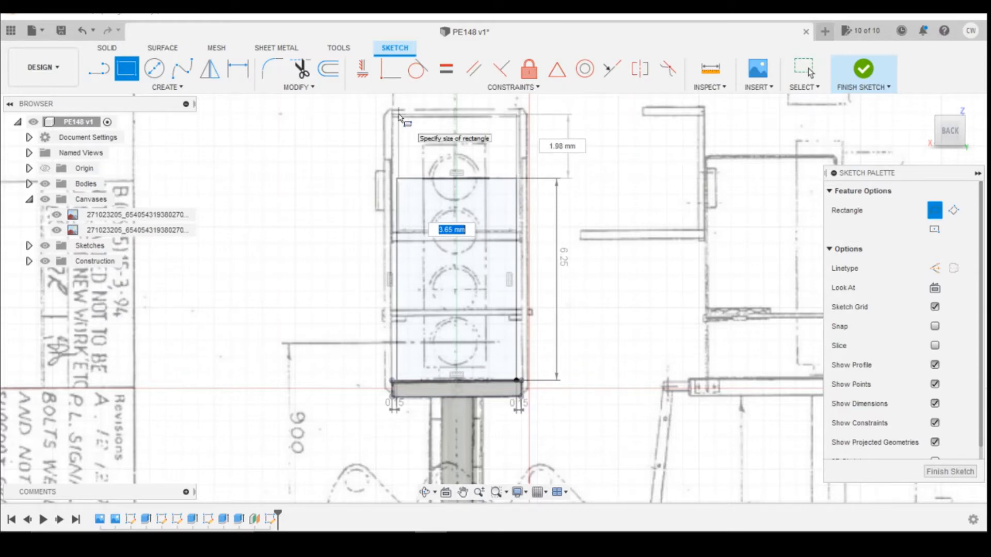
key("Escape")
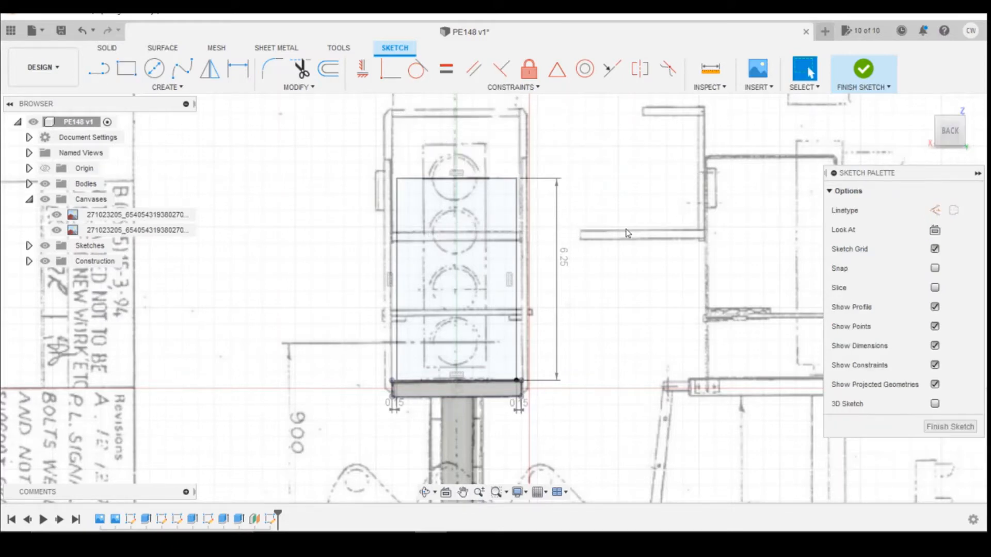
Begin extruding the 6.25 mm tall rectangle above the platform symmetrically, with a distance of 0.10 mm.
scroll(657, 323, "down", 2)
scroll(521, 279, "up", 3)
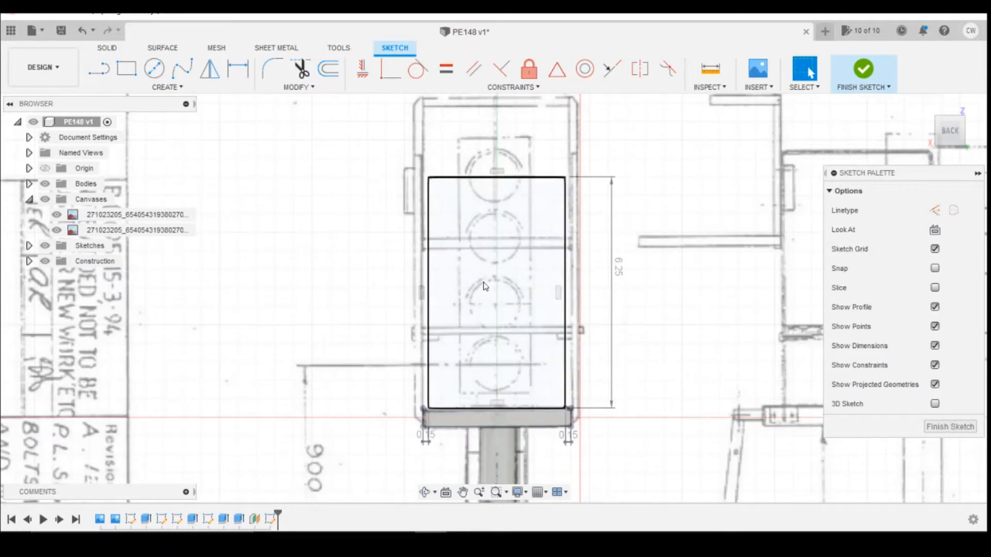
right_click(507, 264)
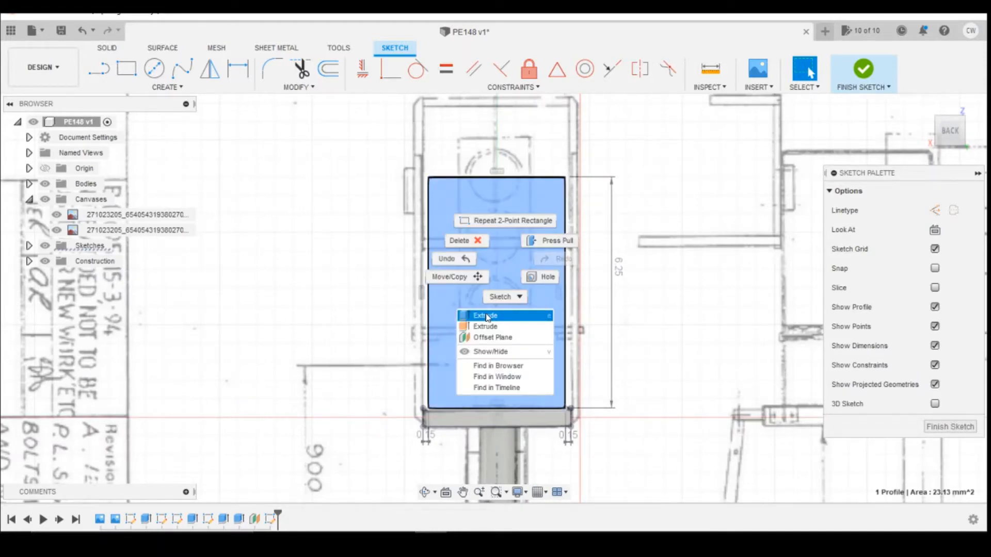
left_click(487, 316)
left_click_drag(942, 132, 928, 131)
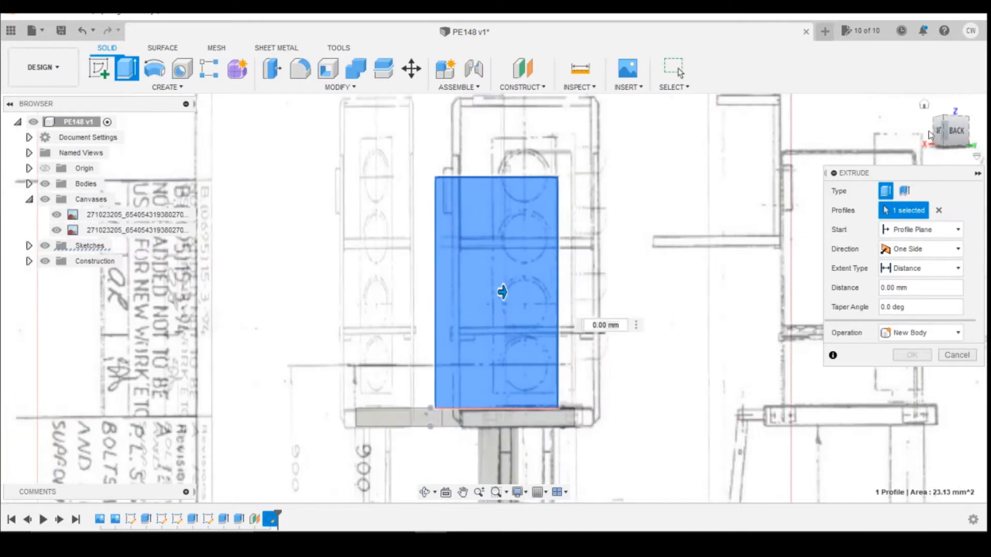
left_click(935, 131)
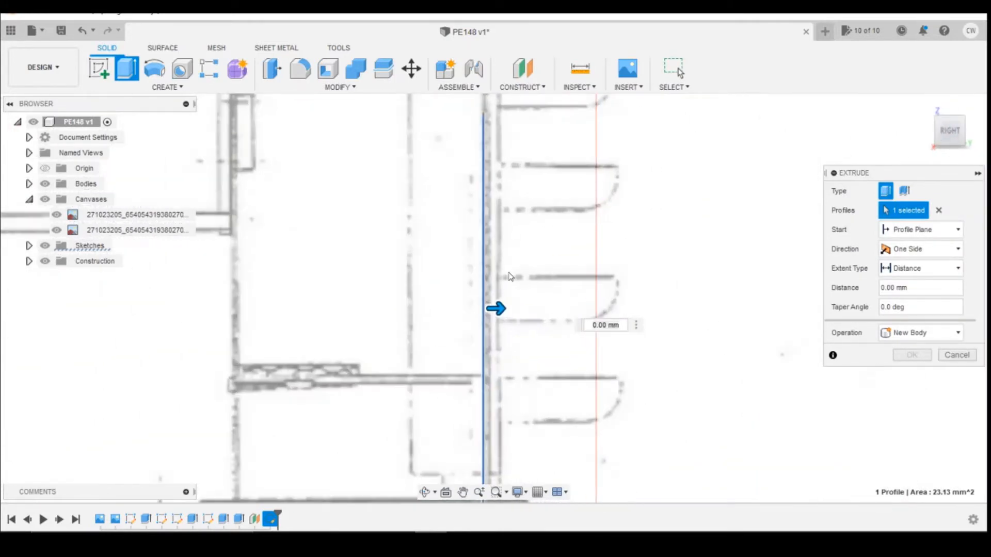
left_click(924, 333)
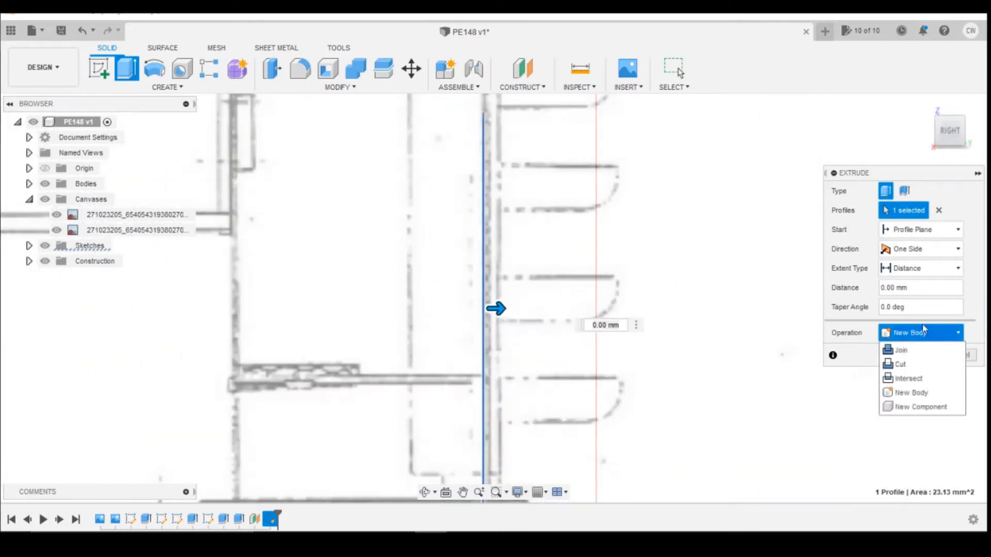
left_click(925, 248)
left_click(925, 248)
left_click(911, 291)
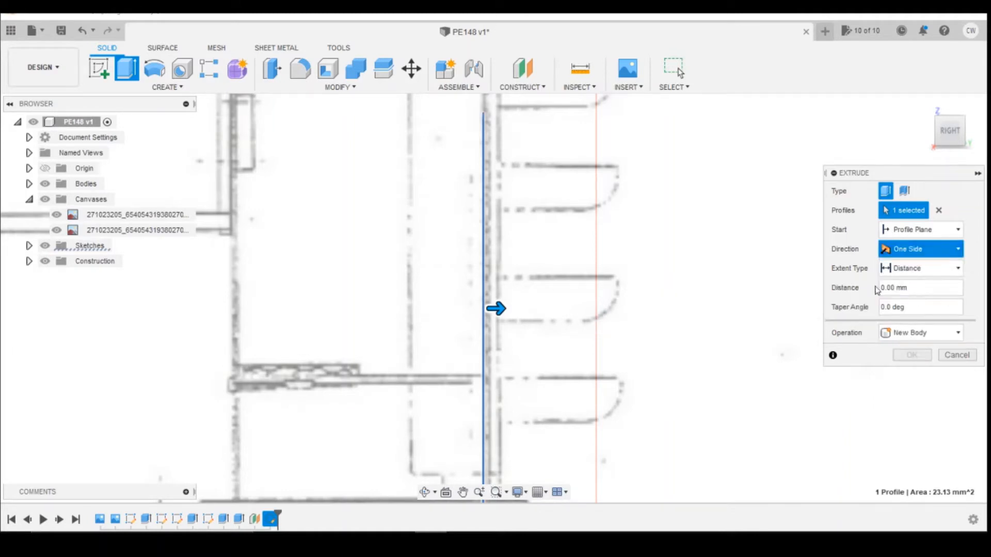
left_click_drag(475, 308, 465, 309)
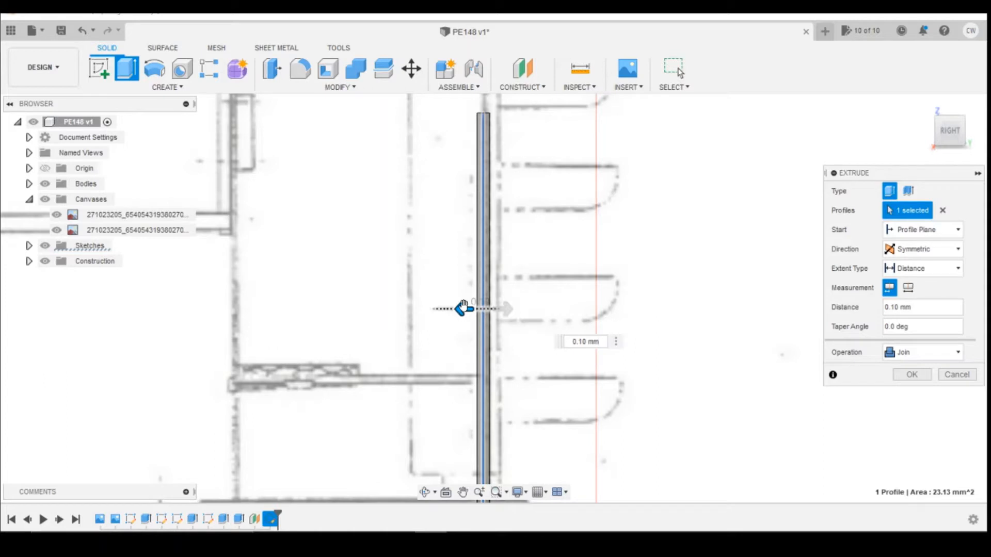
Switch the extrusion to two sides, set 0.40 mm towards the platform's longer end and 0.10 mm the other way, and join it.
left_click(916, 249)
left_click(907, 287)
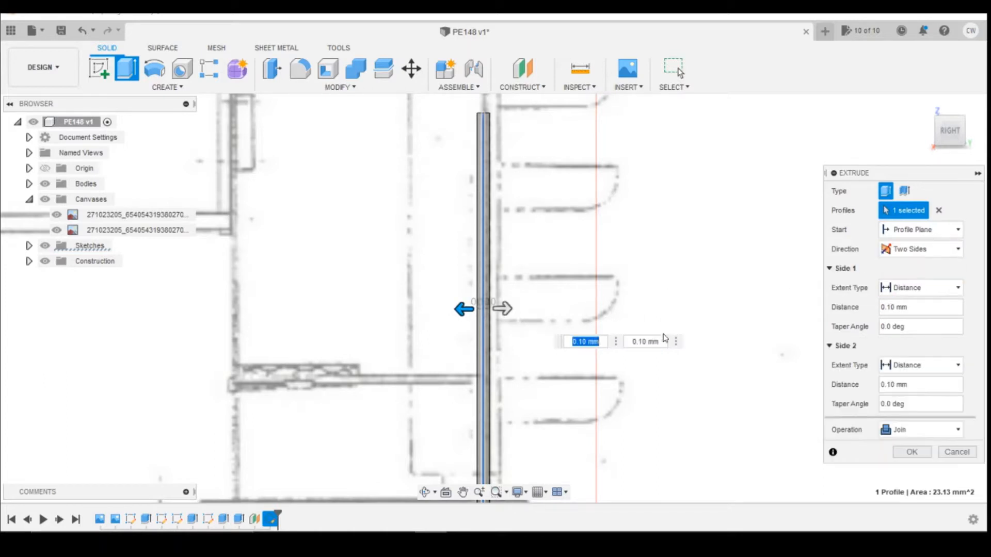
left_click_drag(463, 309, 452, 309)
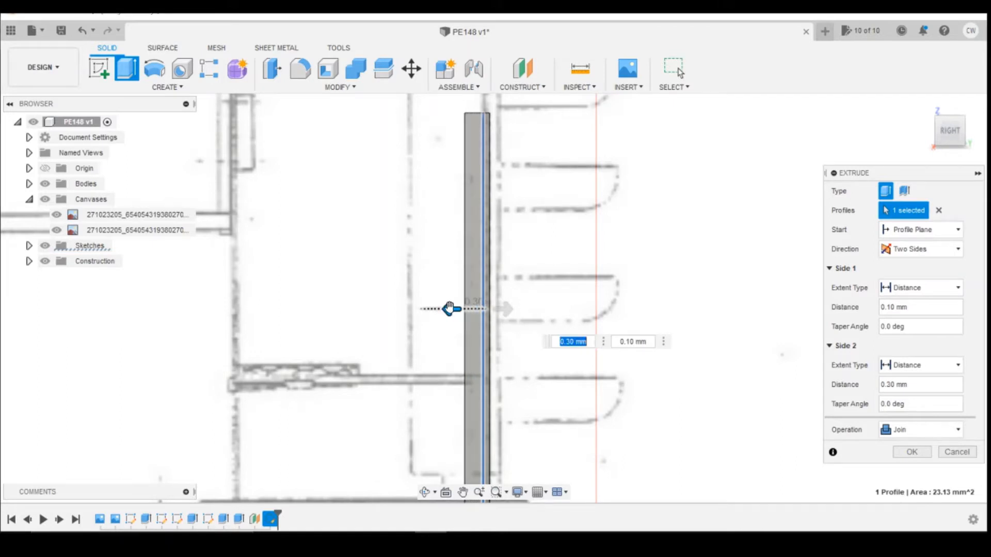
scroll(438, 274, "down", 3)
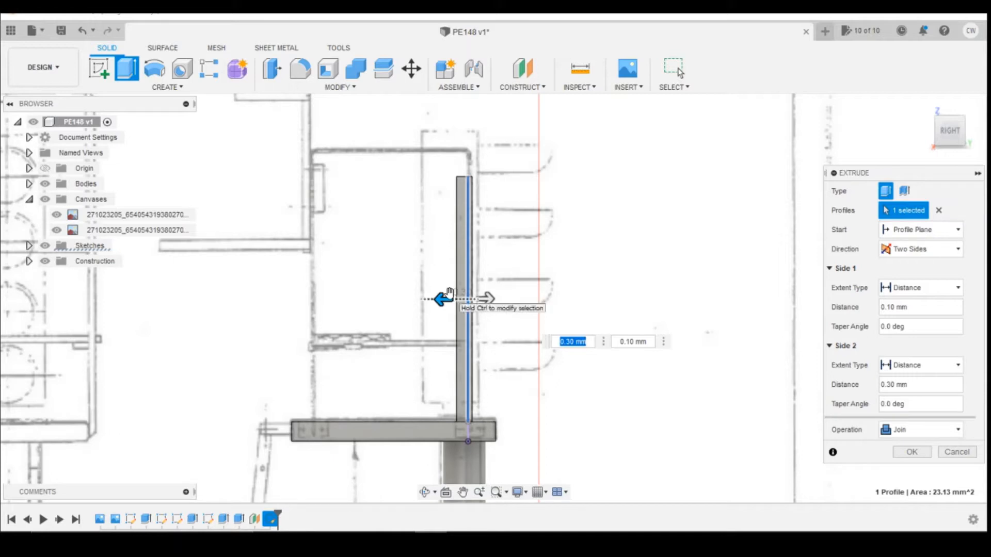
left_click_drag(444, 306, 435, 306)
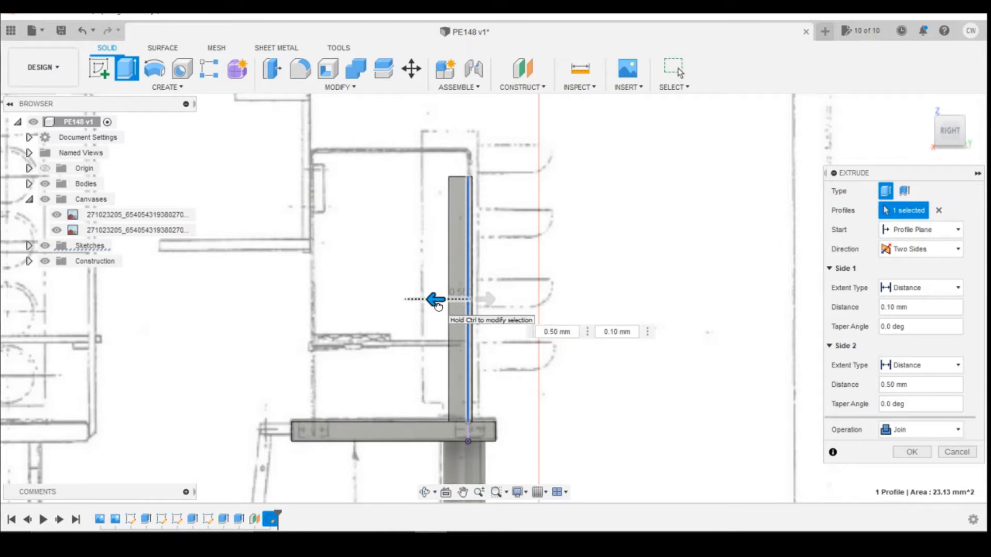
left_click(550, 331)
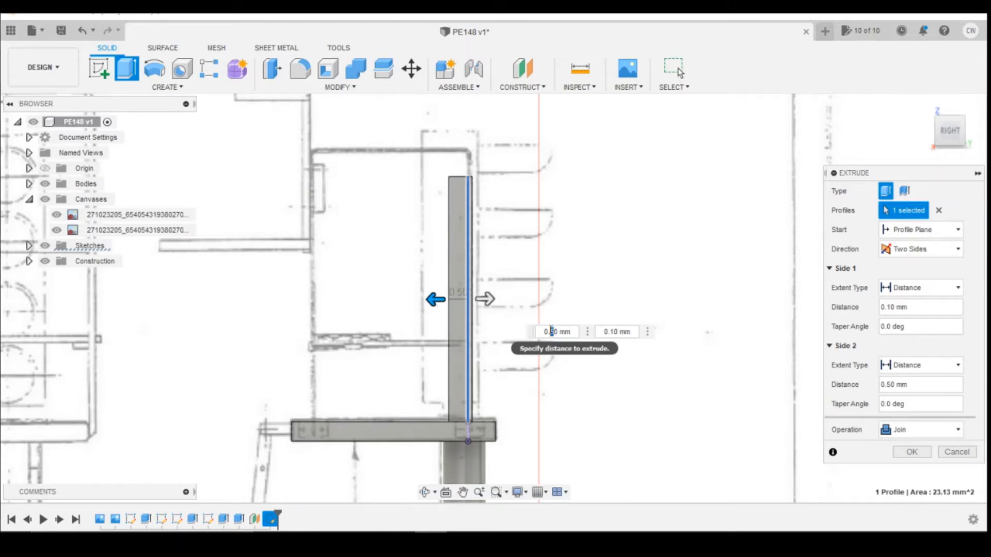
type("4")
key("Return")
scroll(483, 297, "up", 3)
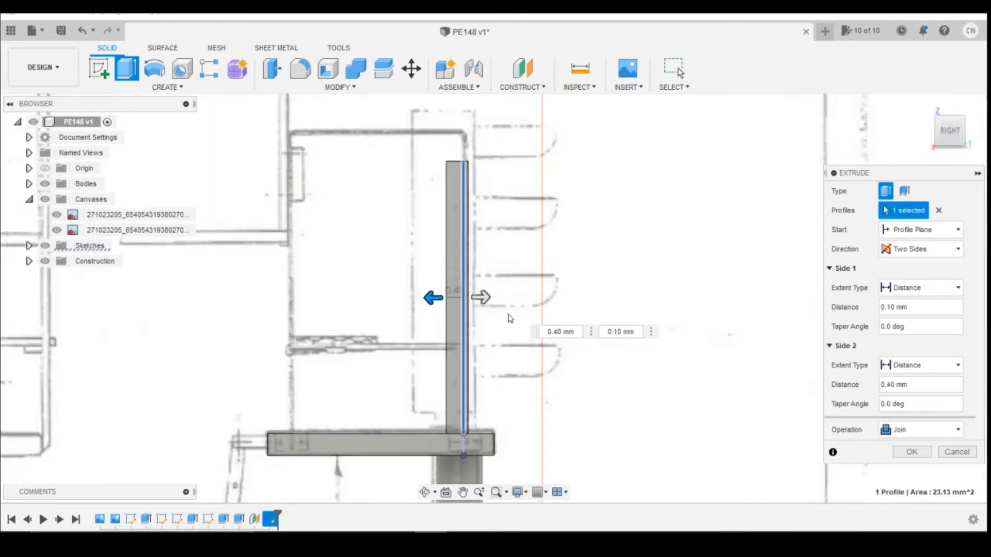
scroll(468, 282, "down", 1)
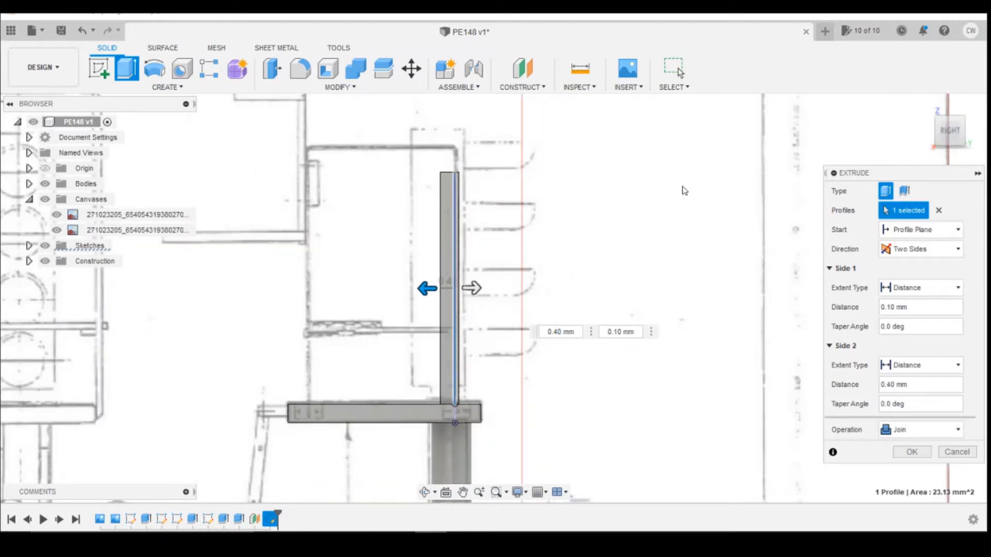
left_click(912, 453)
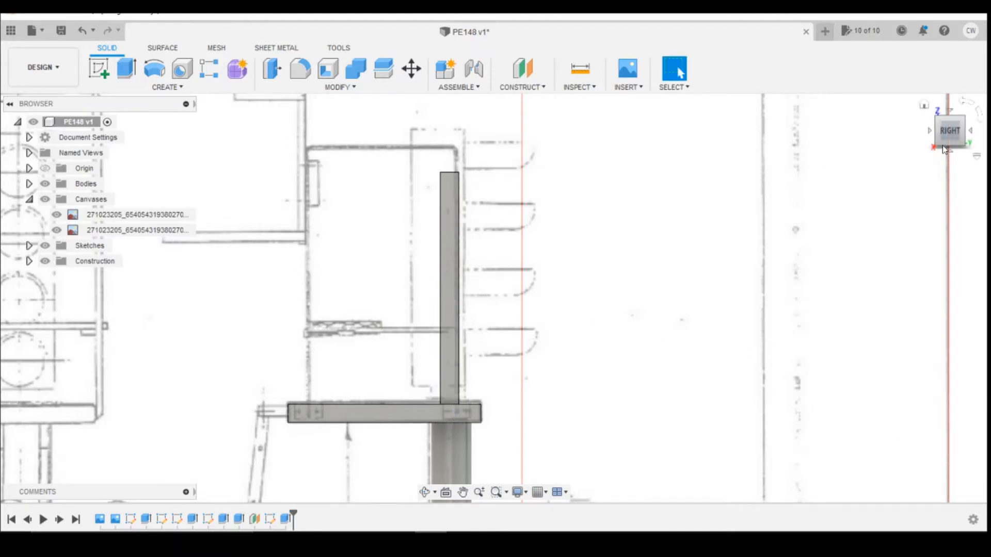
View the new plate from the back and examine the reference photo of the signal head.
left_click_drag(950, 132, 903, 143)
left_click(960, 132)
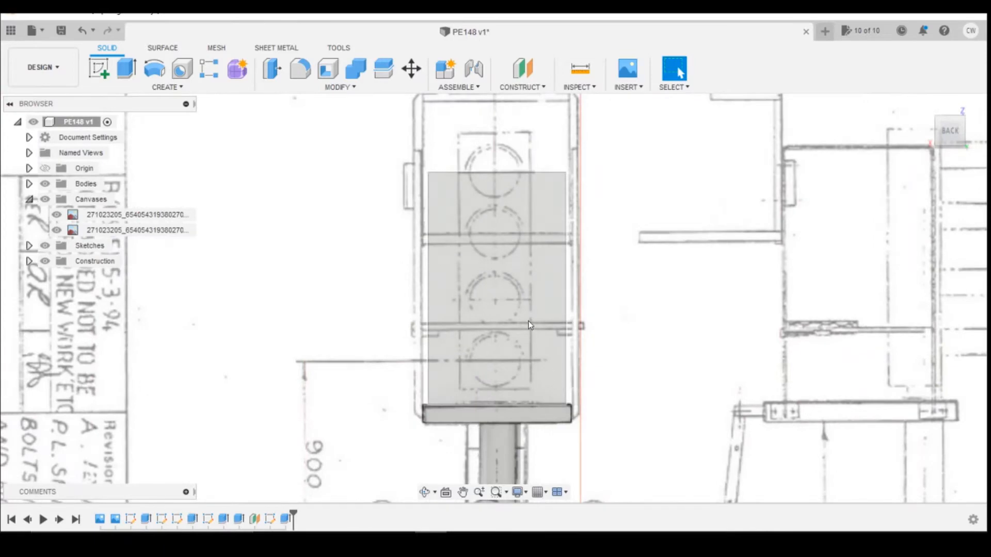
scroll(528, 319, "up", 3)
scroll(527, 318, "down", 3)
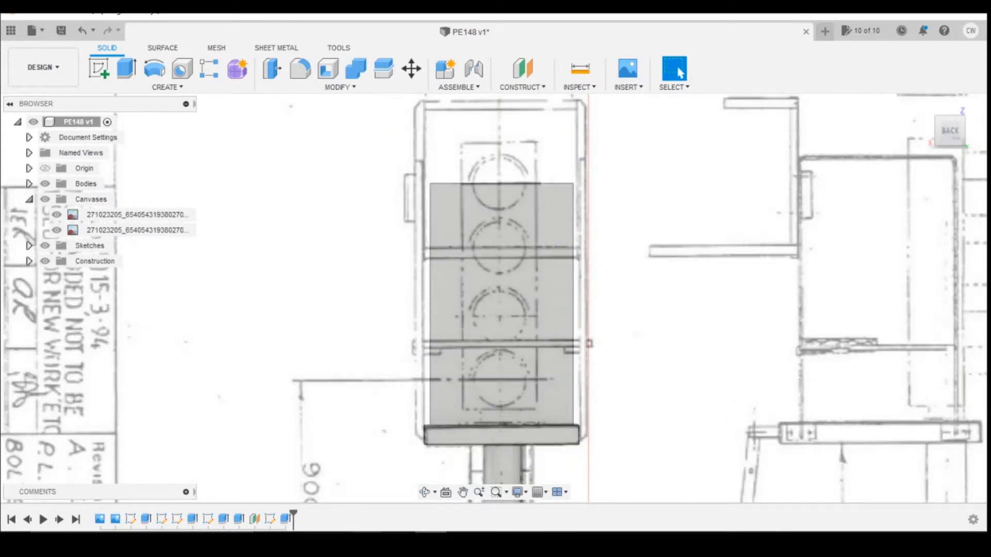
mouse_move(416, 518)
left_click(471, 465)
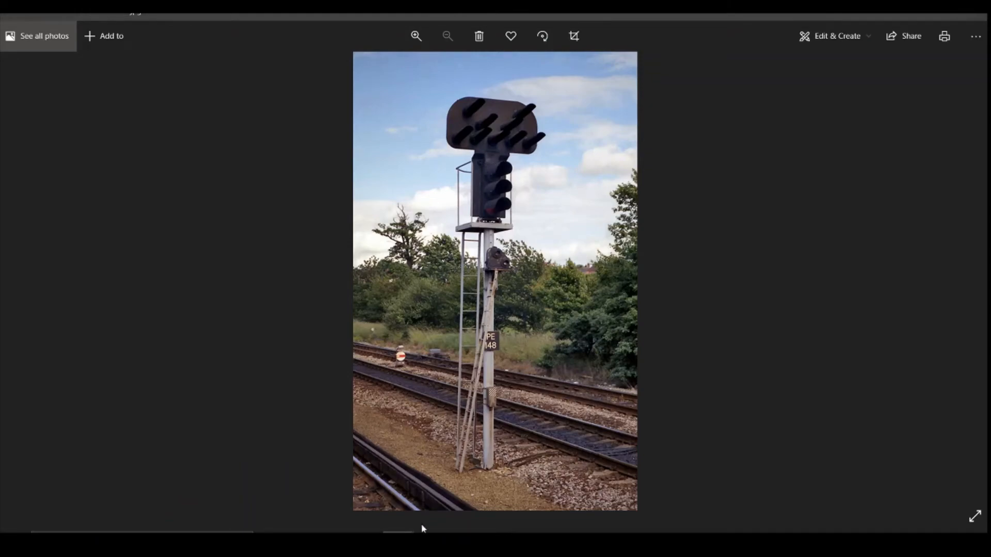
left_click(914, 10)
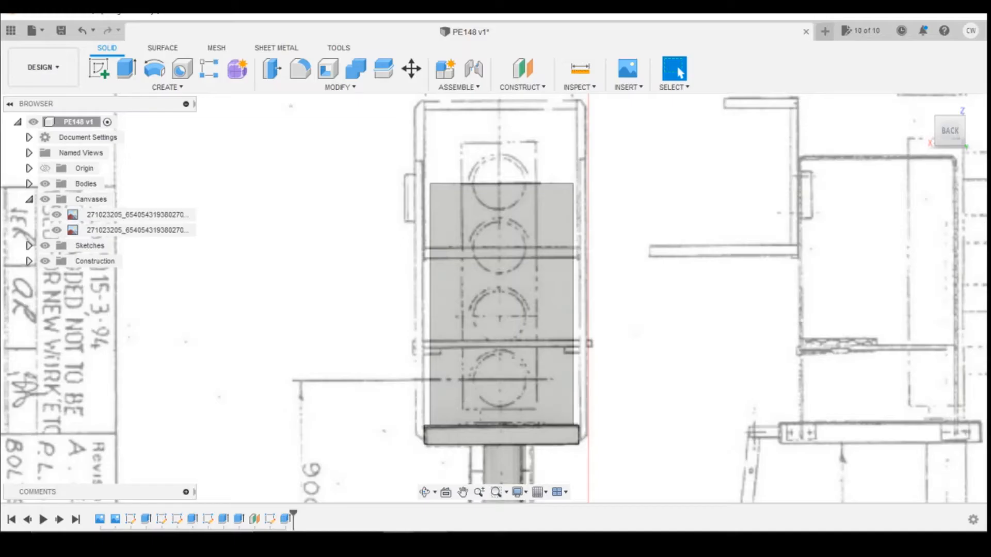
Start a sketch on the plate's back face and draw a two-point rectangle about 5.4 mm tall around the lamp outlines, checking the reference photo.
left_click(100, 73)
left_click(505, 333)
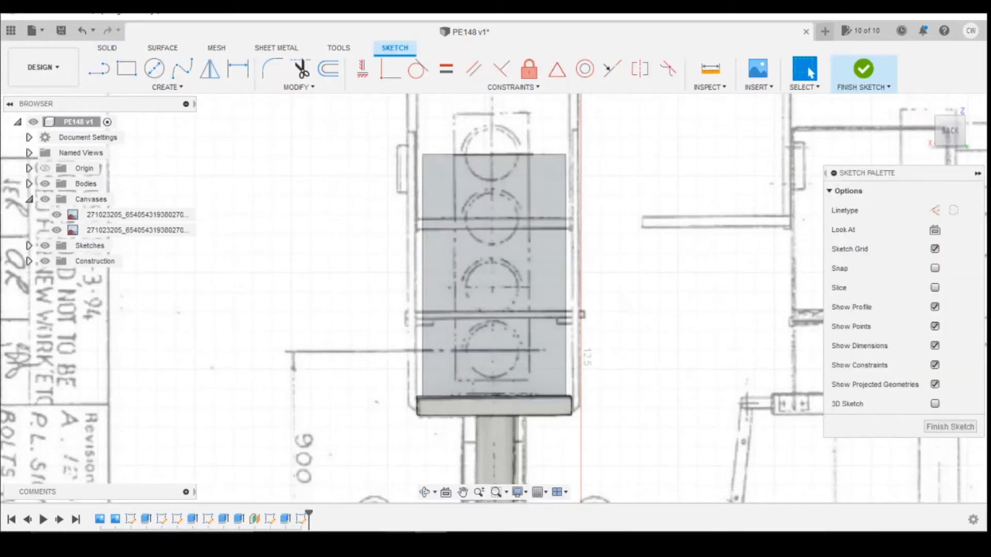
mouse_move(408, 533)
left_click(462, 470)
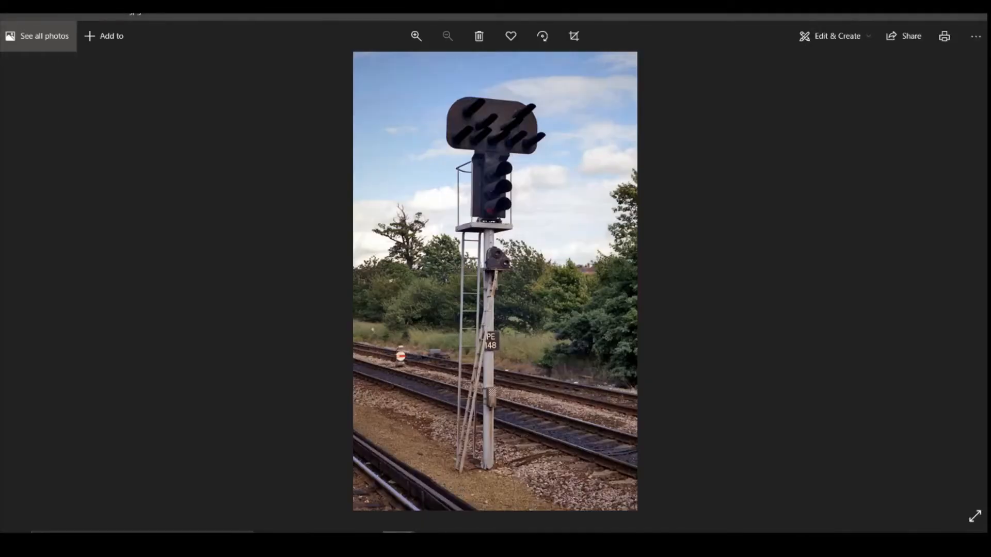
key("alt+Tab")
left_click(126, 69)
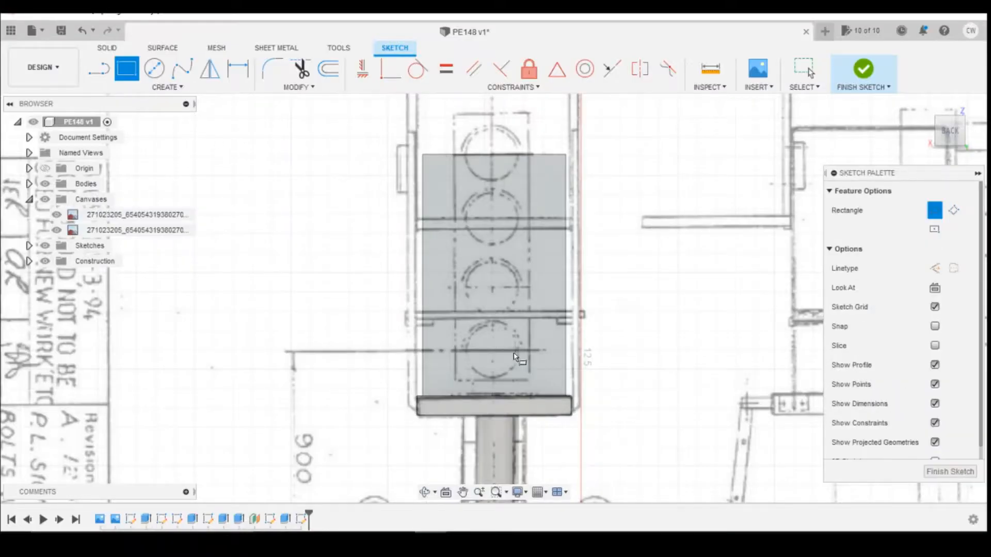
left_click(529, 382)
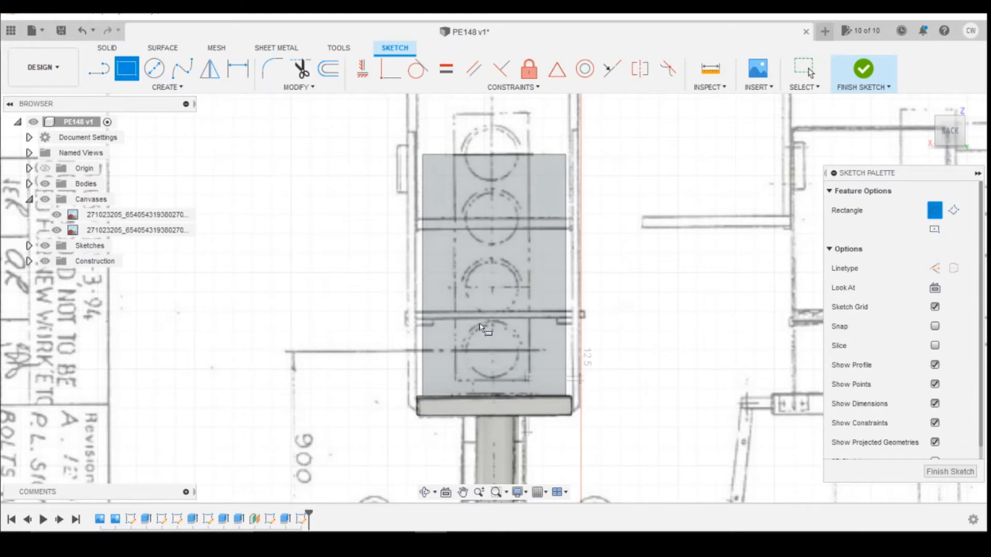
left_click(456, 176)
Dimension the rectangle's right edge 0.95 mm from the plate's right edge.
key("d")
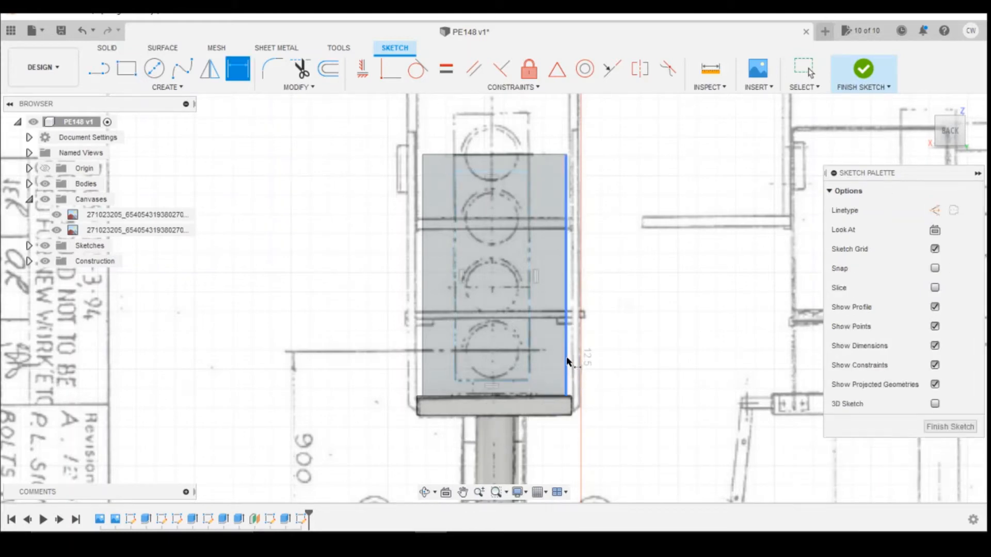
left_click(567, 364)
left_click(530, 354)
left_click(557, 362)
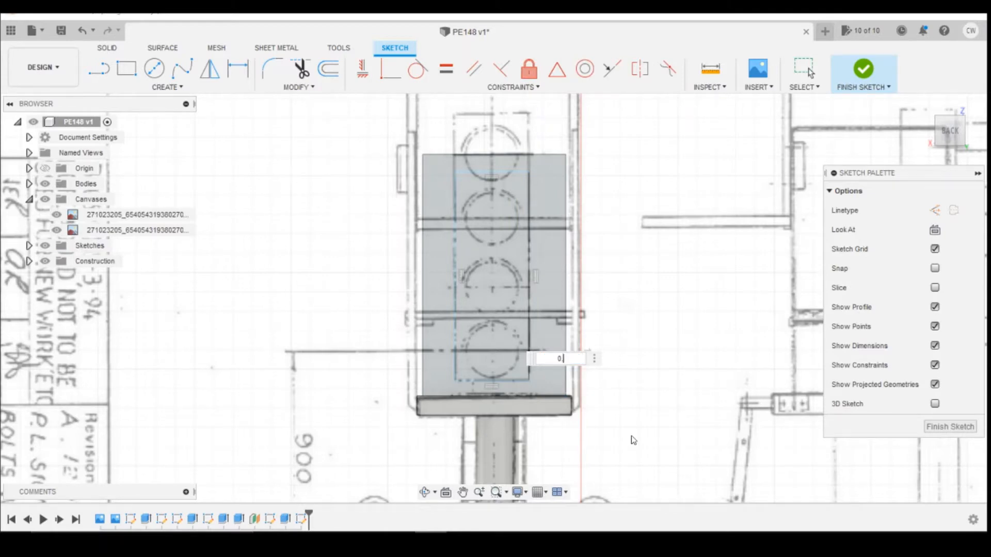
key("Return")
Dimension the rectangle's left edge 0.95 mm from the plate's left edge.
left_click(455, 356)
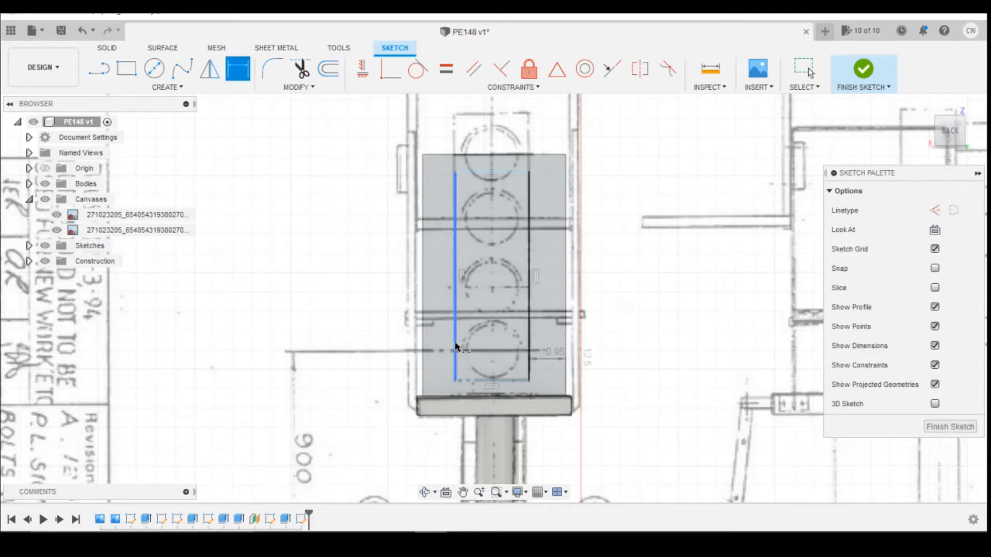
left_click(426, 338)
left_click(434, 340)
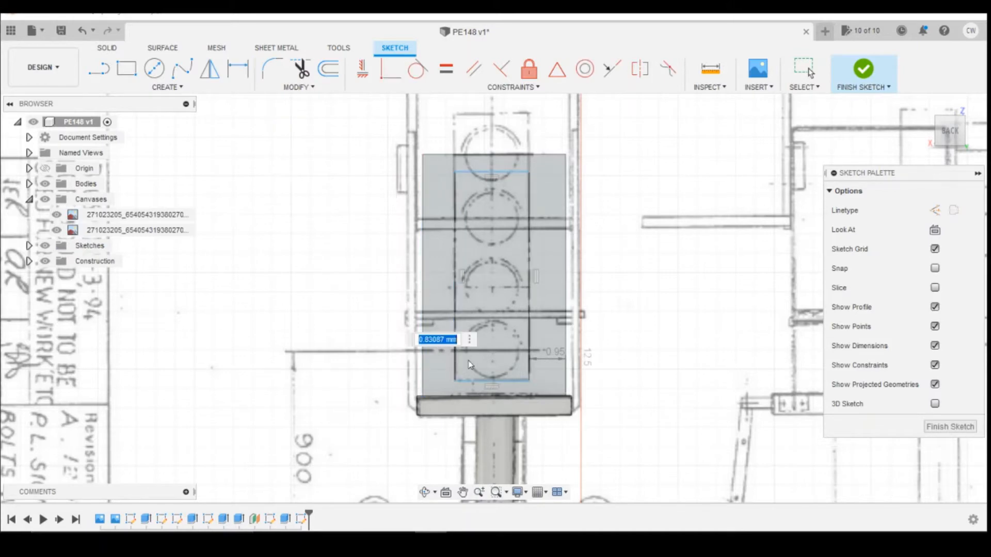
type("0.95")
key("Return")
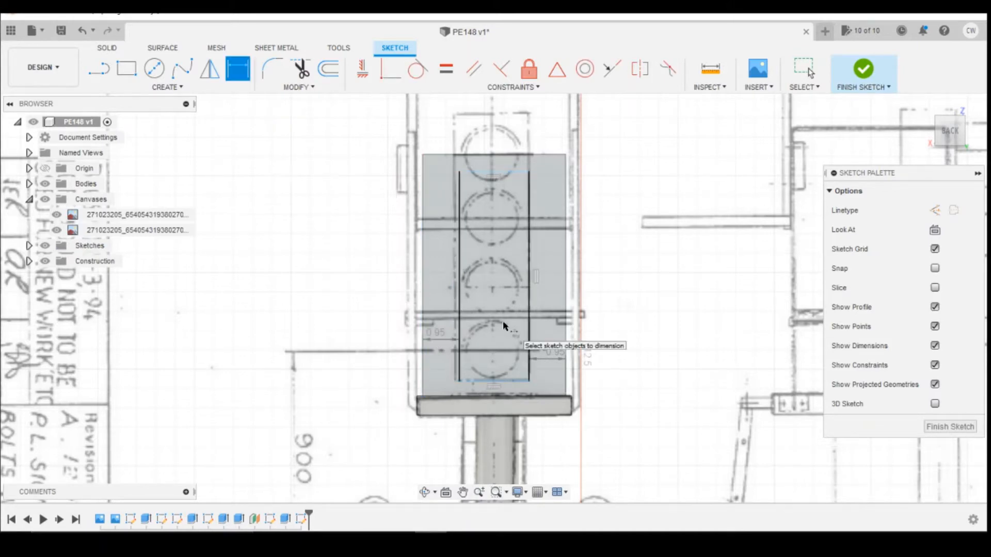
key("Escape")
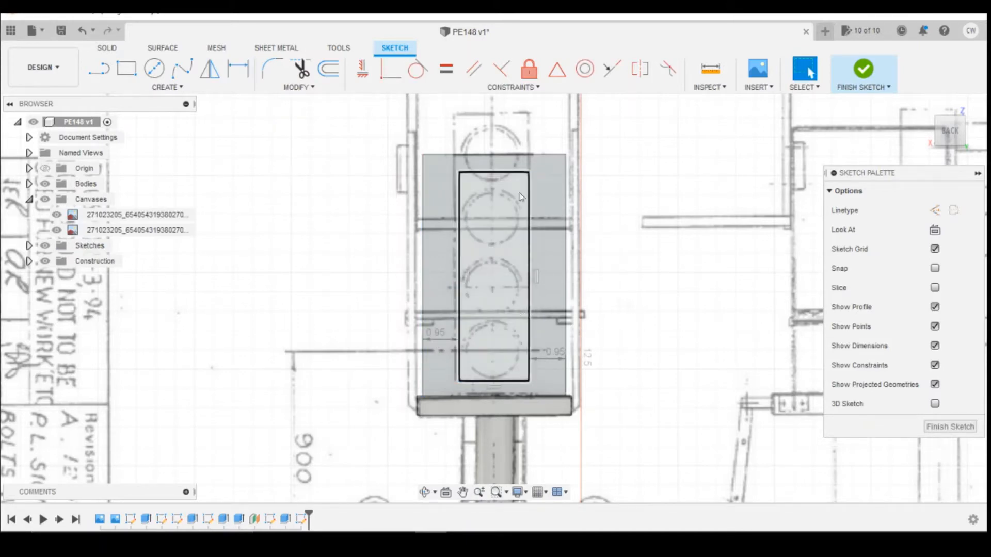
Dimension the rectangle's bottom edge 0.4 mm above the plate's bottom edge.
key("d")
left_click(521, 381)
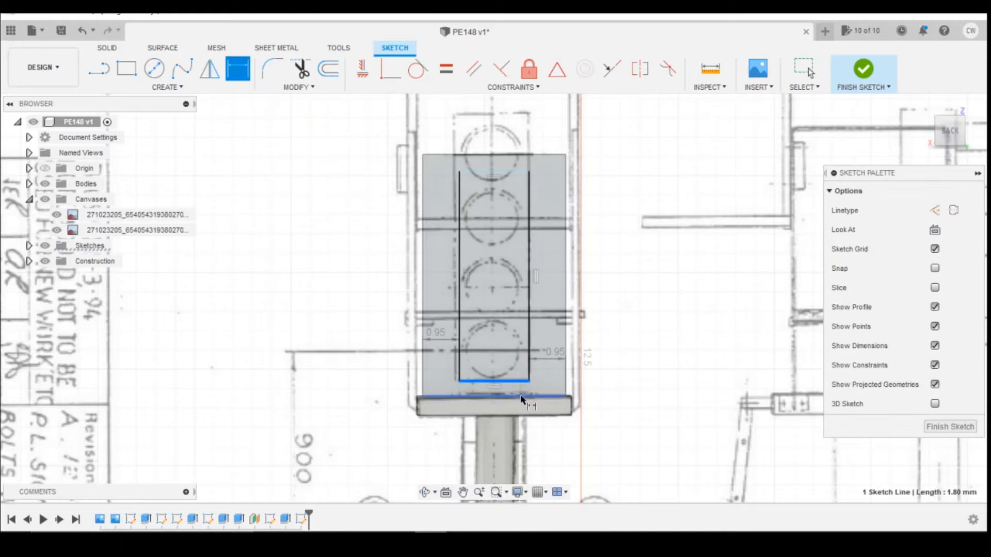
left_click(521, 397)
left_click(646, 394)
type("0.4")
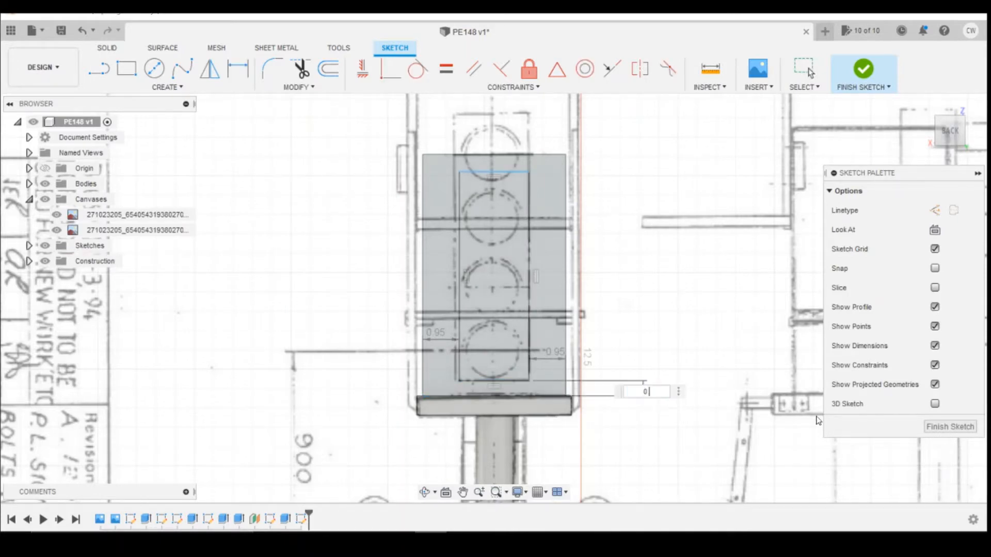
key("Return")
Dimension the inner rectangle's height as 5.4 mm.
left_click(528, 225)
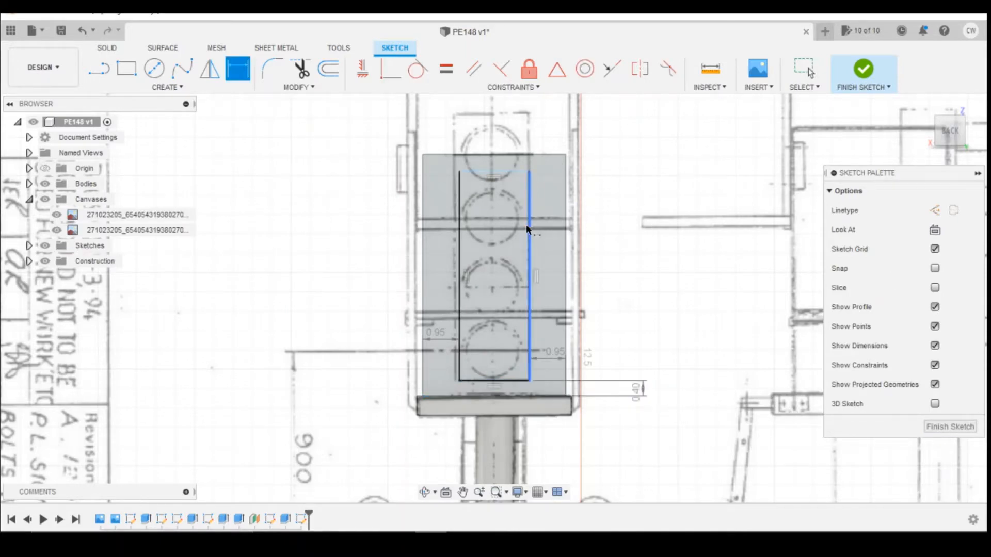
left_click(632, 235)
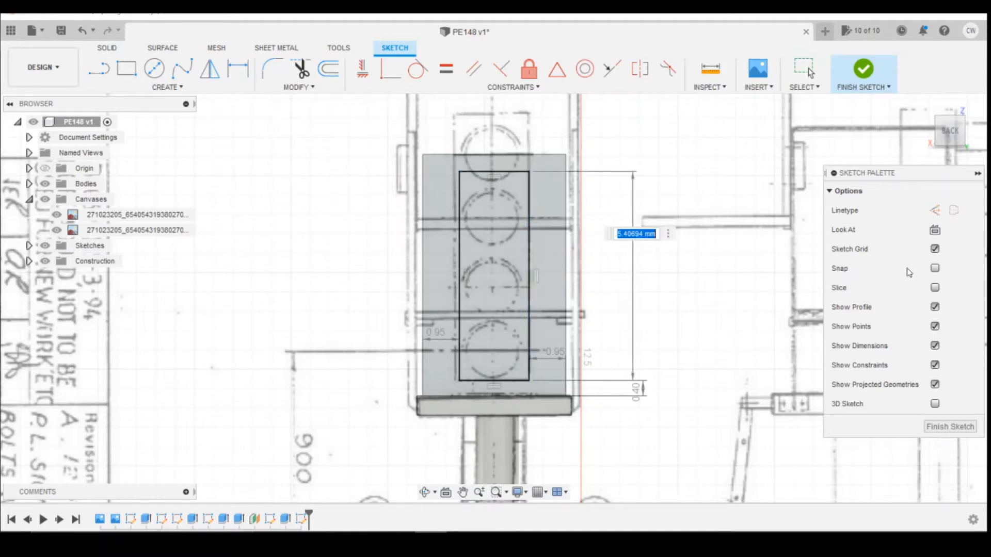
type("5.4")
key("Return")
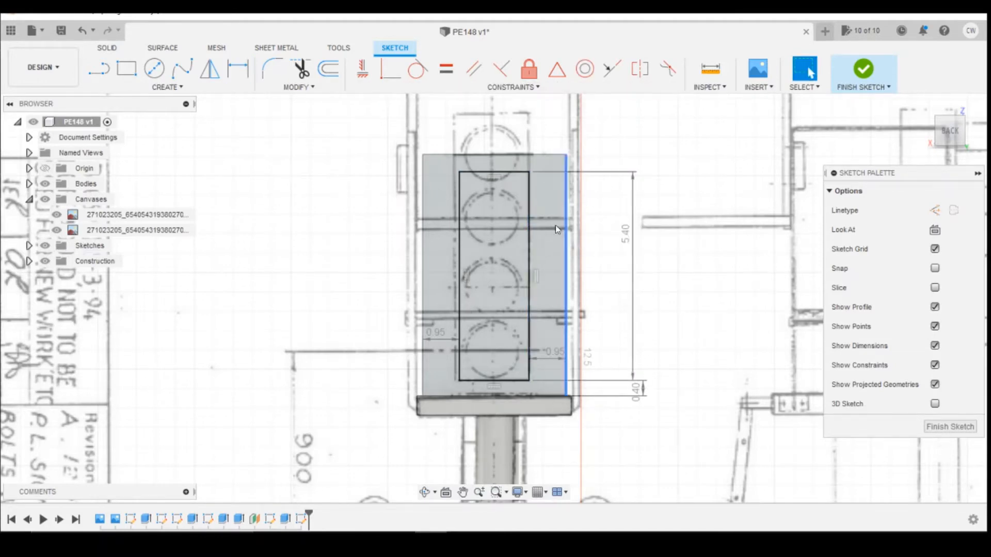
Extrude the inner rectangle 0.15 mm outward from the backing plate, joined to the existing body.
right_click(489, 236)
left_click(469, 293)
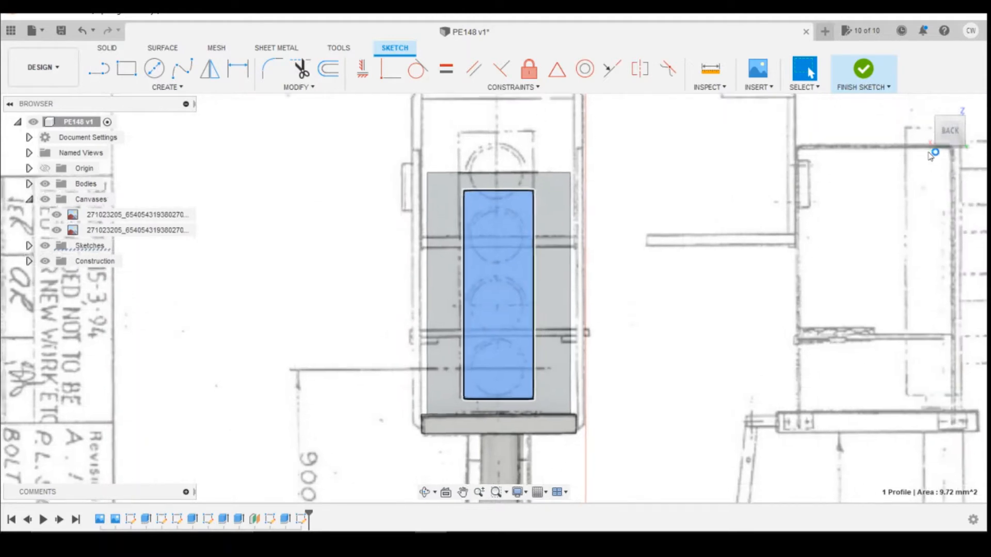
middle_click_drag(496, 305, 468, 304, "shift")
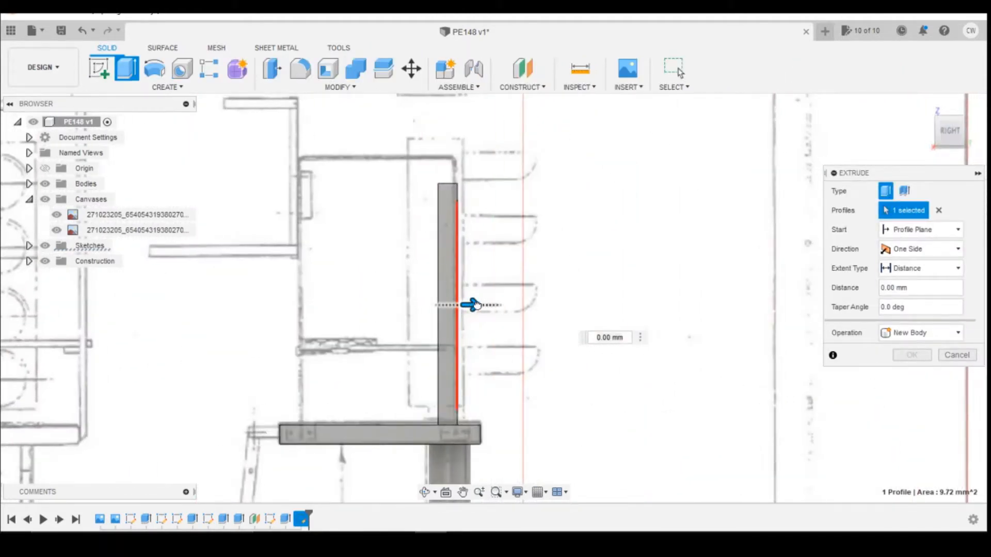
left_click_drag(474, 305, 489, 304)
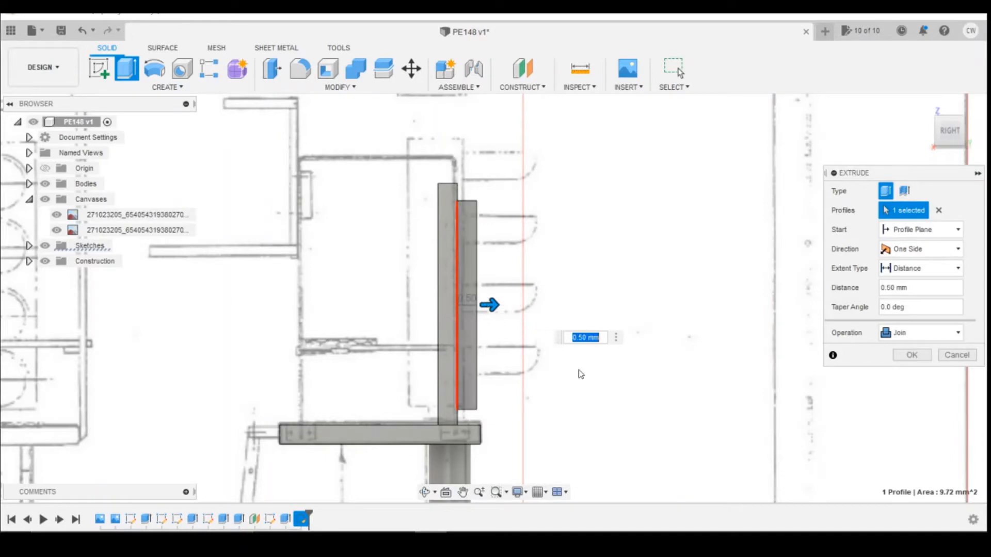
type("0.1")
key("Return")
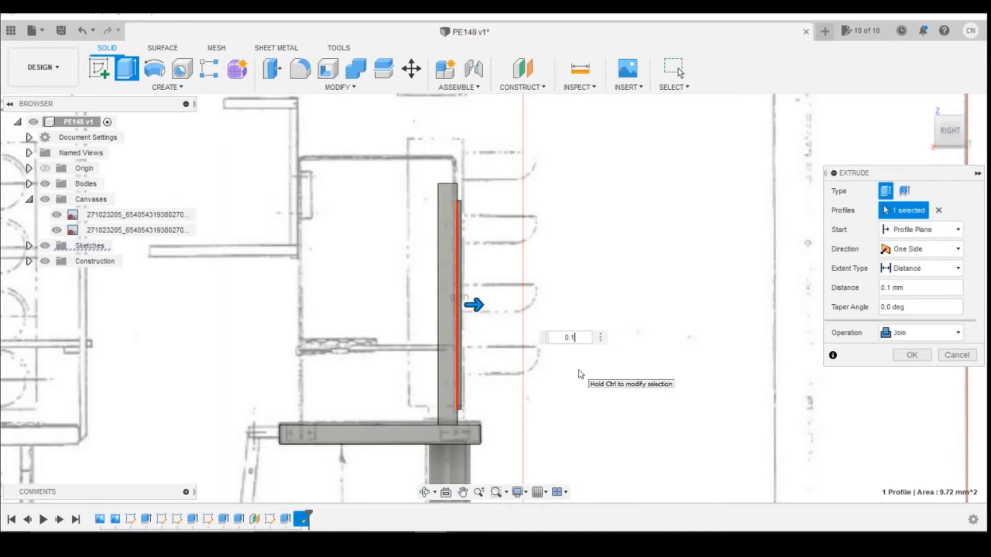
key("Return")
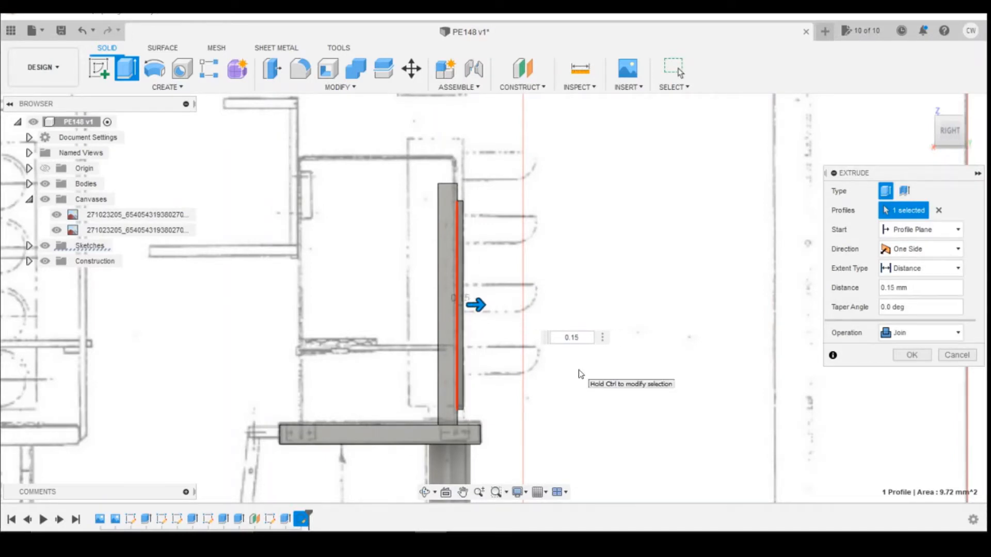
key("Return")
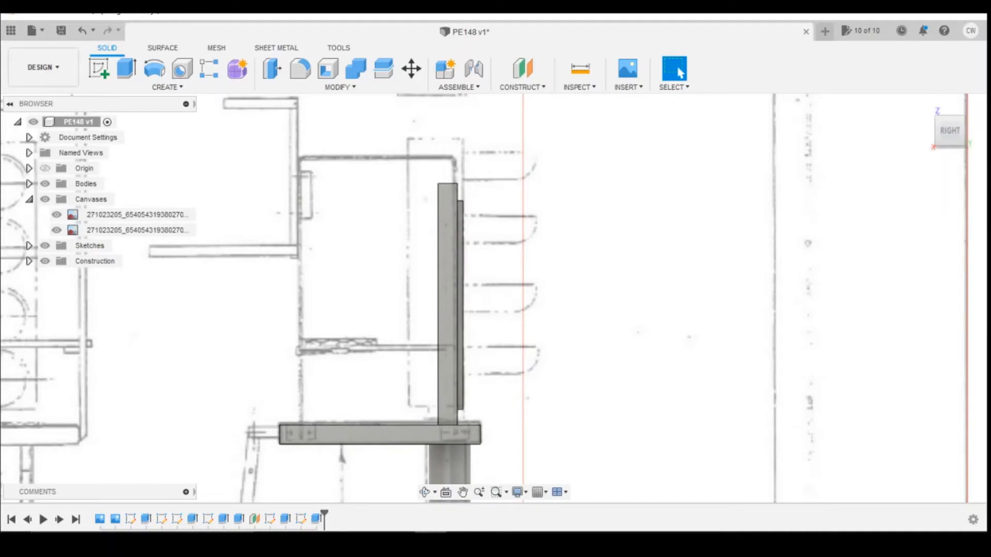
Check the signal reference photo and edit the rectangle's extrusion to two sides, with a second-side distance of 1.3 mm through the backing plate.
left_click(318, 467)
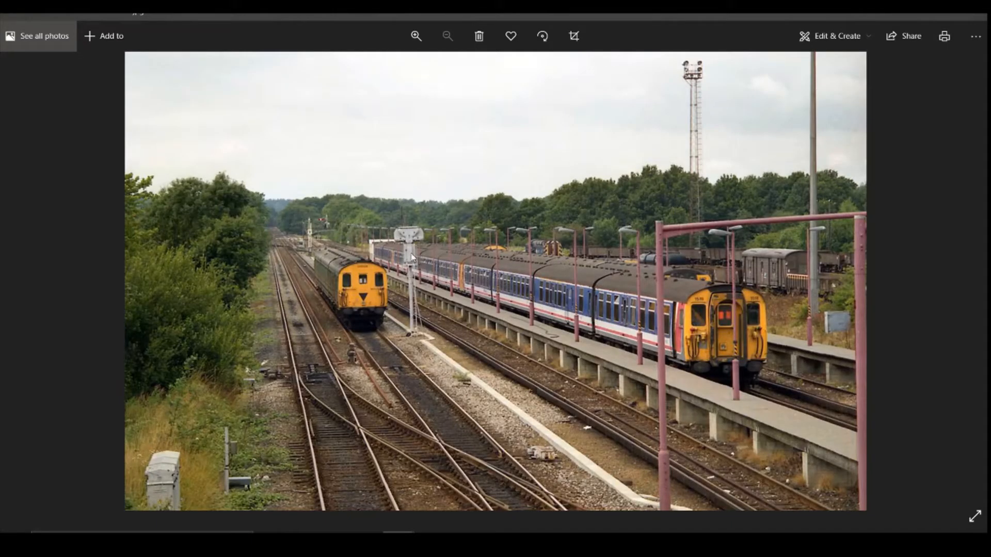
left_click(430, 541)
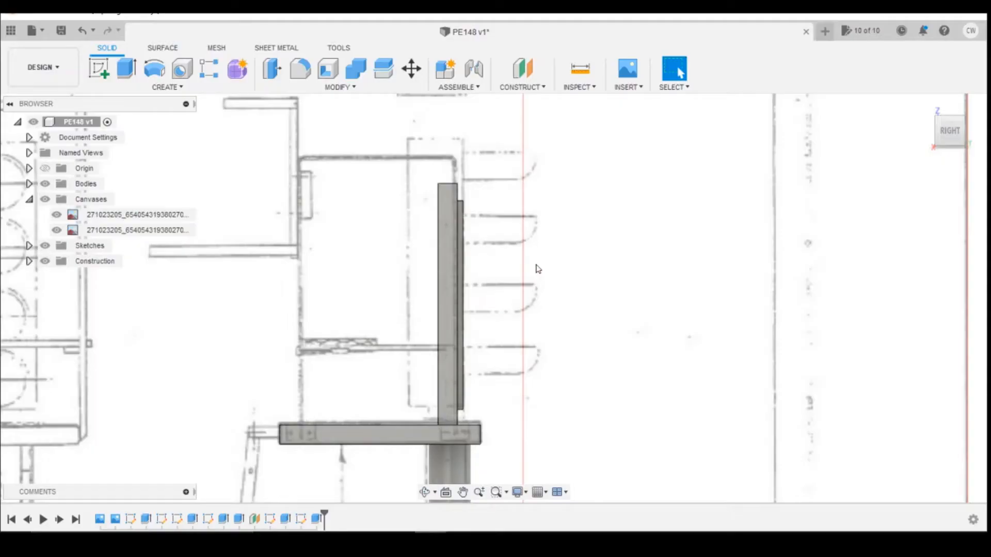
right_click(317, 521)
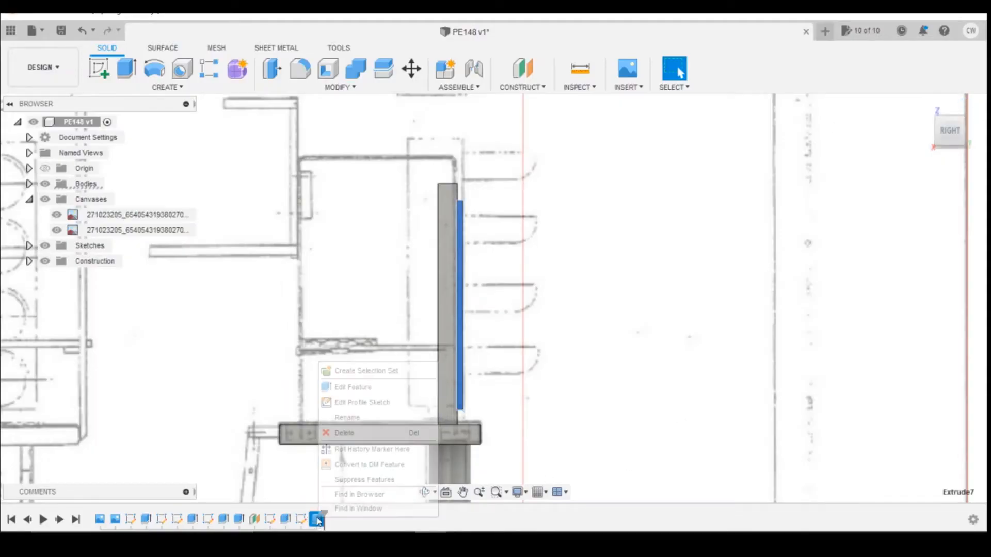
left_click(360, 390)
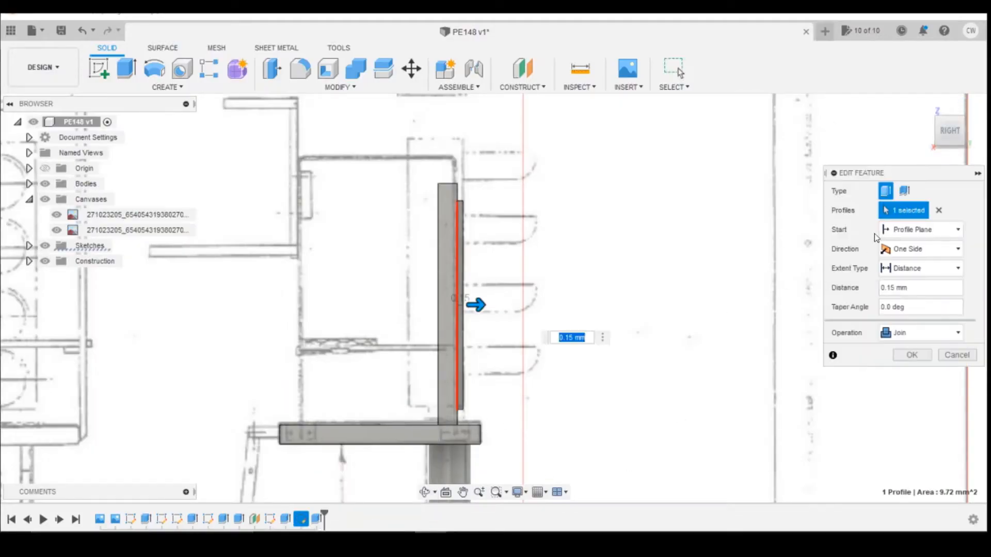
left_click(921, 249)
left_click(910, 279)
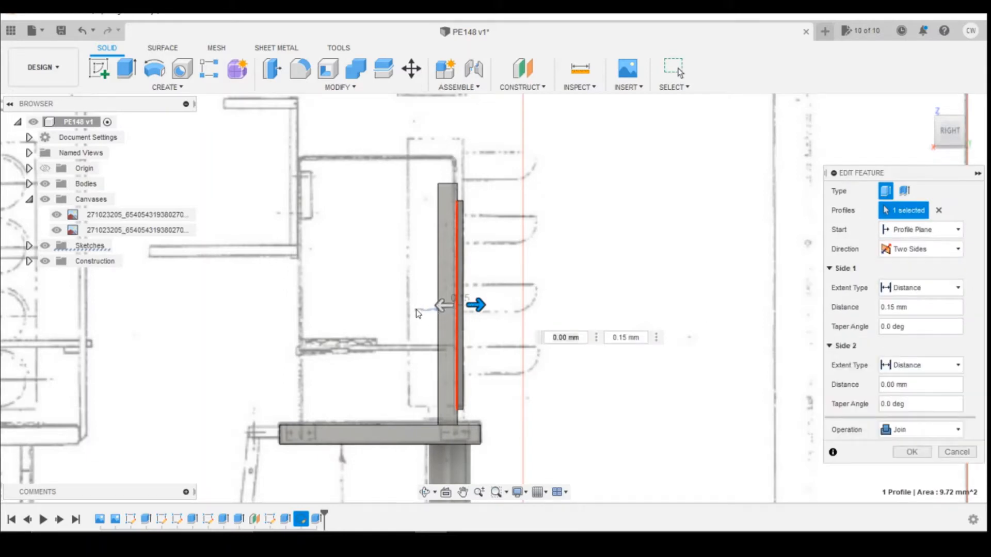
left_click_drag(437, 304, 397, 306)
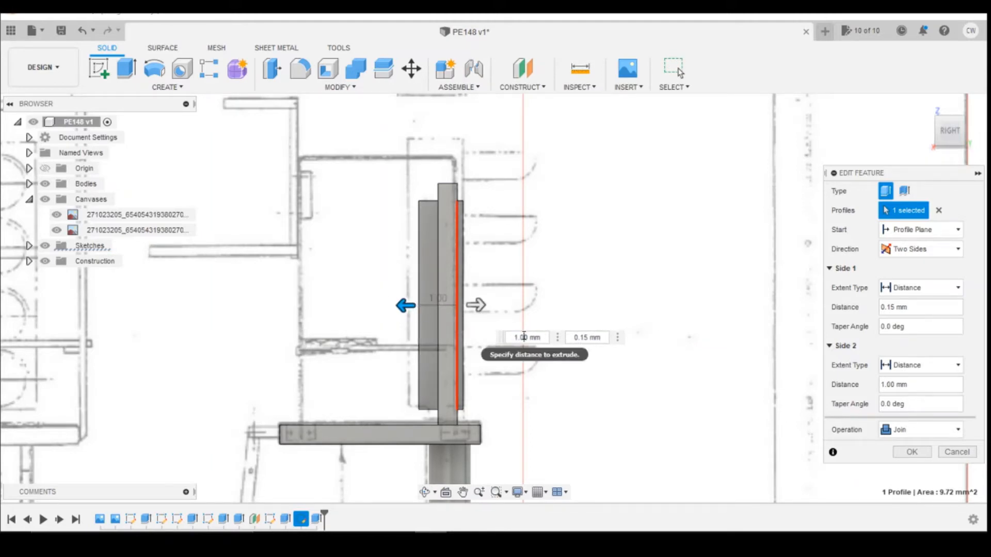
key("Return")
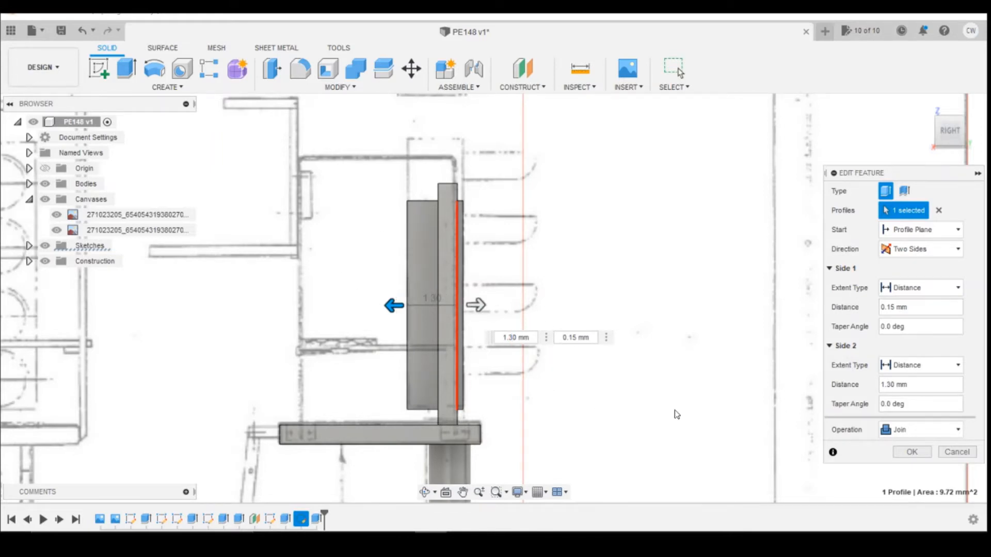
left_click(912, 452)
Sketch a vertical construction line on the raised rectangle's front face, joining the midpoints of its bottom and top edges.
middle_click_drag(482, 345, 660, 299, "shift")
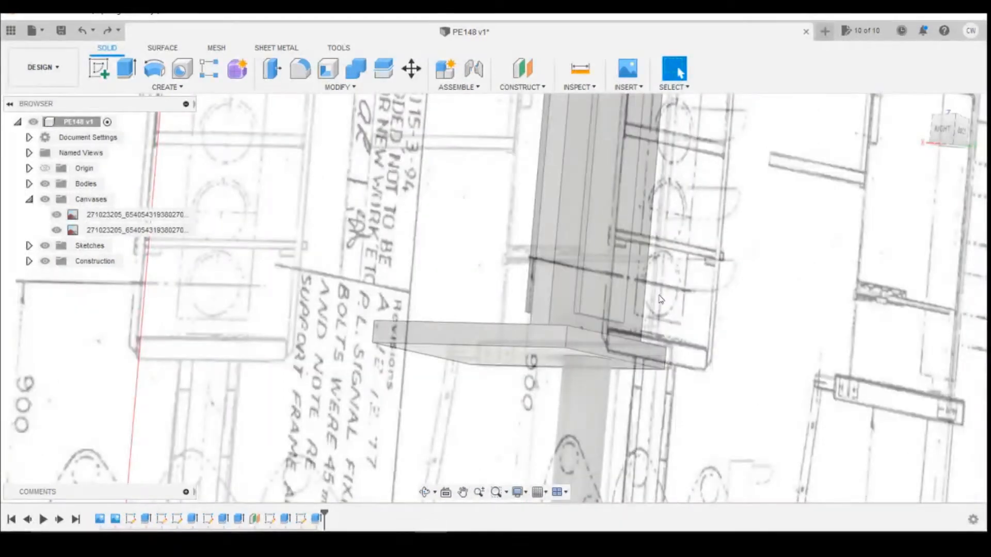
left_click(90, 72)
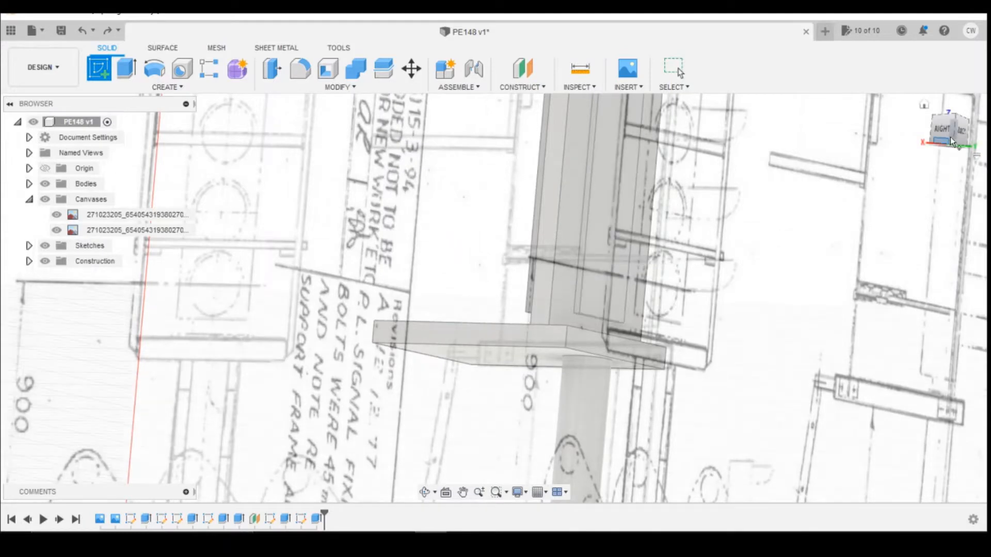
middle_click_drag(494, 294, 567, 246, "shift")
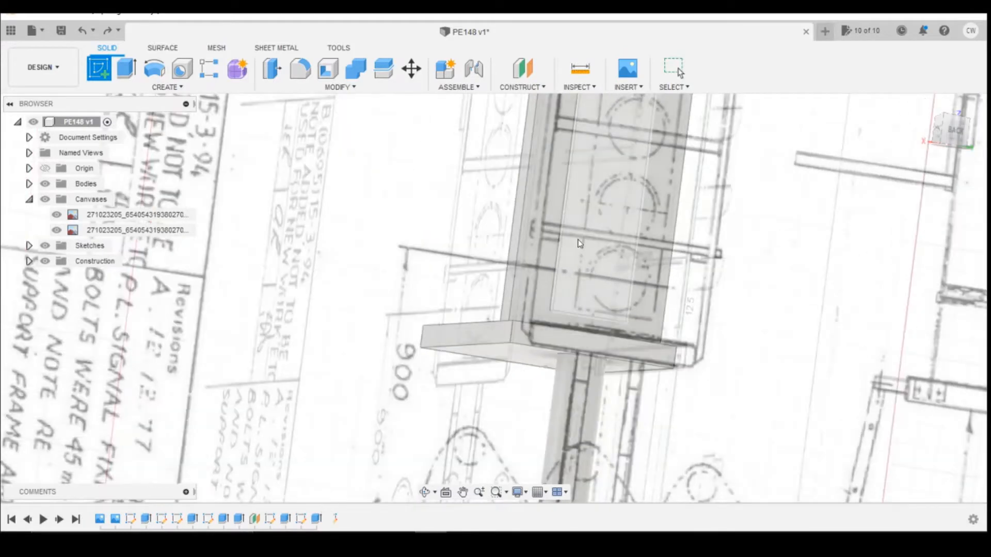
left_click(566, 246)
left_click(105, 75)
left_click(106, 75)
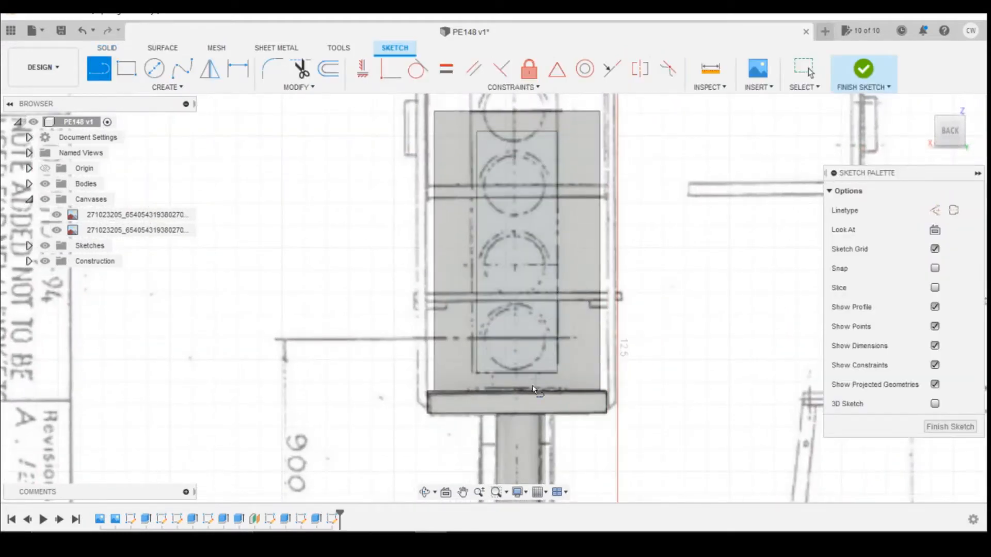
left_click(518, 379)
scroll(540, 311, "down", 3)
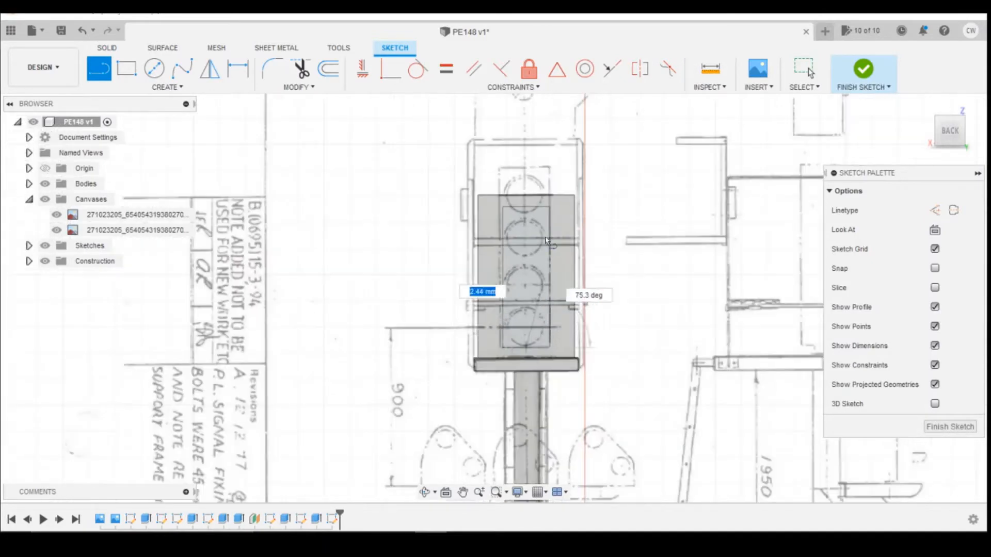
left_click(524, 207)
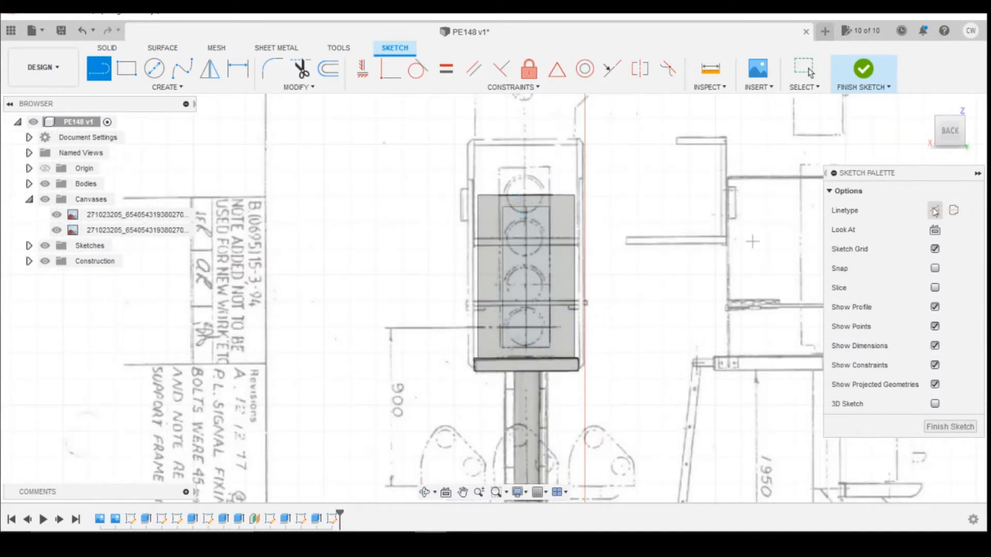
key("Escape")
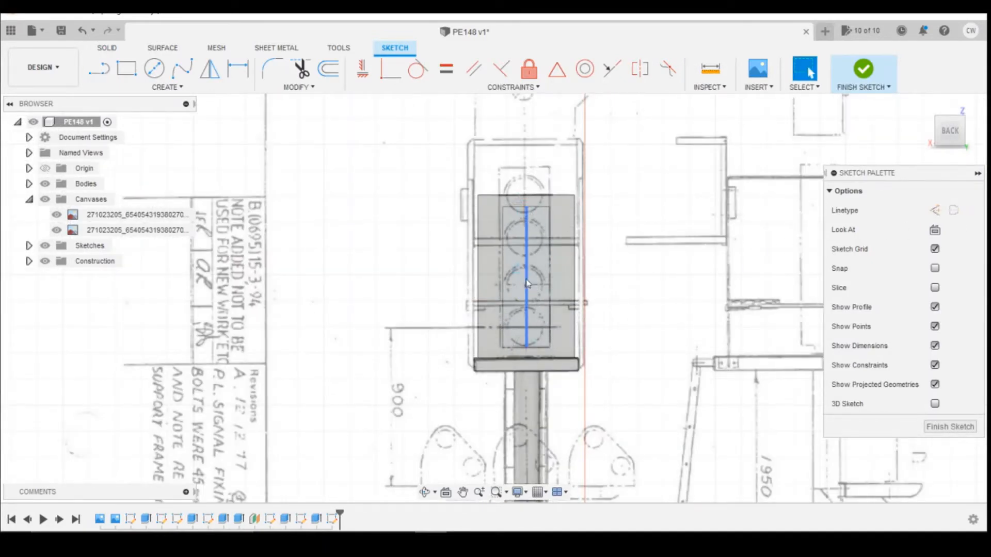
left_click(528, 282)
left_click(934, 210)
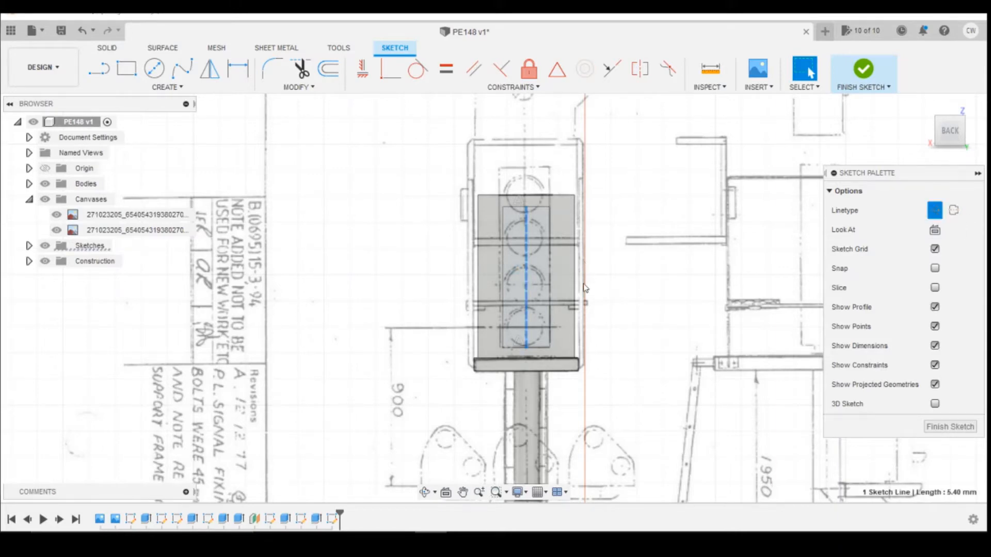
Draw a 1.4 mm diameter circle centred on the construction line over the lowest lamp in the canvas.
scroll(516, 261, "up", 3)
left_click(154, 68)
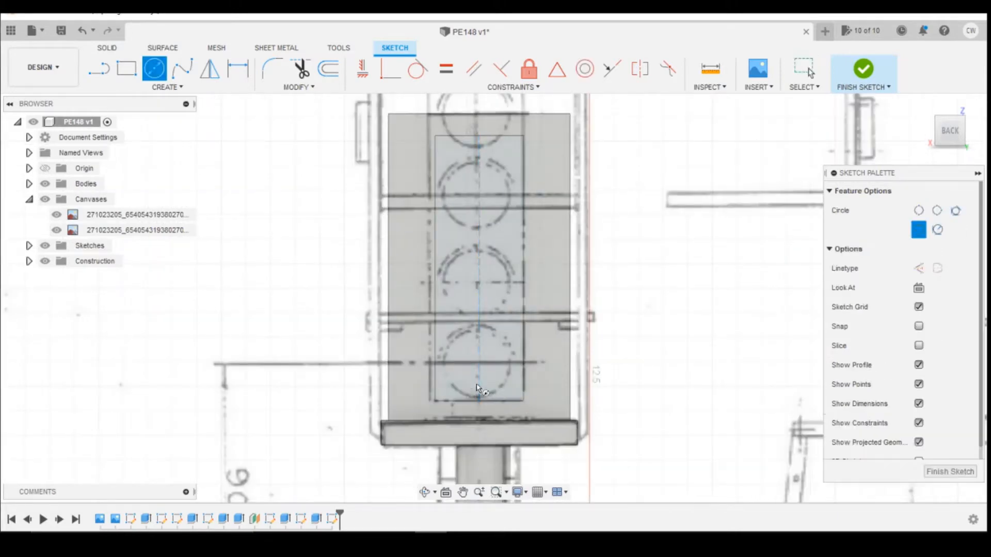
scroll(480, 368, "up", 3)
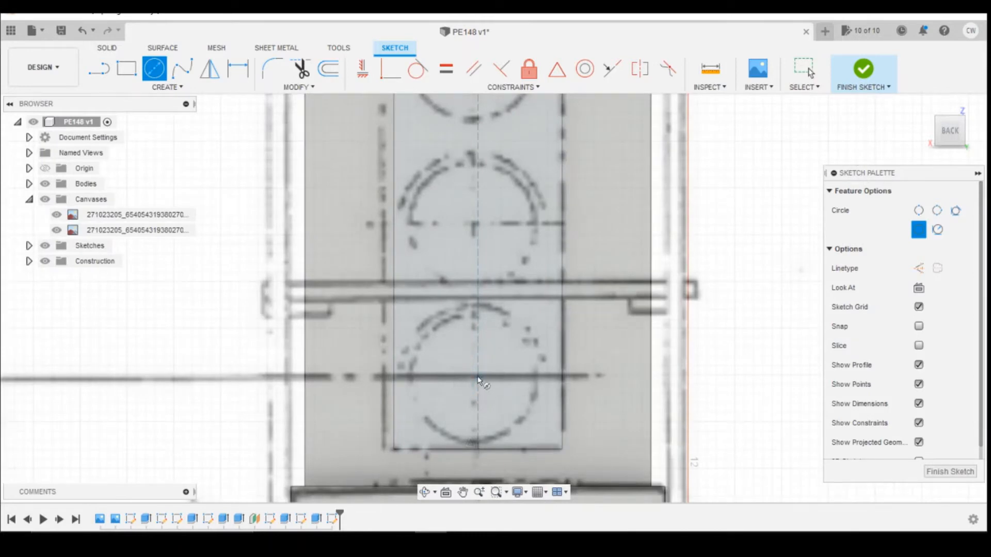
left_click(478, 378)
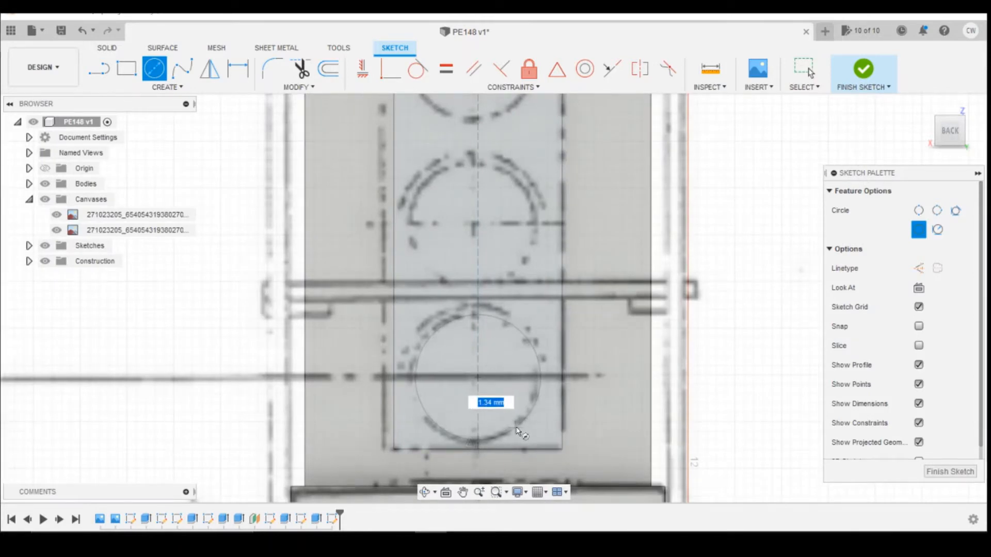
type("1.4")
key("Tab")
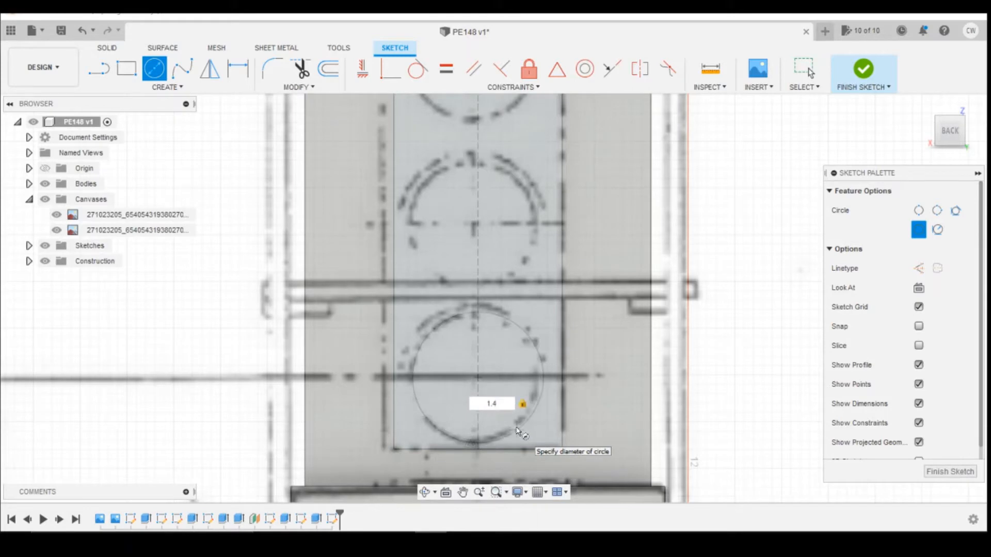
key("Return")
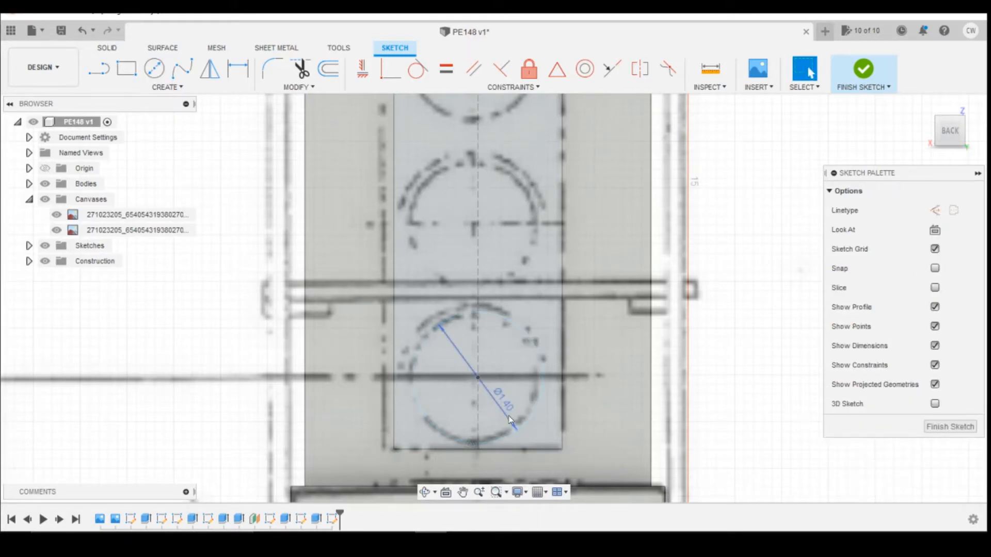
Dimension the circle's centre 0.78 mm above the raised rectangle's bottom edge.
key("d")
left_click(479, 378)
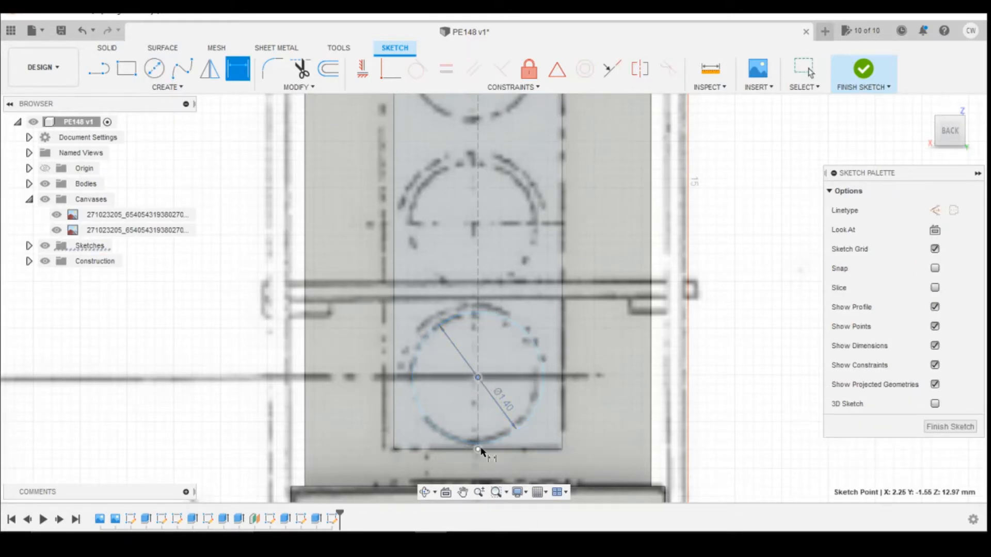
left_click(478, 449)
left_click(778, 448)
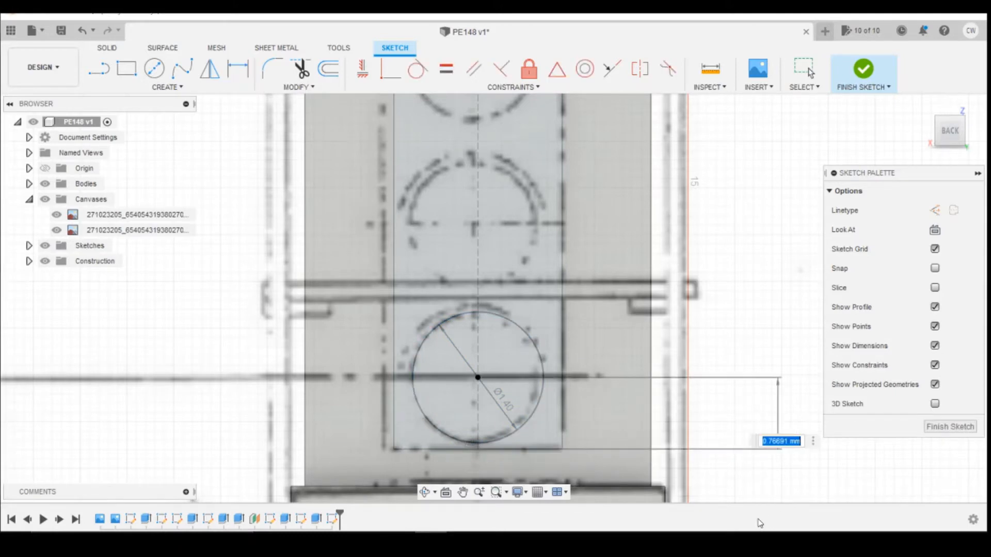
type("0.78")
key("Return")
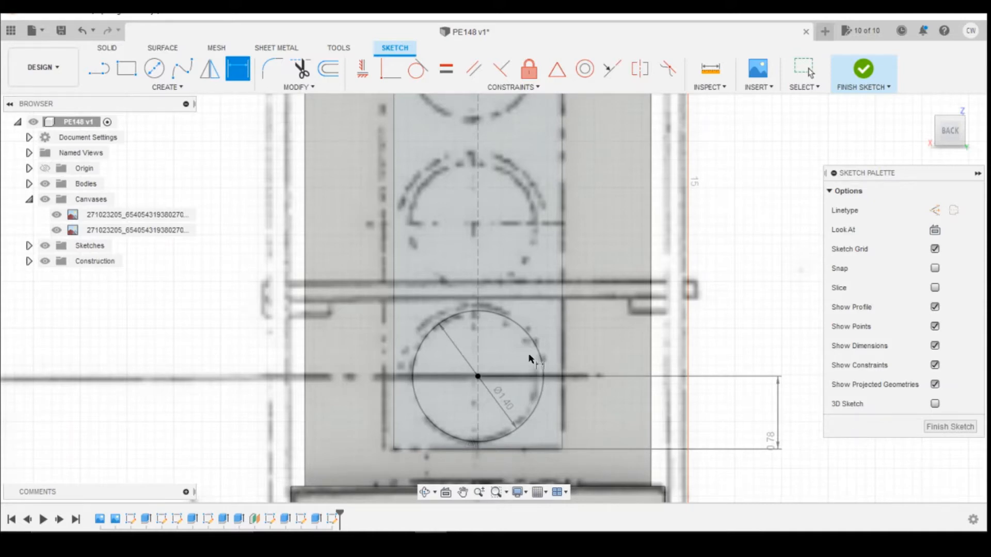
key("Escape")
Extrude the lamp circle 0.2 mm outward from the raised rectangle's face.
right_click(496, 349)
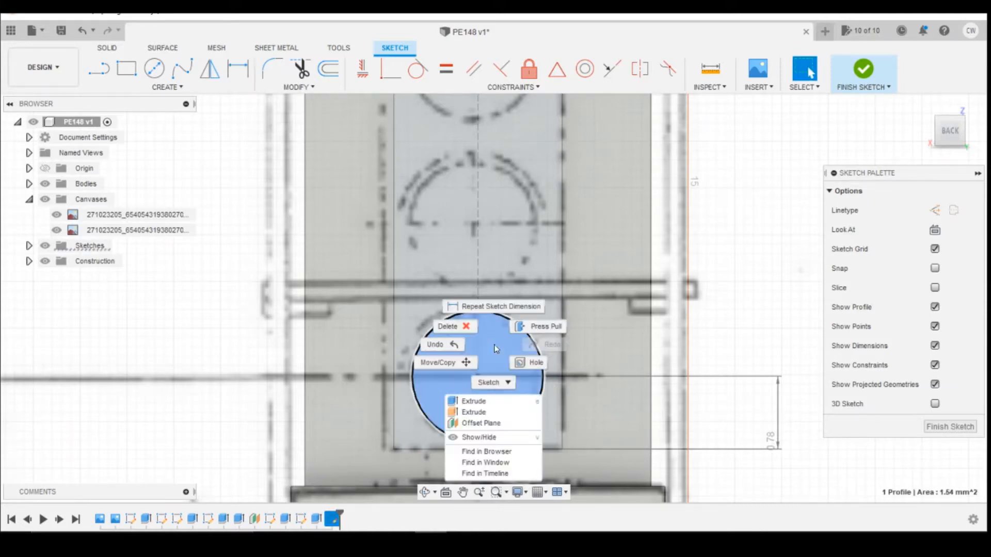
left_click(501, 406)
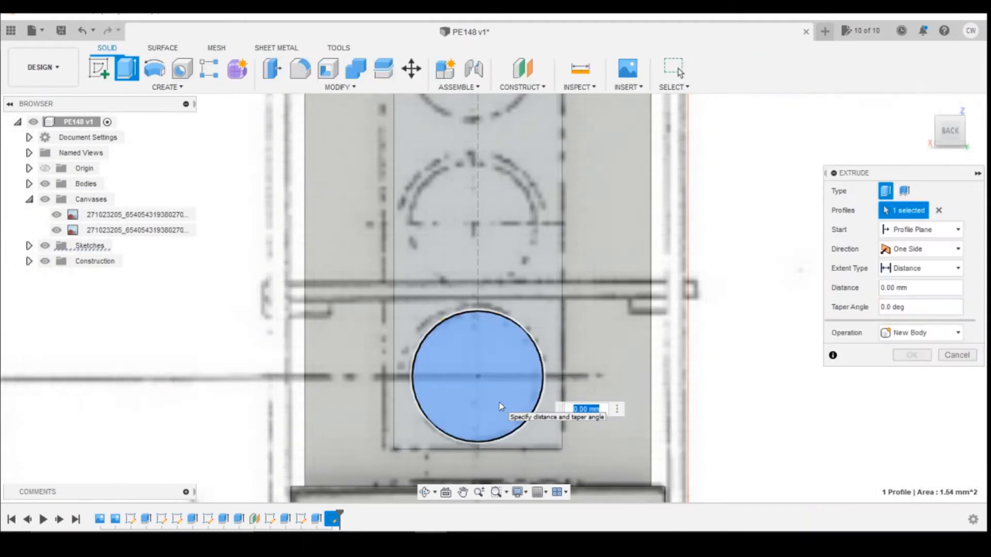
type("0.2")
key("Return")
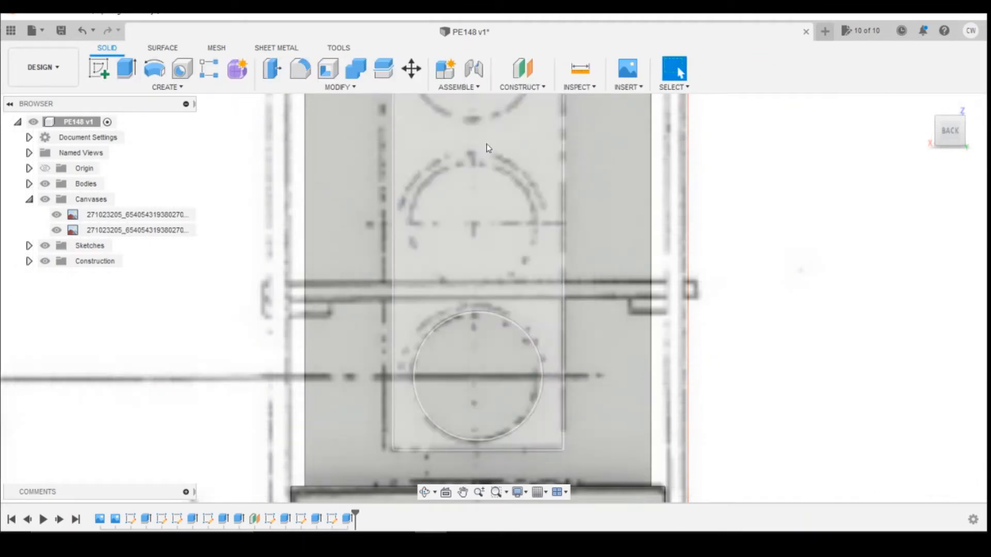
Hide both reference canvases to leave only the solid model showing.
left_click(953, 133)
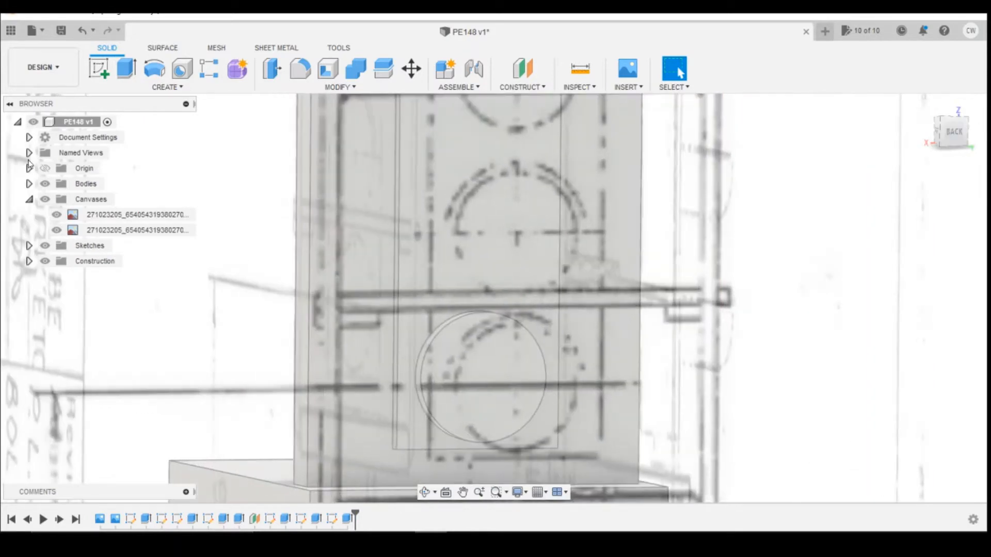
left_click(56, 215)
left_click(57, 232)
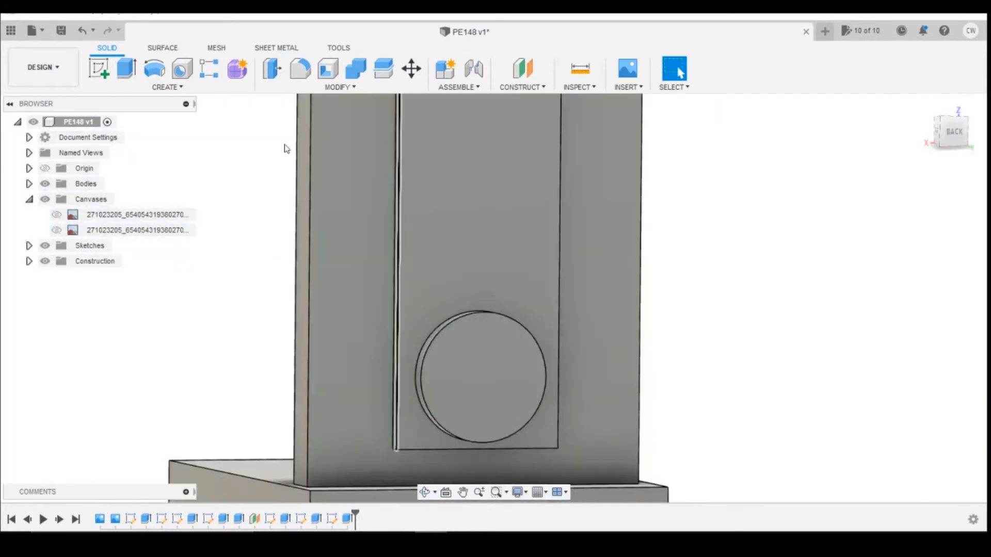
Fillet the front circular edge of the lowest lamp with a variable radius type and a 0.20 mm radius point.
left_click(300, 68)
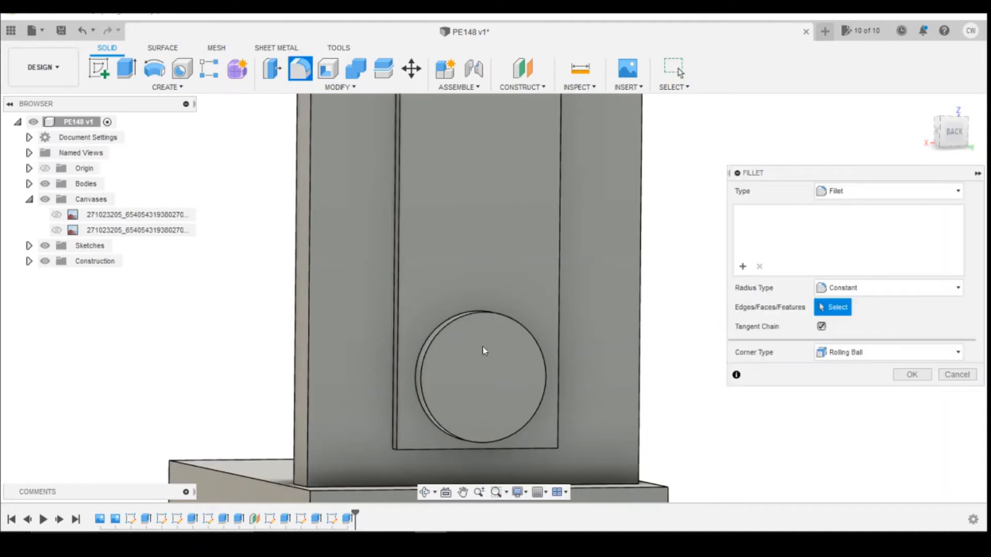
left_click(545, 347)
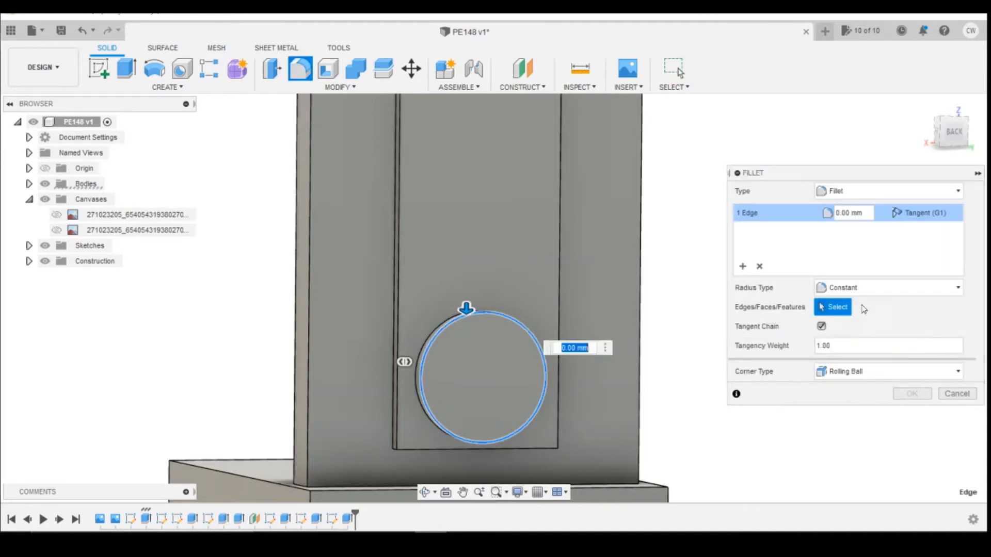
left_click(861, 288)
left_click(856, 334)
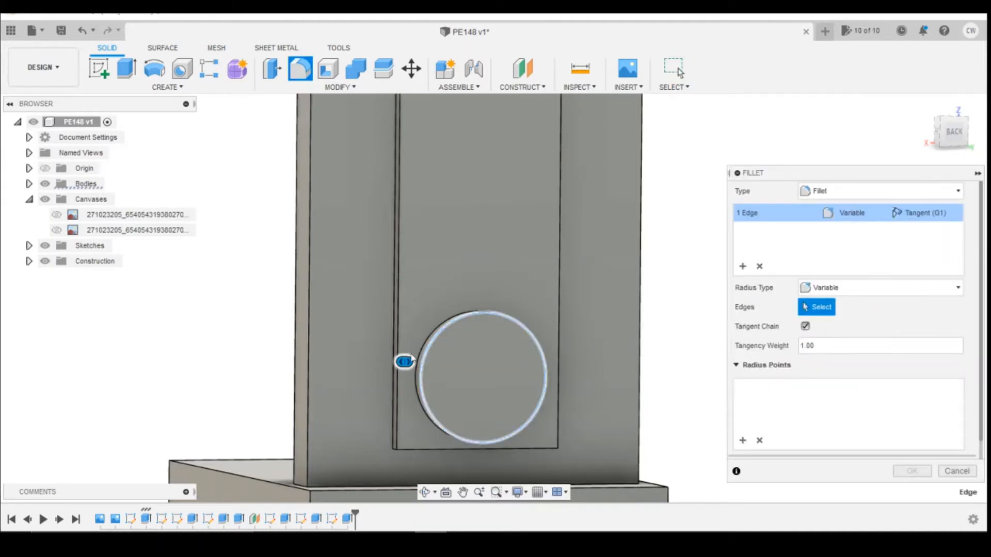
left_click(457, 319)
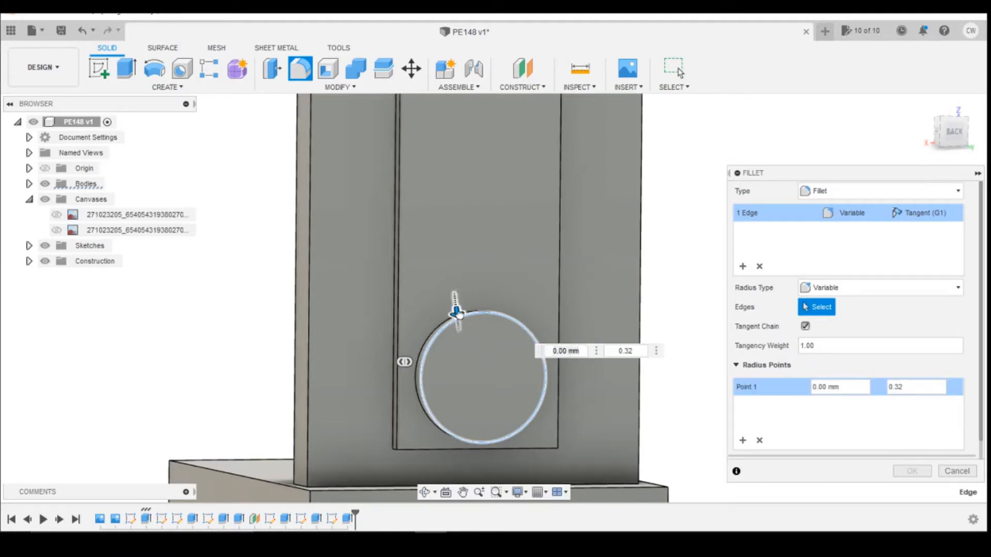
left_click_drag(453, 303, 452, 317)
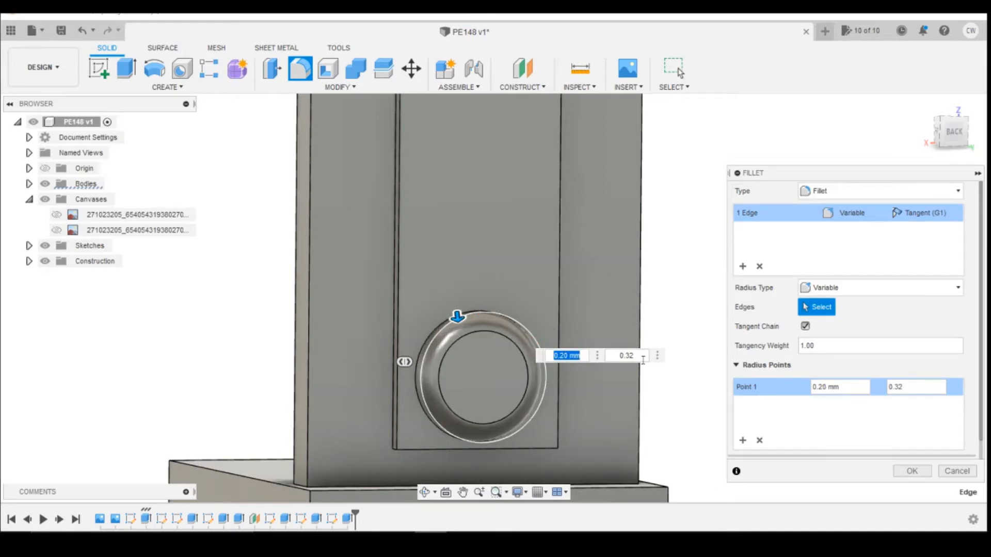
Set the fillet's radius point to position 0.6 with a 0.70 mm radius to dome the lamp, and accept the fillet.
left_click_drag(644, 356, 626, 355)
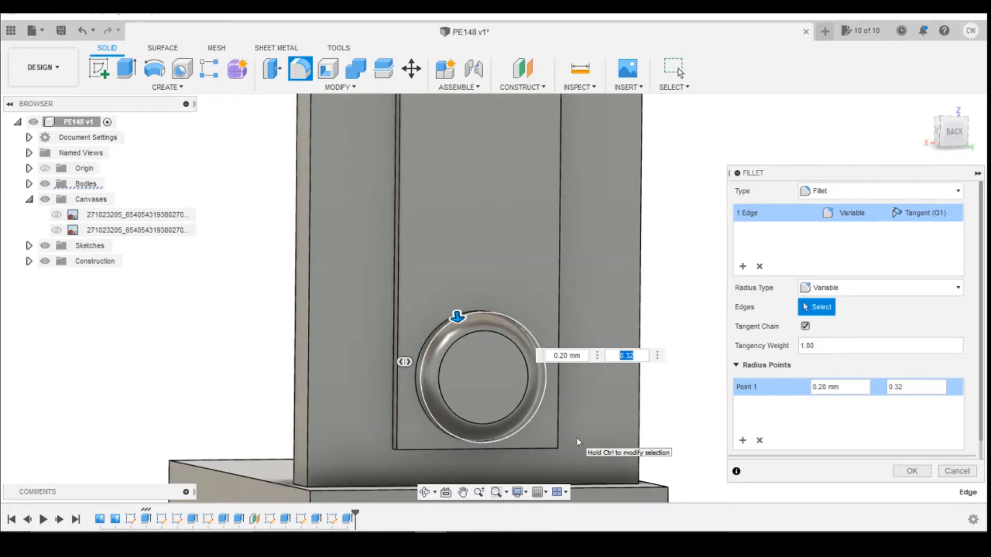
type("0.6")
key("Return")
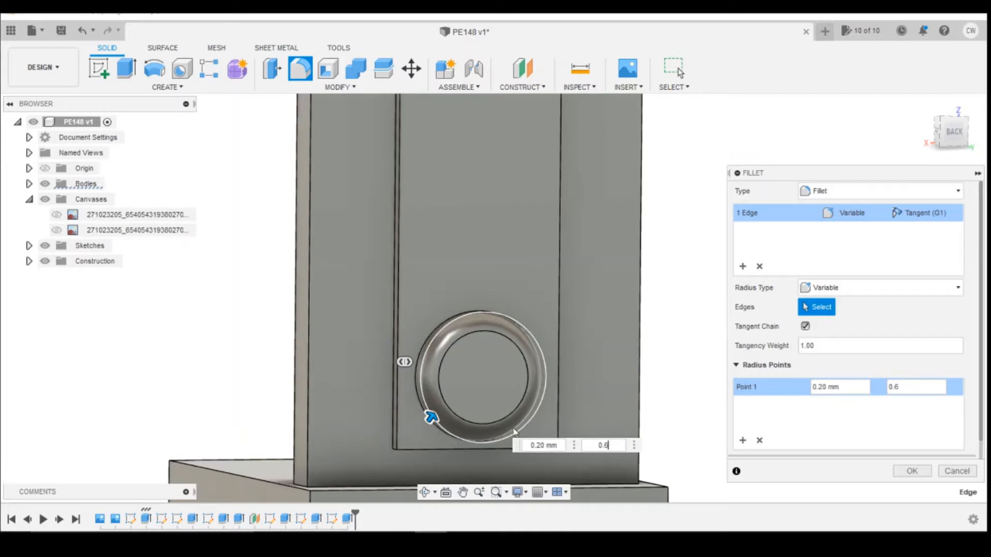
left_click_drag(438, 416, 438, 410)
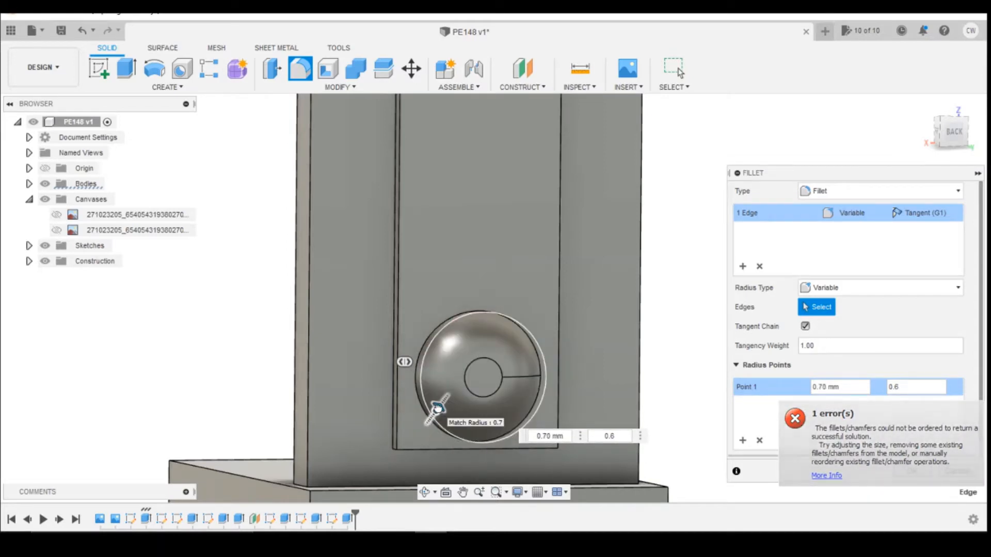
middle_click_drag(437, 409, 546, 475, "shift")
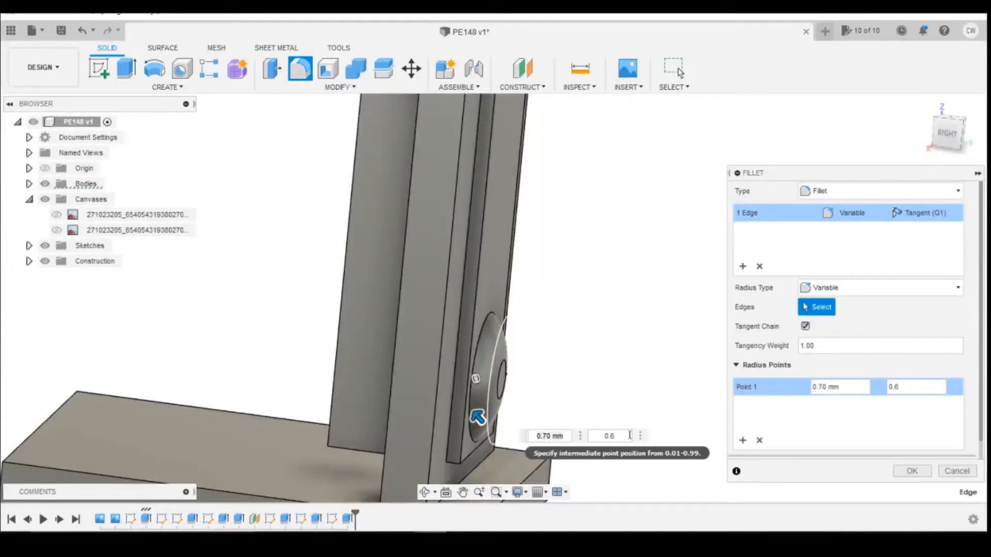
left_click(611, 436)
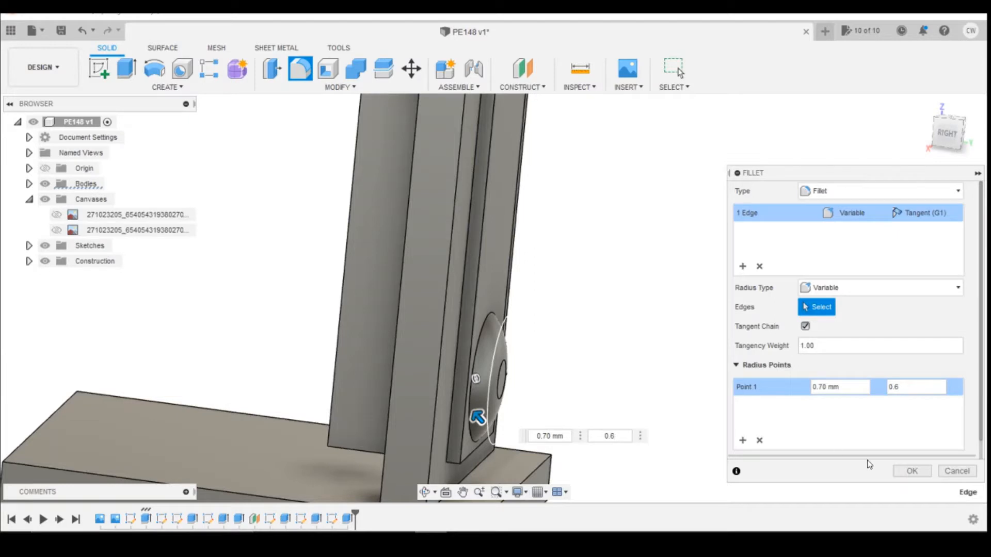
left_click(912, 471)
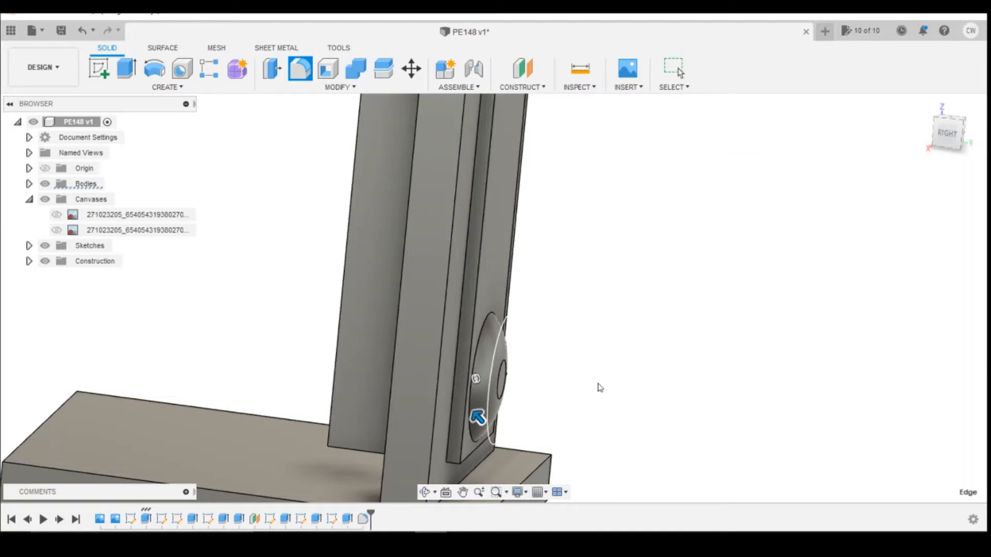
Set up a feature-type rectangular pattern using the lamp's extrusion and its fillet as the objects.
scroll(755, 262, "down", 2)
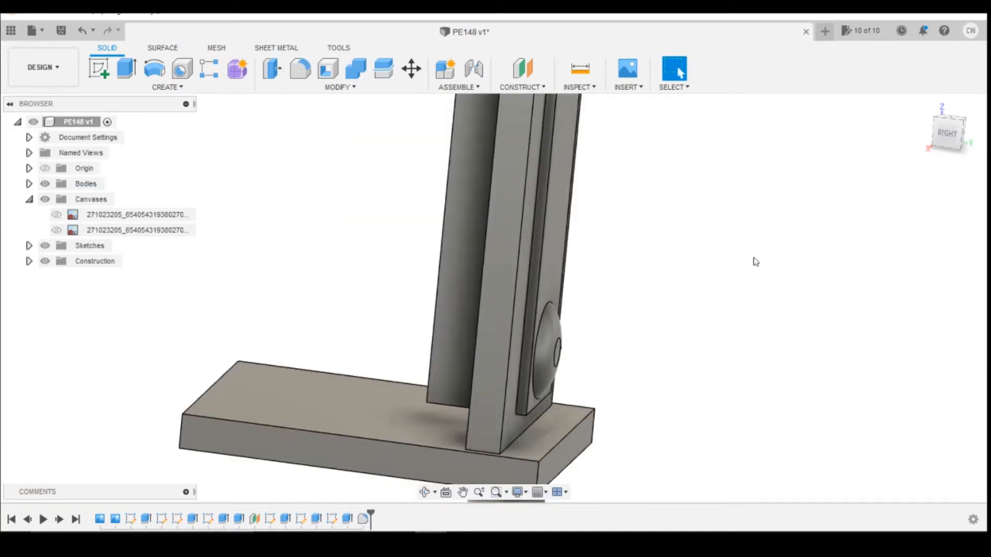
left_click_drag(949, 146, 937, 141)
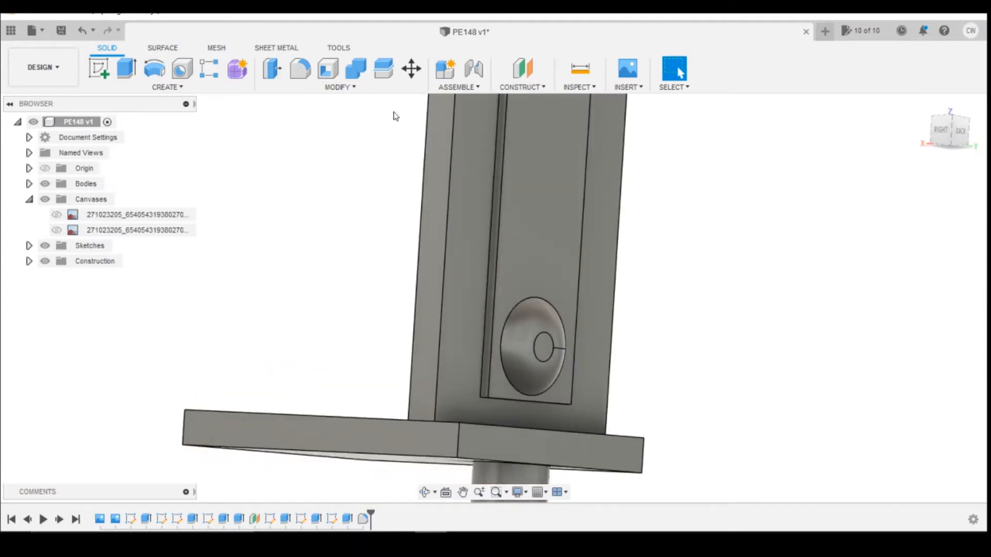
left_click(209, 69)
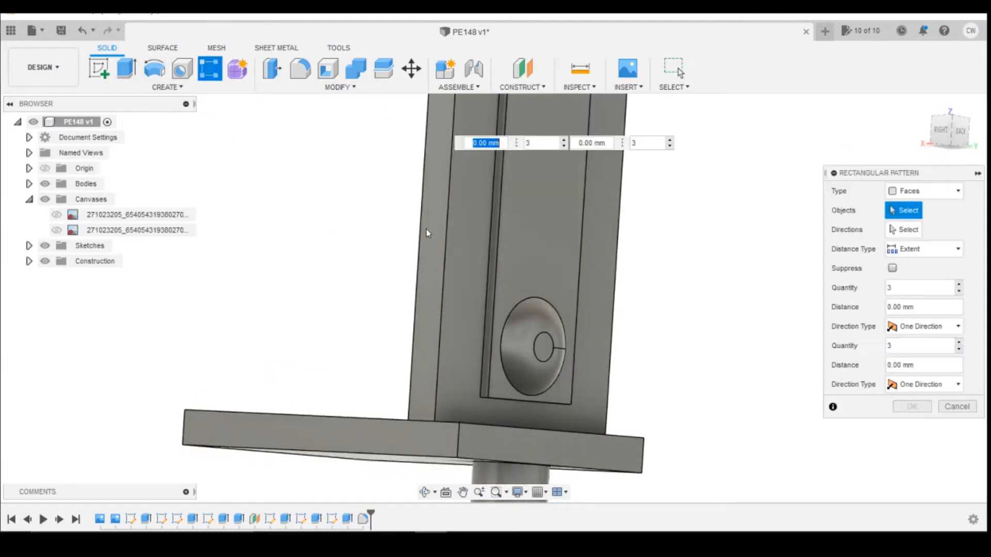
left_click(924, 191)
left_click(909, 229)
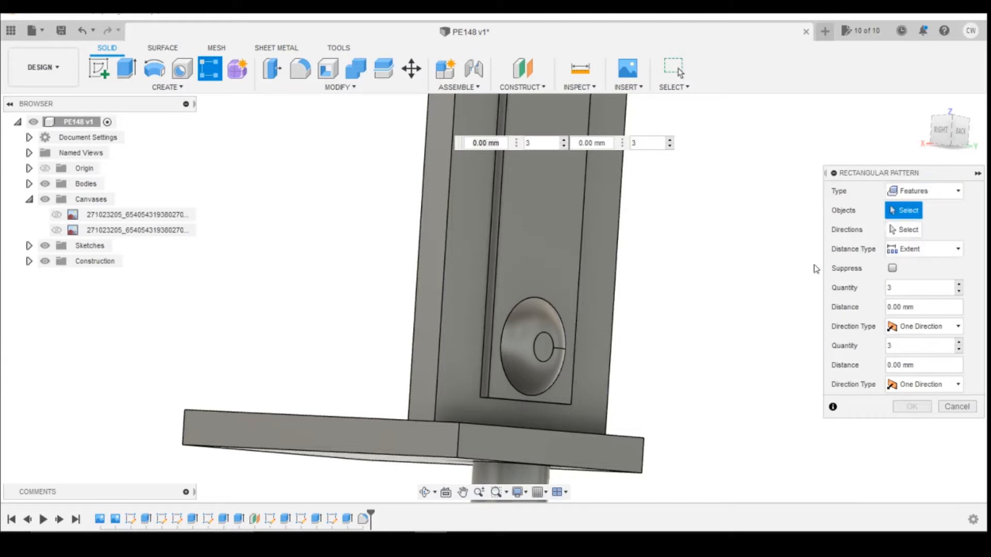
left_click(344, 520)
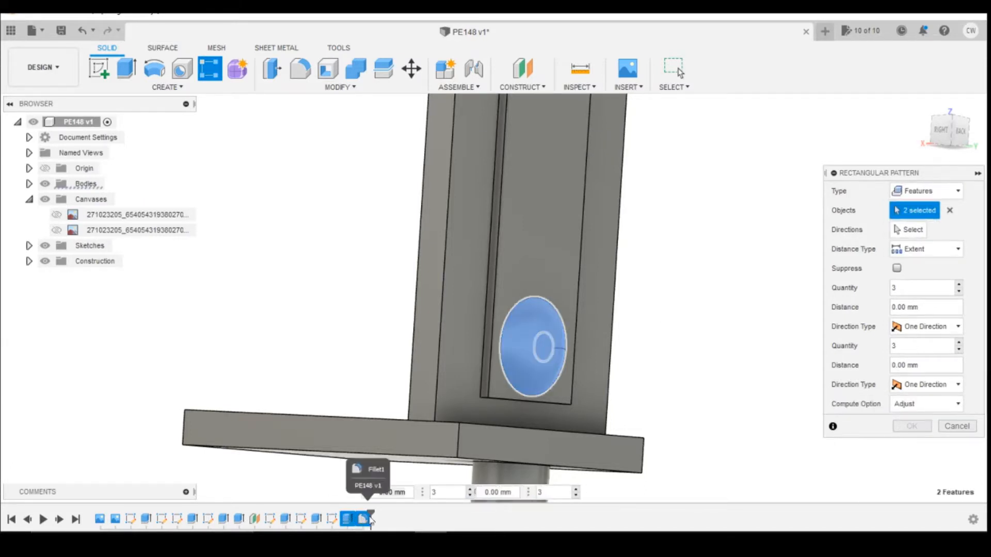
Use the raised rectangle's long vertical edge as the pattern direction and show both reference canvases.
left_click(908, 230)
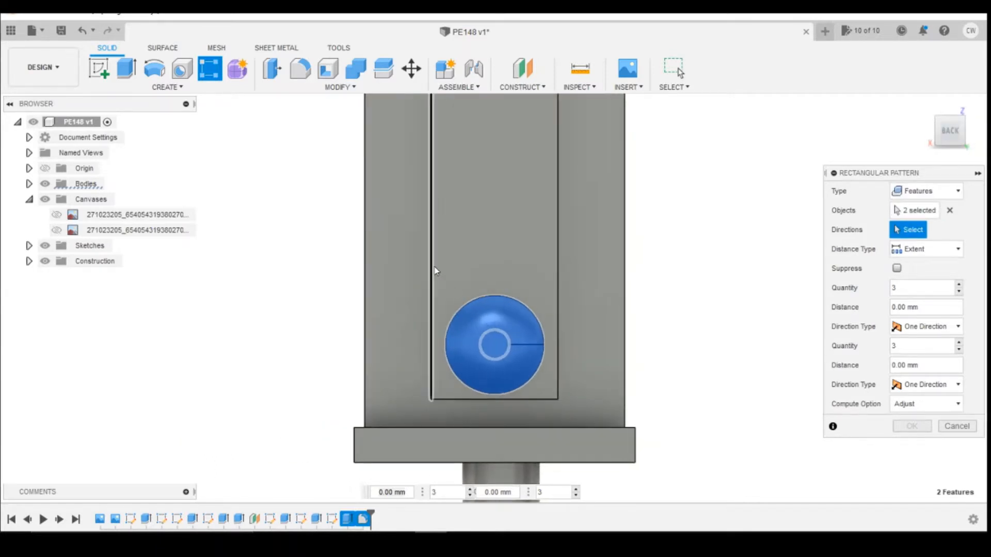
left_click(434, 270)
scroll(388, 336, "down", 3)
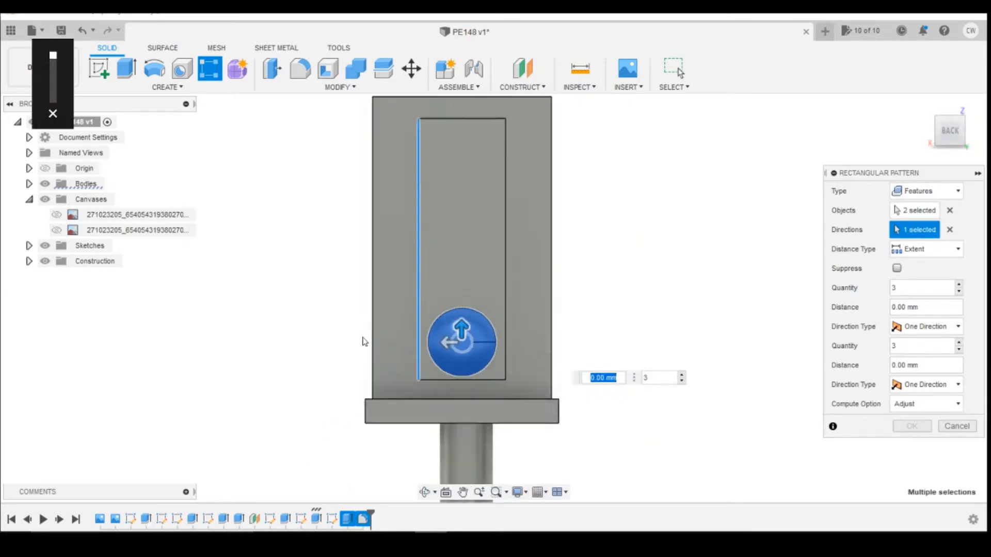
left_click(57, 230)
left_click(57, 215)
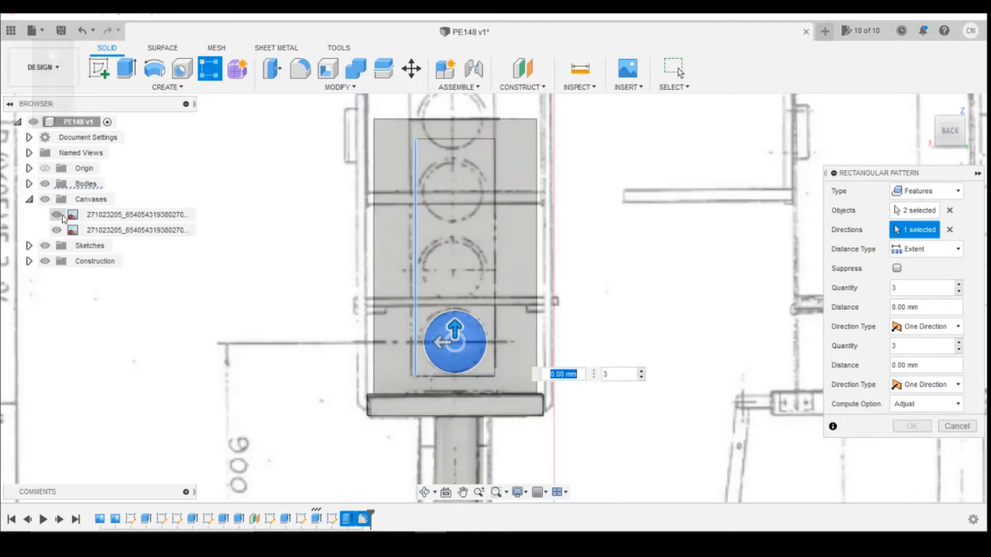
Space three lamps upward over a 3.40 mm extent to match the canvas and accept the pattern.
left_click_drag(462, 322, 455, 174)
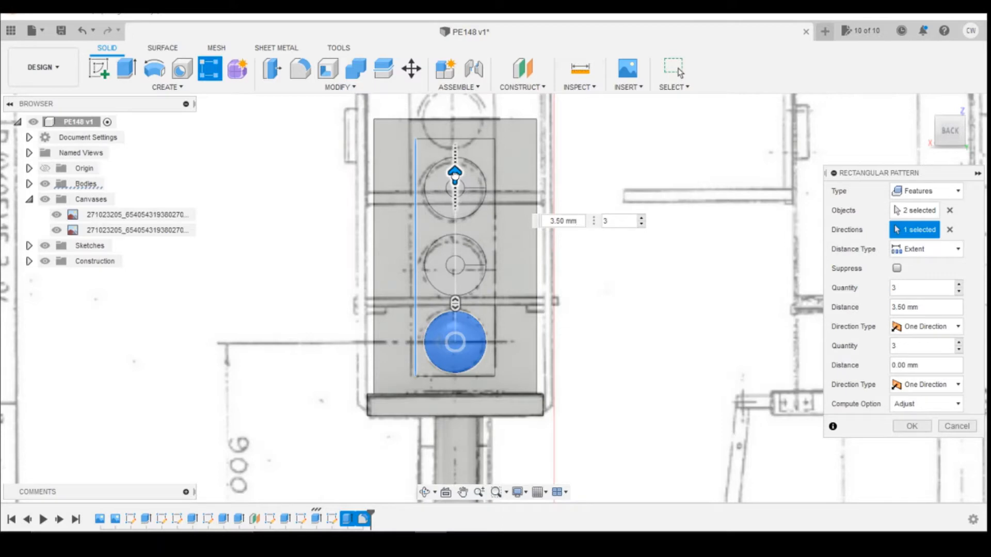
scroll(455, 178, "up", 3)
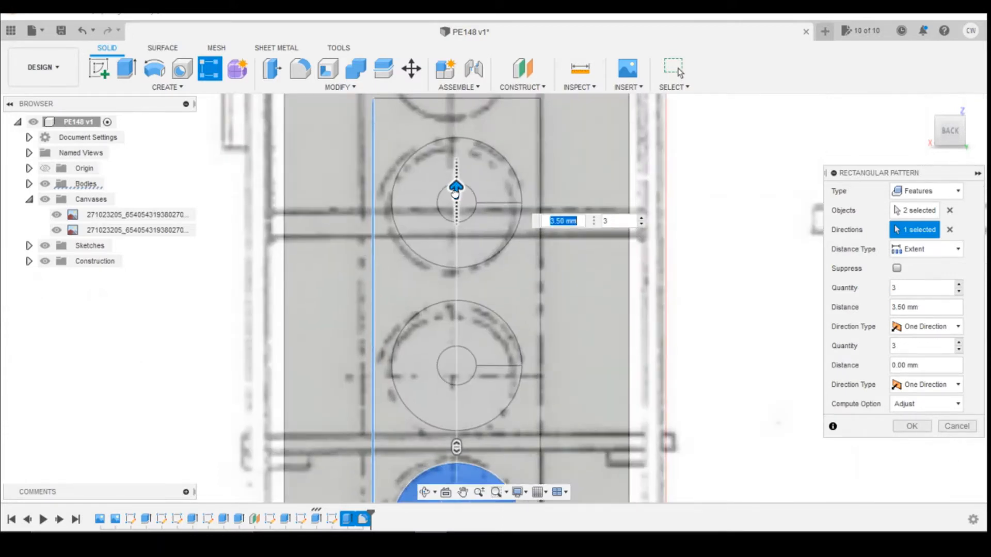
left_click_drag(455, 195, 456, 199)
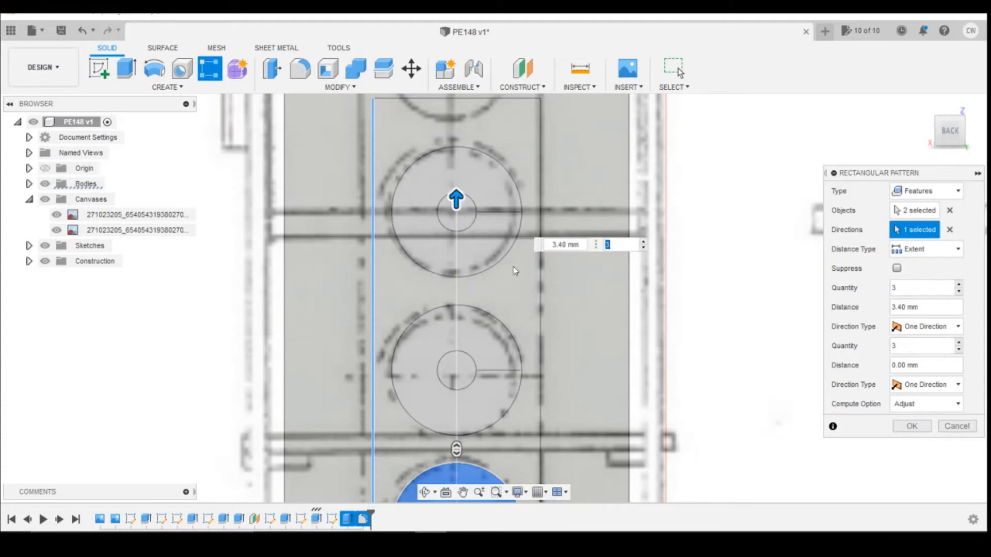
scroll(593, 278, "down", 3)
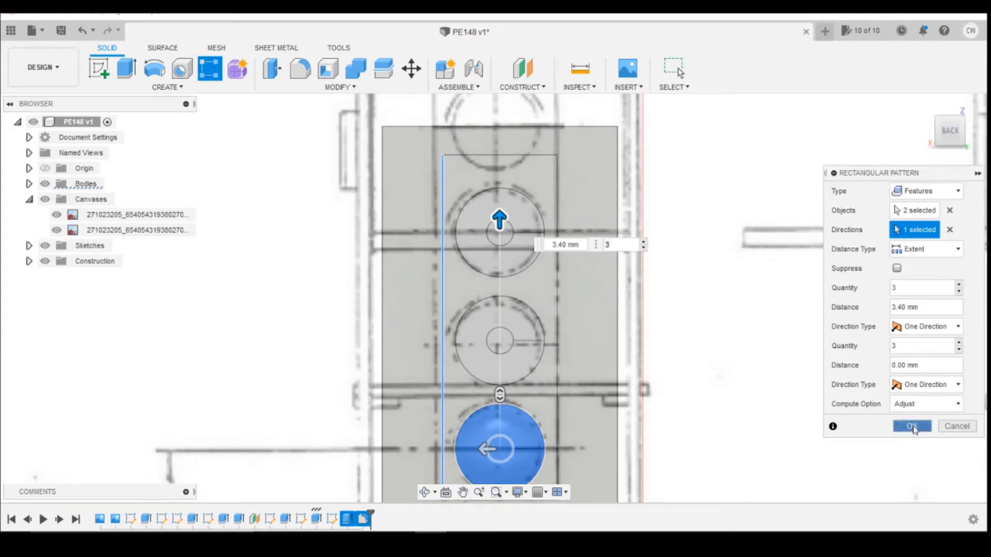
left_click(912, 427)
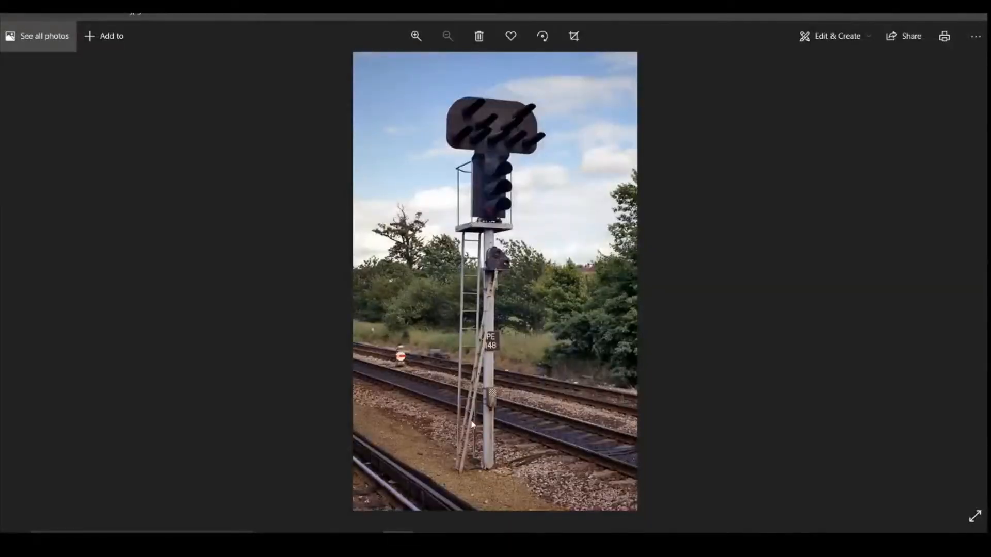
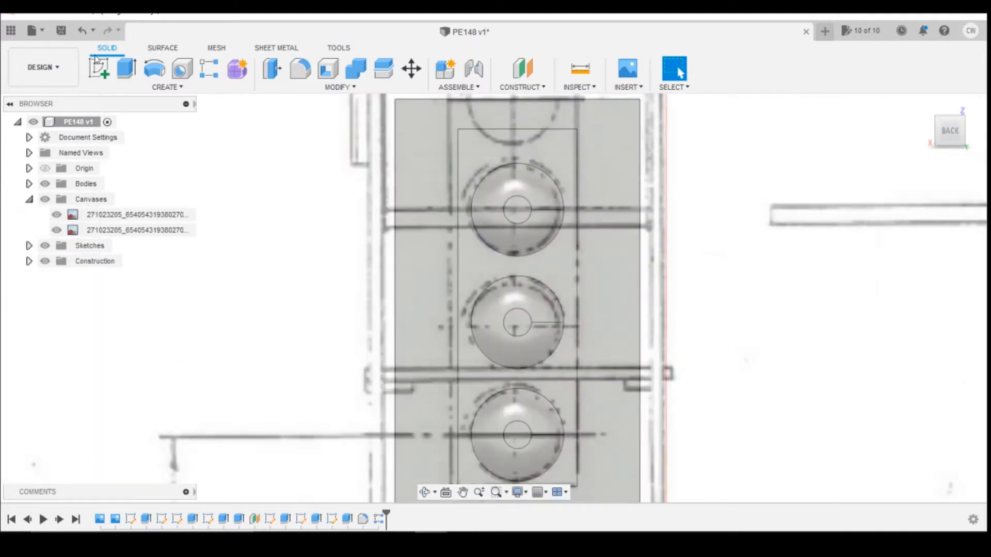
Sketch on the raised rectangle's face and offset the lowest lamp's outer circle 0.05 mm outward.
left_click(96, 60)
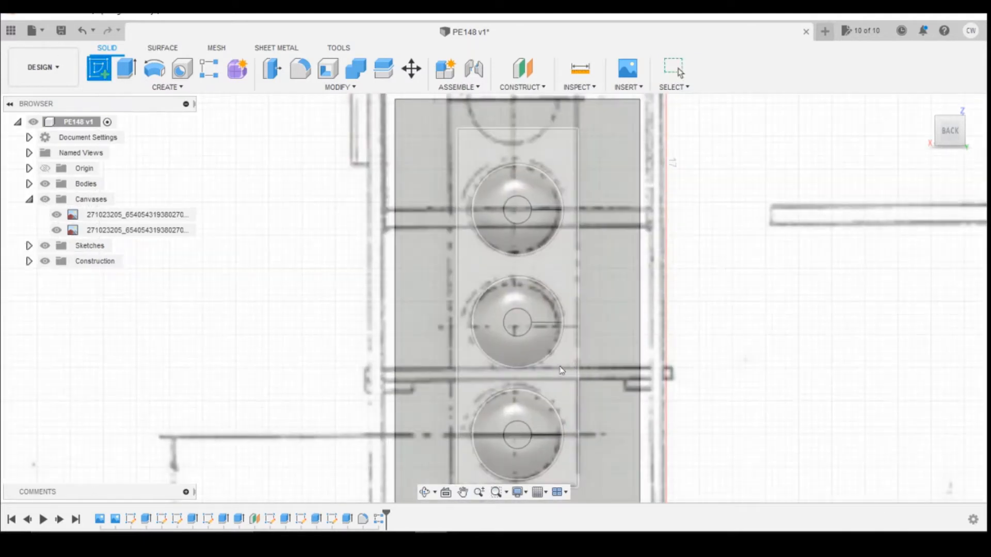
left_click(566, 379)
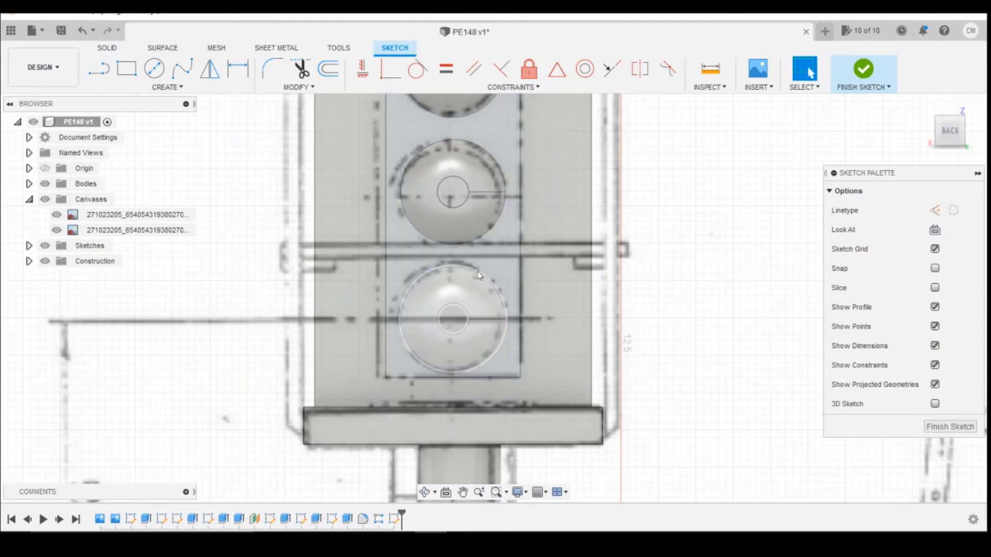
key("o")
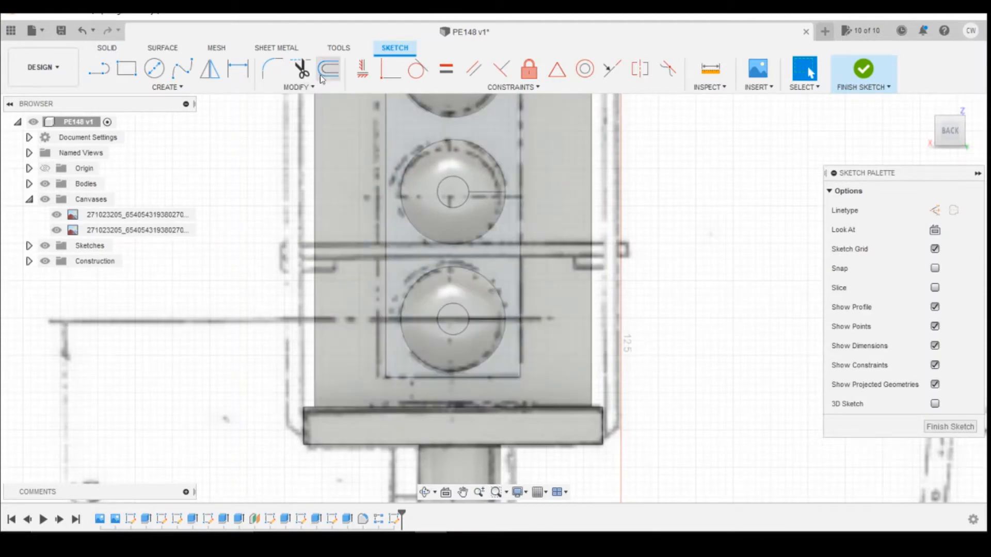
left_click(474, 274)
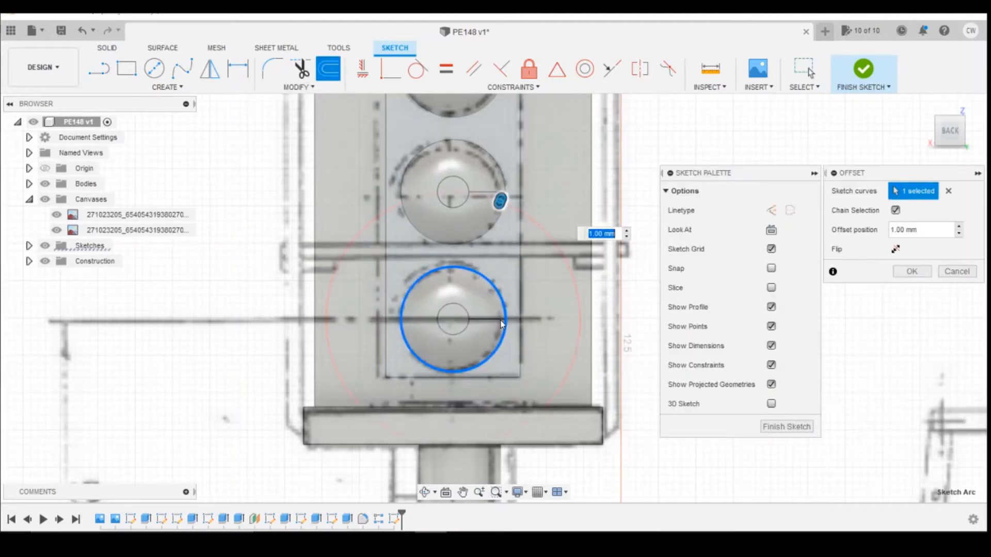
left_click_drag(487, 228, 474, 266)
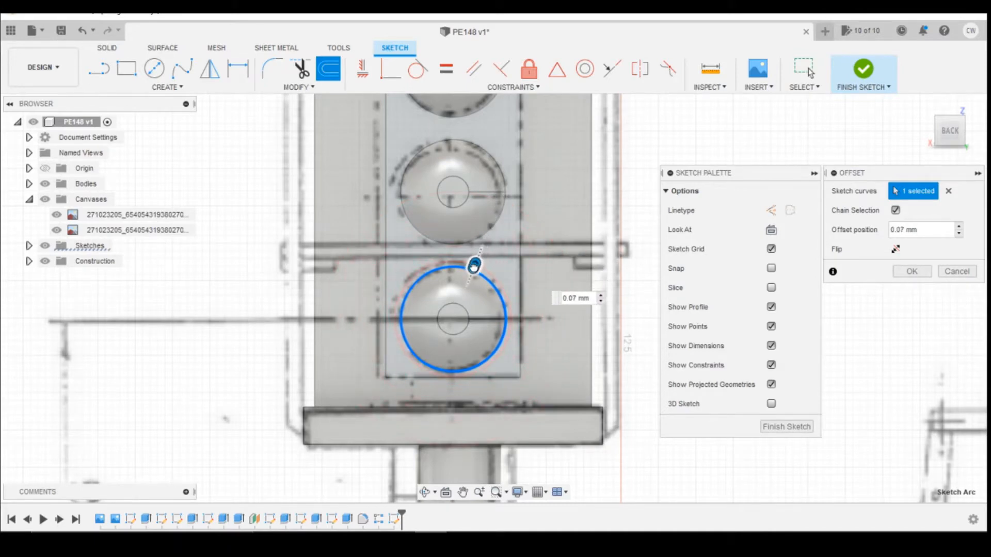
type("0.05")
key("Return")
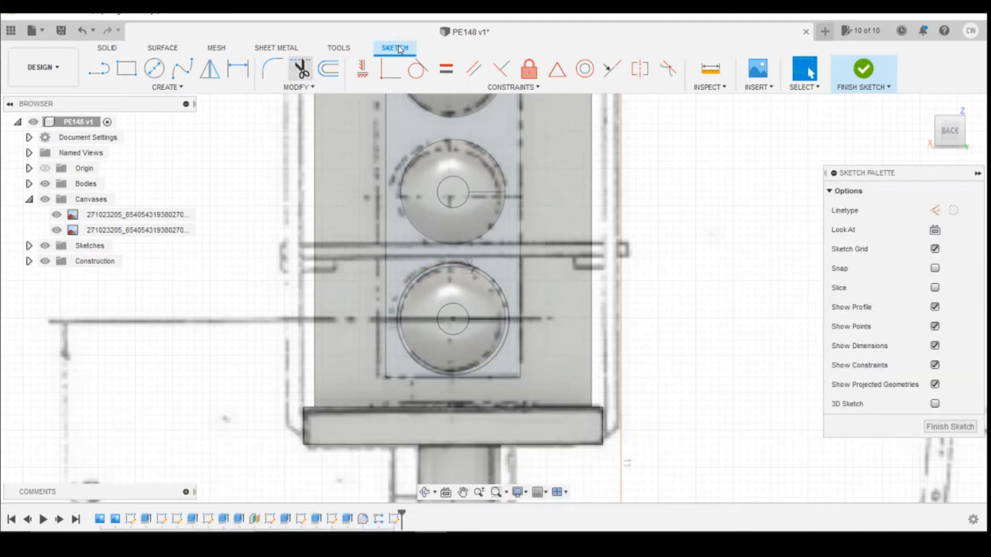
Offset the lowest lamp's outline circle 0.19 mm outward to form the outer edge of the hood ring.
left_click(329, 68)
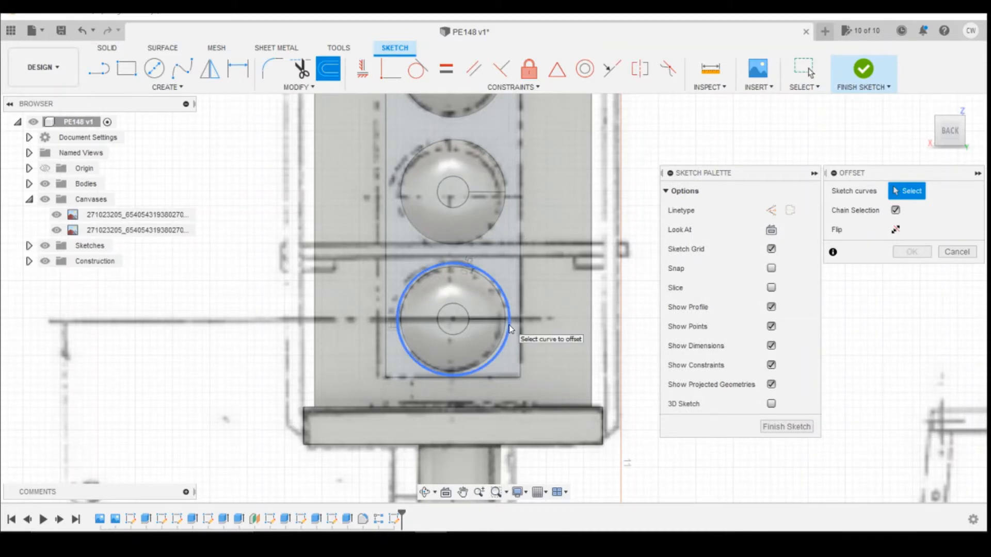
left_click(492, 288)
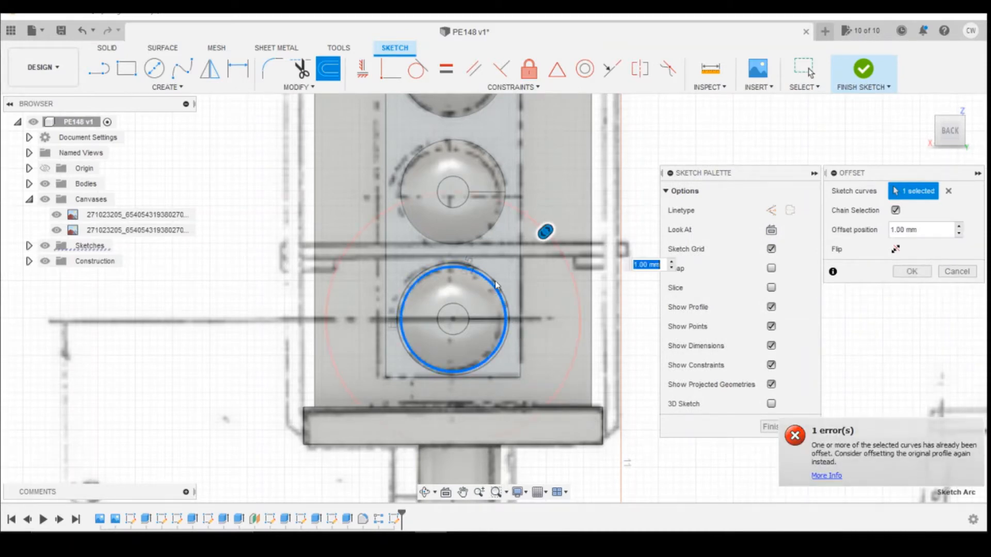
left_click_drag(500, 247, 490, 256)
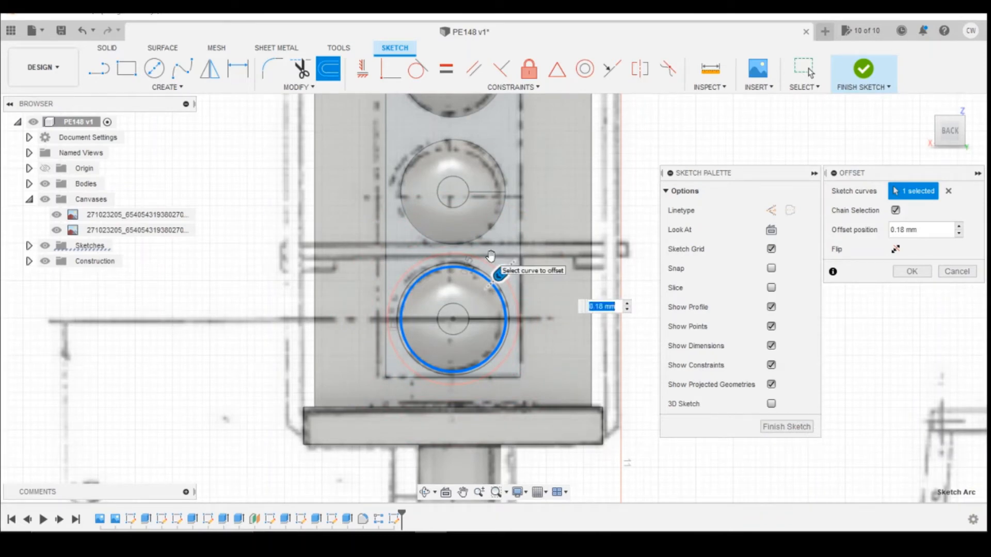
type("0.2")
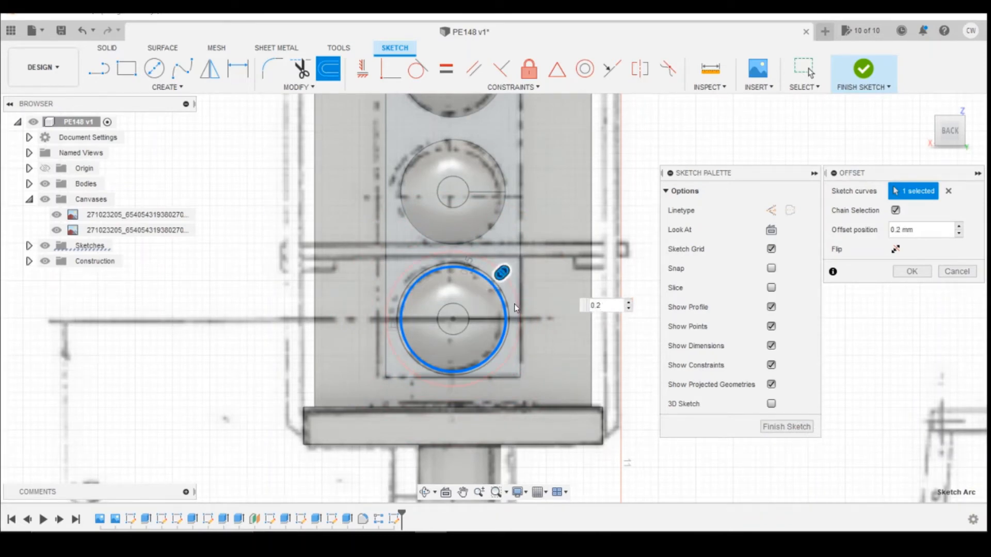
scroll(527, 341, "up", 4)
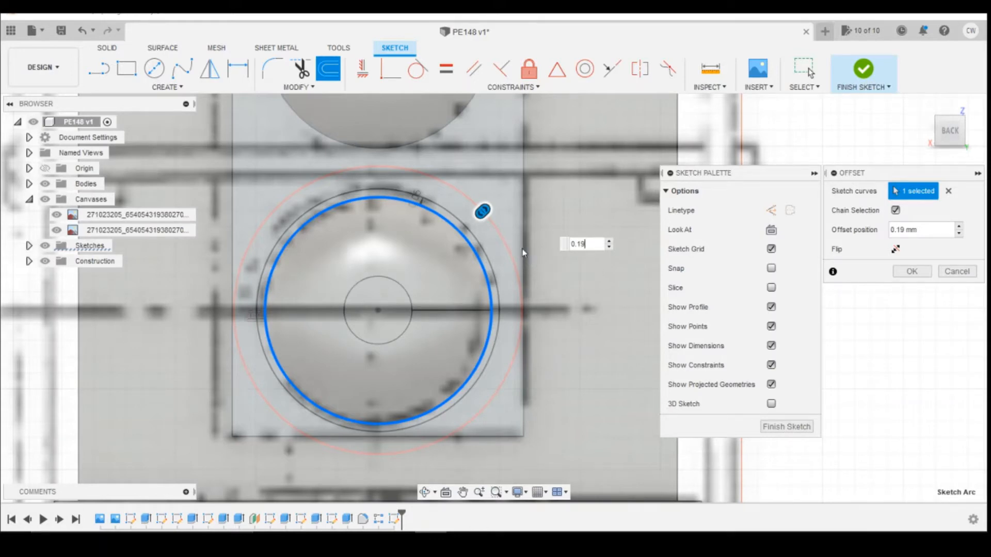
left_click(911, 272)
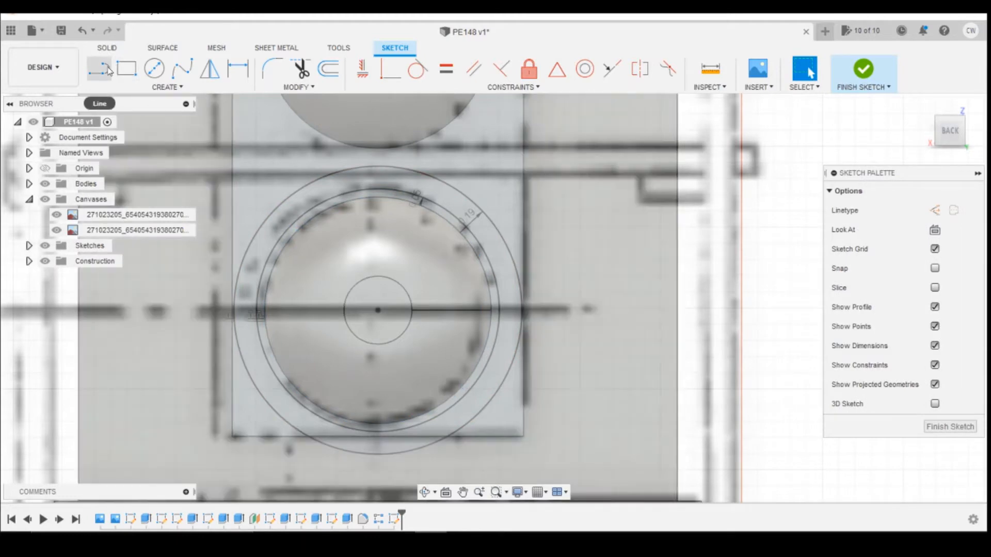
Draw horizontal lines from the lowest lamp's centre to both sides of the outer offset circle, splitting the ring in half.
left_click(98, 69)
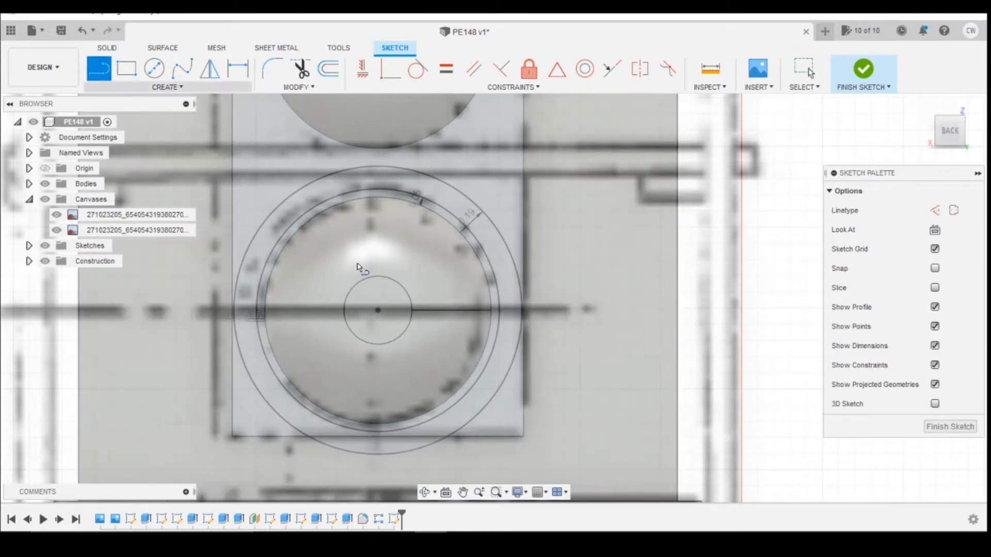
left_click(377, 311)
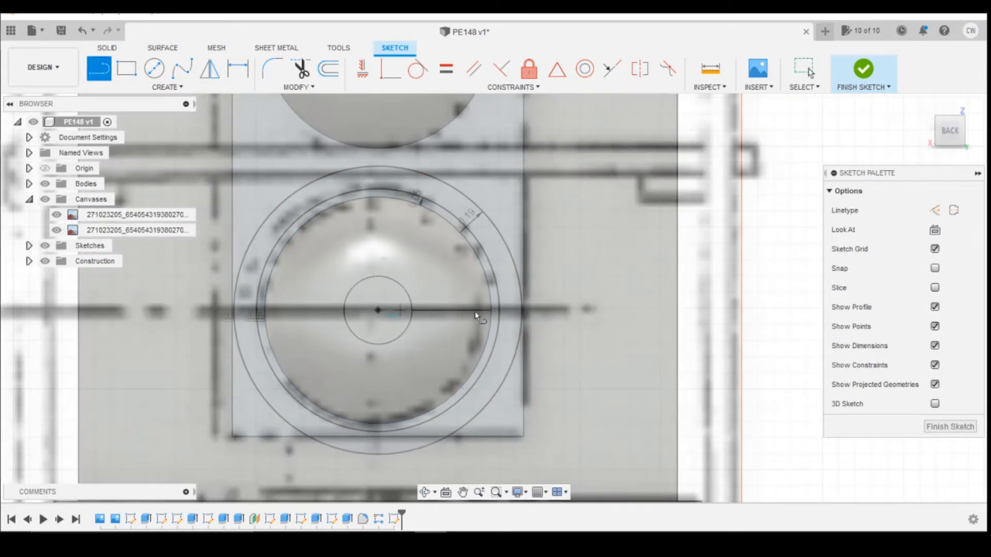
left_click(523, 310)
left_click(377, 311)
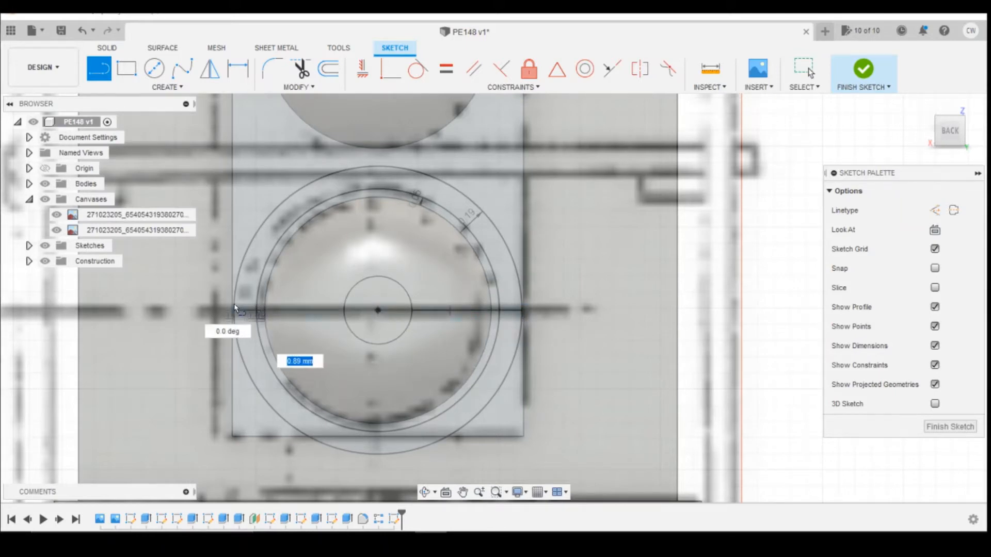
scroll(236, 310, "up", 3)
scroll(236, 311, "up", 2)
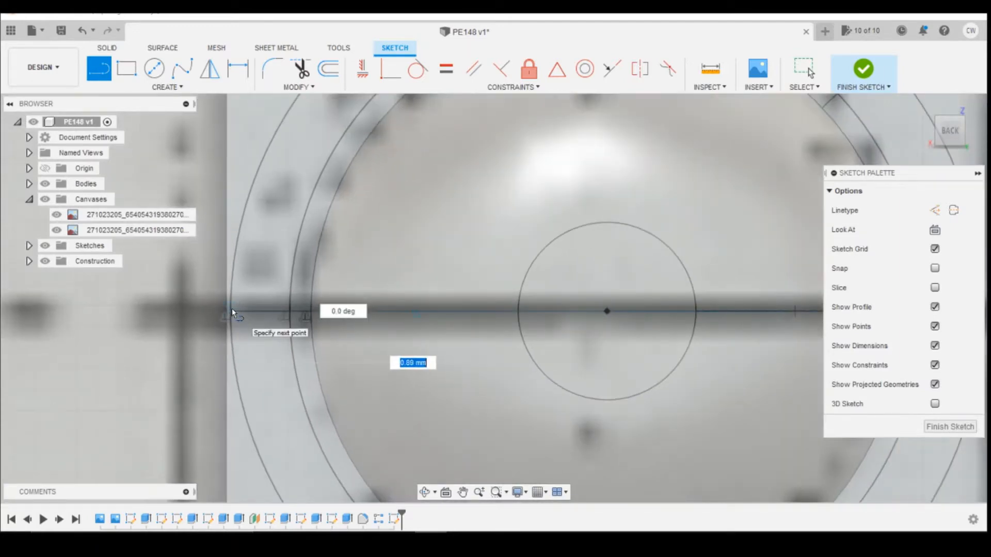
left_click(231, 308)
scroll(354, 315, "down", 4)
scroll(540, 267, "down", 2)
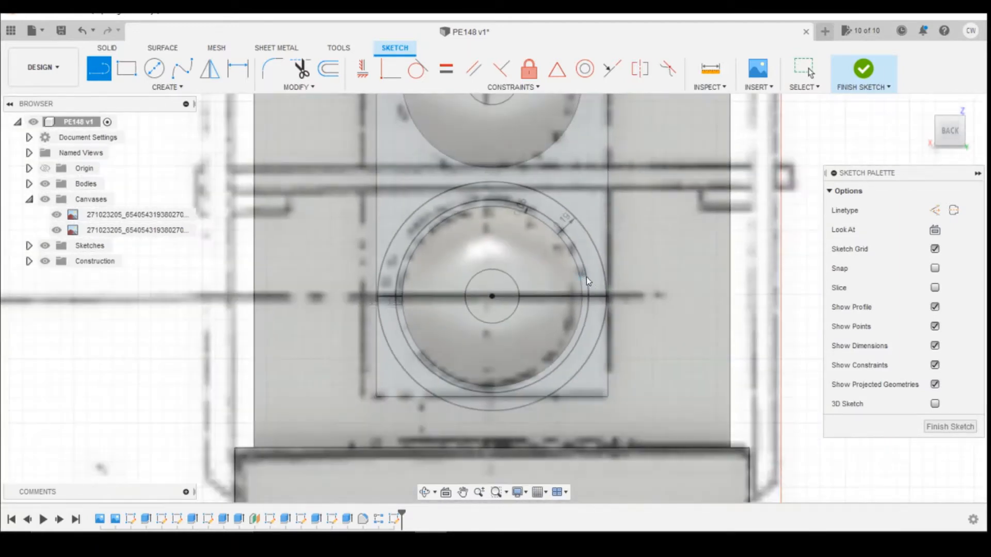
key("Escape")
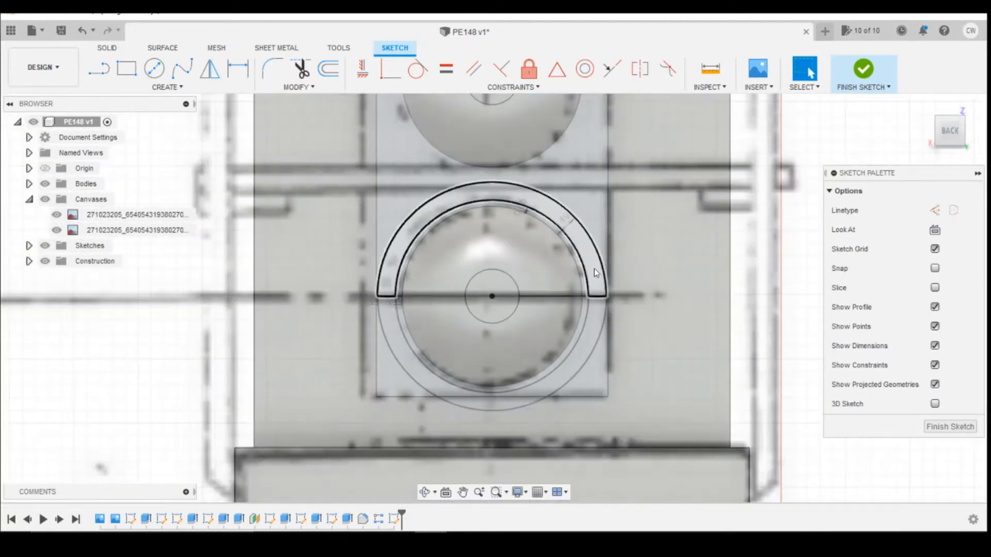
Extrude the upper half of the ring between the two offset circles 2.00 mm outward as a join.
left_click(533, 201)
right_click(533, 202)
left_click(531, 257)
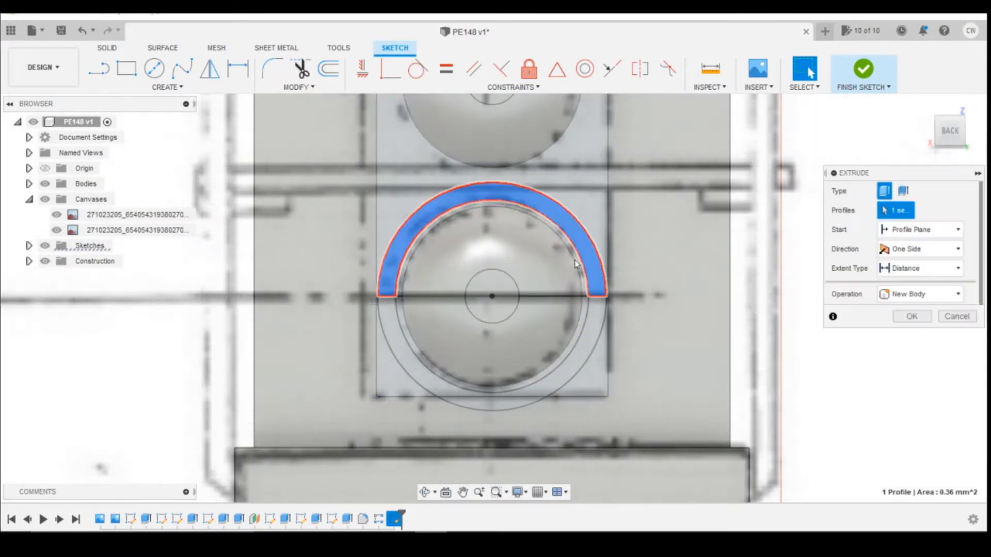
left_click_drag(950, 133, 914, 135)
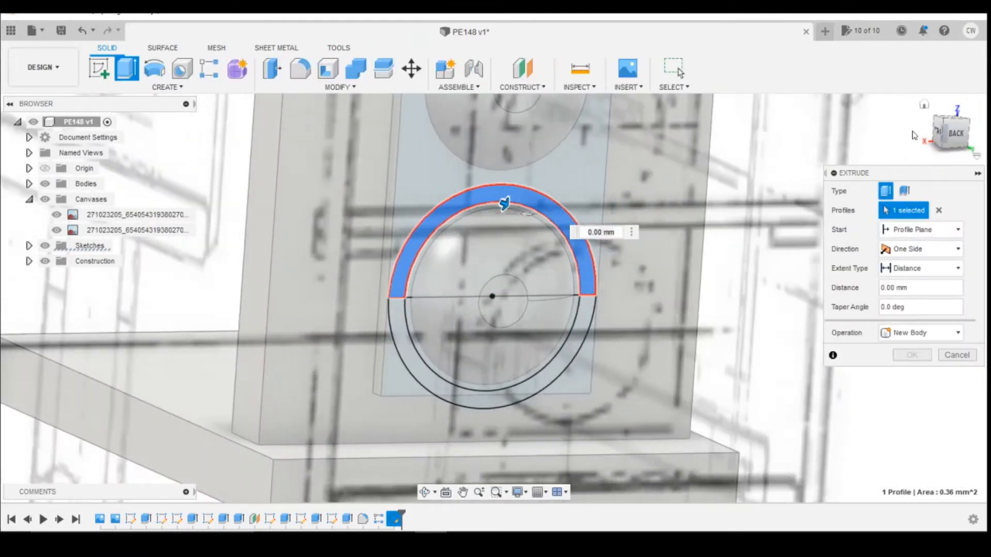
left_click(938, 131)
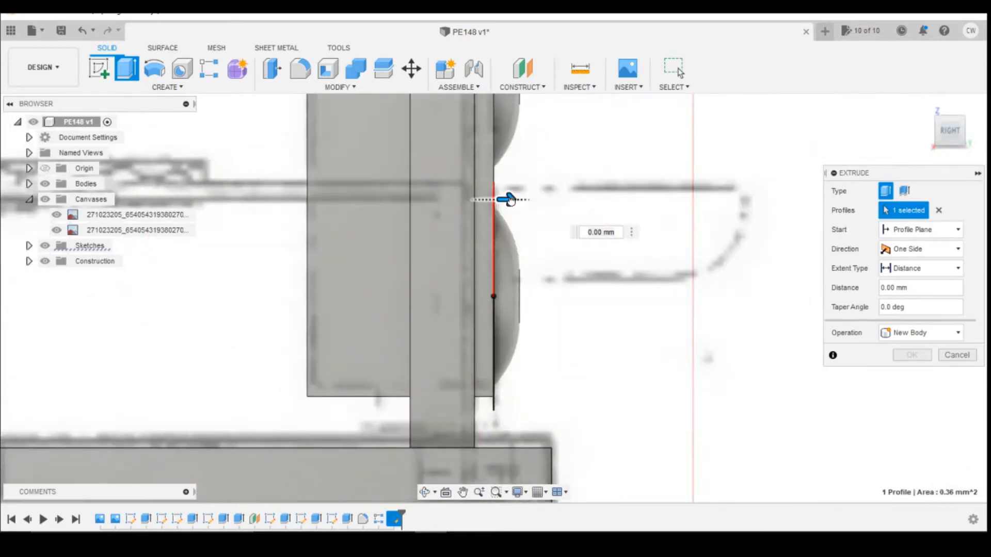
left_click_drag(508, 199, 765, 194)
scroll(751, 201, "up", 3)
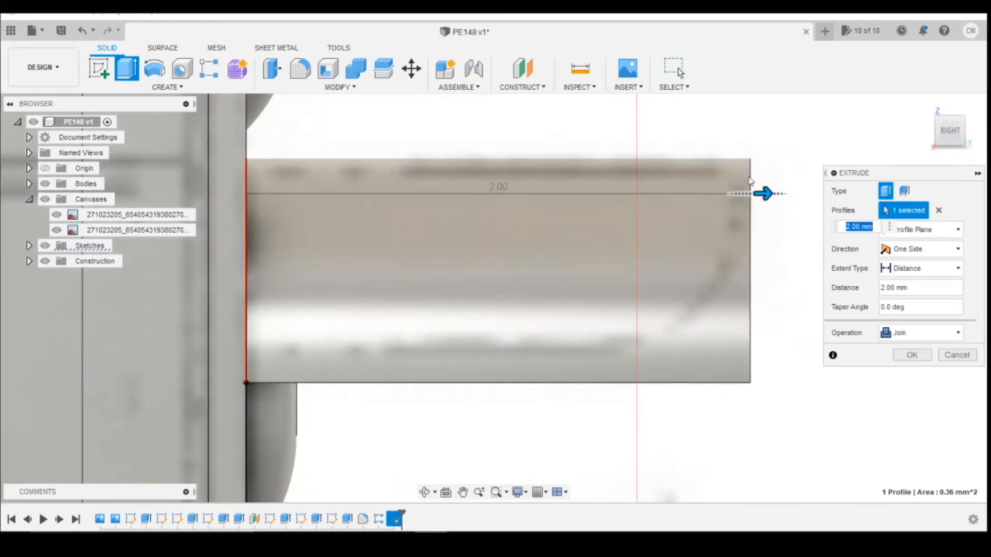
left_click(923, 358)
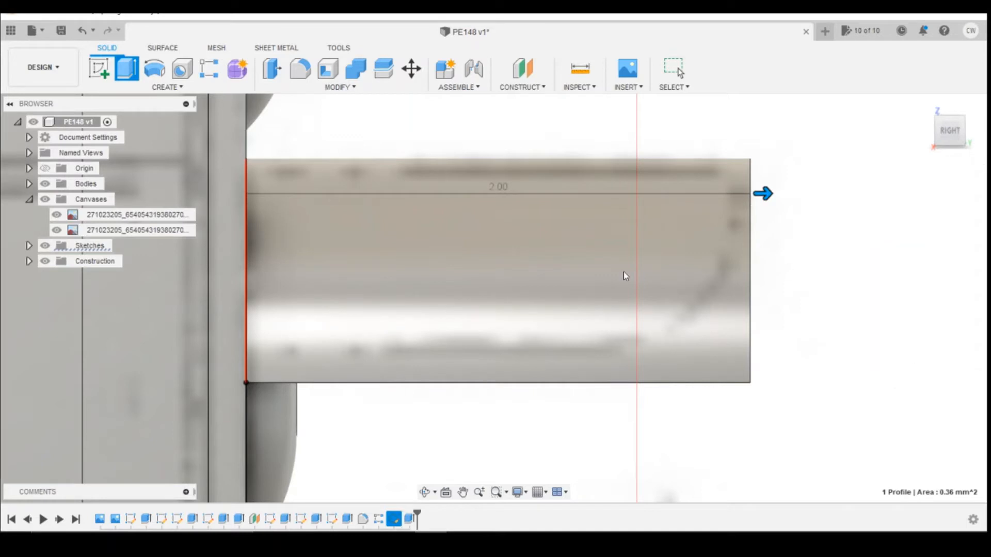
Sketch on the backplate's narrow side face and project the lamp hood's front and lower edges into it.
scroll(623, 271, "down", 5)
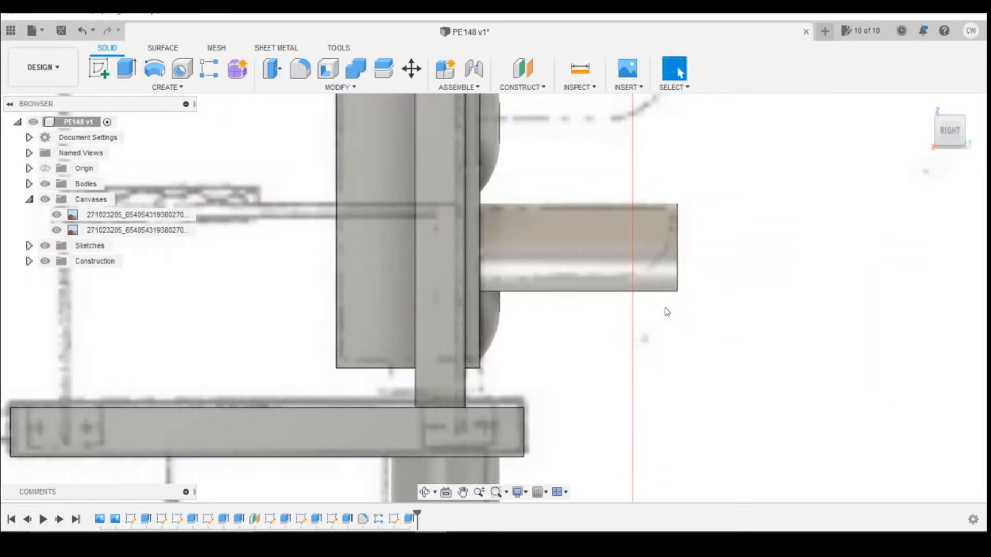
left_click(97, 74)
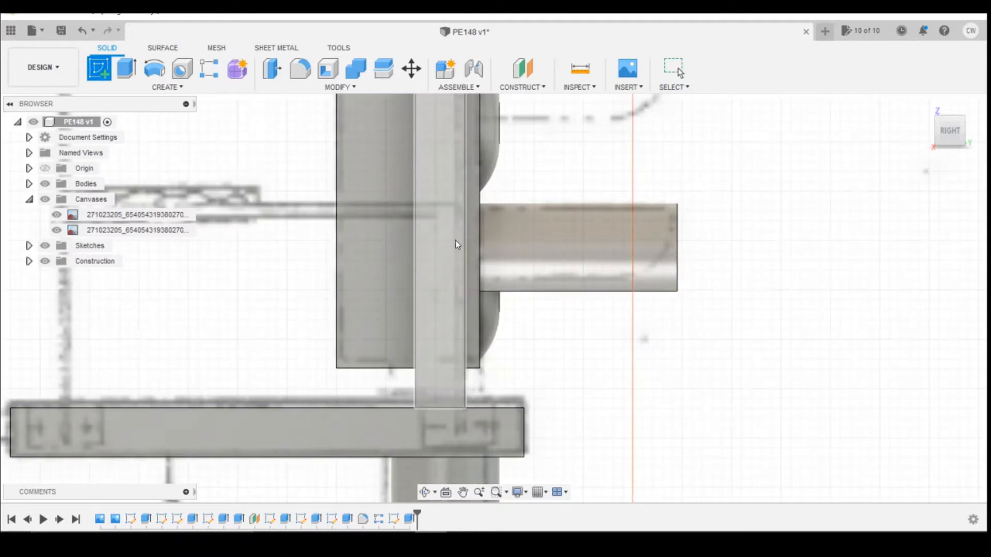
scroll(442, 228, "down", 5)
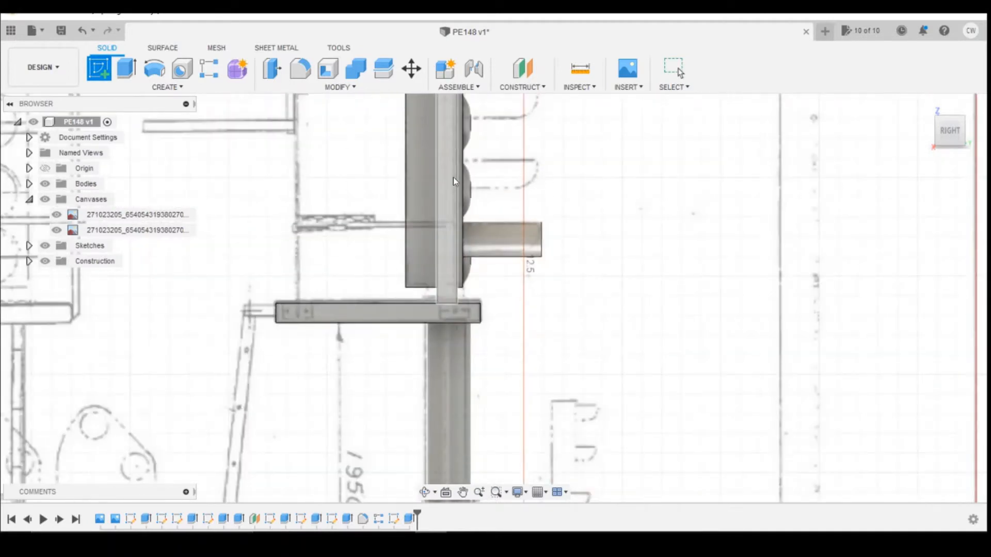
left_click(522, 254)
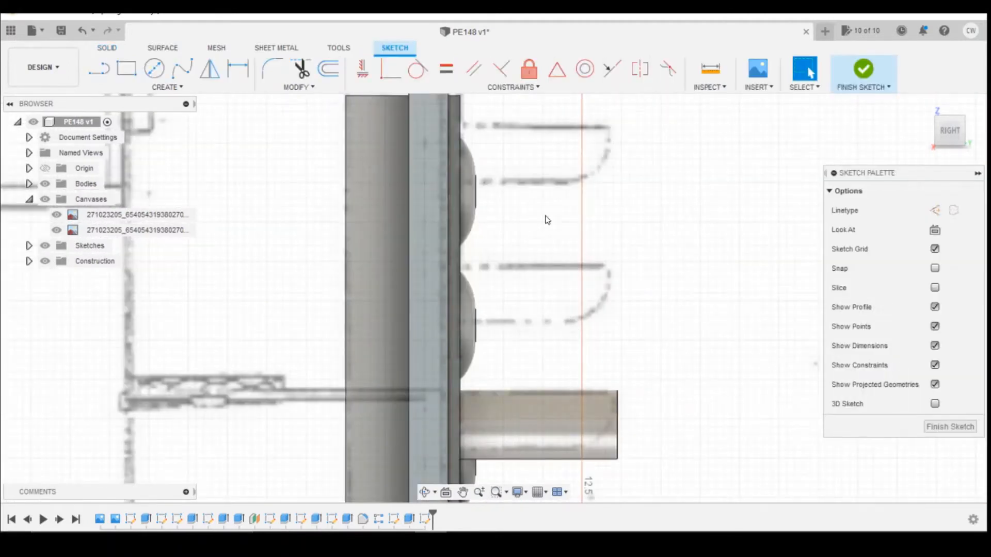
key("p")
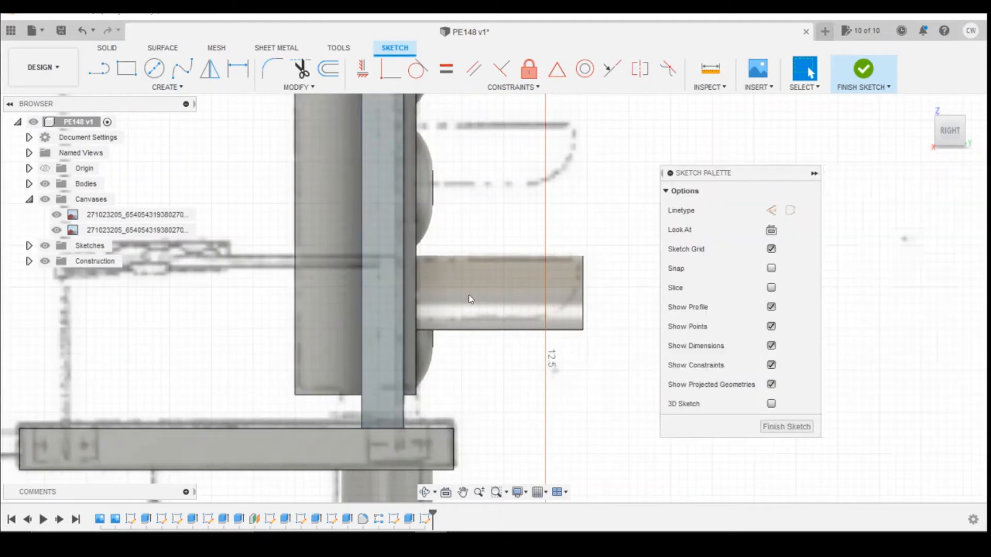
left_click(583, 279)
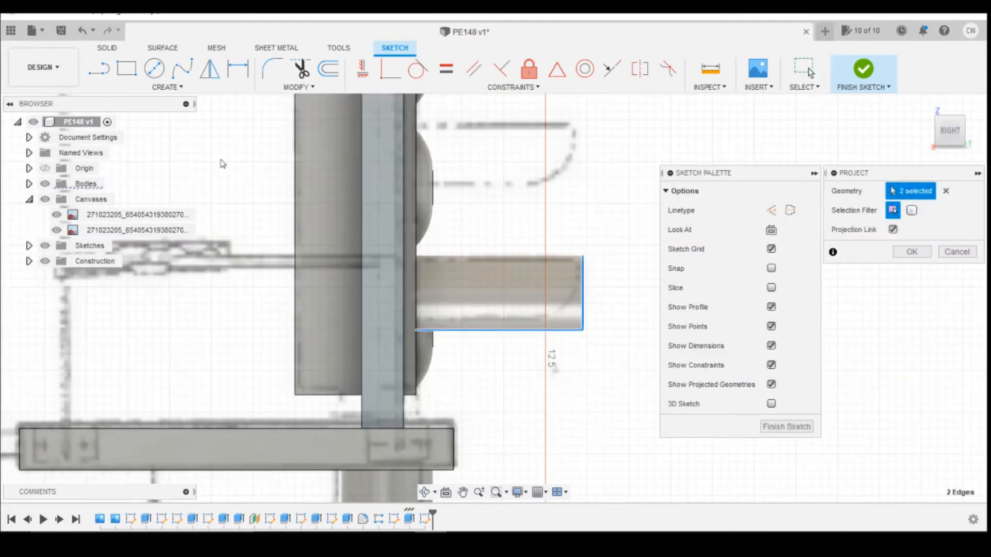
Trace sketch lines over the projected front and lower edges of the lamp hood.
left_click(273, 70)
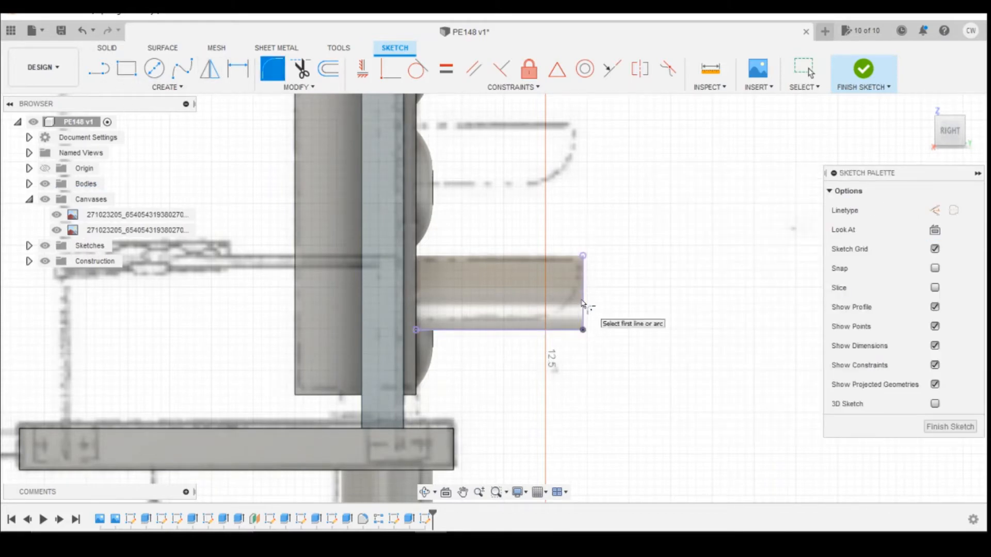
key("Escape")
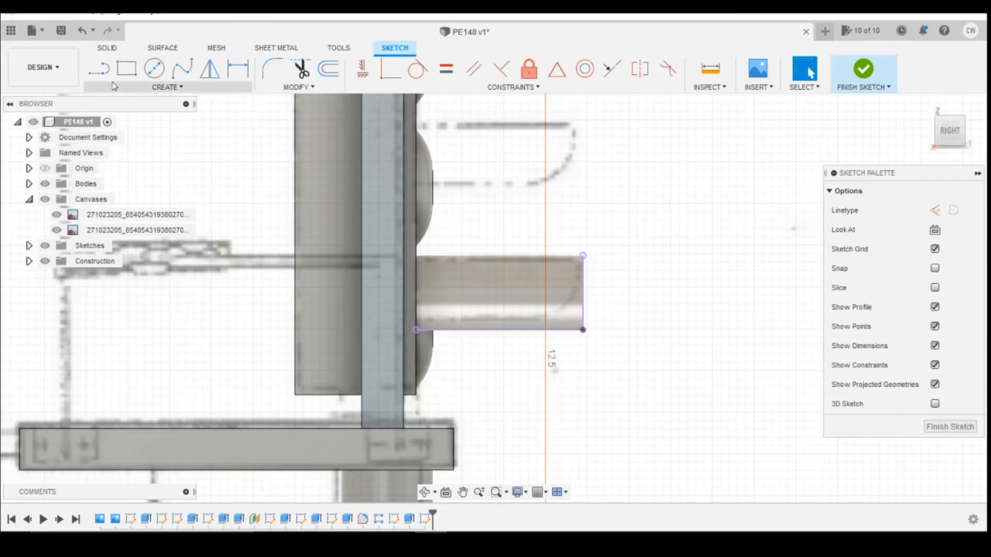
left_click(110, 73)
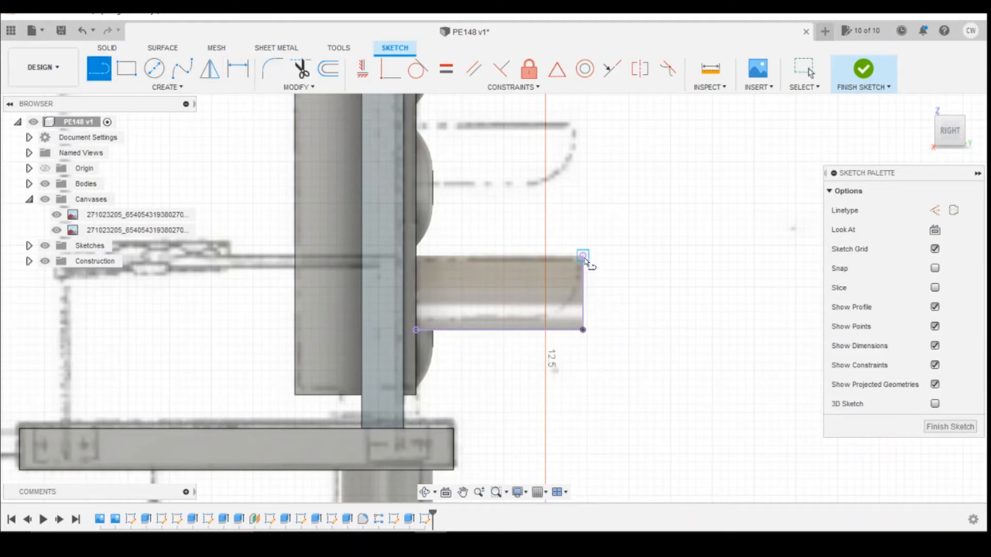
left_click(583, 256)
left_click(582, 329)
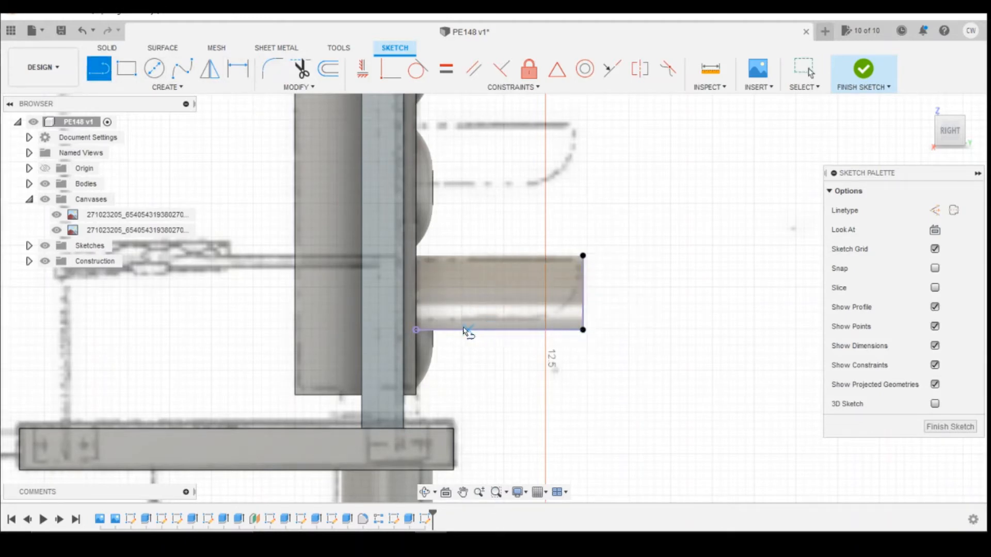
left_click(421, 330)
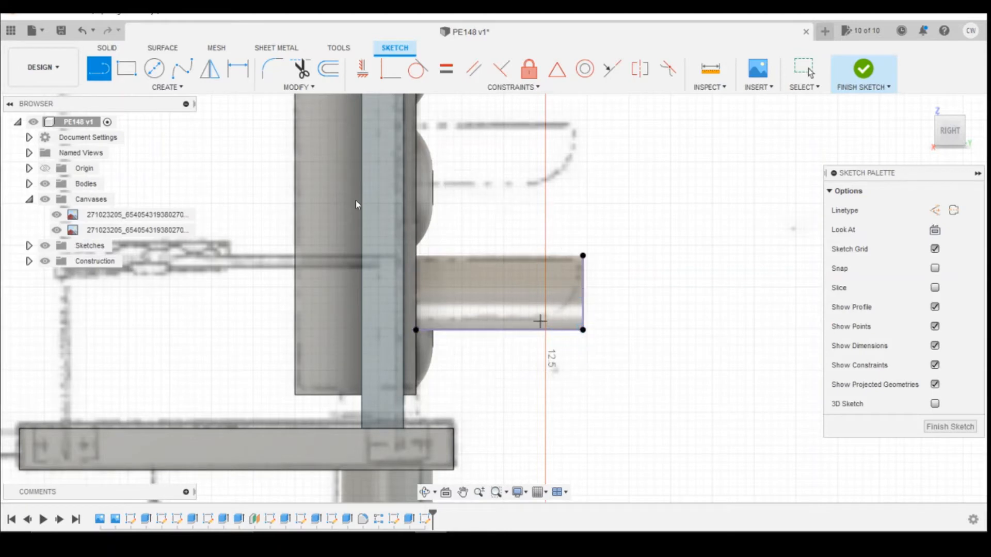
Round the lower outer corner of the hood side sketch with a 0.80 mm fillet and finish the sketch.
key("Escape")
left_click(272, 68)
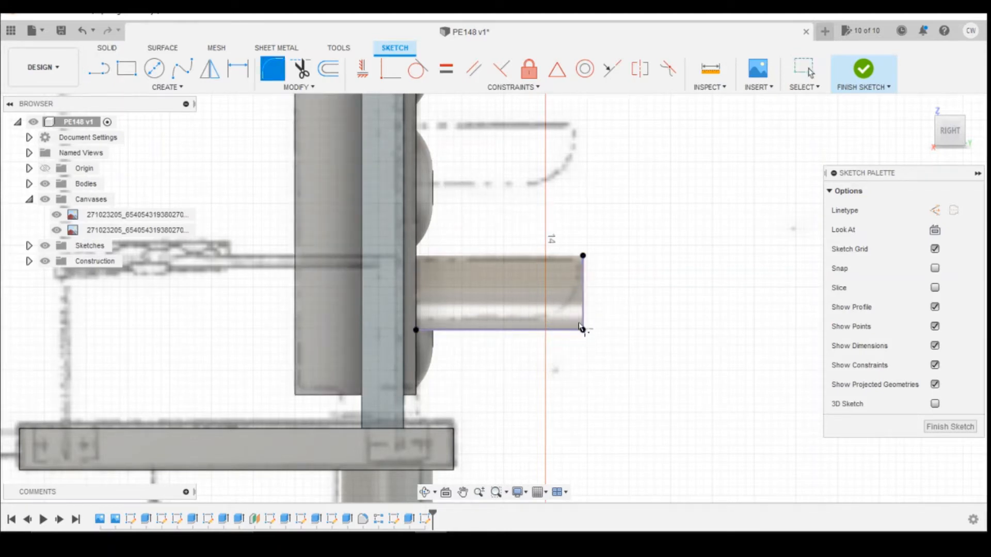
left_click(583, 318)
left_click(573, 329)
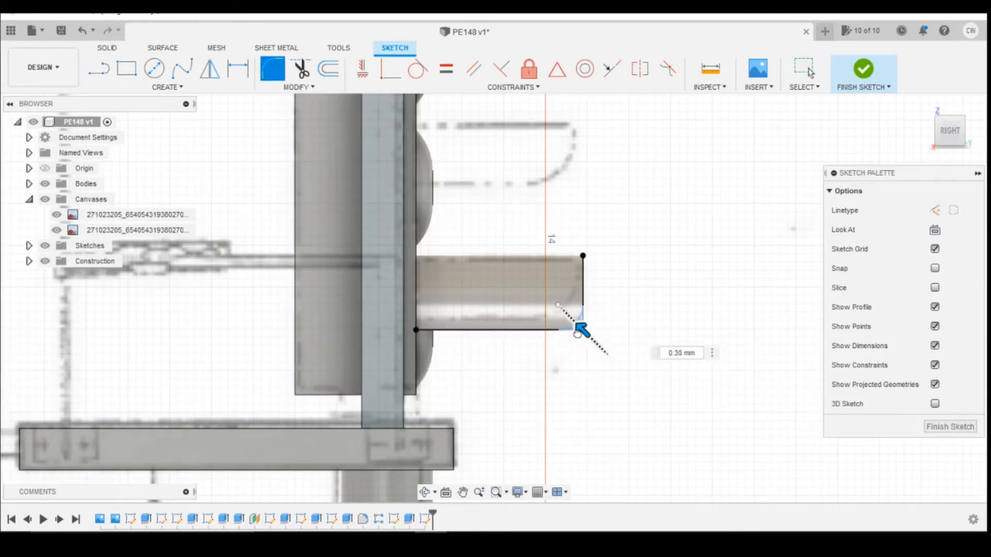
left_click_drag(577, 333, 567, 326)
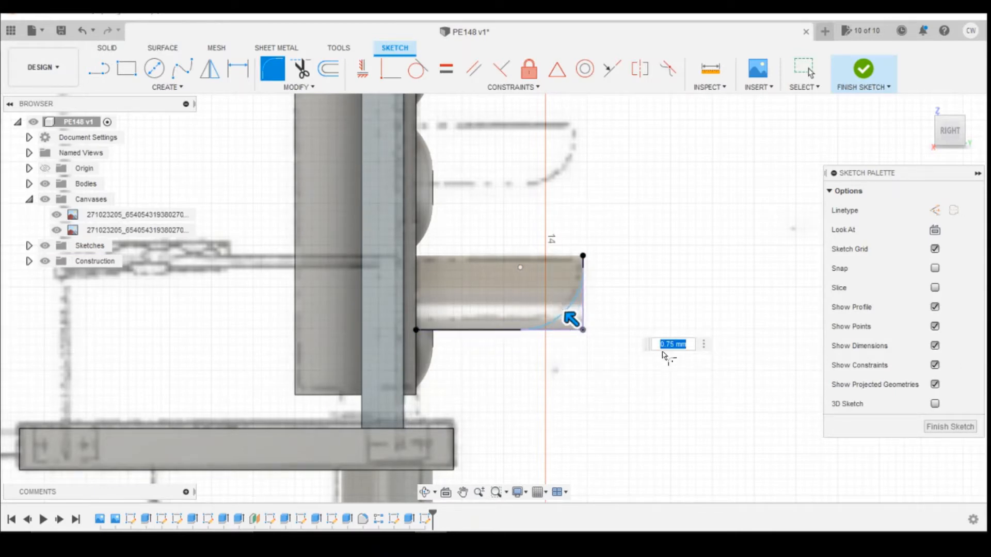
left_click_drag(571, 318, 570, 317)
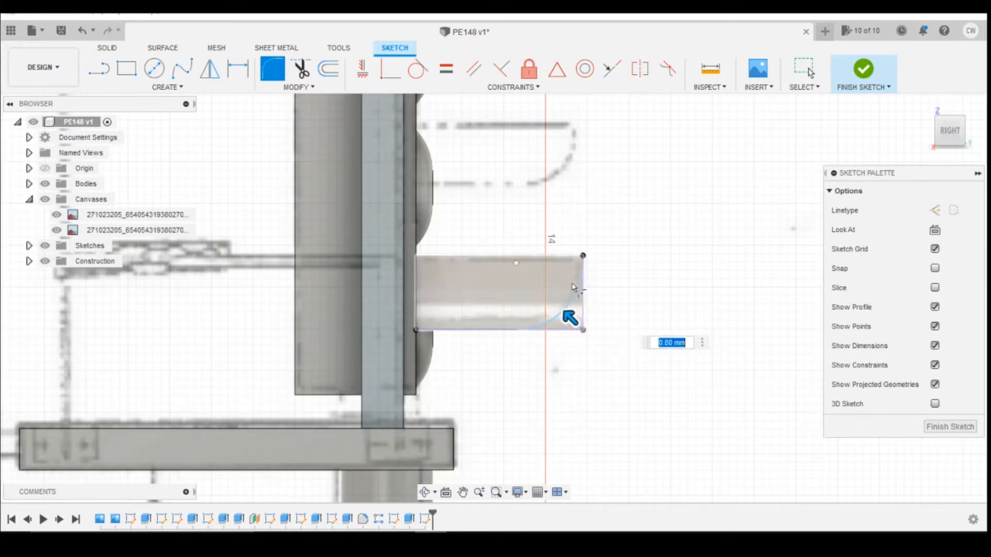
left_click(936, 431)
Extrude the curved corner profile -3.30 mm as a cut through the lamp hood.
scroll(580, 346, "up", 3)
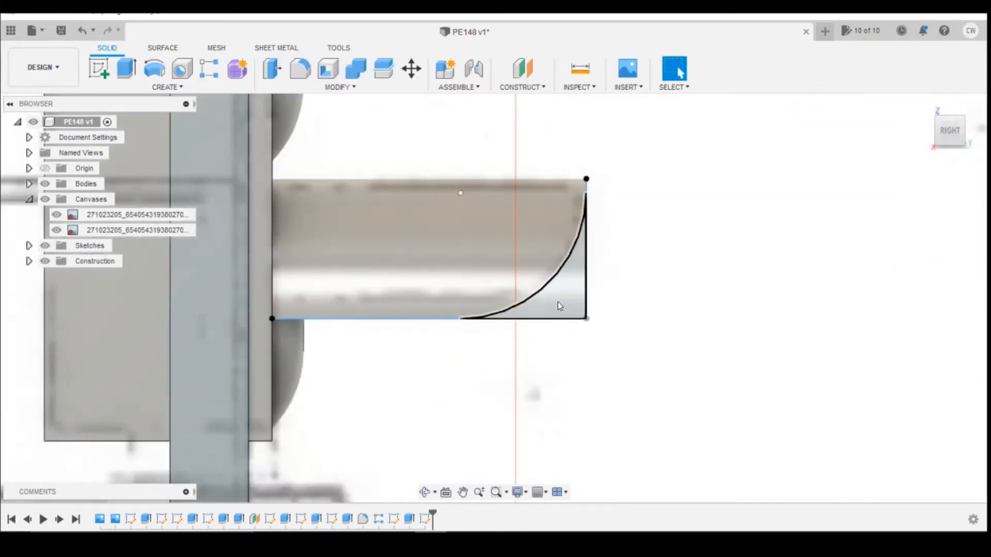
left_click(559, 308)
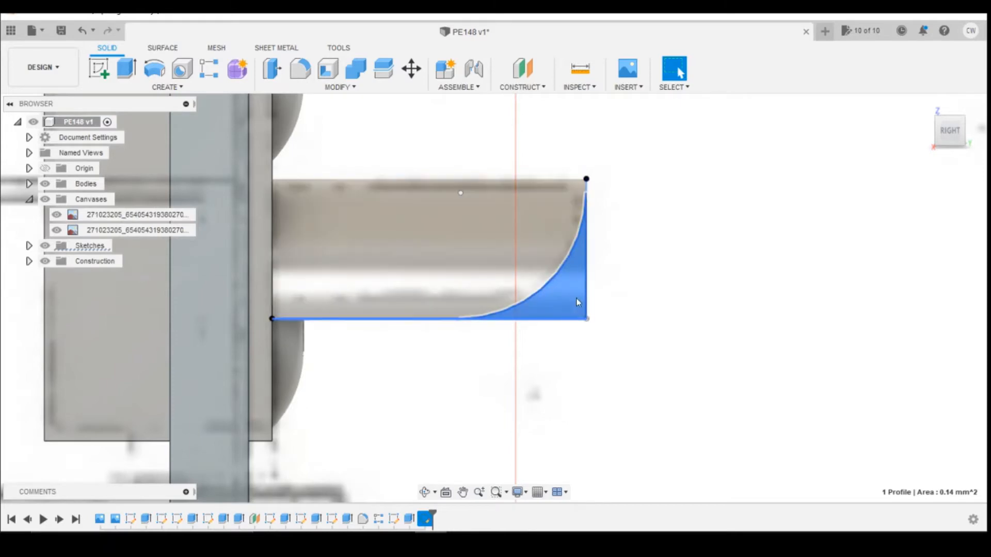
right_click(562, 309)
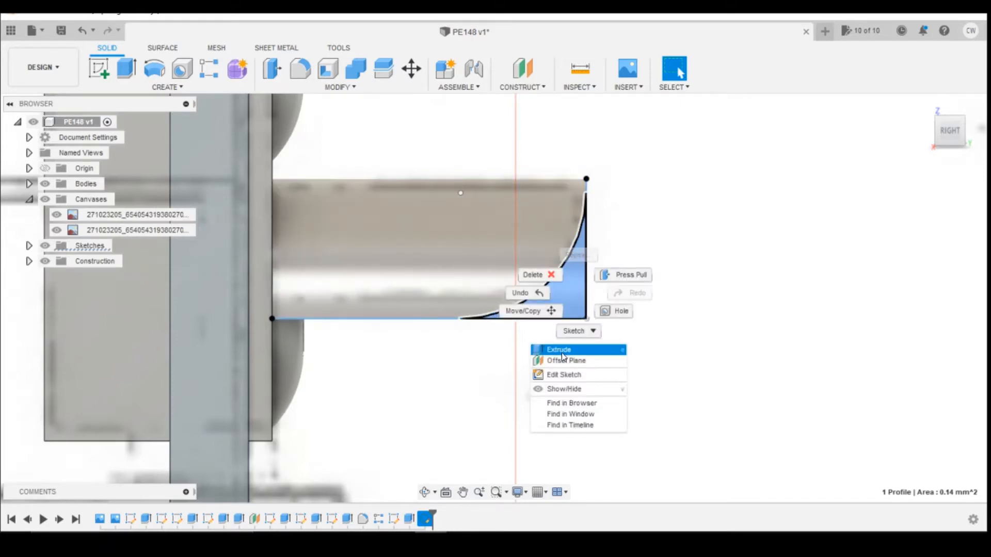
left_click(554, 347)
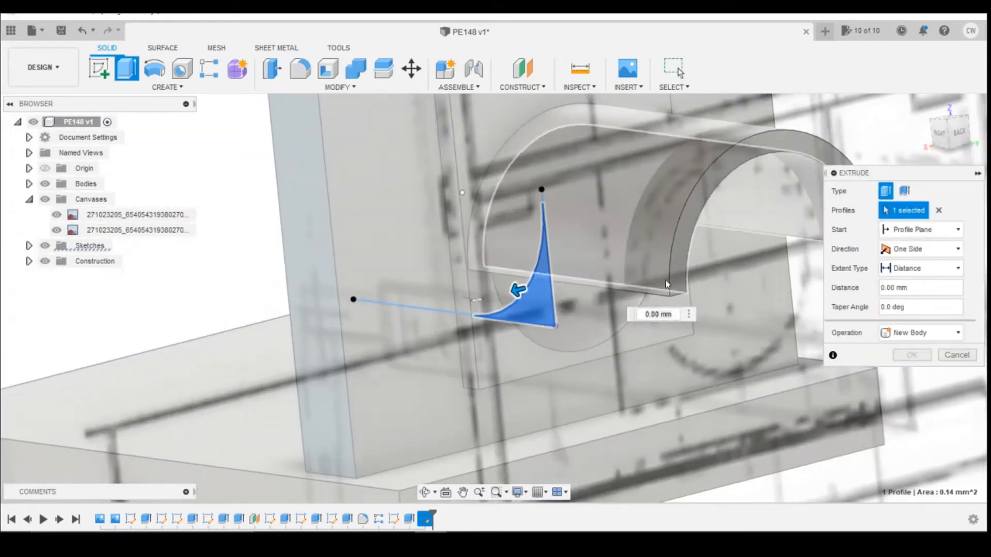
left_click_drag(518, 290, 897, 176)
scroll(496, 145, "down", 3)
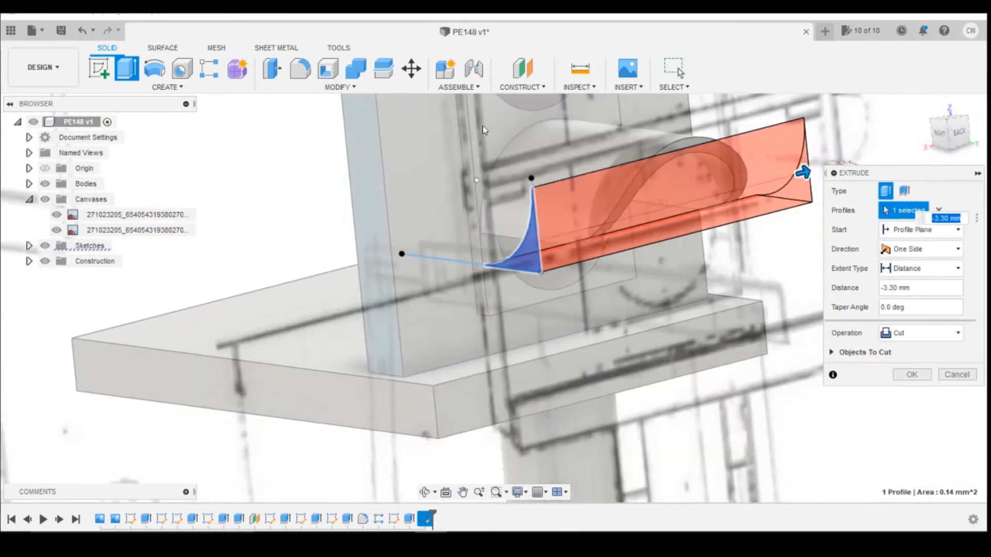
left_click(924, 378)
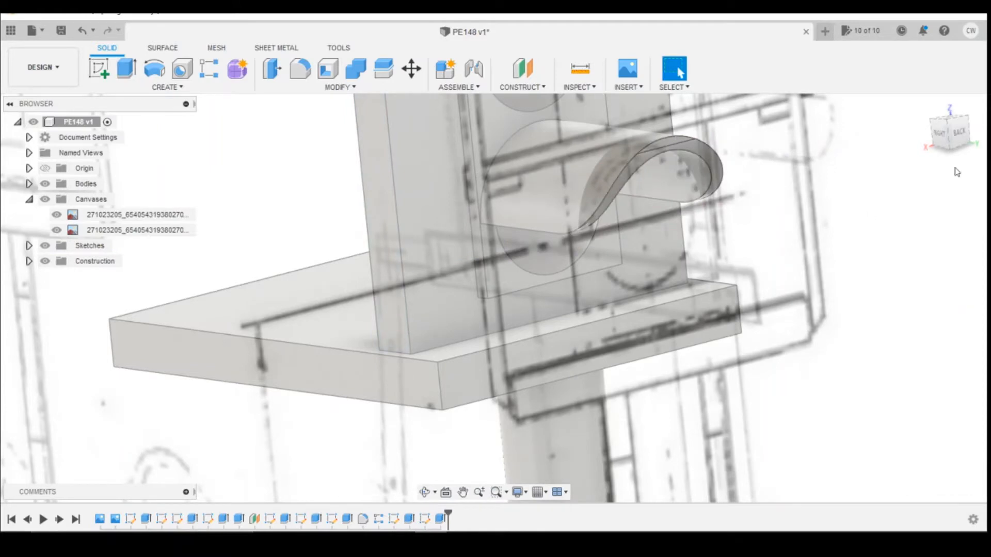
Hide both reference drawing canvases.
mouse_move(941, 129)
left_mouse_down()
mouse_move(918, 108)
mouse_move(944, 141)
mouse_move(938, 129)
mouse_move(972, 131)
mouse_move(951, 131)
left_mouse_up()
scroll(581, 207, "down", 2)
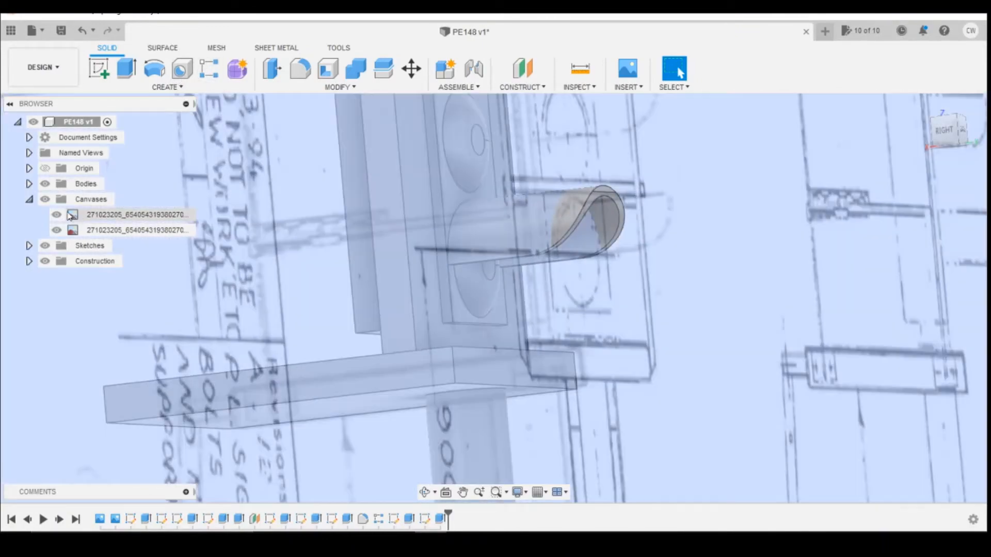
left_click(57, 215)
left_click(57, 230)
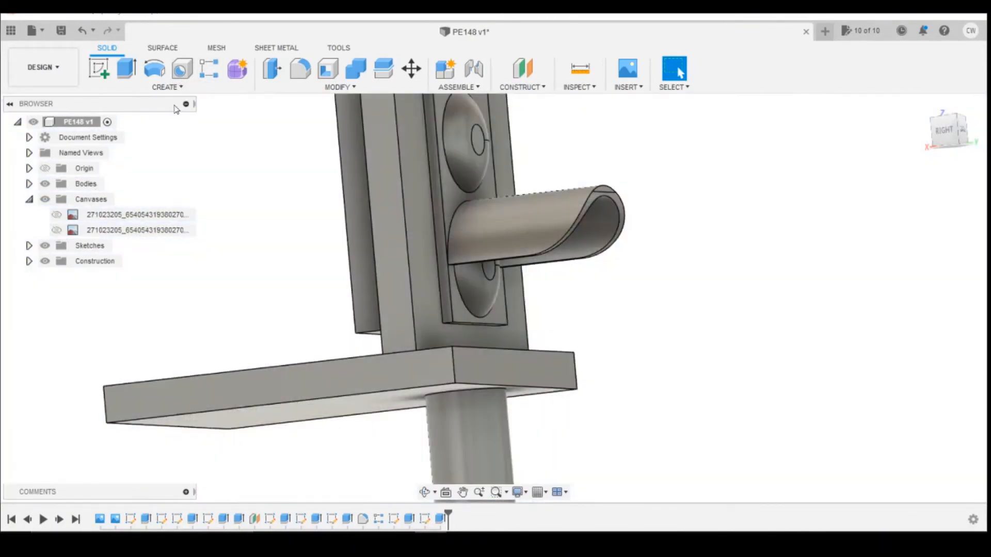
Pattern the hood's extrude and cut features upward along the lamp panel's vertical edge, quantity 3 over a 3.4 mm extent.
left_click(210, 72)
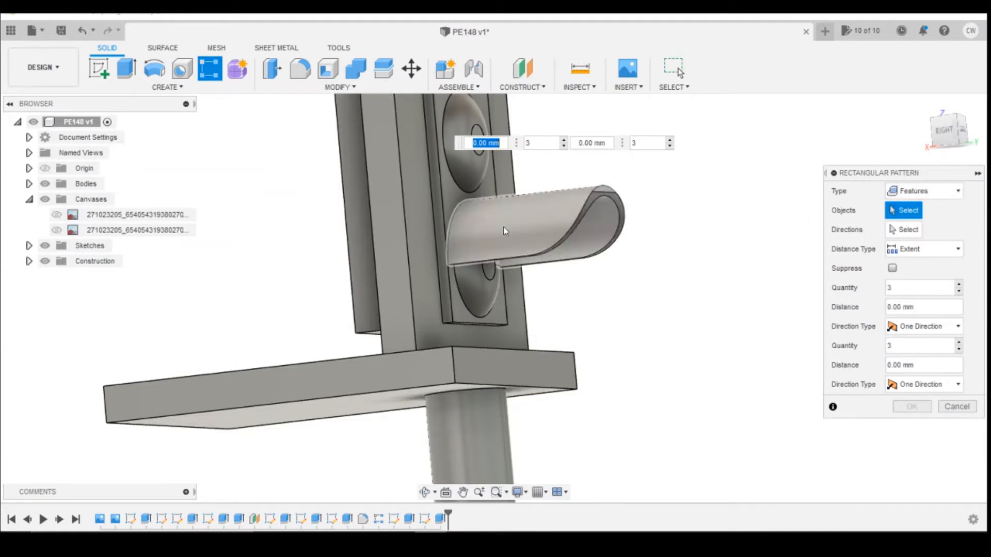
scroll(509, 224, "down", 3)
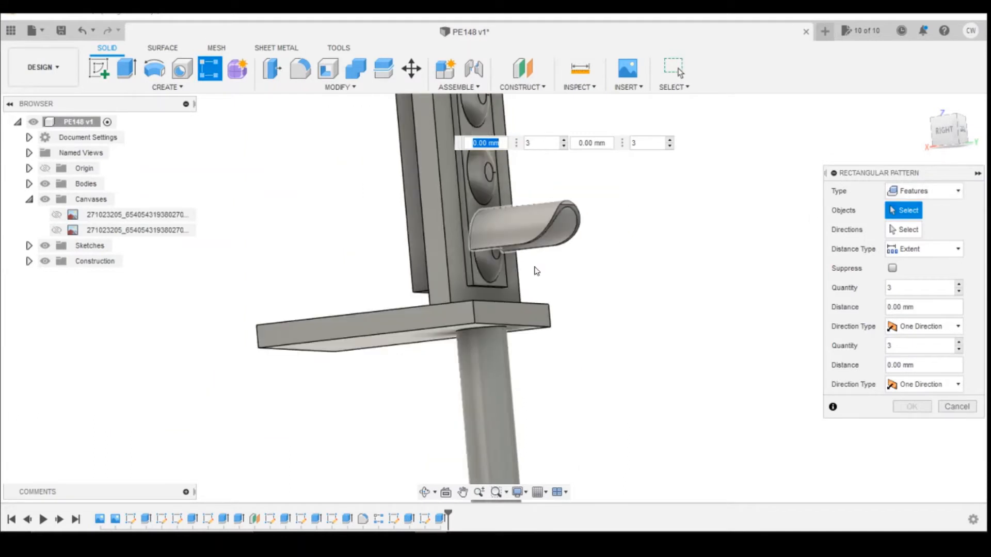
left_click(409, 519)
left_click(440, 519)
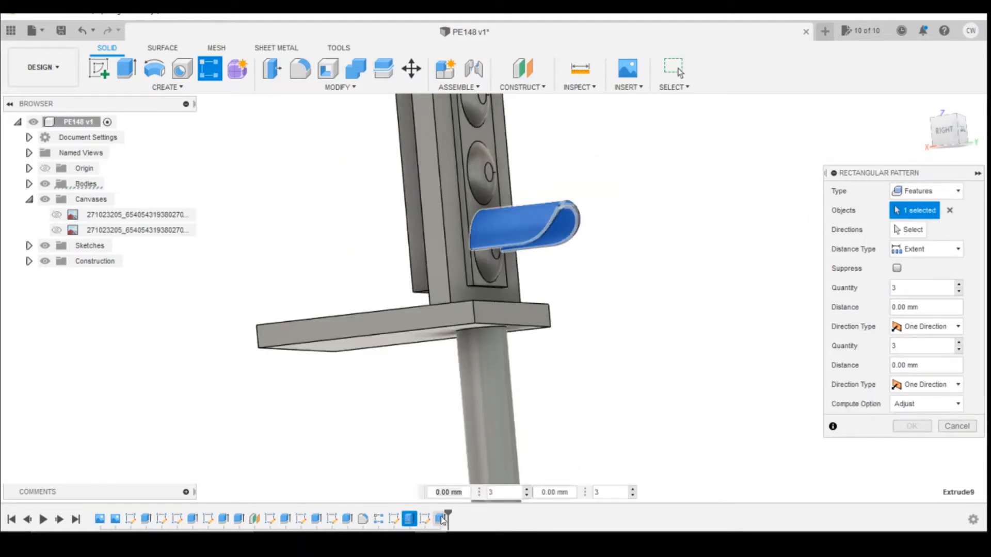
left_click(913, 231)
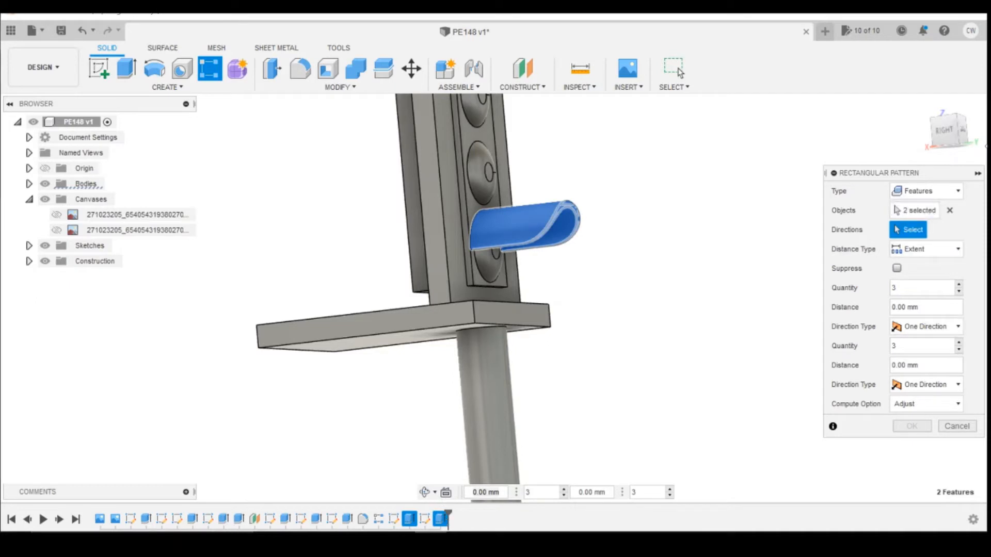
left_click(464, 185)
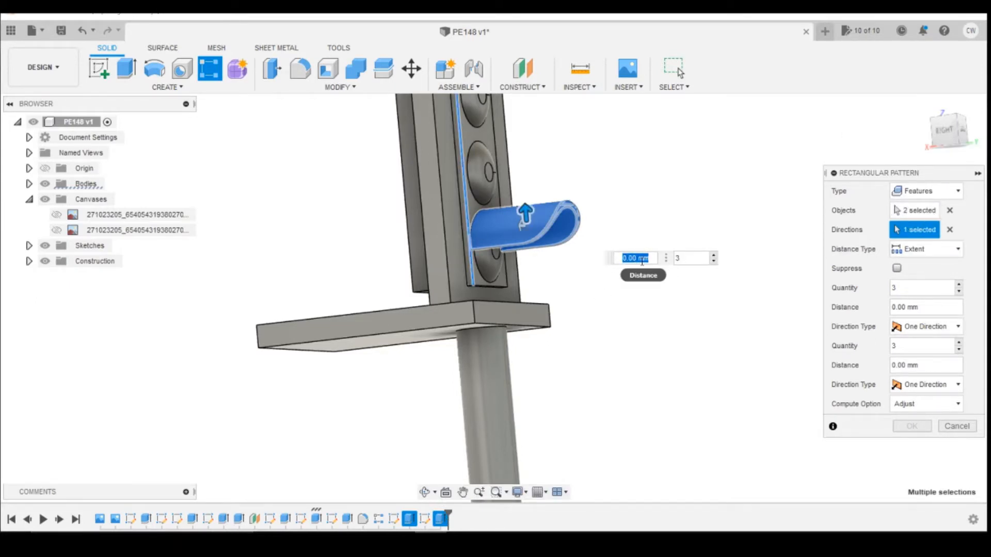
key("Return")
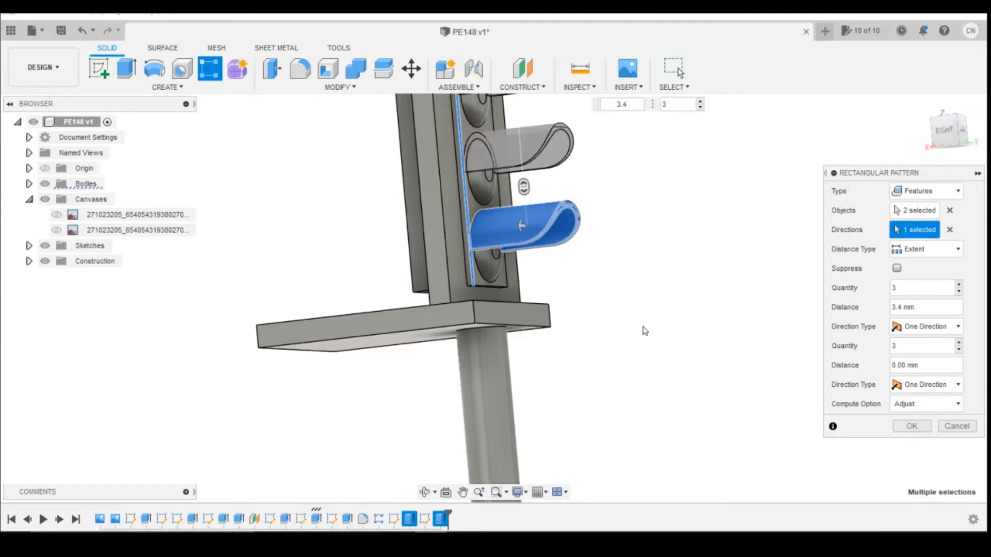
scroll(641, 330, "down", 2)
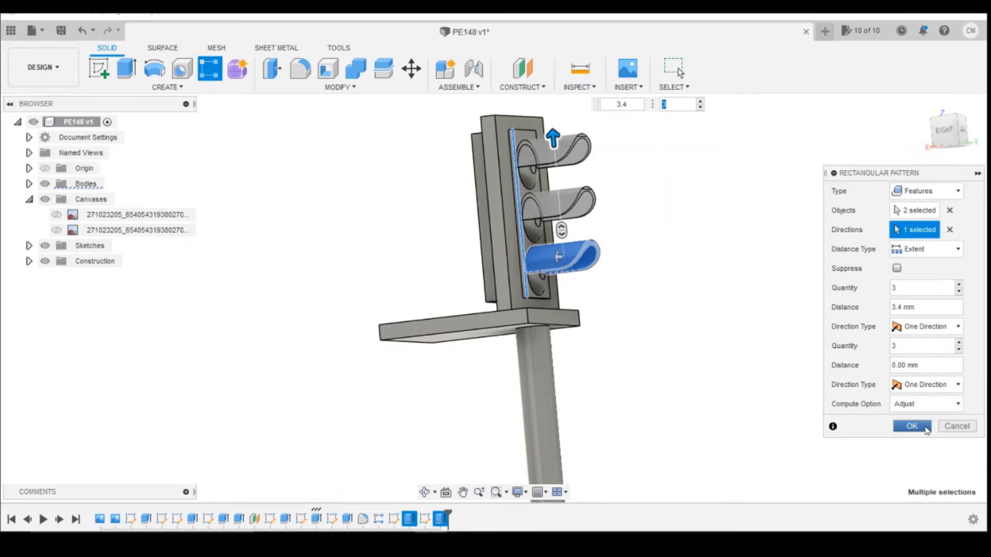
left_click(912, 426)
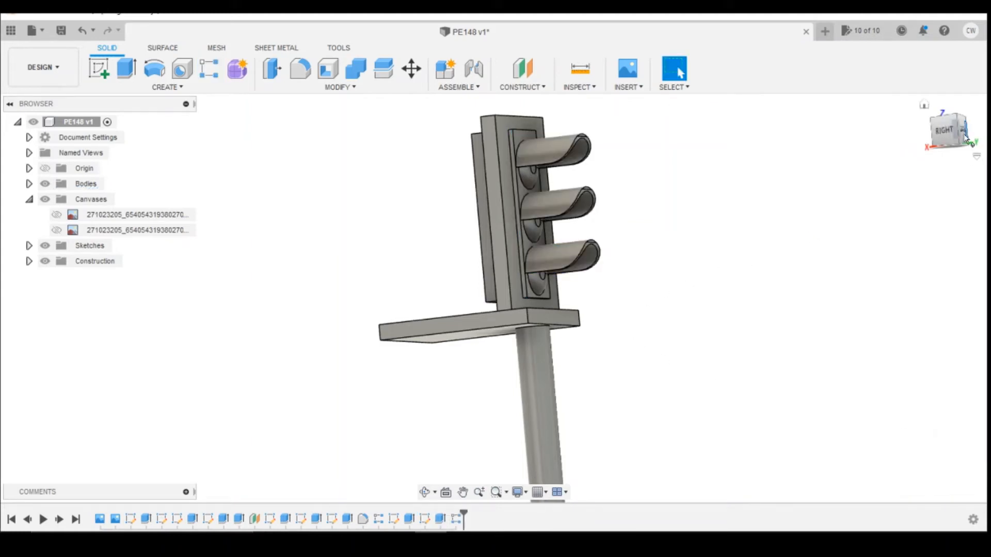
Show the reference canvas that lies behind the signal's side view.
middle_click_drag(708, 267, 774, 267, "shift")
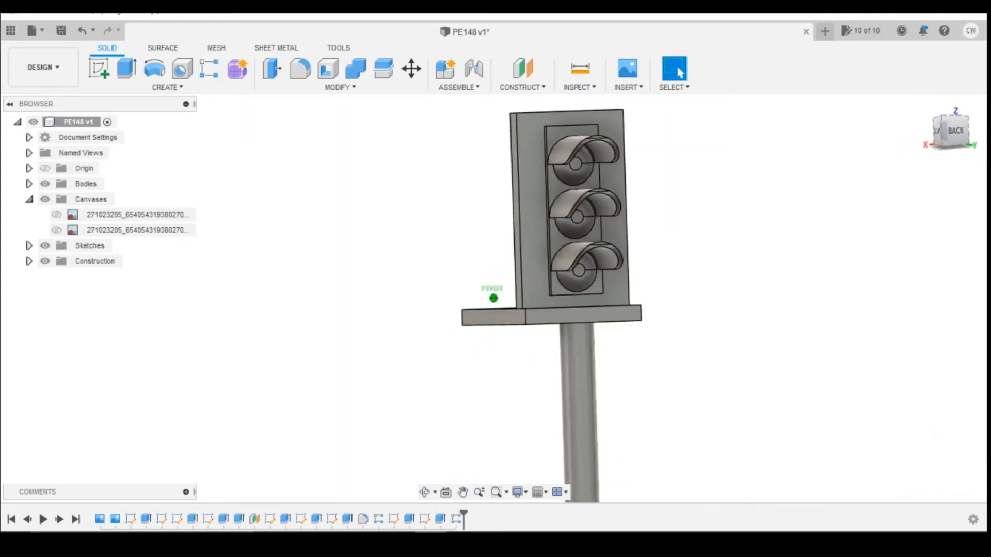
left_click(953, 136)
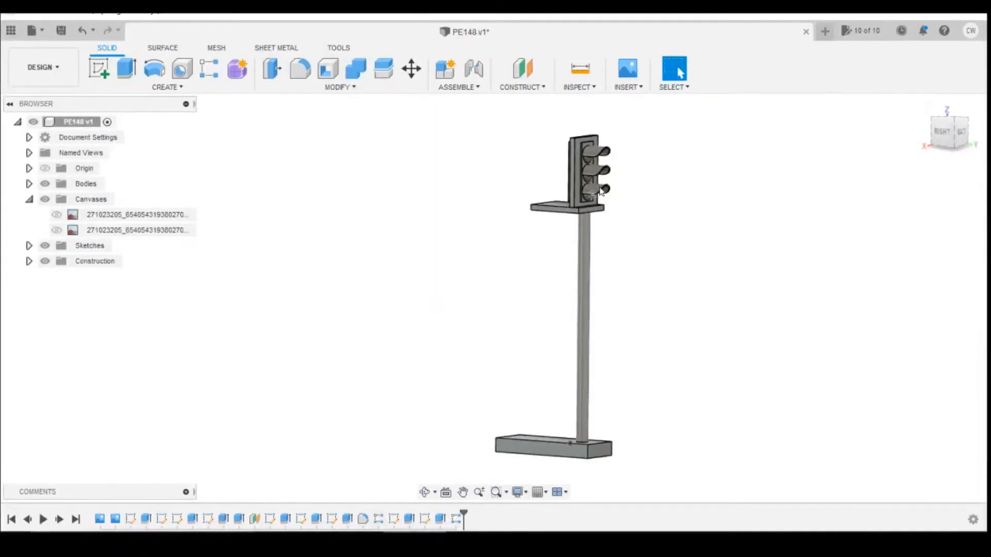
left_click(939, 133)
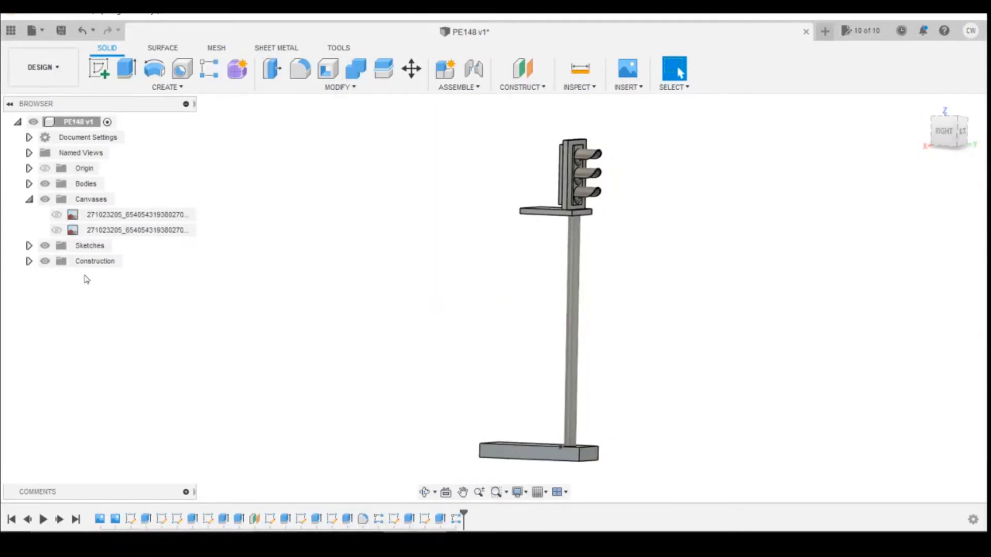
left_click(56, 230)
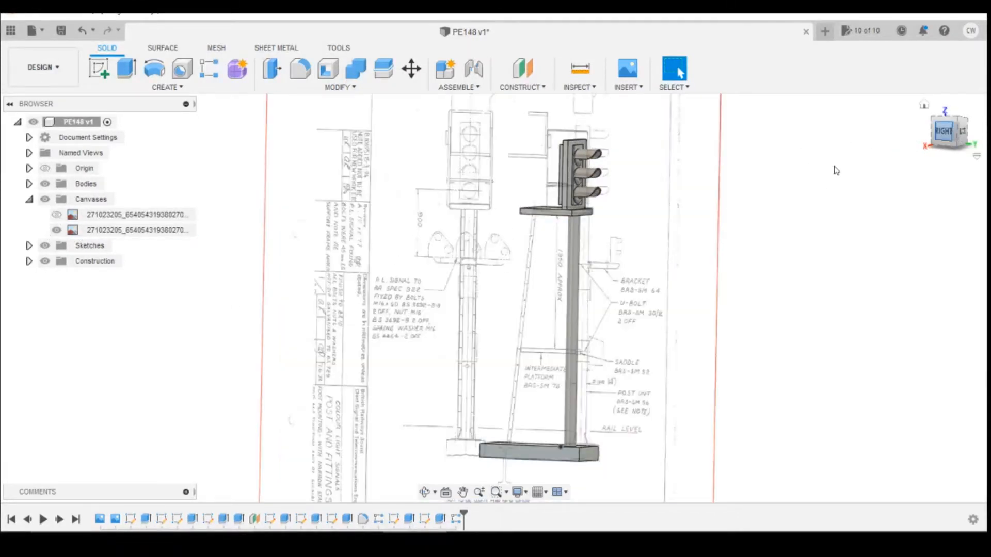
scroll(481, 250, "up", 5)
scroll(493, 218, "down", 4)
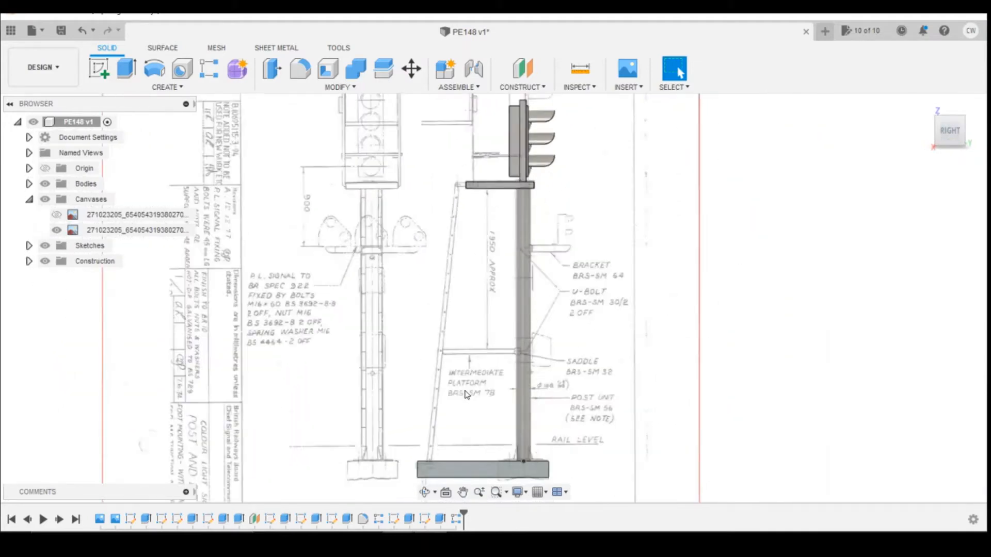
left_click(94, 79)
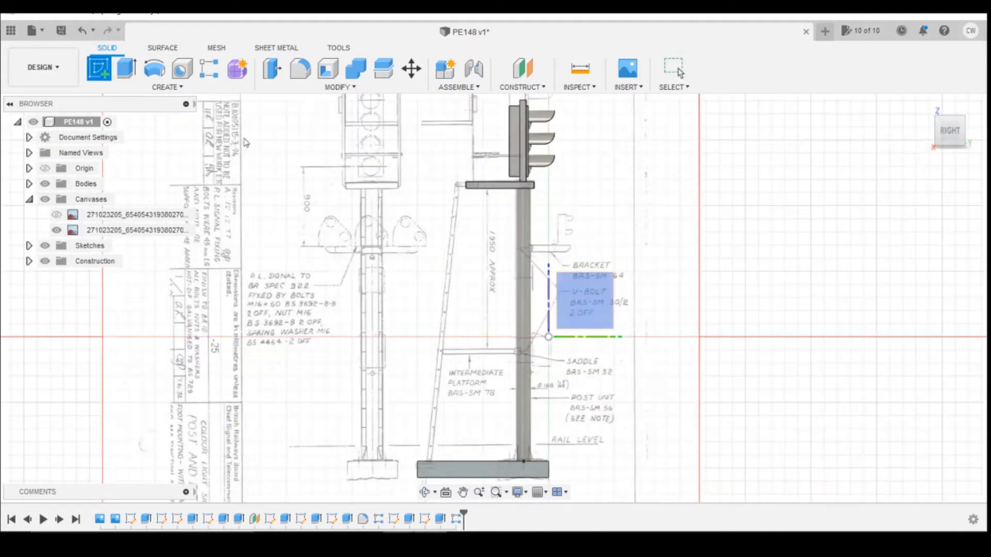
key("Escape")
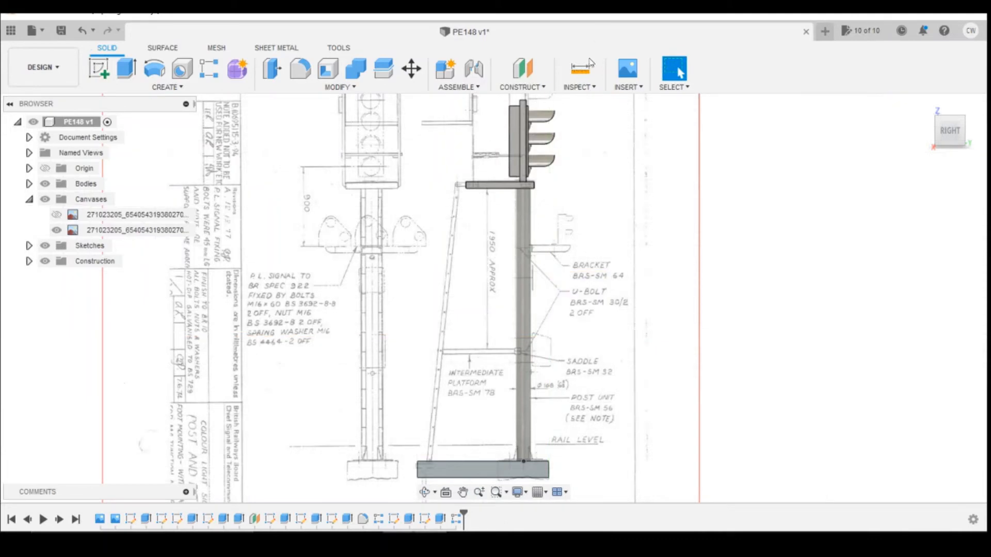
Start an offset plane from the upper platform's side face and show the hidden reference canvas behind the rear view.
left_click(527, 78)
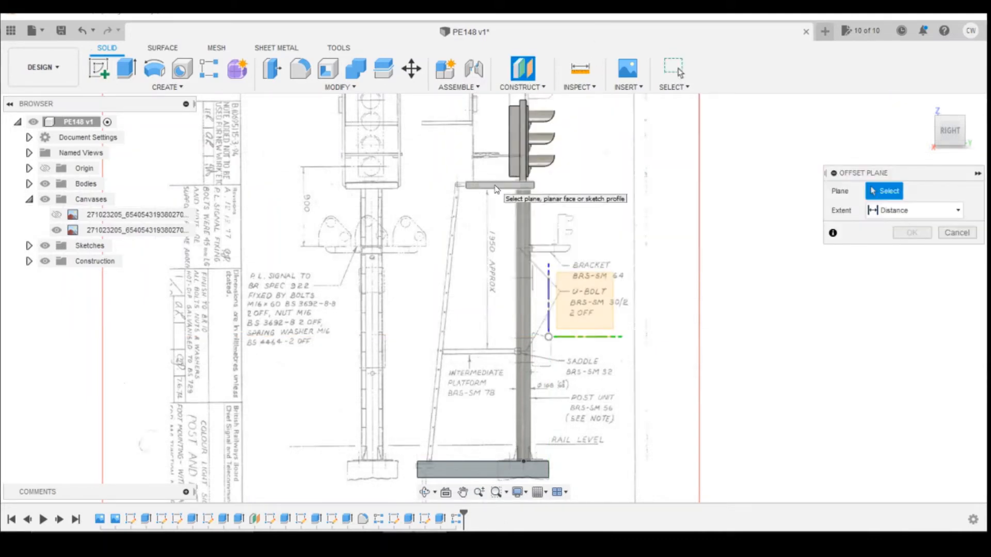
left_click(494, 188)
left_click(973, 139)
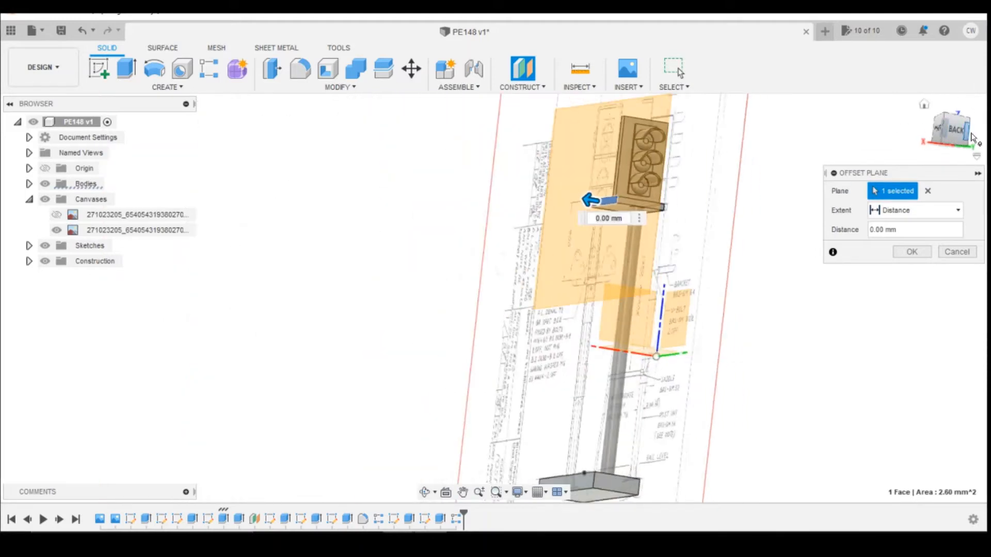
left_click(937, 141)
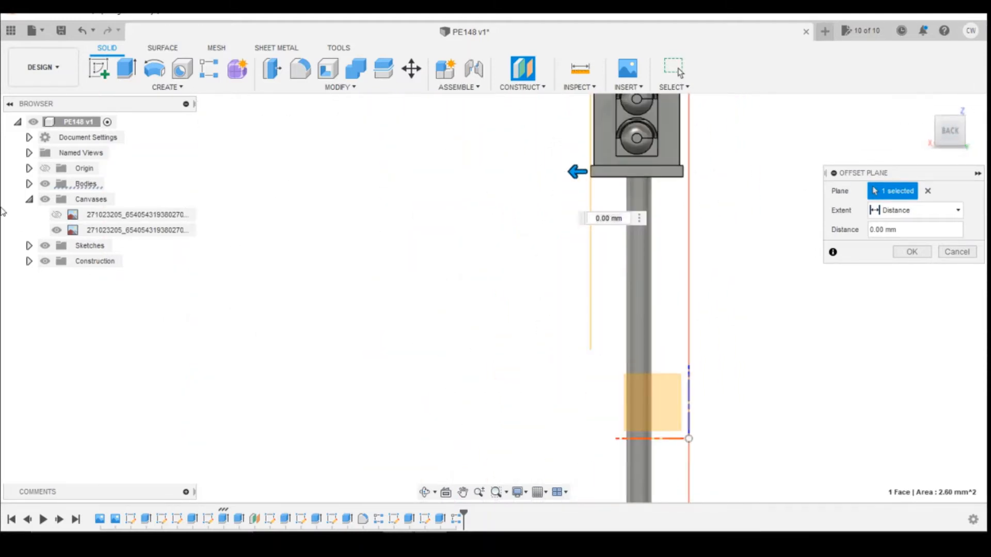
left_click(58, 215)
scroll(624, 152, "up", 3)
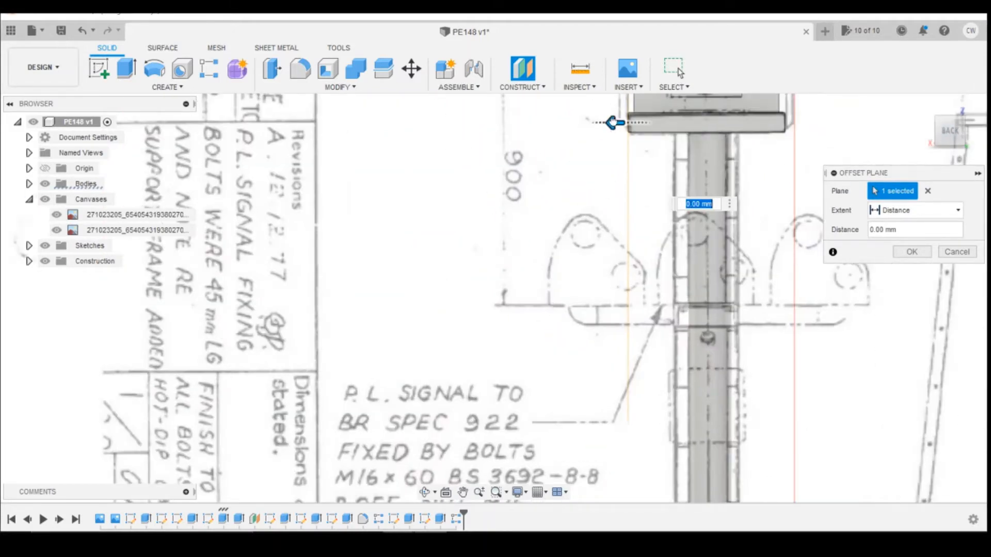
Offset the construction plane -1.20 mm from the platform's side face, in line with the ladder's outer edge in the drawing.
left_click_drag(612, 122, 658, 123)
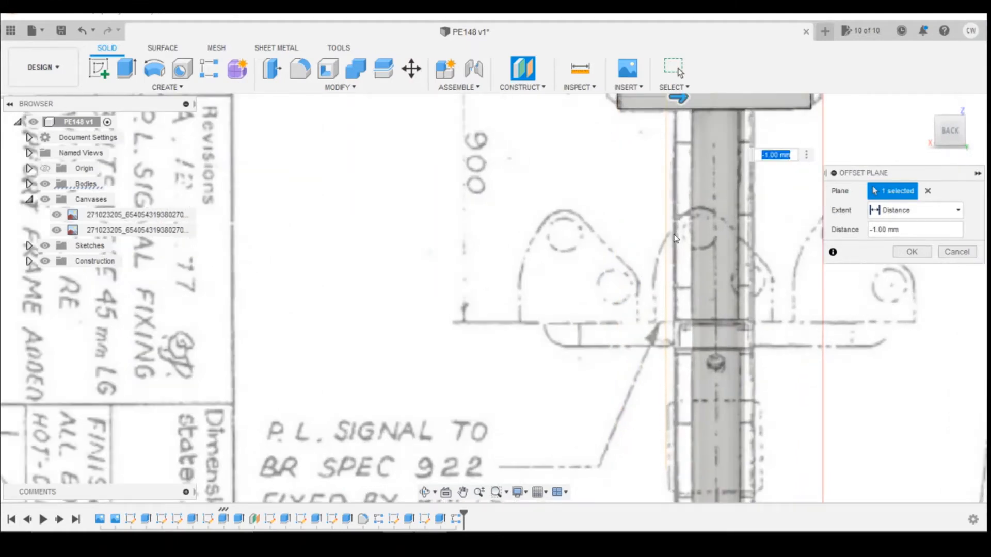
scroll(673, 234, "up", 2)
left_click_drag(680, 99, 685, 100)
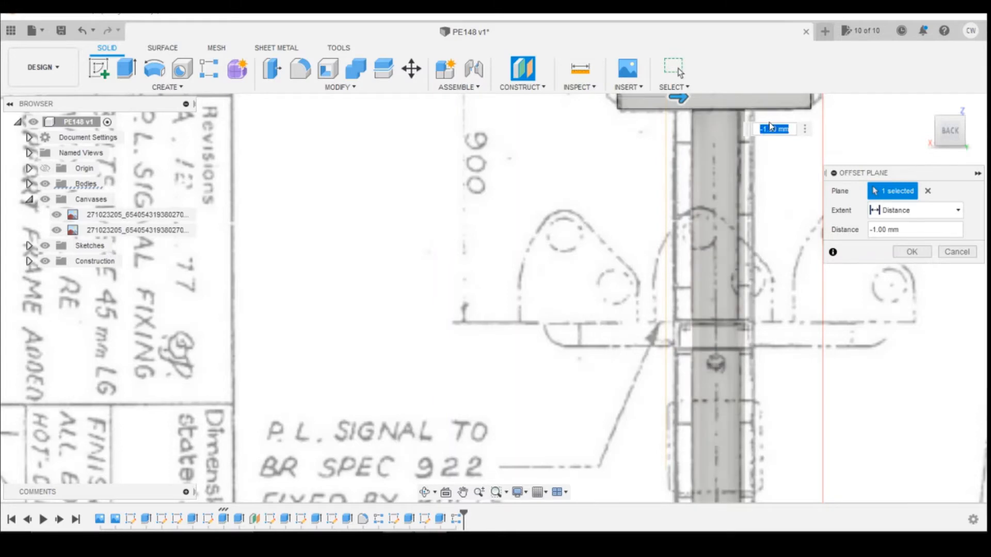
scroll(697, 144, "down", 3)
scroll(697, 146, "up", 5)
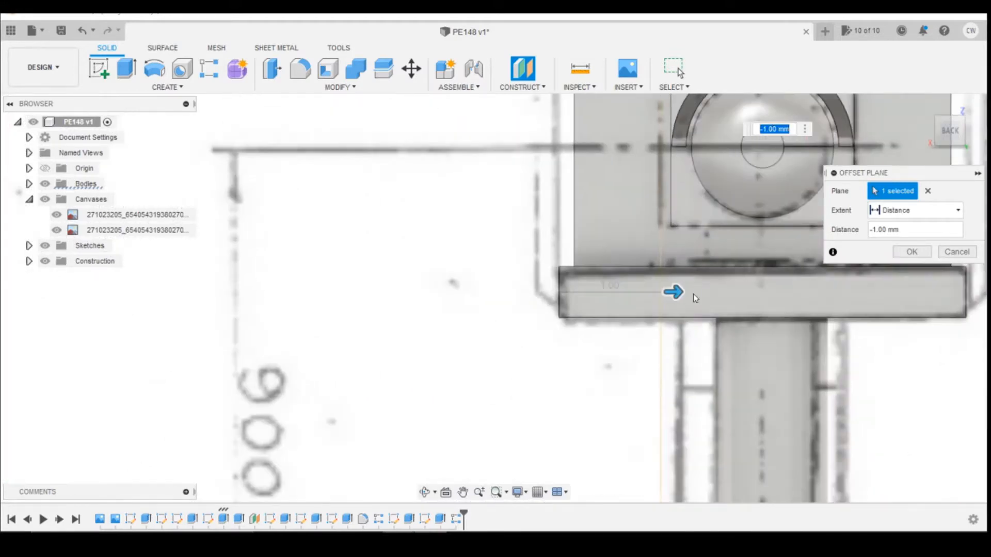
left_click_drag(673, 292, 691, 293)
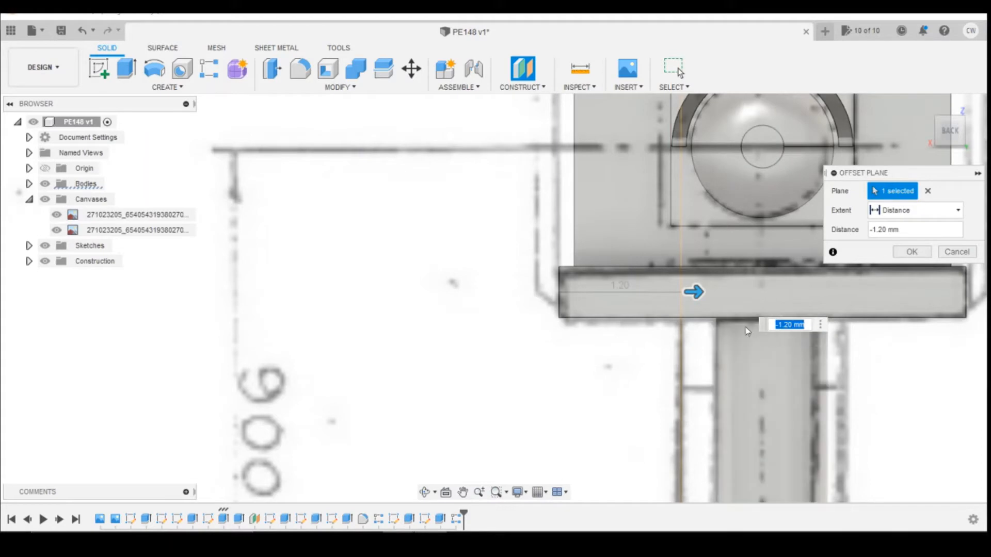
left_click(912, 252)
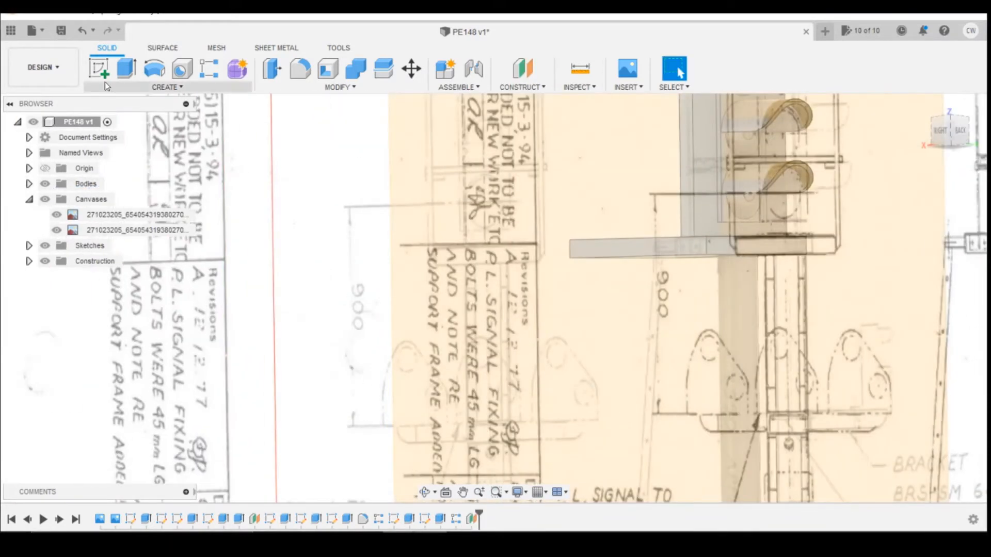
Start a new sketch on the offset plane that runs along the ladder's side.
left_click(99, 68)
left_click(522, 216)
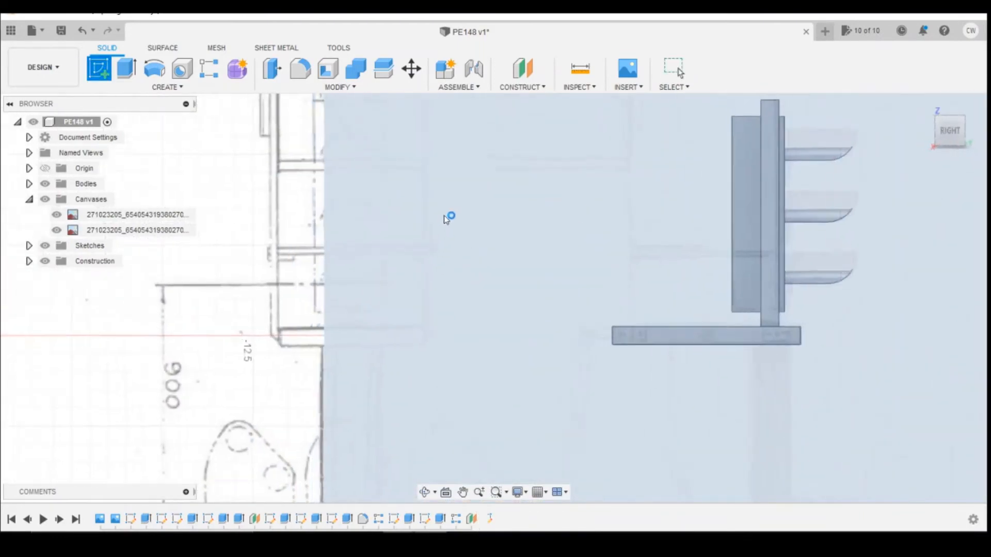
scroll(536, 264, "down", 4)
scroll(524, 320, "up", 4)
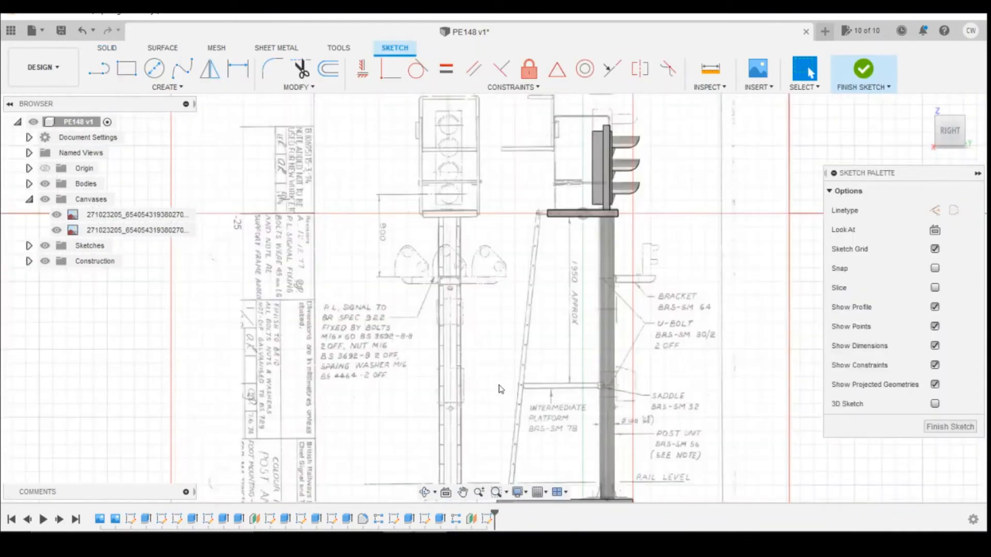
scroll(527, 258, "down", 4)
scroll(510, 450, "up", 4)
Project the top edge of the base block into the ladder sketch.
left_click(98, 68)
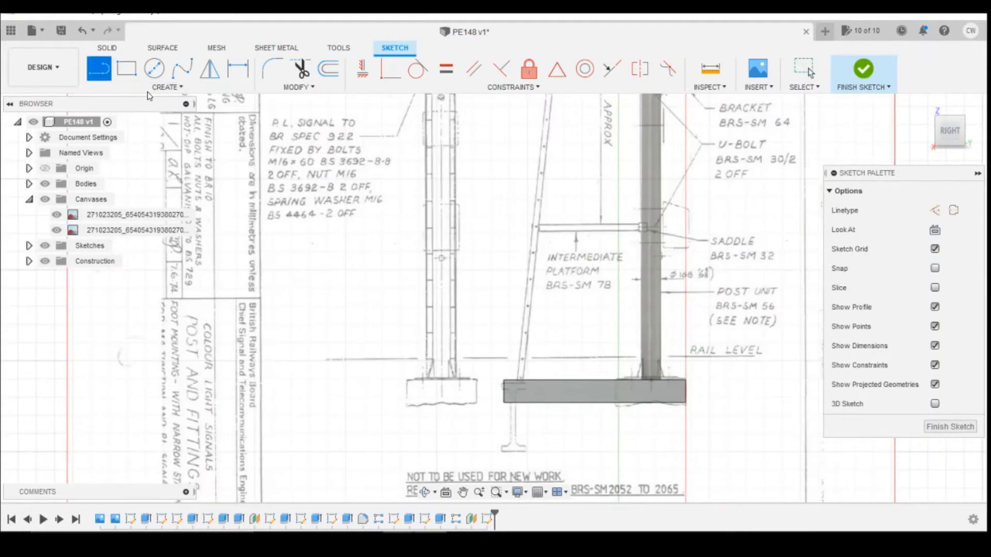
scroll(526, 392, "up", 3)
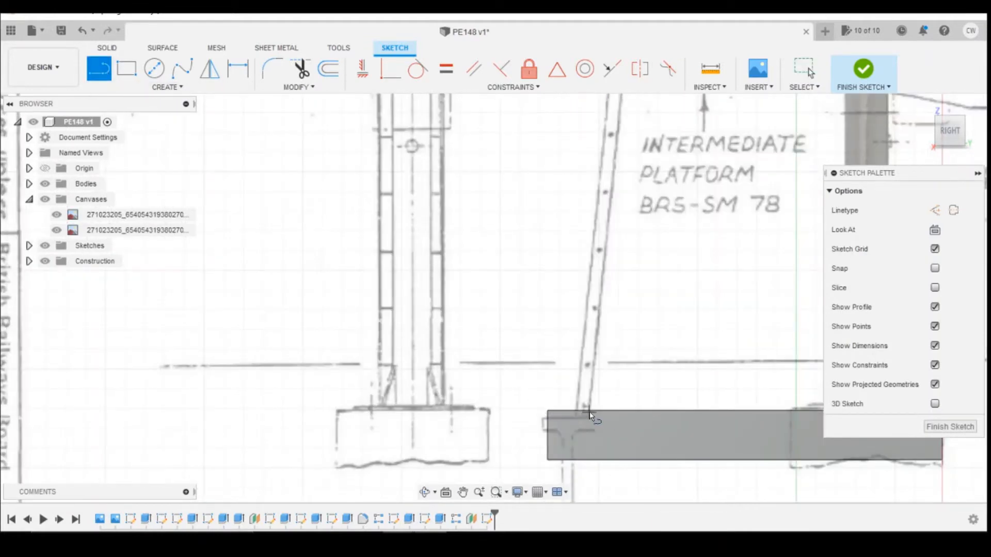
key("Escape")
key("p")
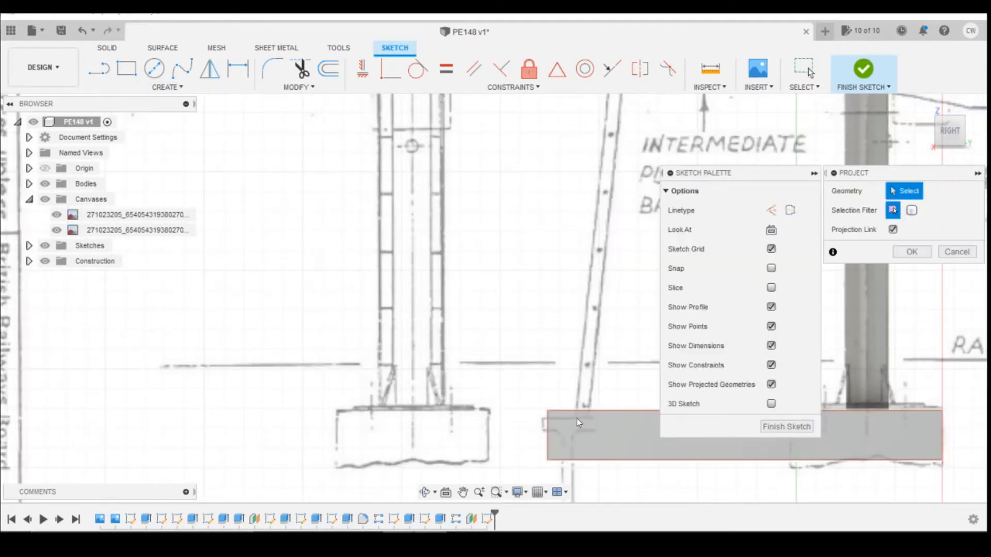
left_click(584, 412)
scroll(363, 344, "down", 3)
scroll(588, 171, "down", 1)
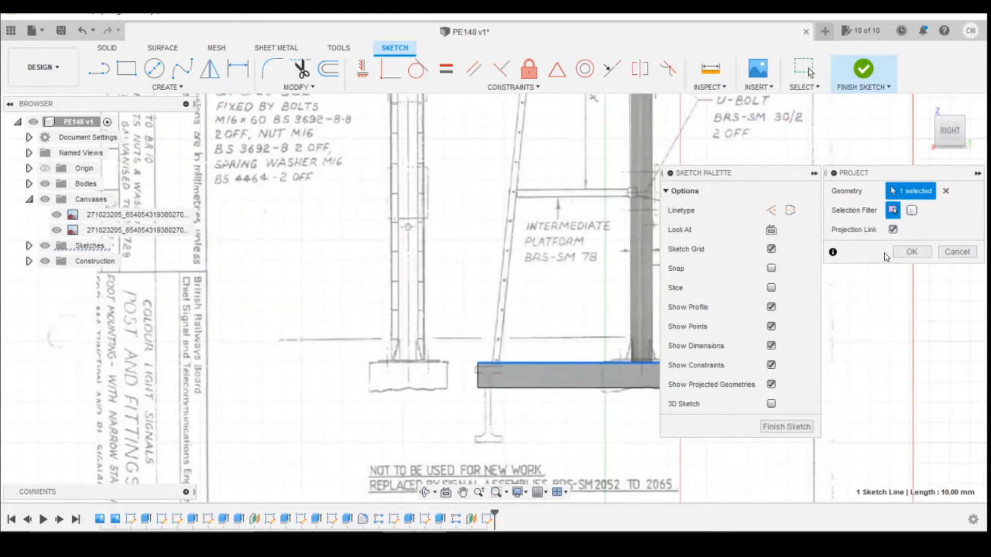
left_click(912, 251)
Project the upper platform's lower edge and ladder-side end edge into the sketch.
scroll(621, 319, "down", 2)
scroll(537, 103, "up", 4)
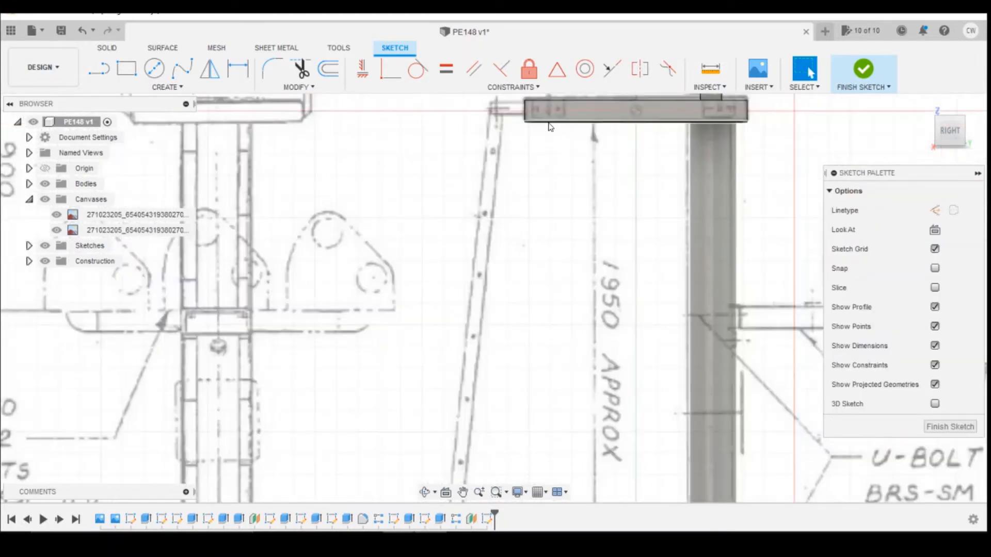
key("p")
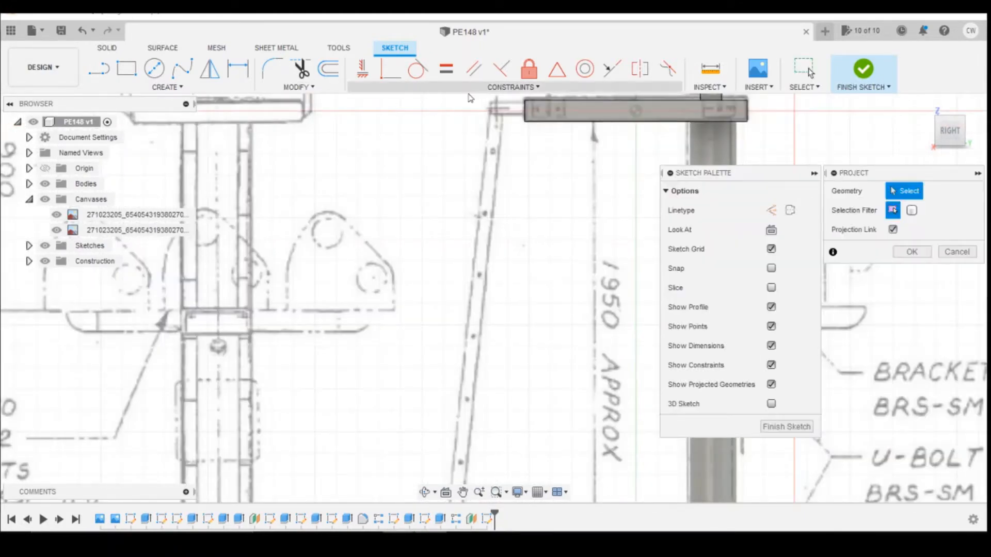
left_click(527, 113)
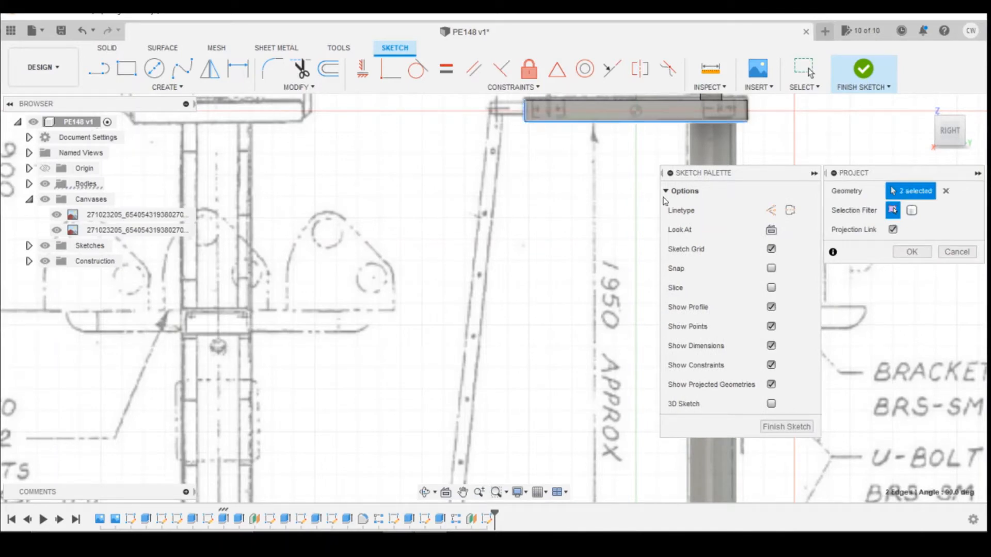
left_click(912, 252)
Sketch the ladder's sloping inner edge as a line about 21 mm long, from the base's top edge up to platform level.
scroll(555, 134, "down", 5)
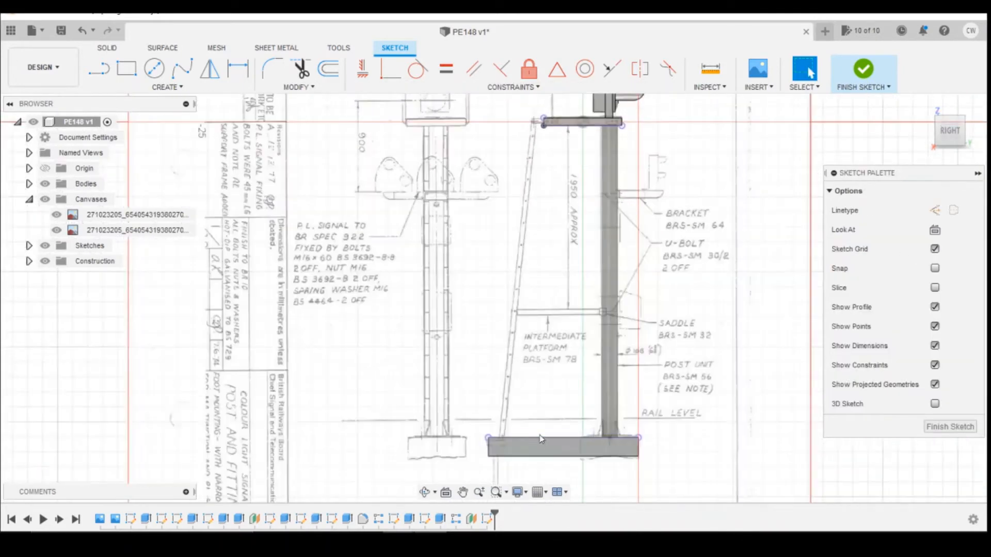
scroll(524, 418, "up", 2)
left_click(92, 76)
scroll(501, 444, "up", 3)
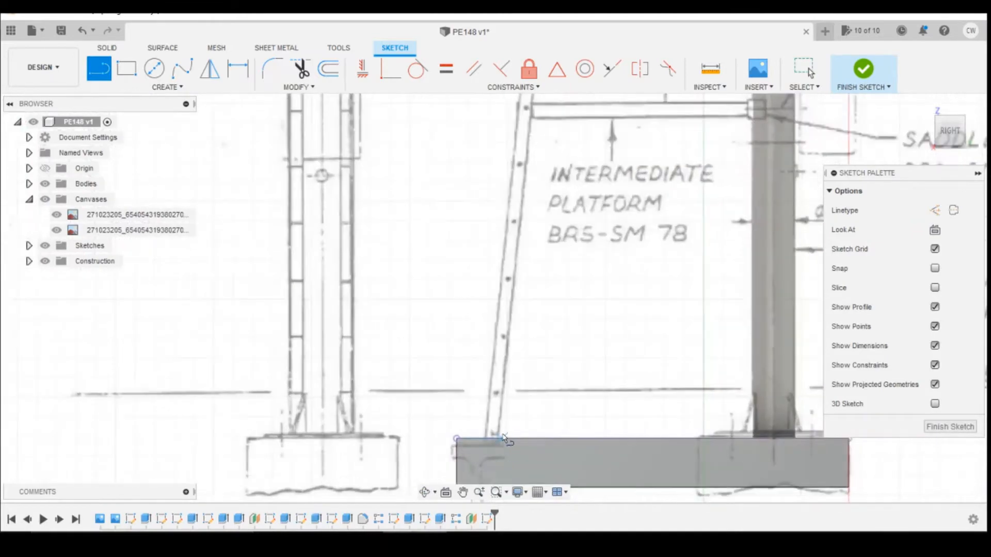
left_click(499, 438)
scroll(501, 454, "down", 3)
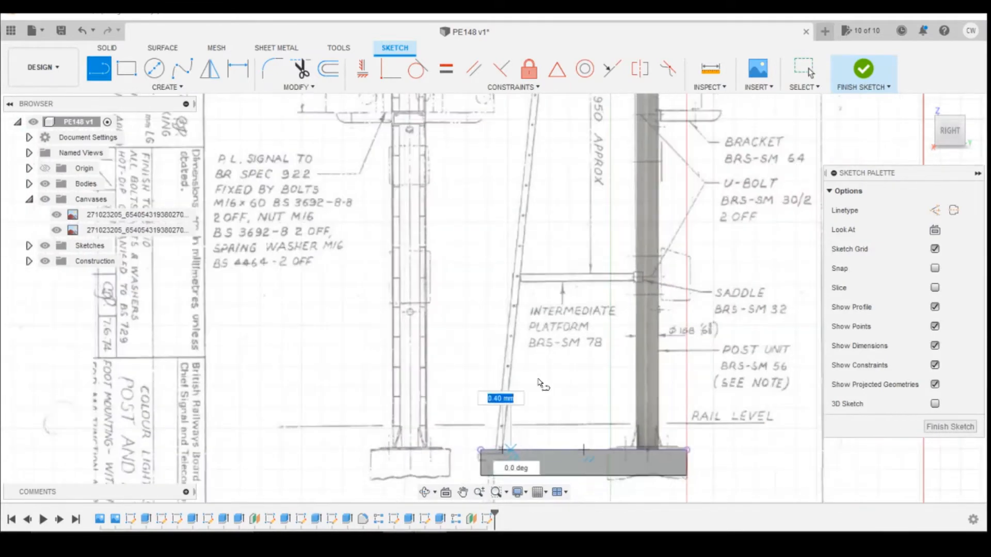
scroll(589, 212, "up", 2)
scroll(548, 345, "down", 3)
scroll(541, 170, "up", 5)
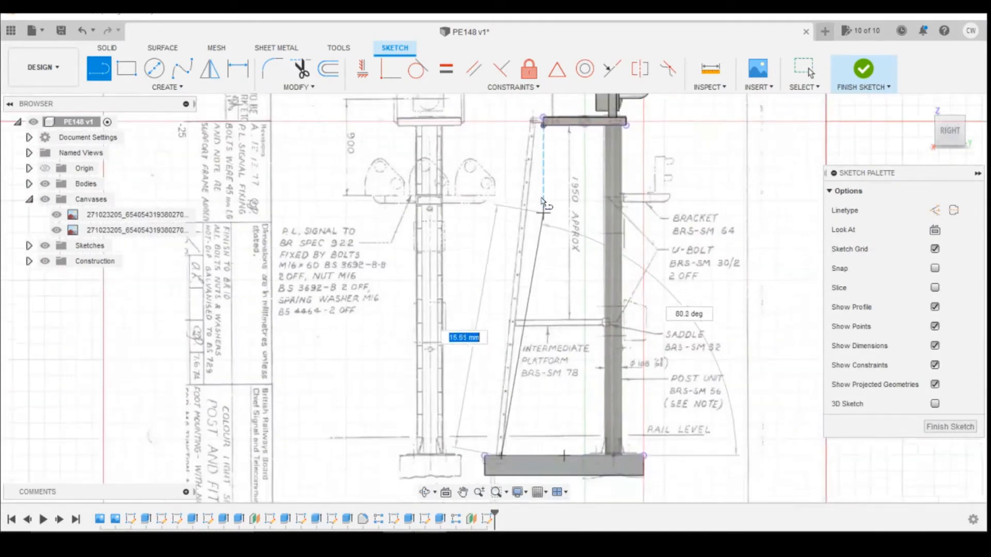
scroll(541, 153, "up", 2)
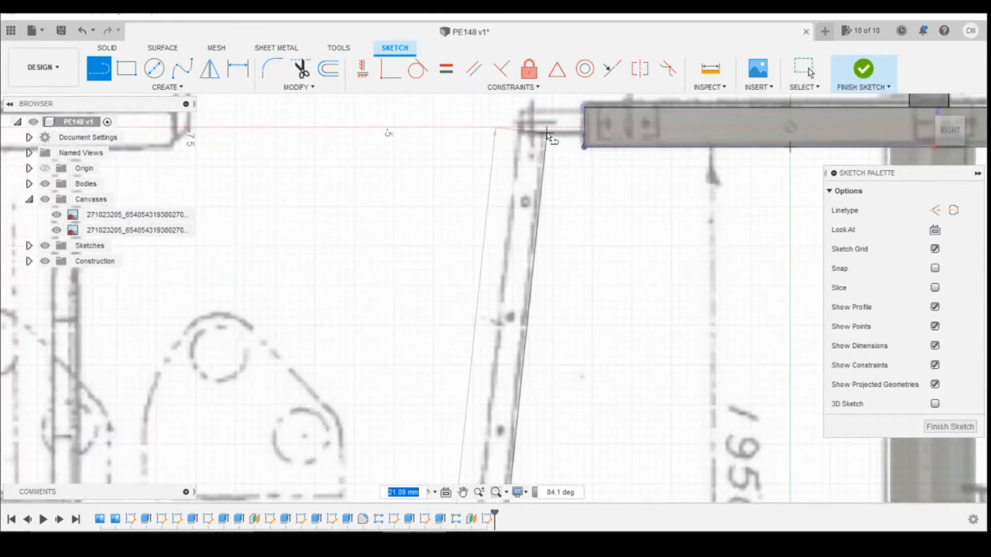
left_click(542, 132)
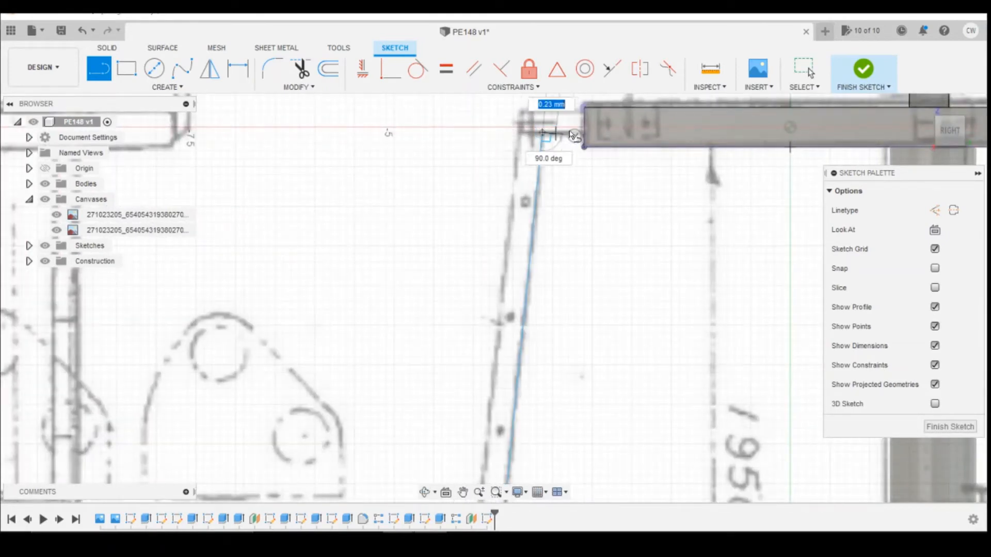
Continue with a horizontal line about 0.5 mm long from the ladder line's upper end to the platform's end edge.
scroll(582, 134, "up", 3)
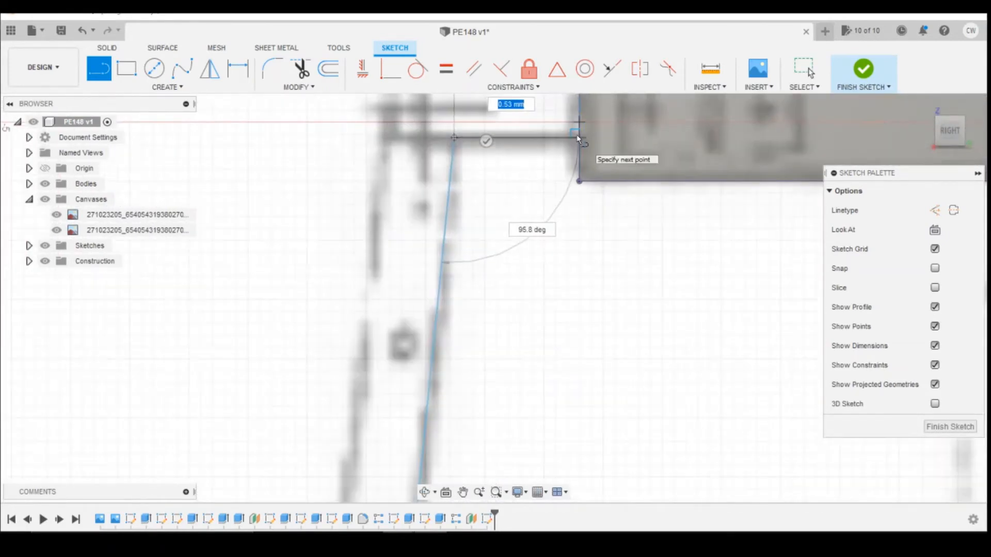
left_click(578, 138)
scroll(576, 155, "down", 3)
key("Escape")
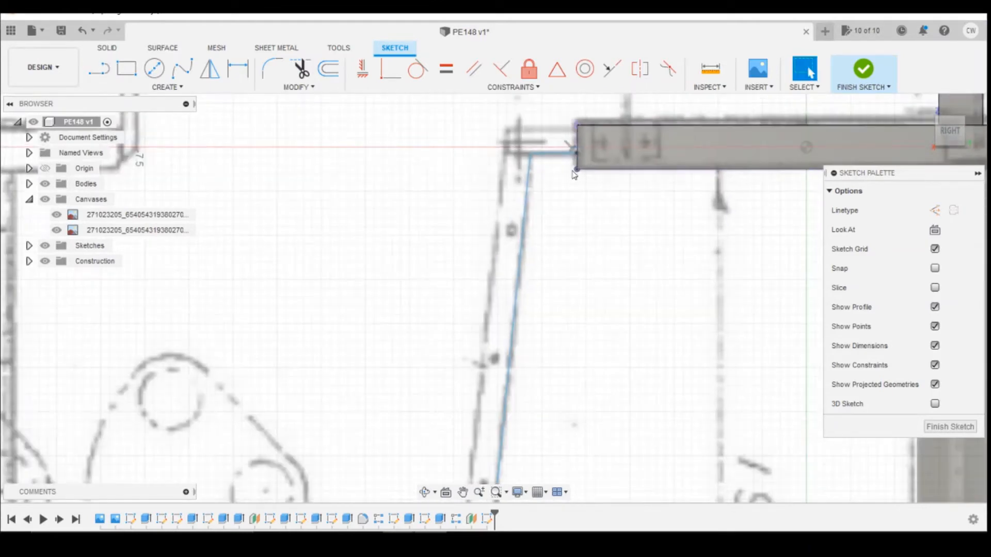
Dimension the short horizontal line between ladder and platform to 0.50 mm.
key("d")
left_click(551, 155)
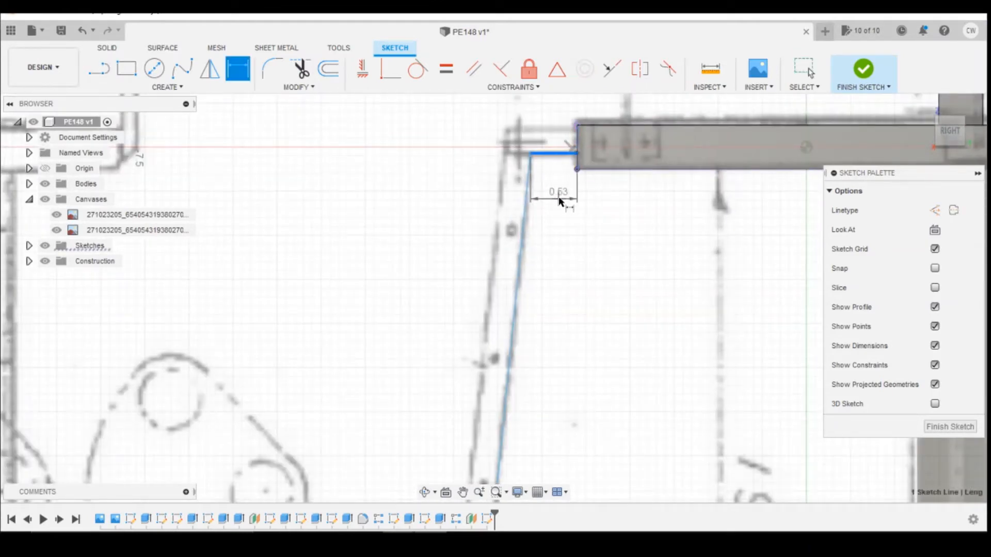
left_click(558, 195)
key("Return")
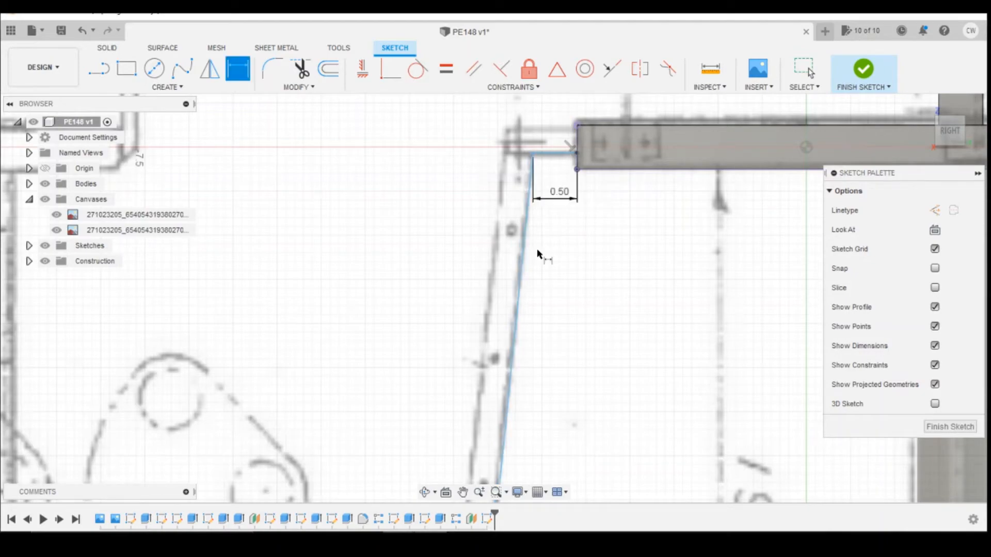
Dimension the distance from the base's ladder-side top corner to the foot of the ladder line as 1.1 mm.
scroll(517, 227, "down", 4)
scroll(511, 335, "up", 2)
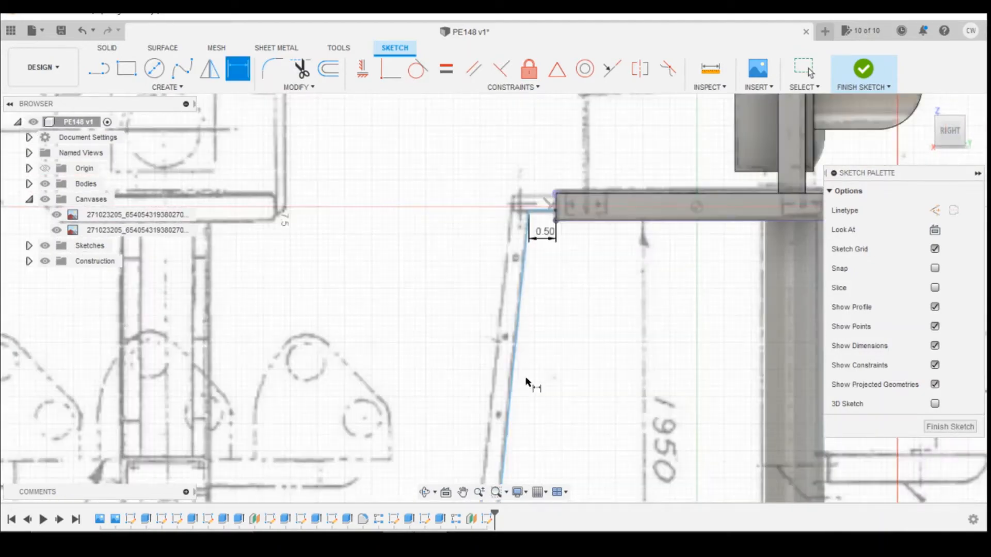
scroll(517, 361, "down", 5)
scroll(513, 456, "up", 6)
scroll(514, 456, "down", 3)
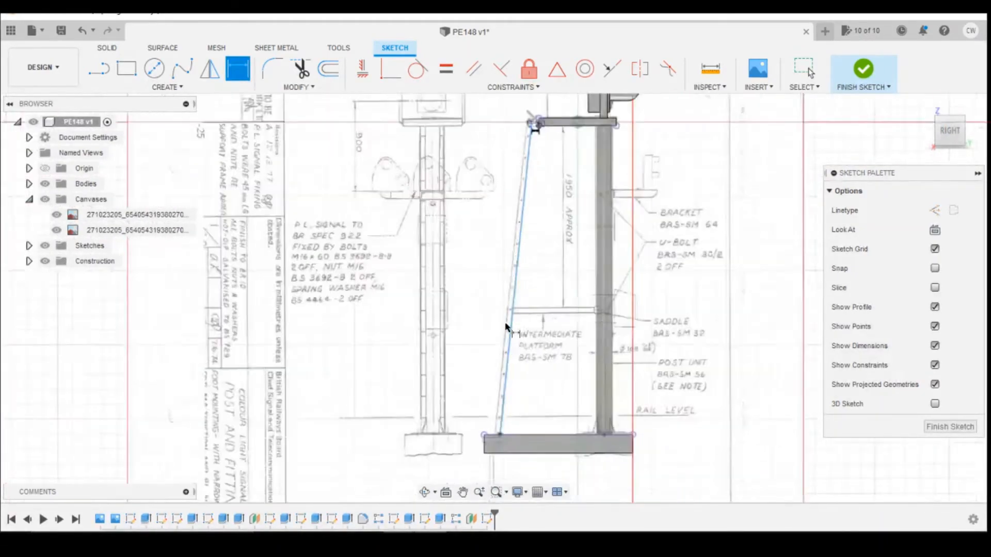
scroll(493, 369, "up", 6)
scroll(492, 364, "up", 4)
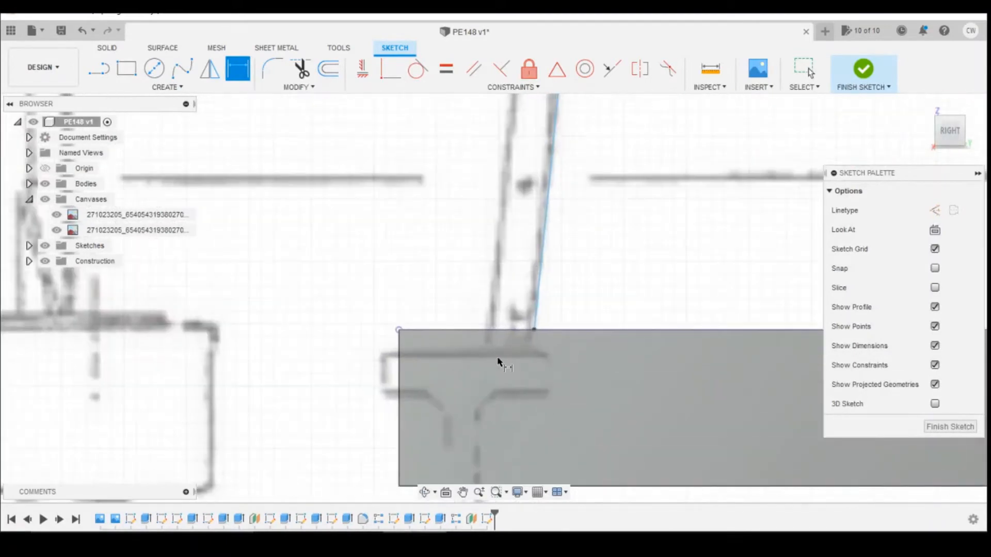
left_click(398, 331)
left_click(534, 329)
left_click(472, 379)
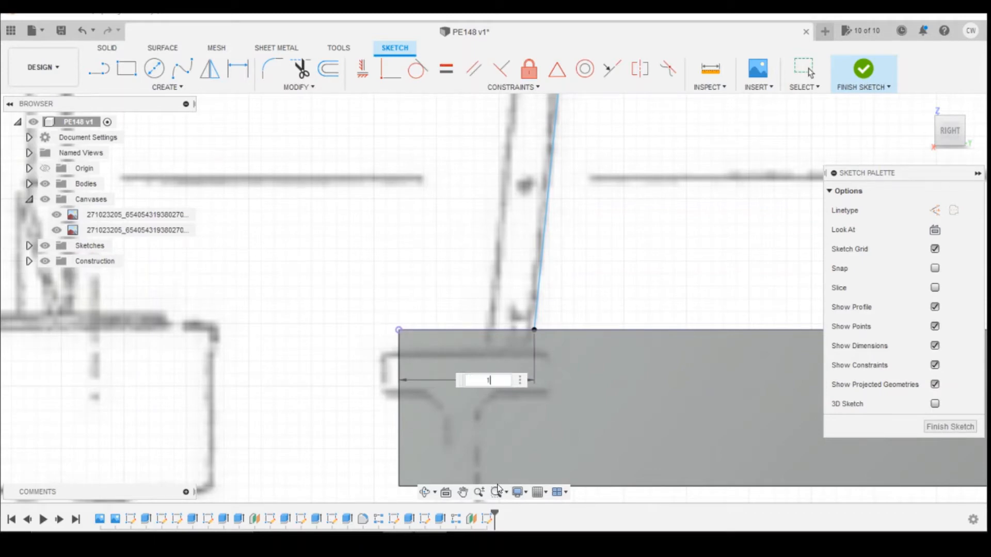
type("1.1")
key("Return")
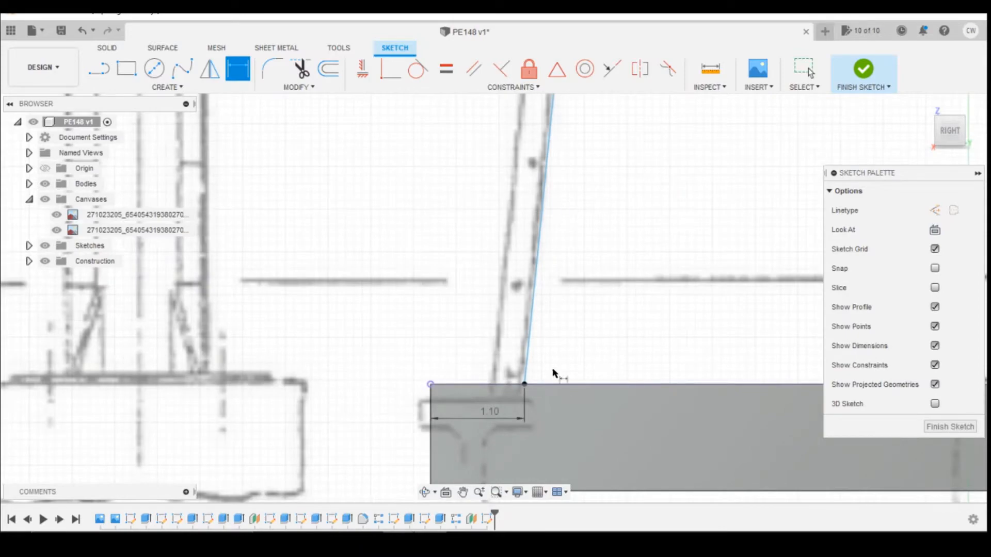
scroll(553, 373, "down", 10)
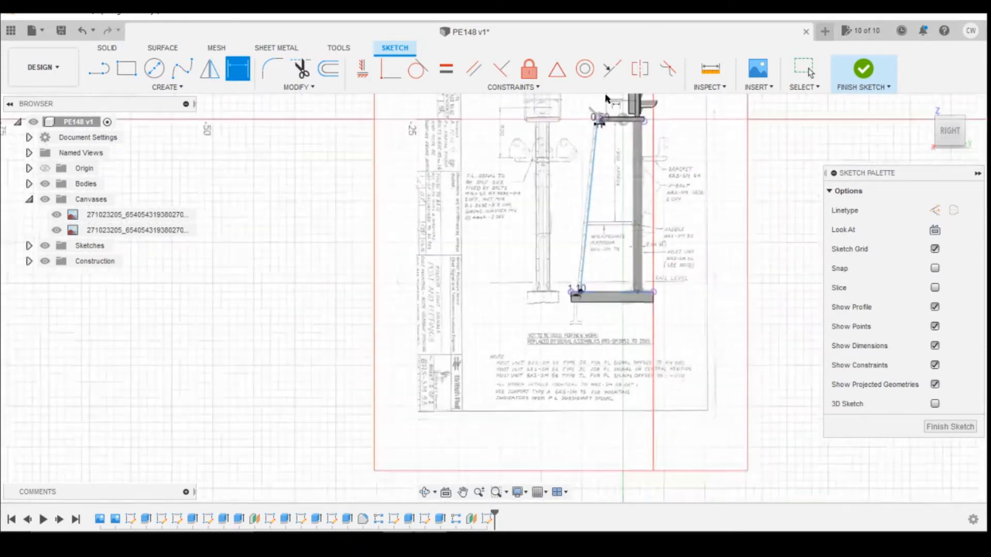
scroll(605, 101, "up", 9)
scroll(337, 280, "down", 3)
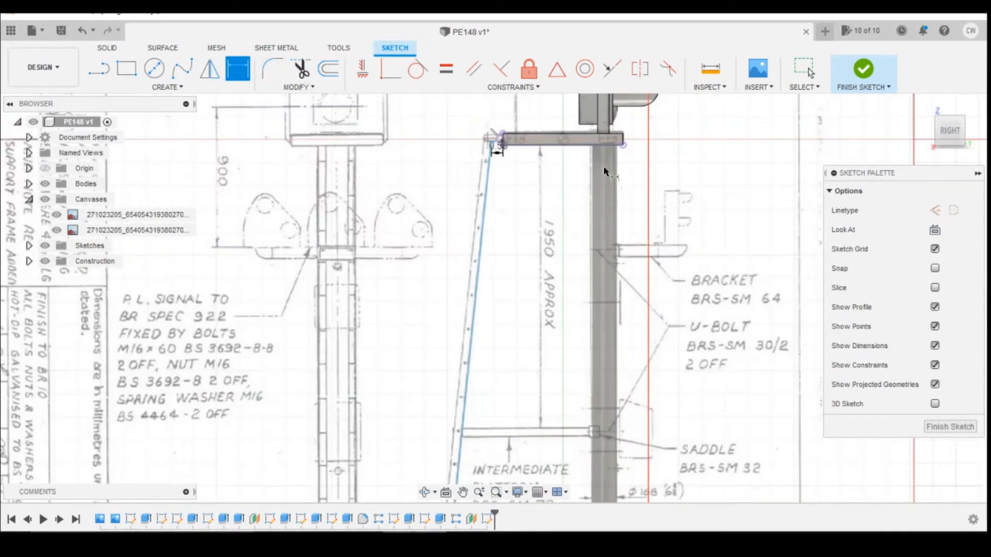
Sketch a second horizontal line about 0.8 mm long outward from the platform's end edge, above the 0.50 mm line.
scroll(451, 178, "up", 3)
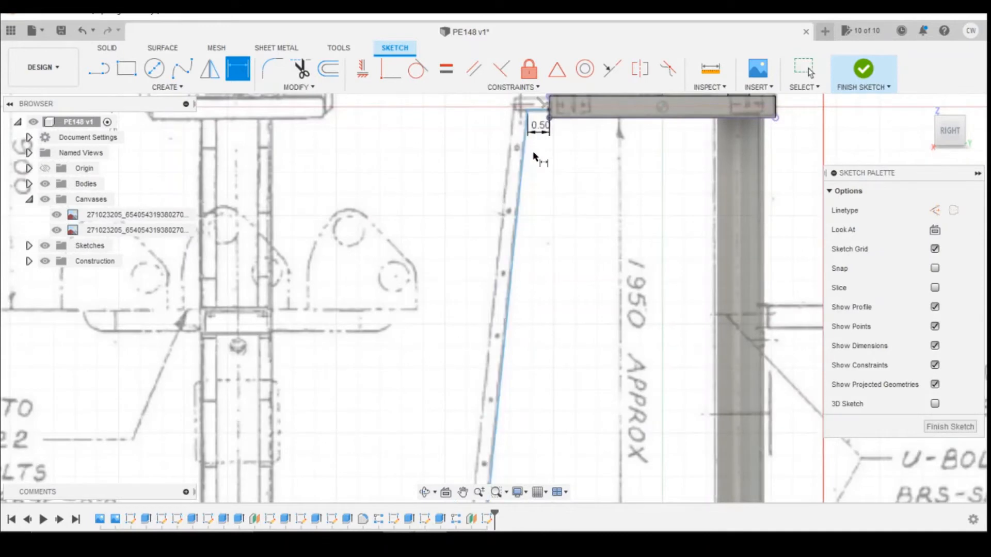
key("Escape")
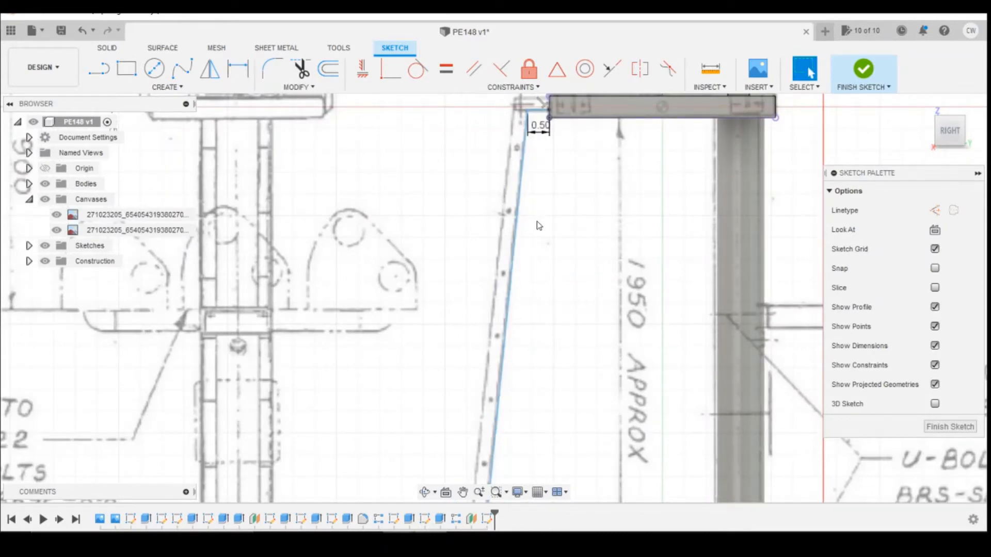
scroll(539, 226, "down", 3)
scroll(526, 206, "up", 4)
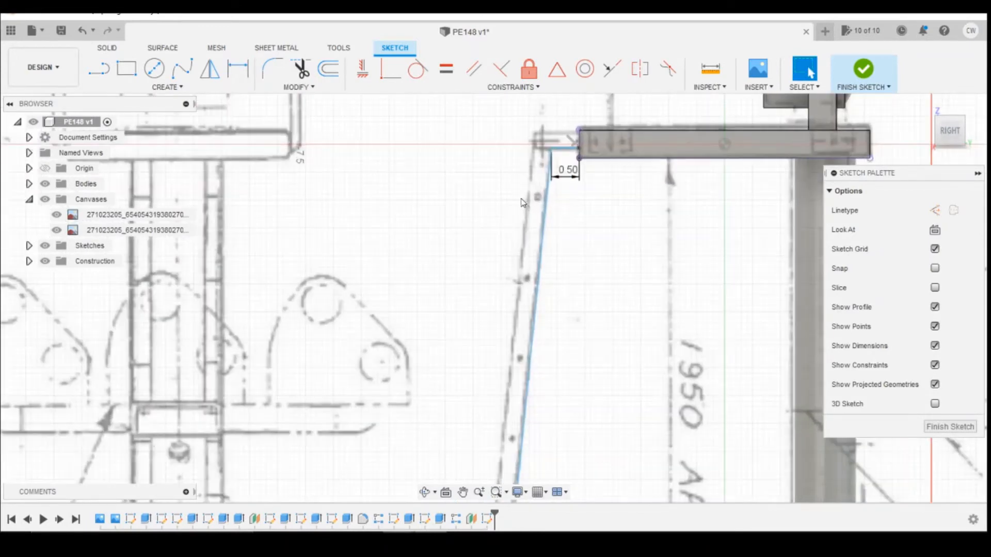
left_click(92, 73)
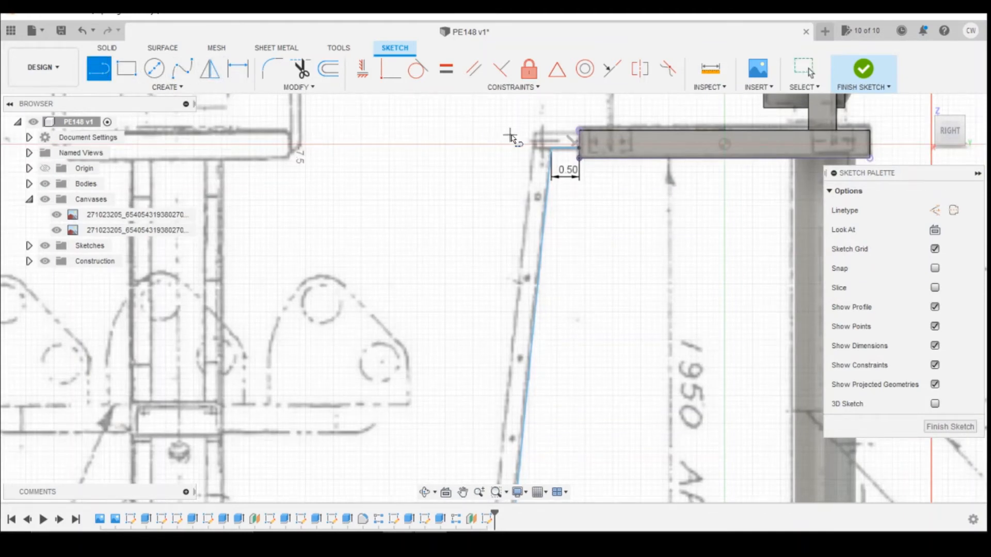
scroll(572, 129, "up", 4)
scroll(573, 137, "up", 5)
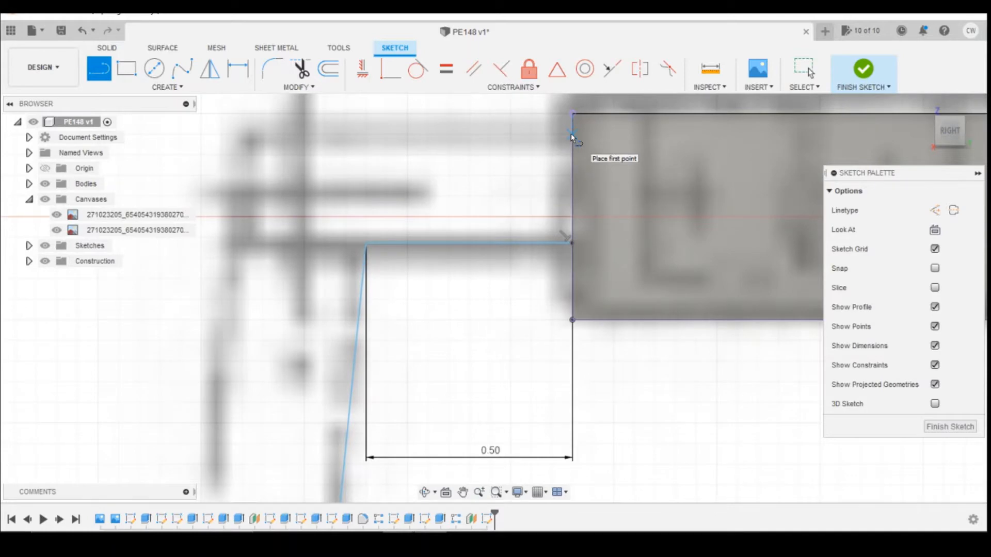
left_click(571, 134)
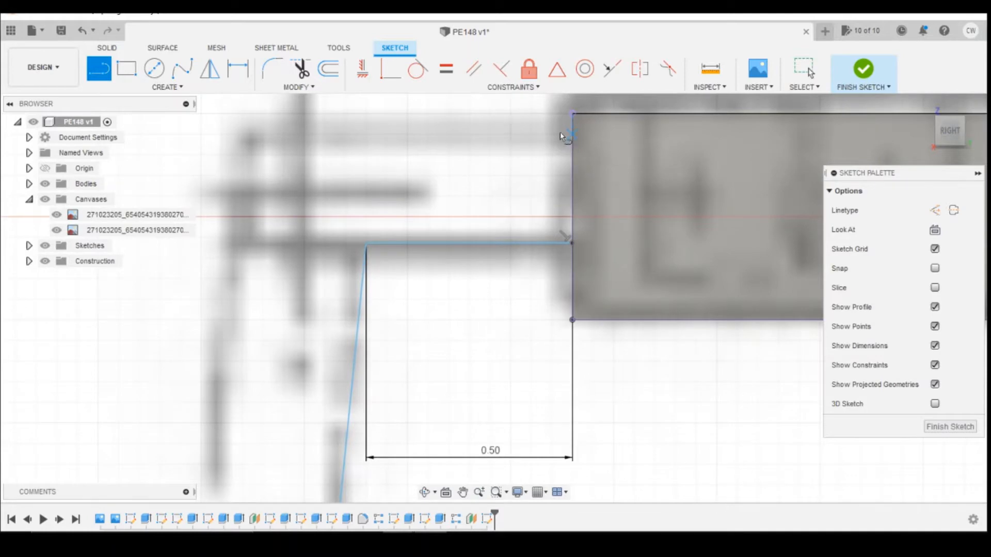
left_click(236, 135)
Dimension the spacing between the two horizontal lines at the ladder's top to 0.3 mm.
key("d")
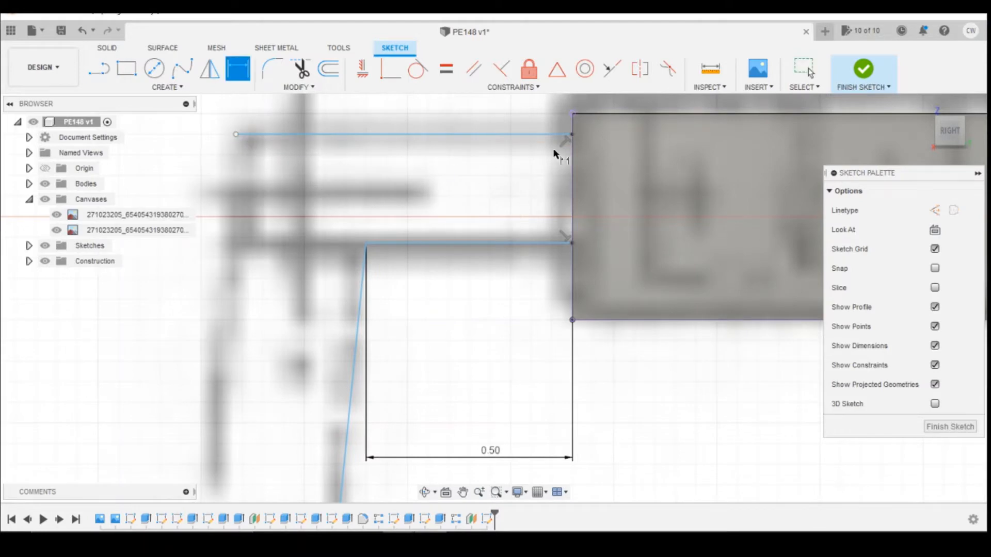
left_click(531, 136)
left_click(522, 242)
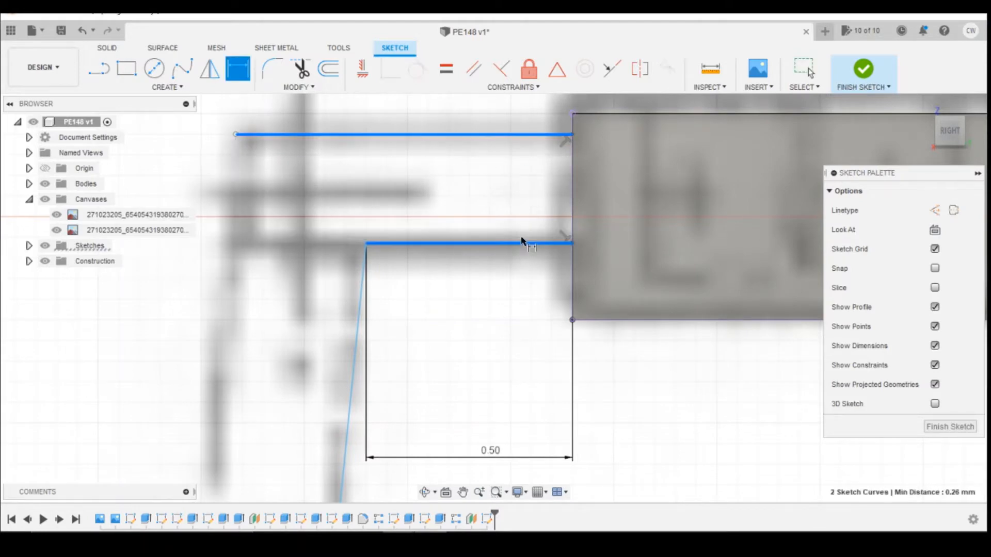
left_click(665, 208)
type("0.3")
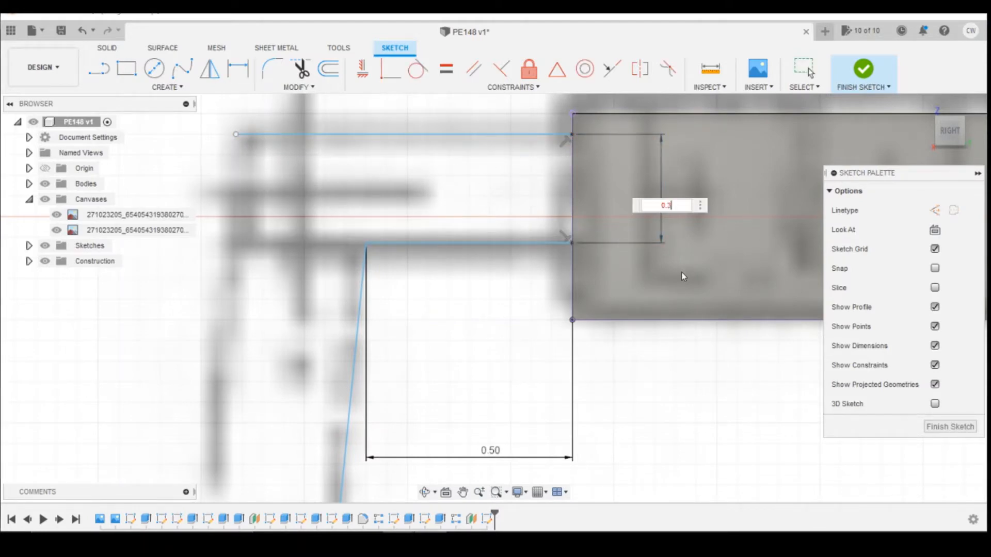
key("Return")
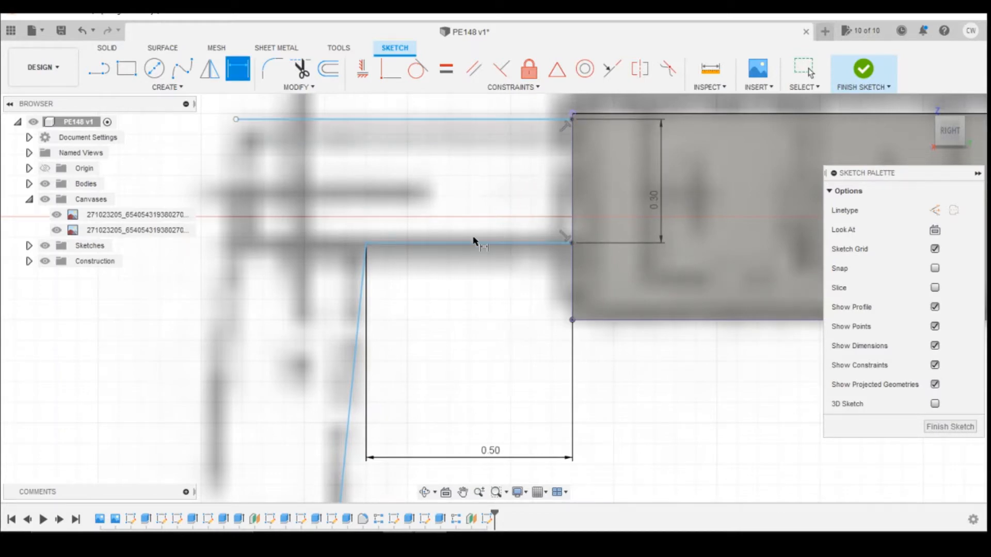
Dimension the vertical distance from the lower horizontal line's platform end to the platform's bottom corner, accepting the current value.
left_click(572, 243)
left_click(572, 321)
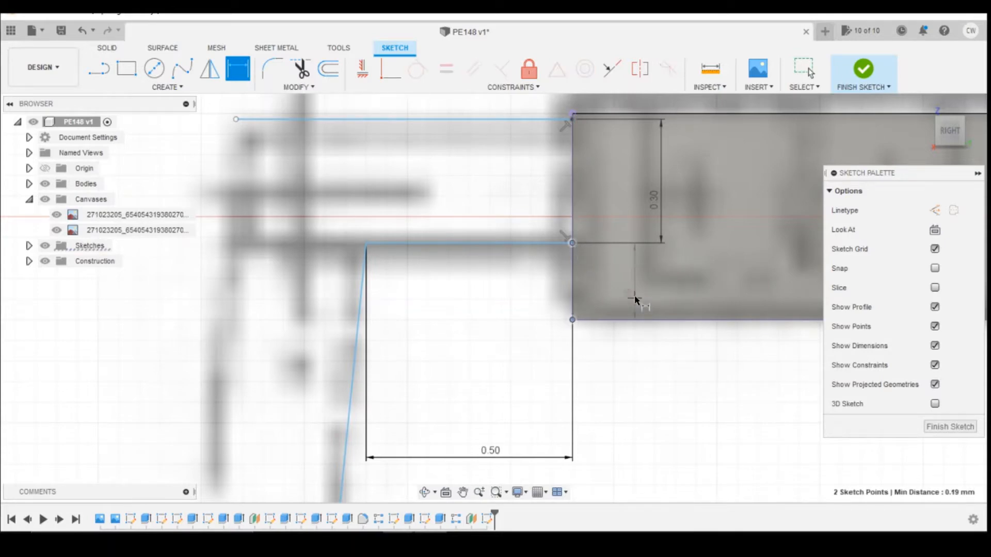
left_click(641, 297)
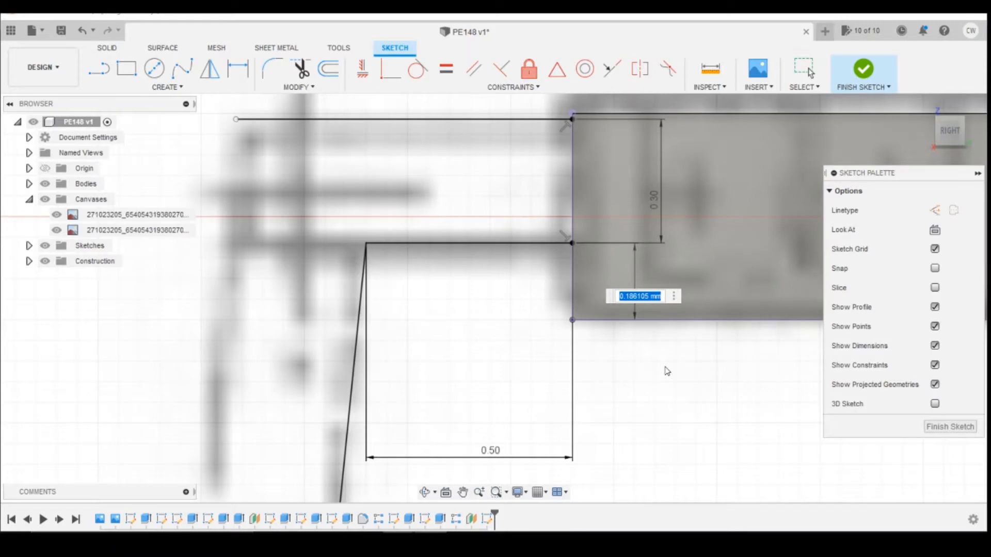
key("Return")
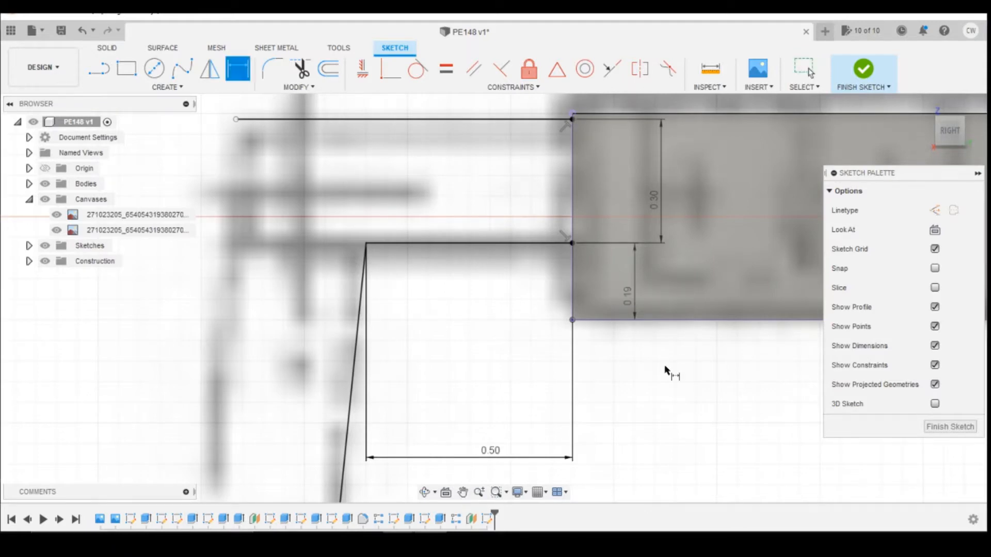
Dimension the upper horizontal line's length to 0.8 mm.
left_click(413, 120)
left_click(402, 181)
type("0")
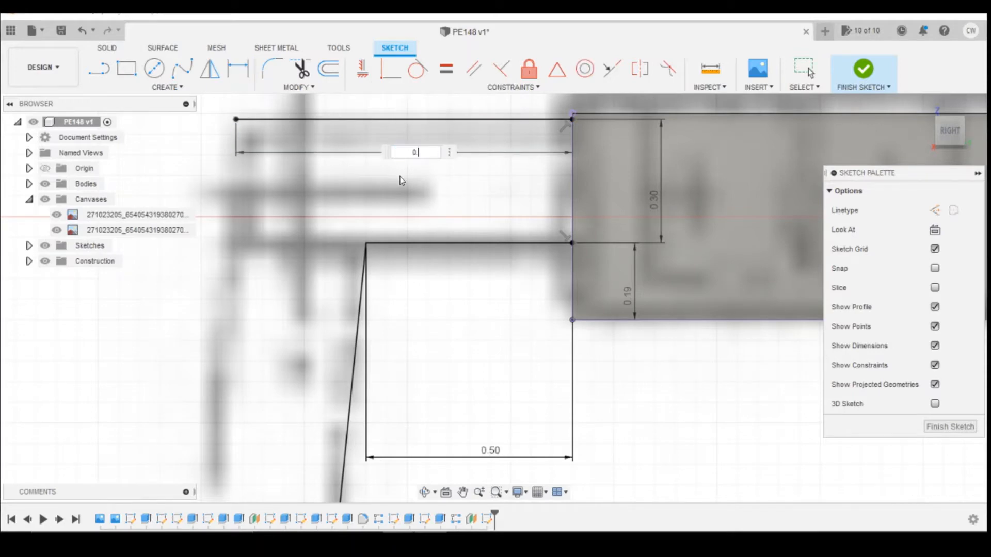
type(".8")
key("Return")
Try to sketch a short line along the base's top edge, outward from the foot of the ladder's inner edge, and undo it.
scroll(398, 174, "down", 6)
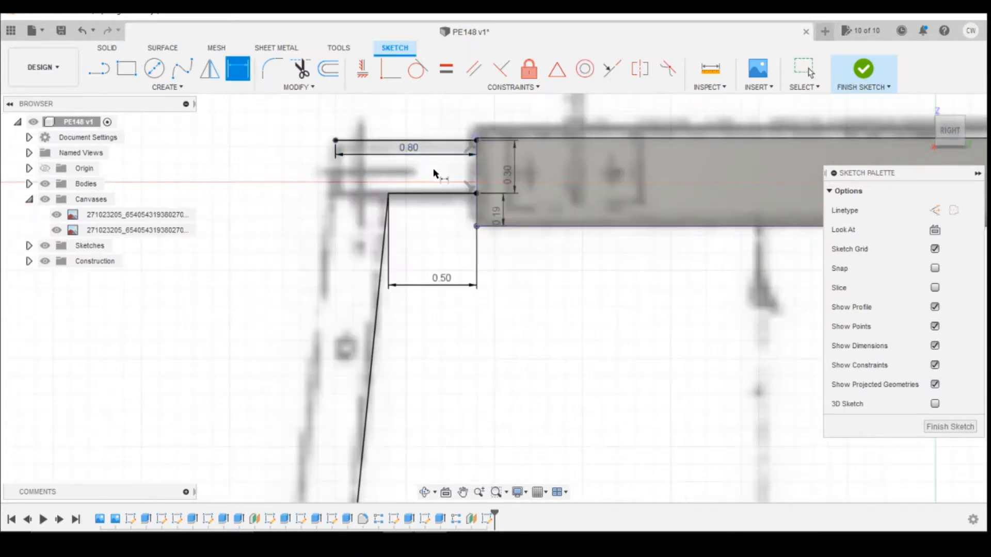
scroll(432, 200, "down", 8)
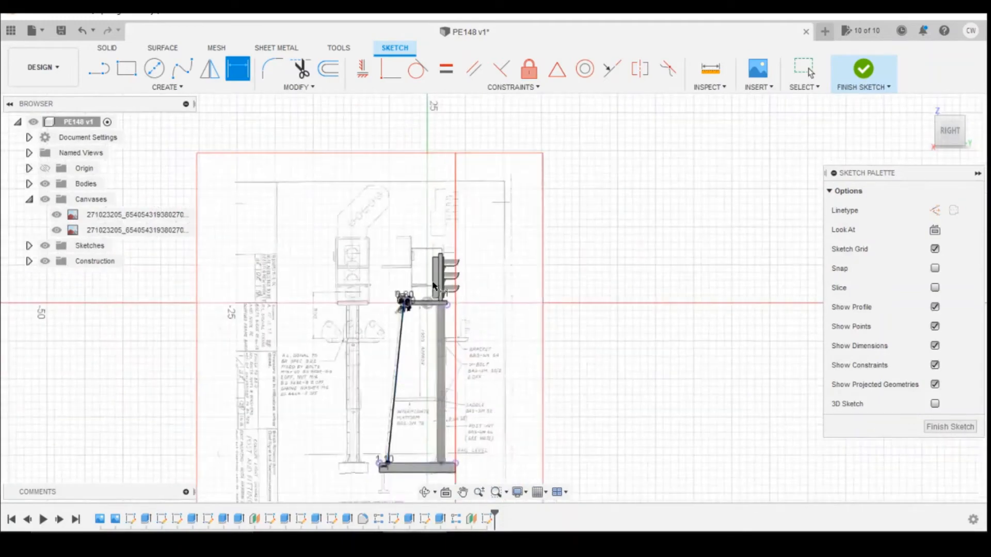
scroll(397, 451, "up", 10)
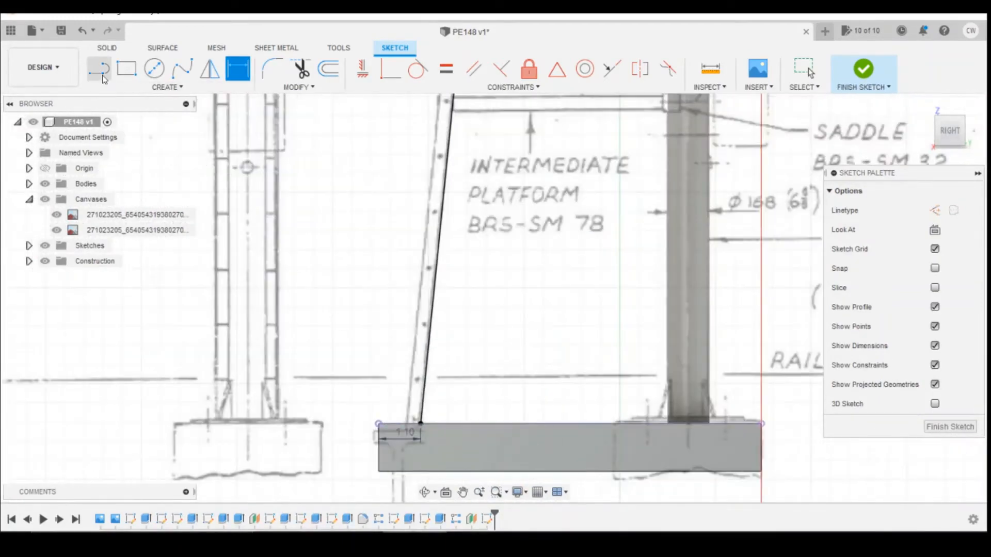
key("l")
scroll(405, 406, "up", 3)
left_click(429, 435)
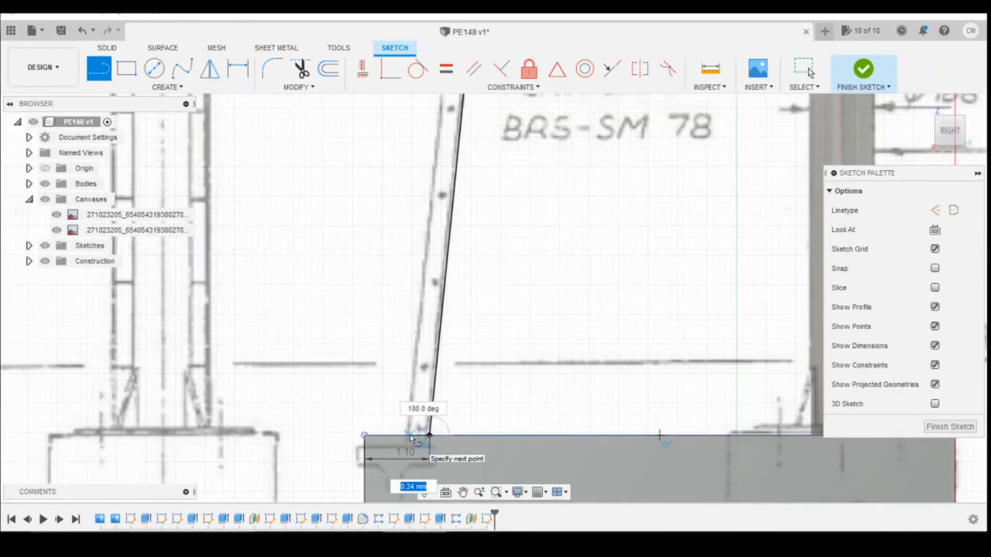
key("Return")
key("Escape")
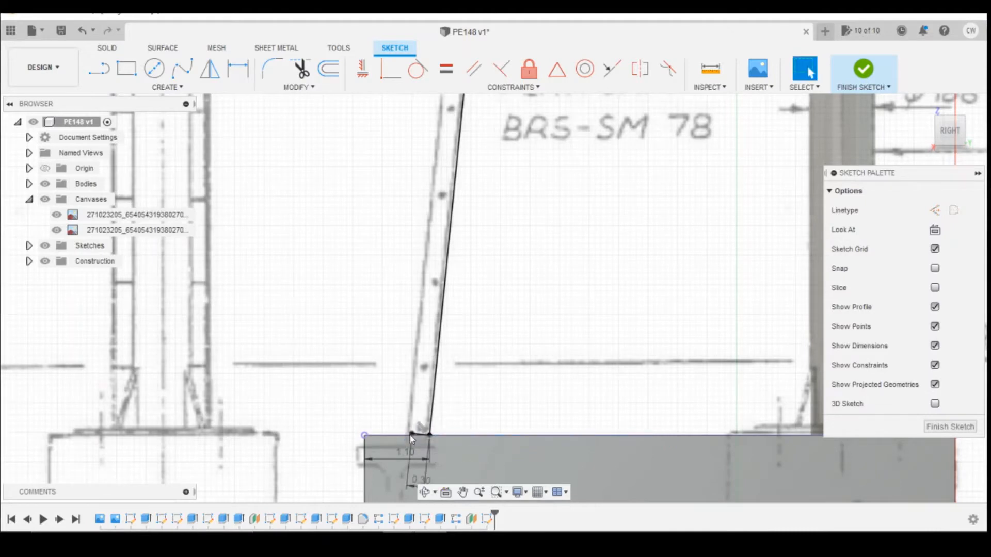
left_click(81, 30)
Sketch a 0.3 mm line along the base's top edge, outward from the foot of the ladder's inner edge.
scroll(382, 423, "up", 2)
key("l")
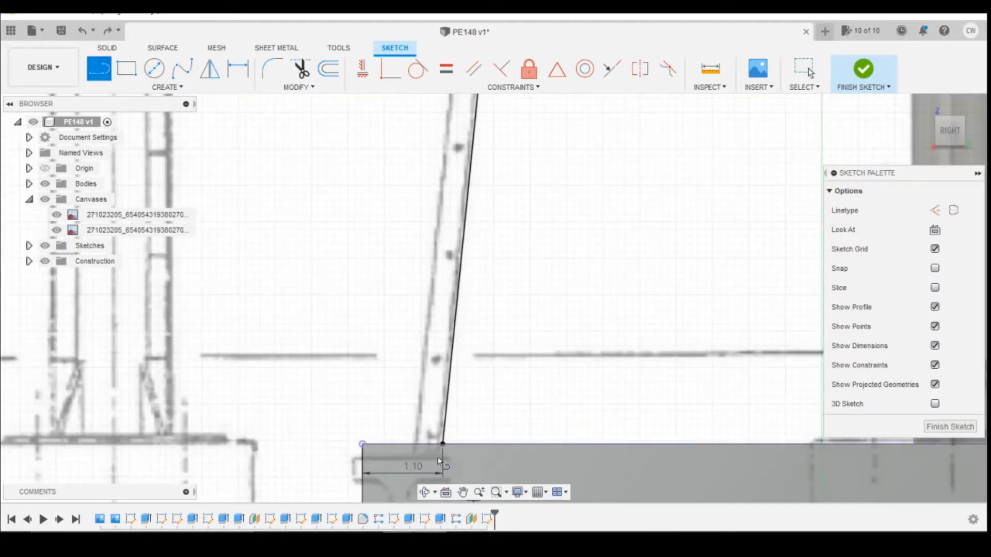
left_click(443, 444)
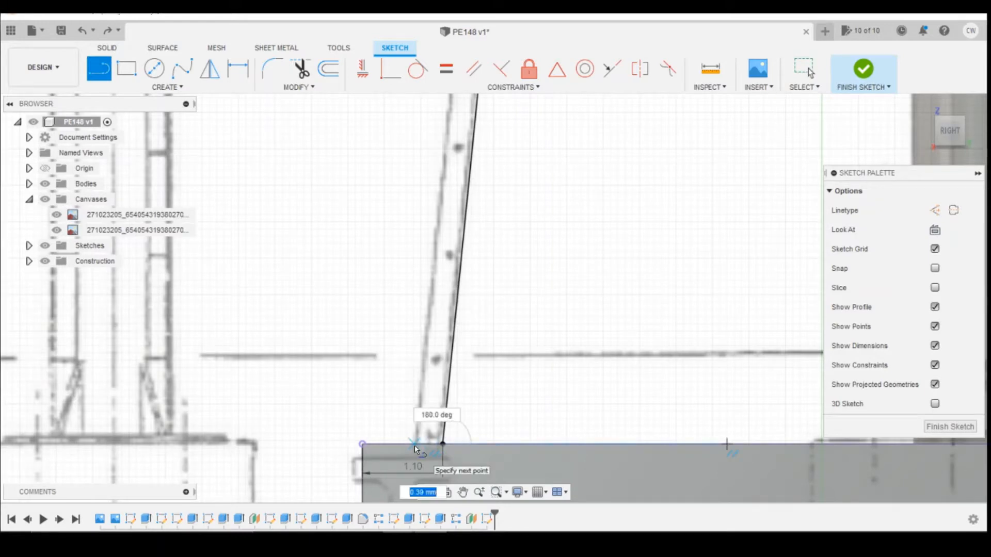
type("0.3")
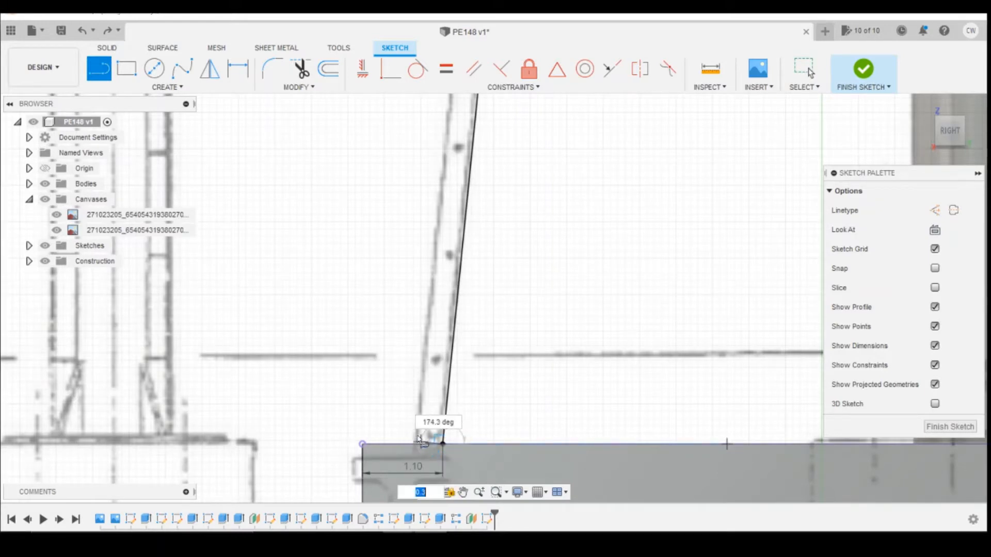
scroll(394, 450, "up", 2)
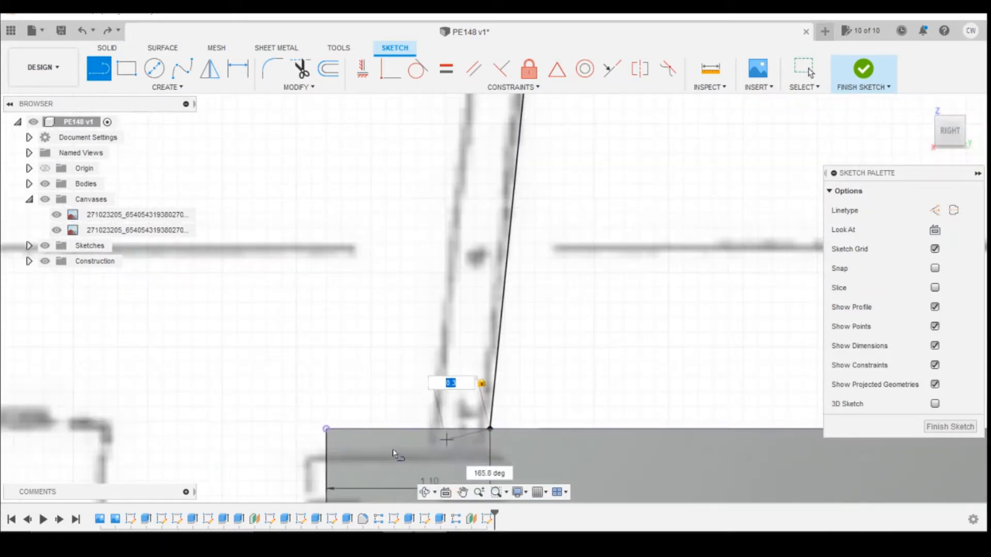
left_click(447, 435)
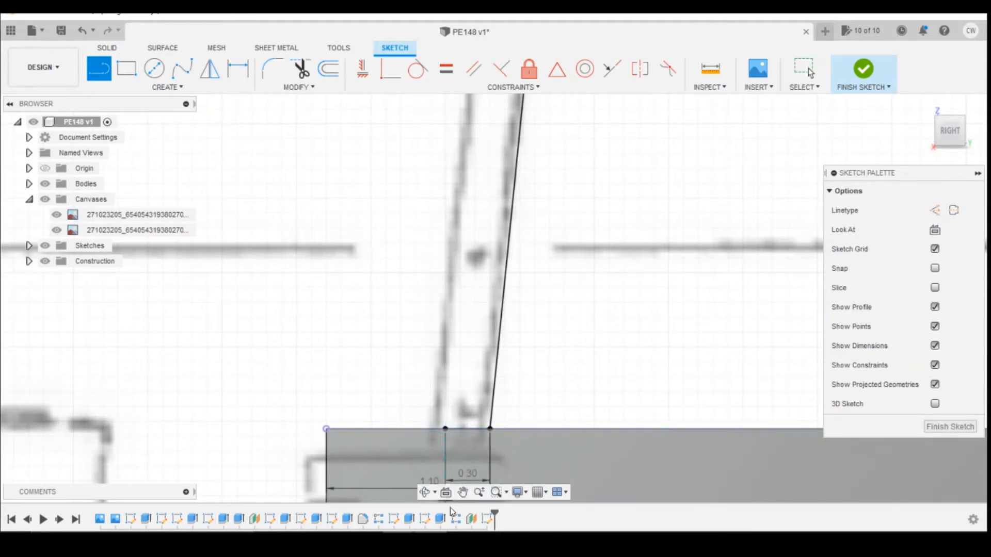
key("Escape")
Set the length of the ladder's foot line to 0.4 mm.
double_click(470, 473)
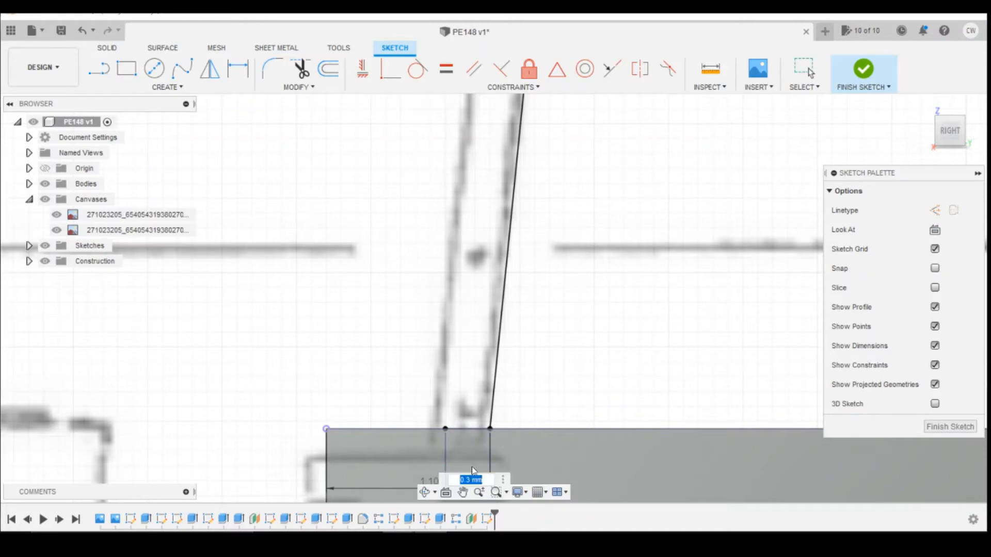
type("0.4")
key("Return")
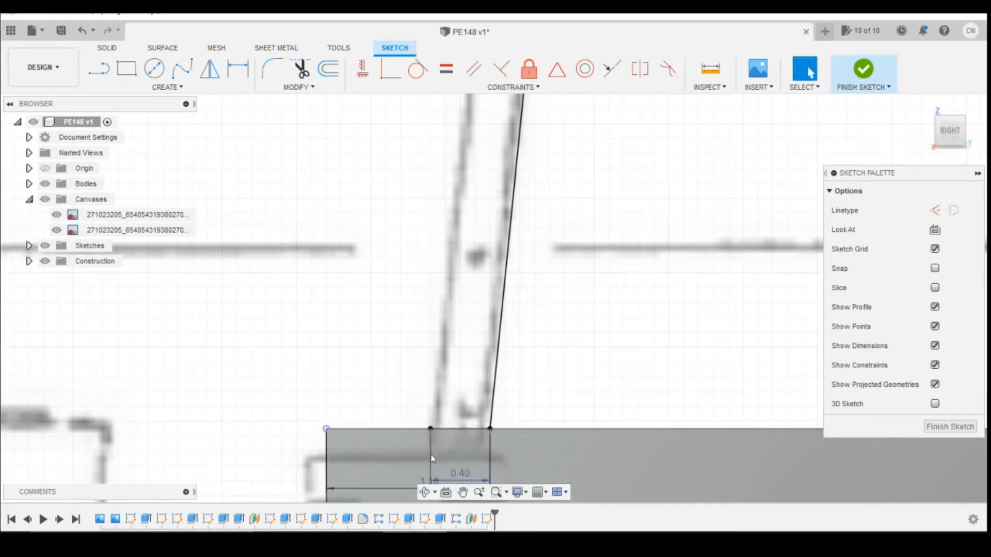
Sketch the ladder's sloping outer edge from the foot line's outer end to the outer end of the 0.80 mm upper line, closing the profile.
left_click(100, 59)
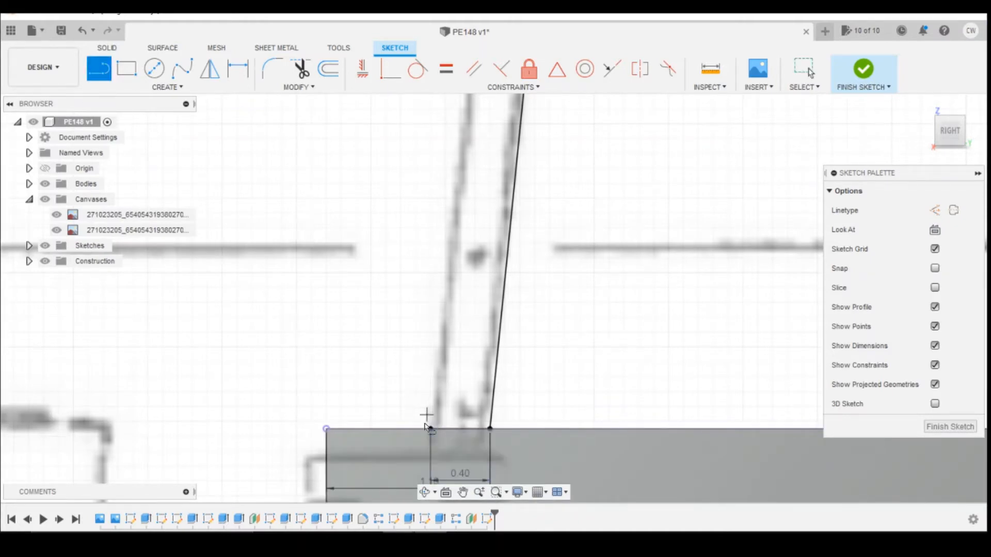
left_click(431, 430)
scroll(549, 371, "down", 5)
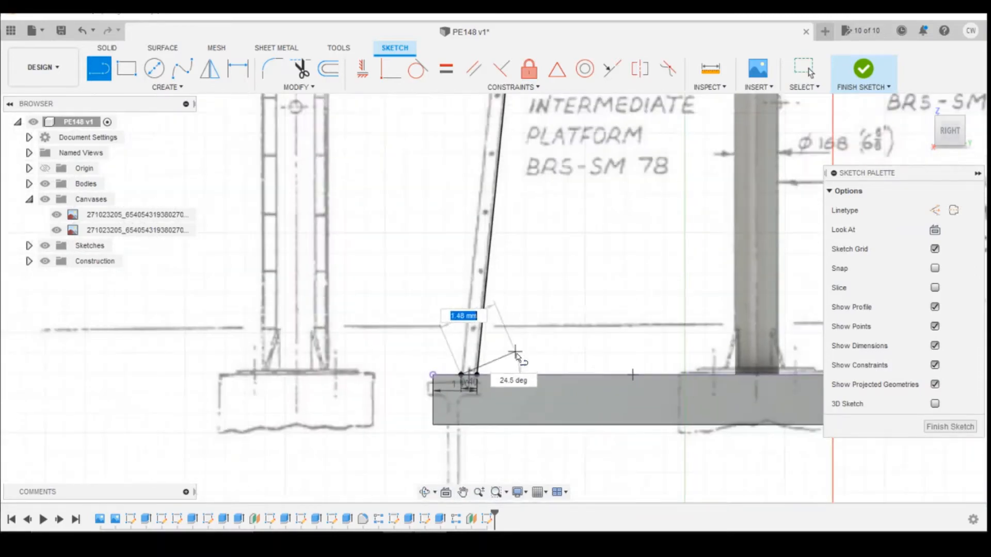
scroll(548, 370, "down", 3)
scroll(552, 180, "up", 10)
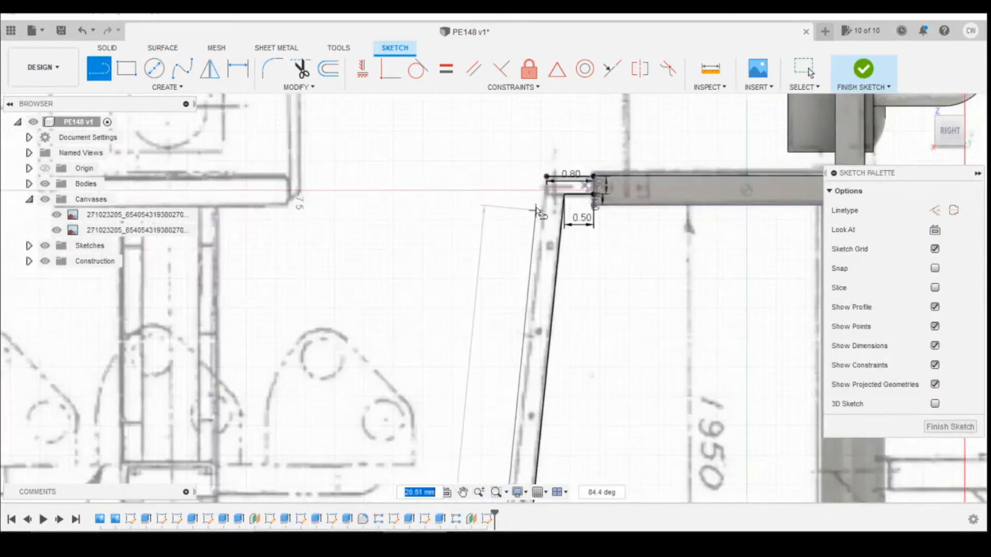
left_click(547, 170)
scroll(568, 189, "down", 5)
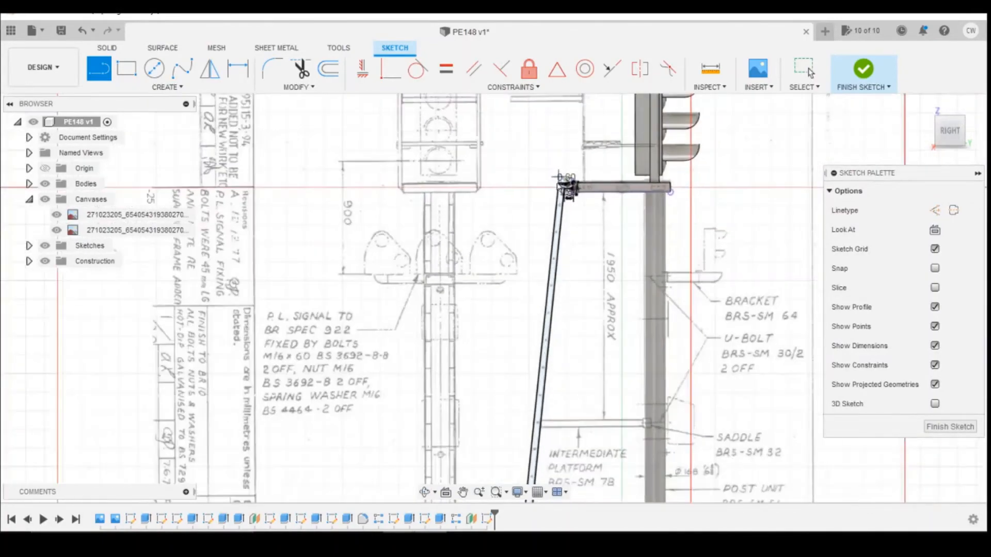
key("Escape")
Extrude the ladder's closed side profile 0.3 mm as a side rail, joined to the existing model.
scroll(568, 188, "up", 6)
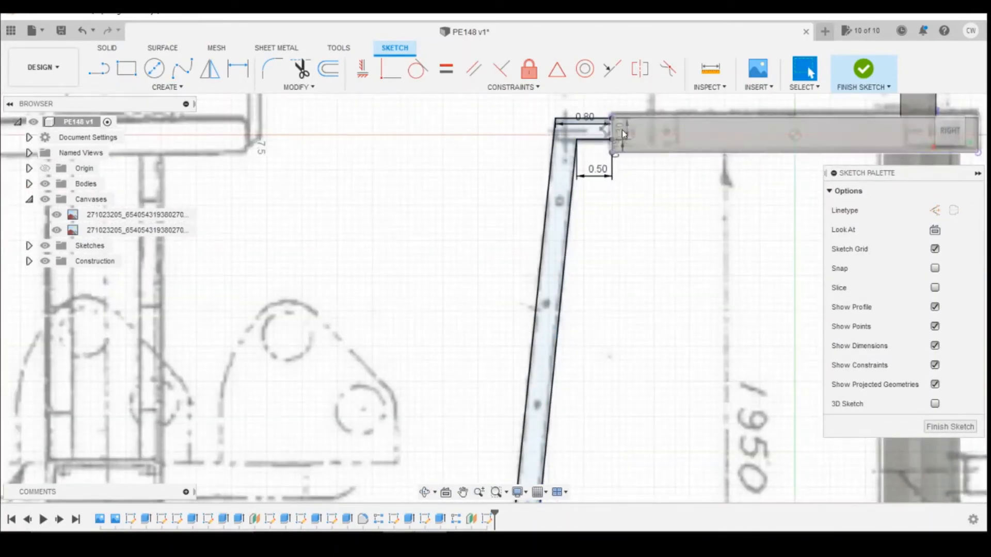
right_click(587, 135)
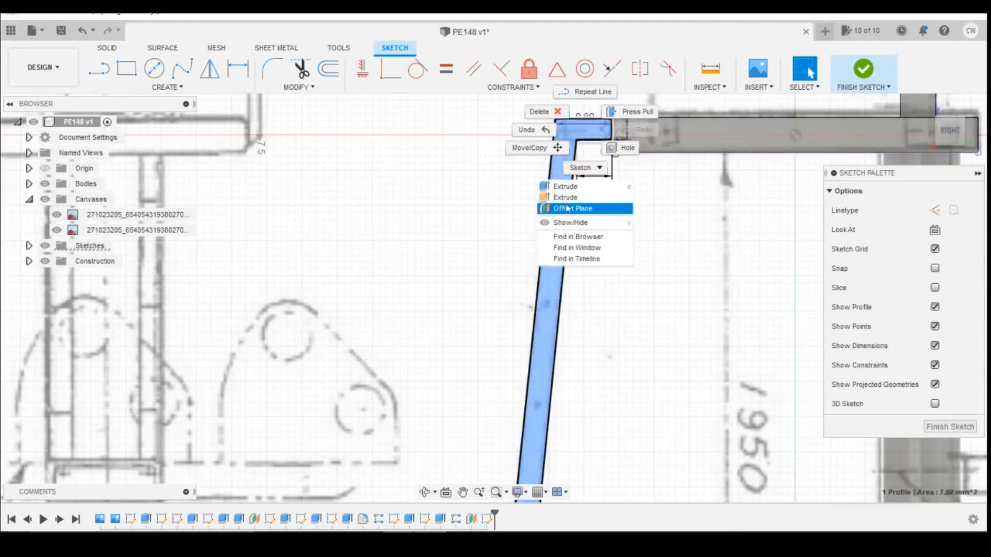
left_click(572, 191)
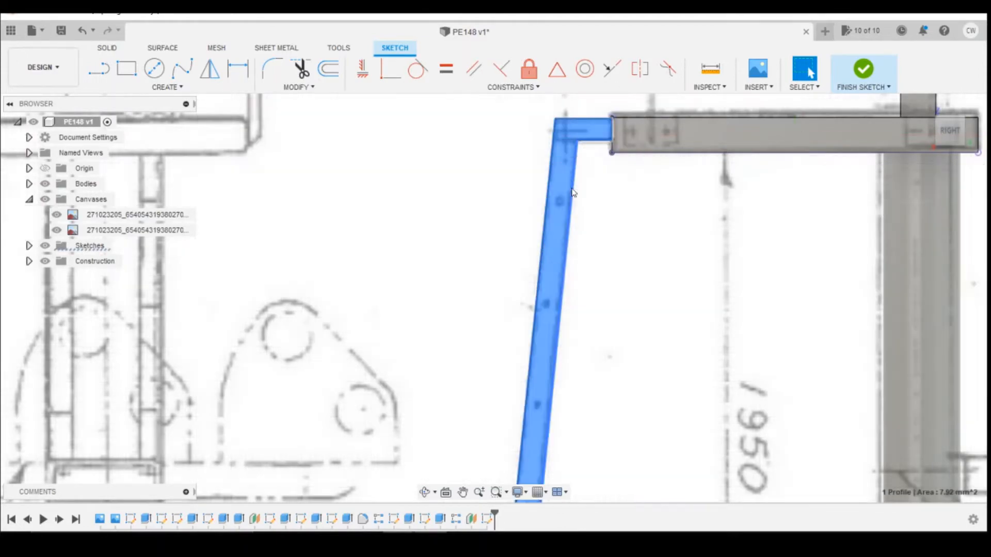
left_click_drag(950, 133, 967, 133)
scroll(565, 214, "down", 2)
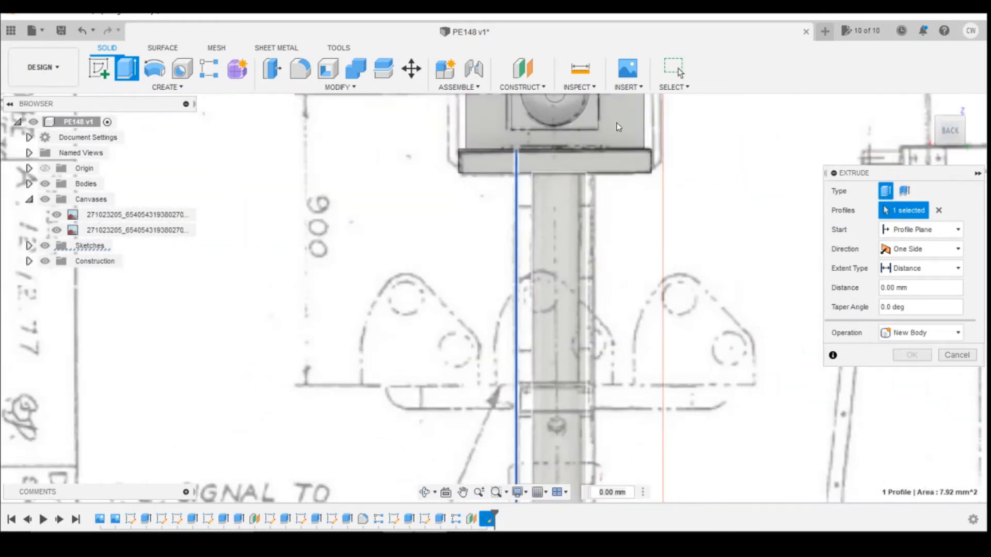
scroll(594, 129, "down", 4)
scroll(546, 305, "up", 2)
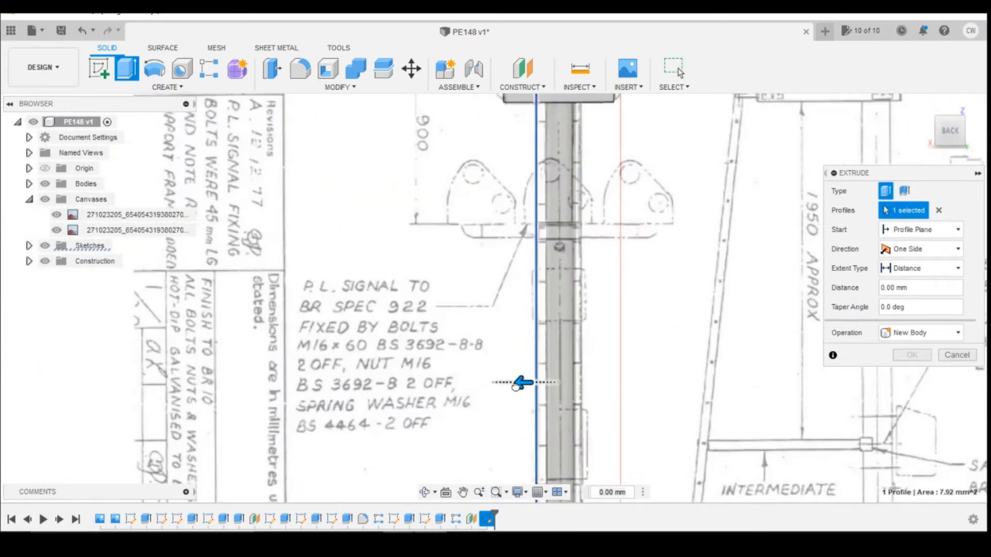
left_click_drag(522, 381, 506, 383)
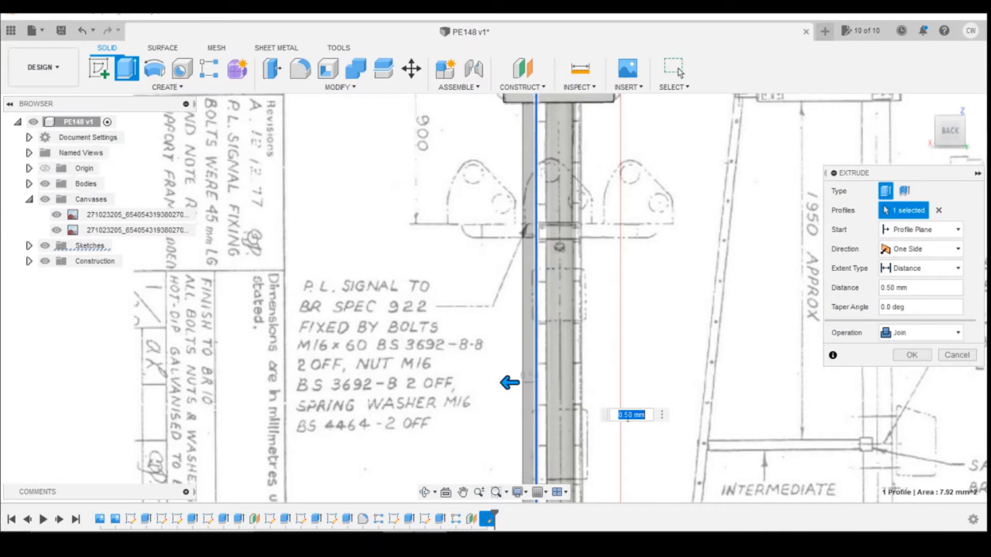
left_click(645, 416)
type("0.3")
key("Return")
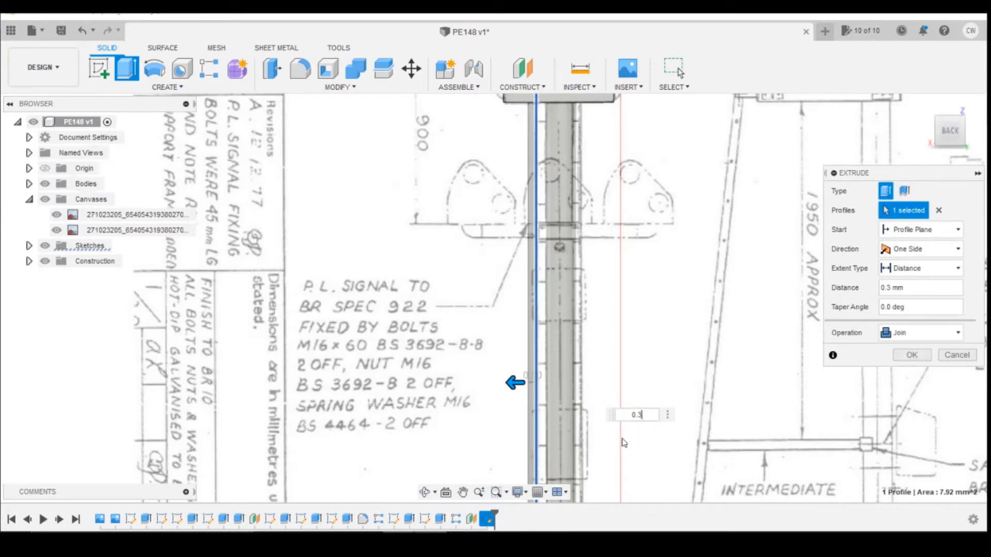
left_click(911, 356)
Construct a midplane between the two opposite long side faces of the base.
mouse_move(951, 133)
left_mouse_down()
mouse_move(970, 134)
mouse_move(951, 133)
left_mouse_up()
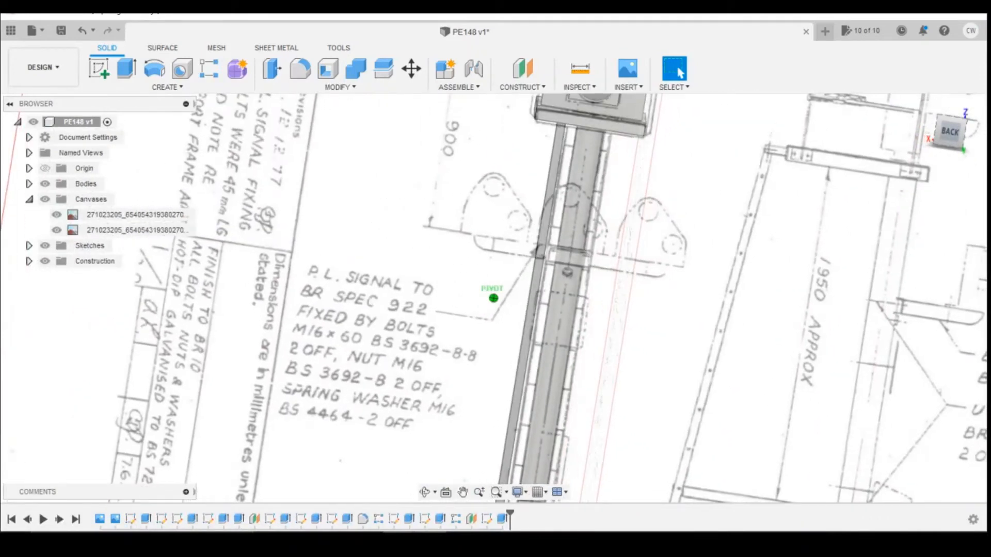
left_click(532, 71)
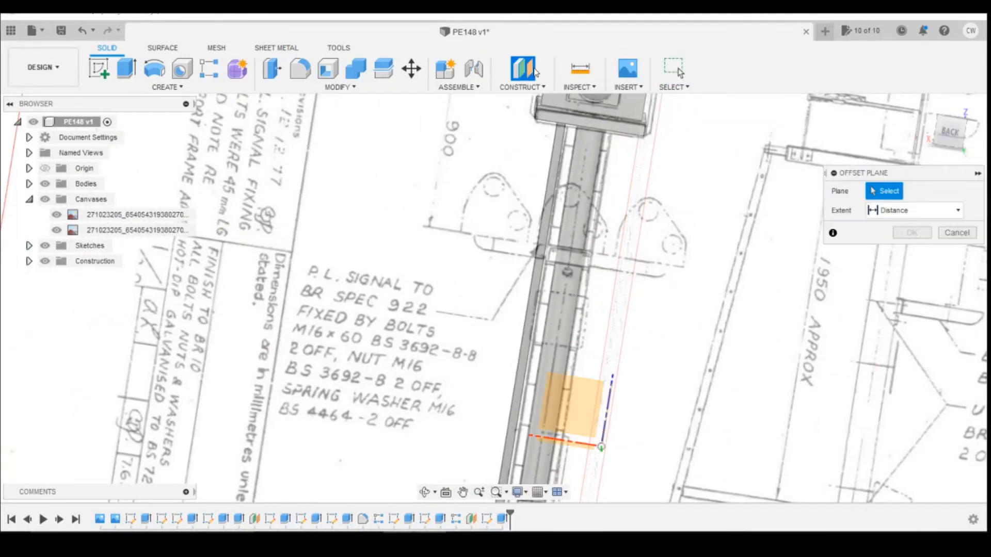
left_click(966, 235)
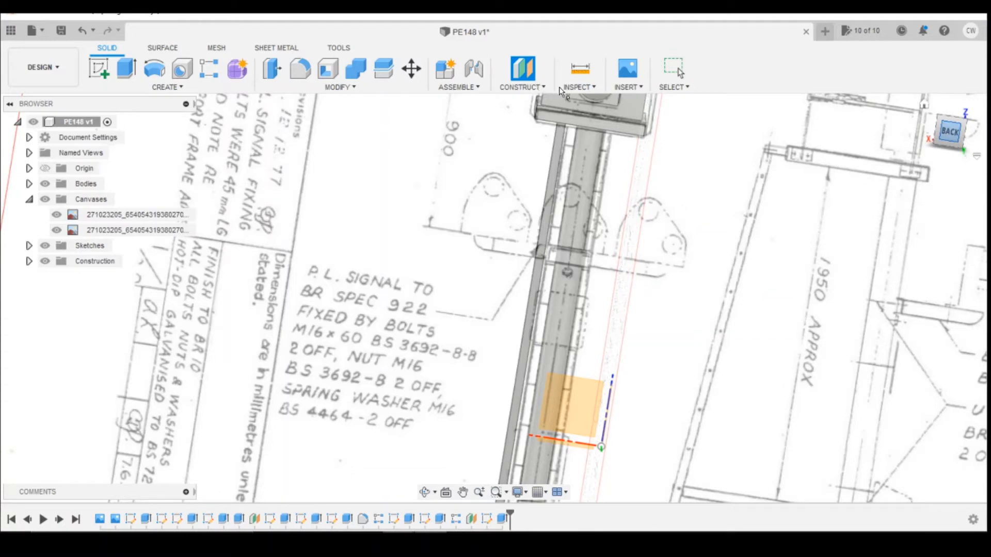
left_click(542, 87)
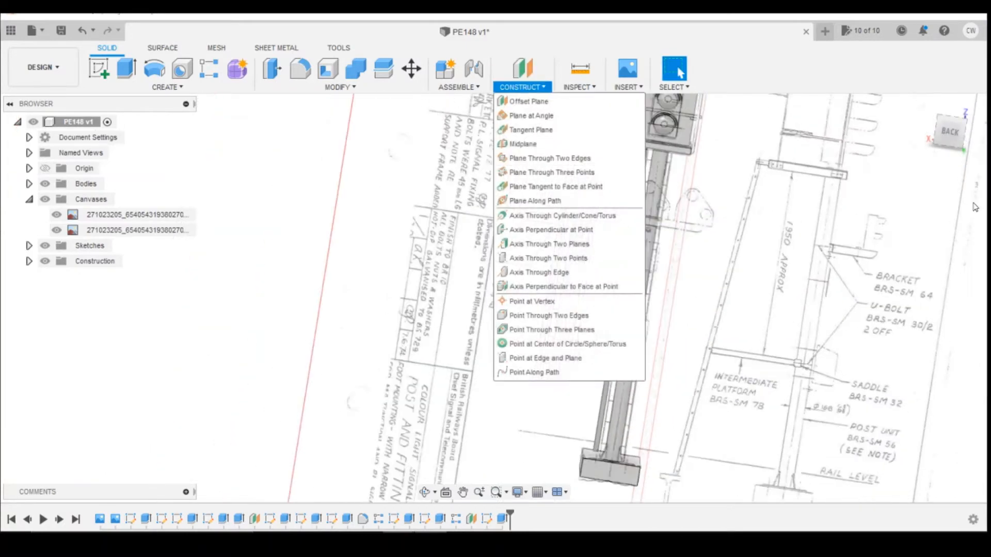
left_click(563, 145)
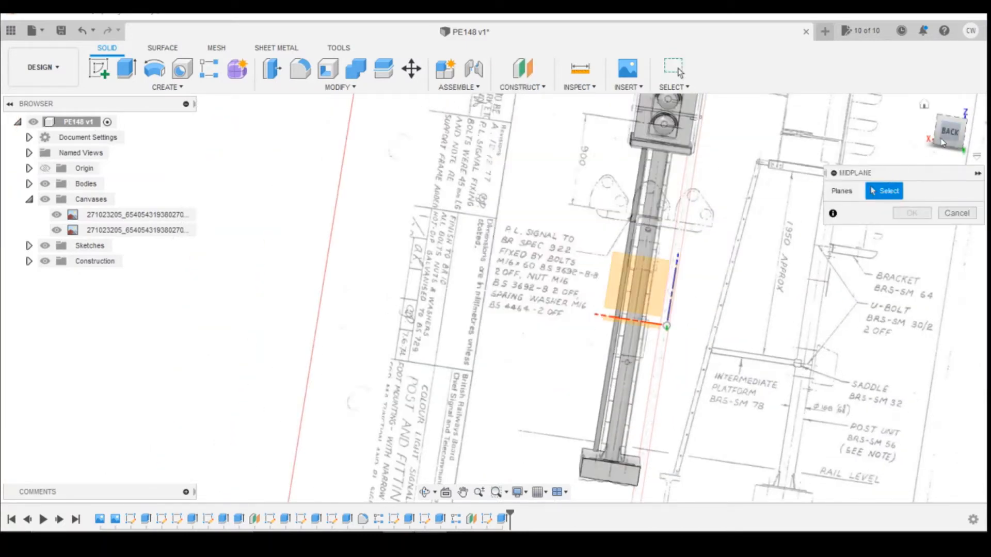
left_click(618, 462)
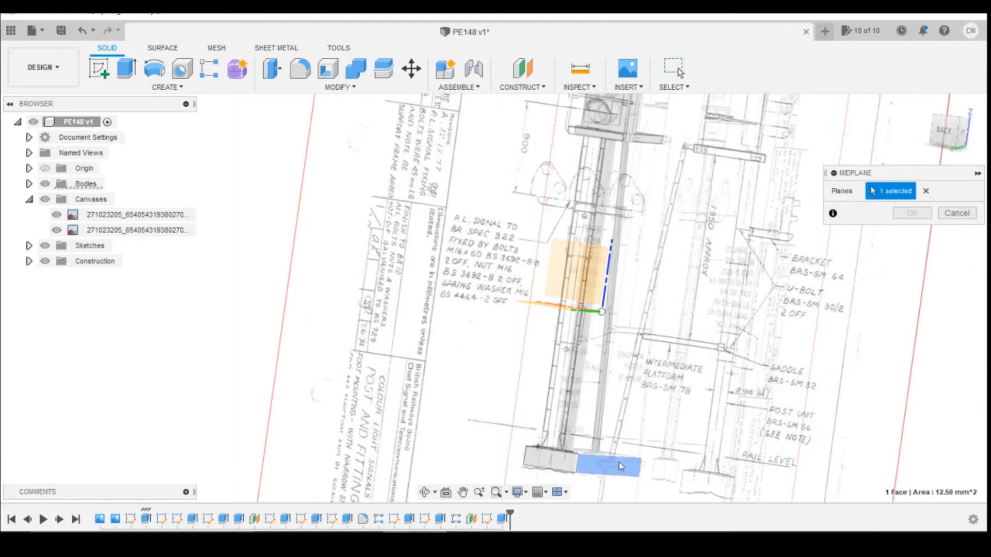
left_click_drag(953, 131, 983, 131)
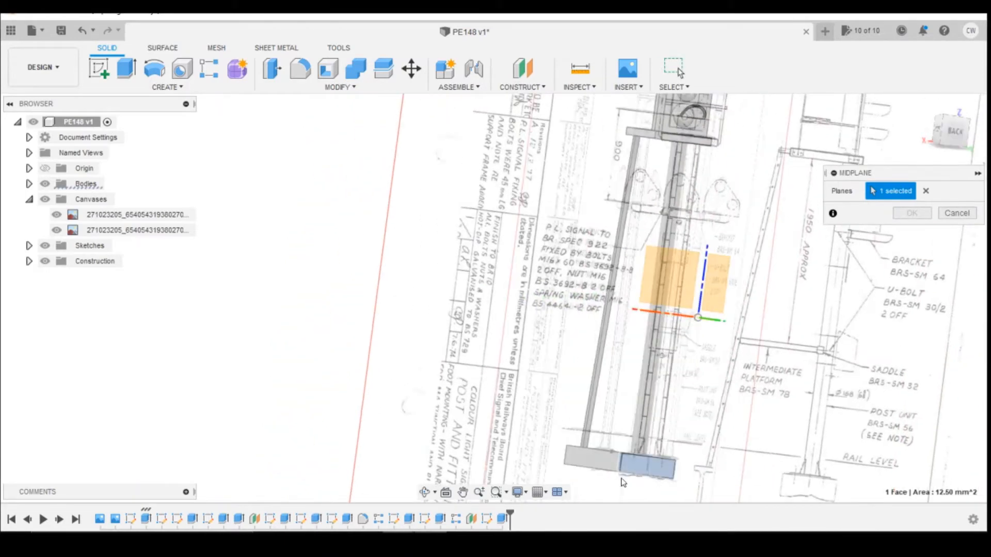
left_click(609, 464)
left_click(912, 213)
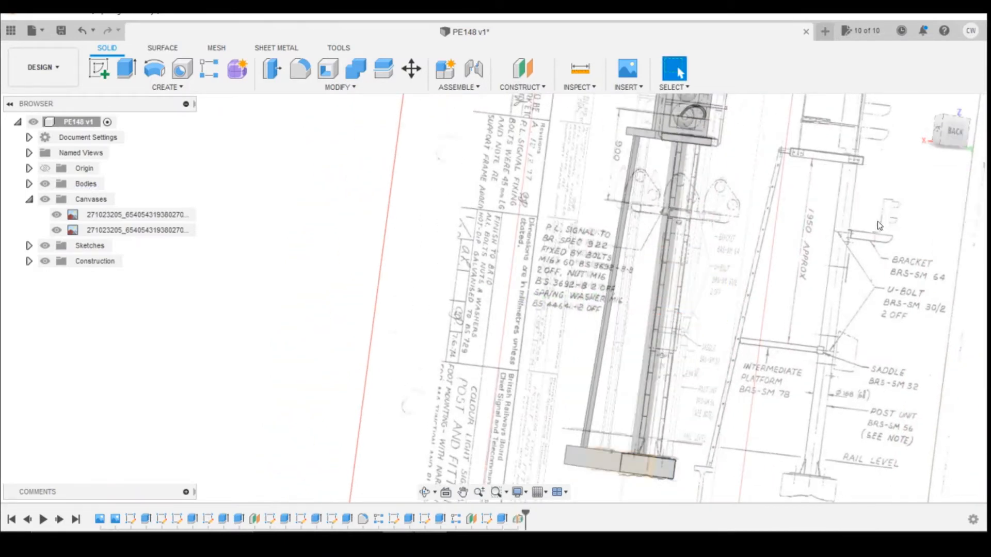
Mirror the side rail's extrude feature across the base's midplane to form the ladder's second rail.
scroll(654, 247, "up", 4)
scroll(654, 247, "down", 5)
scroll(640, 403, "up", 3)
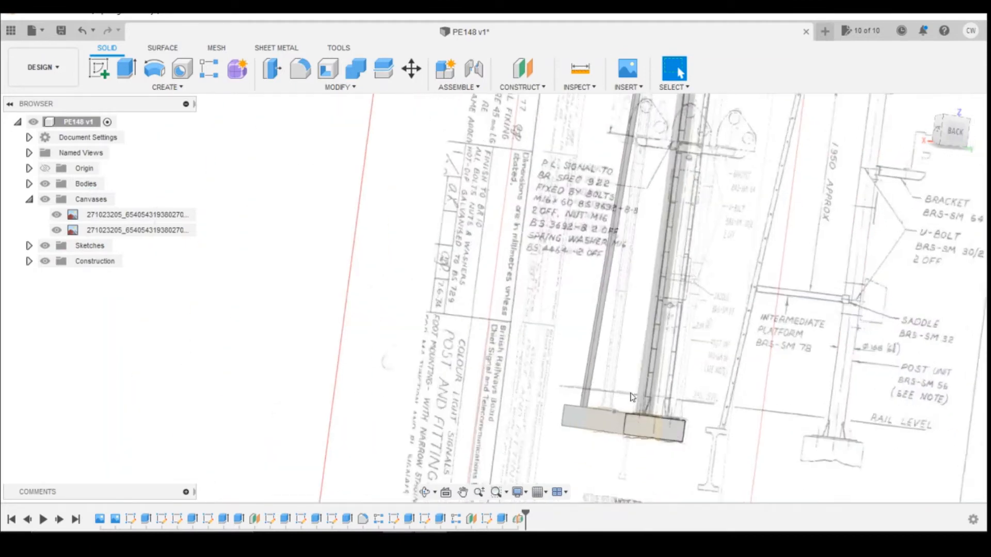
left_click(187, 86)
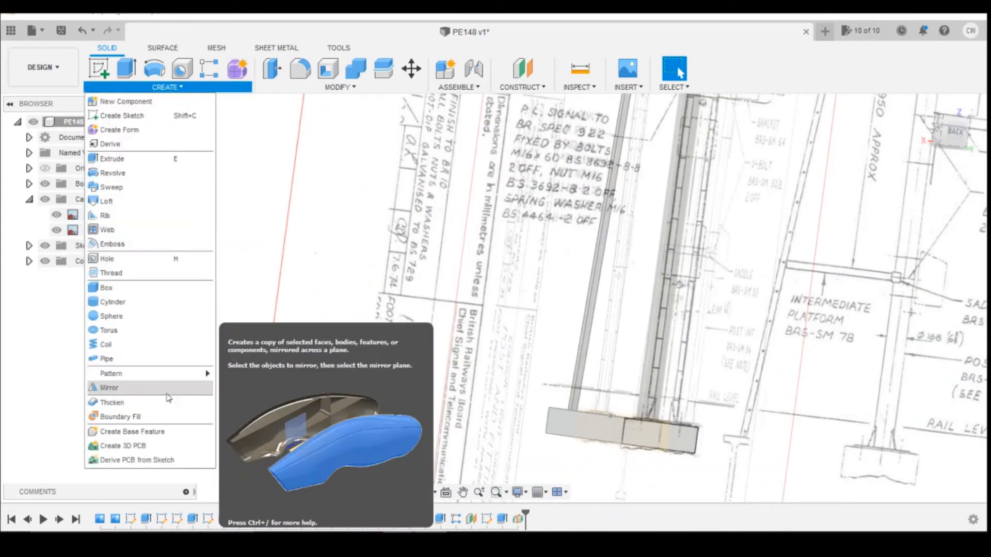
left_click(151, 391)
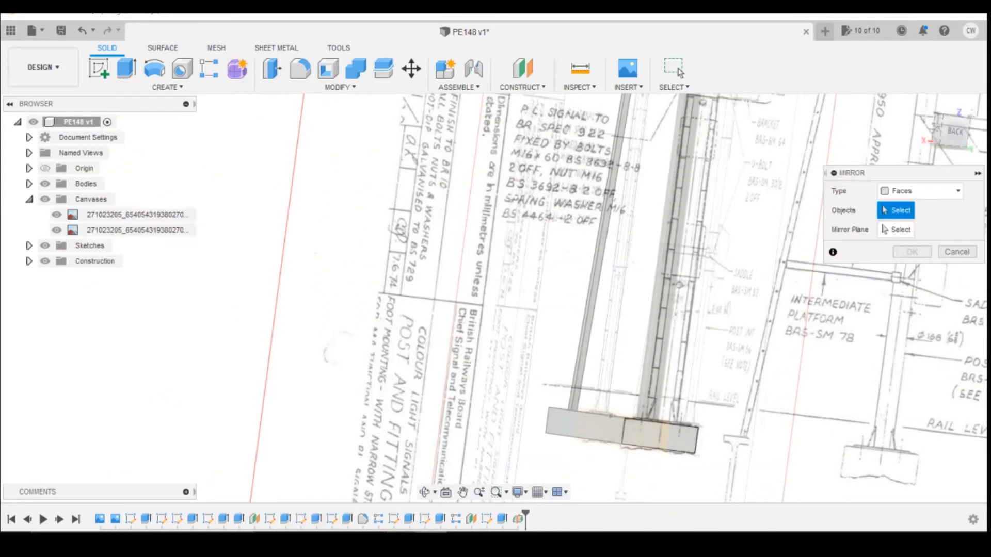
left_click(504, 520)
left_click(918, 191)
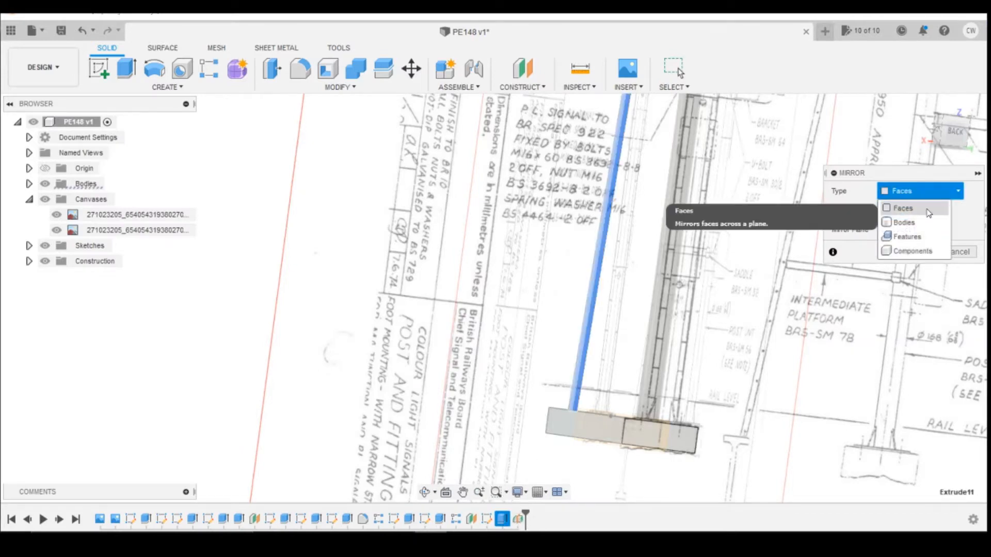
left_click(901, 235)
left_click(500, 519)
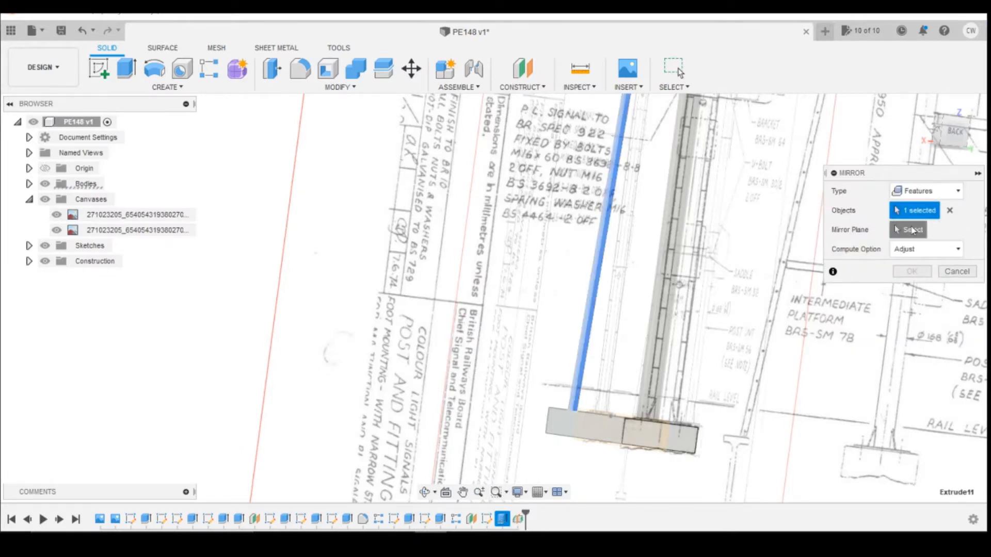
left_click(666, 443)
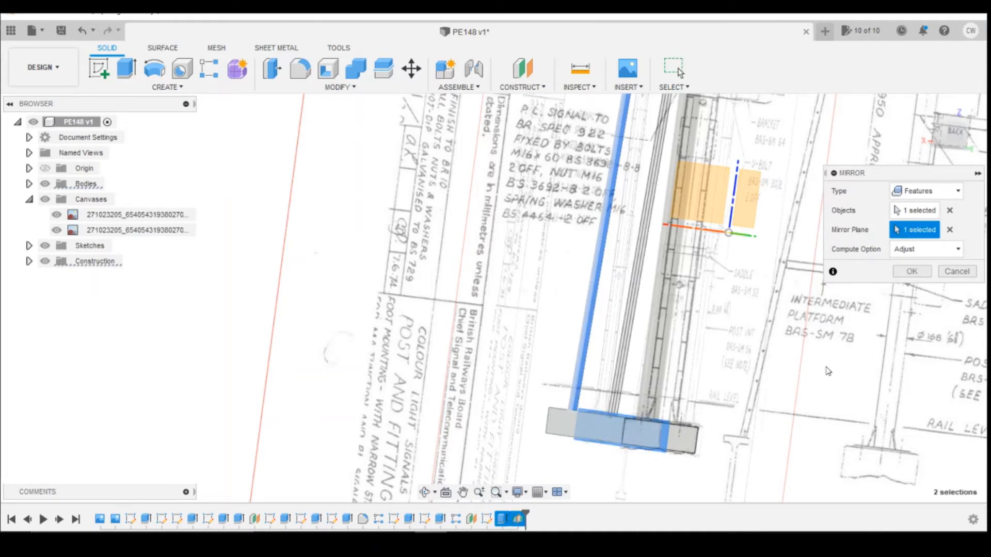
left_click(909, 272)
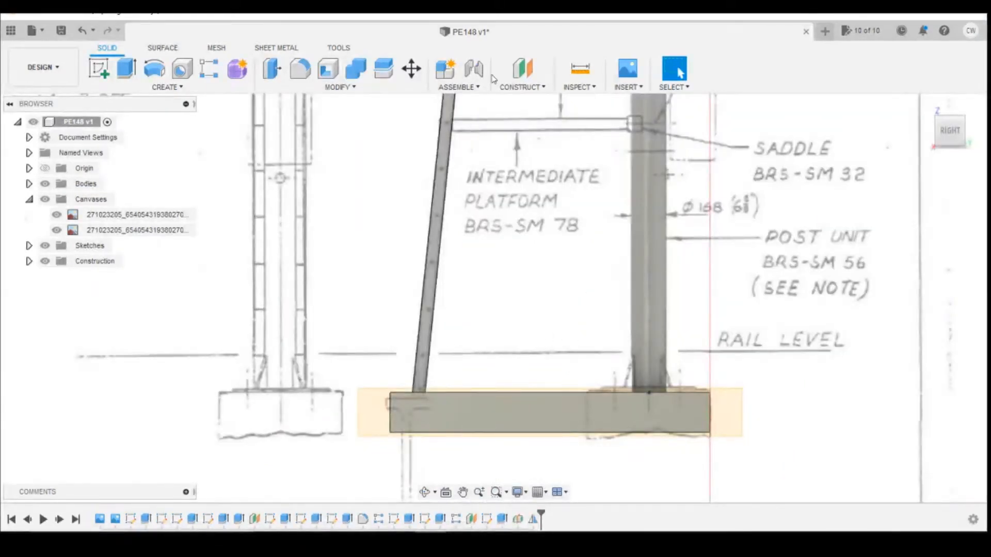
Sketch a 0.25 mm diameter circle on the ladder rail's side face, centred on the drawing's lowest rung mark.
left_click(98, 68)
left_click(952, 136)
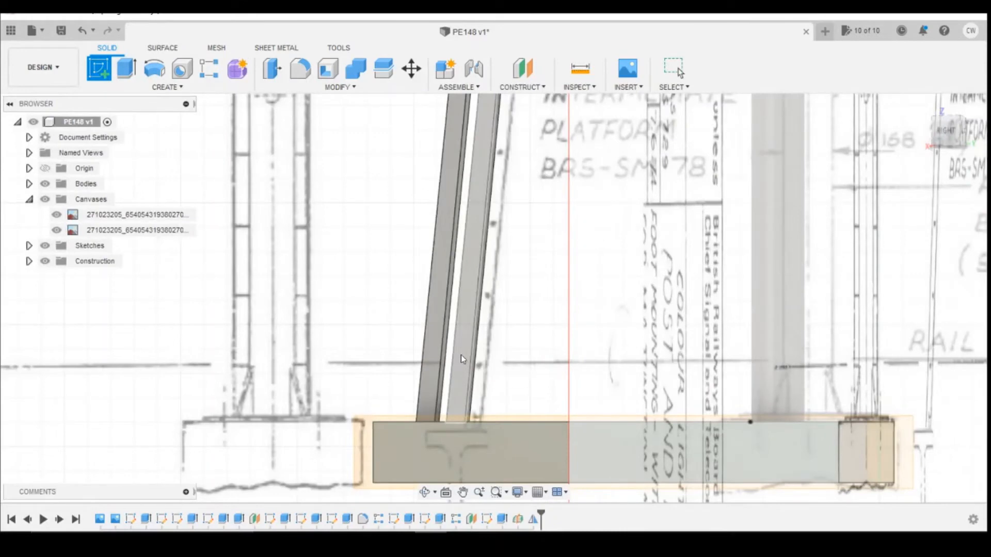
left_click(462, 350)
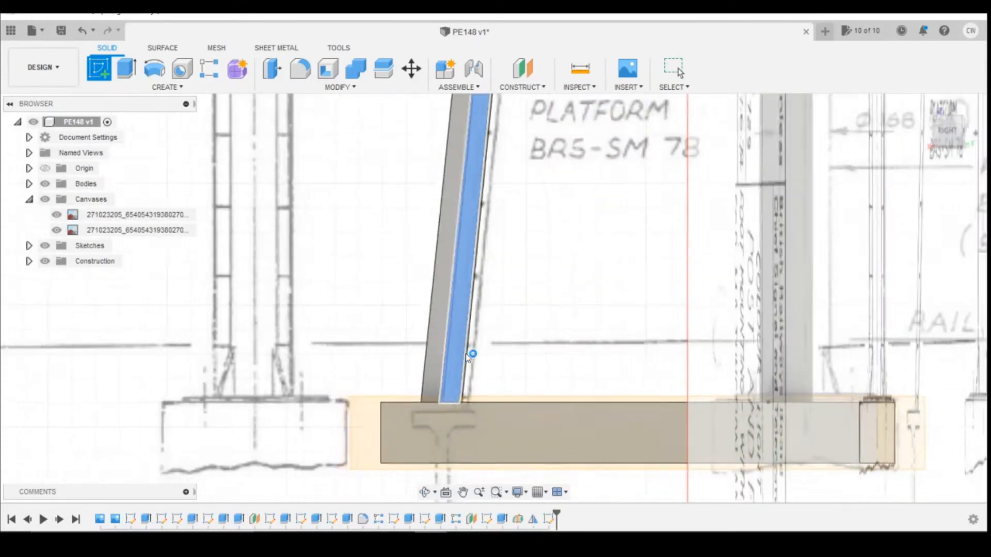
left_click(156, 73)
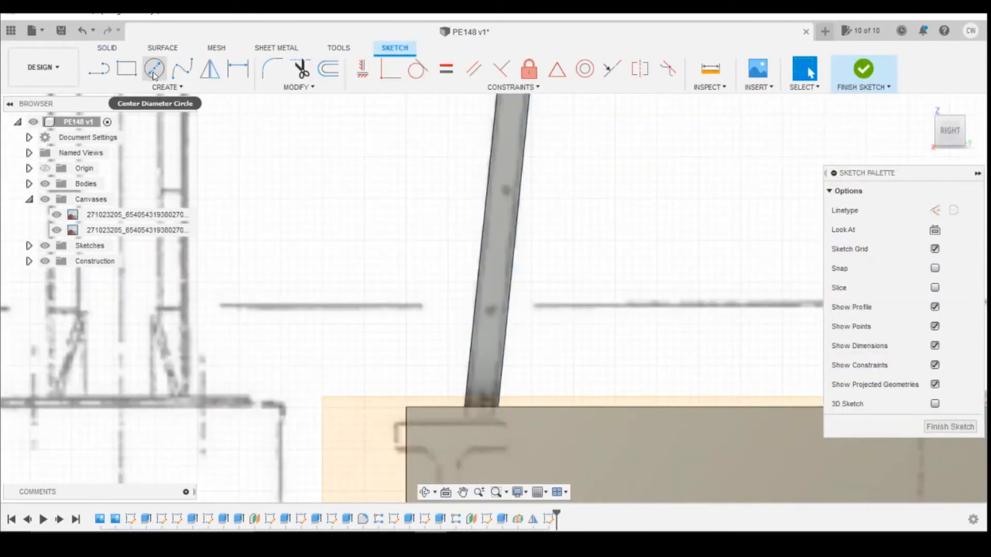
scroll(483, 321, "up", 2)
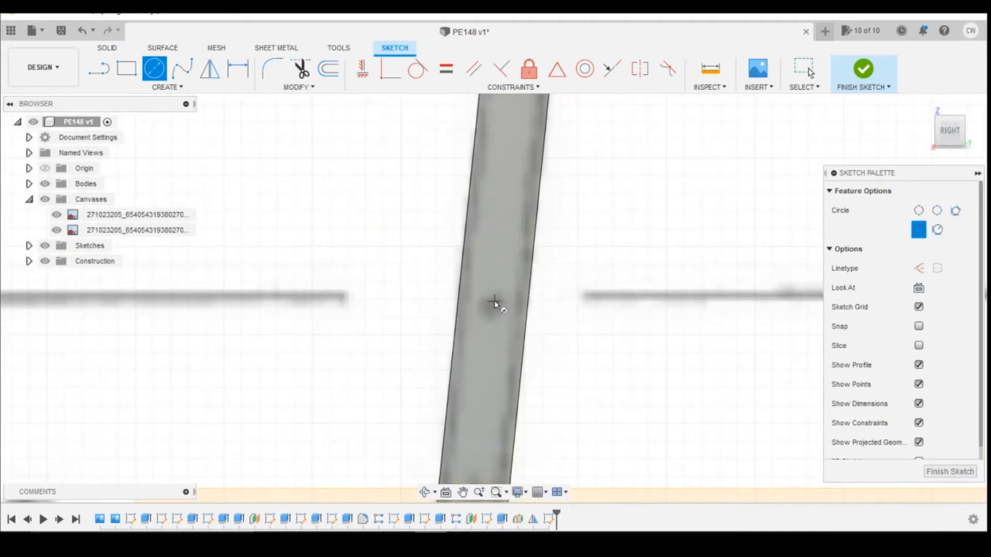
left_click(490, 306)
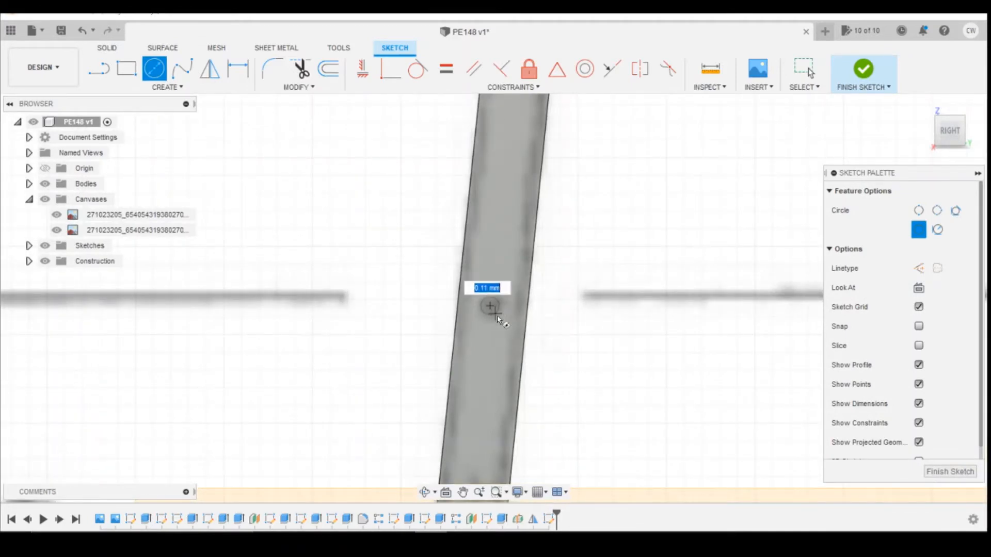
type("0.25")
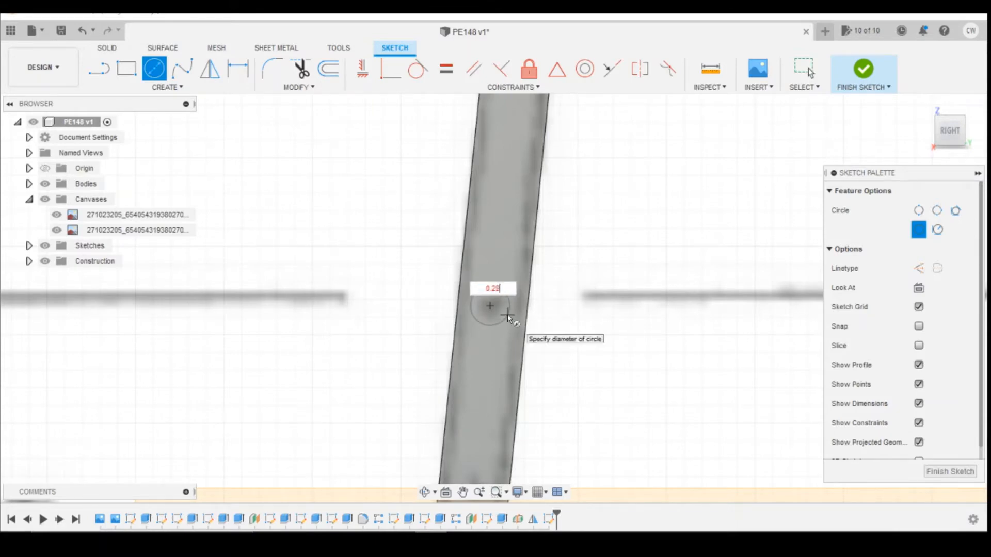
key("Tab")
key("Return")
key("Escape")
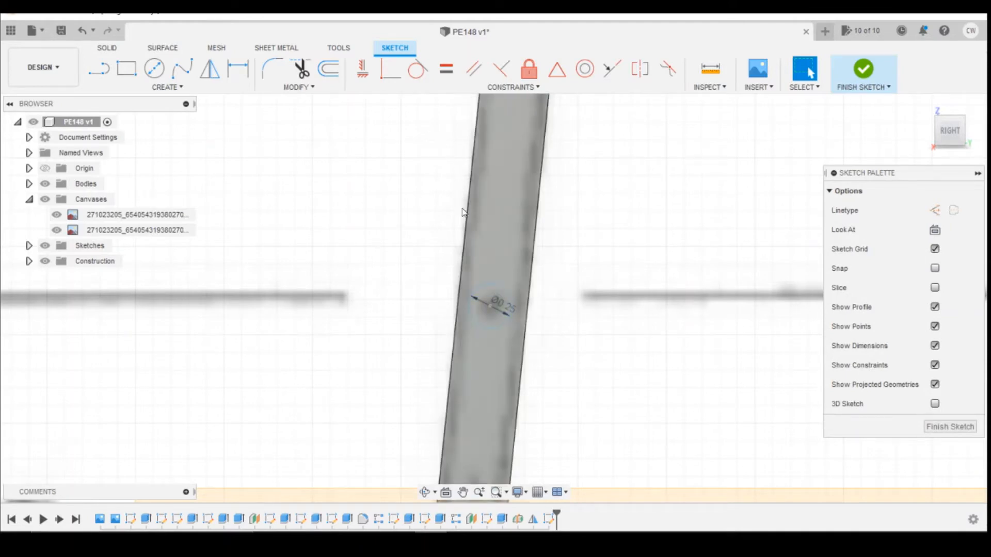
Sketch a line about 4 mm long up the middle of the ladder rail, from its foot to just below the third rung mark.
scroll(467, 219, "down", 3)
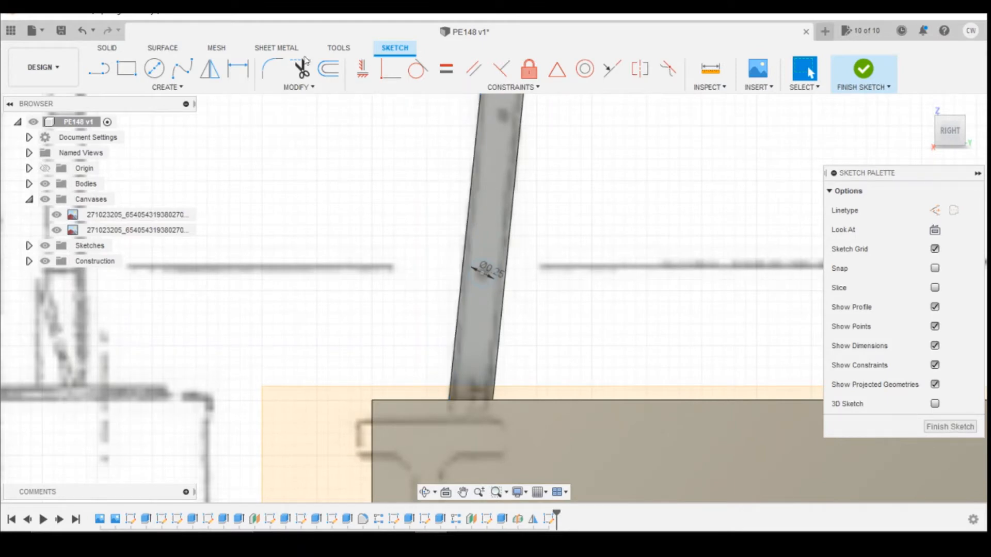
left_click(97, 72)
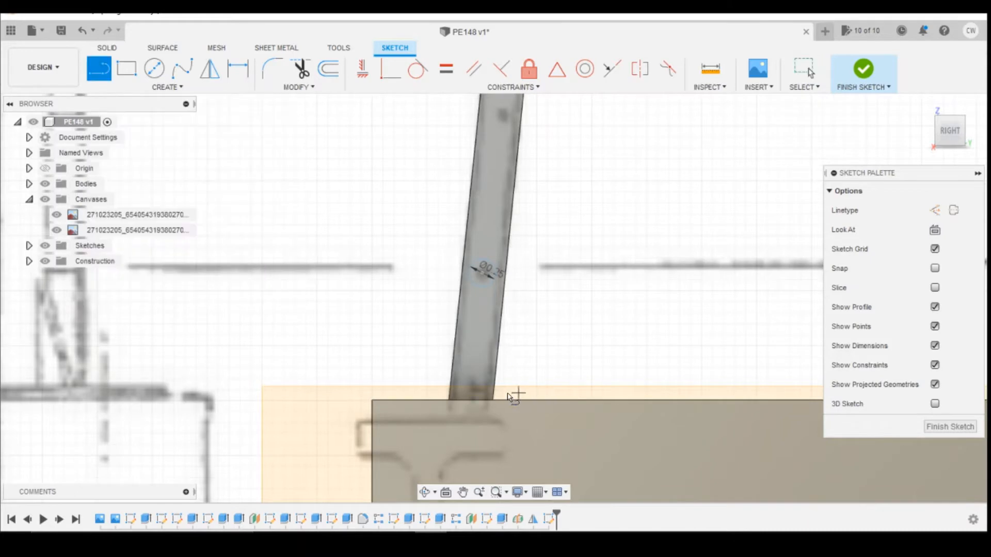
left_click(473, 407)
scroll(472, 413, "down", 1)
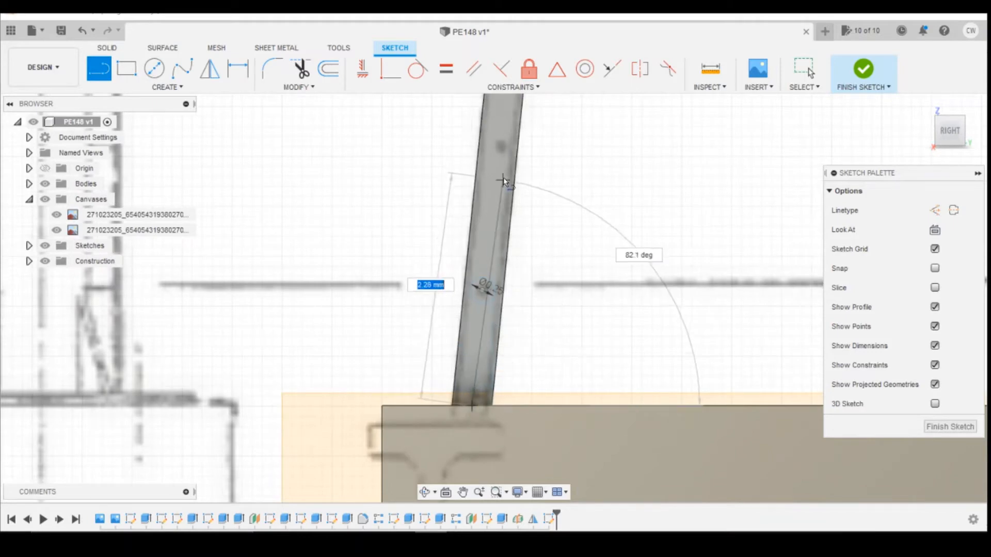
scroll(503, 177, "down", 1)
scroll(472, 155, "up", 3)
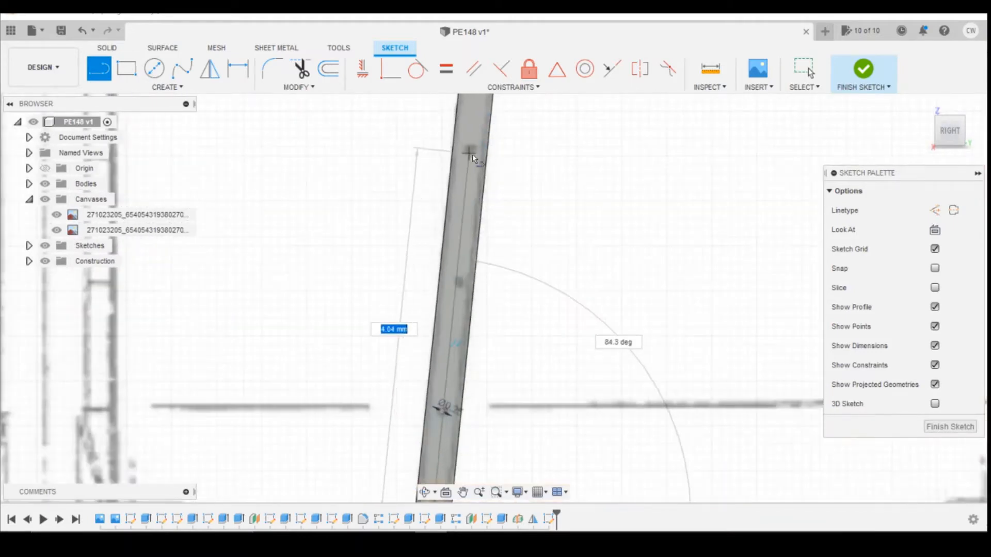
left_click(469, 160)
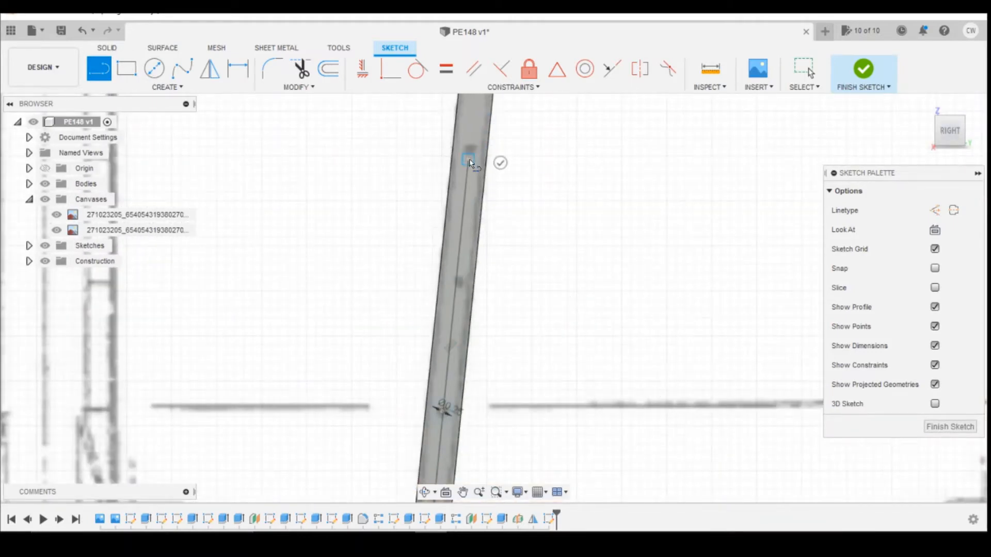
key("Escape")
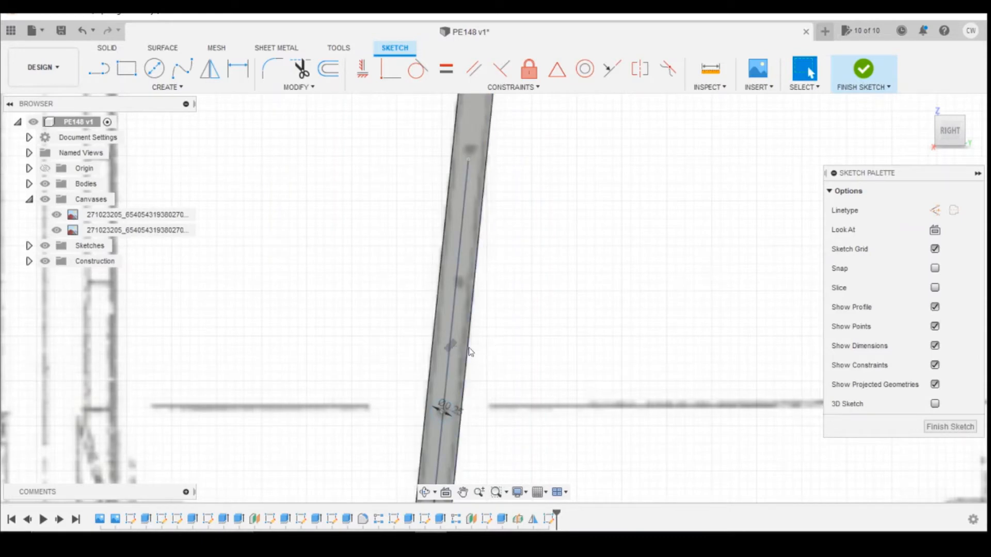
Constrain the sketched line parallel to the ladder rail's long edge and place the circle's centre coincident with that line.
left_click(473, 68)
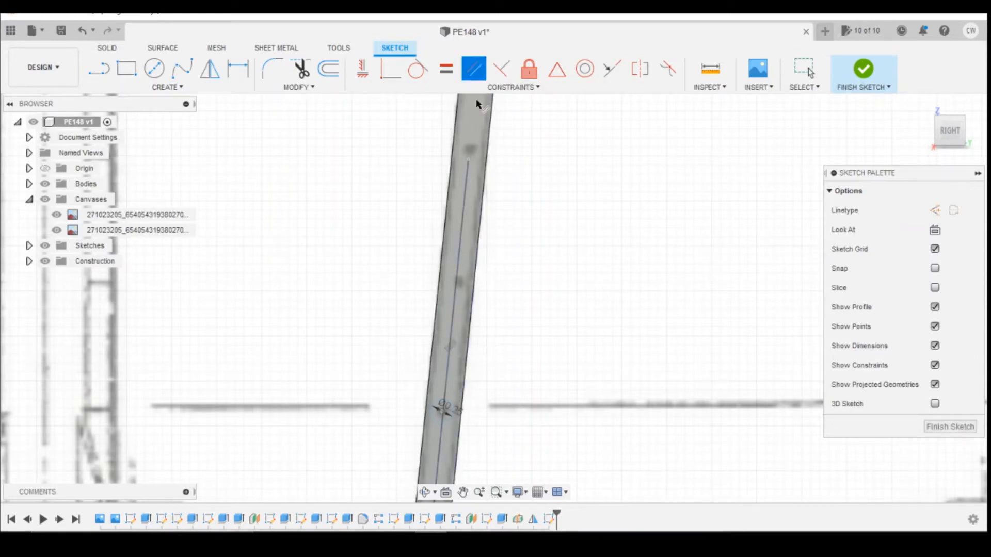
left_click(453, 345)
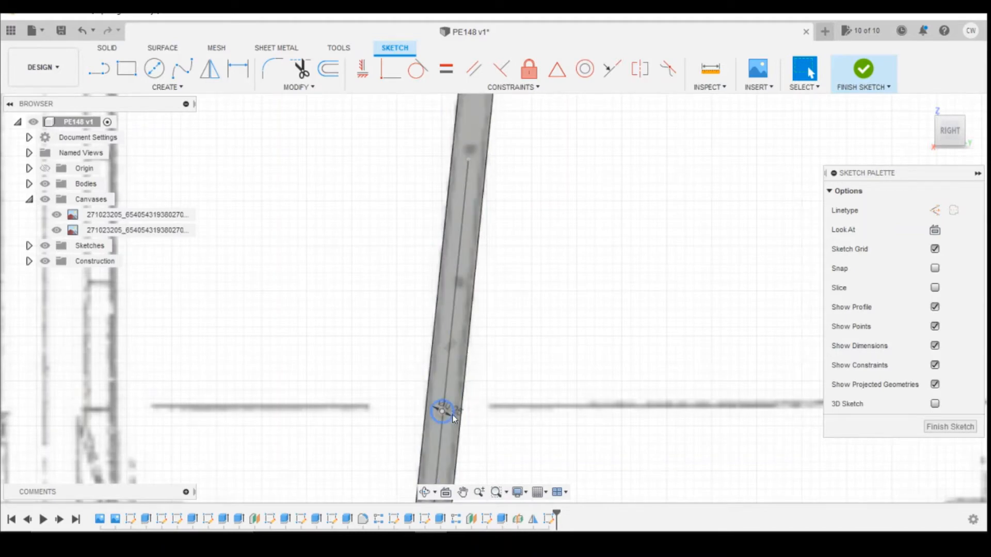
scroll(450, 423, "up", 3)
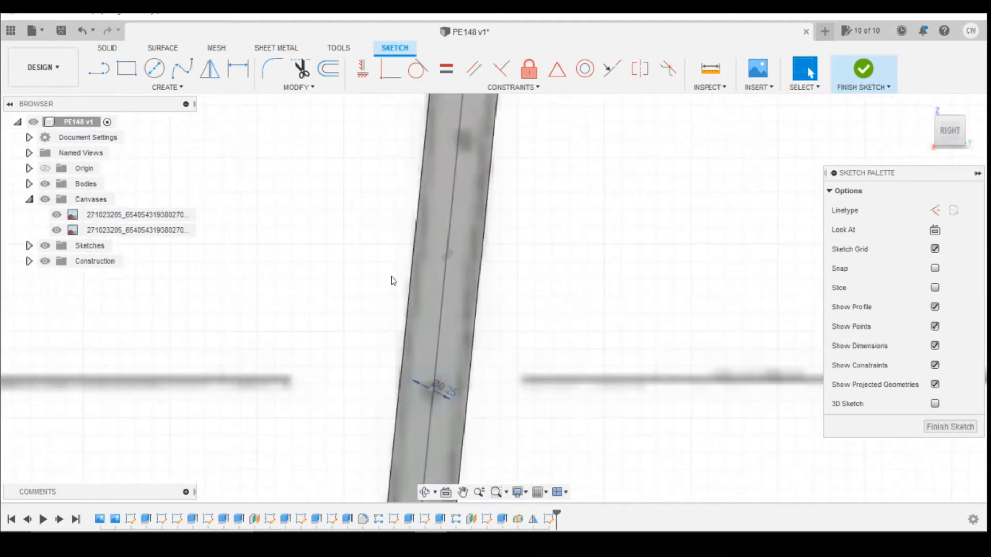
left_click(391, 69)
scroll(439, 413, "up", 5)
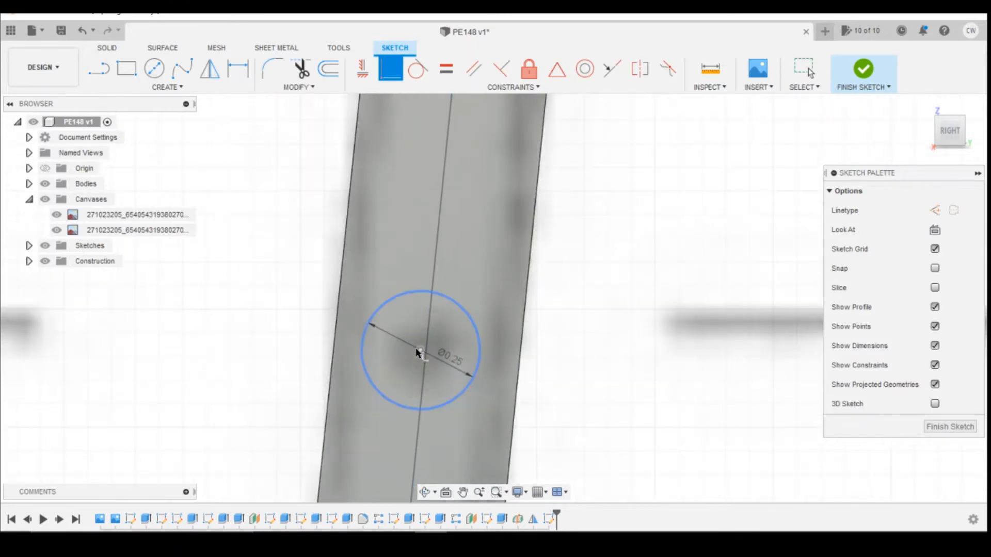
left_click(419, 352)
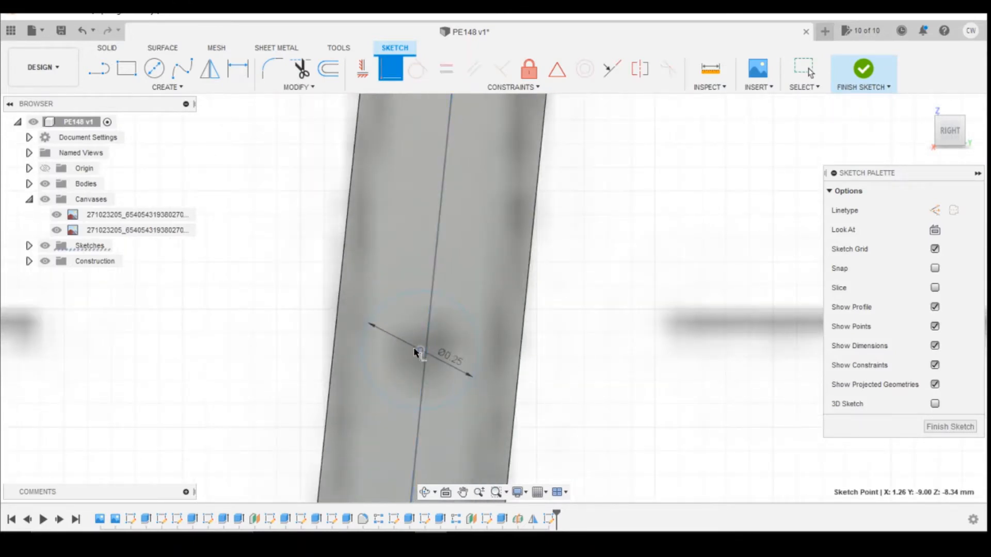
Dimension the circle's centre at 1.15 mm from the line's foot on top of the base, measured along the rail.
scroll(429, 420, "down", 5)
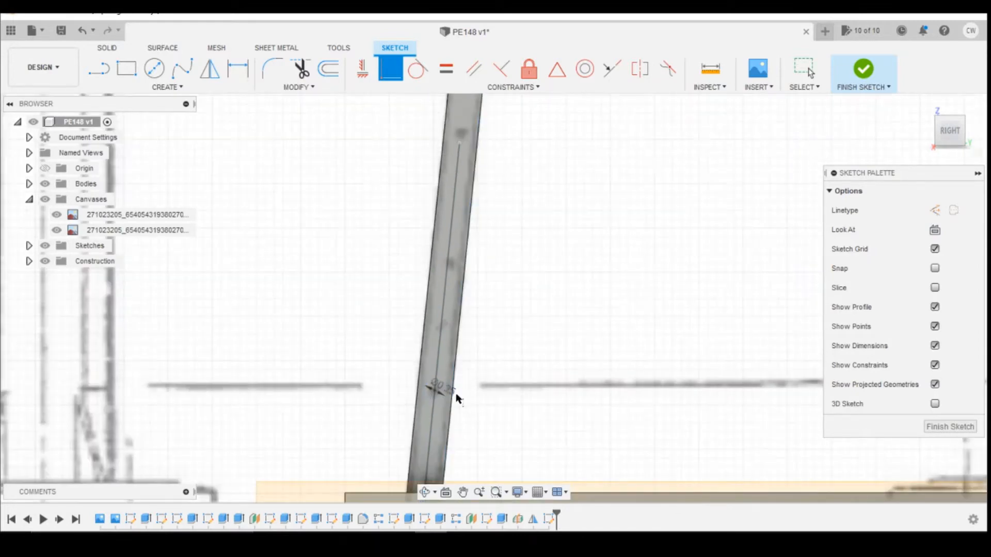
scroll(569, 250, "down", 3)
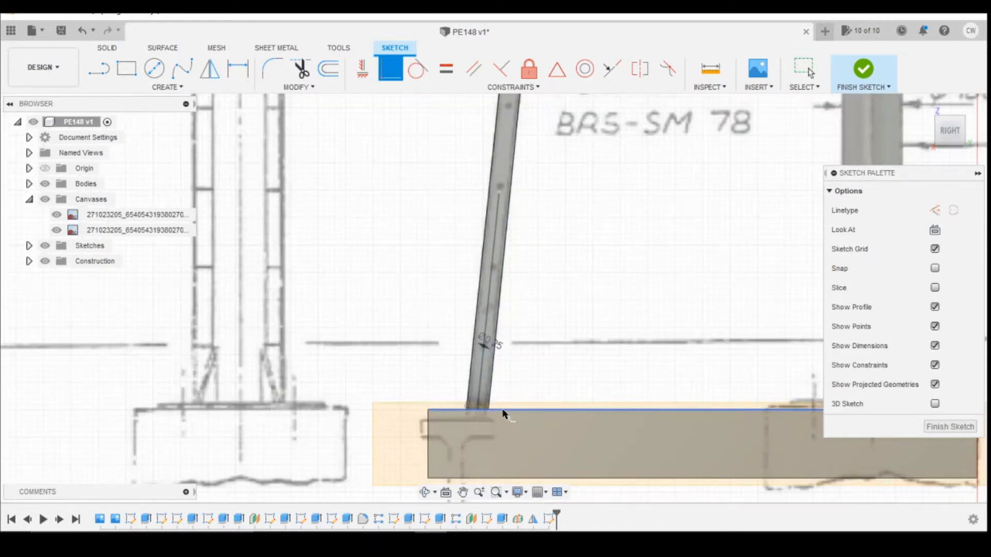
left_click(485, 344)
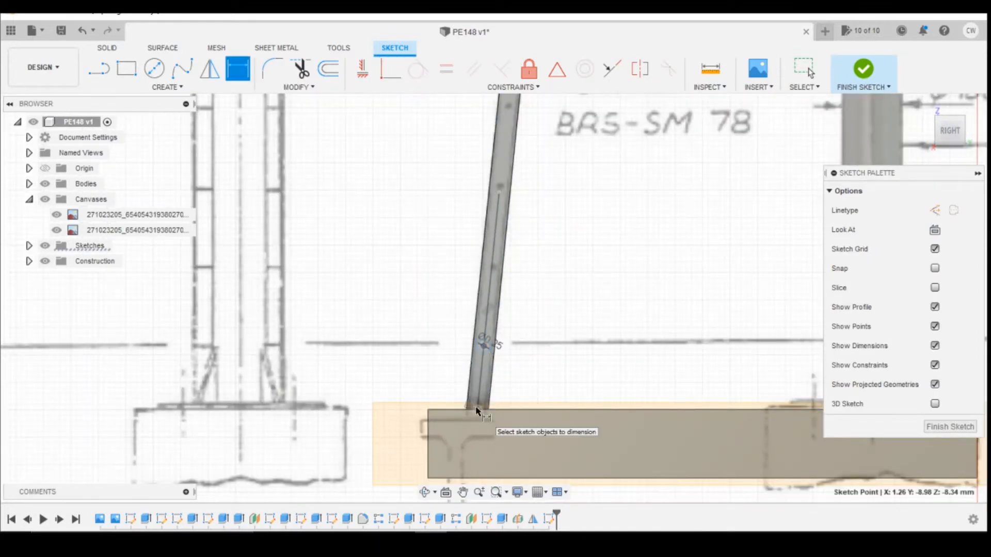
left_click(476, 410)
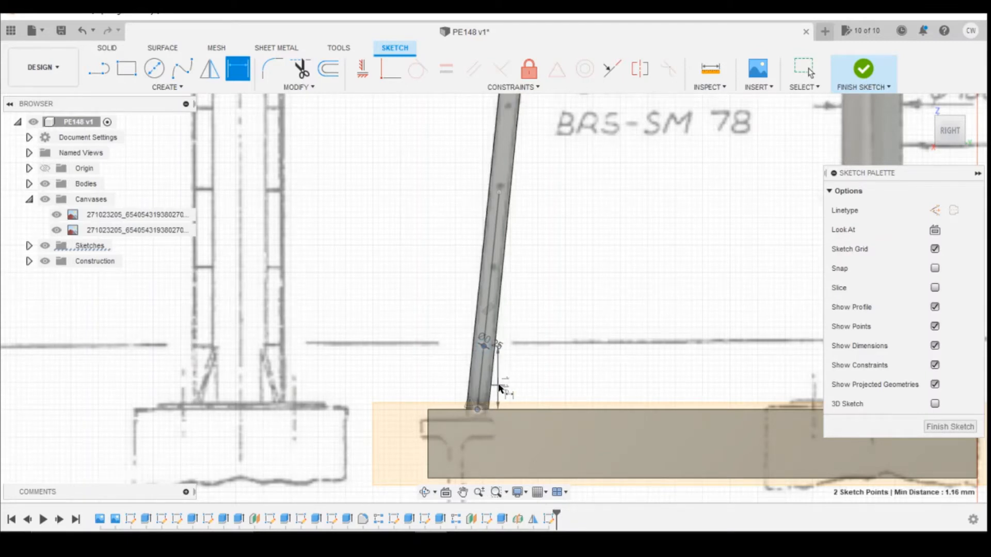
scroll(476, 390, "up", 1)
scroll(477, 390, "up", 1)
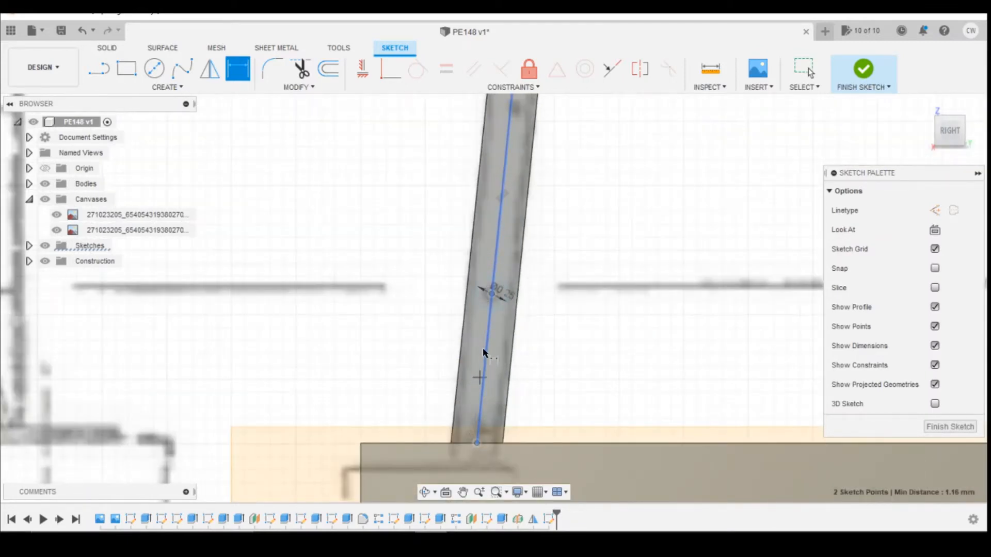
left_click(480, 351)
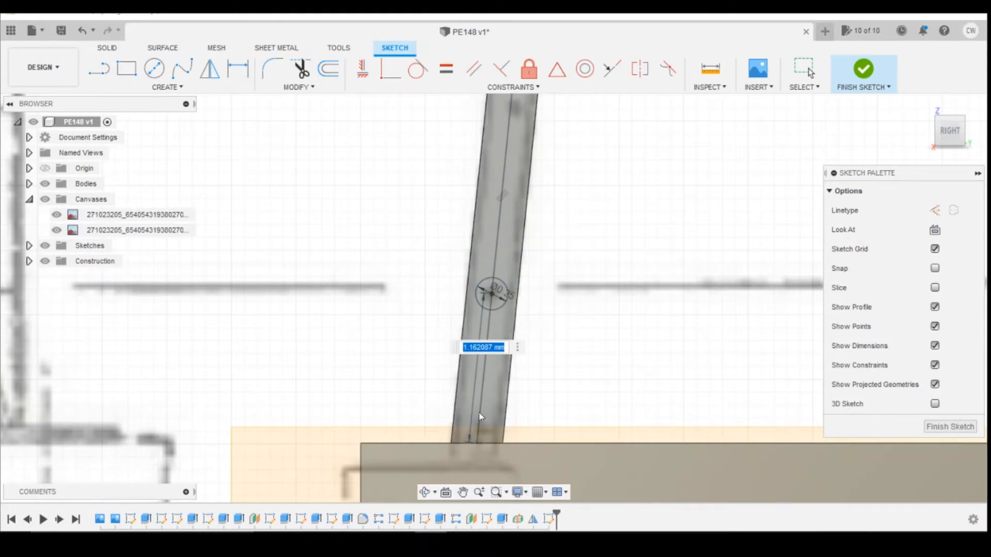
type("1.15")
key("Return")
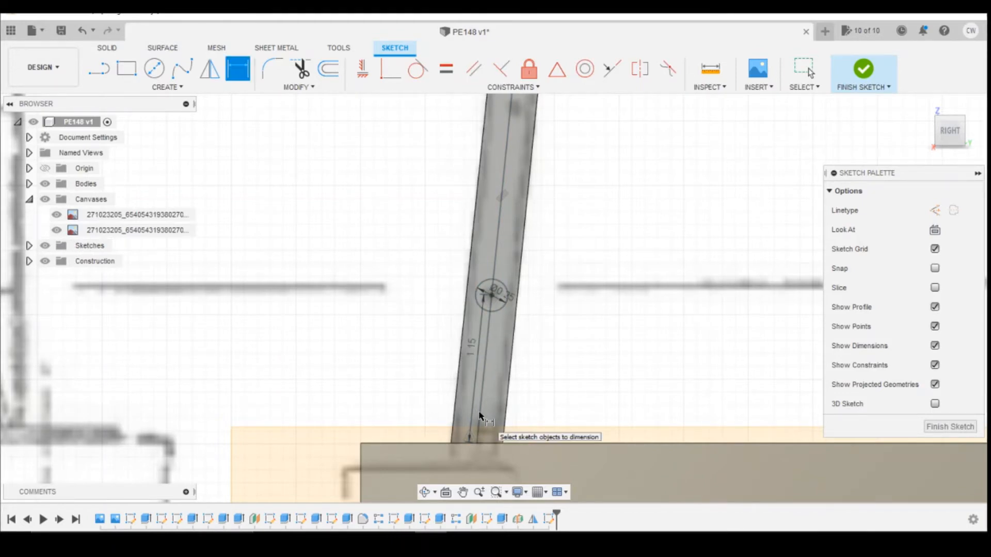
key("Escape")
Extrude both halves of the rung circle 1.78 mm across to the opposite ladder rail, joined to the existing bodies.
scroll(500, 293, "up", 3)
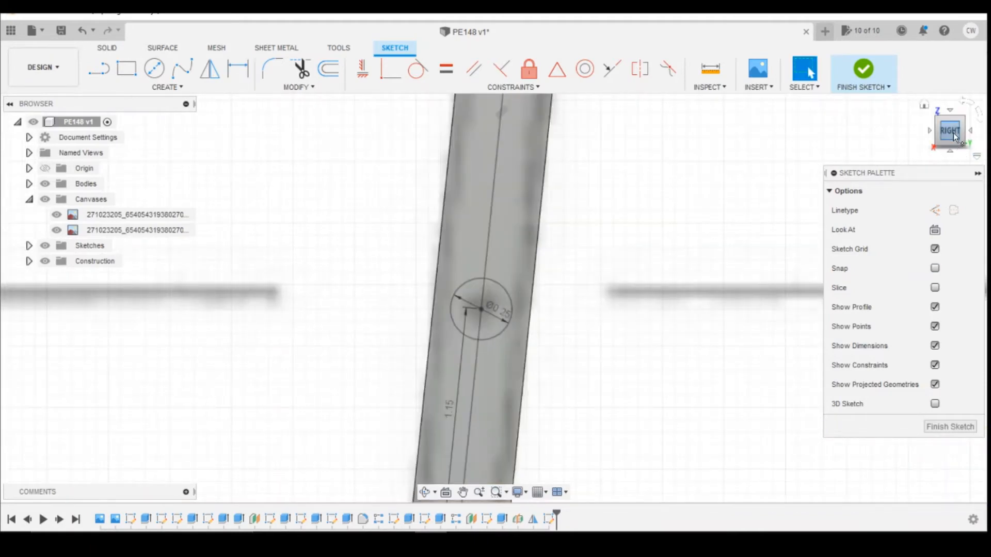
middle_click_drag(489, 294, 435, 332, "shift")
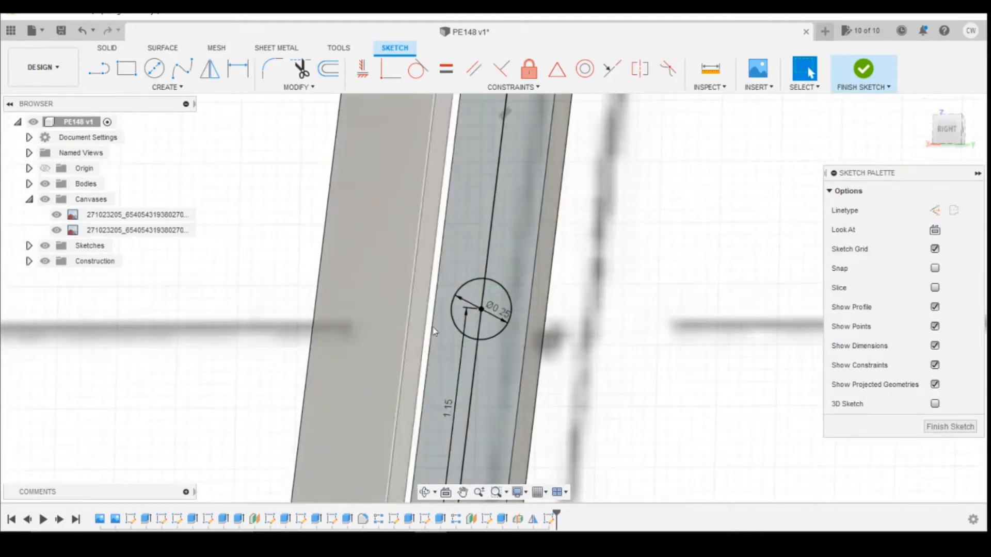
left_click(500, 299)
left_click(475, 298)
right_click(475, 298)
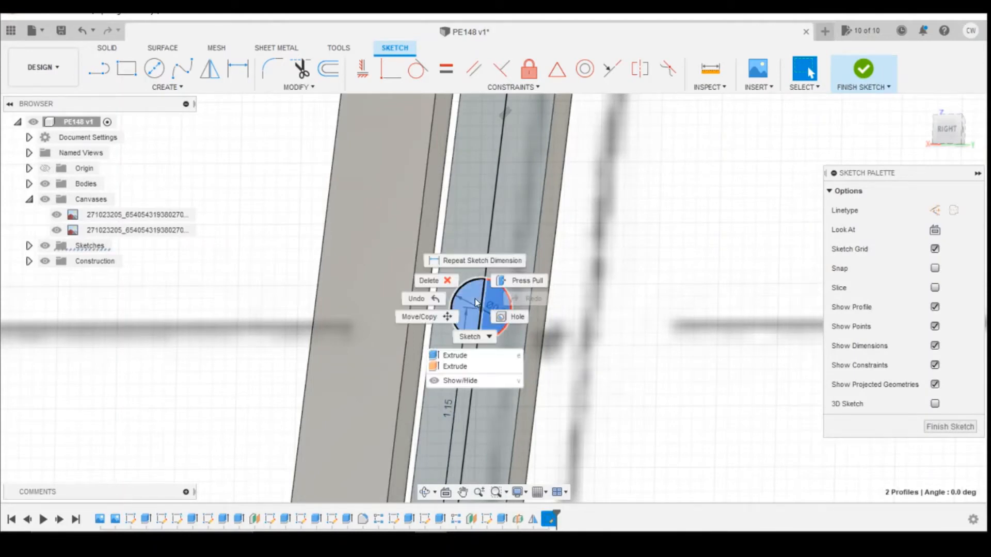
left_click(474, 356)
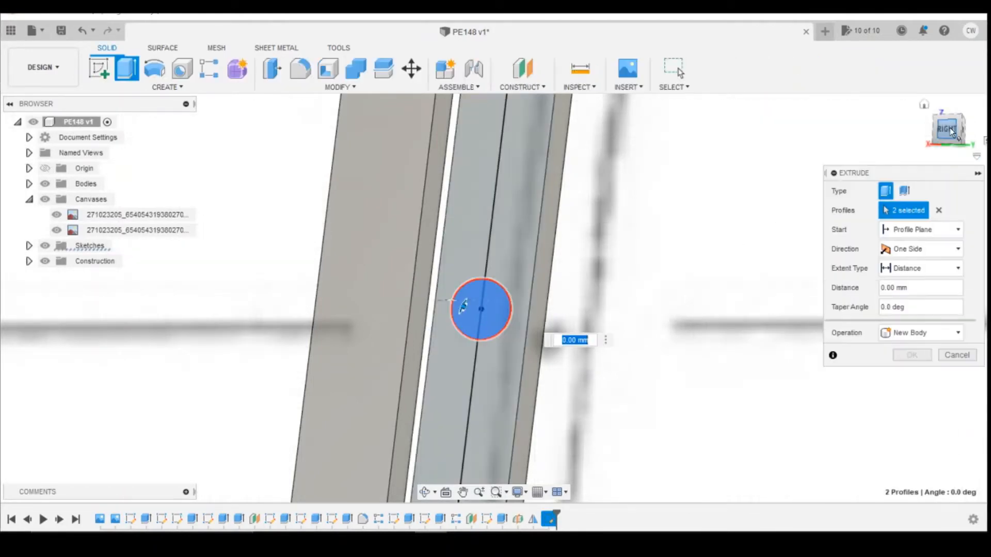
left_click(927, 139)
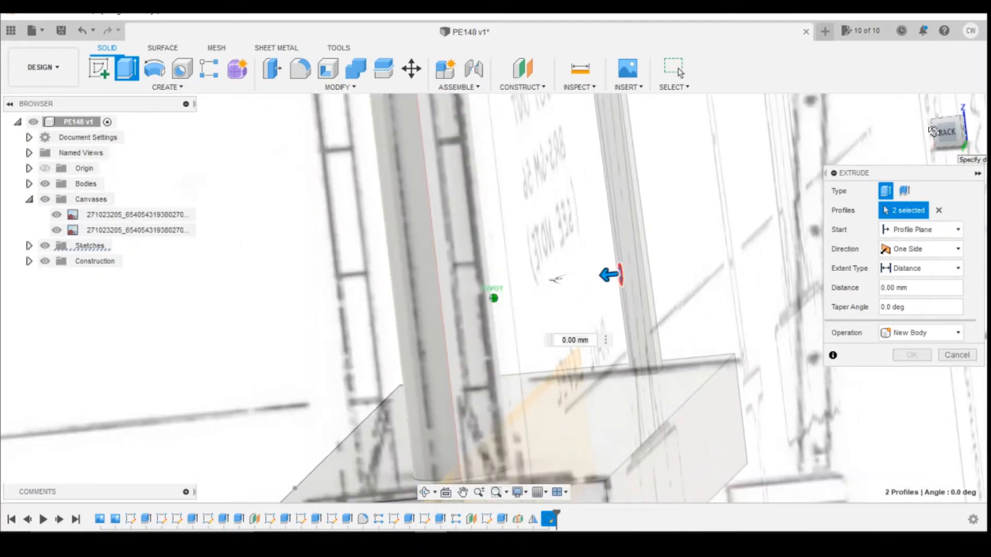
left_click_drag(933, 132, 931, 125)
left_click(472, 281)
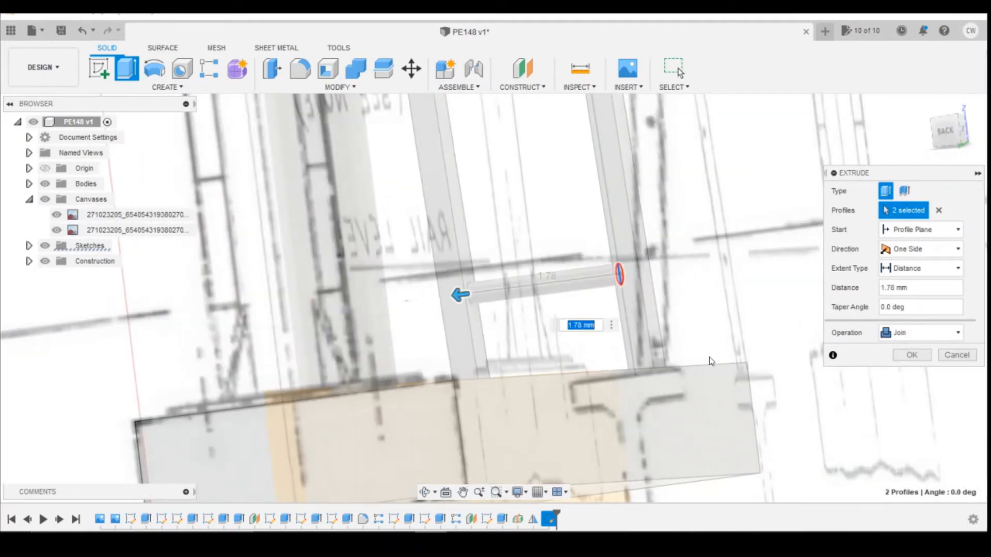
left_click(911, 355)
Set up a rectangular pattern of the rung's extrude feature, using the ladder rail's long sloping edge as the direction.
left_click(942, 145)
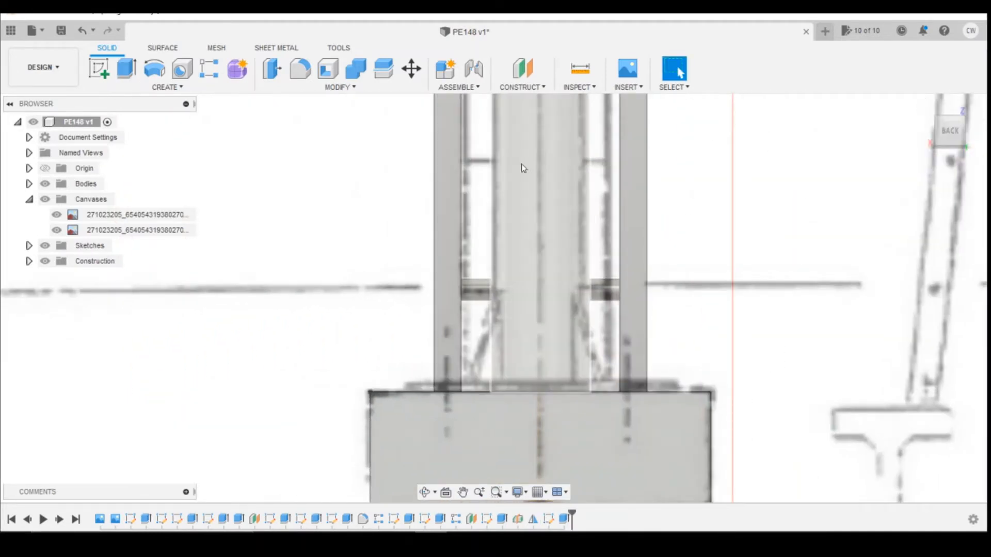
mouse_move(983, 129)
left_mouse_down()
mouse_move(951, 133)
mouse_move(973, 134)
left_mouse_up()
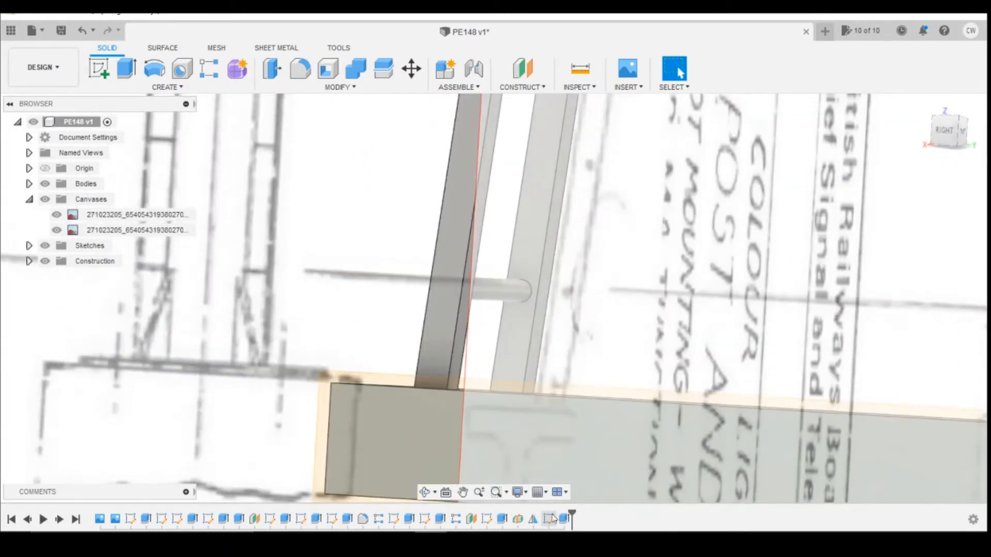
left_click(209, 68)
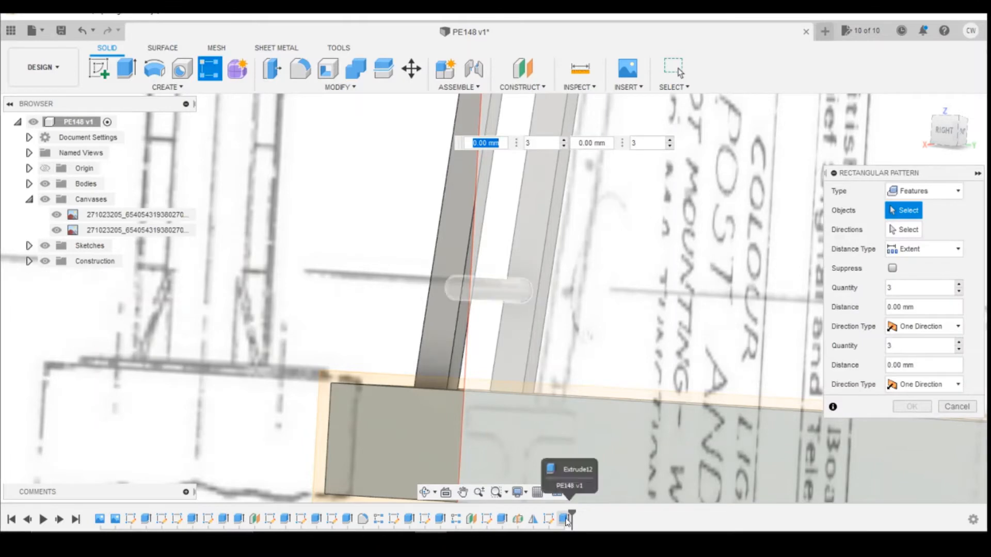
left_click(495, 290)
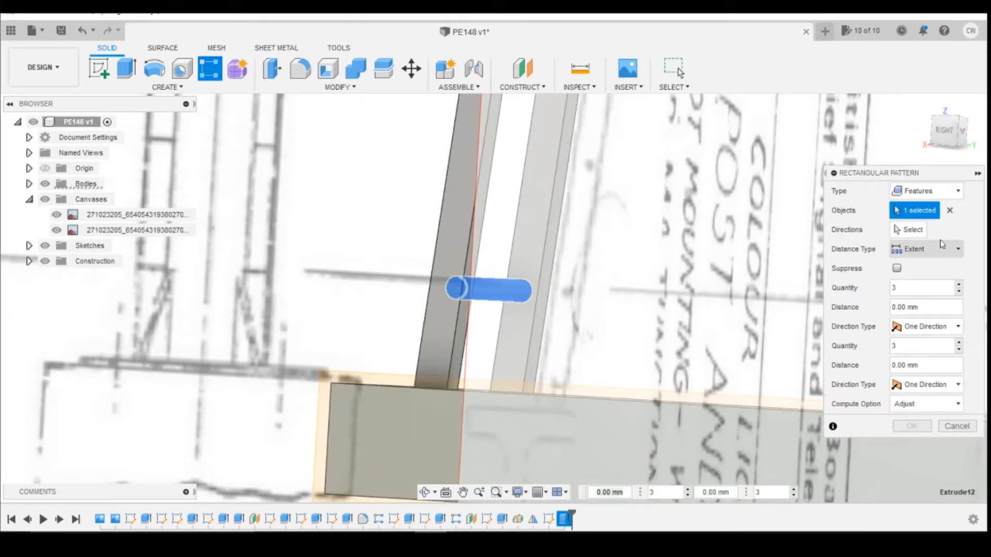
left_click(909, 229)
left_click(946, 131)
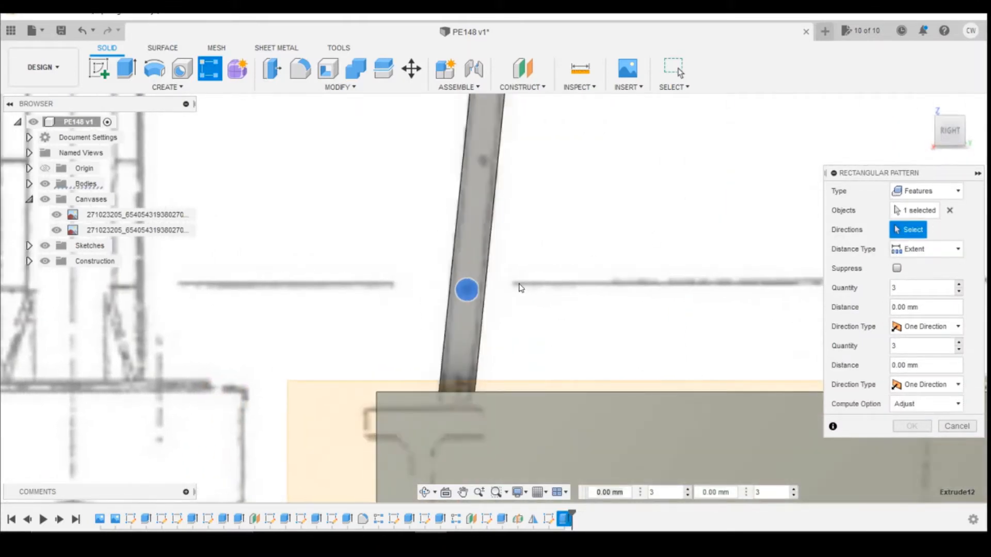
left_click(489, 263)
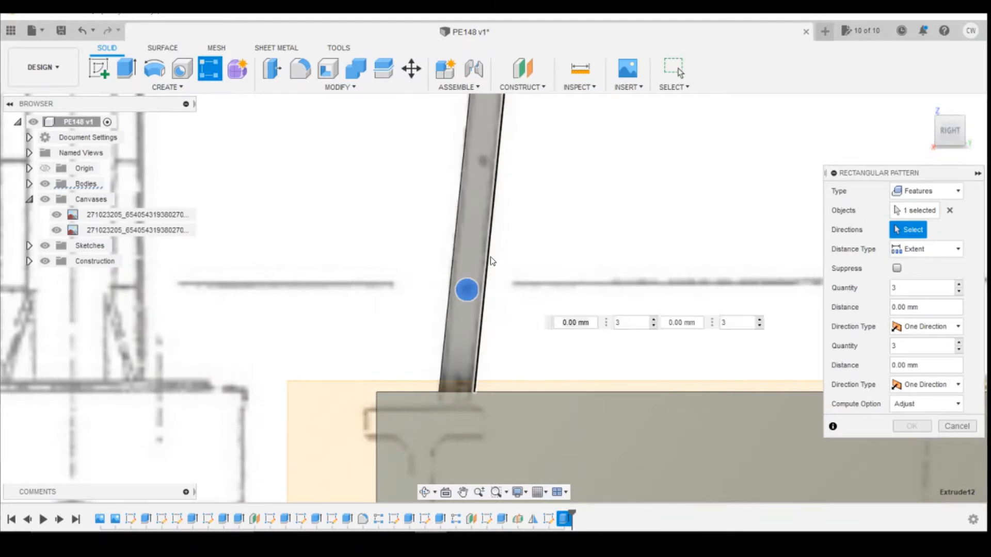
Count the rungs on the reference drawing and set the rung pattern's quantity to 11 along the rail.
scroll(681, 340, "down", 5)
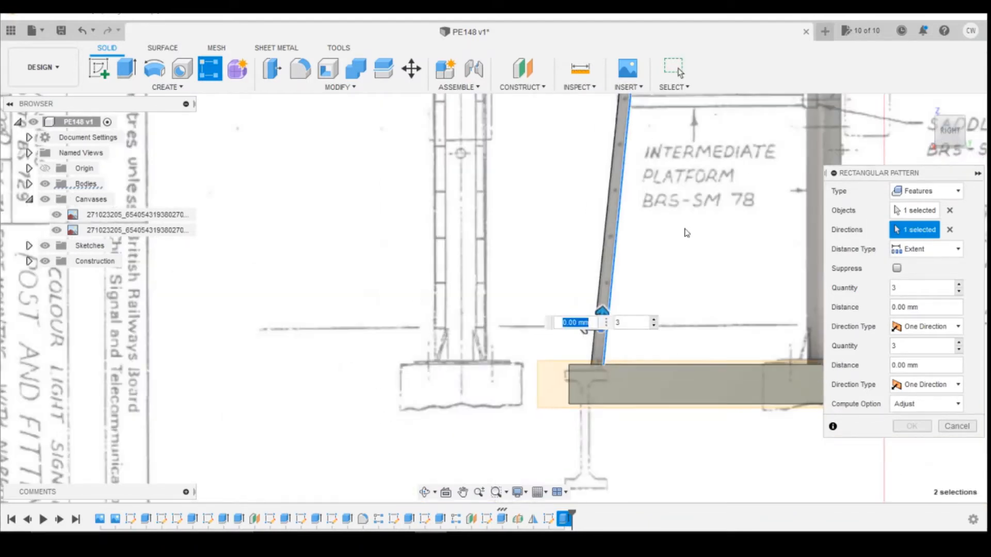
scroll(652, 265, "down", 2)
scroll(645, 287, "up", 5)
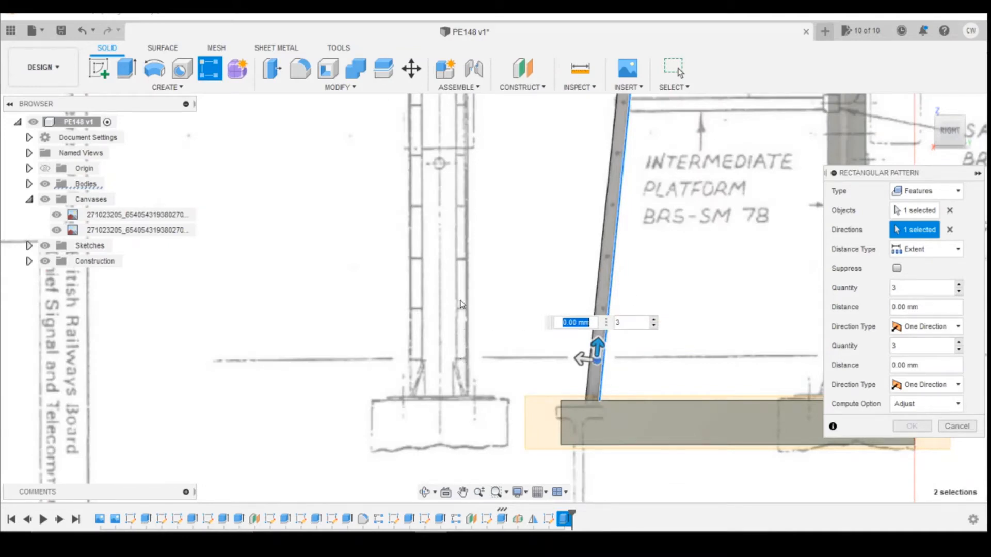
scroll(470, 259, "down", 3)
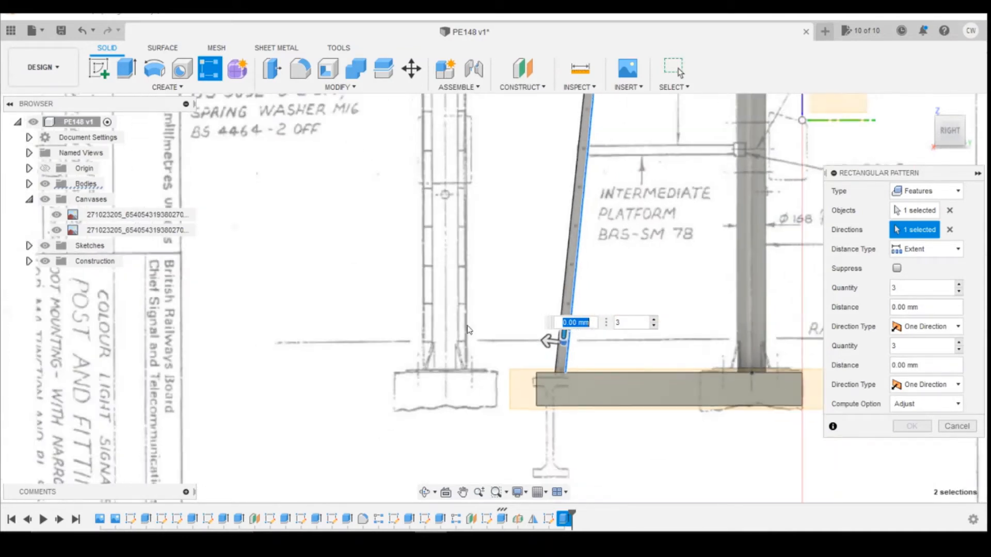
scroll(439, 135, "down", 3)
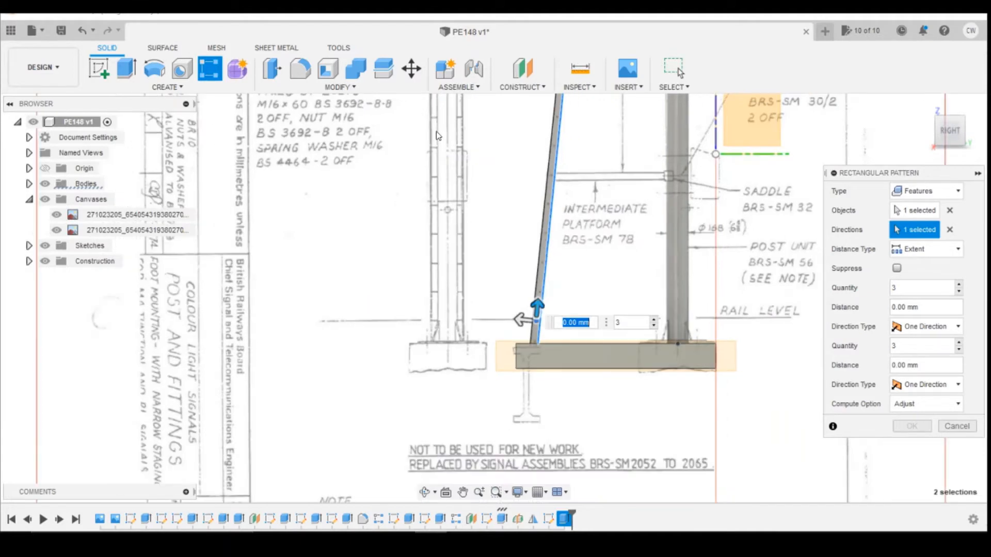
scroll(439, 135, "down", 3)
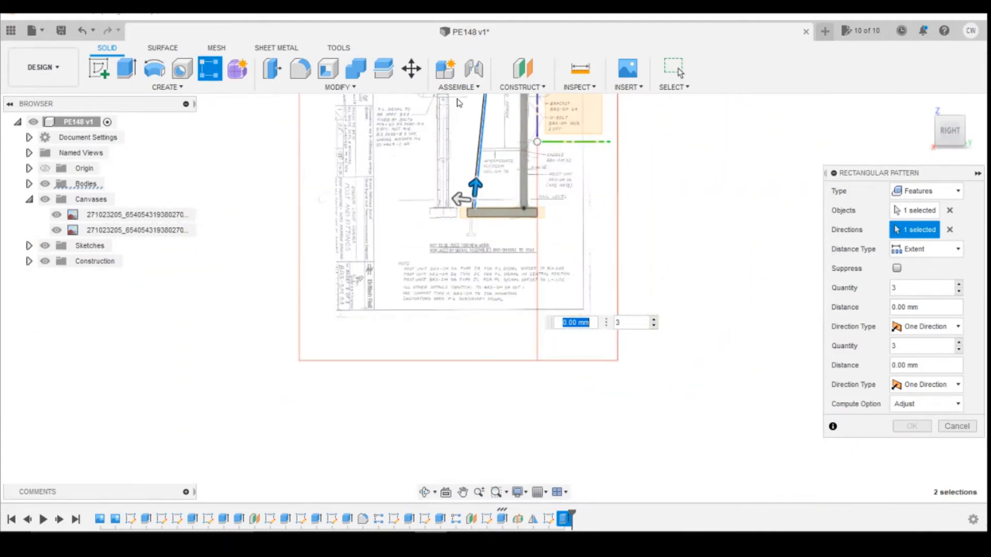
left_click(638, 323)
type("11")
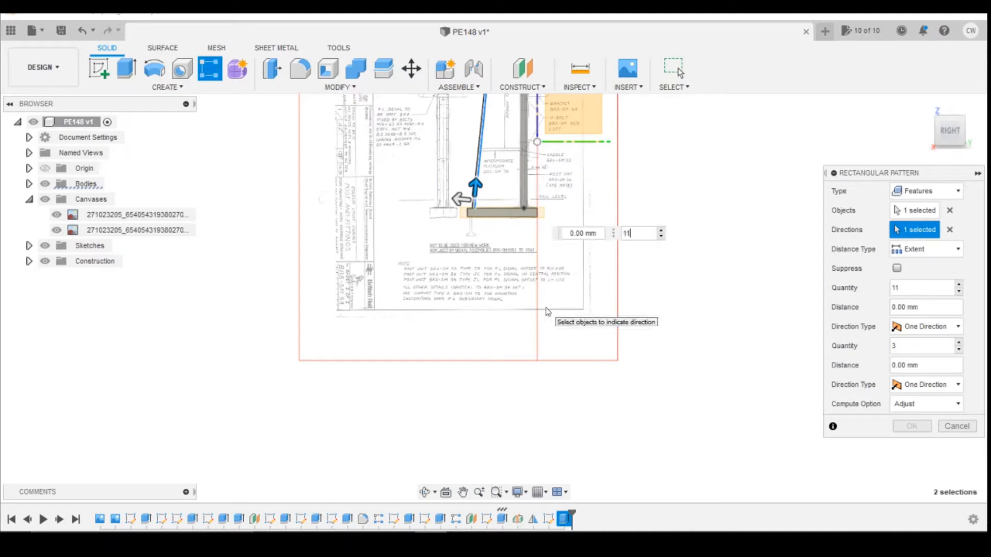
Stretch the rung pattern's extent along the rail to 19.10 mm, towards the topmost rung mark below the platform.
scroll(552, 219, "up", 5)
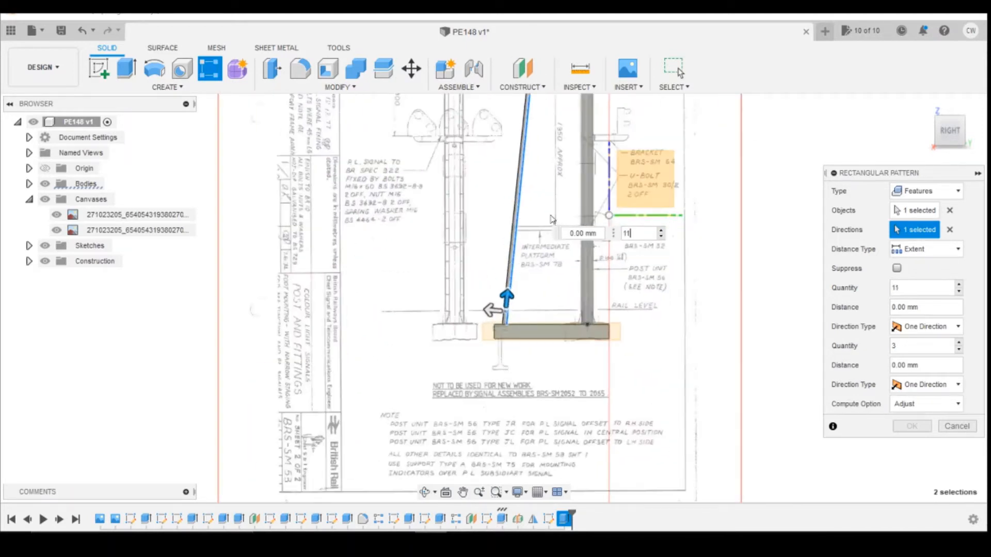
left_click_drag(507, 298, 523, 138)
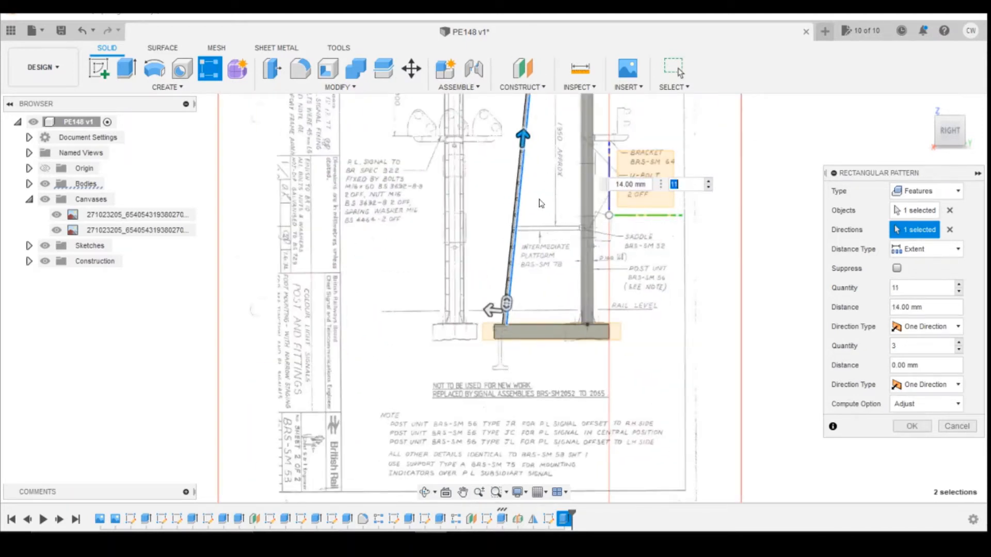
scroll(541, 203, "up", 6)
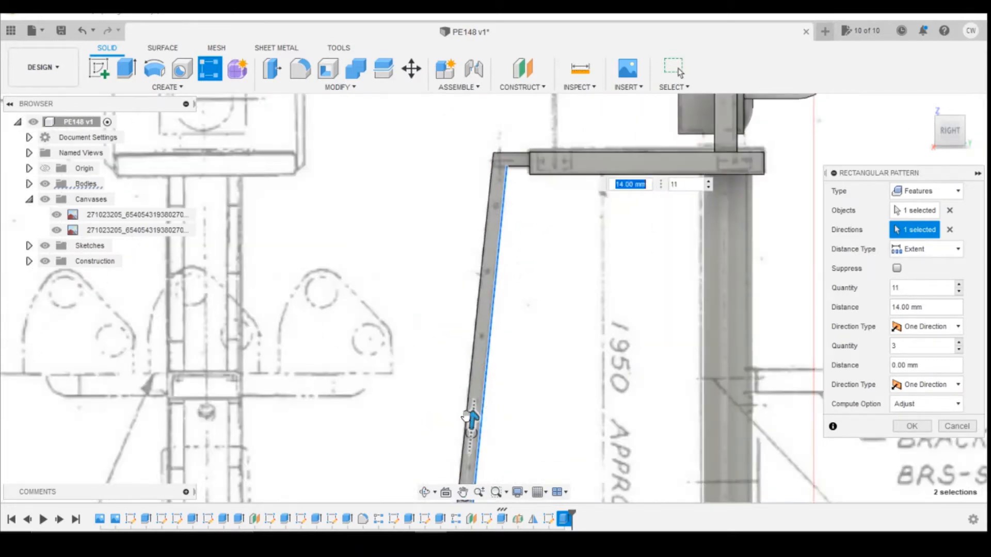
left_click_drag(467, 417, 510, 191)
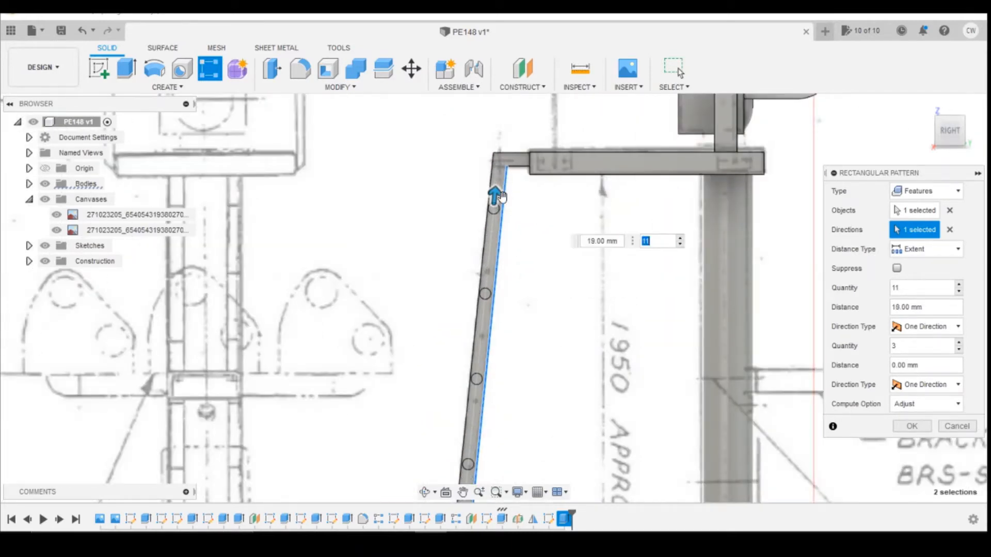
scroll(490, 217, "up", 5)
left_click_drag(481, 233, 544, 206)
scroll(544, 206, "down", 4)
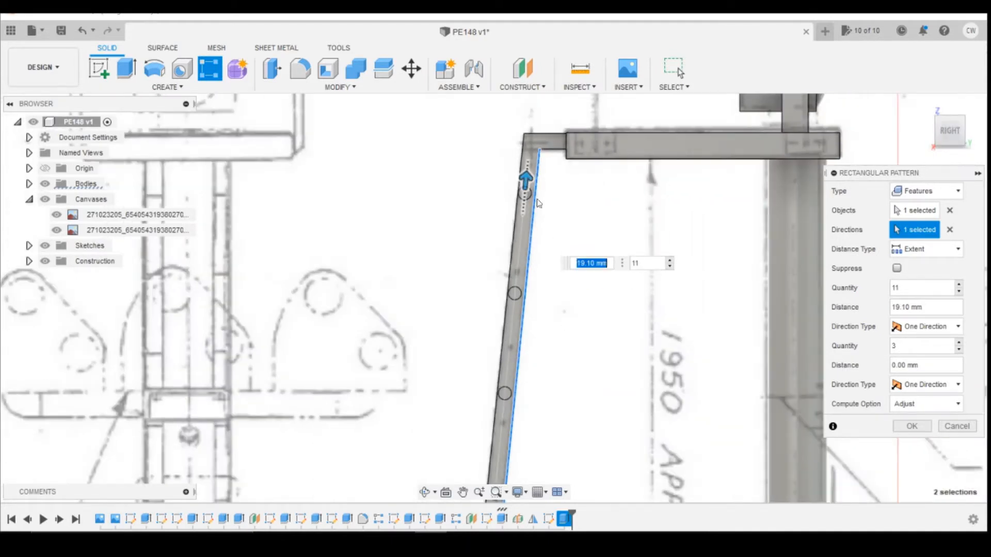
Set the rung pattern's quantity along the ladder rail to 13 and create the pattern.
key("Tab")
scroll(560, 250, "down", 3)
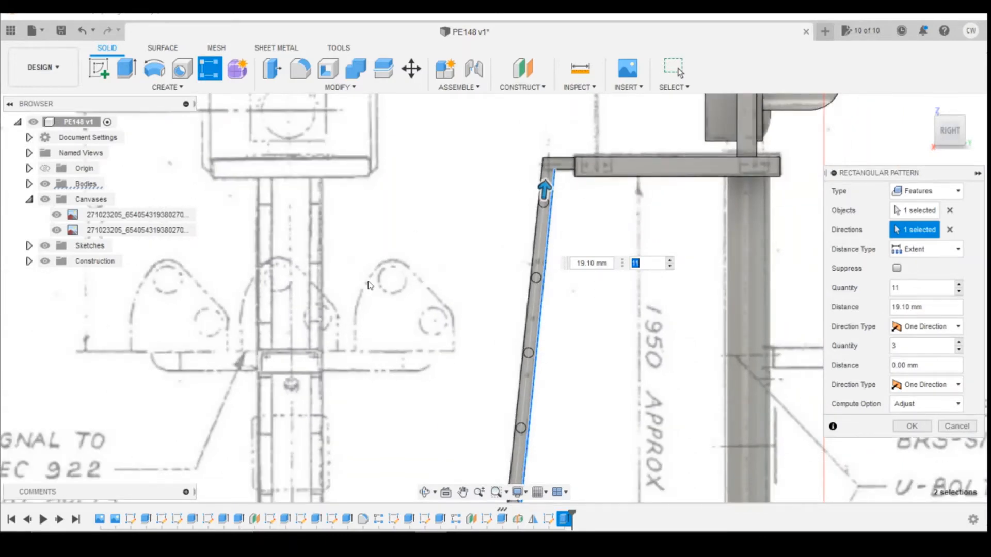
scroll(370, 285, "down", 5)
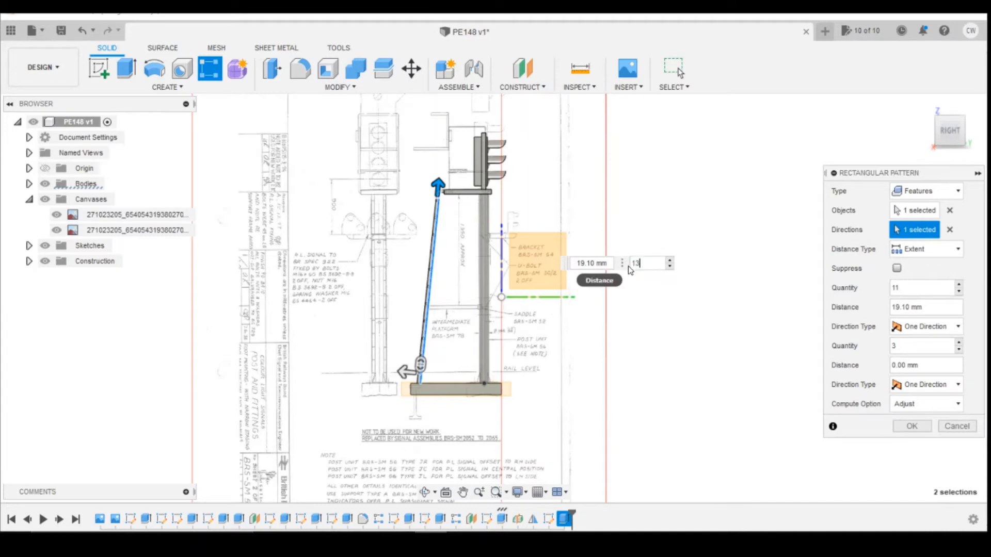
key("Return")
Reopen the rung pattern for editing and replace its direction with the ladder rail's opposite long sloping edge.
scroll(432, 204, "up", 8)
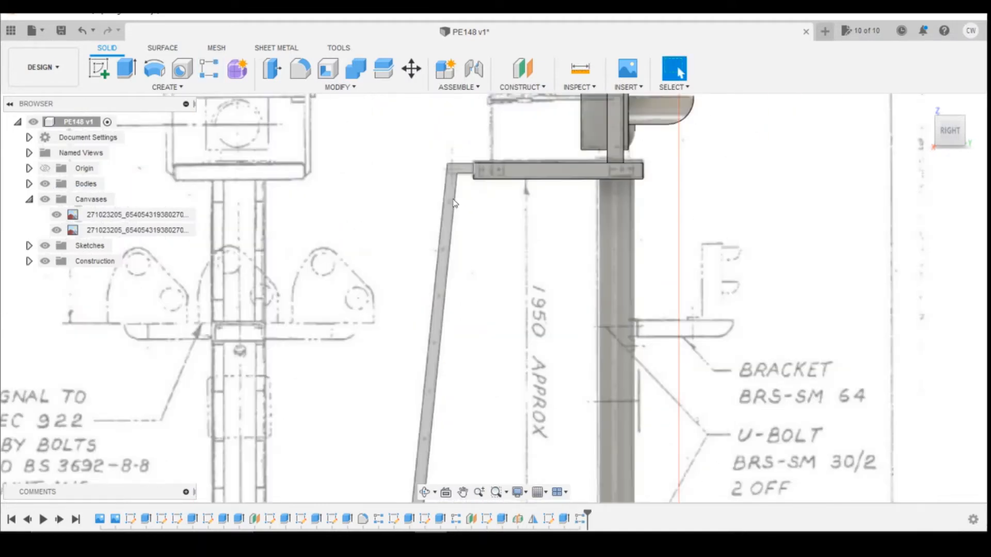
mouse_move(952, 134)
left_mouse_down()
mouse_move(940, 135)
mouse_move(954, 133)
left_mouse_up()
scroll(447, 411, "down", 10)
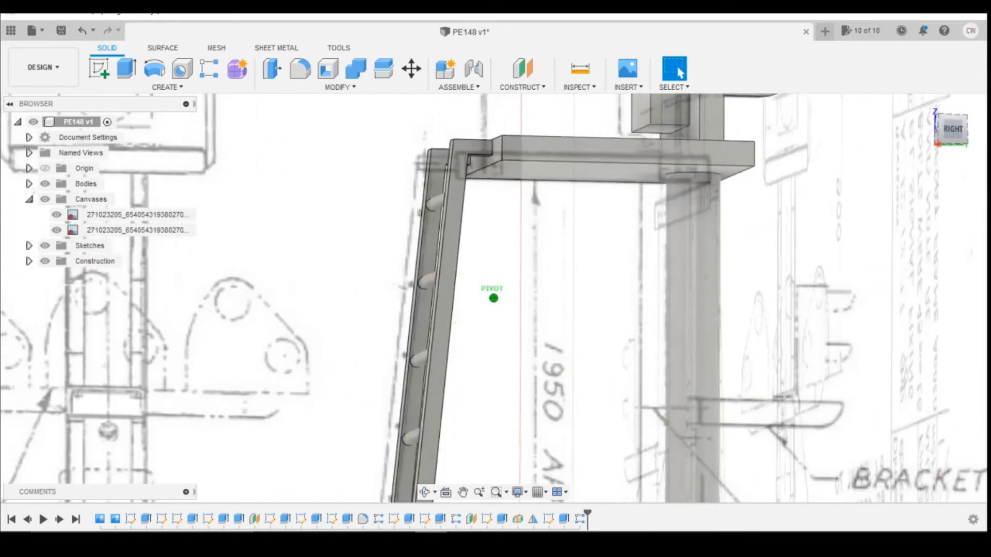
scroll(447, 411, "up", 8)
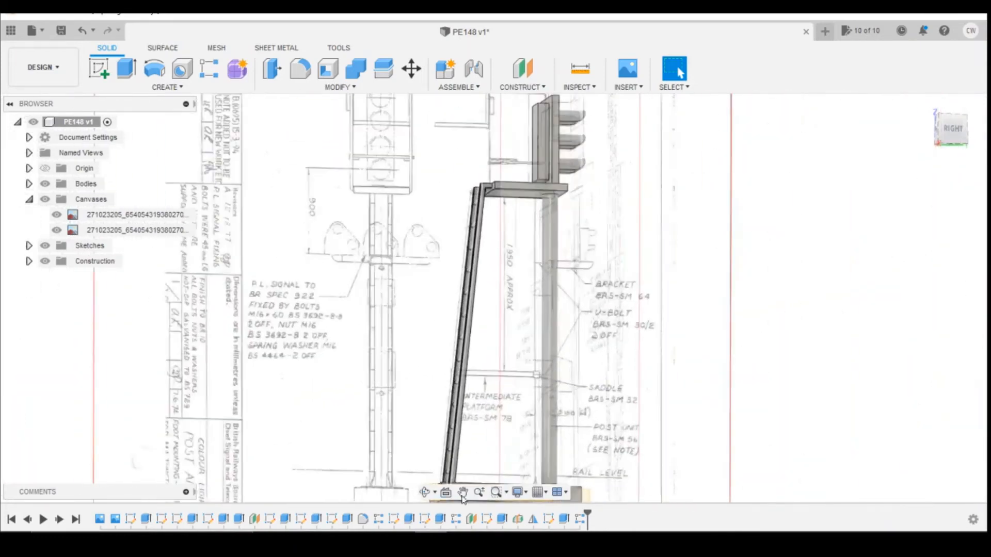
scroll(452, 459, "down", 2)
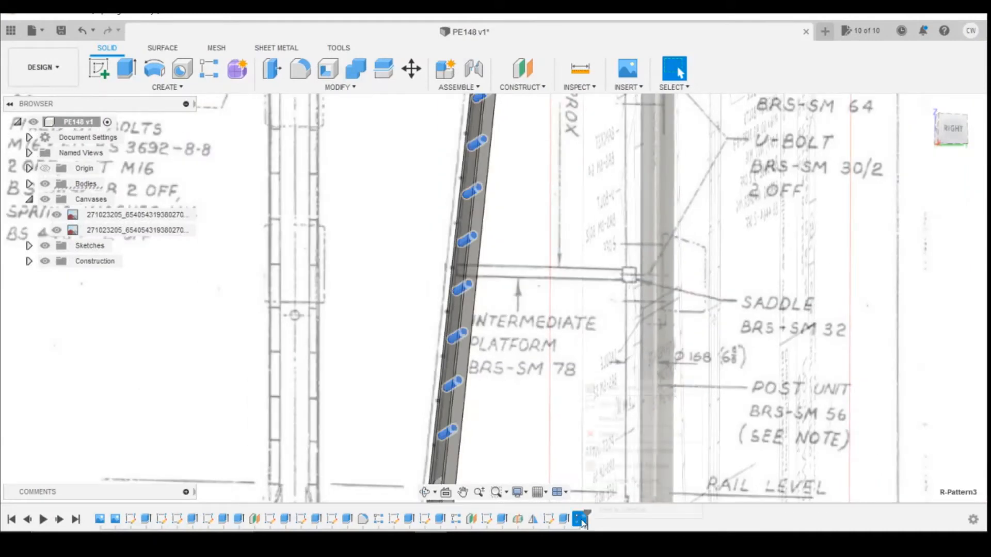
right_click(583, 522)
left_click(618, 401)
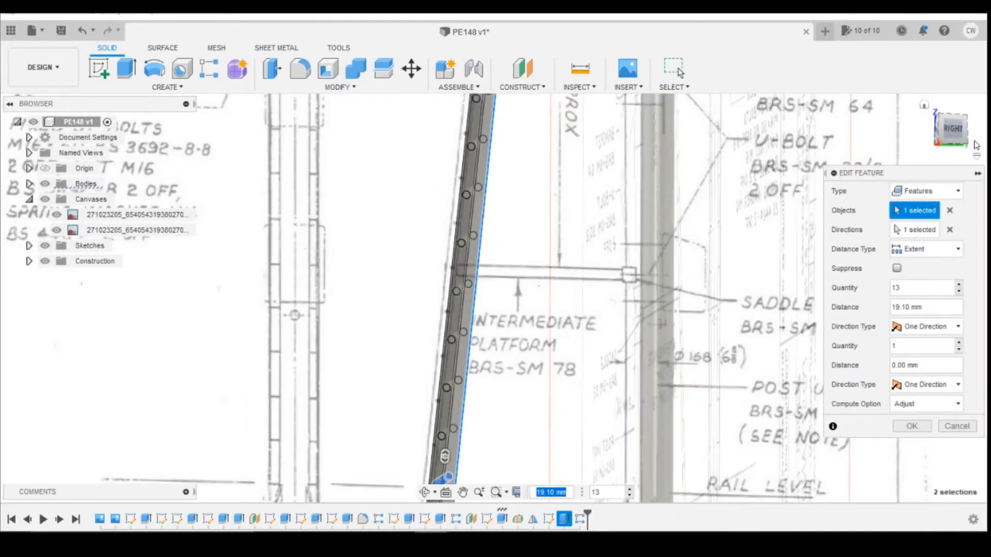
scroll(665, 152, "down", 4)
scroll(505, 395, "up", 6)
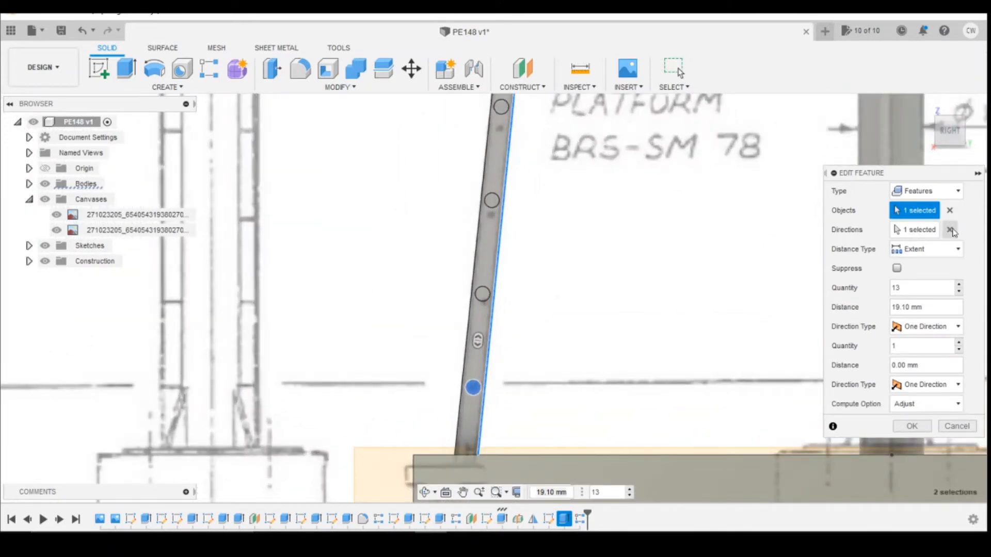
left_click(952, 233)
left_click(474, 271)
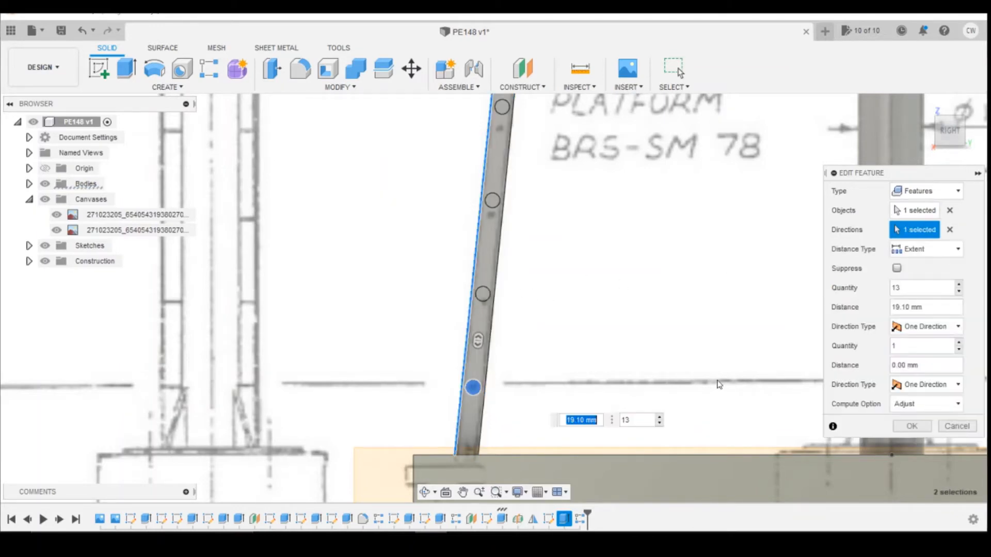
Compare the patterned rungs' spacing with the rung marks on the reference drawing along the whole ladder rail.
scroll(601, 323, "down", 4)
scroll(602, 119, "up", 5)
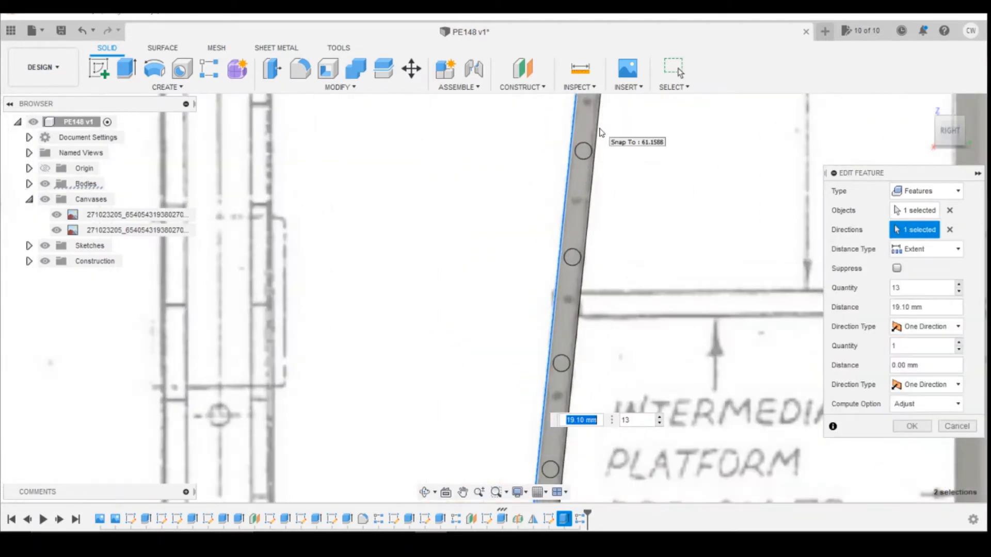
scroll(610, 152, "down", 1)
scroll(612, 150, "up", 3)
scroll(650, 187, "down", 3)
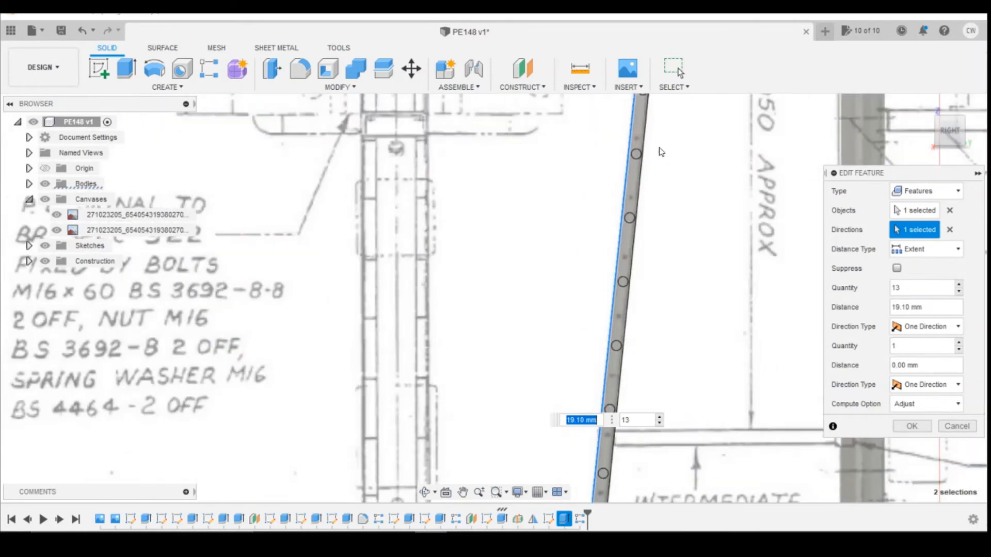
scroll(636, 195, "up", 3)
scroll(636, 195, "down", 3)
scroll(639, 132, "up", 3)
scroll(650, 107, "down", 2)
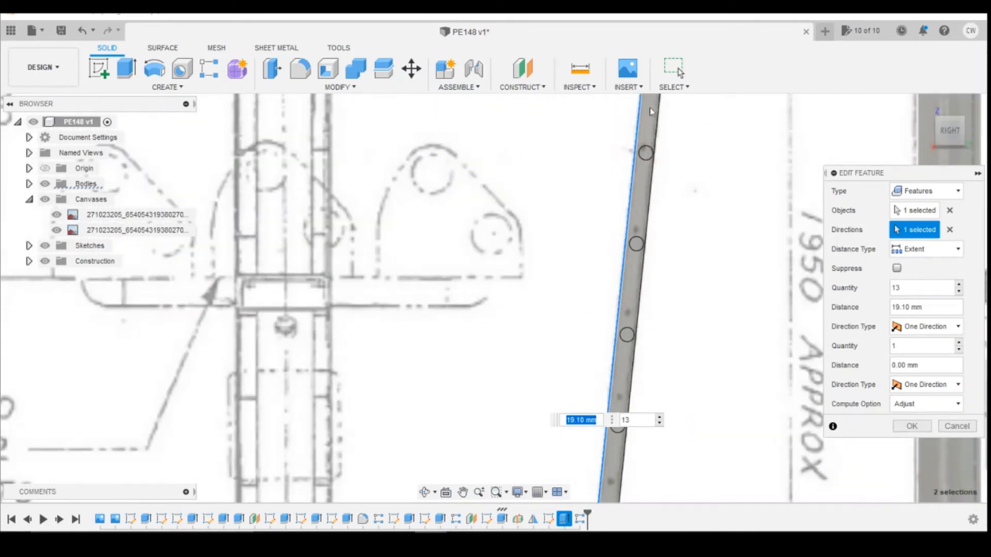
scroll(644, 129, "up", 2)
scroll(643, 133, "down", 2)
scroll(642, 133, "down", 1)
Set the rung pattern's quantity to 14 and apply the edit.
key("Tab")
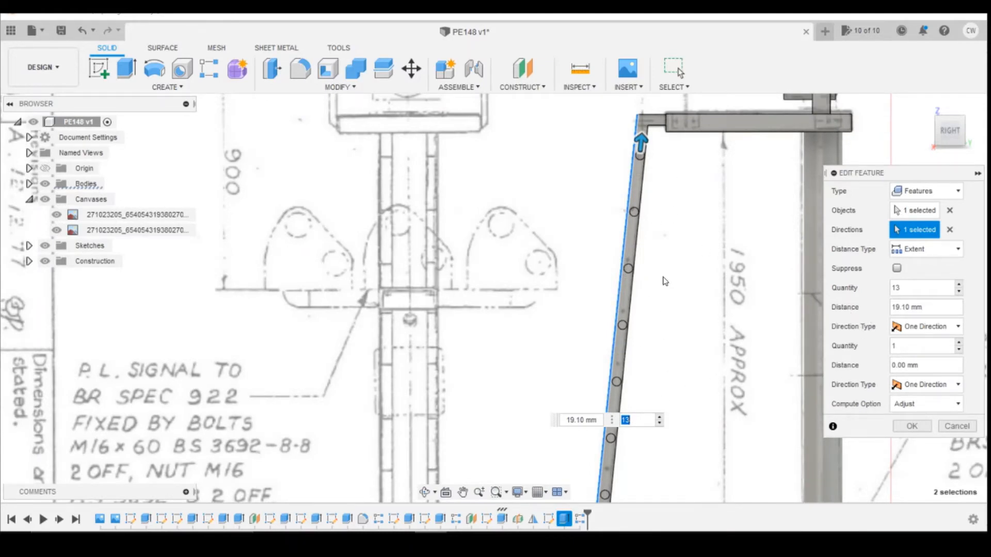
scroll(662, 269, "down", 1)
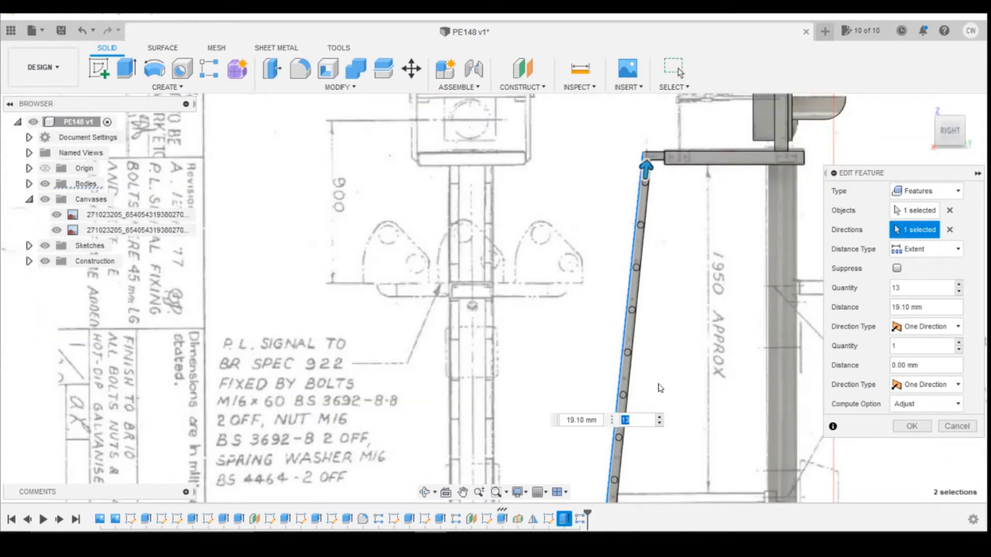
left_click(662, 417)
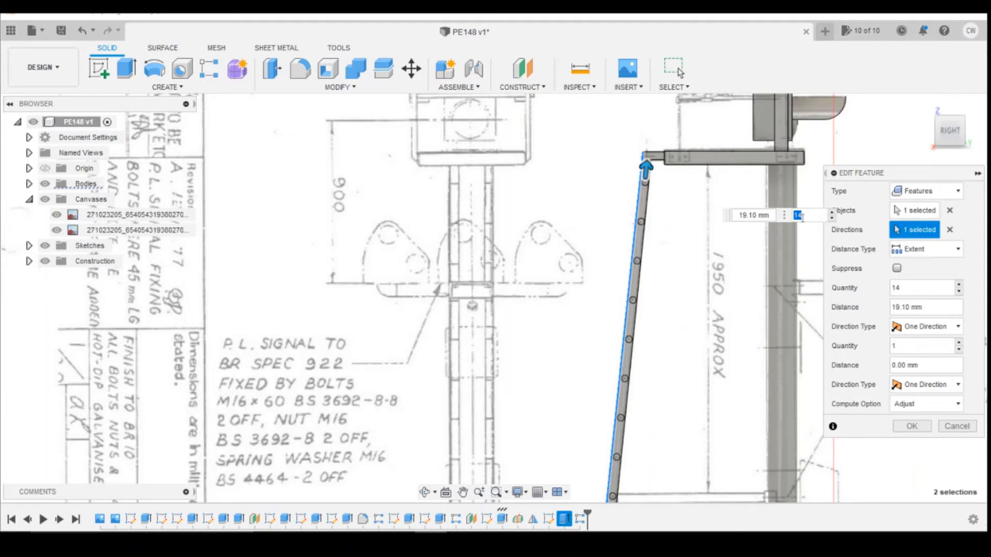
scroll(754, 216, "down", 2)
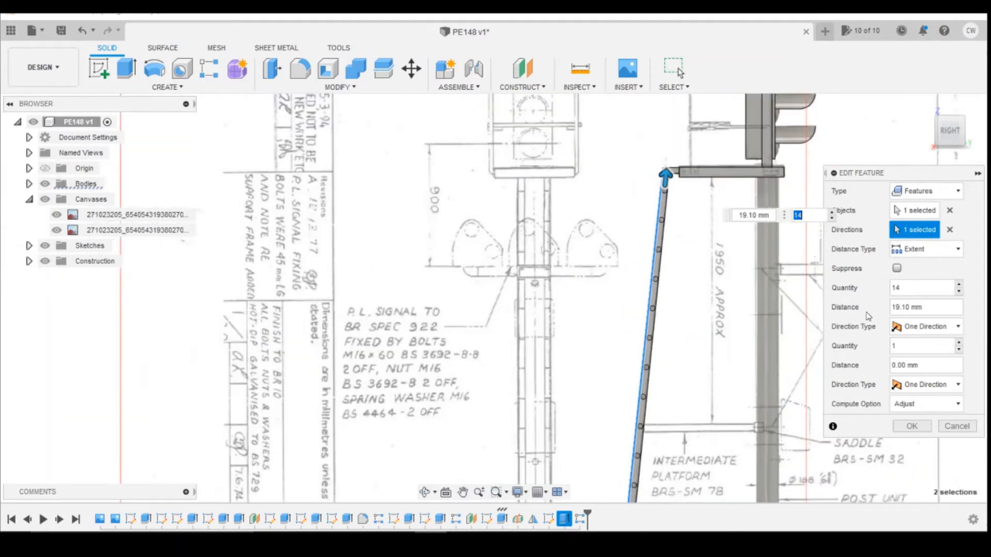
left_click(911, 426)
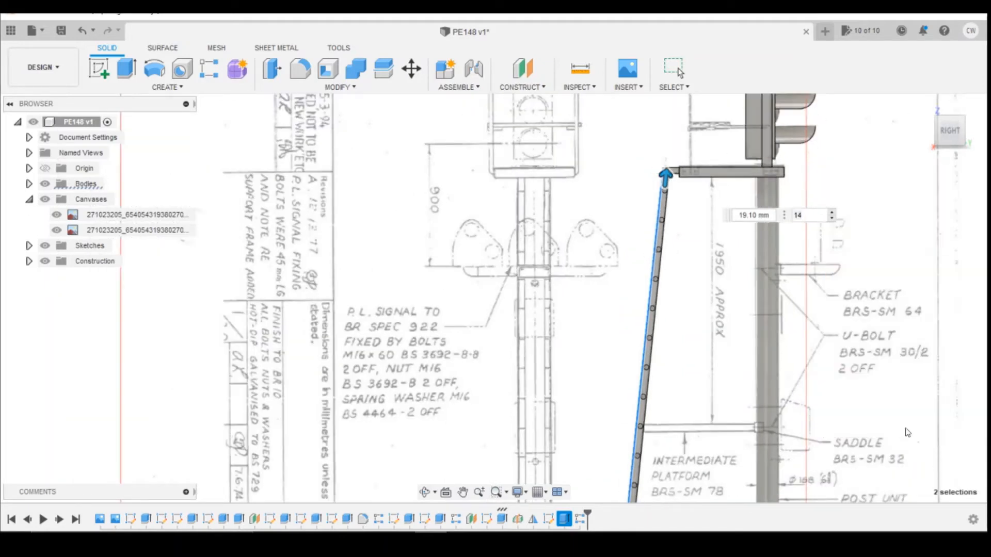
Look over the whole signal and its ladder at an angle, and show both reference canvases again.
left_click(942, 146)
mouse_move(944, 142)
left_mouse_down()
mouse_move(981, 144)
mouse_move(955, 121)
mouse_move(953, 136)
mouse_move(963, 132)
mouse_move(874, 129)
mouse_move(921, 131)
left_mouse_up()
scroll(874, 157, "down", 3)
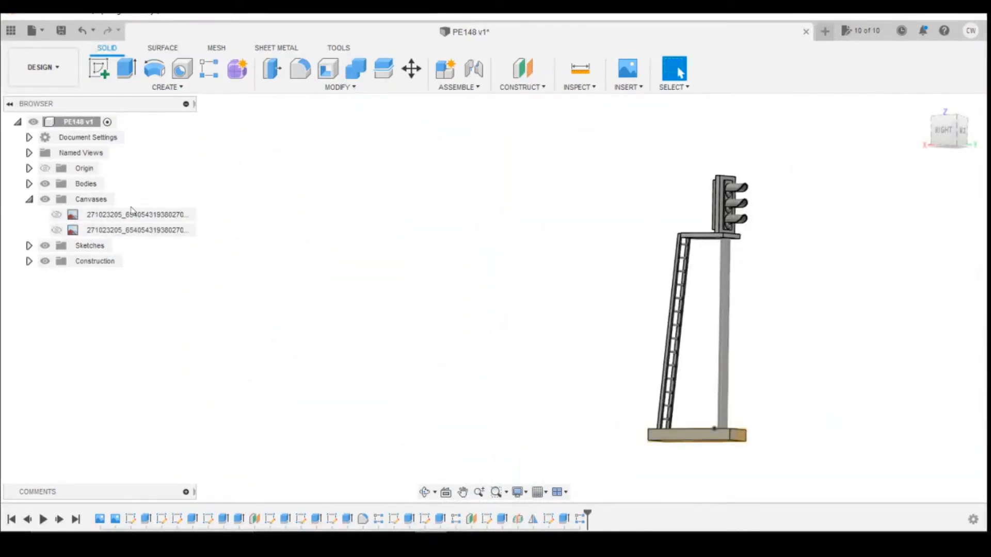
left_click(57, 214)
left_click(57, 230)
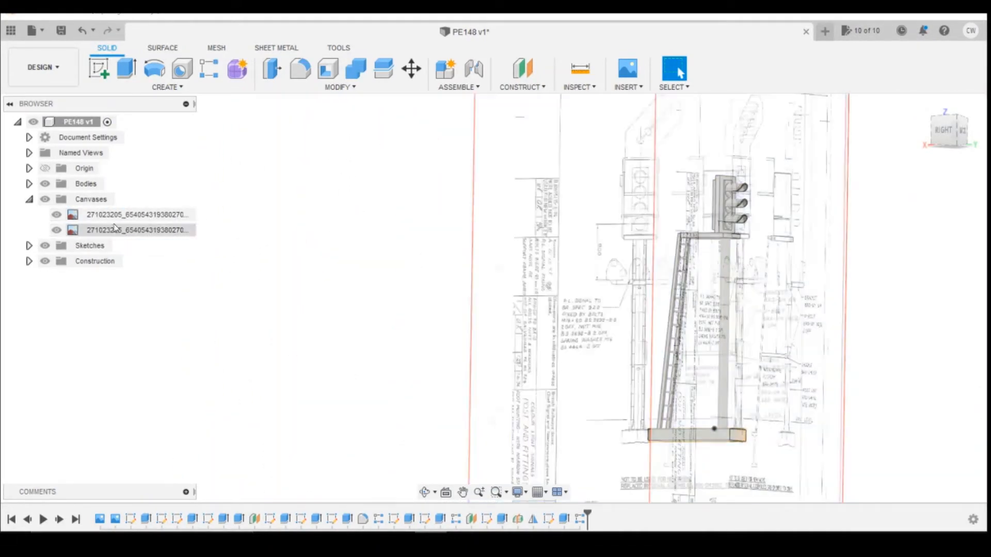
Create a construction plane offset -0.15 mm from the platform's side face.
left_click(948, 134)
scroll(735, 230, "up", 2)
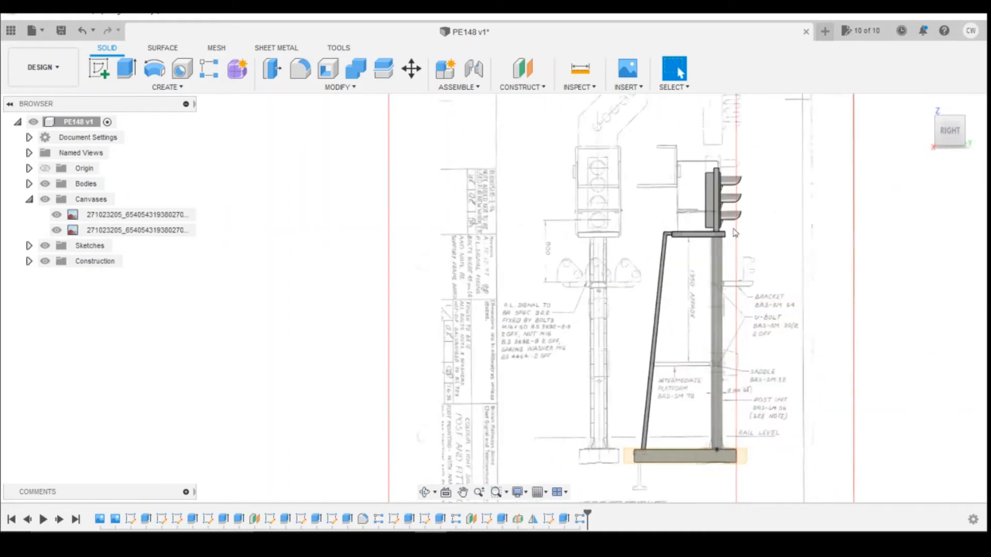
scroll(736, 178, "up", 5)
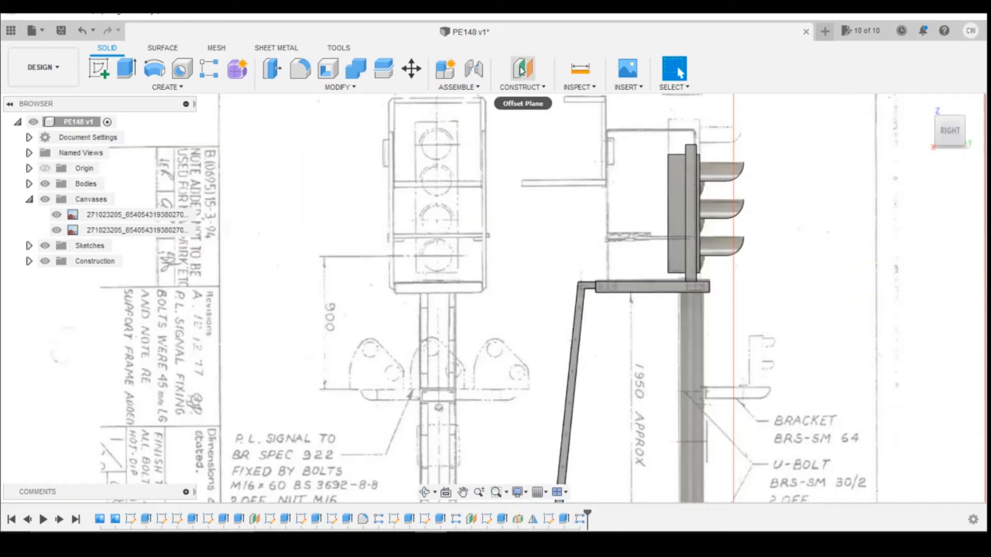
left_click(521, 71)
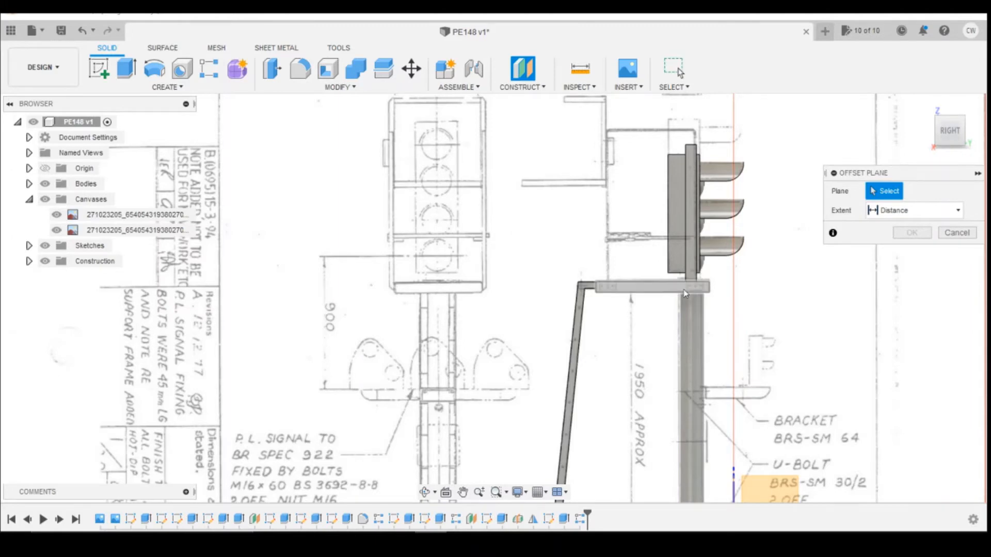
left_click(685, 293)
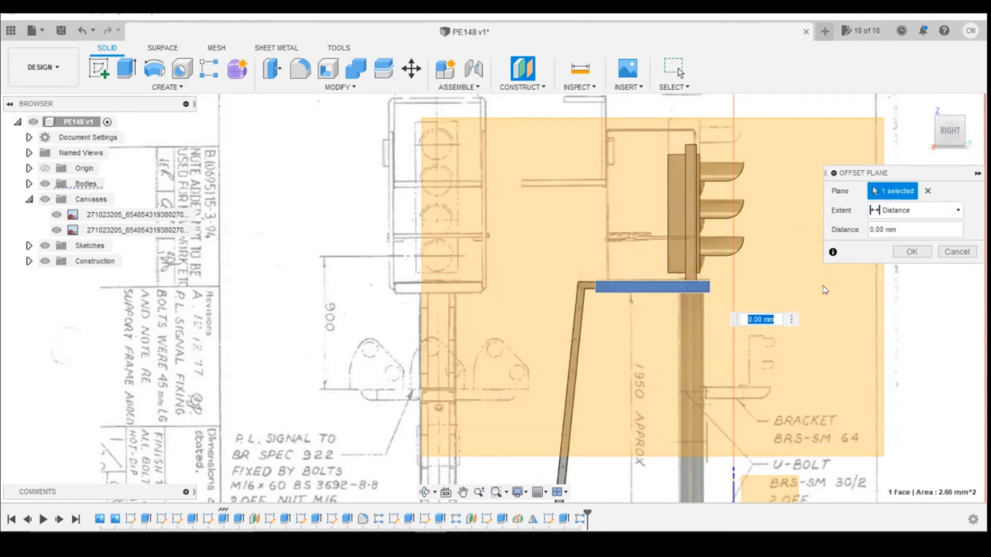
left_click_drag(951, 133, 886, 133)
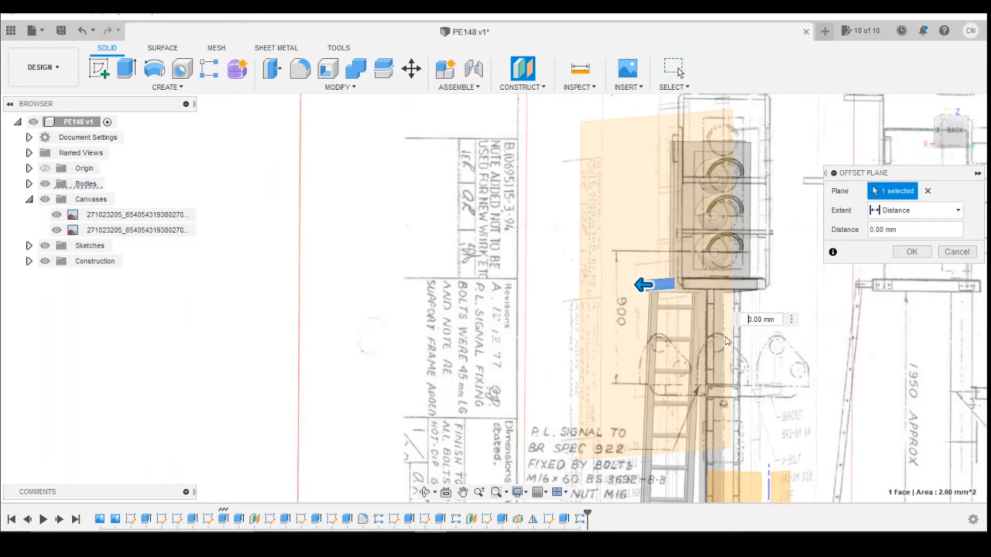
type("-0.")
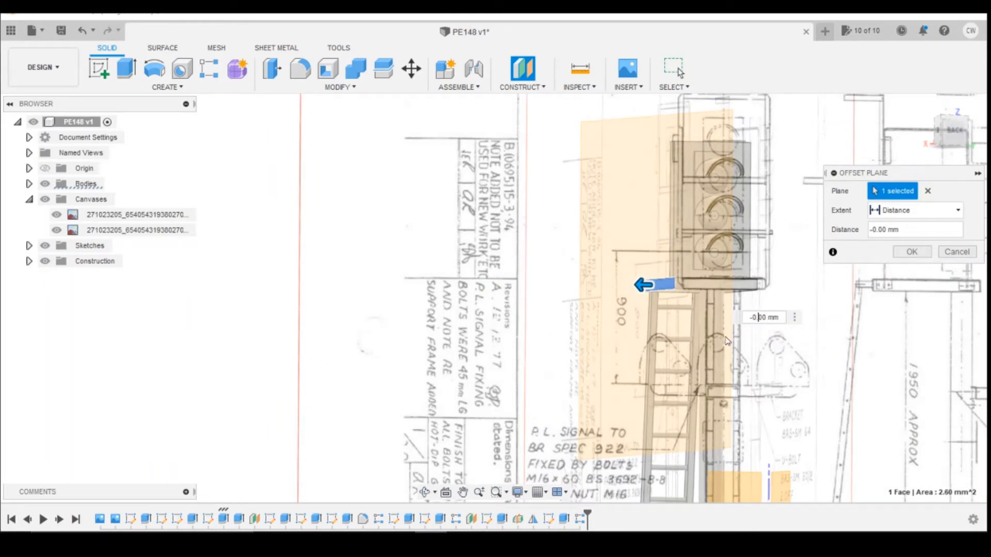
type("15")
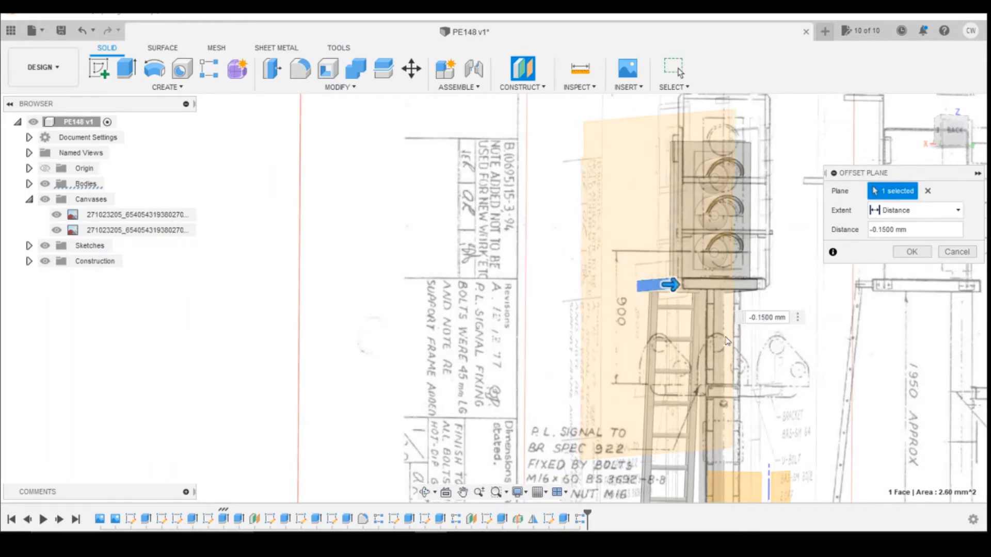
left_click(912, 251)
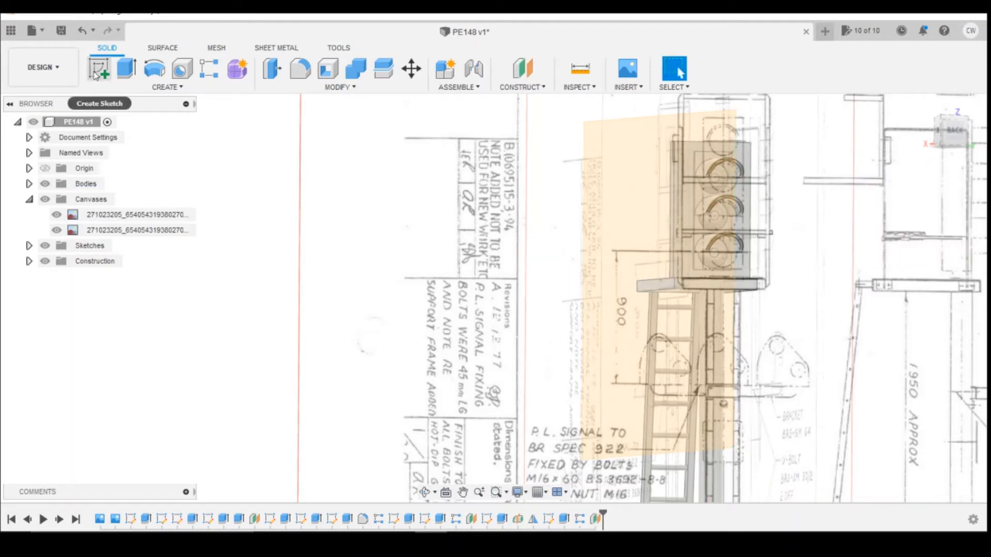
Create a sketch on the new offset plane and project the platform's side face into it.
left_click(95, 76)
left_click(636, 178)
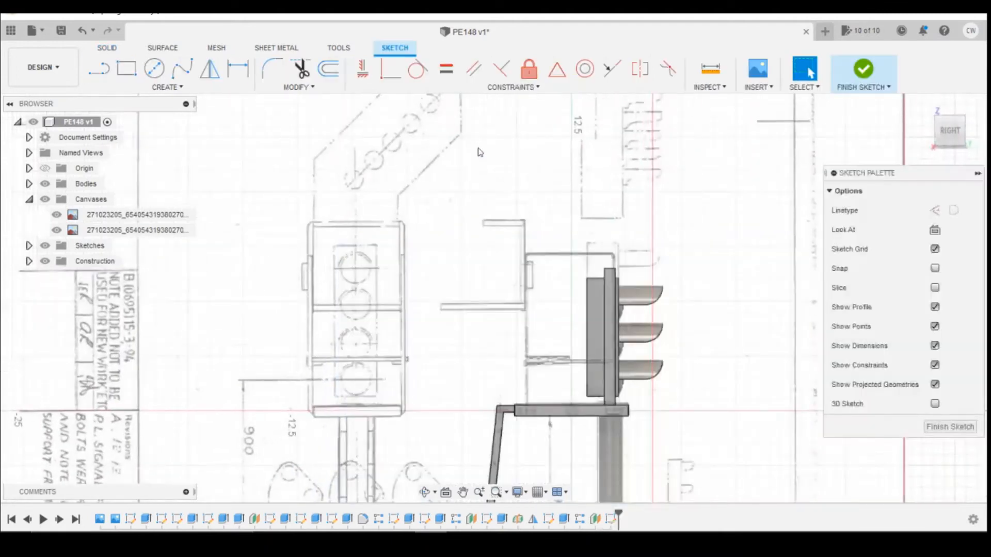
left_click(99, 69)
scroll(532, 410, "up", 3)
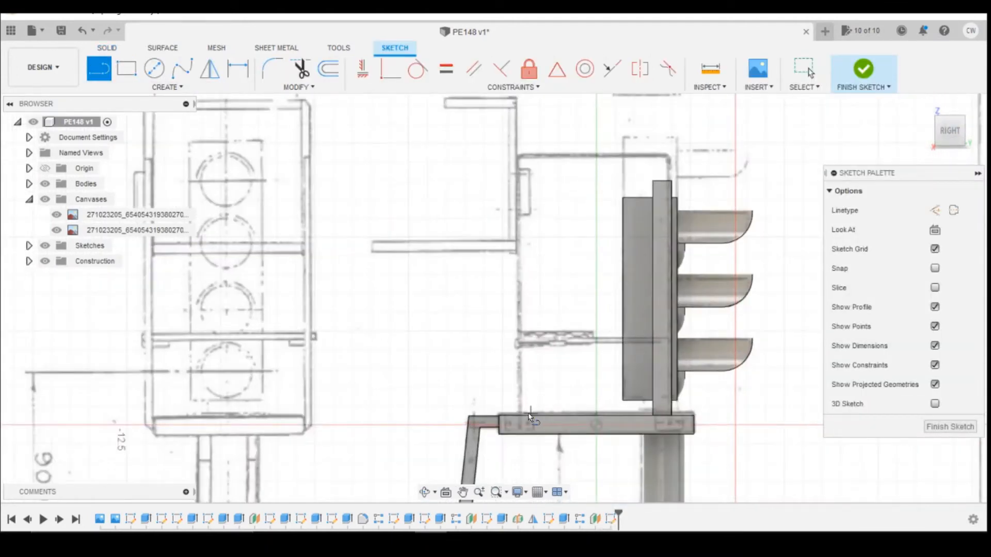
key("p")
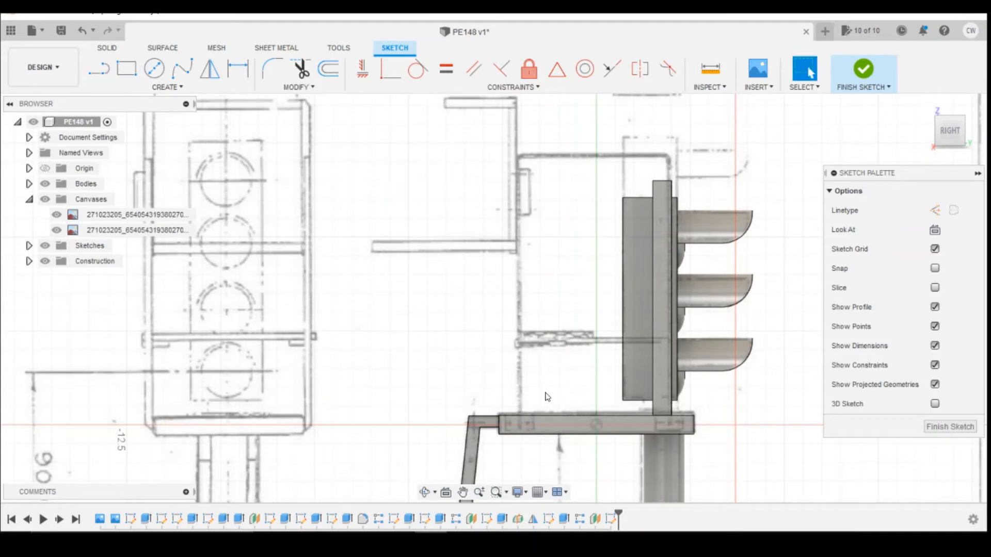
left_click(570, 423)
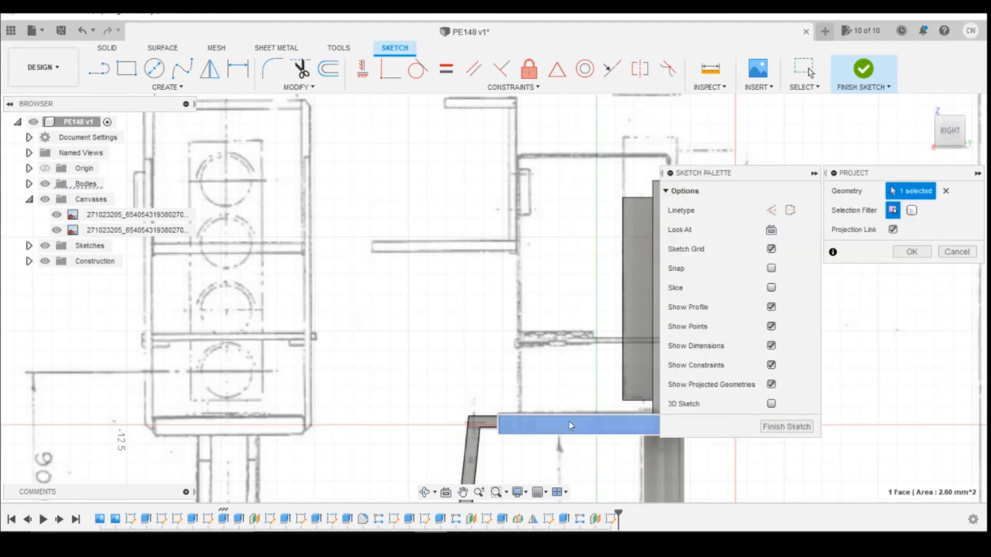
left_click(913, 252)
scroll(396, 345, "down", 2)
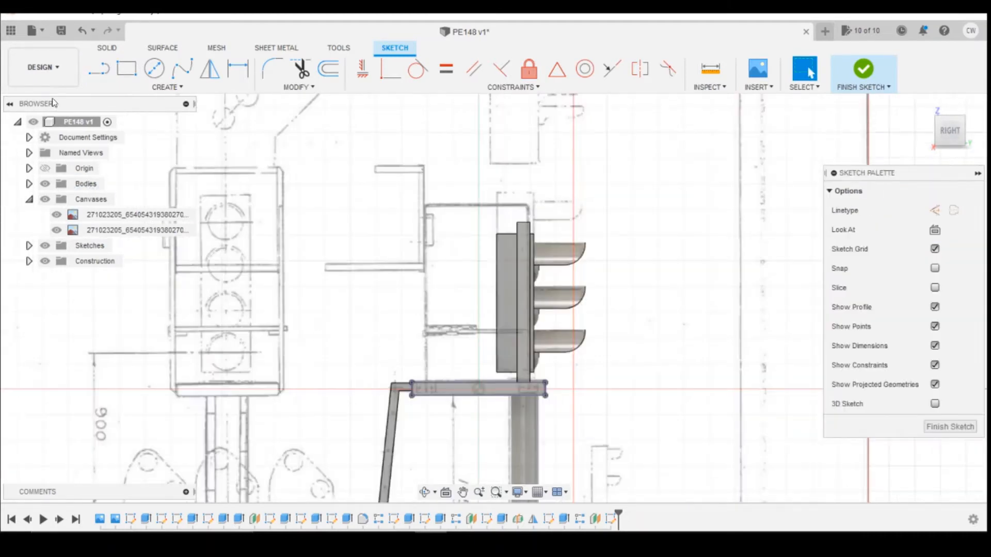
Sketch the railing outline above the platform: a 5.5 mm vertical post near the ladder, a 4 mm top rail, and a second post down.
left_click(100, 69)
scroll(465, 389, "up", 3)
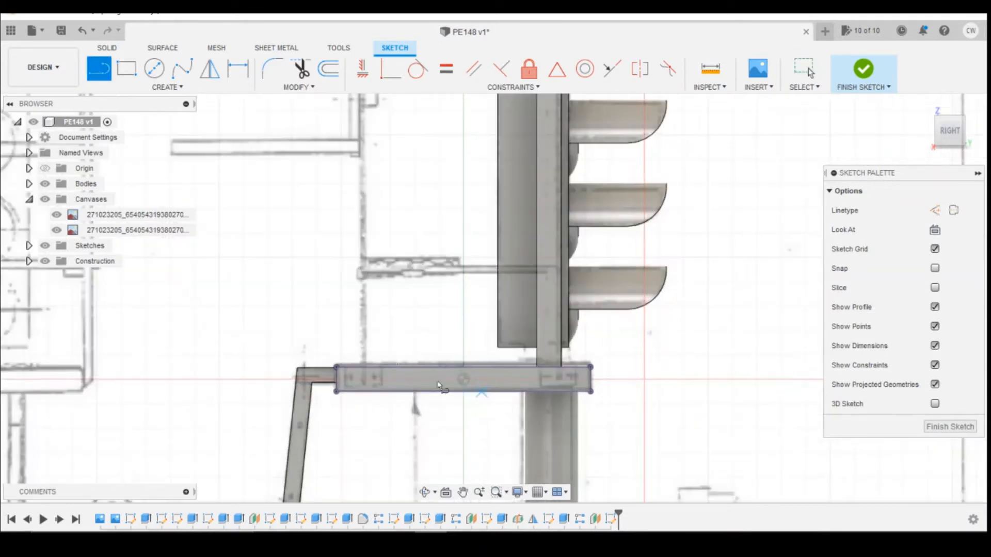
left_click(364, 367)
scroll(369, 382, "down", 3)
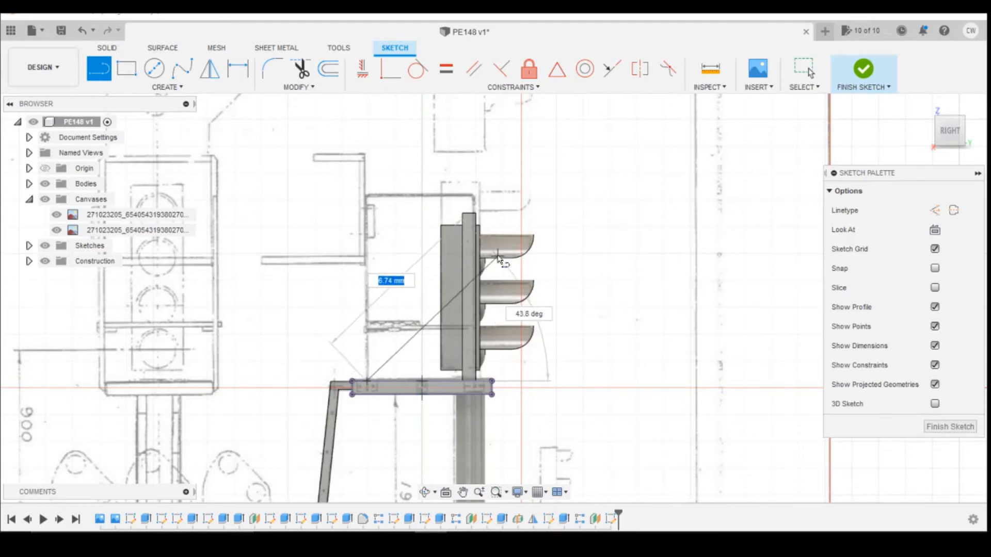
left_click(456, 473)
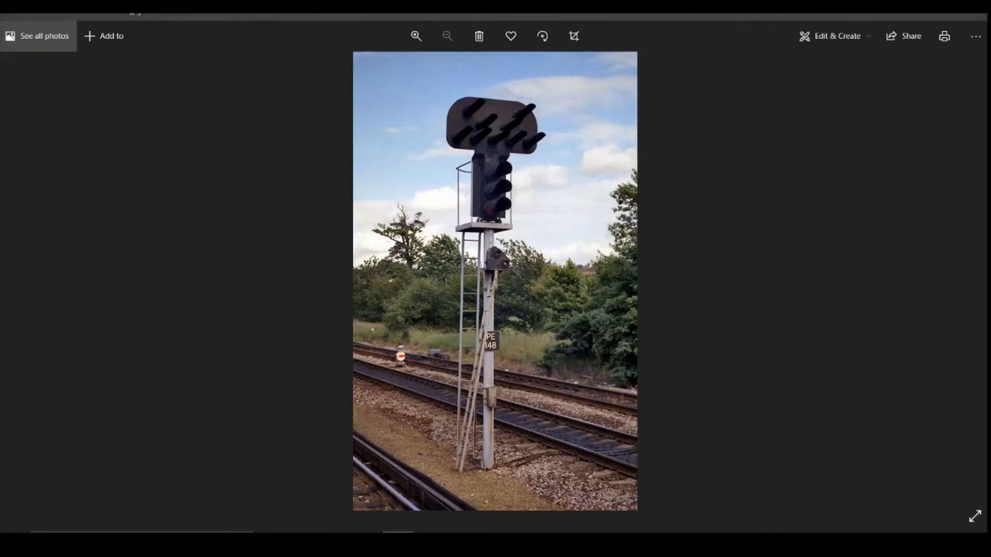
key("alt+Tab")
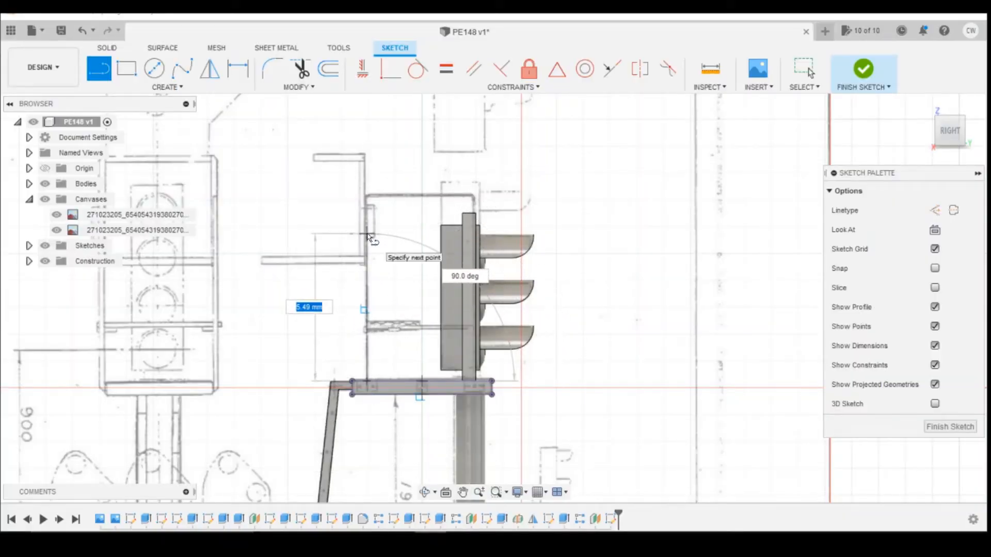
type("5.5")
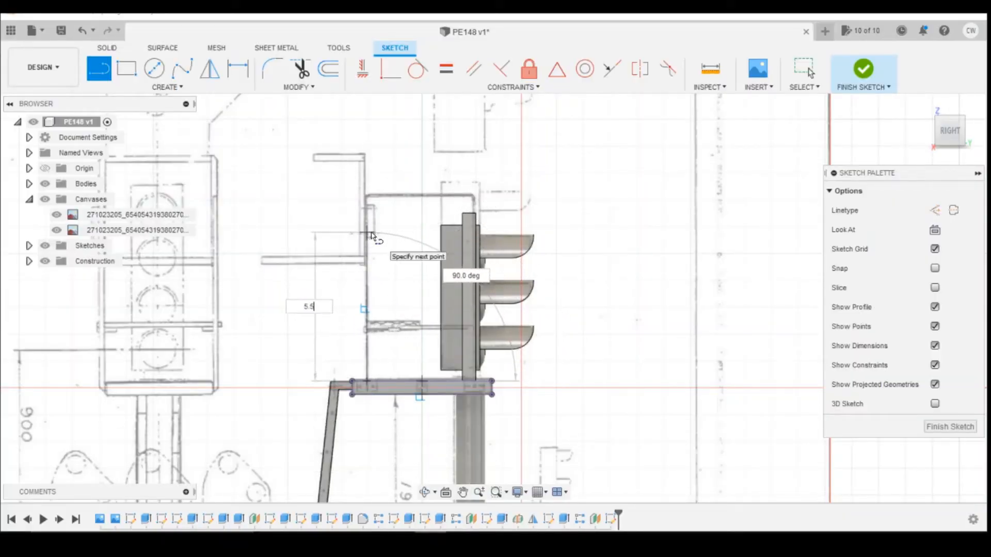
left_click(372, 234)
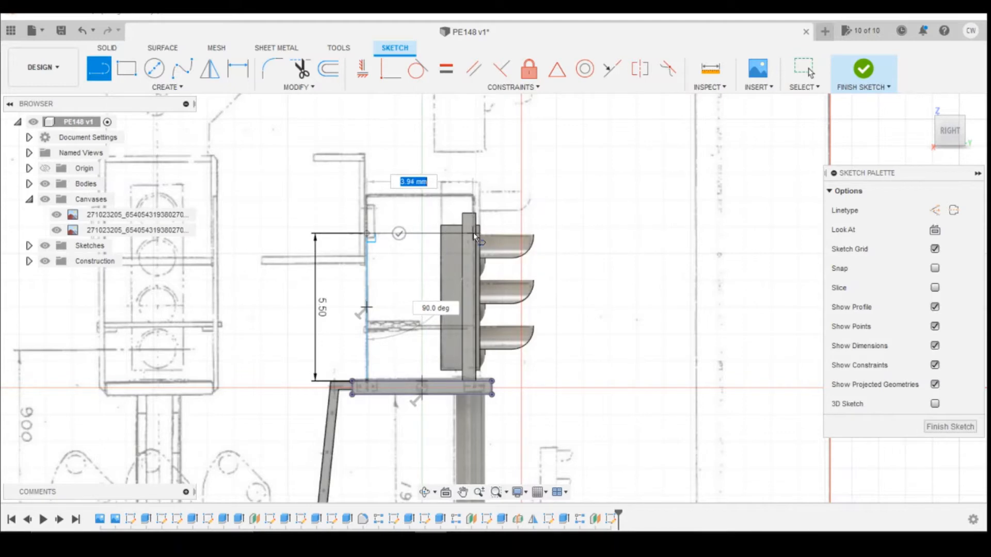
type("4")
key("Return")
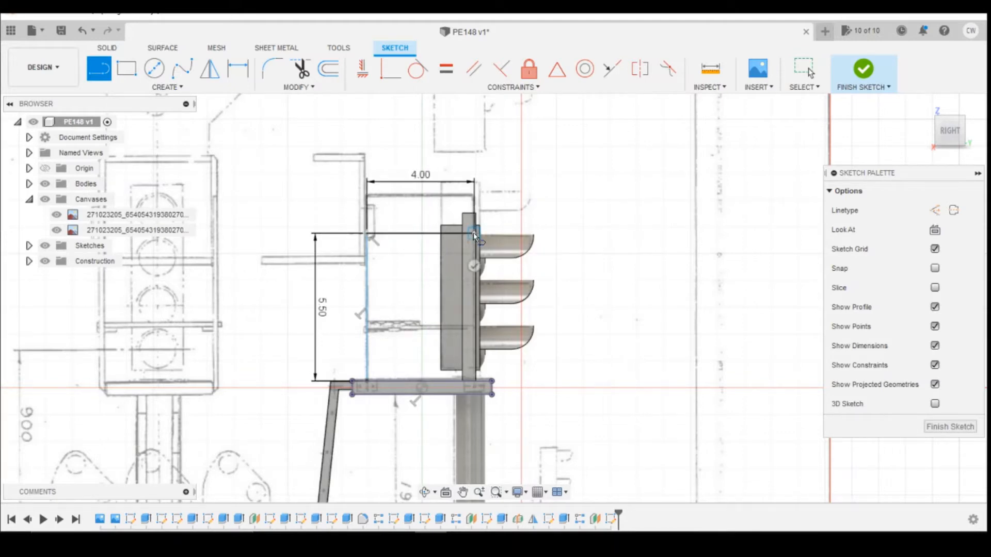
left_click(471, 383)
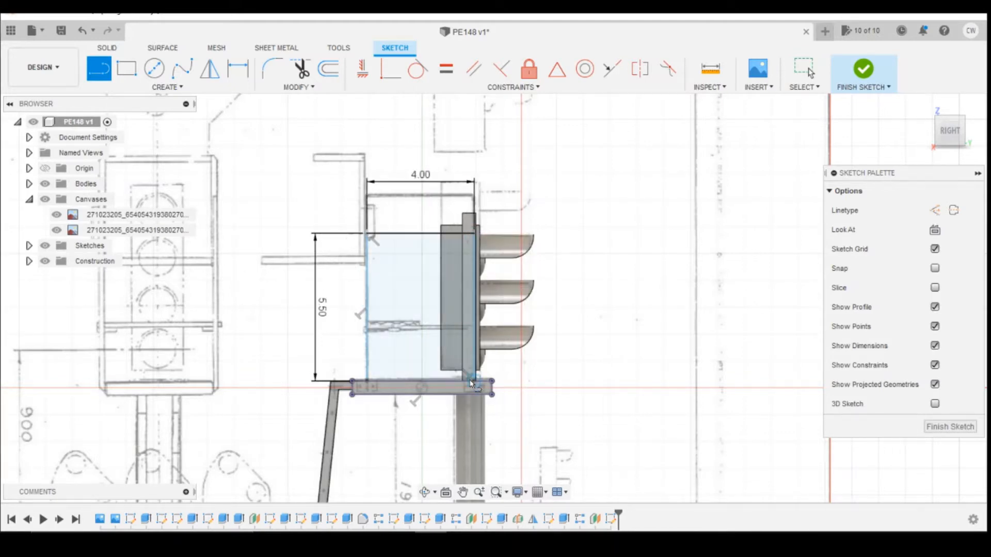
Dimension the railing's rear post 0.55 mm from the ladder end of the platform.
key("d")
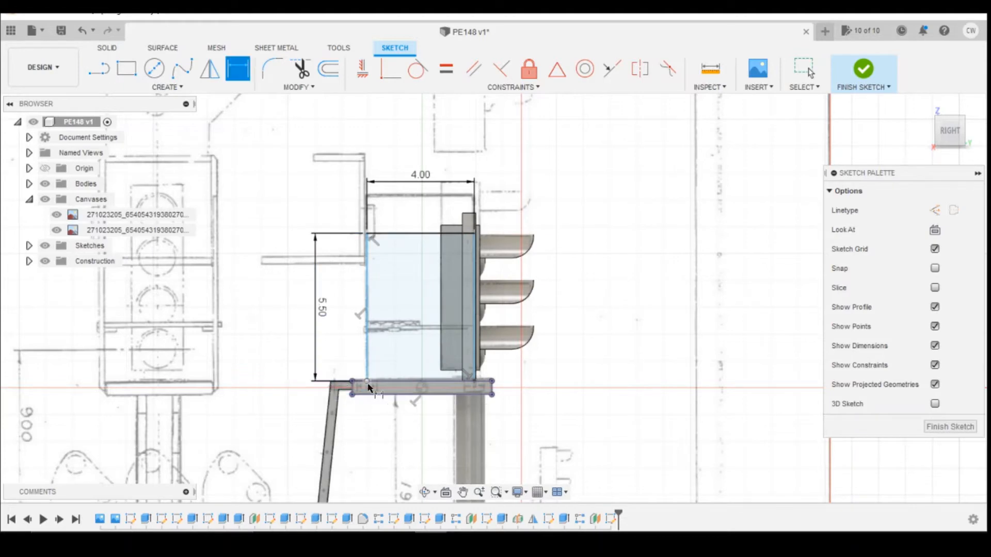
left_click(352, 382)
left_click(367, 381)
left_click(364, 452)
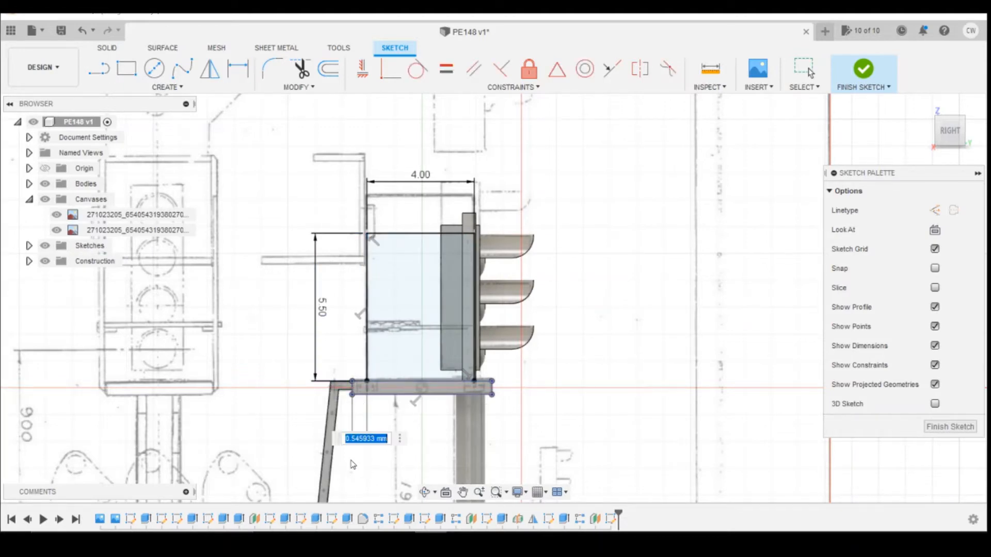
type("0.55")
key("Return")
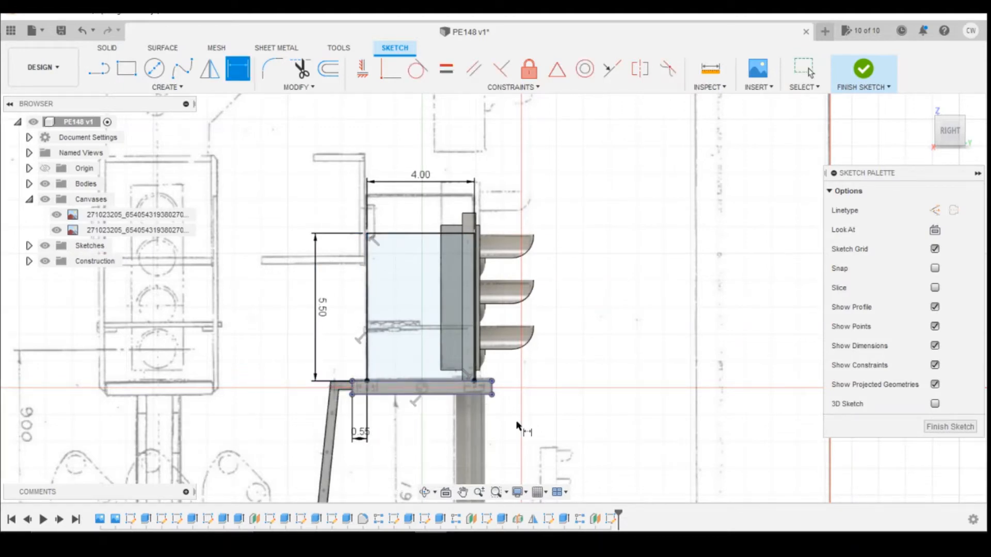
Check the railing in the signal photo, round its upper corner nearest the lamps with a 0.8 mm fillet, and finish the sketch.
mouse_move(399, 543)
left_click(461, 462)
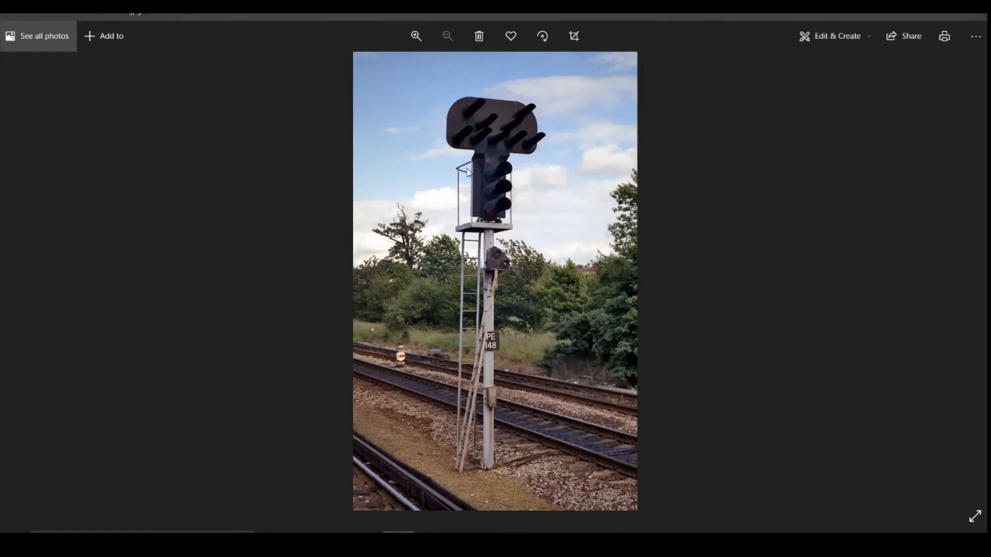
left_click(431, 542)
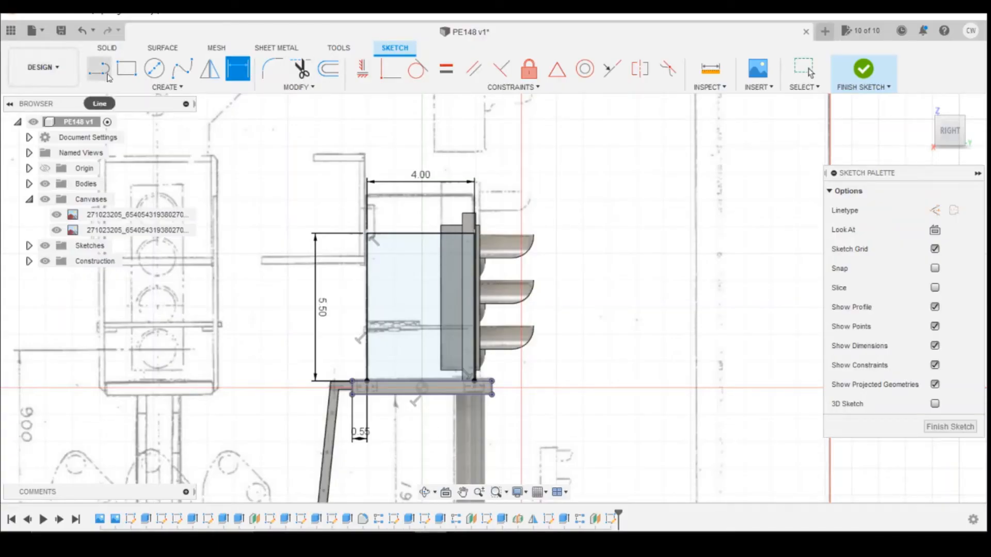
left_click(272, 69)
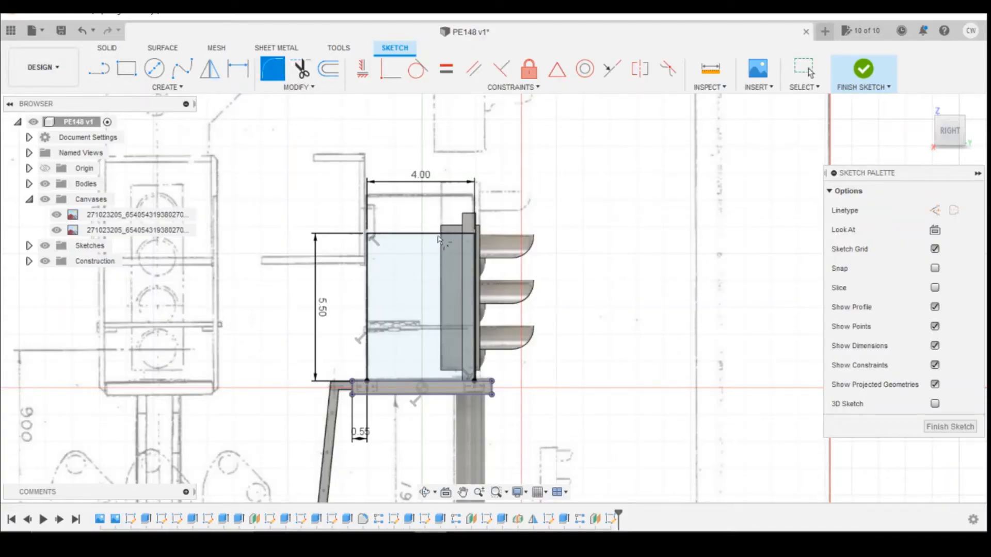
left_click(475, 237)
type("0")
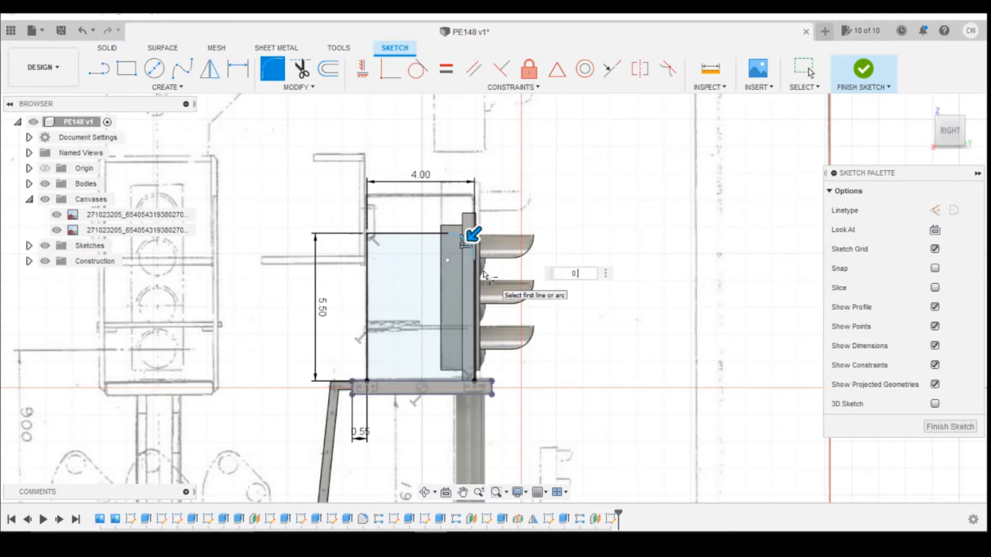
type(".8")
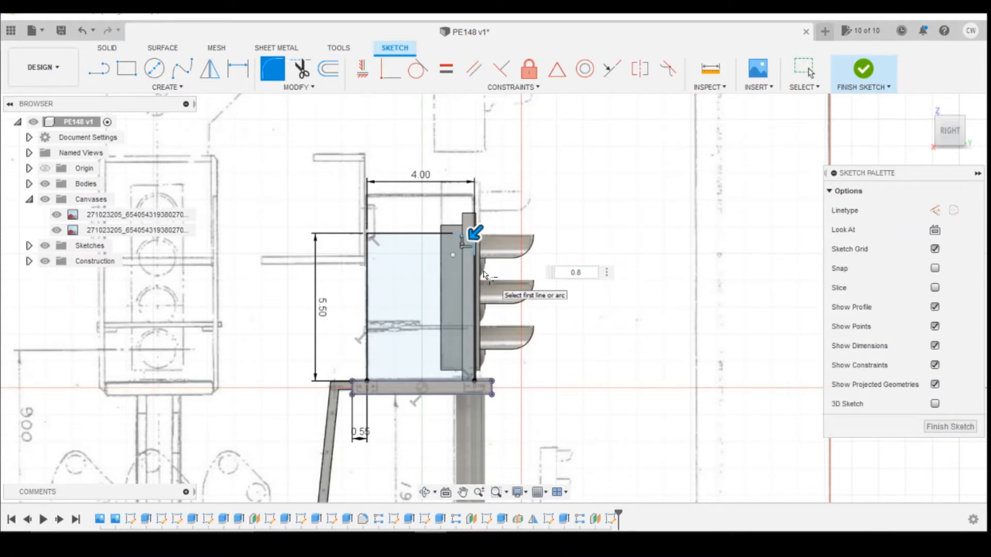
key("Return")
key("Escape")
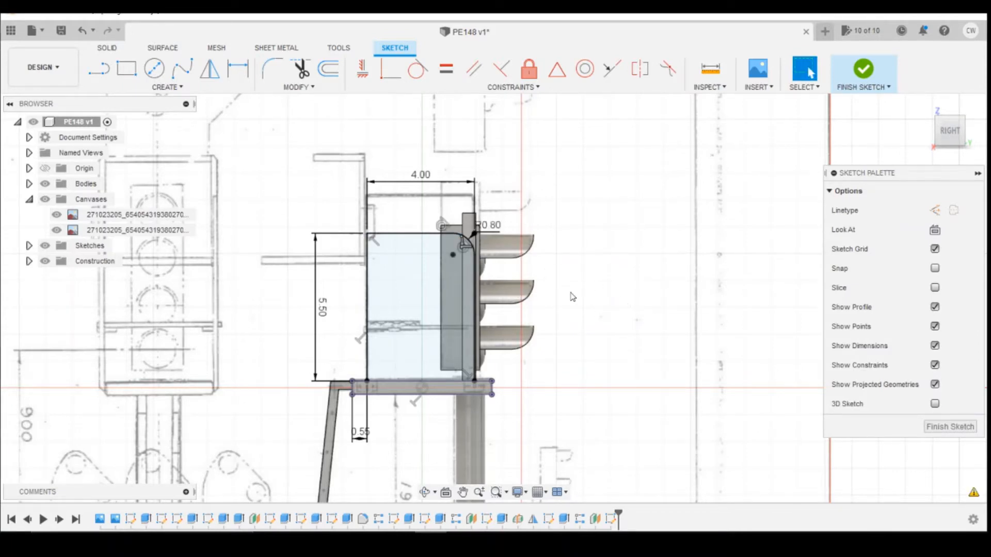
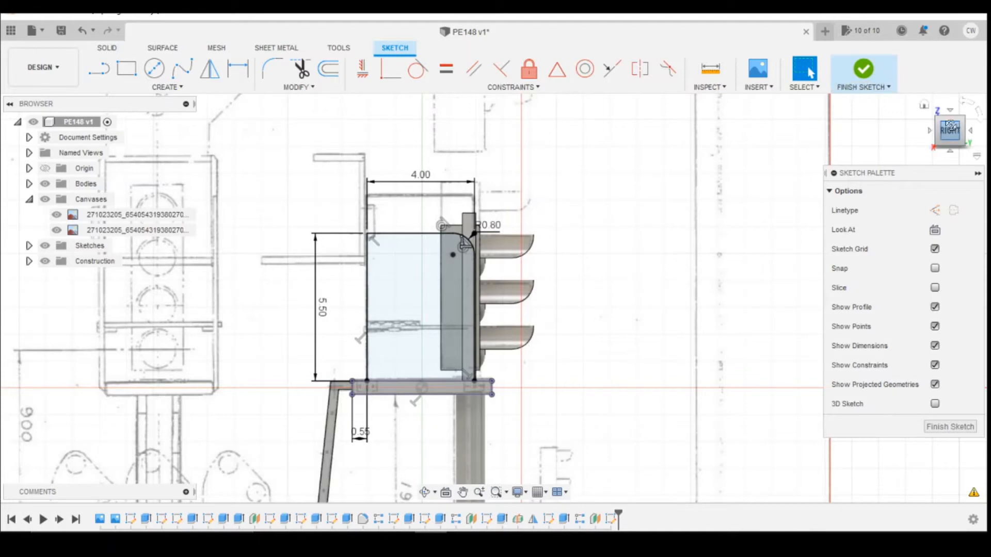
left_click_drag(949, 126, 927, 129)
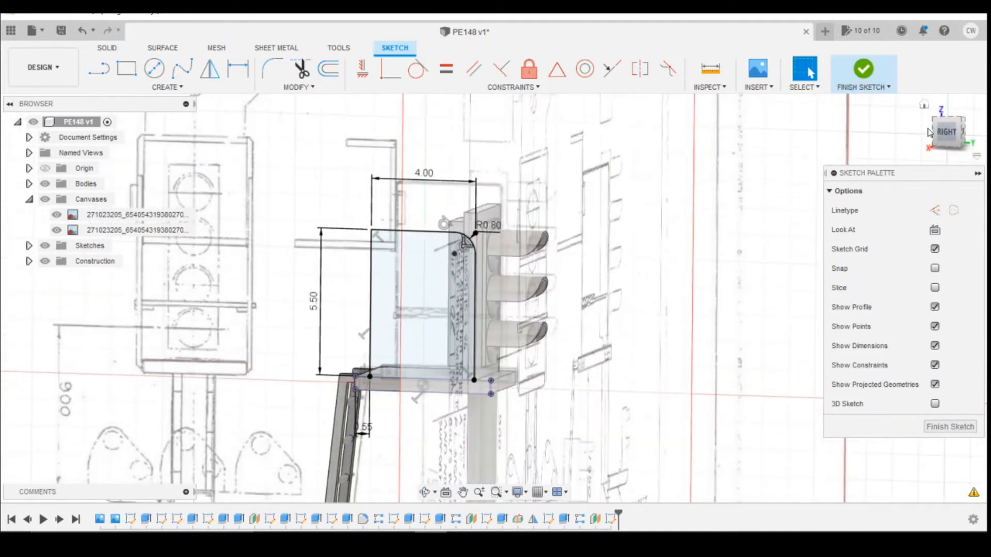
left_click(861, 71)
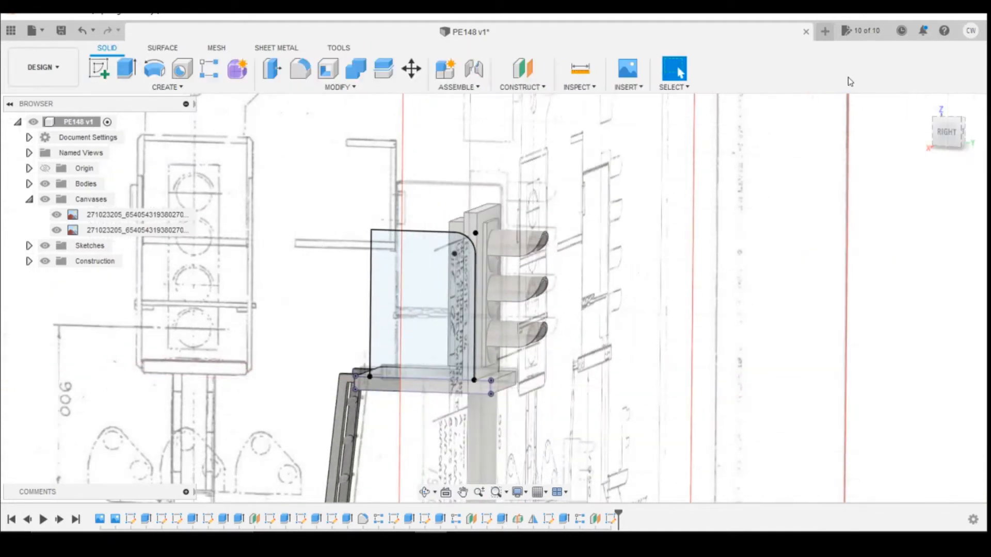
left_click(166, 87)
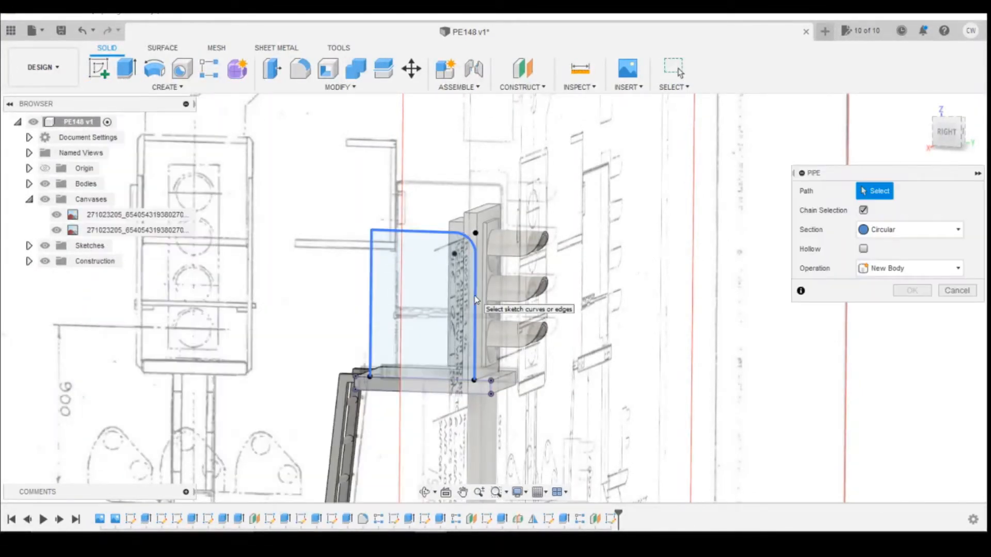
left_click(863, 210)
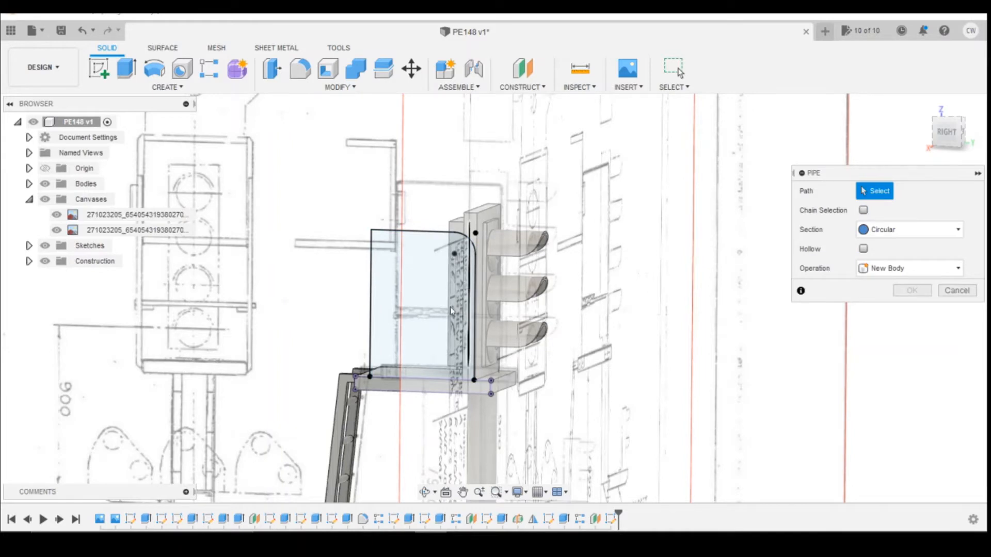
left_click(476, 273)
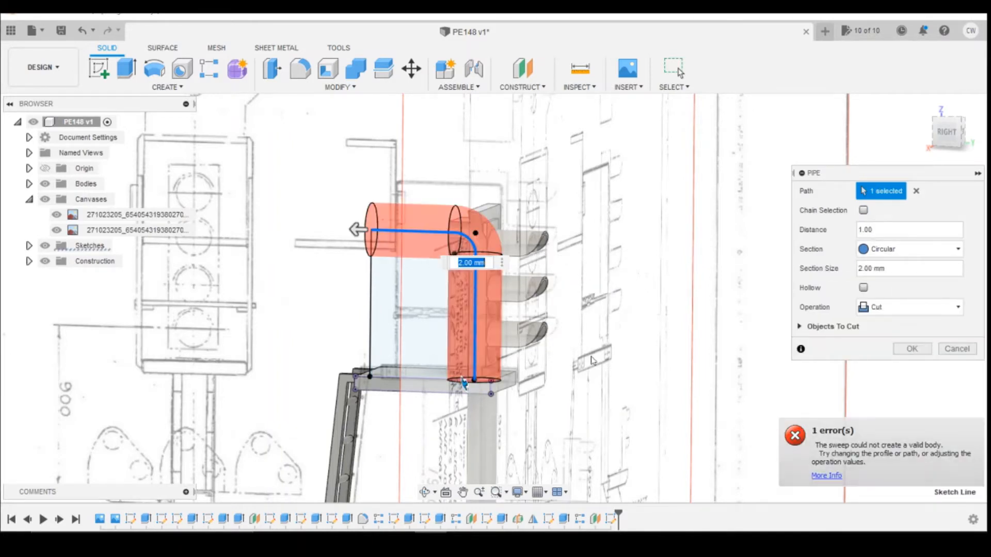
left_click(861, 267)
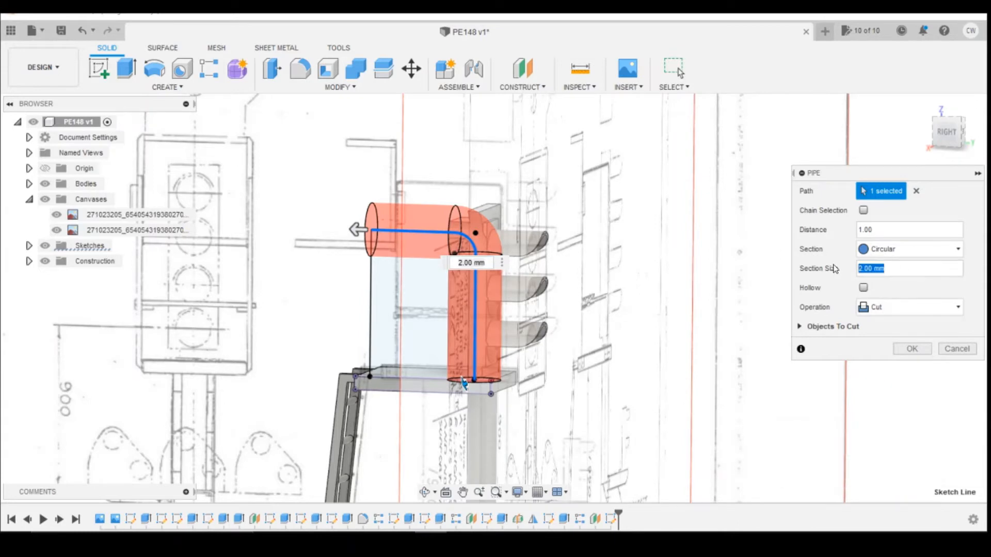
type("0.3")
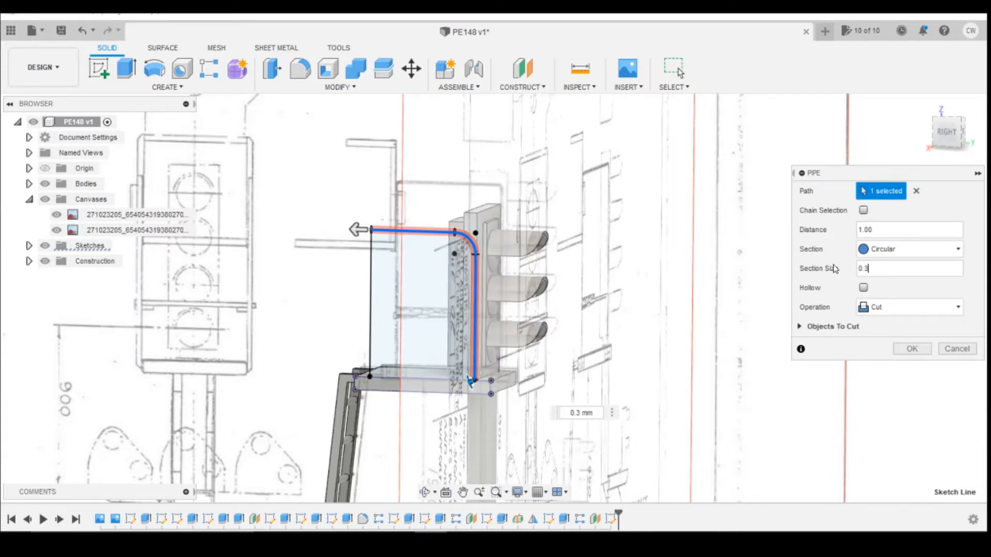
left_click(924, 307)
left_click(876, 323)
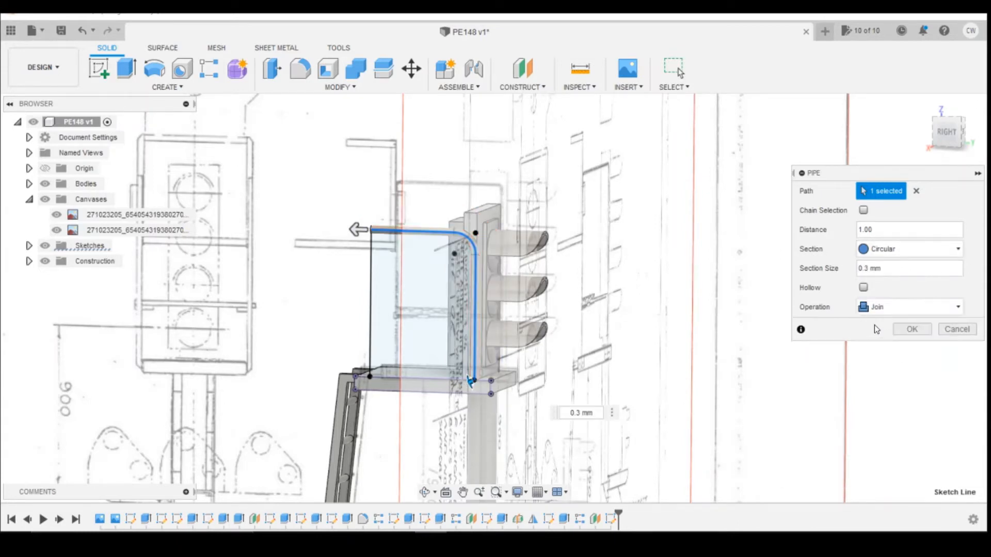
left_click_drag(959, 136, 789, 178)
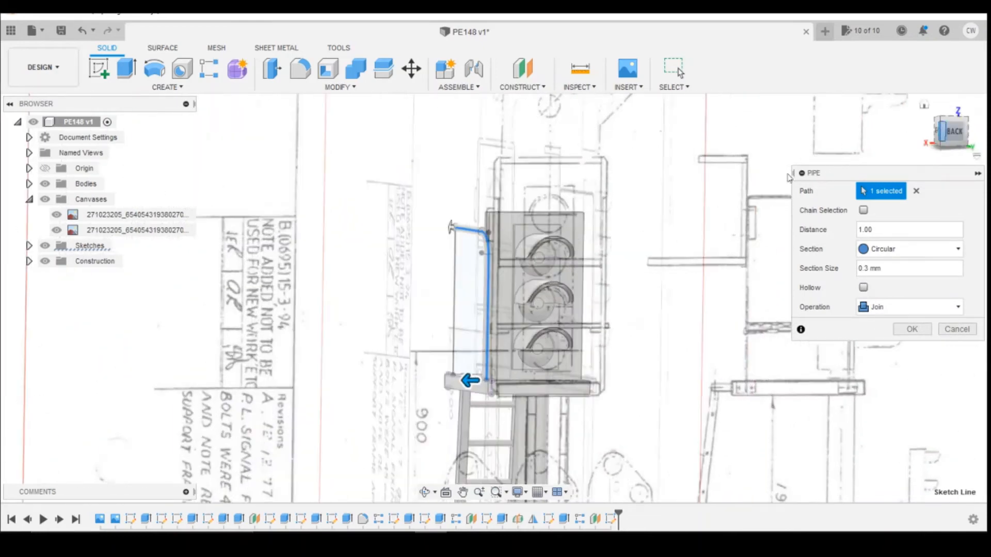
scroll(493, 222, "up", 5)
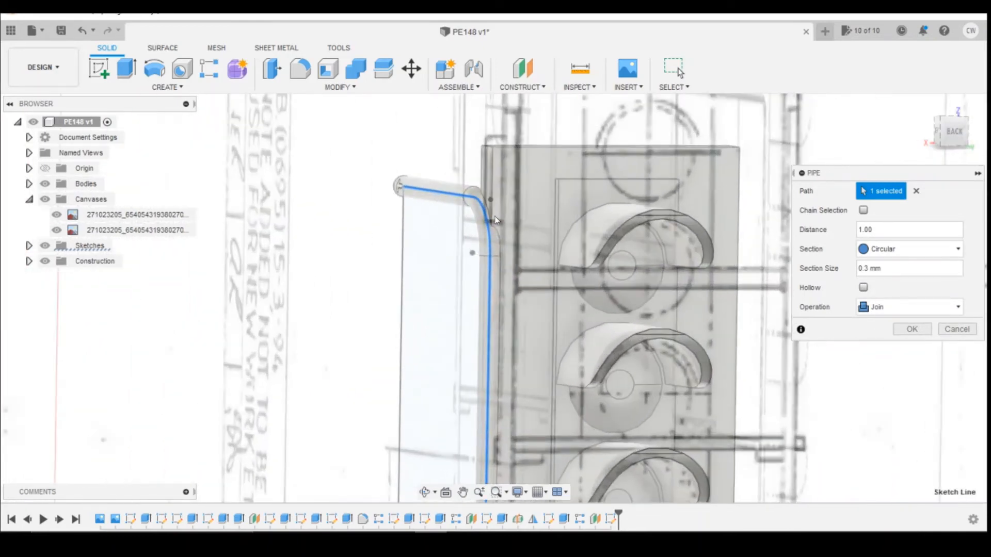
scroll(494, 221, "down", 3)
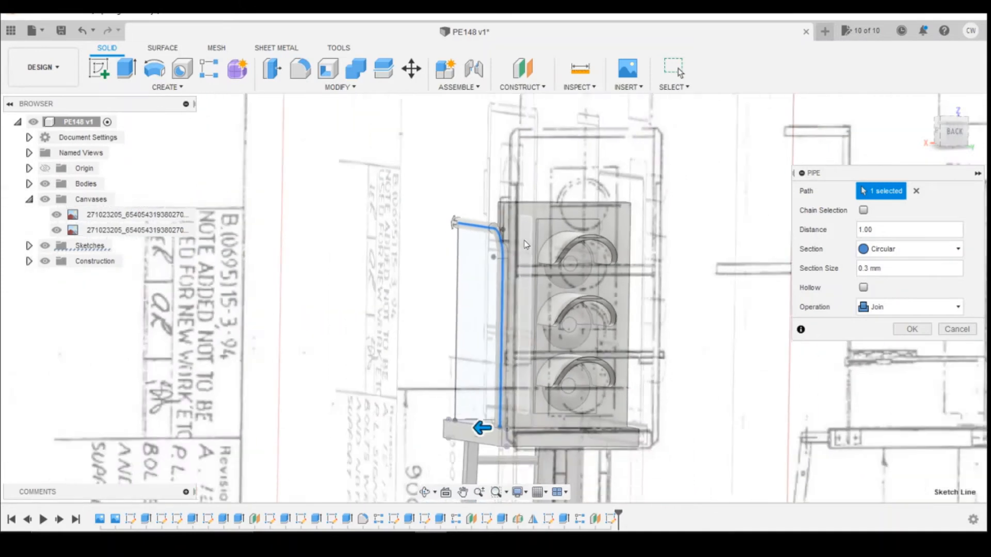
scroll(525, 244, "down", 2)
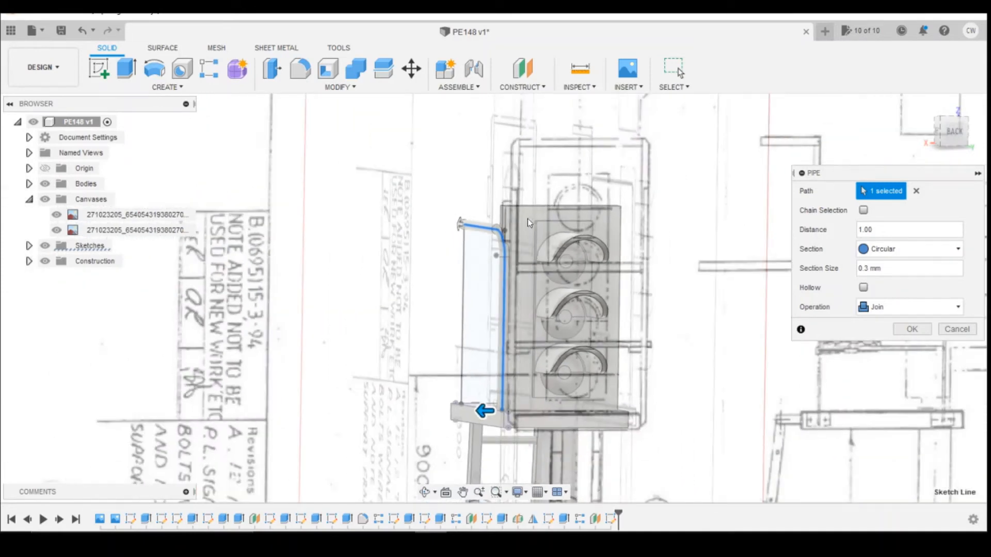
left_click(949, 330)
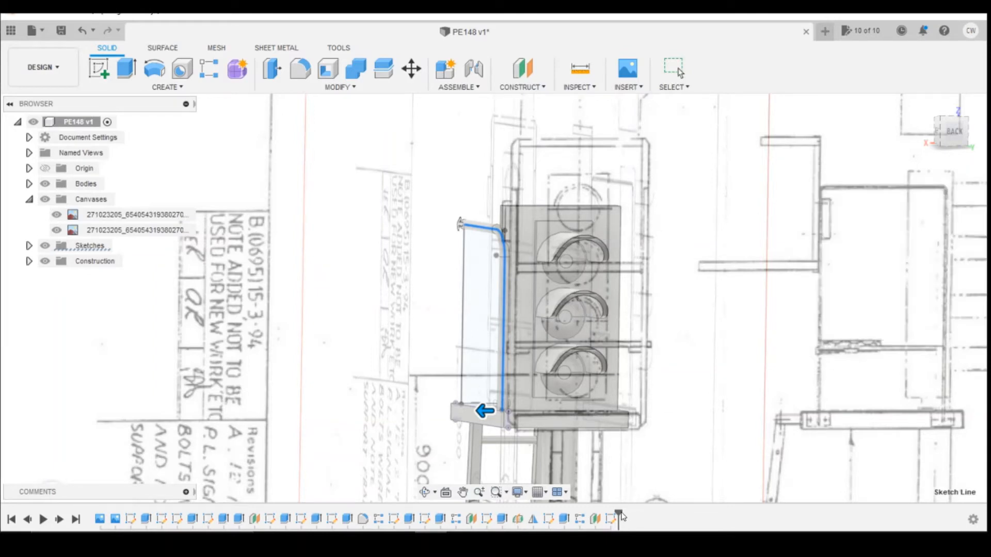
key("Escape")
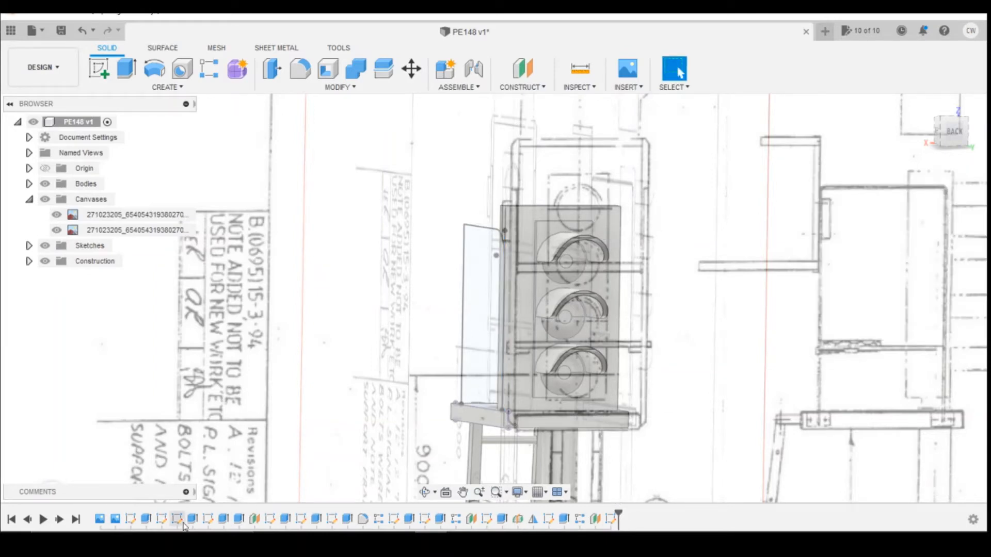
Edit the backplate sketch so the gap from each side of the plate to the platform's edges is 0.3 mm.
left_click(522, 324)
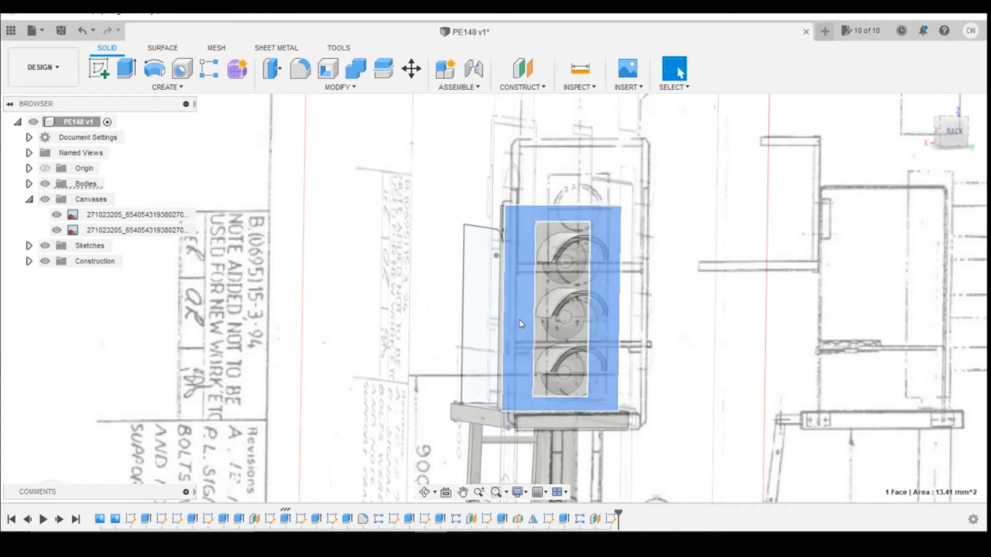
right_click(275, 519)
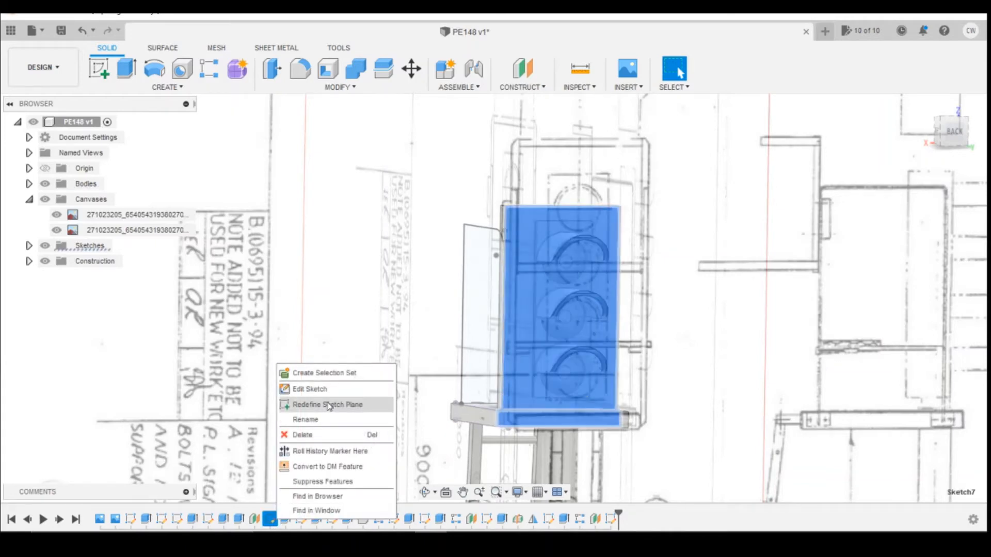
left_click(326, 389)
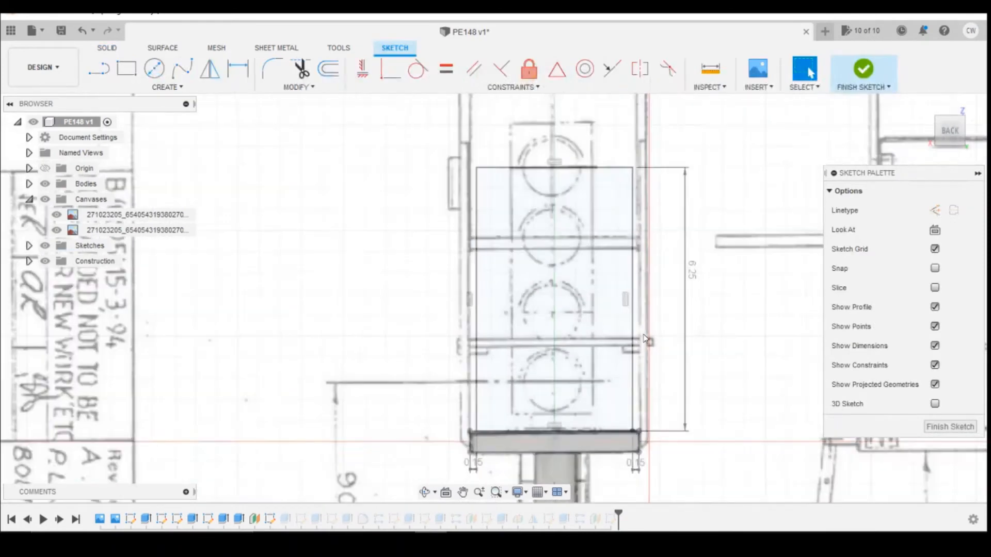
double_click(635, 458)
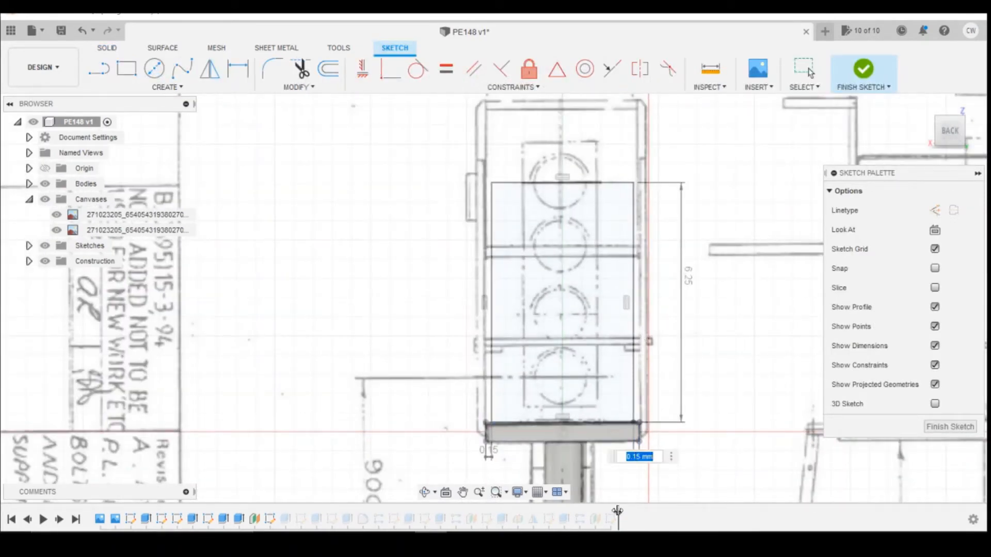
type("03")
key("Return")
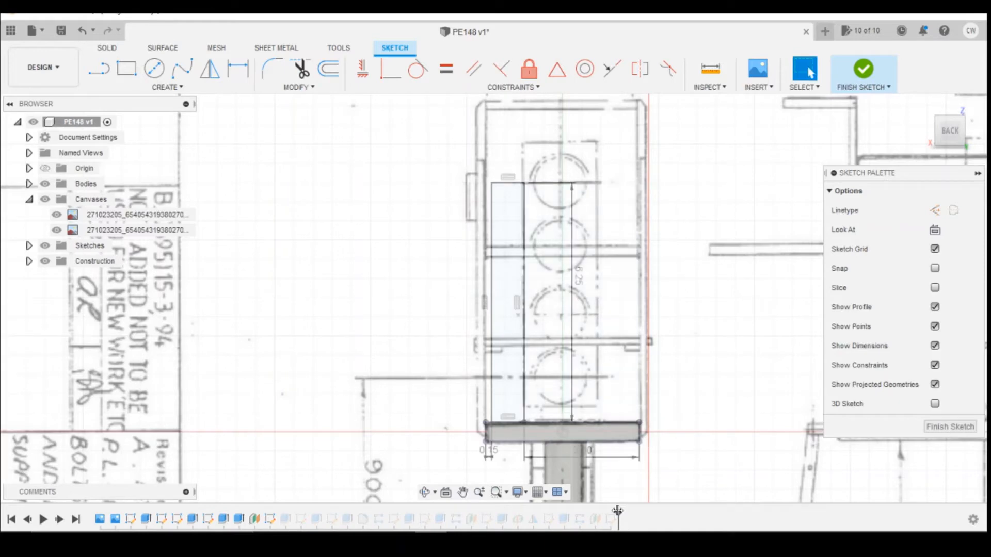
double_click(586, 448)
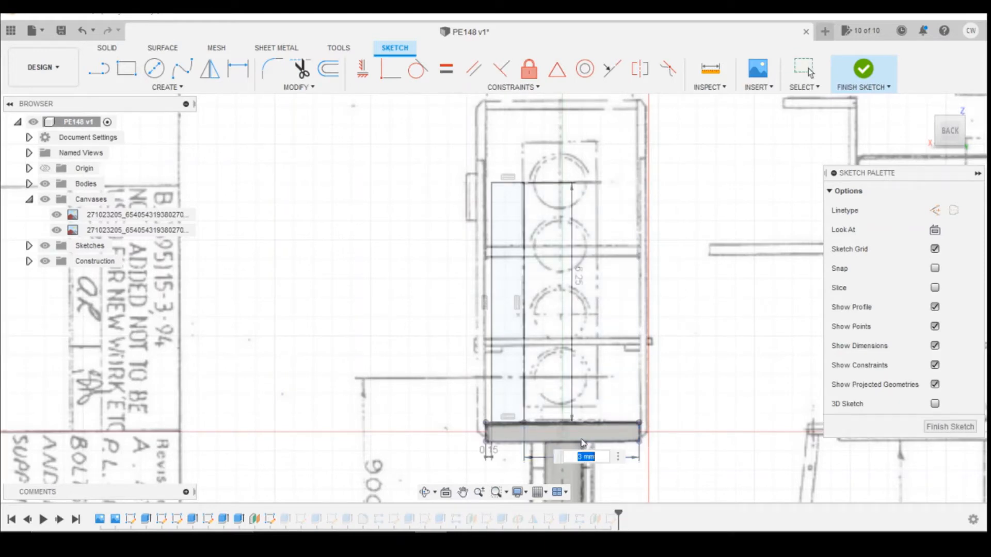
key("Return")
double_click(488, 450)
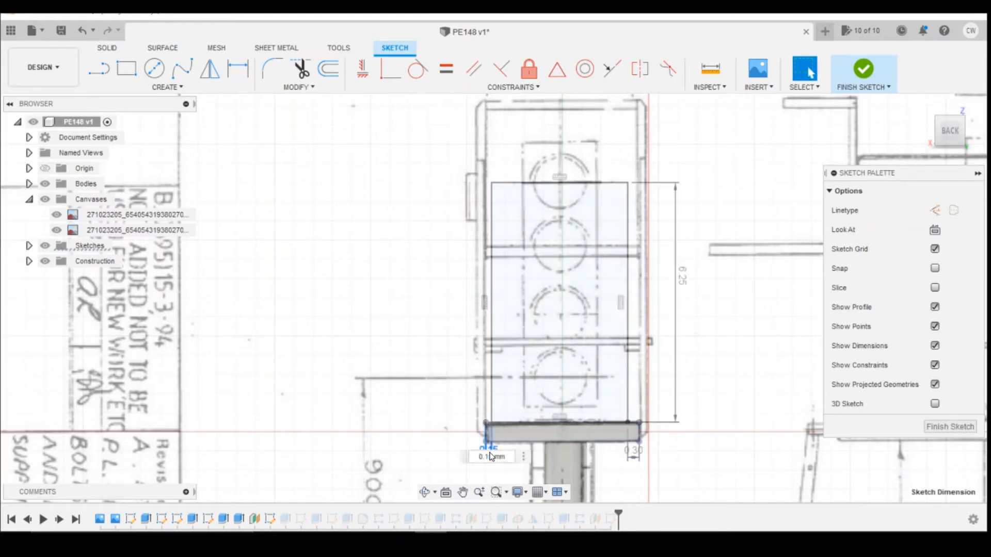
type("0.3")
key("Return")
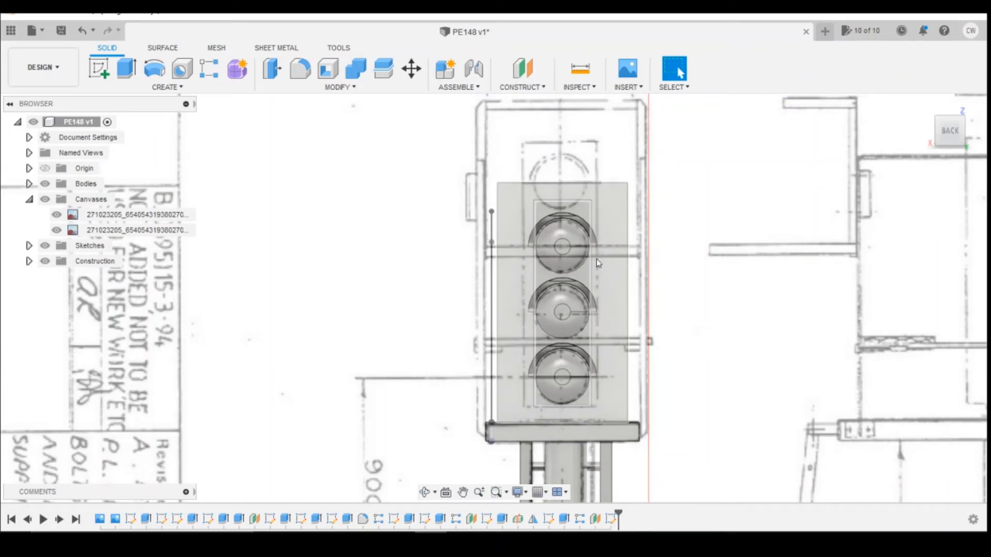
left_click(137, 87)
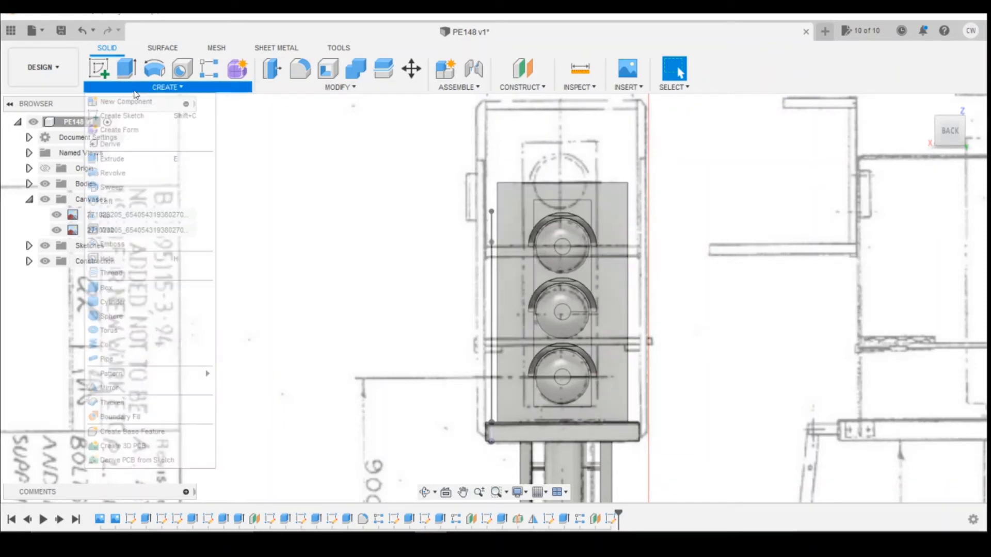
left_click(107, 361)
left_click_drag(947, 133, 985, 134)
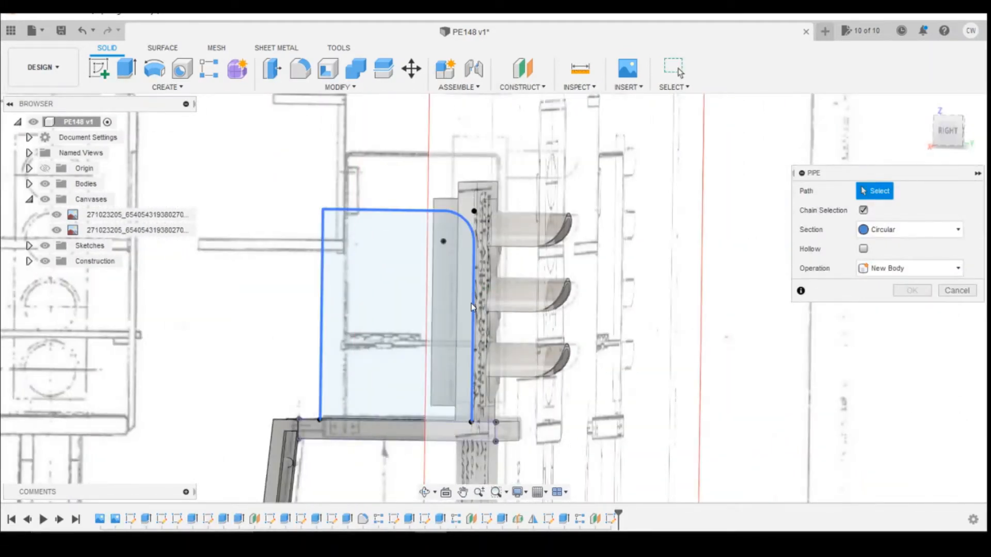
left_click(472, 305)
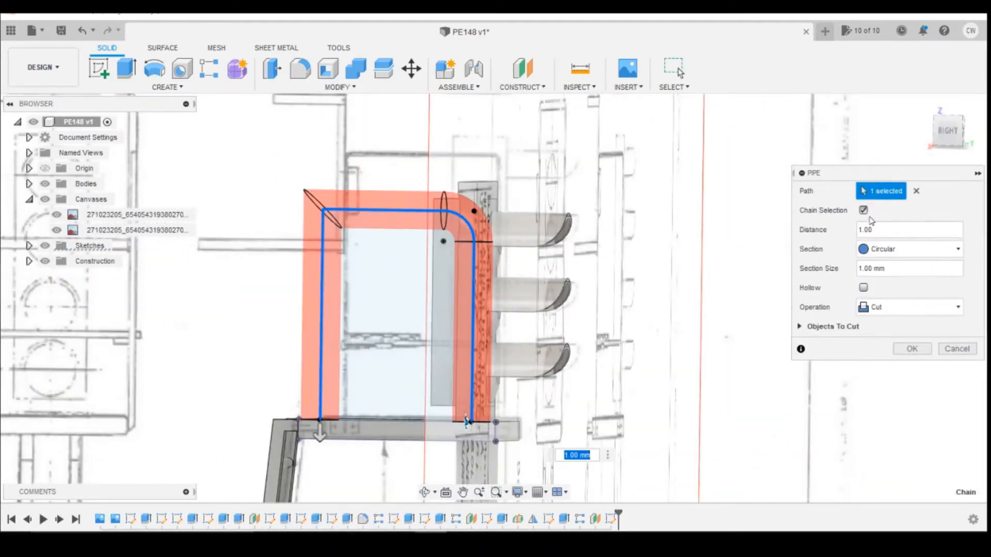
left_click(863, 210)
left_click(957, 349)
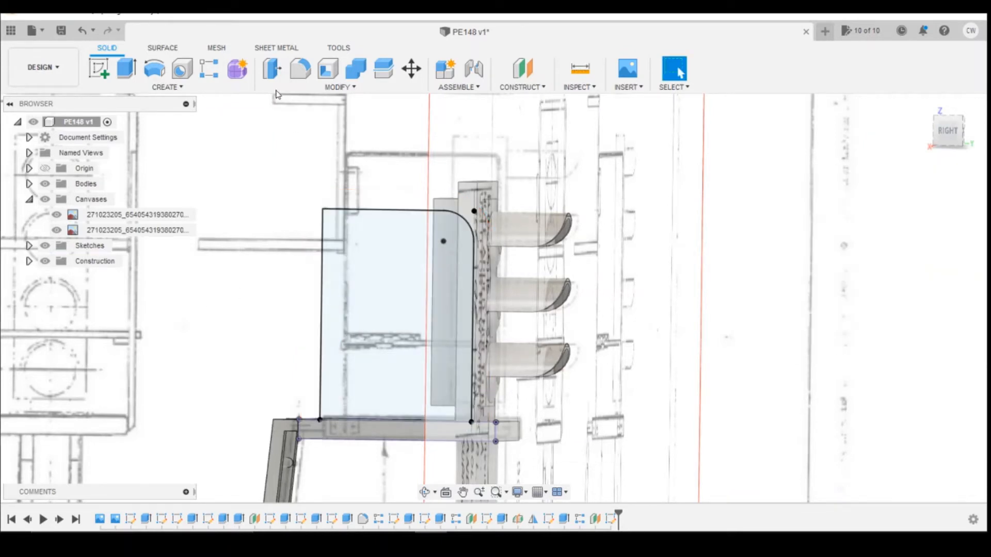
Create a solid circular pipe with a 0.3 mm section along the railing's top rail, rounded corner and lamp-side post, using the Join operation.
left_click(184, 91)
left_click(130, 358)
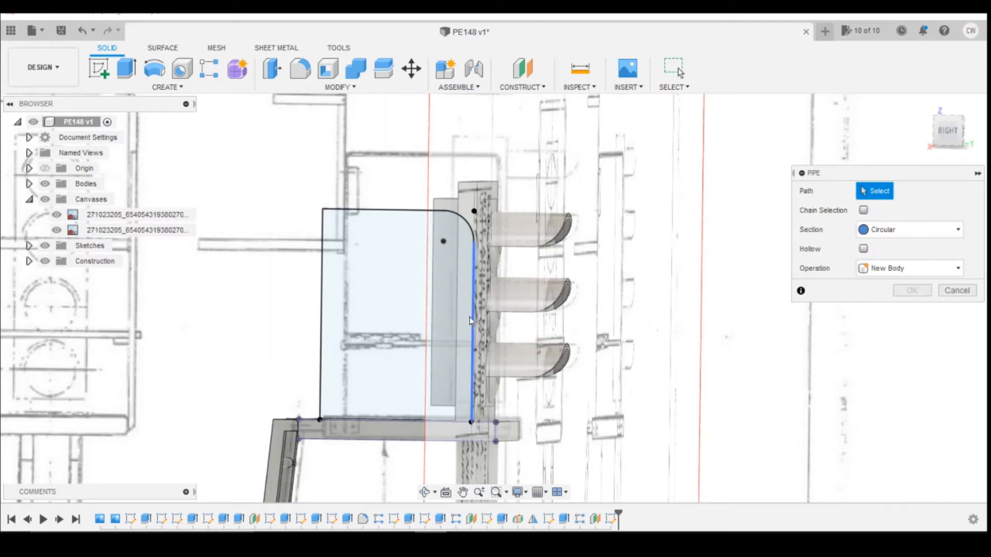
left_click(948, 132)
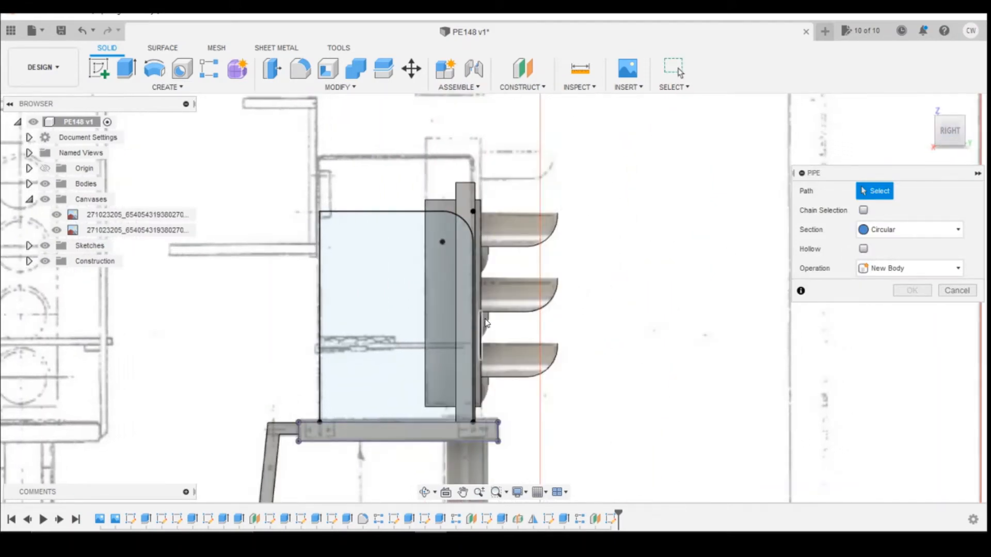
left_click(363, 211)
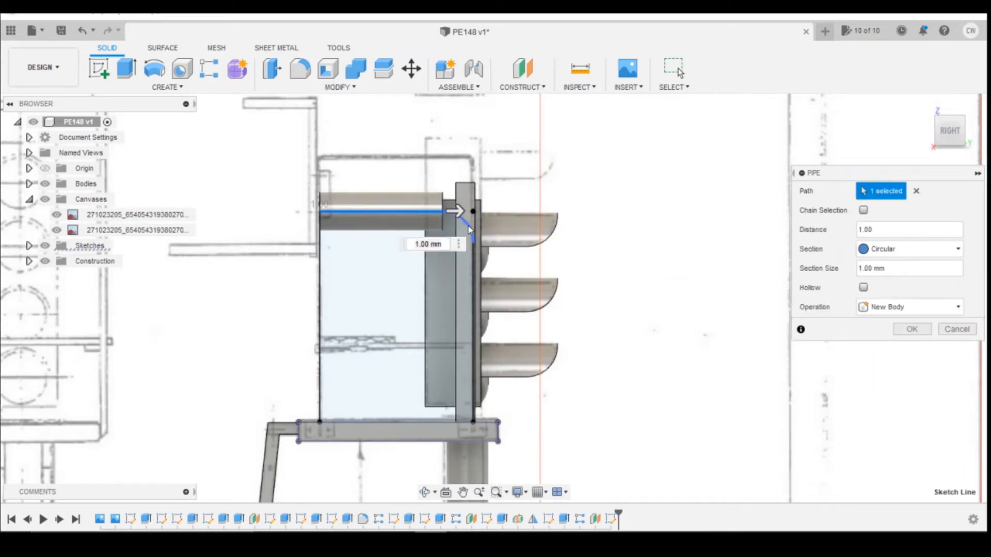
left_click(472, 287)
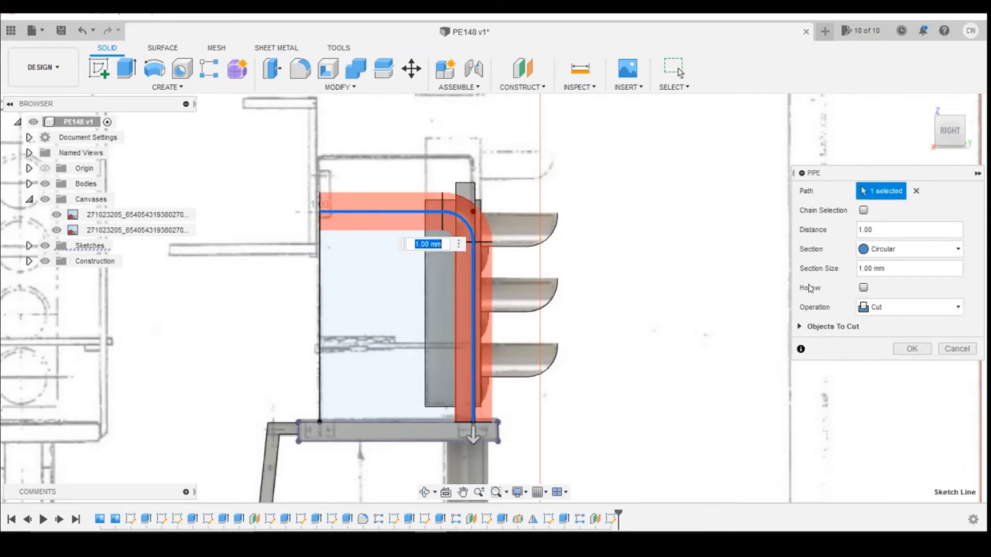
left_click(897, 269)
type("0.3")
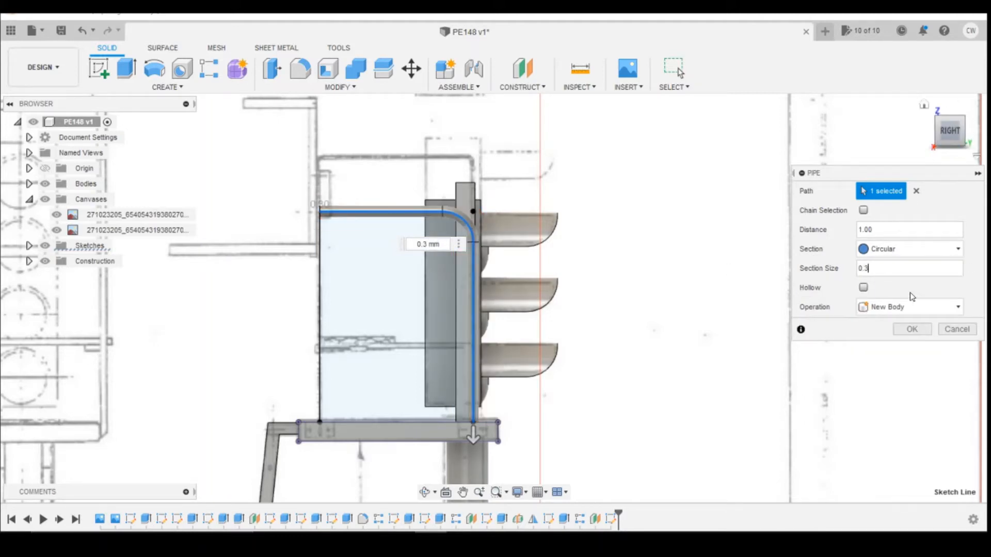
left_click(958, 133)
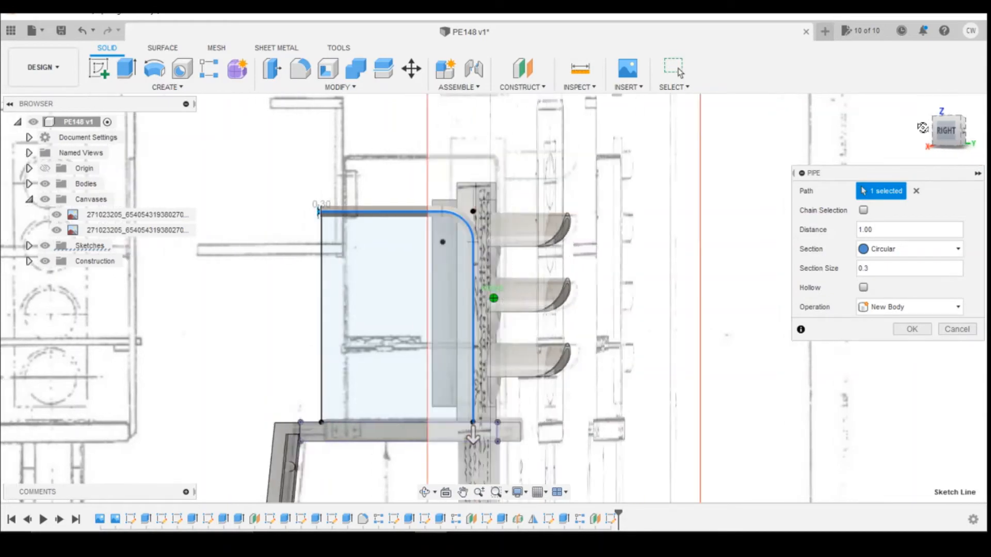
mouse_move(955, 132)
left_mouse_down()
mouse_move(920, 114)
mouse_move(955, 198)
left_mouse_up()
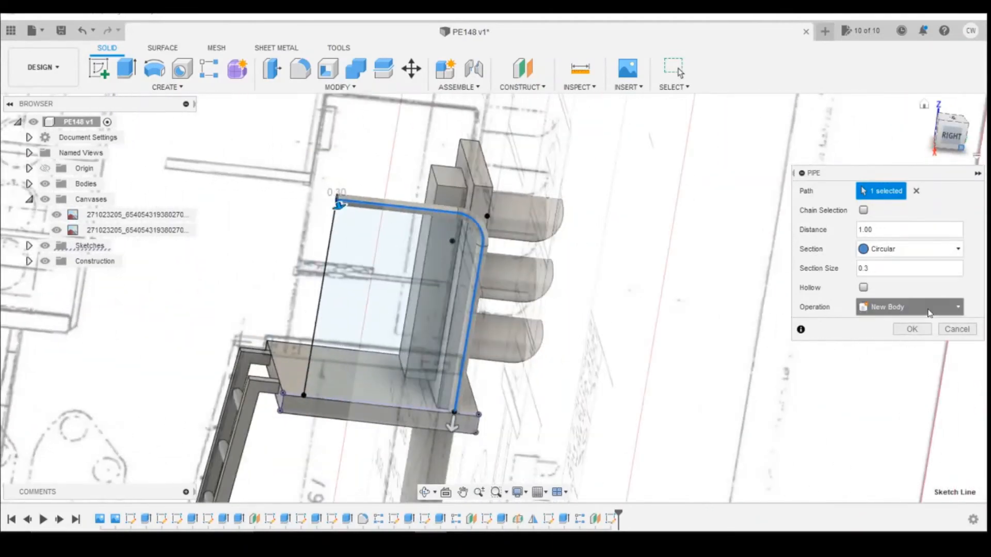
left_click(909, 307)
left_click(877, 324)
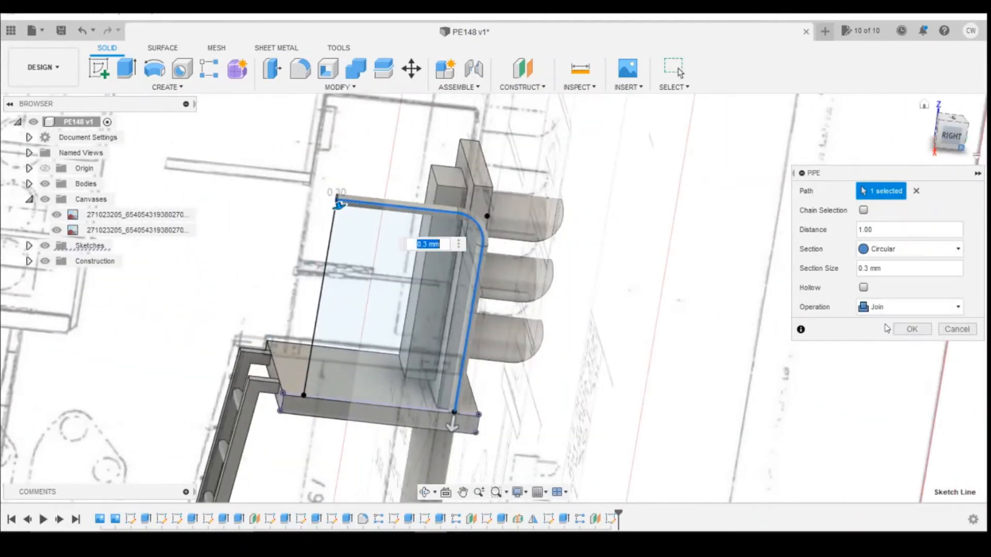
left_click(913, 333)
Edit the backplate sketch, set the gap on both sides of the plate to 0.35 mm, and finish the sketch.
mouse_move(950, 136)
left_mouse_down()
mouse_move(928, 113)
mouse_move(910, 119)
left_mouse_up()
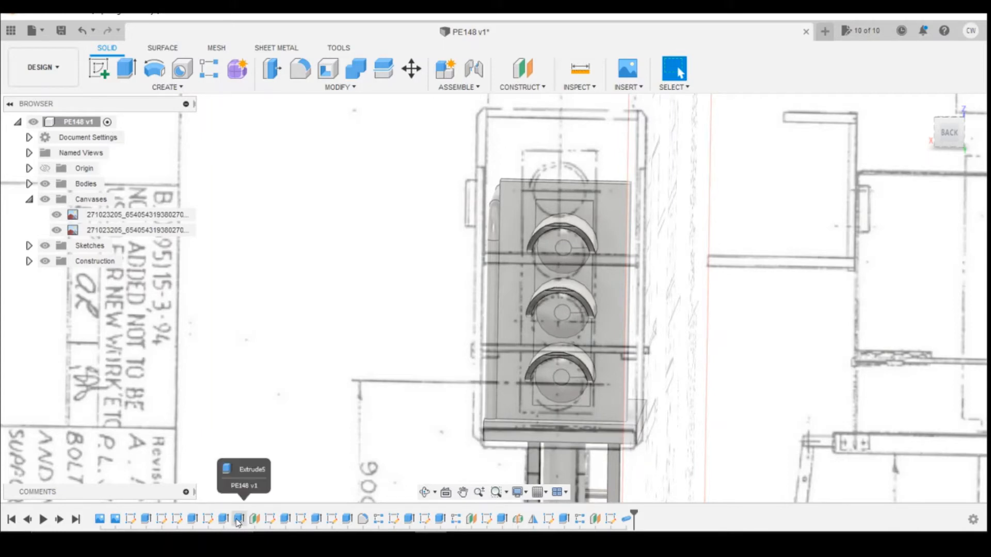
left_click(511, 352)
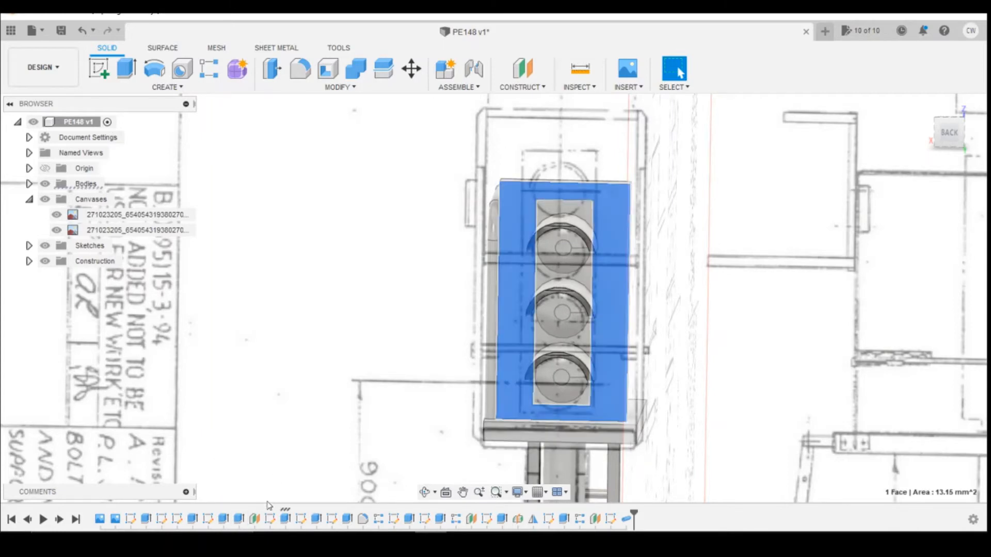
right_click(276, 521)
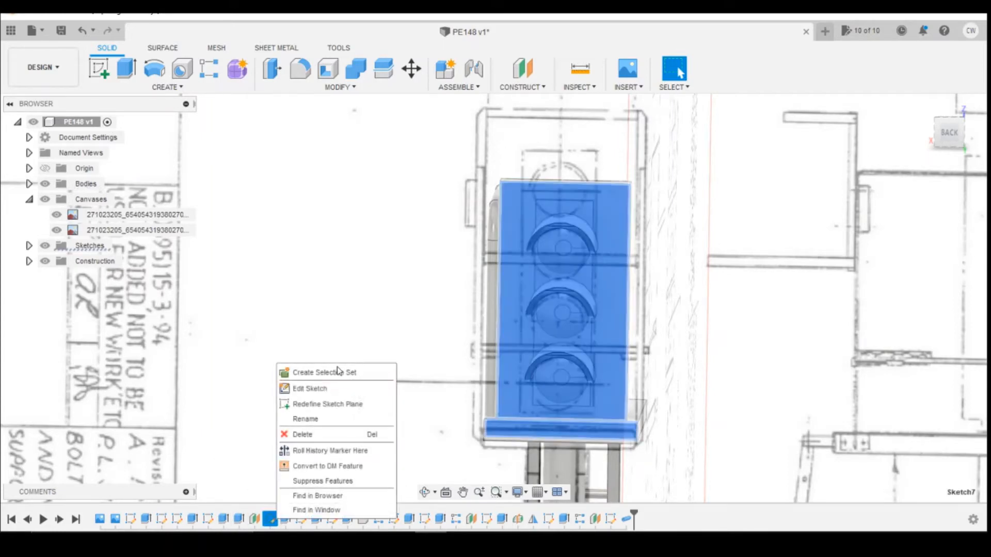
left_click(305, 389)
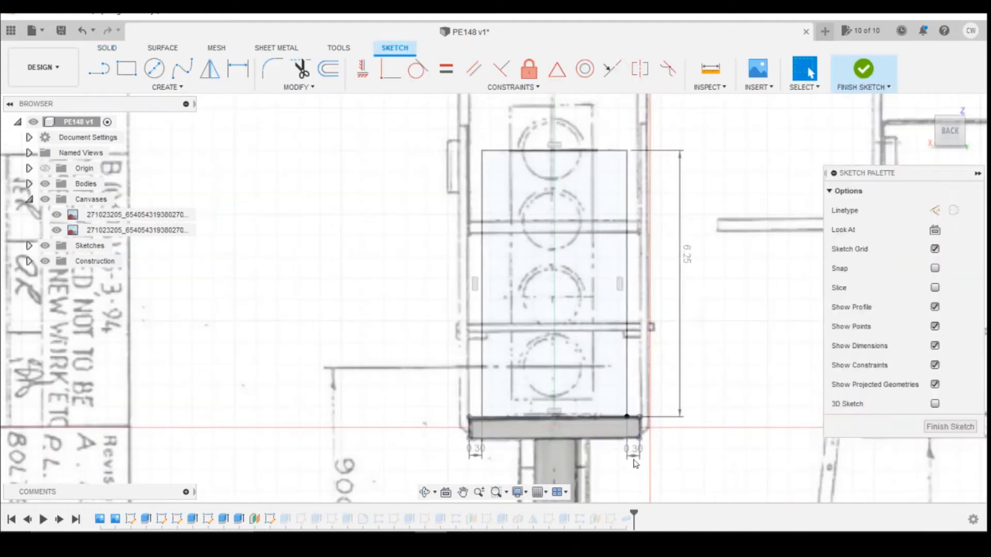
double_click(634, 449)
type("0.3")
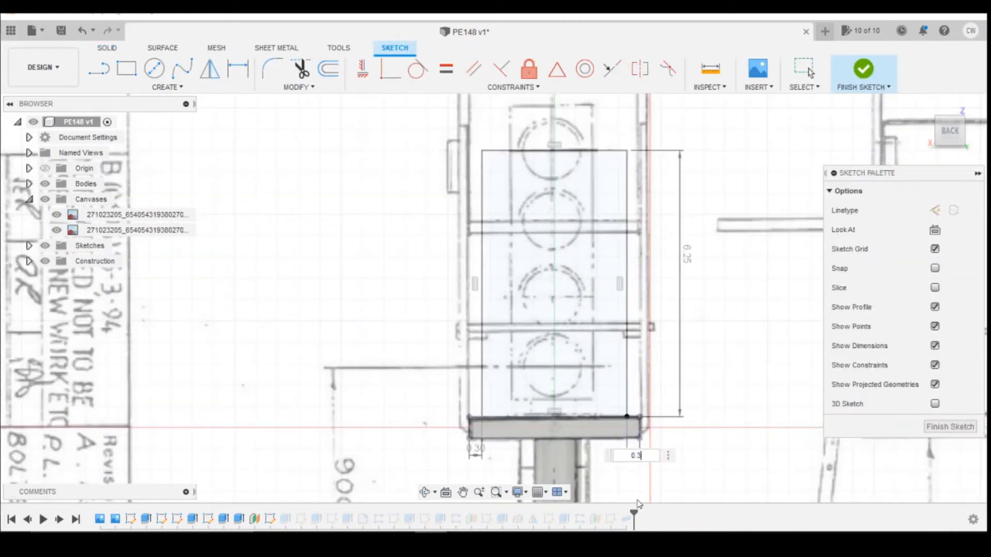
type("5")
key("Return")
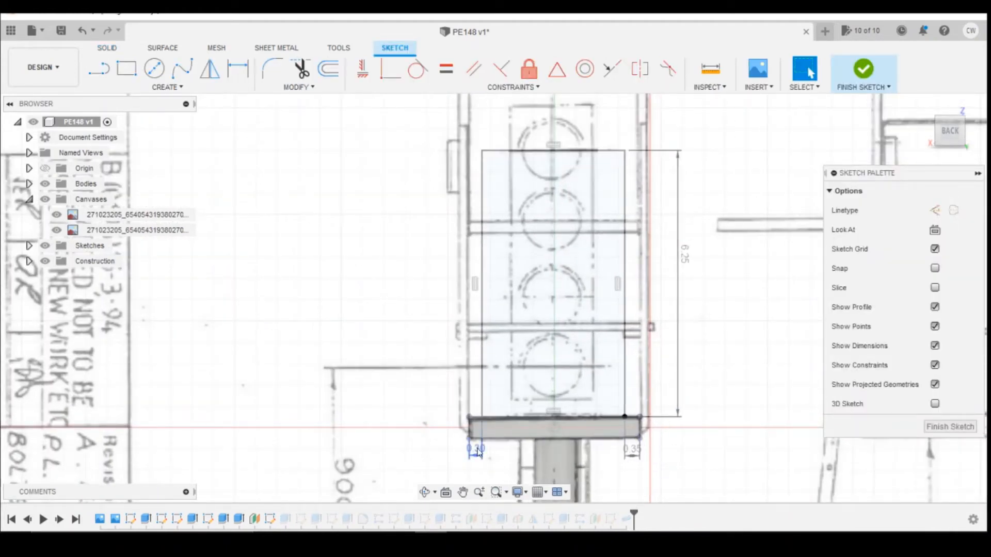
double_click(475, 449)
type("0.35")
key("Return")
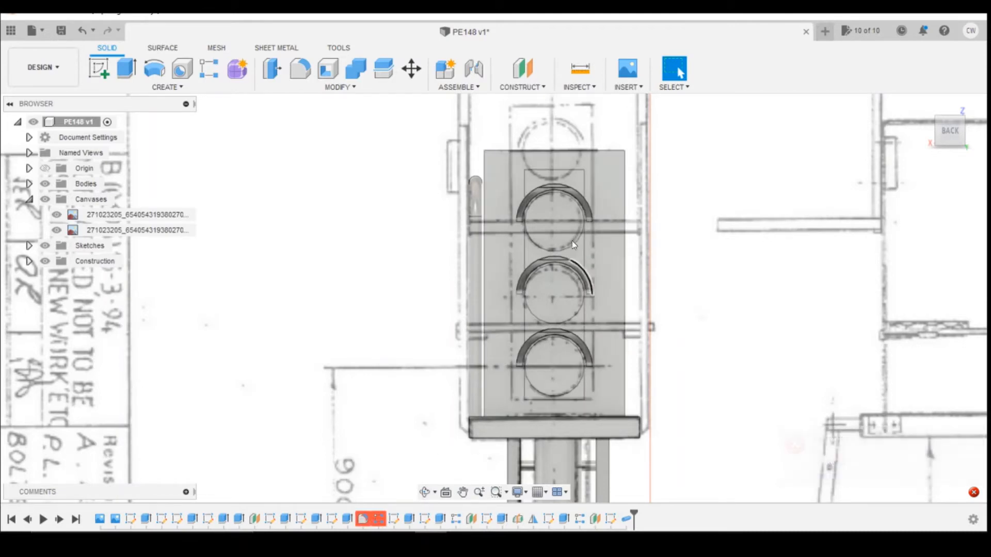
Edit the lamp housing sketch, set the rectangle's offset from both sides of the backplate to 0.75 mm, and finish the sketch.
left_click(576, 179)
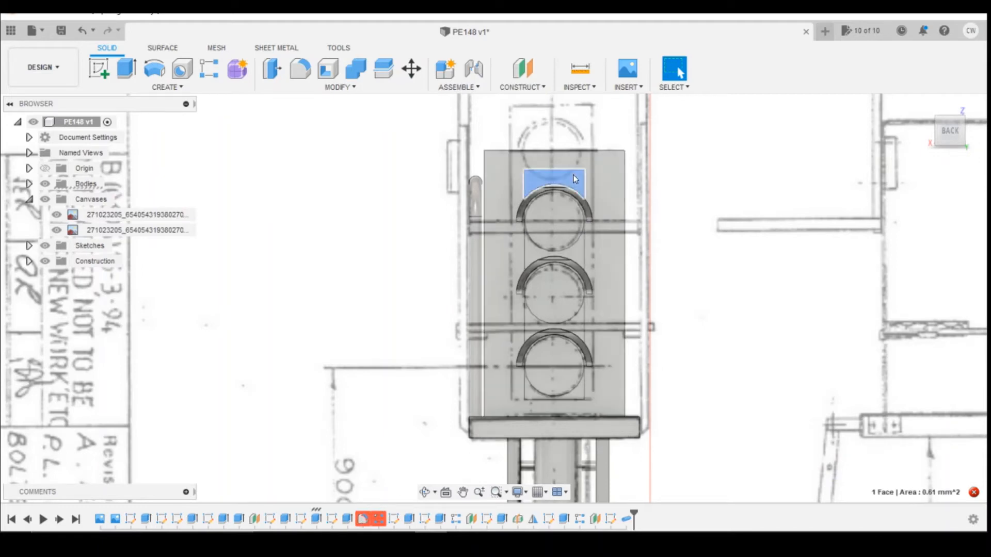
right_click(298, 519)
left_click(353, 389)
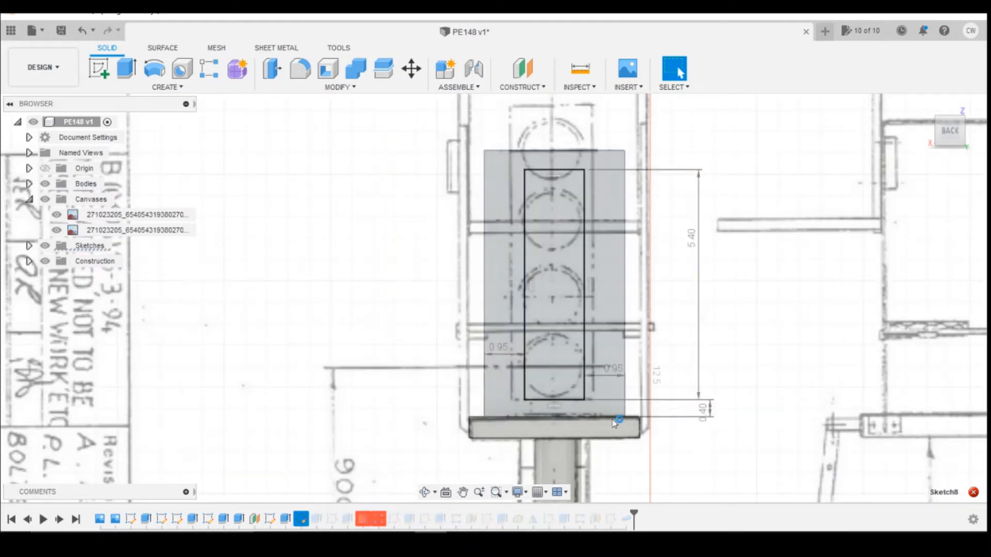
double_click(611, 367)
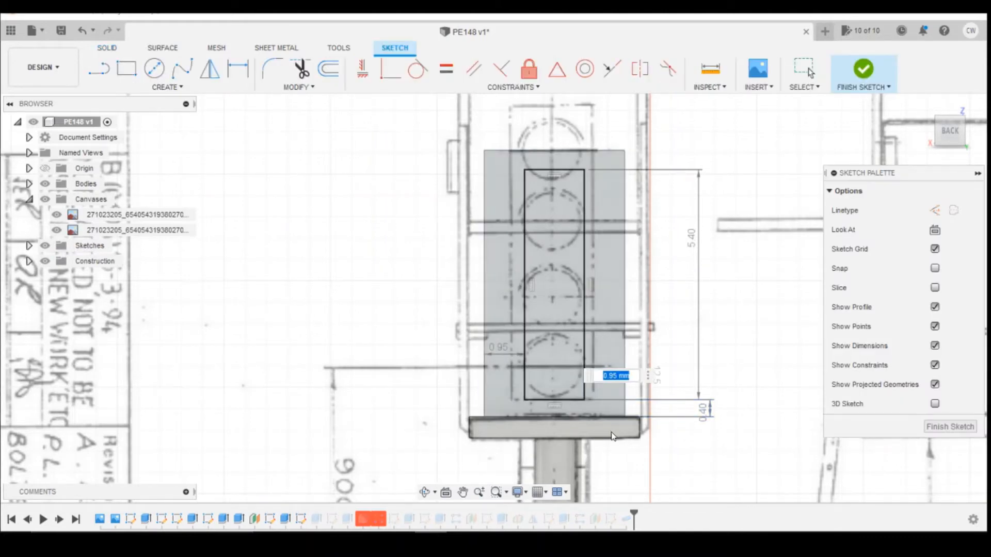
type("0.75")
key("Return")
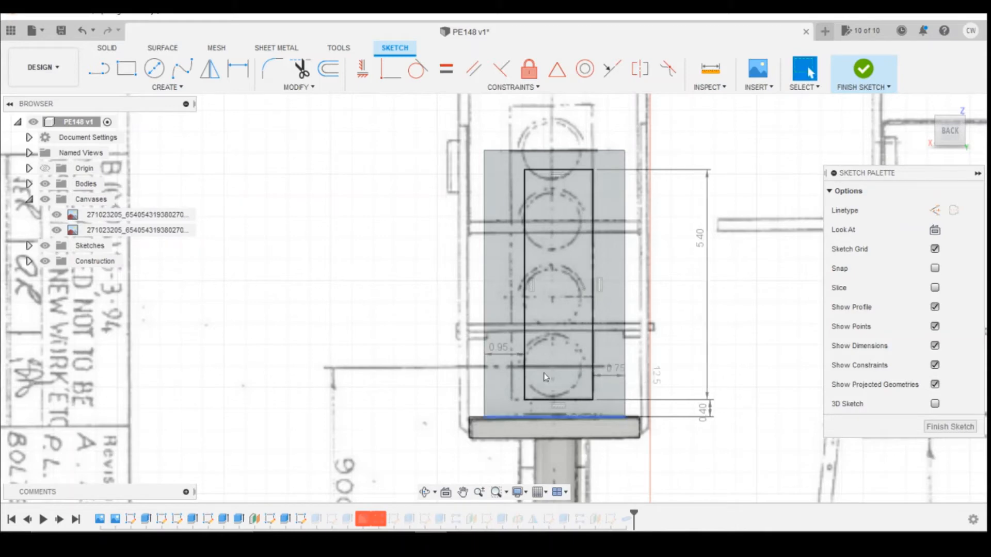
double_click(499, 351)
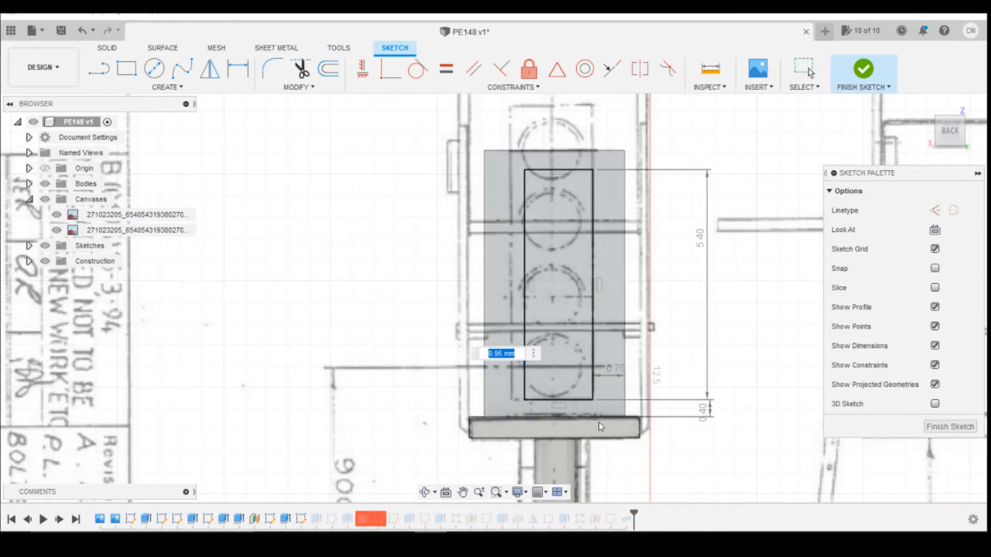
type("0.75")
key("Return")
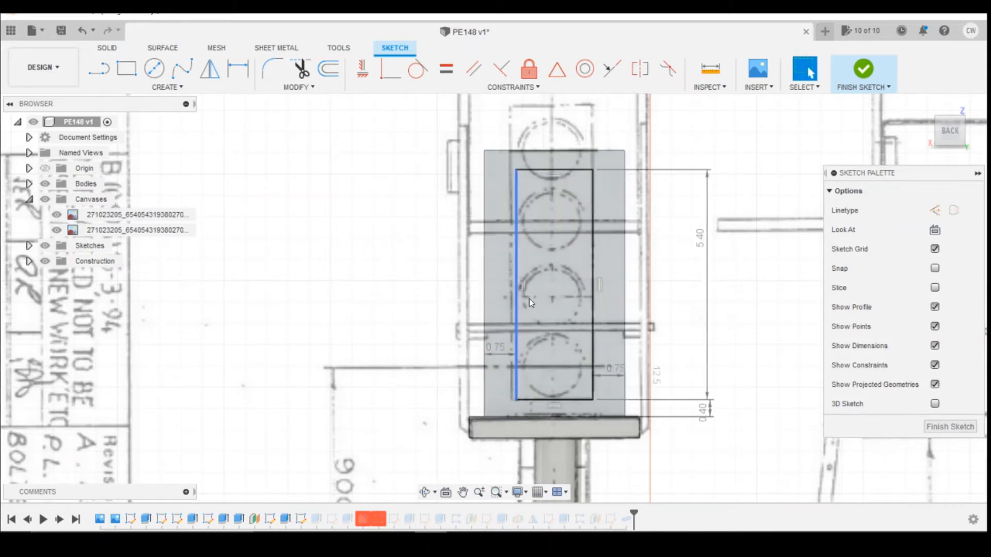
left_click(853, 88)
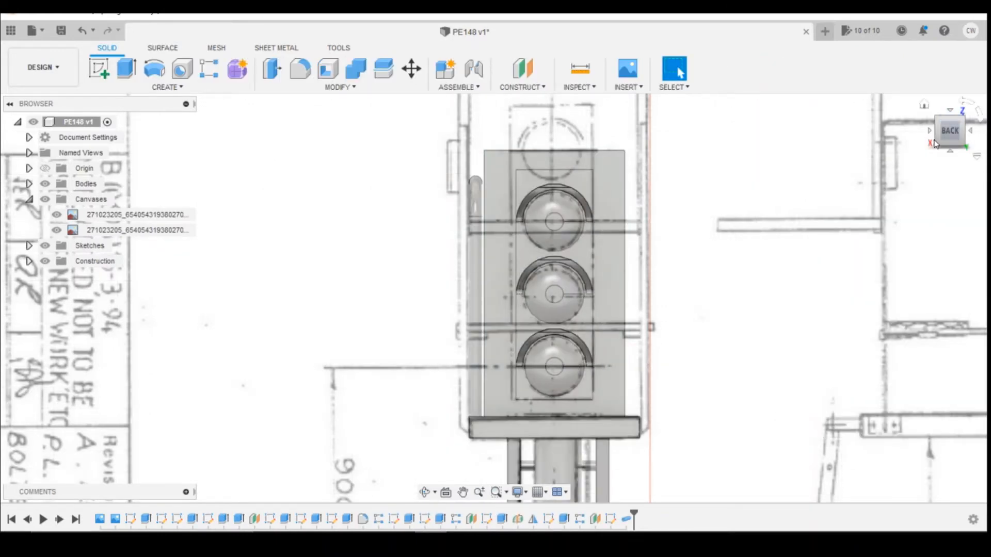
left_click_drag(957, 135, 979, 131)
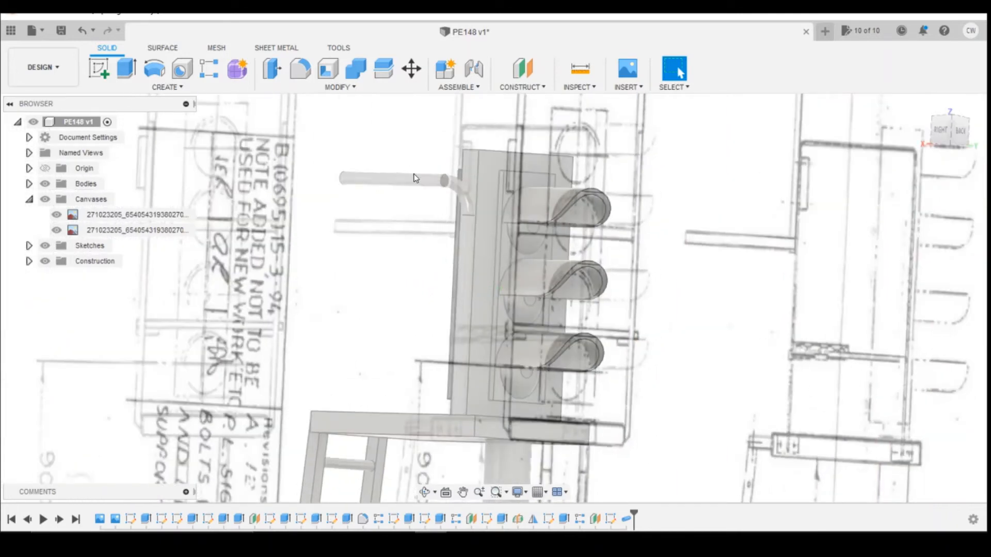
Mirror the railing pipe feature to the opposite side of the platform, using the existing mid-plane Plane3 as the mirror plane.
left_click(944, 131)
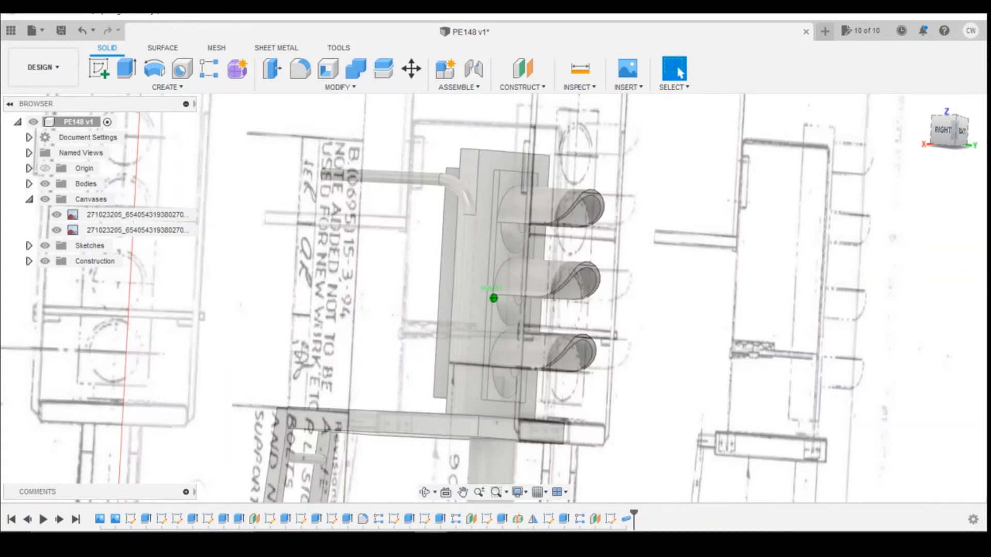
left_click(175, 89)
left_click(156, 383)
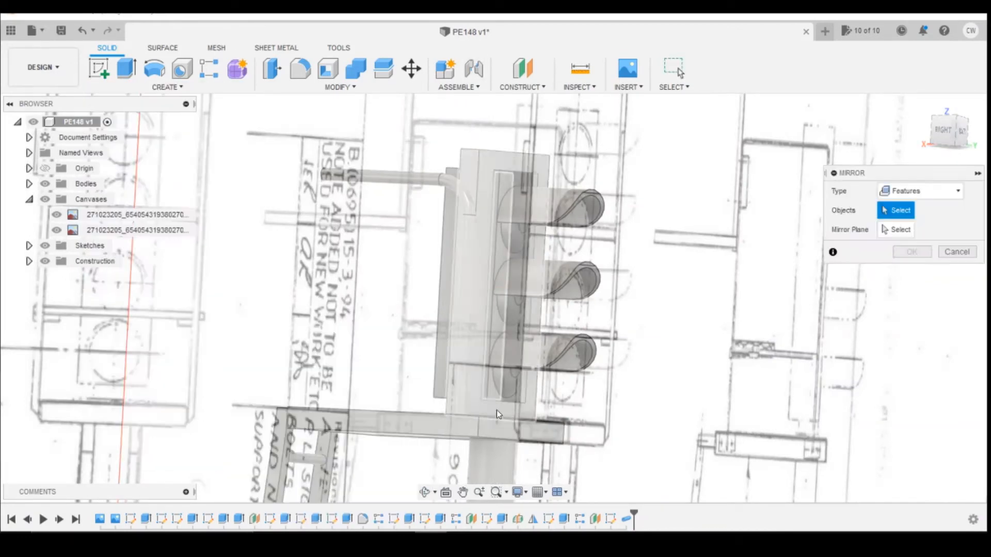
left_click(468, 289)
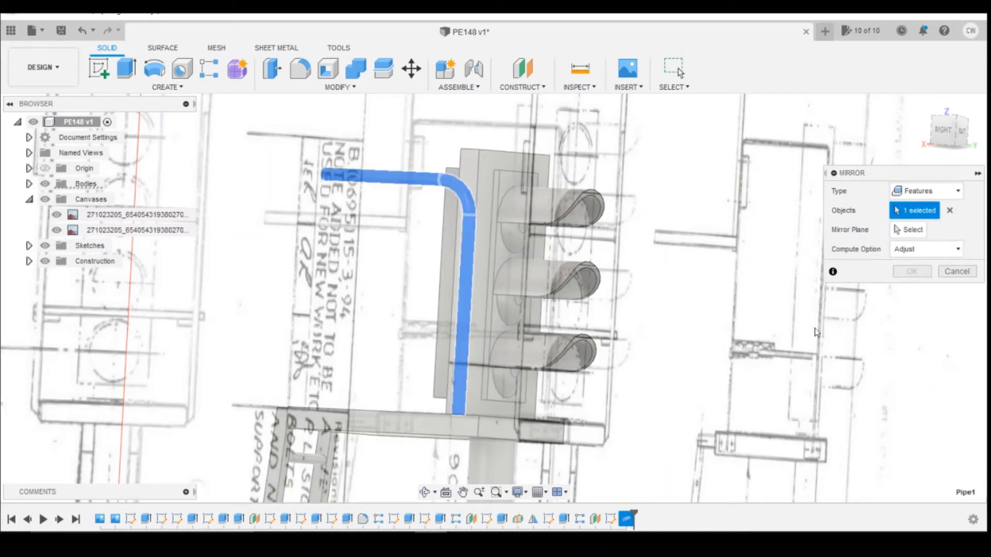
scroll(557, 329, "down", 3)
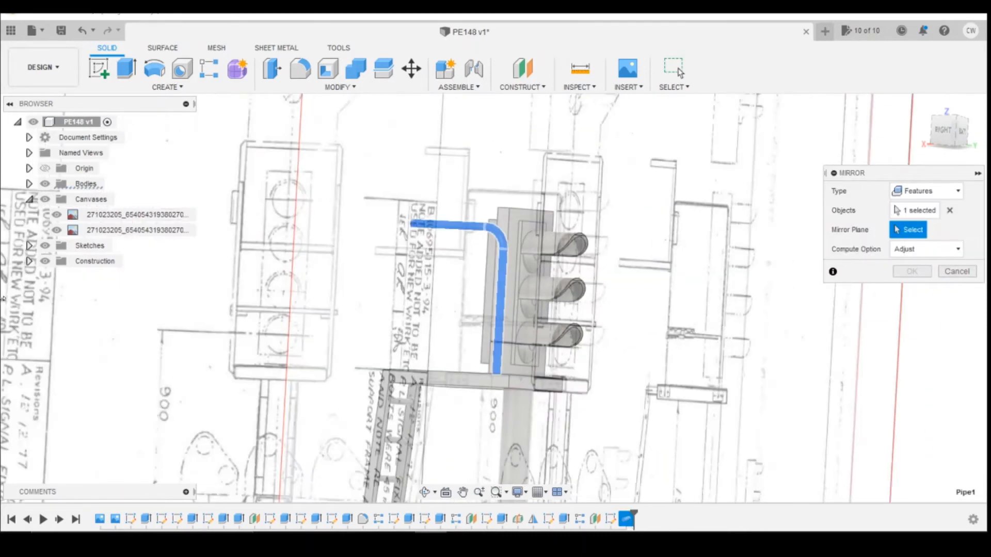
left_click(29, 261)
scroll(391, 338, "down", 3)
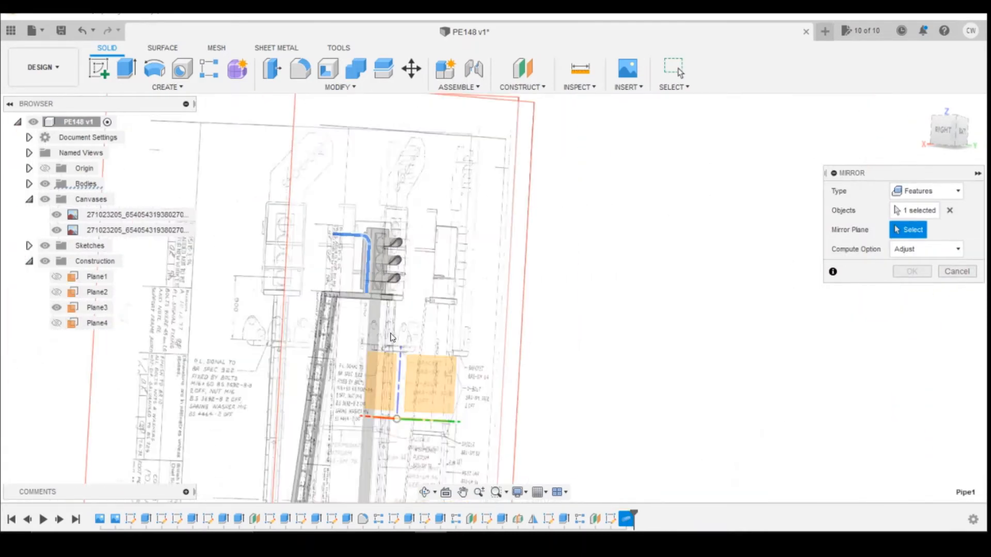
scroll(391, 338, "down", 3)
scroll(439, 341, "up", 8)
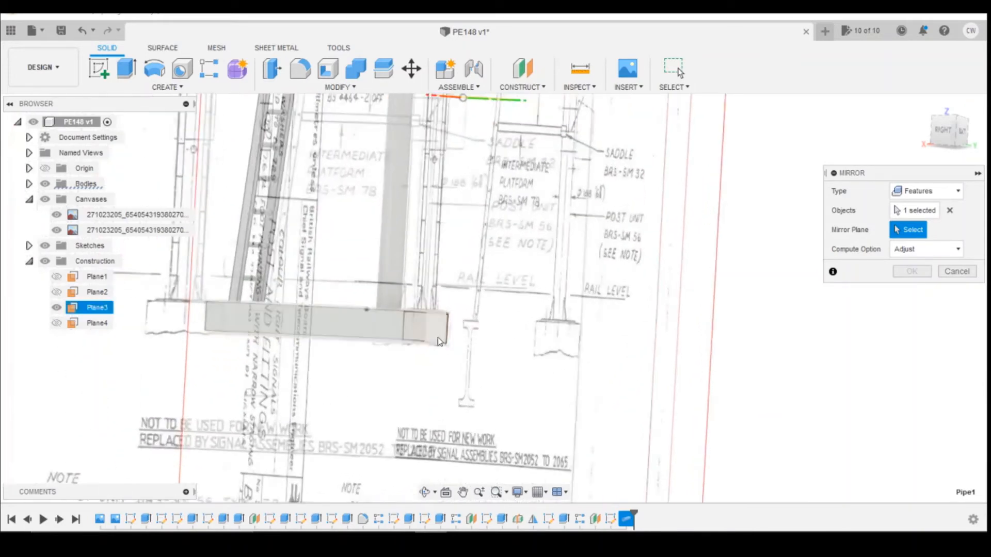
left_click(440, 340)
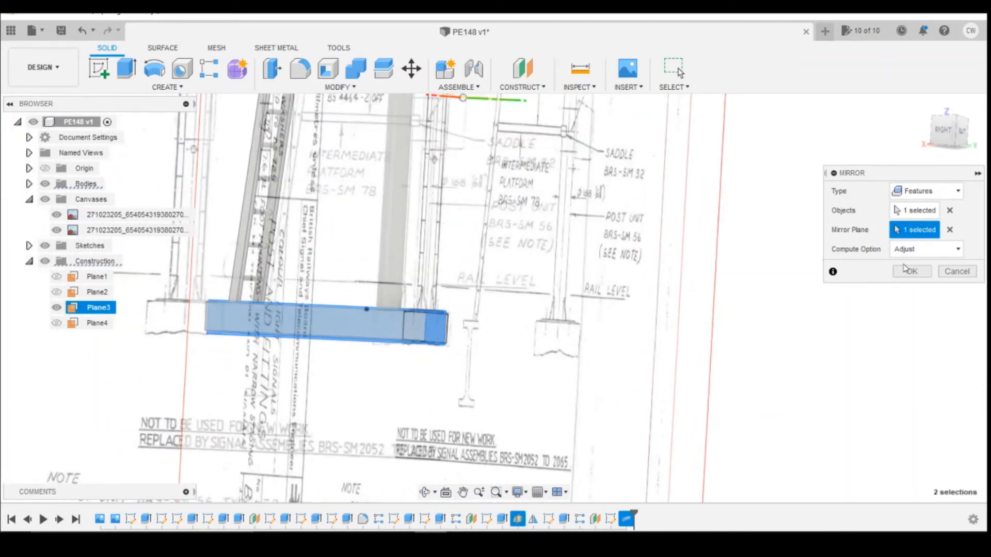
left_click(909, 272)
scroll(746, 339, "down", 3)
scroll(690, 444, "down", 2)
scroll(682, 178, "up", 5)
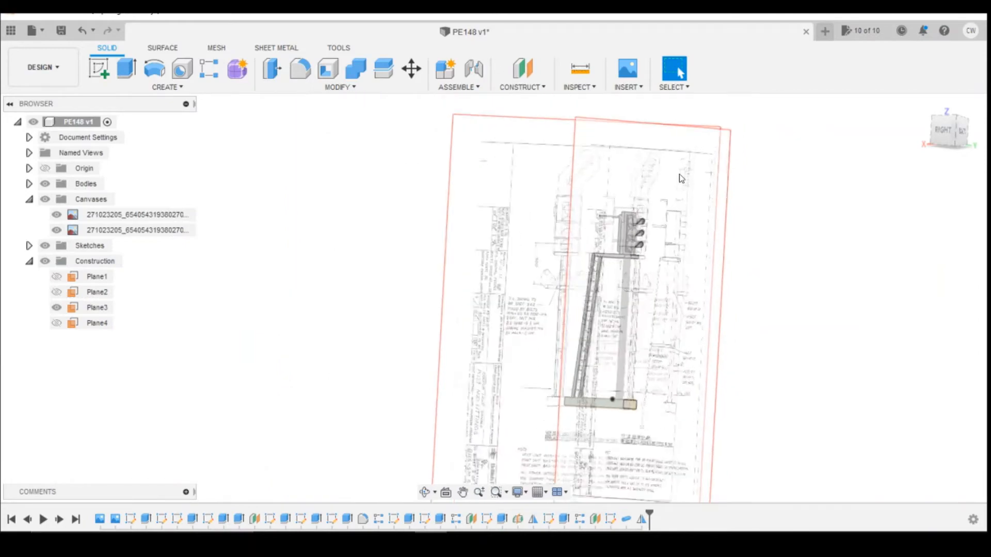
Open the railing path sketch in the right view to check the top rail's height above the platform, and finish the sketch unchanged.
left_click(950, 123)
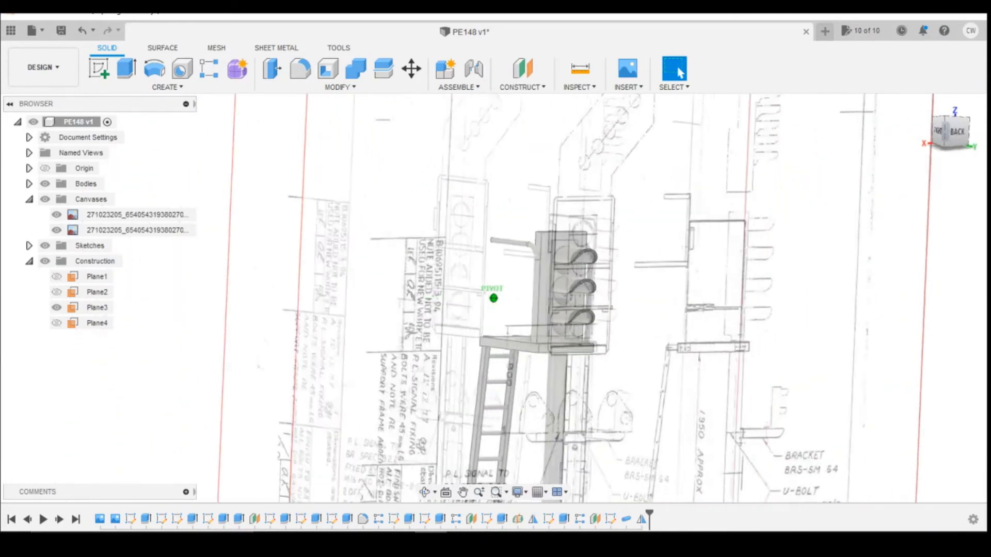
left_click_drag(913, 126, 954, 124)
left_click(953, 127)
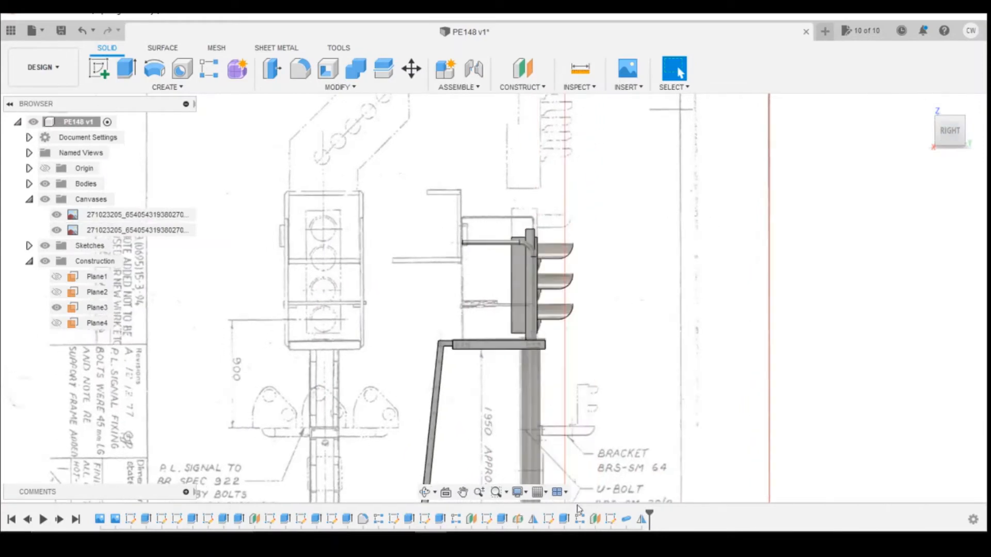
left_click(611, 520)
right_click(612, 520)
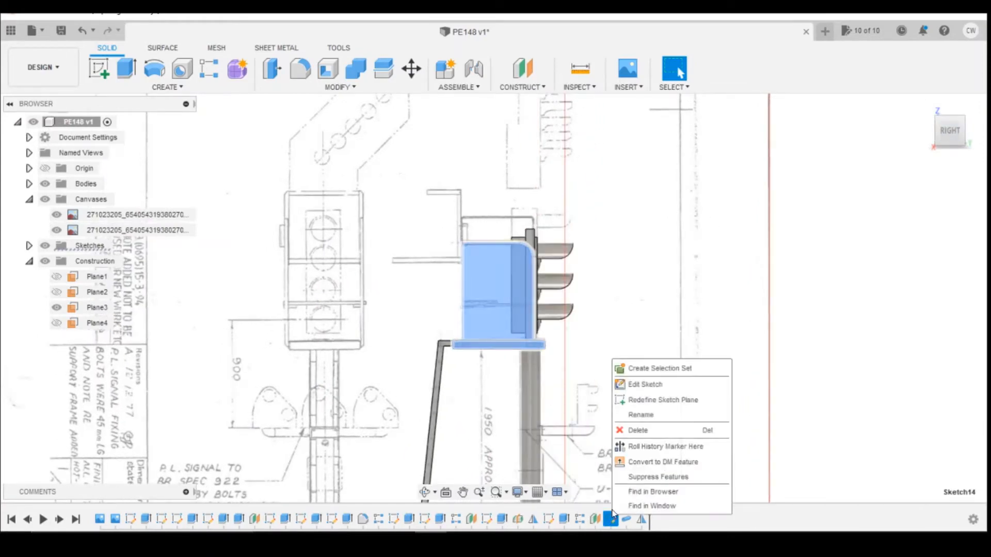
left_click(645, 385)
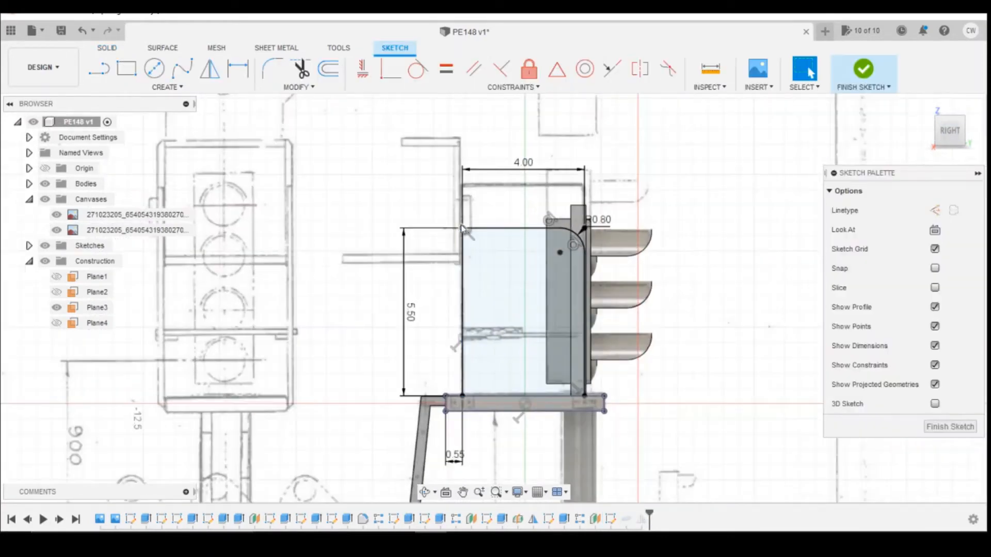
left_click(949, 427)
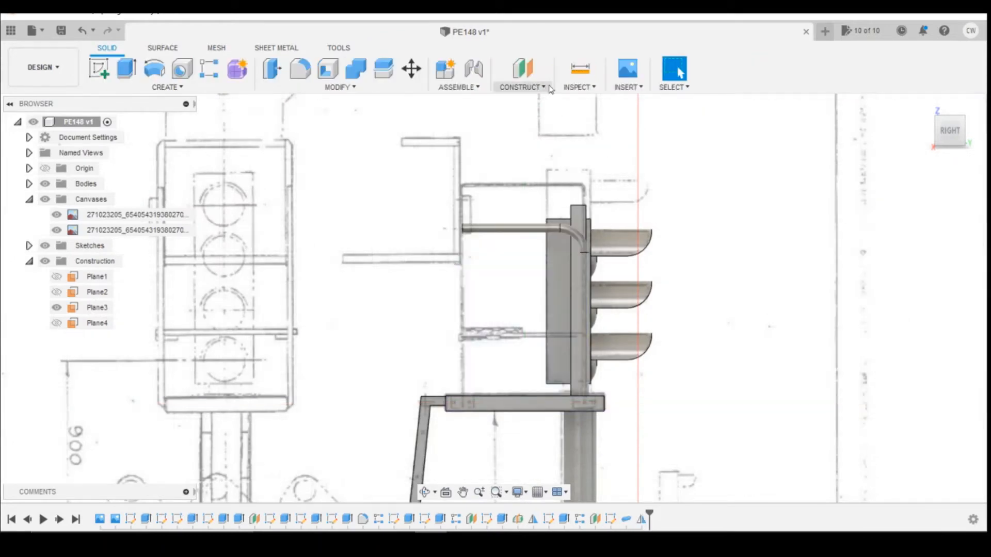
Create an offset plane 5.5 mm above the platform's top face, level with the top rails.
left_click(526, 88)
left_click(943, 131)
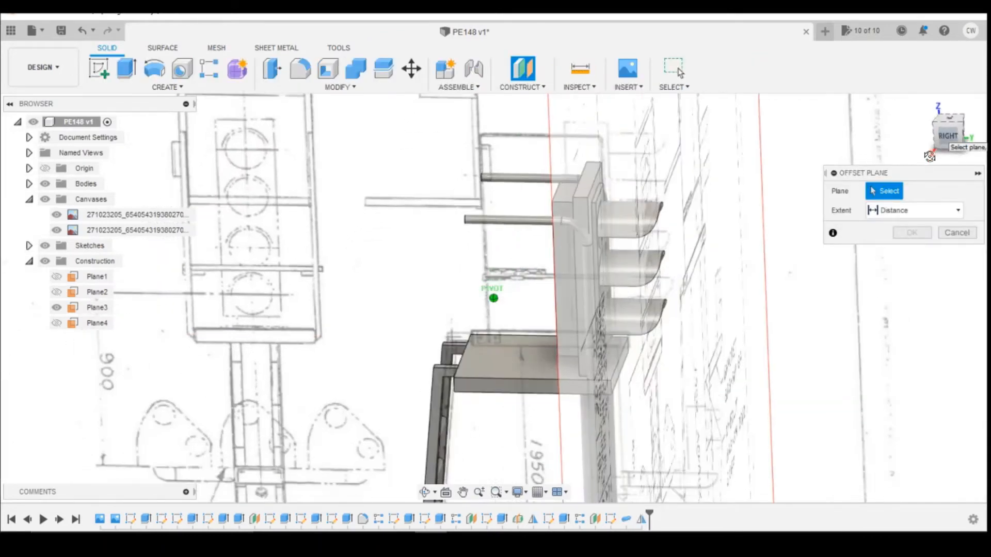
left_click(619, 348)
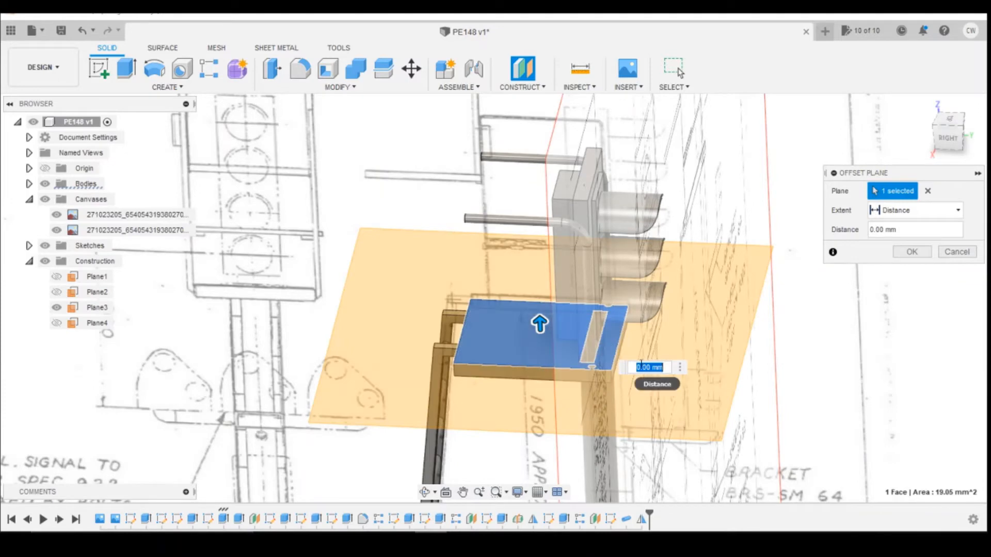
type("5")
key("Return")
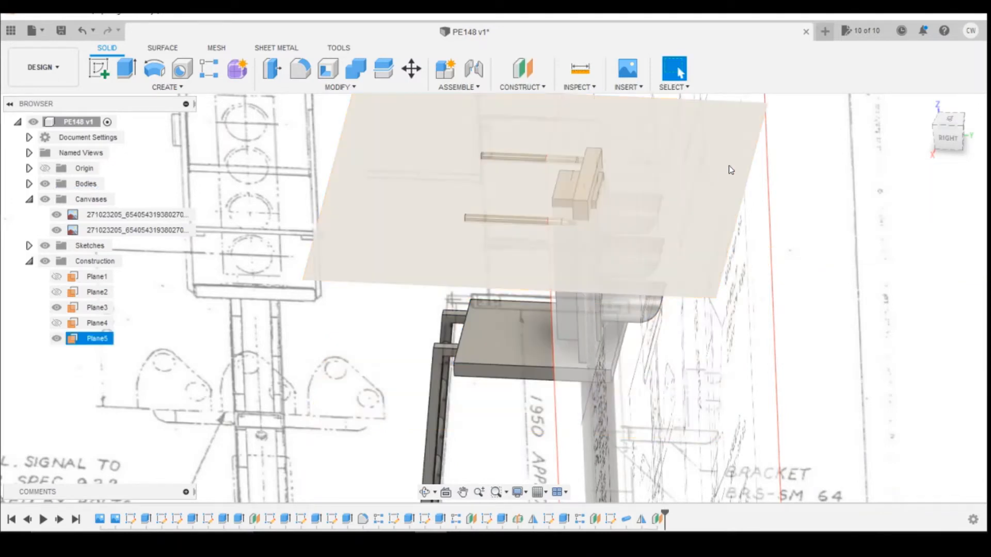
Start a sketch on the new offset plane at the height of the top rails.
left_click(954, 145)
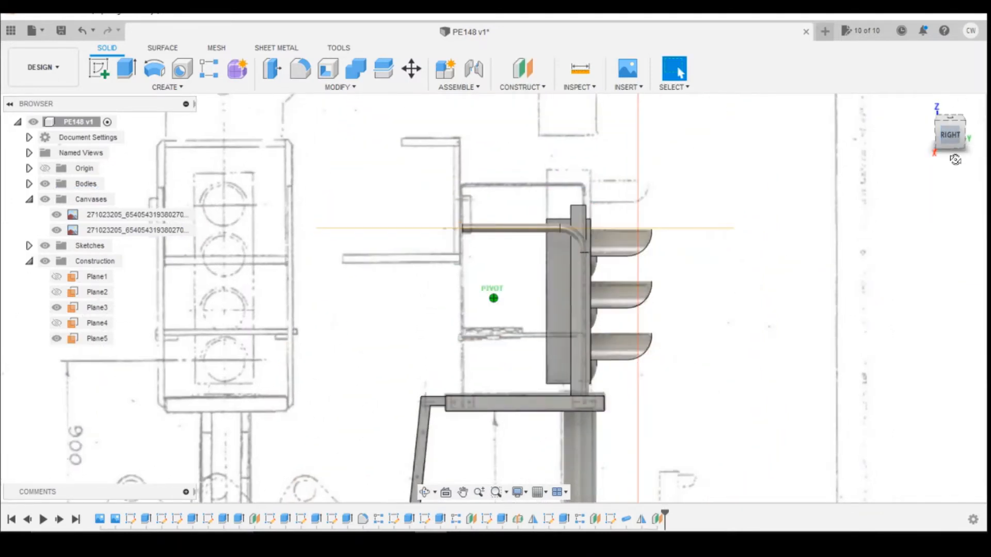
left_click(956, 98)
left_click(98, 68)
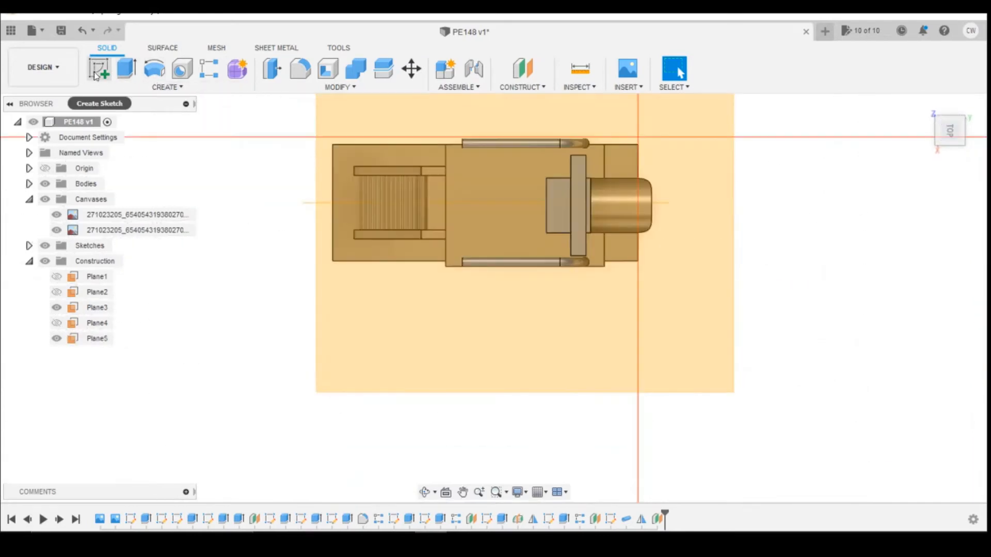
left_click(414, 333)
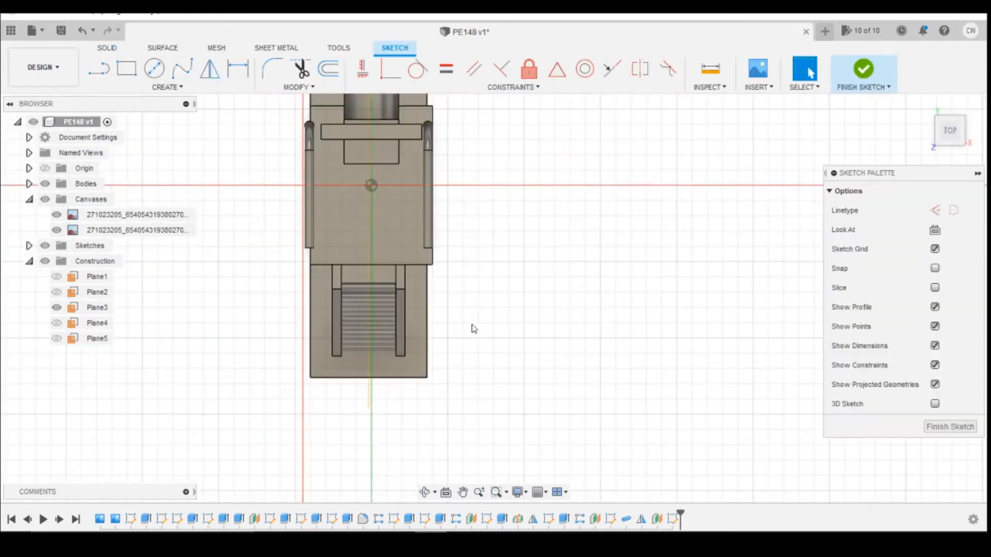
Project the open end edges of both top rails and their outer corner points into the sketch.
key("p")
scroll(423, 252, "up", 5)
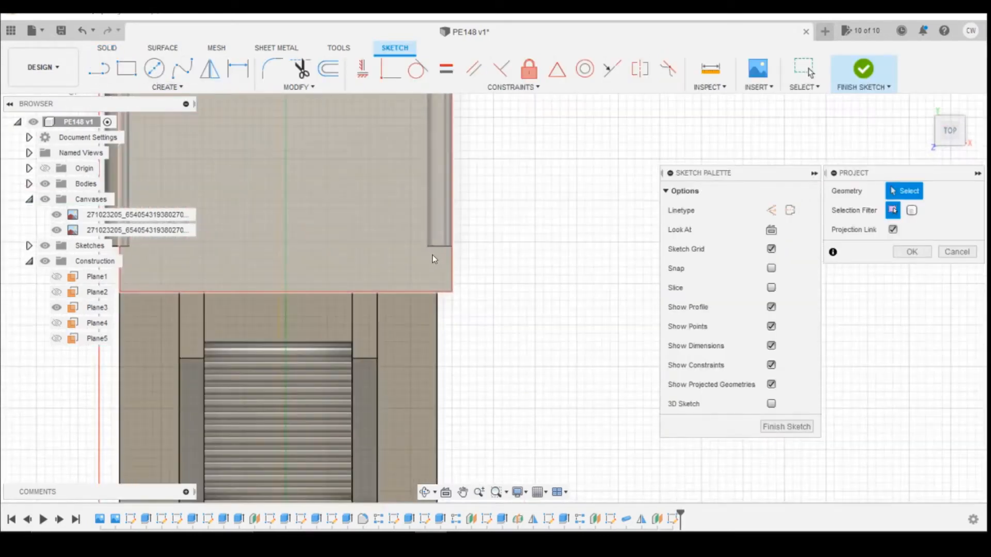
left_click(443, 247)
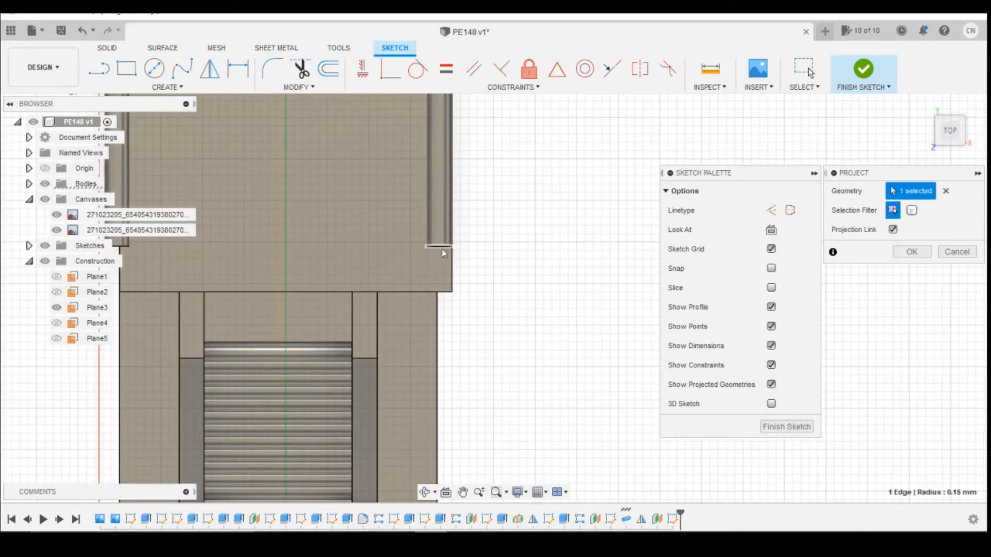
scroll(561, 357, "down", 3)
scroll(278, 290, "up", 4)
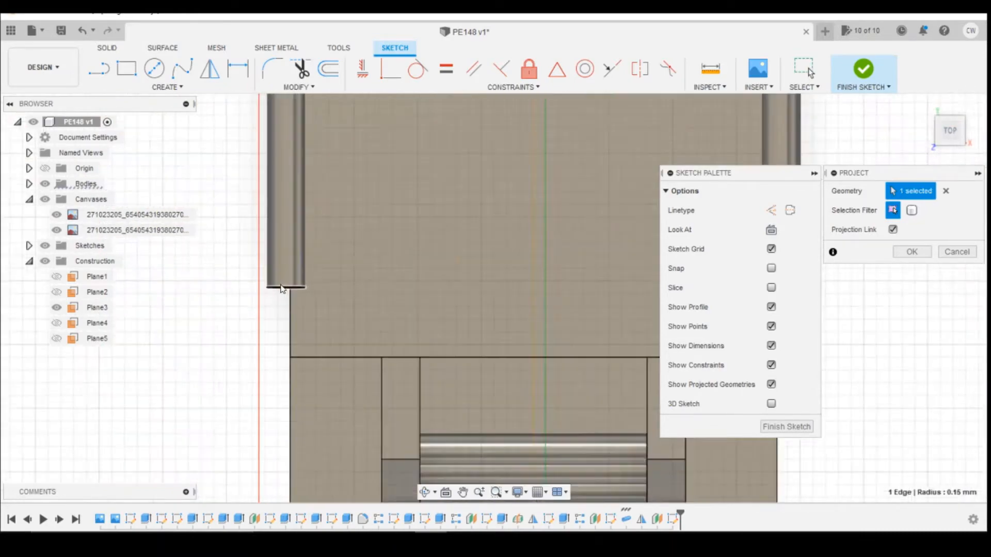
left_click(279, 289)
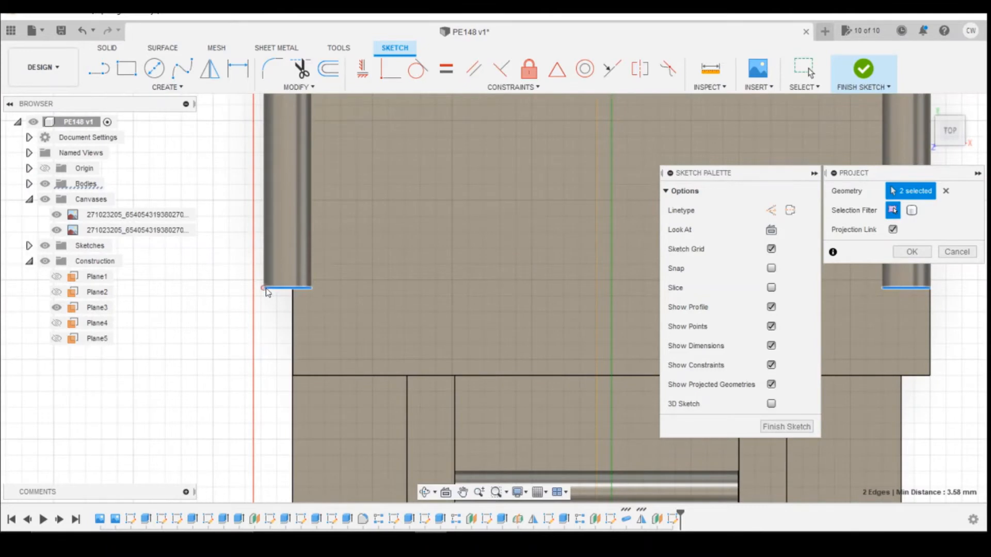
scroll(221, 306, "down", 2)
scroll(594, 294, "up", 1)
middle_click_drag(595, 294, 418, 267)
scroll(418, 267, "up", 2)
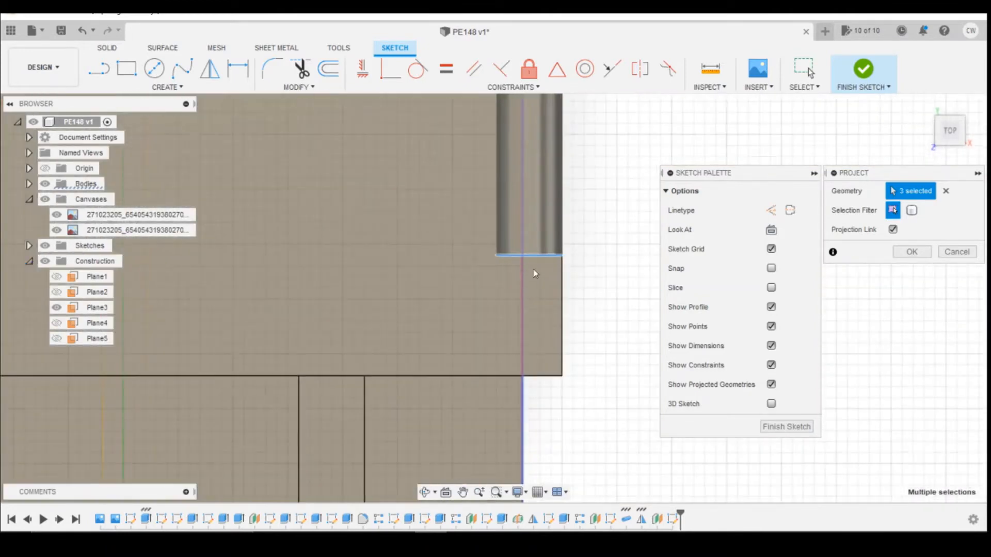
left_click(563, 255)
scroll(563, 258, "down", 2)
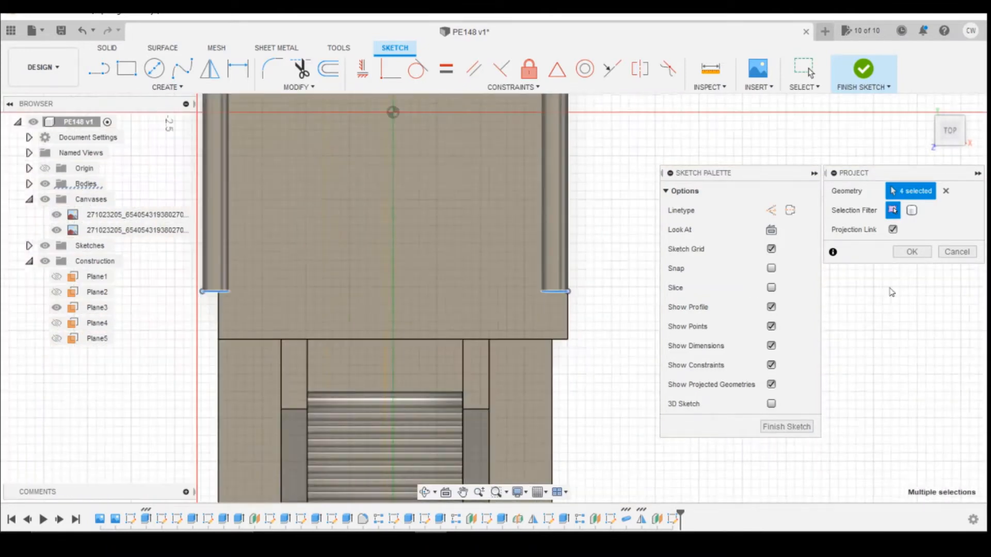
left_click(922, 255)
scroll(745, 243, "down", 4)
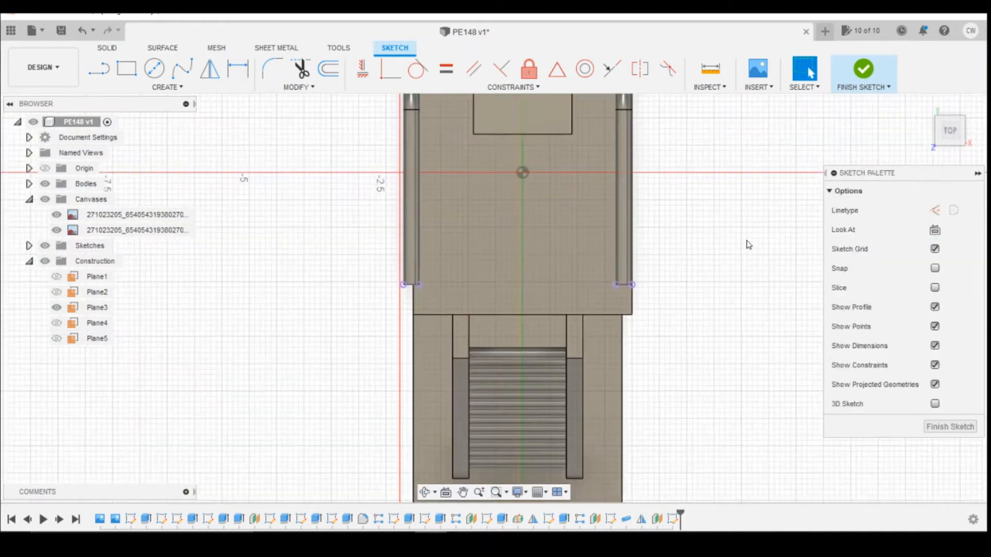
left_click(122, 89)
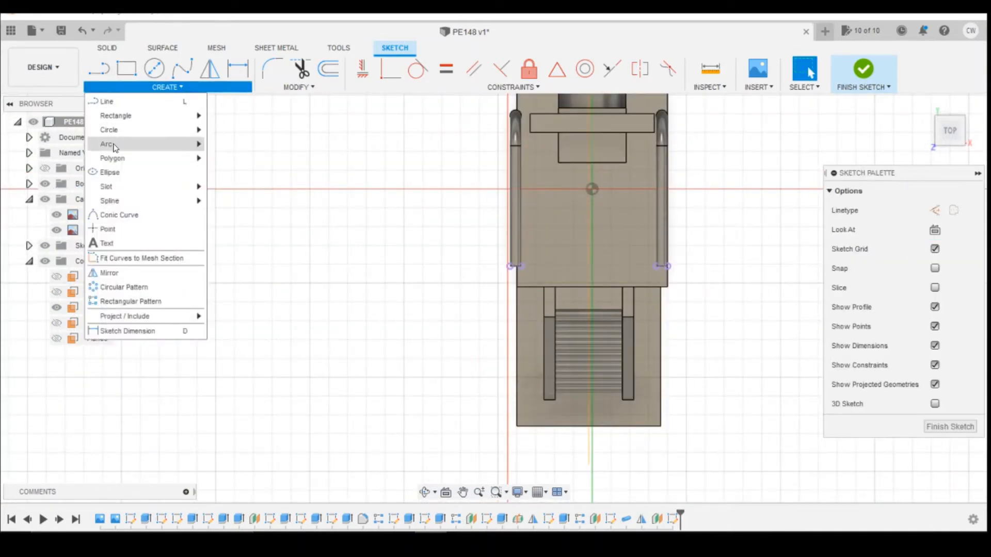
mouse_move(122, 149)
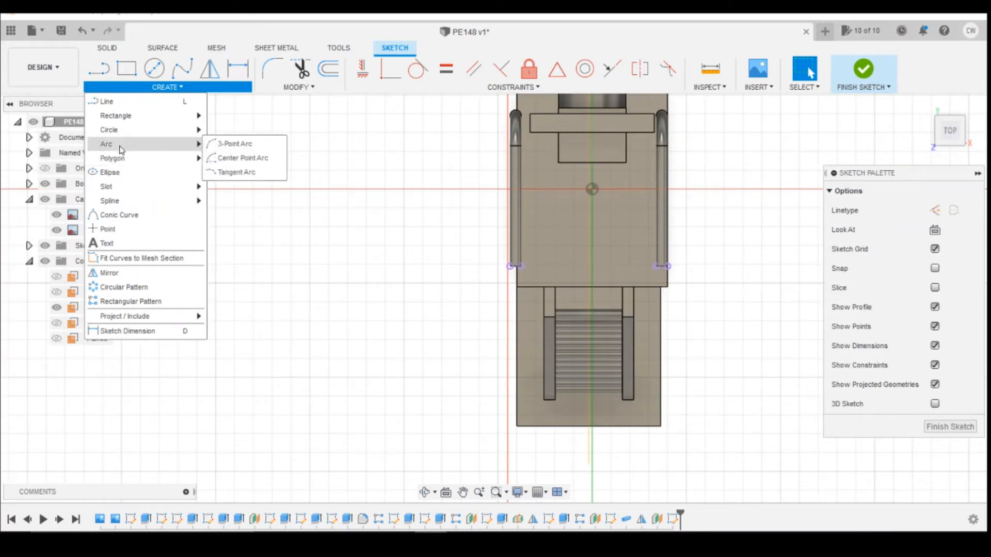
scroll(537, 272, "up", 5)
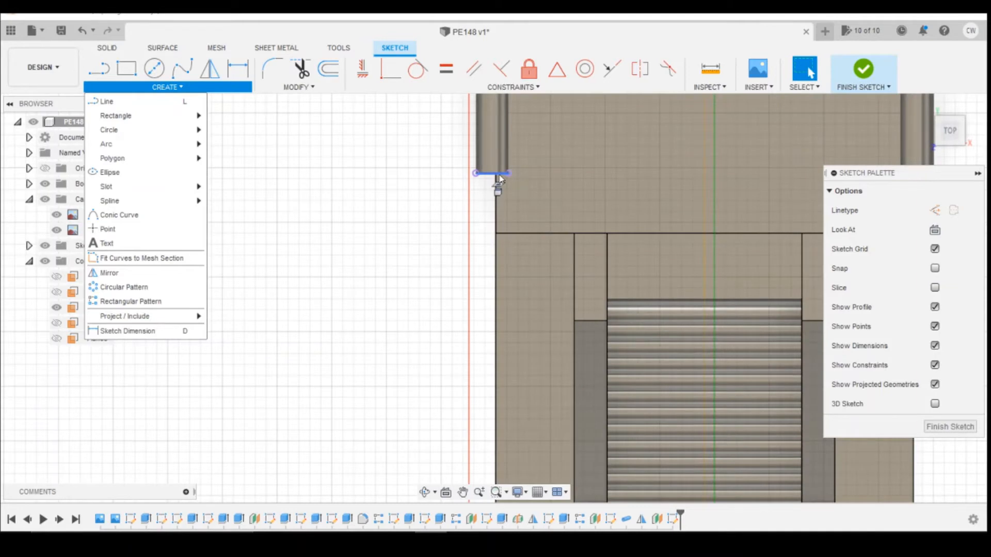
Draw a 0.3 mm line across the open end of each top rail, joining the projected end points.
left_click(98, 69)
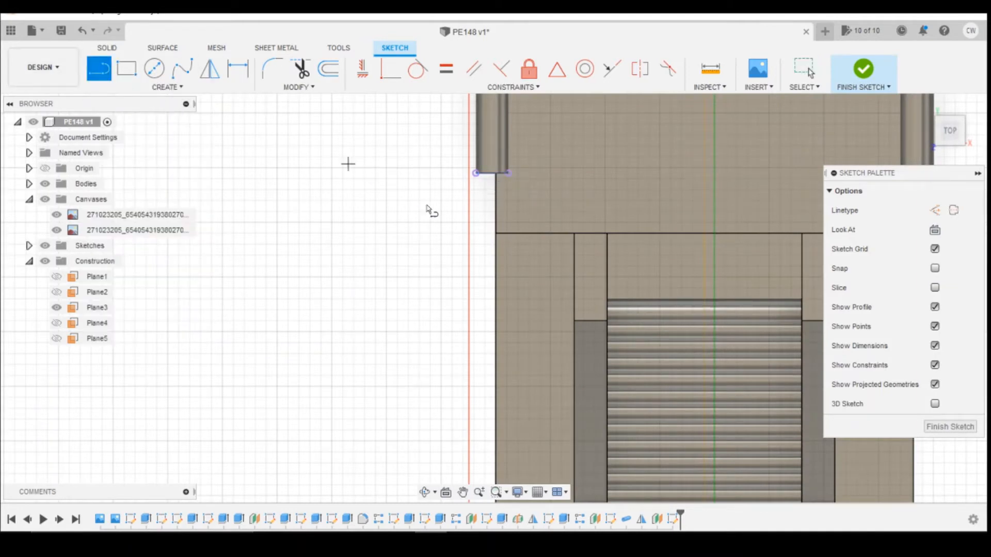
left_click(476, 174)
left_click(510, 174)
scroll(284, 262, "down", 3)
left_click(640, 207)
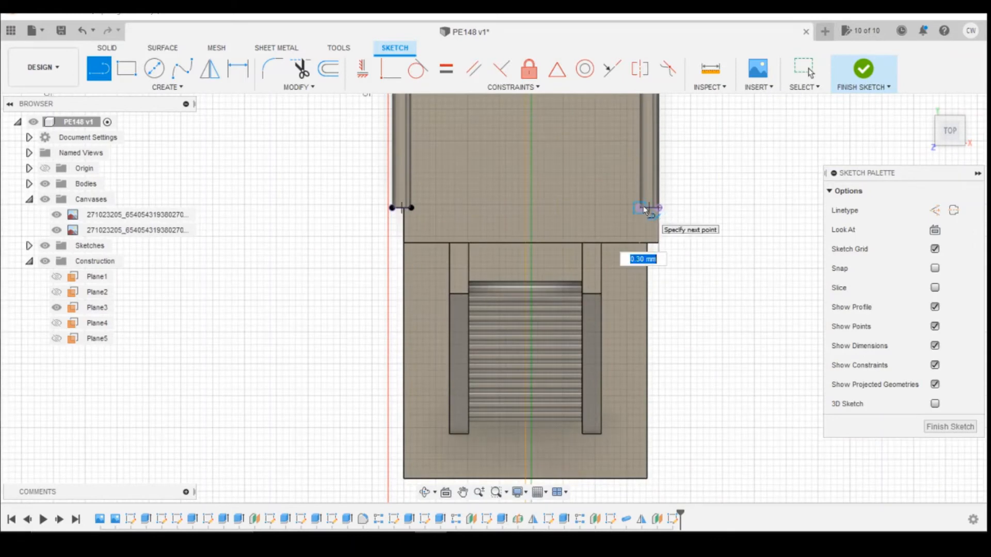
left_click(659, 208)
scroll(646, 226, "up", 3)
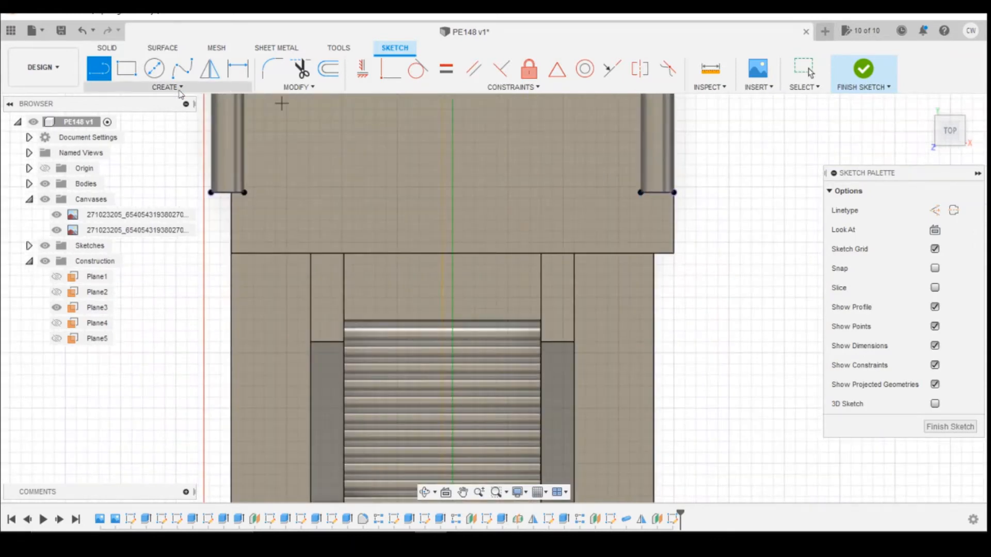
left_click(180, 89)
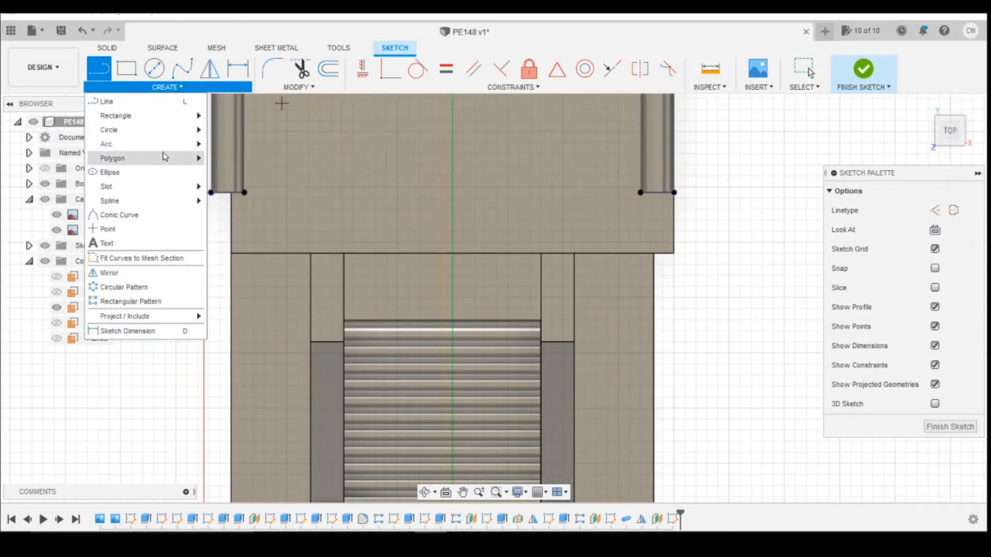
mouse_move(195, 148)
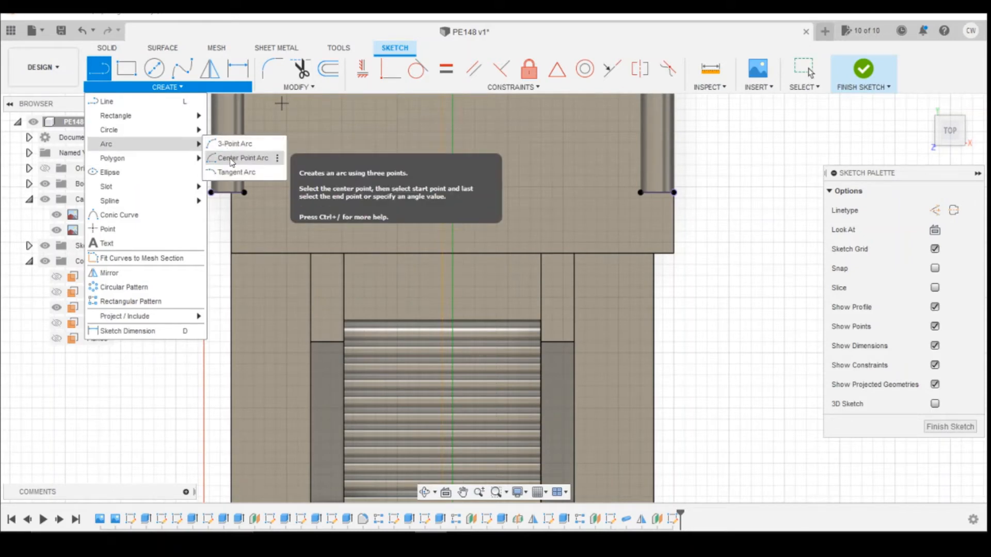
left_click(231, 158)
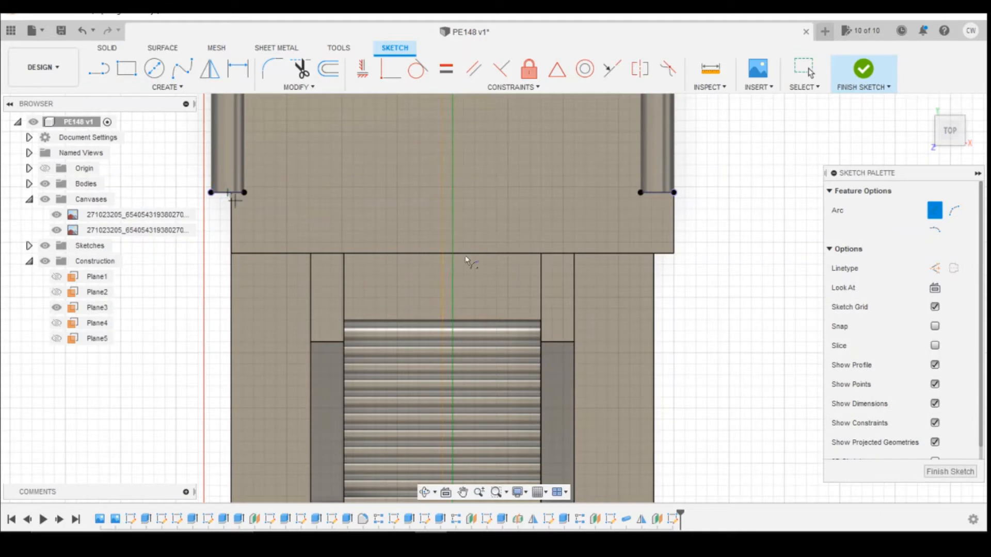
left_click(660, 194)
key("Escape")
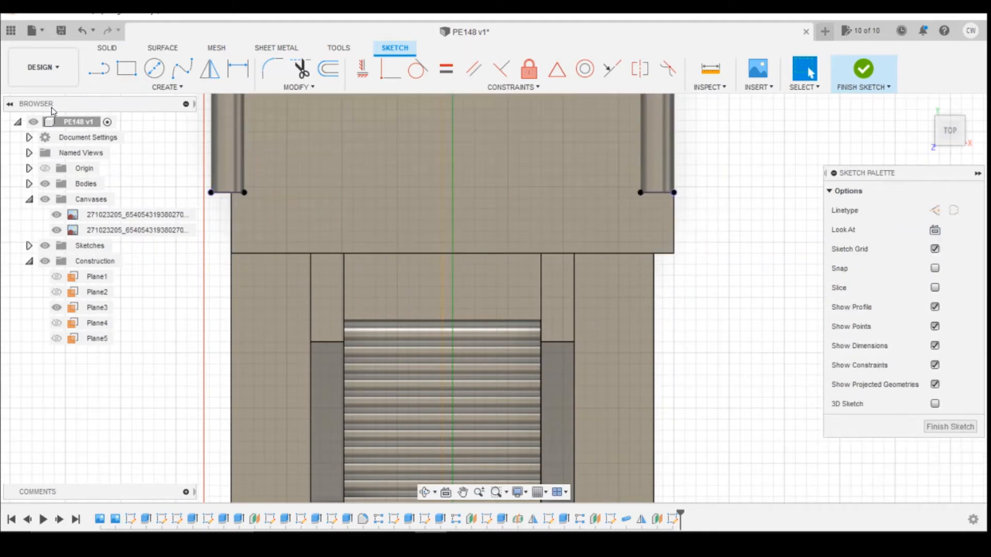
Try a three-point arc joining the midpoints of the two rail end lines, bulging outward over the ribbed section.
left_click(110, 88)
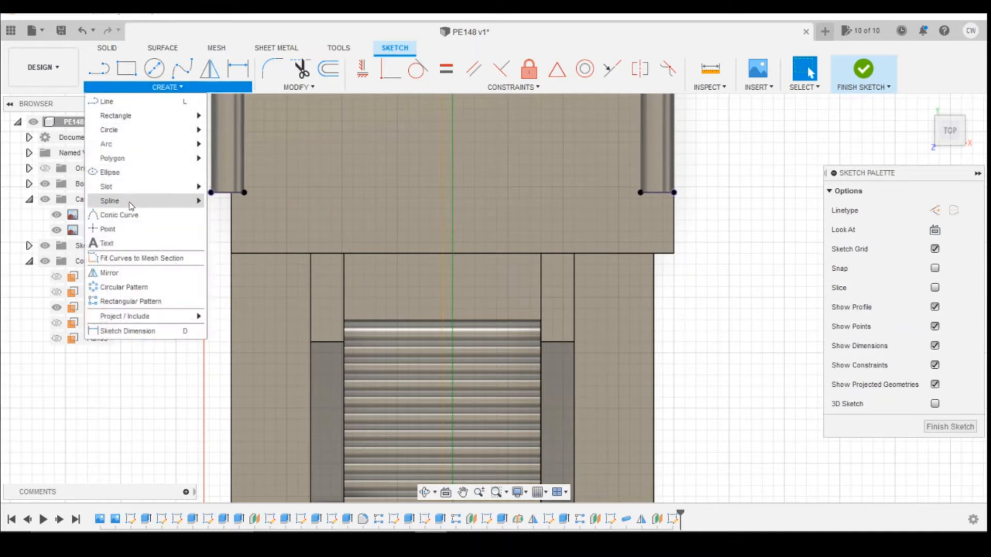
mouse_move(177, 144)
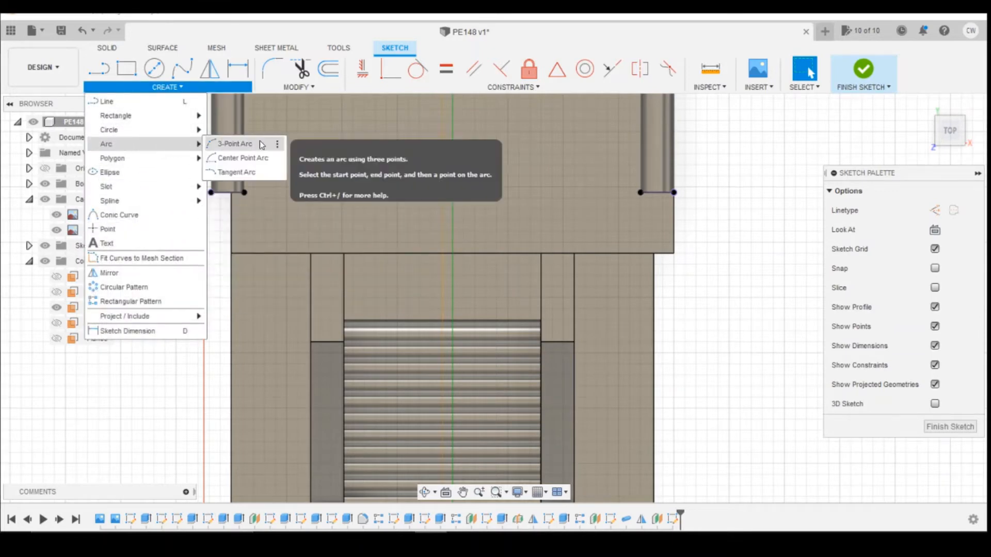
left_click(262, 145)
left_click(228, 194)
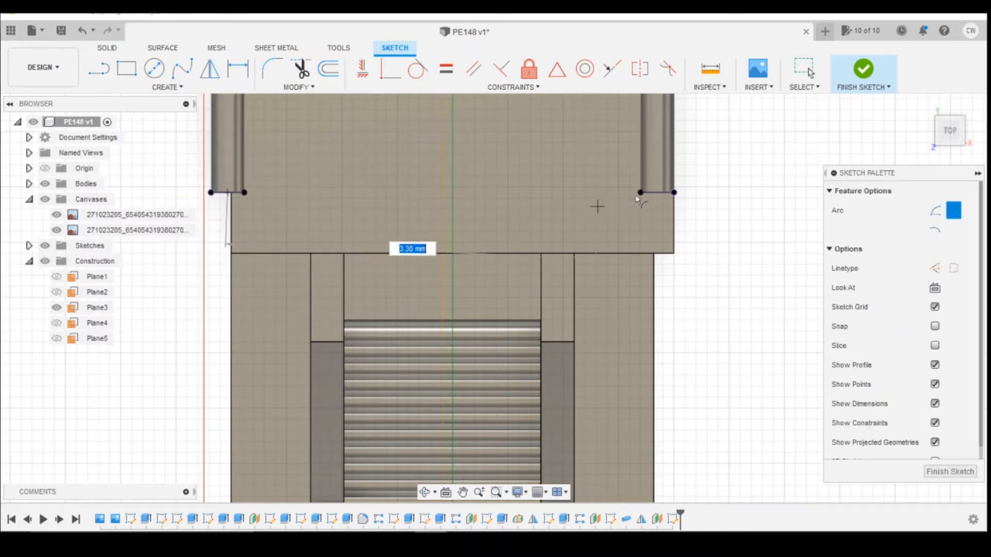
left_click(662, 196)
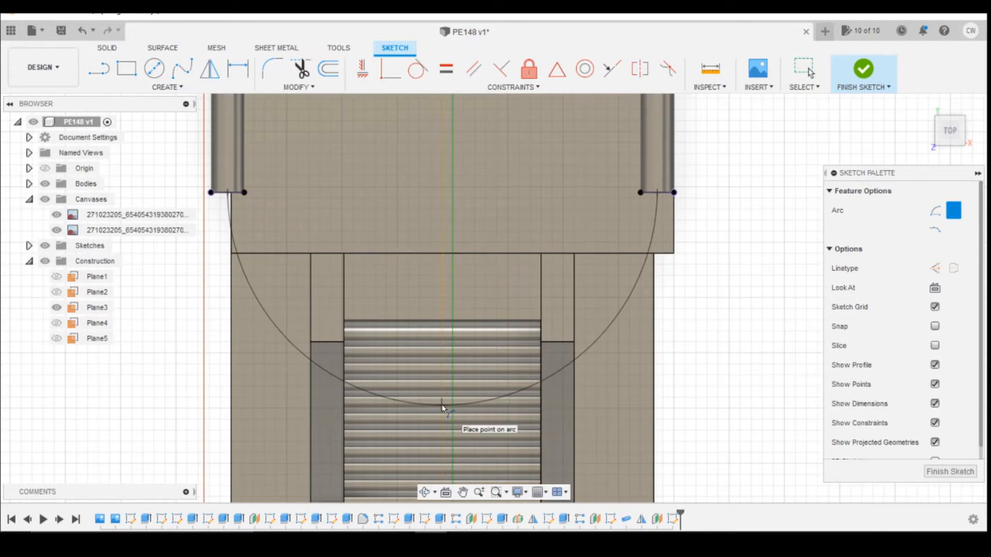
left_click(441, 407)
key("Escape")
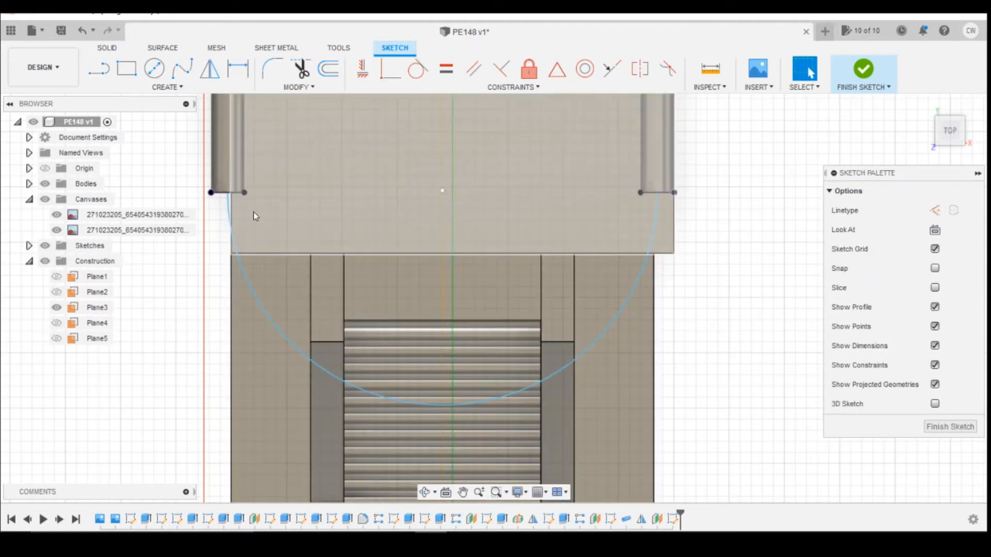
Undo the three-point arc between the two top rails.
key("d")
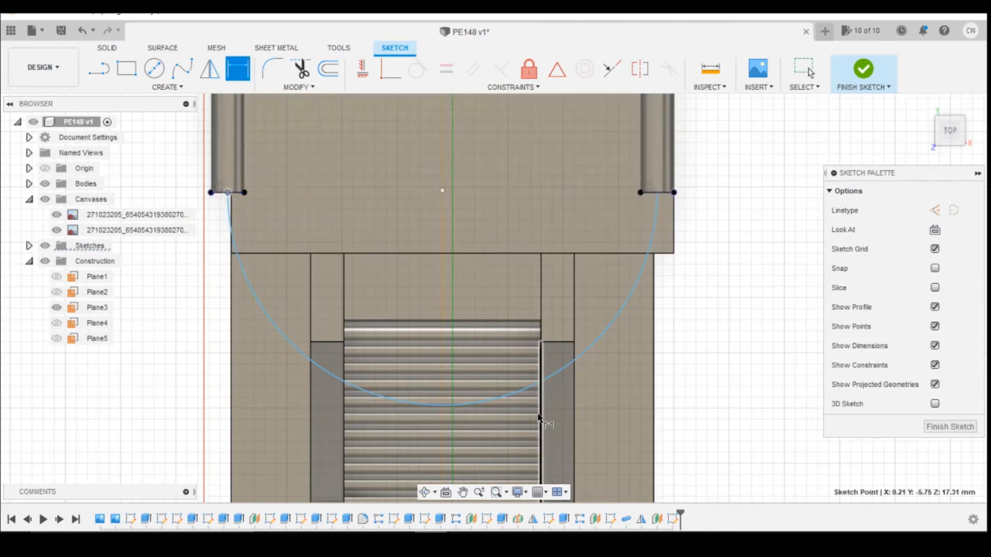
left_click(442, 190)
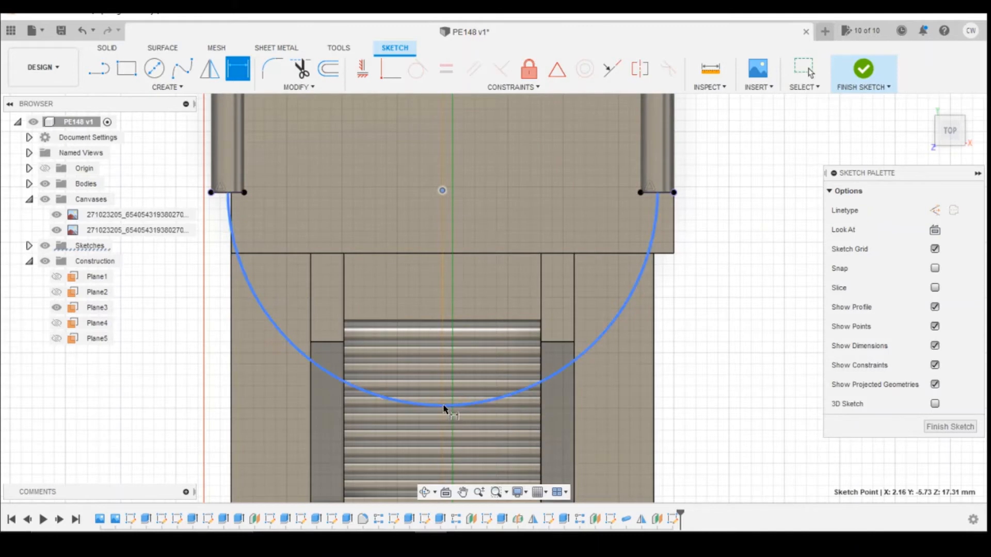
key("Escape")
key("Escape")
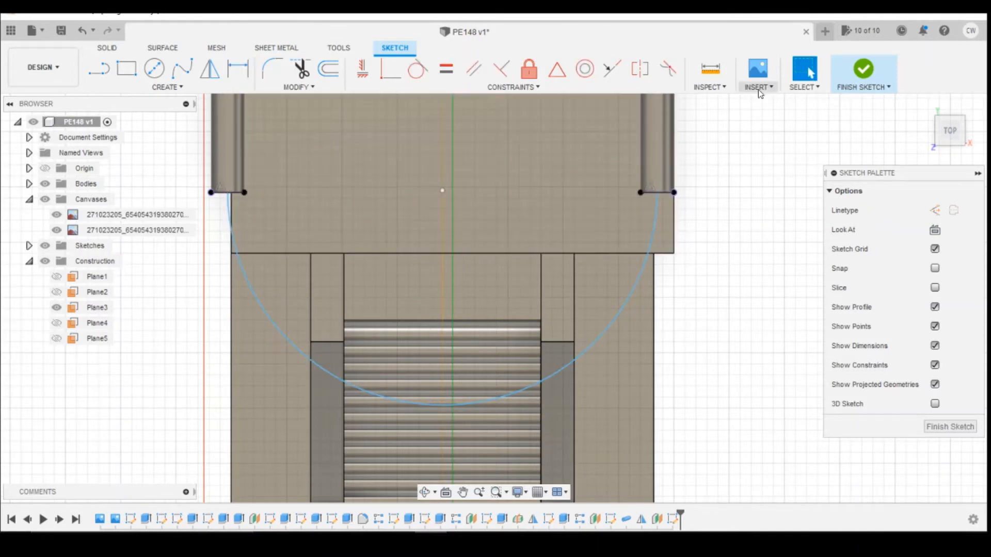
left_click(82, 30)
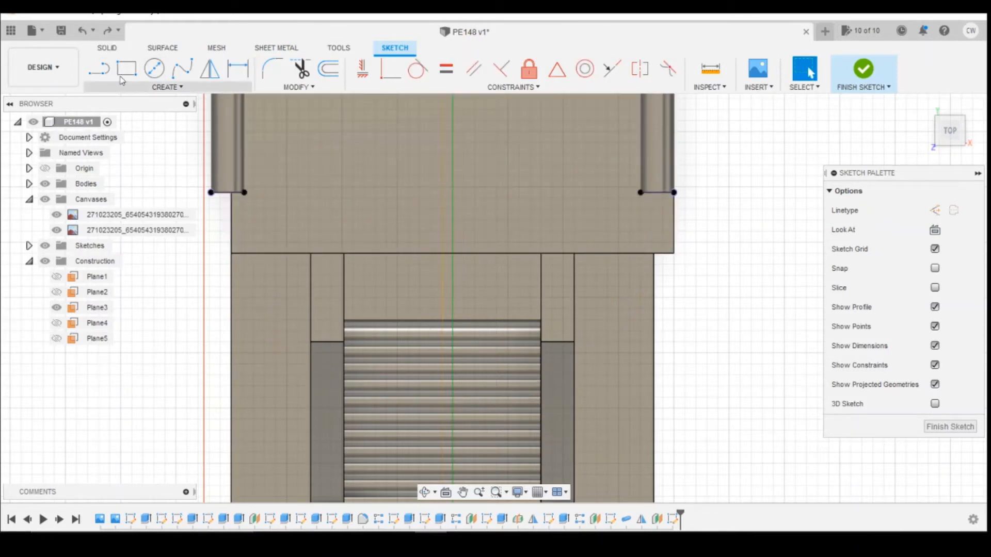
Draw a short straight guide line along the centre of each top rail, starting at the midpoint of its end line.
left_click(142, 88)
left_click(142, 90)
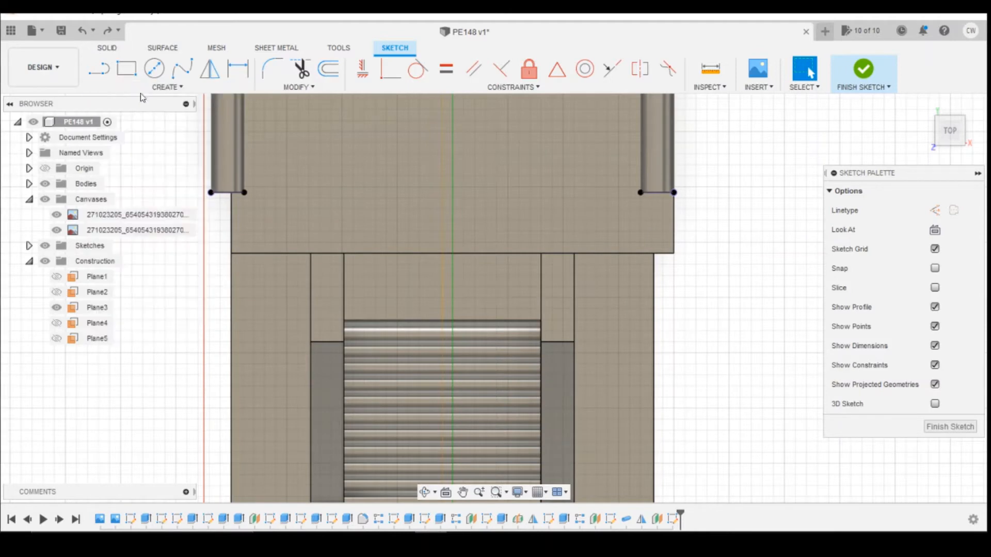
left_click(98, 68)
left_click(227, 193)
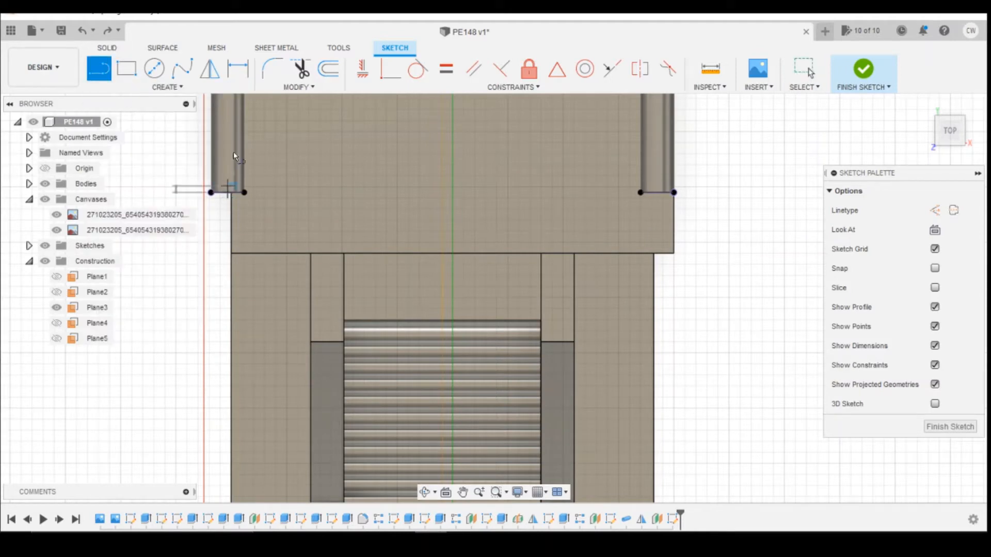
left_click(228, 139)
key("Escape")
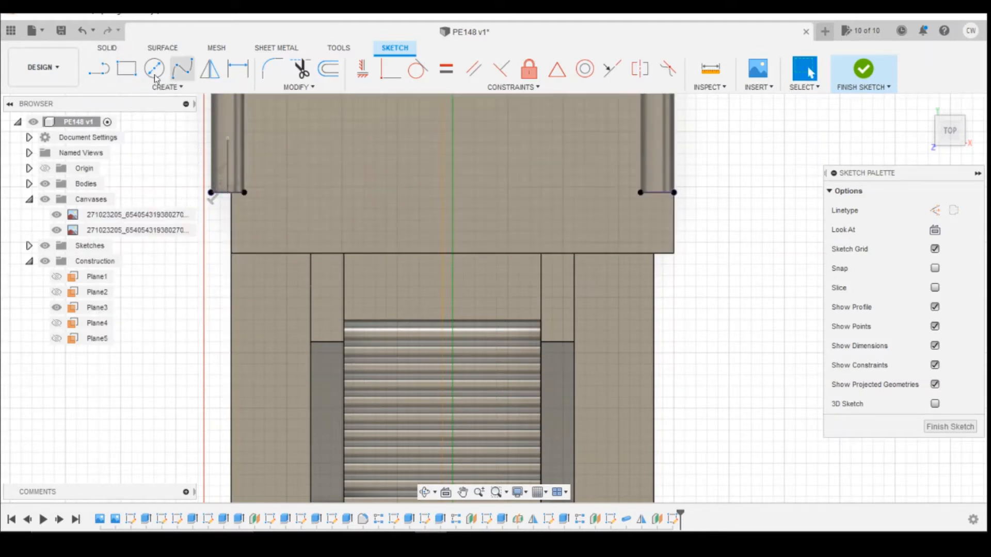
key("l")
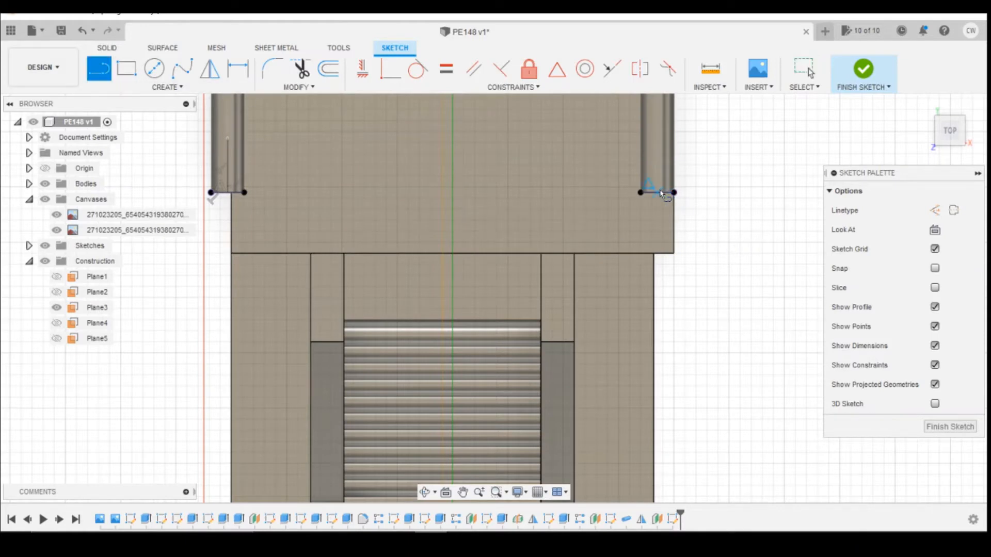
left_click(657, 193)
left_click(657, 129)
key("Escape")
Join the outer ends of the two guide lines with a semicircular tangent arc and finish the sketch.
left_click(167, 86)
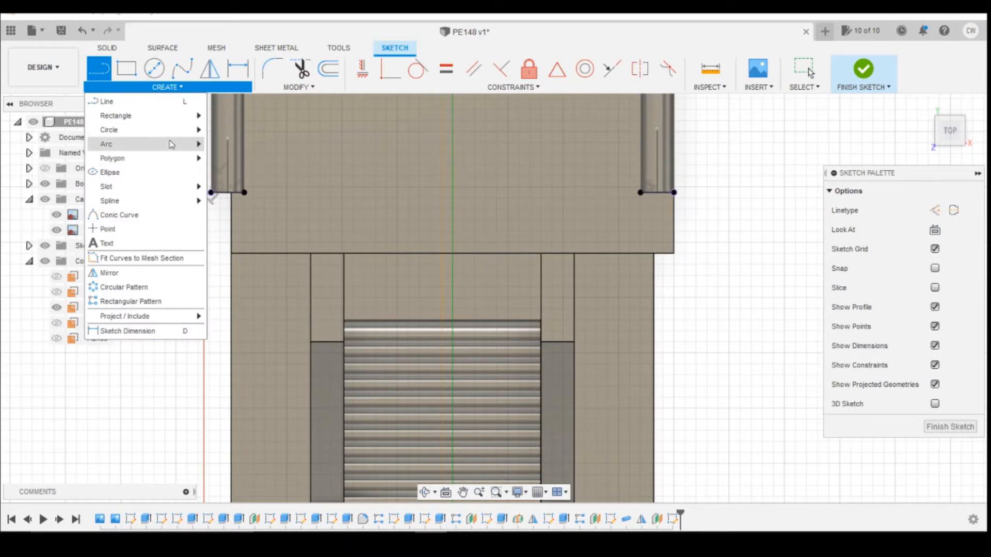
mouse_move(172, 144)
left_click(219, 171)
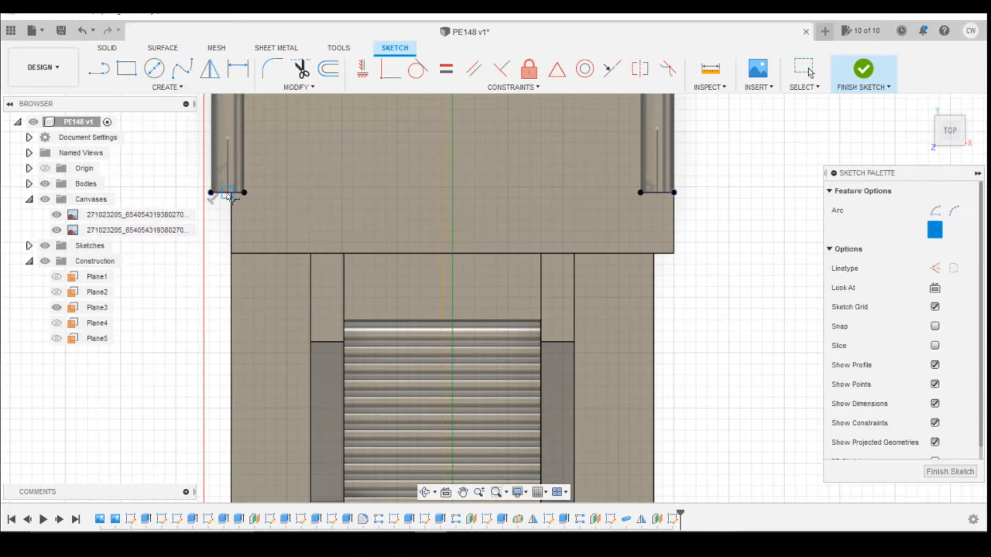
left_click(227, 193)
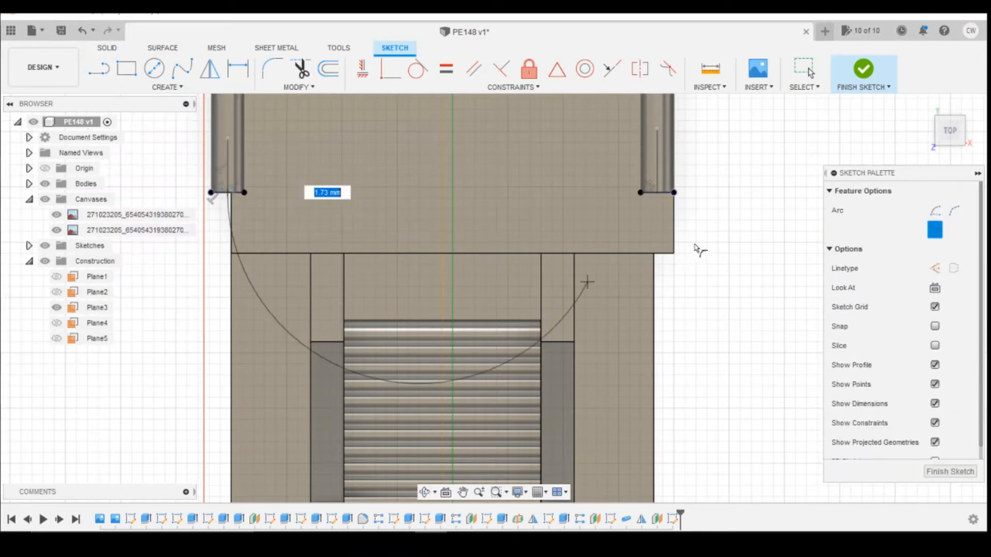
left_click(657, 193)
key("Escape")
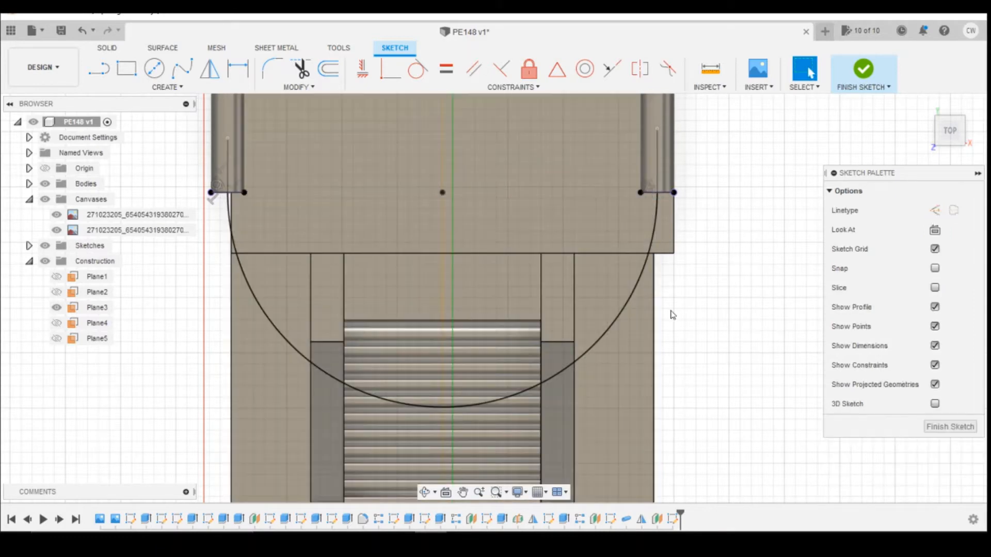
left_click(221, 89)
left_click(866, 71)
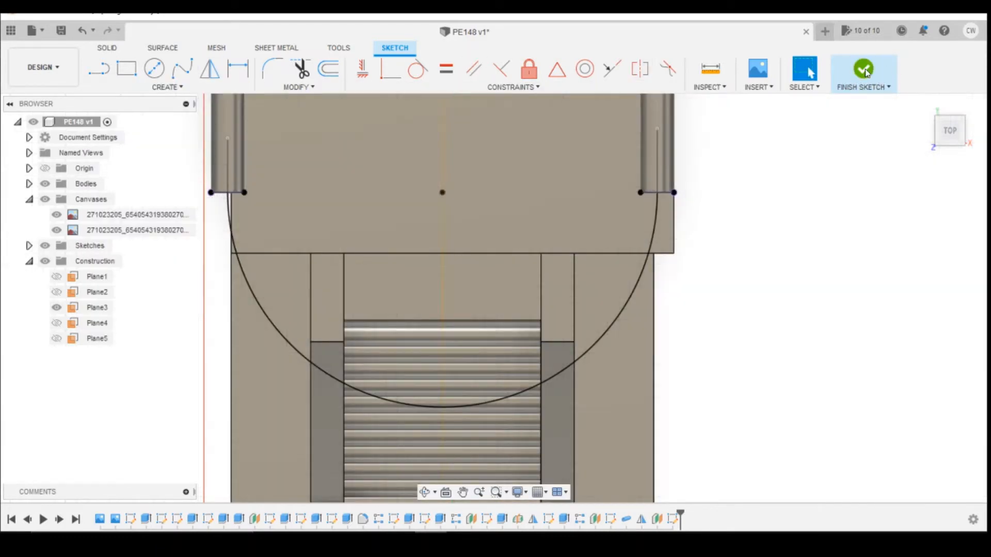
Create a solid circular pipe of 0.30 mm section along the arc, joined to the top rails.
left_click(166, 87)
left_click(120, 345)
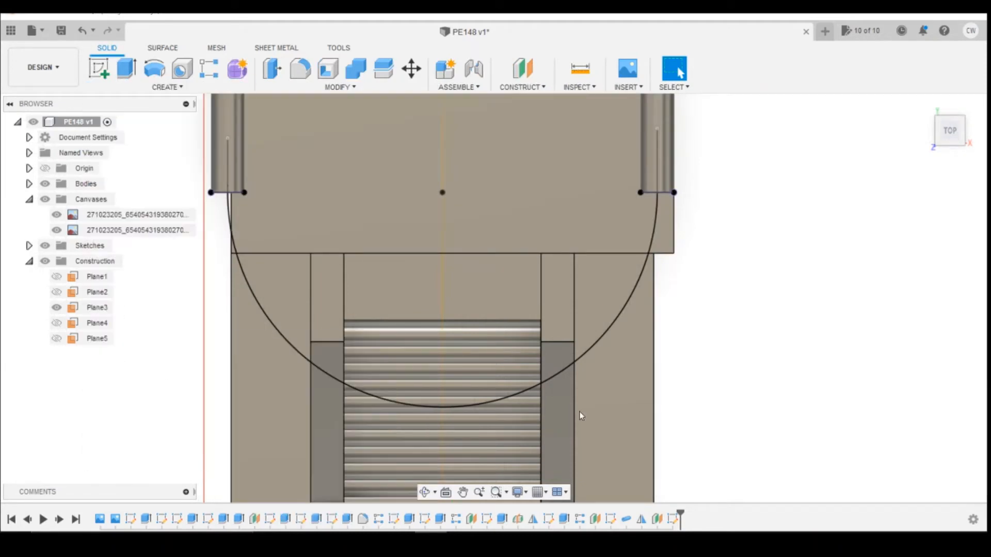
left_click(533, 394)
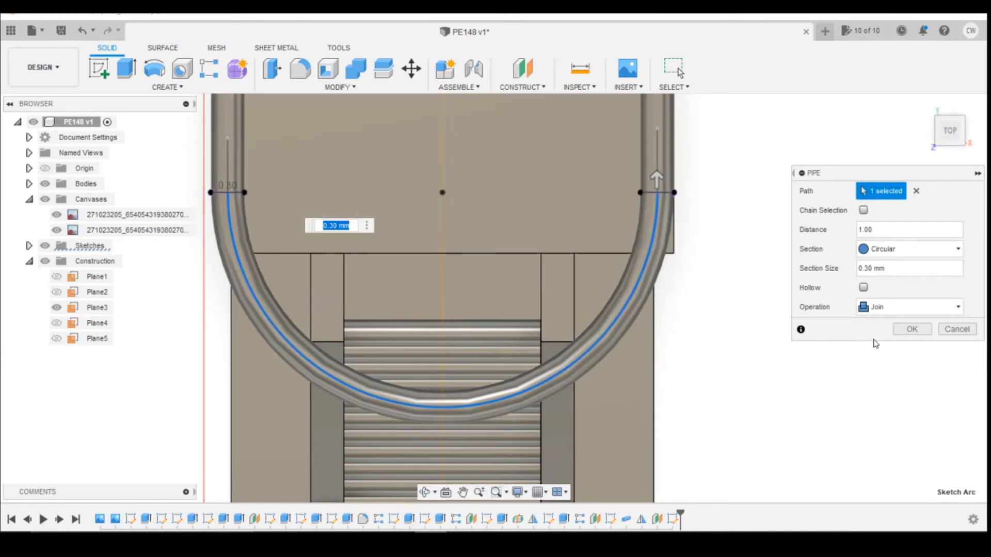
left_click(912, 329)
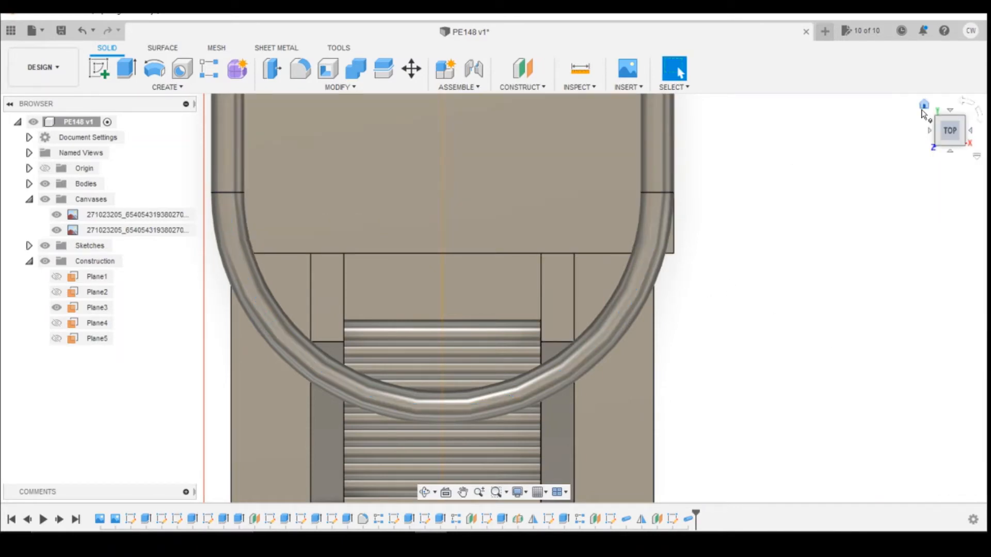
Show Sketch14 with the side railing lines again, viewing the model from the right.
mouse_move(958, 138)
left_mouse_down()
mouse_move(954, 116)
mouse_move(929, 117)
mouse_move(954, 133)
left_mouse_up()
left_click(952, 130)
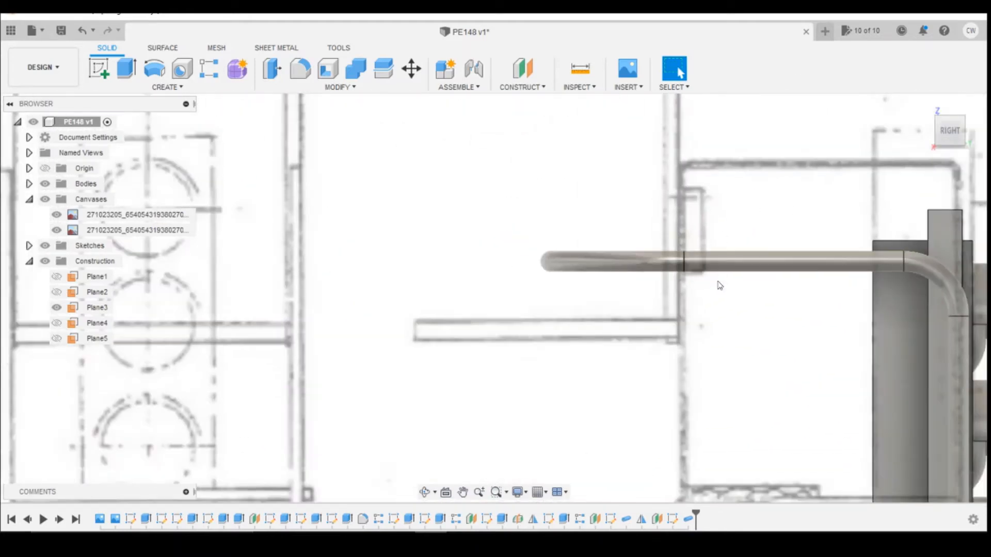
scroll(774, 237, "down", 3)
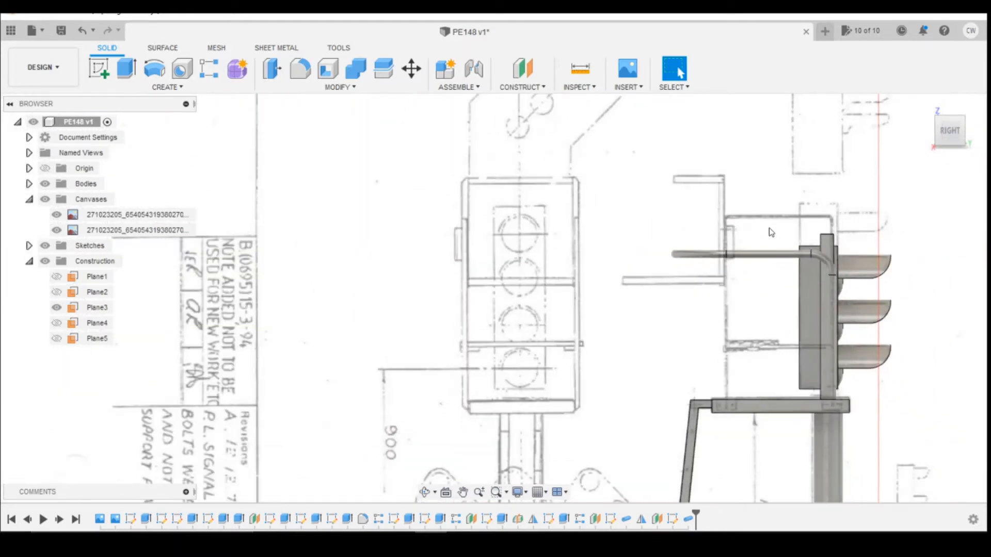
scroll(771, 233, "up", 2)
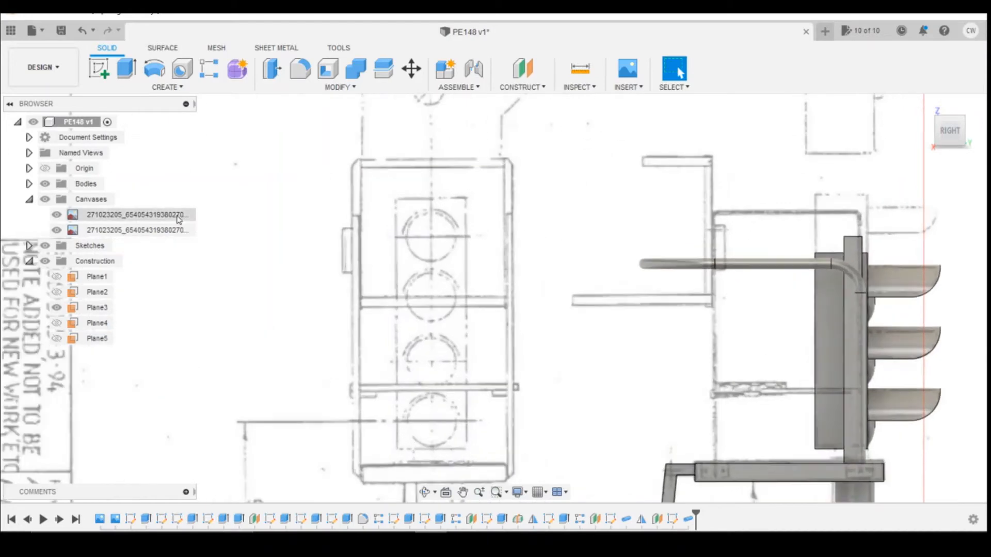
left_click(30, 262)
left_click(29, 246)
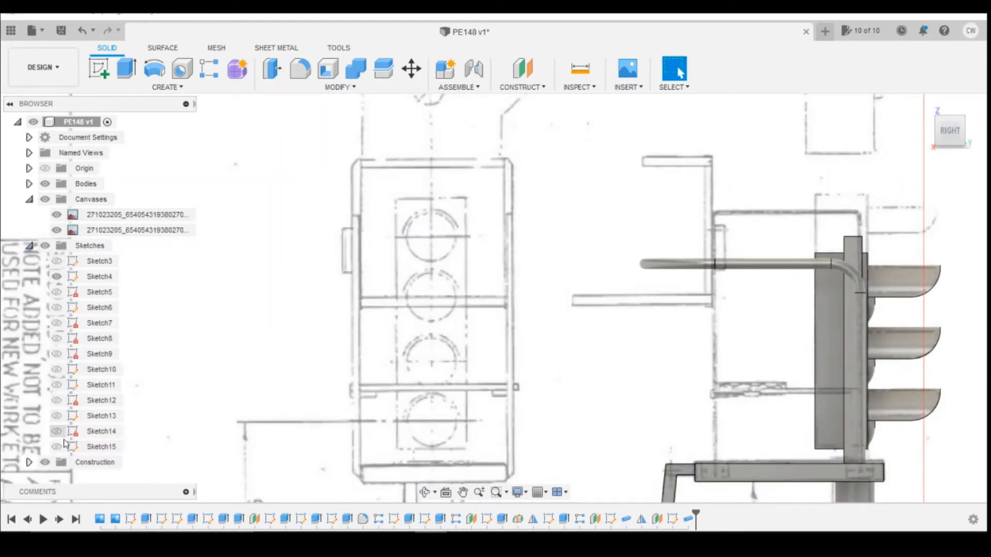
left_click(56, 432)
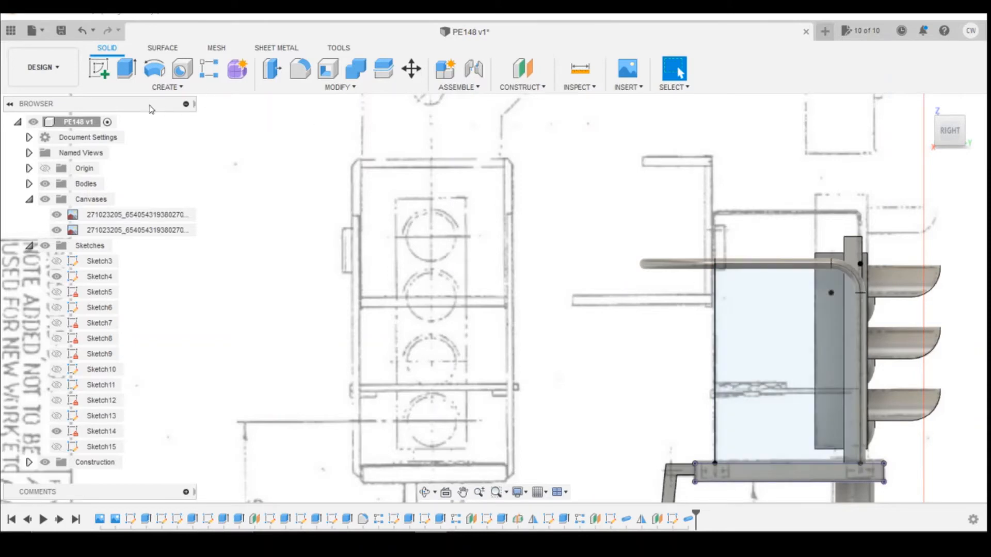
Set up a 0.30 mm circular Join pipe along the vertical sketch line between the platform and the start of the curved rail.
left_click(166, 87)
left_click(129, 358)
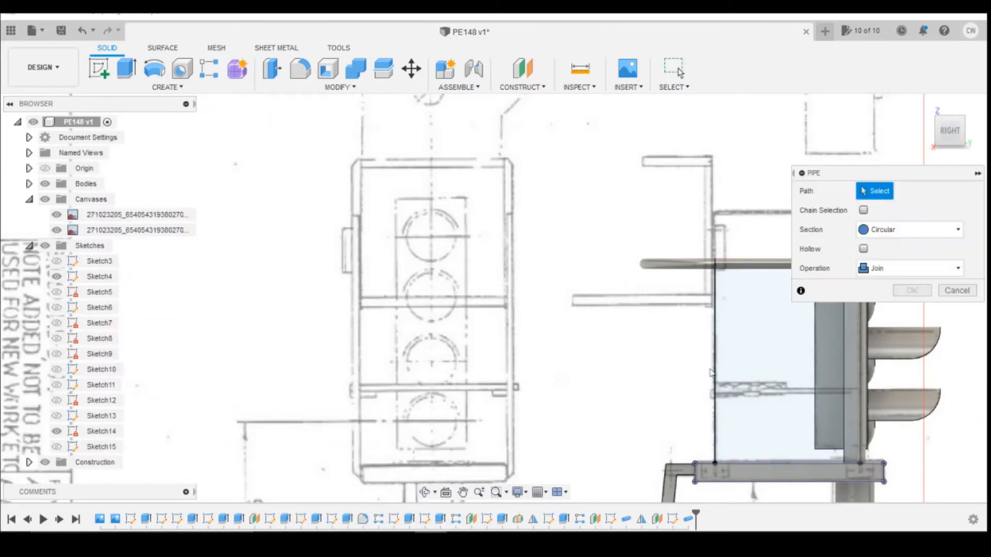
left_click(716, 363)
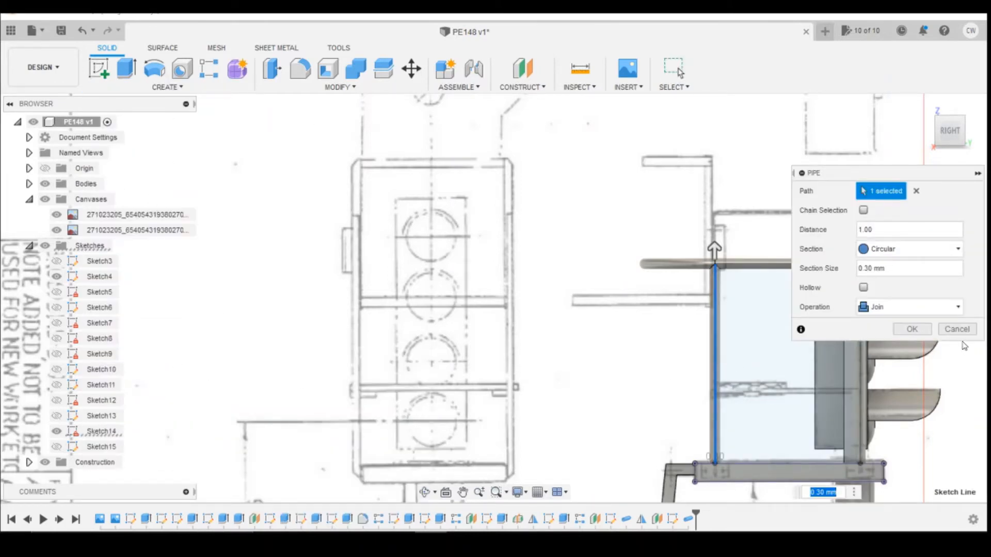
Create a 0.30 mm solid circular pipe along the vertical railing line above the platform, using the Join operation.
left_click(912, 329)
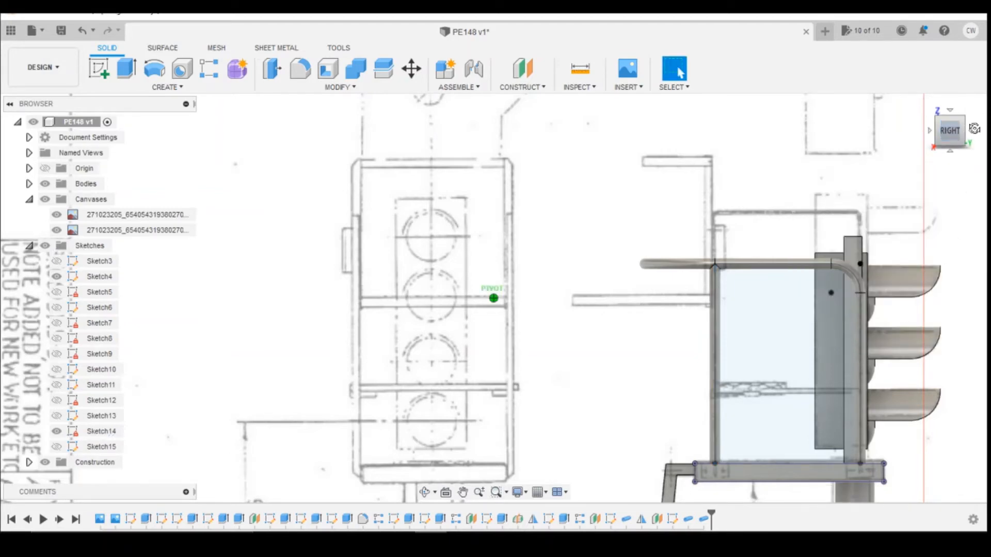
middle_click_drag(494, 298, 527, 300, "shift")
Mirror the new upright pipe feature across the construction plane that runs lengthwise through the base block.
left_click(166, 87)
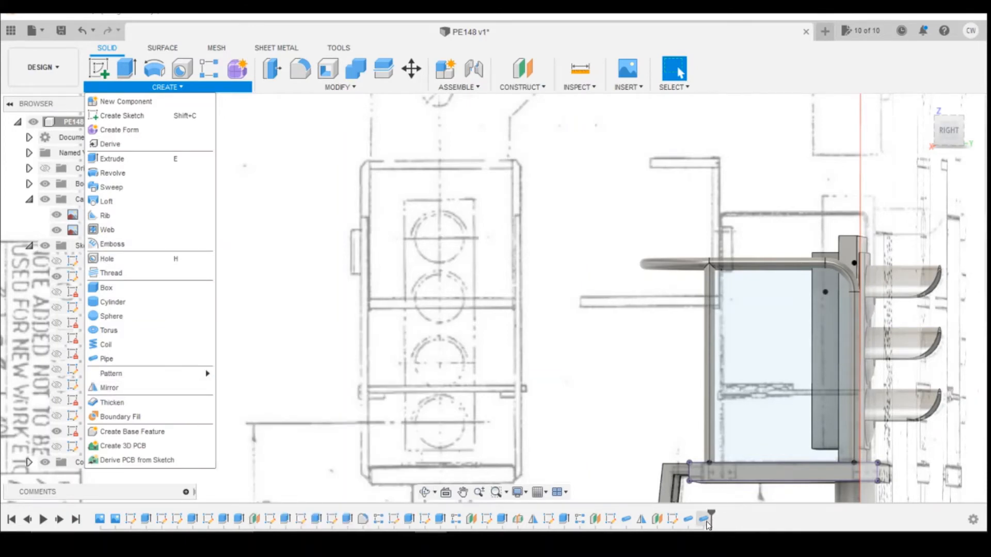
left_click(704, 519)
scroll(658, 268, "down", 6)
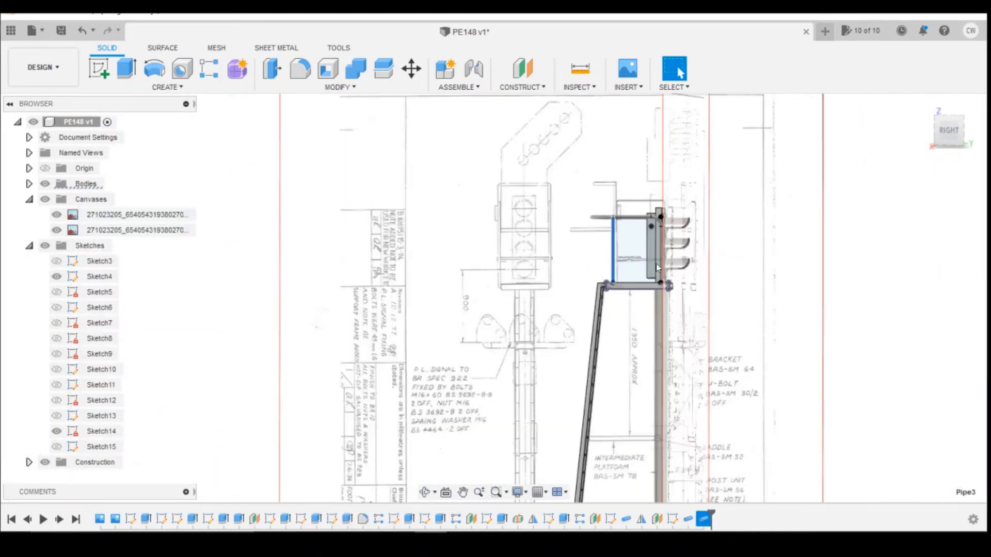
scroll(658, 268, "down", 3)
scroll(807, 418, "up", 3)
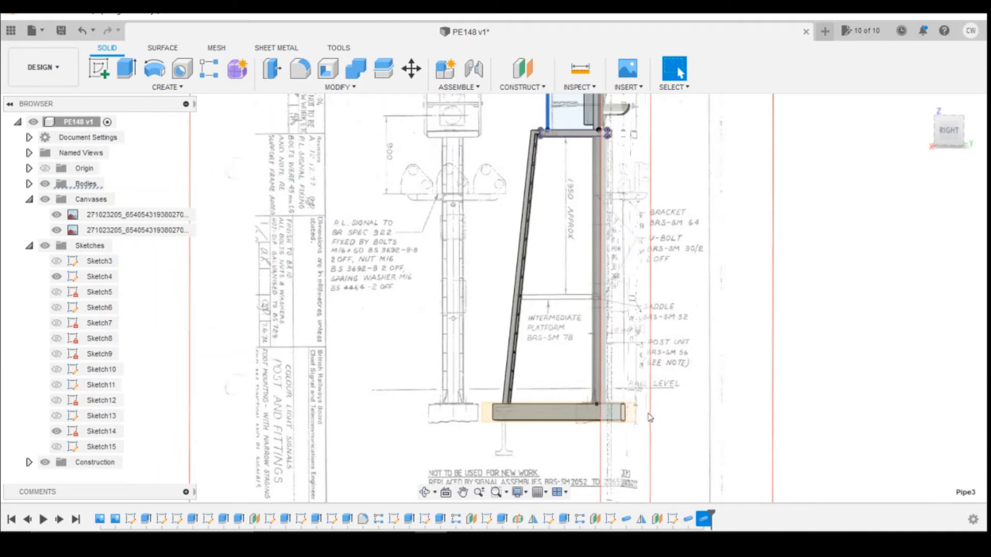
left_click(184, 87)
left_click(109, 387)
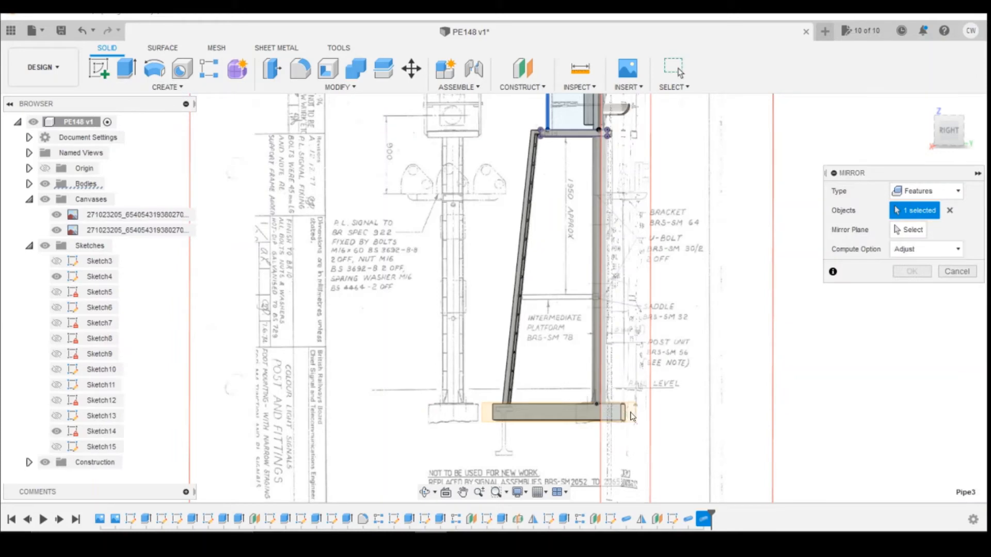
left_click(910, 230)
left_click(634, 415)
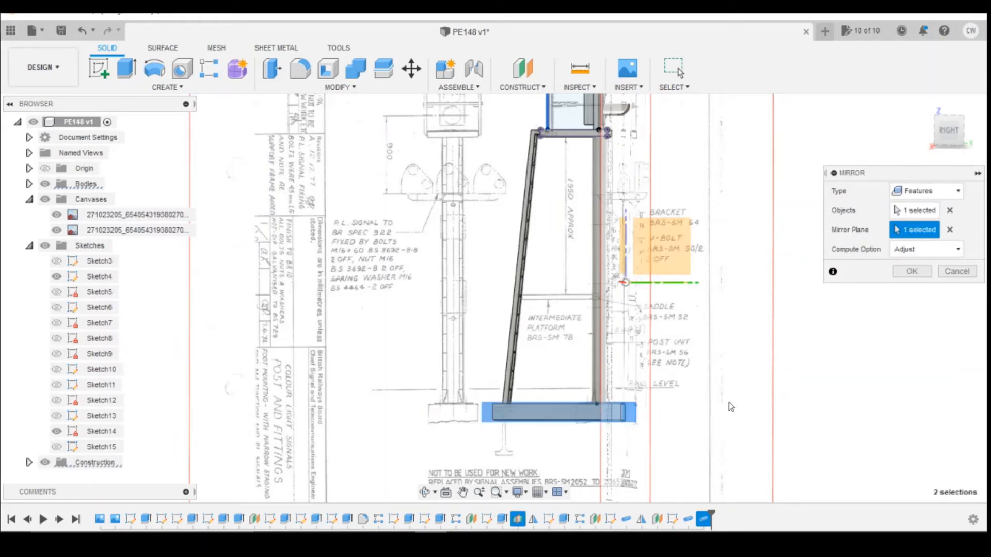
left_click(917, 272)
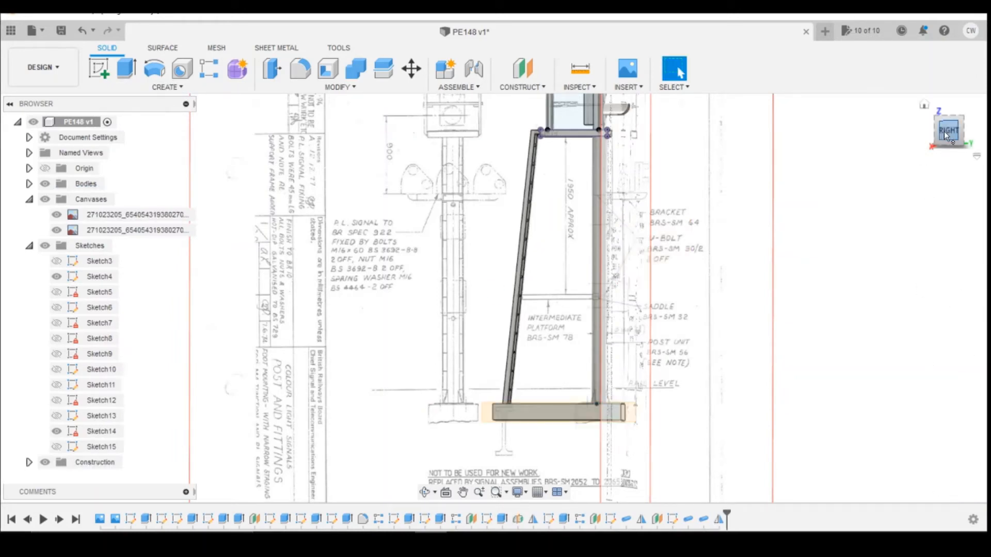
Hide both reference canvases and examine the railing, platform, ladder and signal head from several angles.
mouse_move(946, 136)
left_mouse_down()
mouse_move(964, 145)
mouse_move(967, 164)
mouse_move(888, 164)
mouse_move(864, 209)
left_mouse_up()
scroll(862, 210, "down", 3)
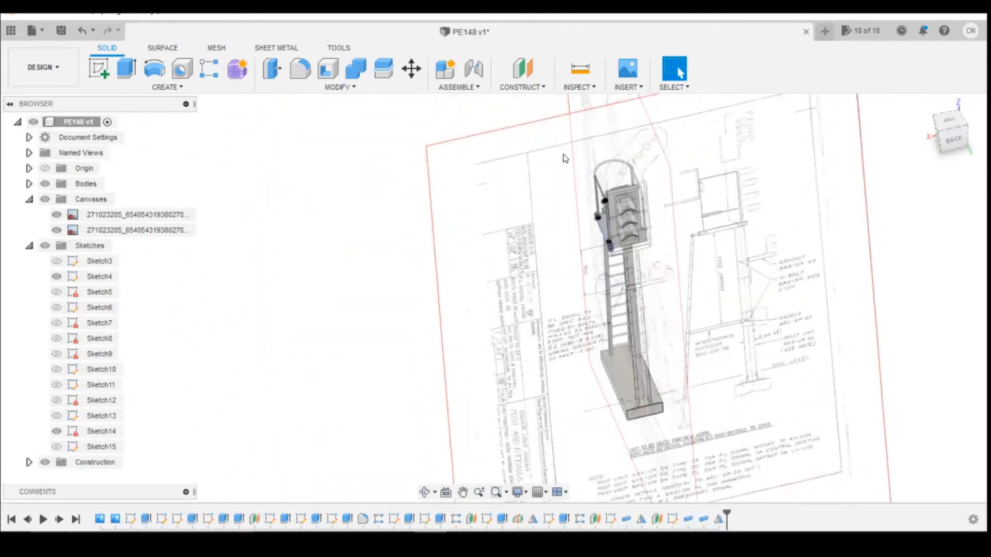
scroll(568, 158, "up", 3)
scroll(742, 213, "down", 1)
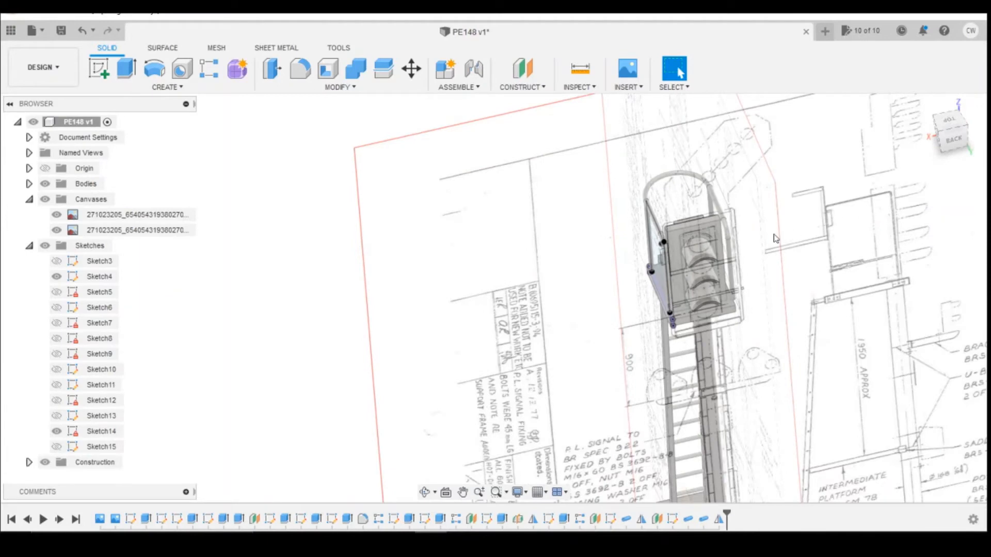
left_click_drag(948, 138, 981, 118)
scroll(718, 320, "down", 2)
left_click(57, 230)
left_click(57, 214)
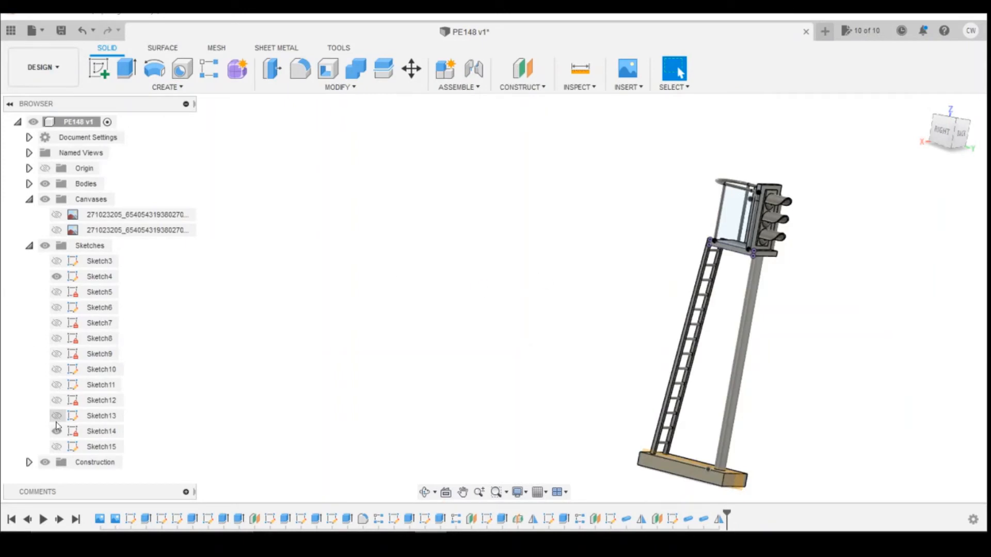
scroll(883, 149, "up", 5)
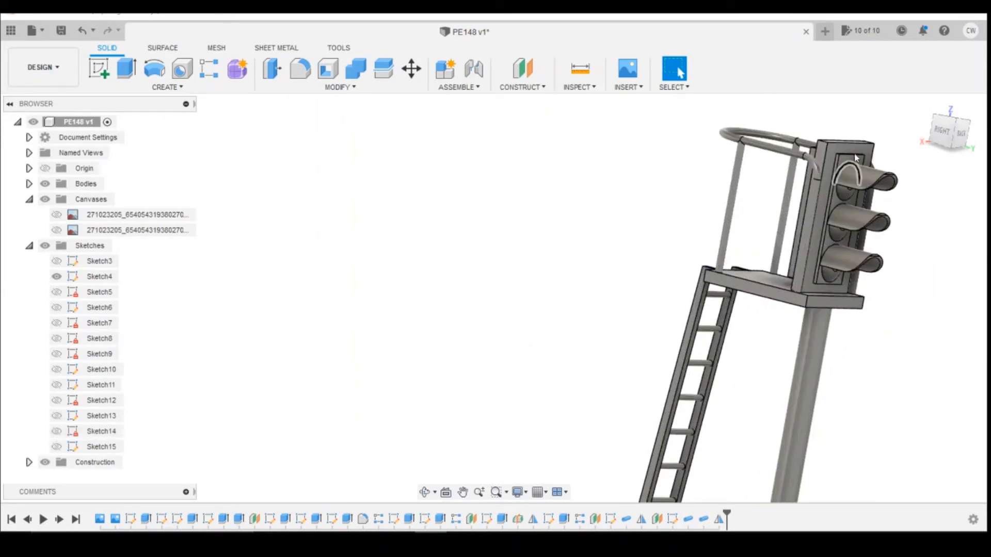
middle_click_drag(493, 297, 568, 300, "shift")
mouse_move(901, 154)
left_mouse_down()
mouse_move(921, 158)
mouse_move(945, 136)
mouse_move(935, 137)
left_mouse_up()
left_click(936, 137)
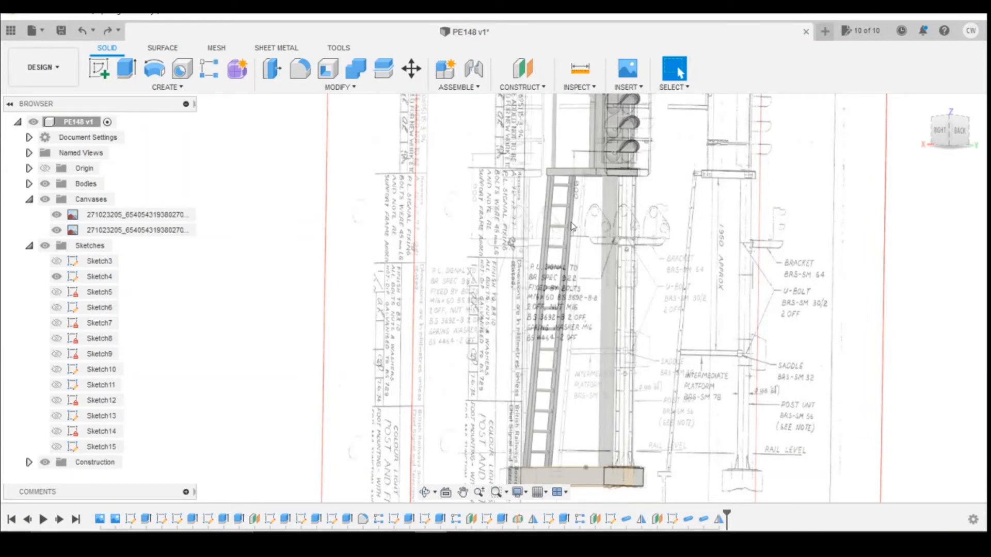
Start a sketch on the base block's end face and draw a vertical line up the post from the midpoint of the face's upper edge.
left_click(100, 71)
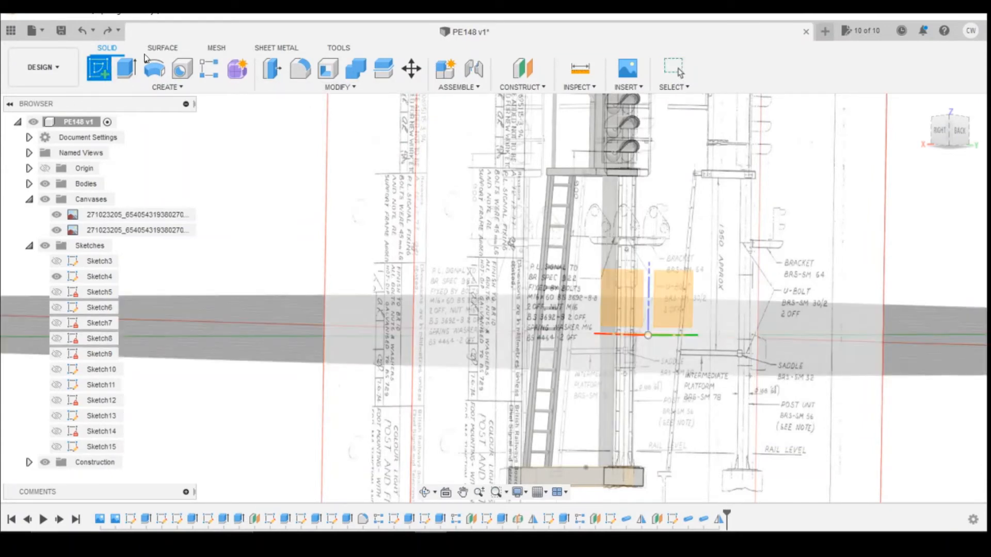
left_click(637, 479)
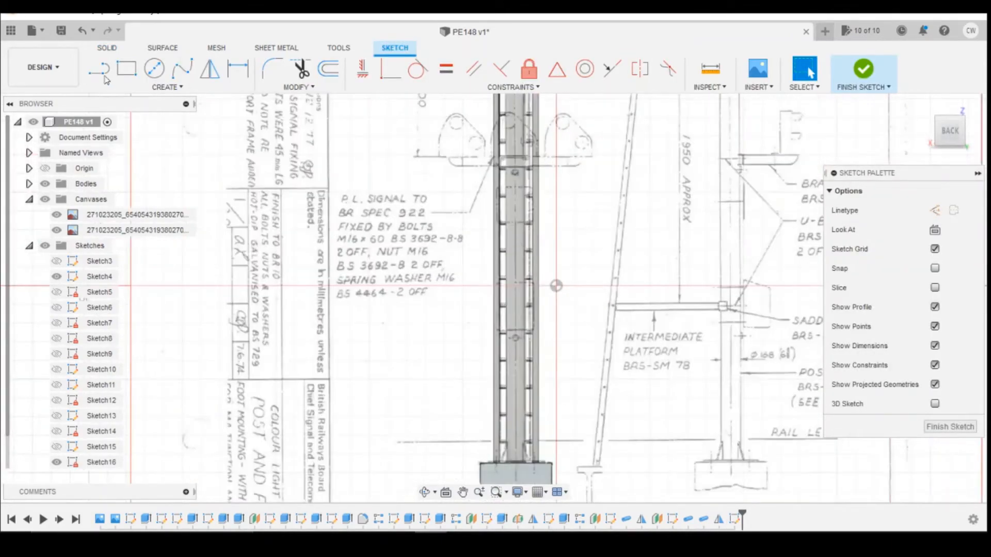
left_click(100, 71)
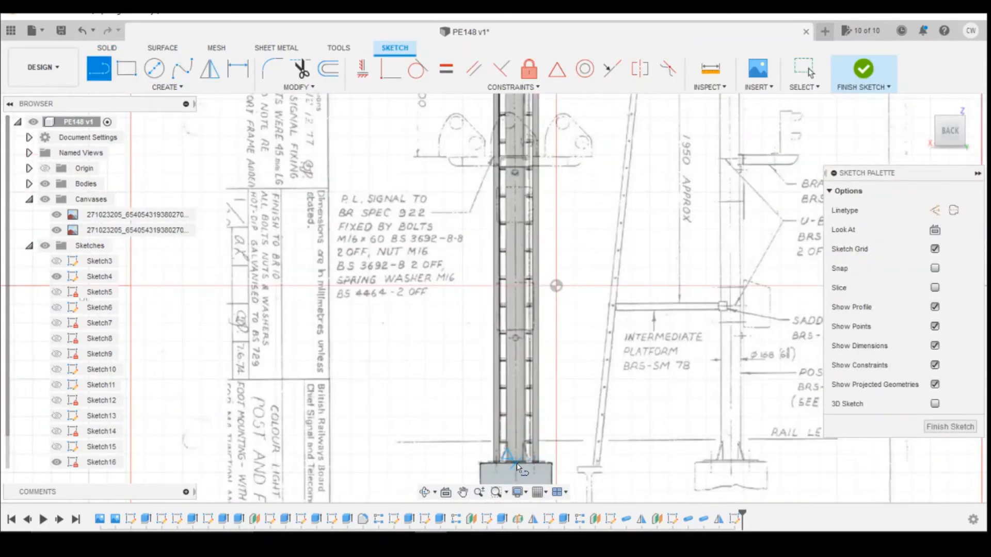
left_click(518, 467)
left_click(516, 212)
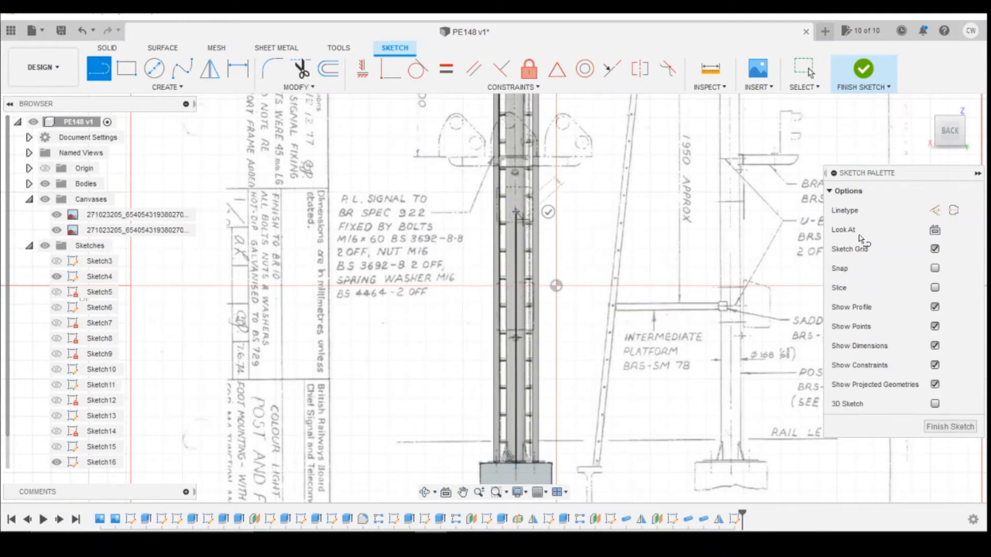
left_click(548, 212)
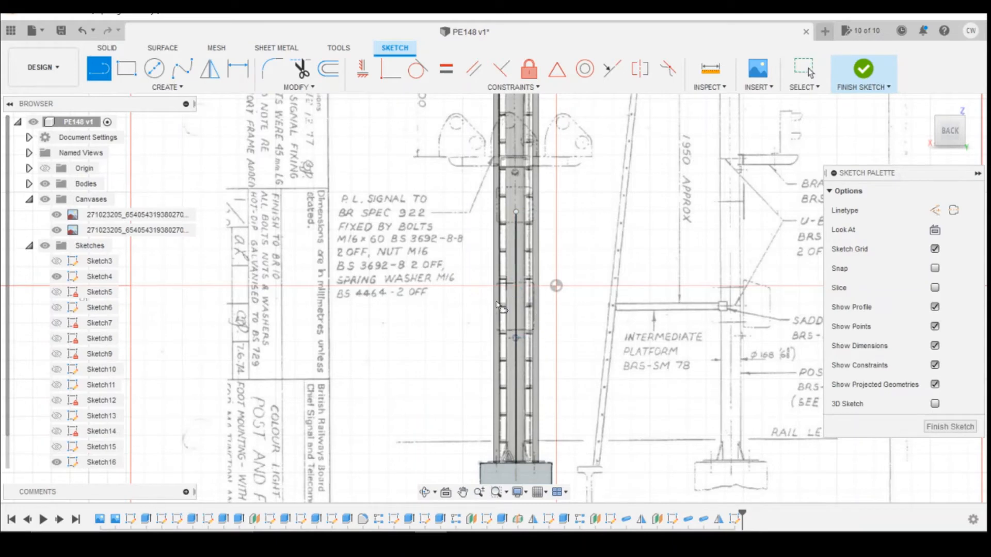
Draw a center rectangle 1.3 mm wide and 2.75 mm high, centred on the vertical line at the dashed box outline in the drawing.
left_click(166, 87)
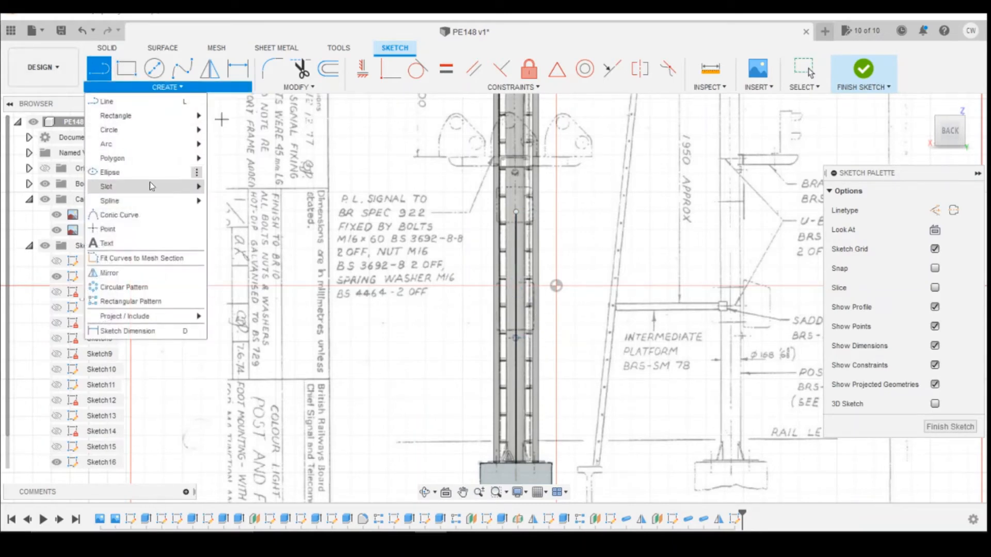
mouse_move(165, 121)
left_click(242, 130)
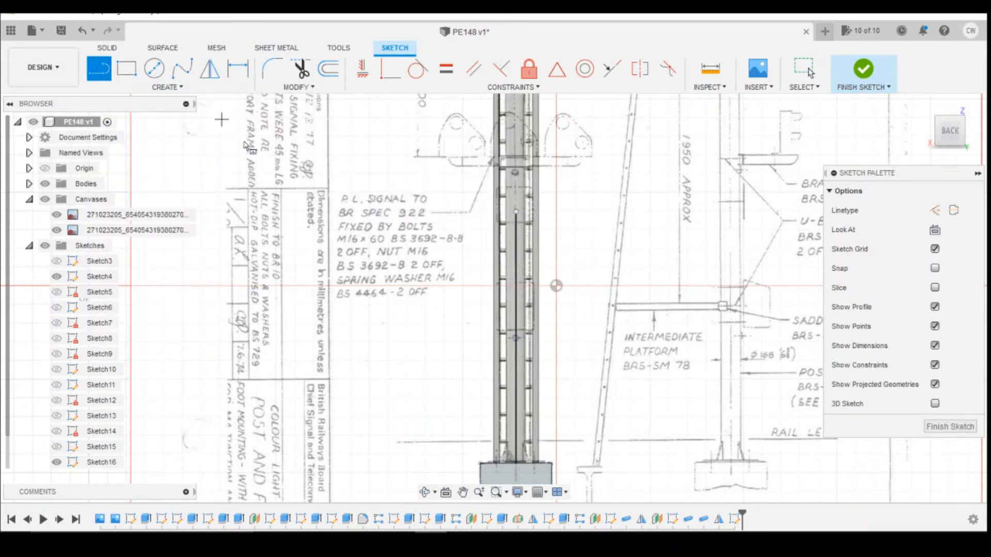
scroll(522, 296, "up", 5)
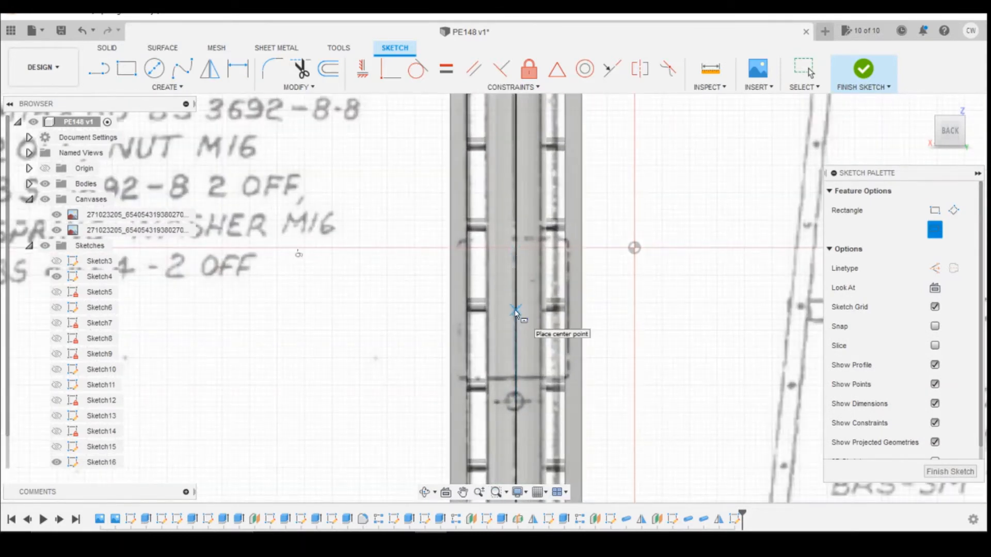
left_click(515, 312)
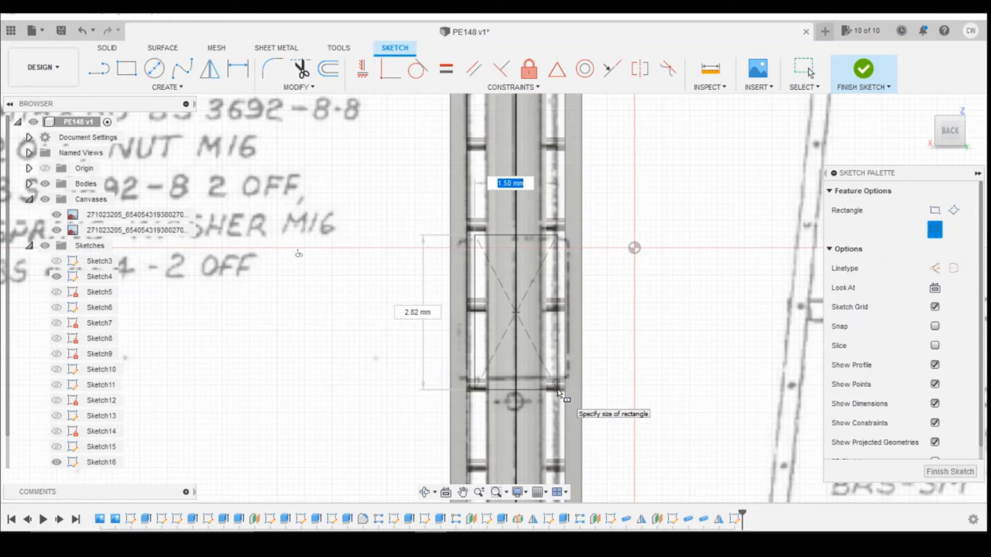
type("1")
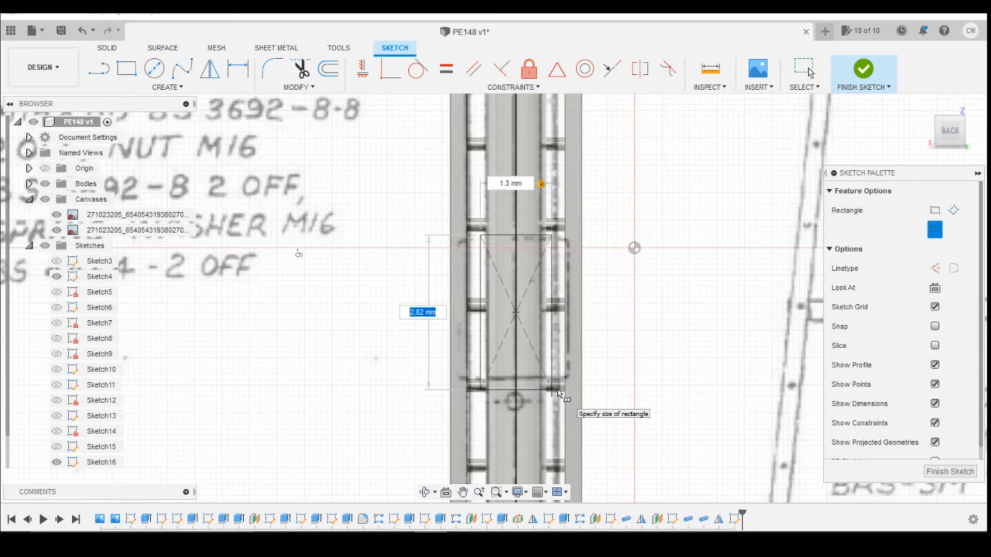
type("2.")
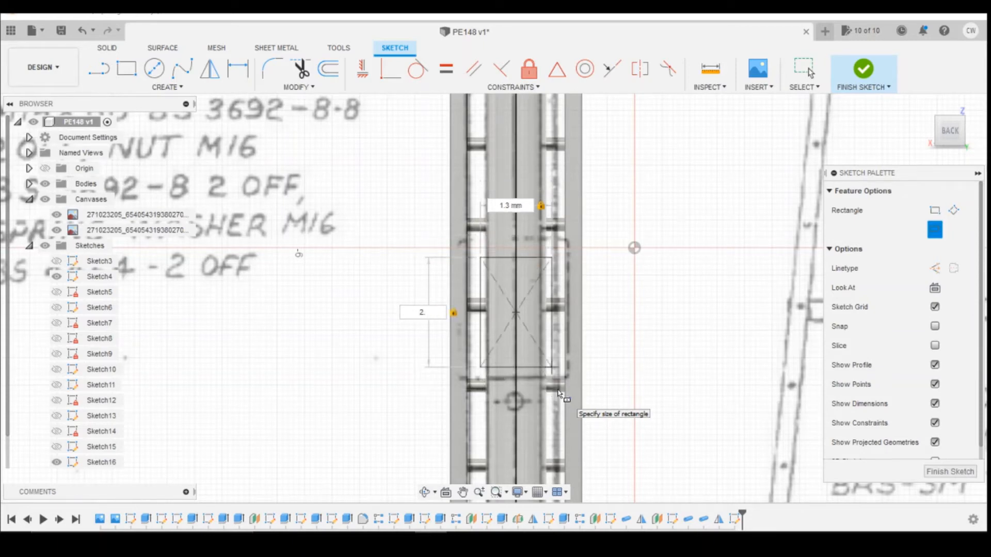
type("75")
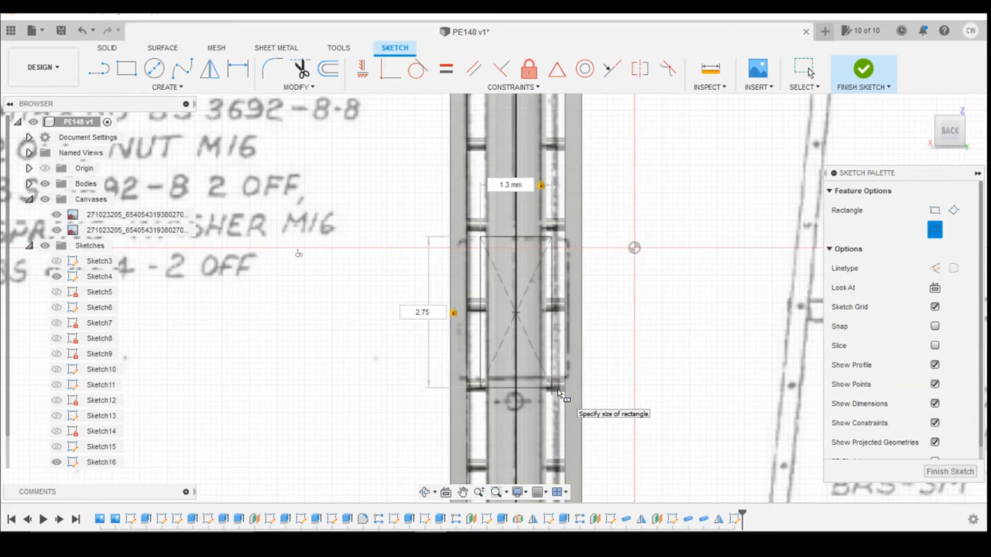
key("Return")
Dimension the rectangle's centre point 8.3 mm above the base block's upper edge.
key("d")
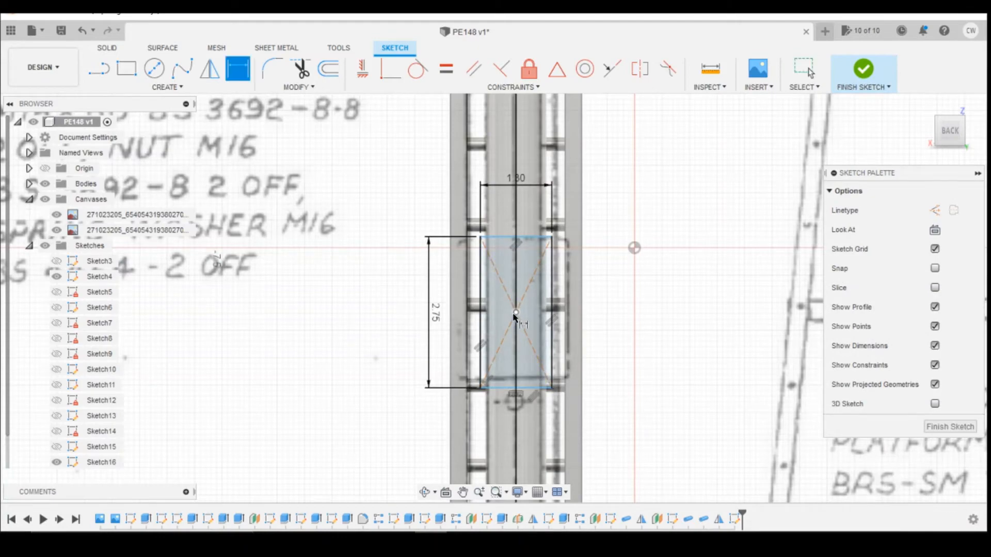
scroll(490, 245, "down", 3)
scroll(485, 242, "down", 5)
scroll(504, 384, "up", 4)
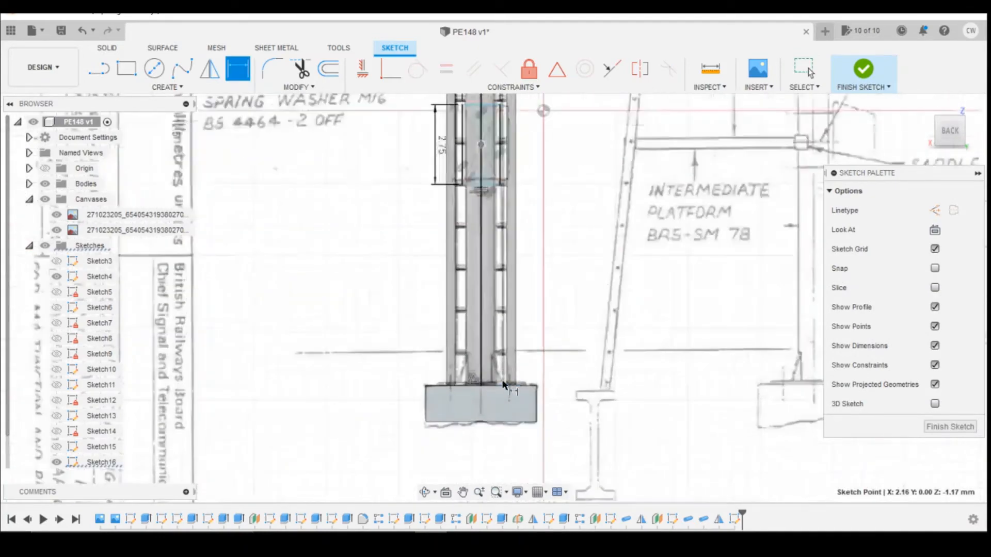
left_click(496, 386)
left_click(593, 361)
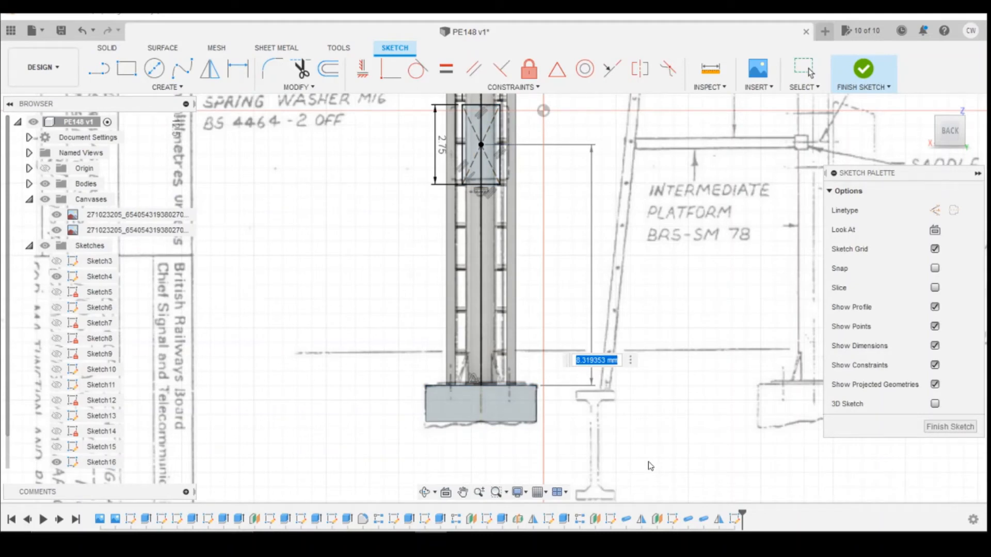
type("8.3")
key("Return")
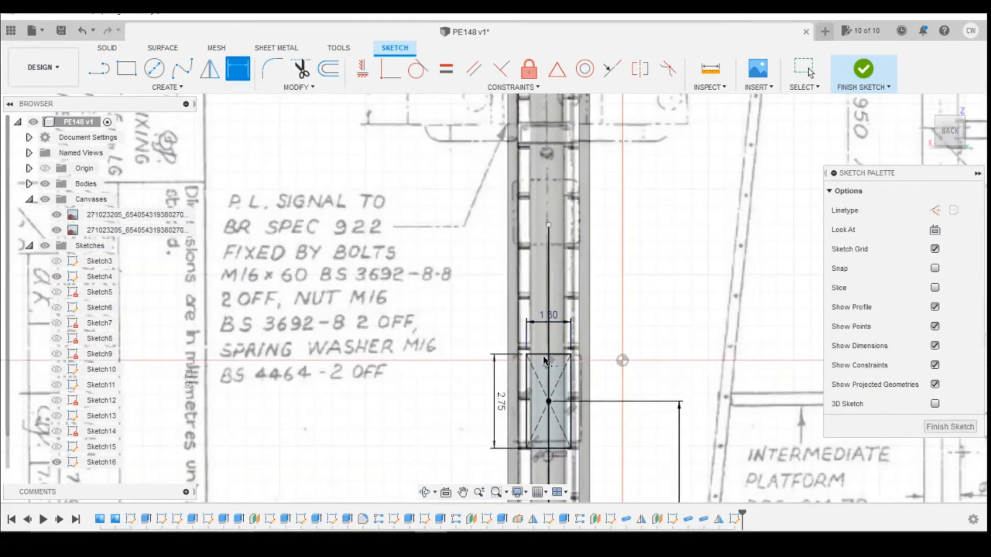
Set the rectangle's height to 2.6 mm.
double_click(498, 402)
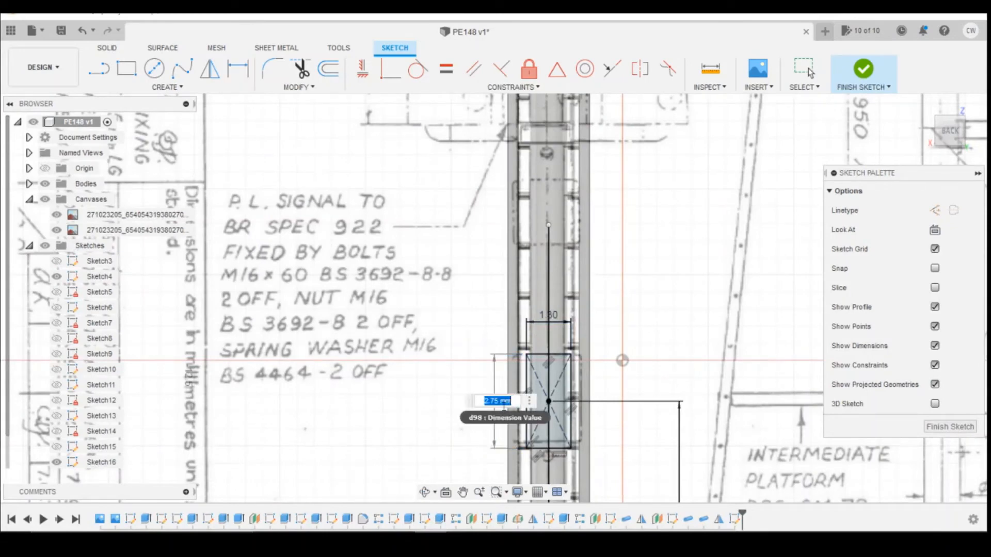
type("2.6")
key("Return")
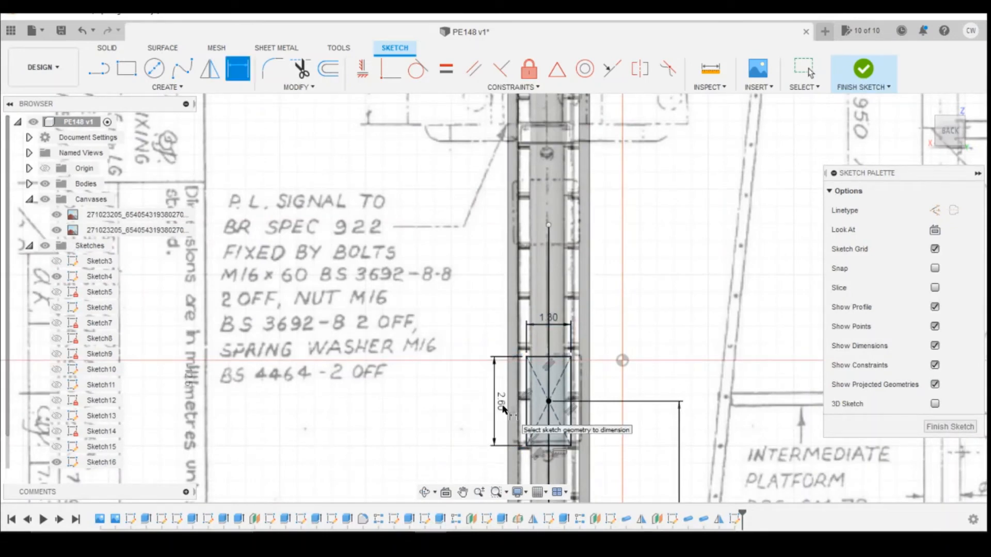
key("Escape")
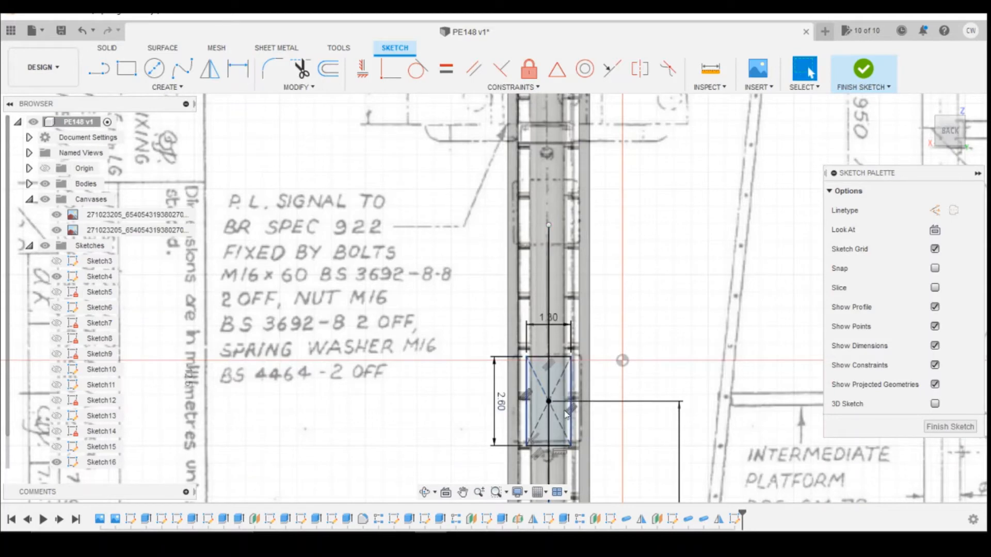
Extrude both halves of the box rectangle by -1.5 mm towards the post, joining it to the existing body.
left_click(558, 415)
left_click(538, 406, "ctrl")
right_click(538, 406)
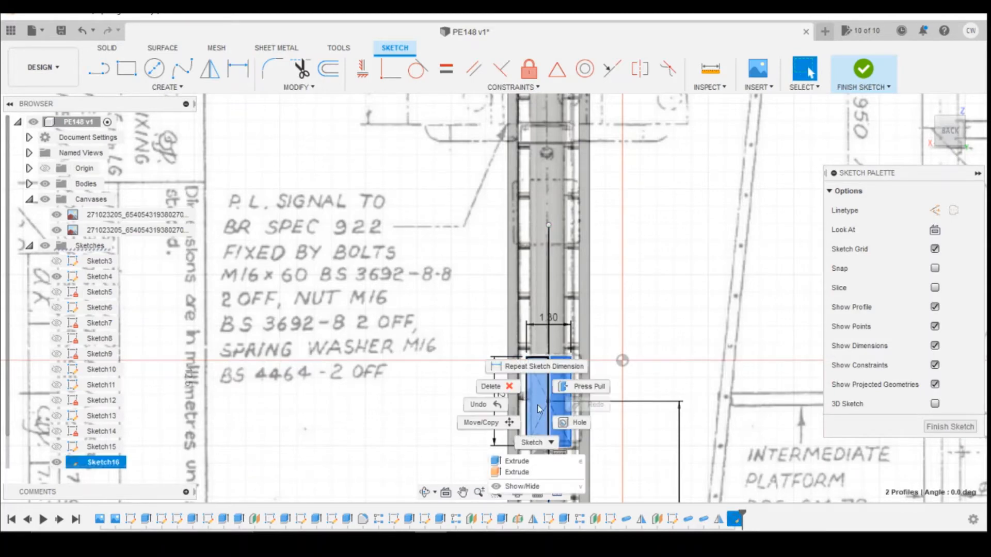
left_click(522, 459)
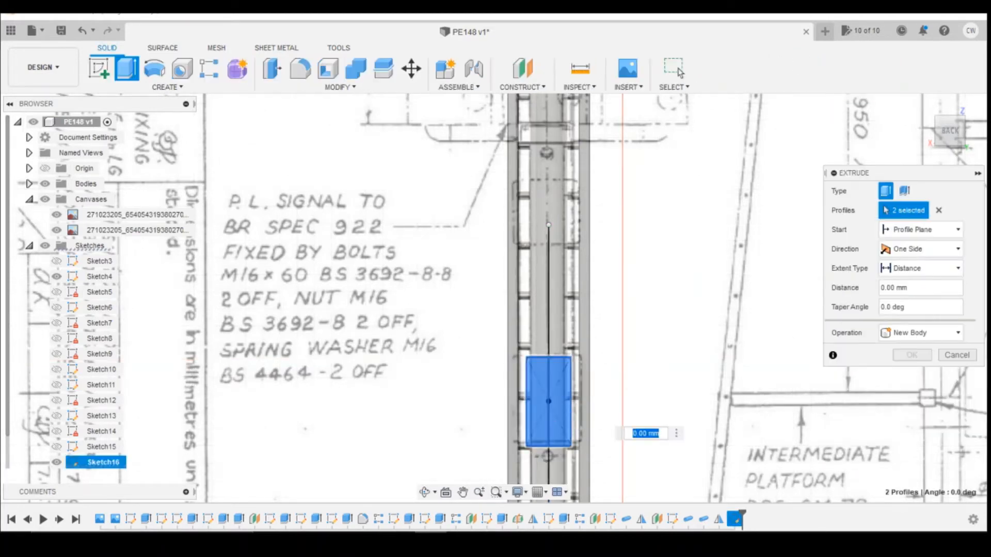
left_click(948, 136)
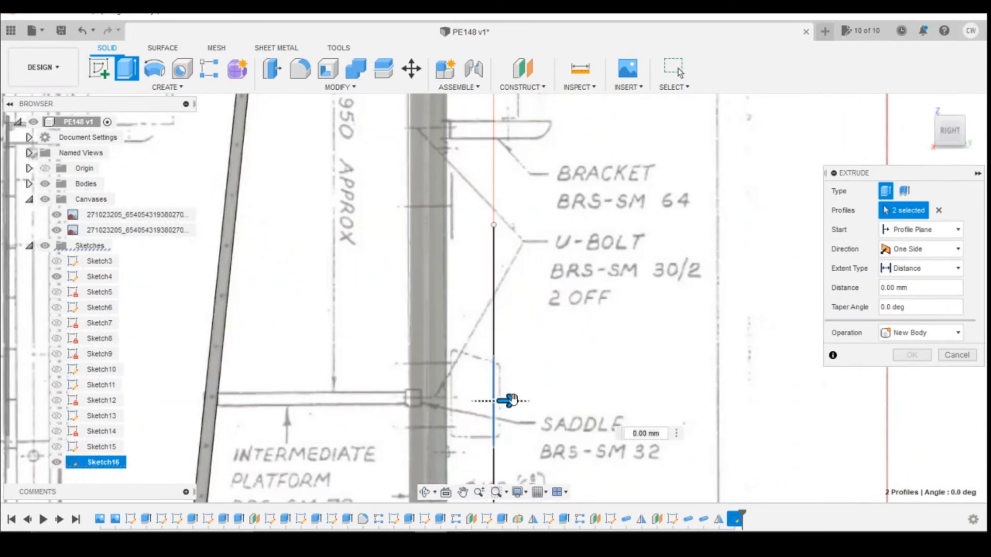
left_click_drag(510, 401, 458, 401)
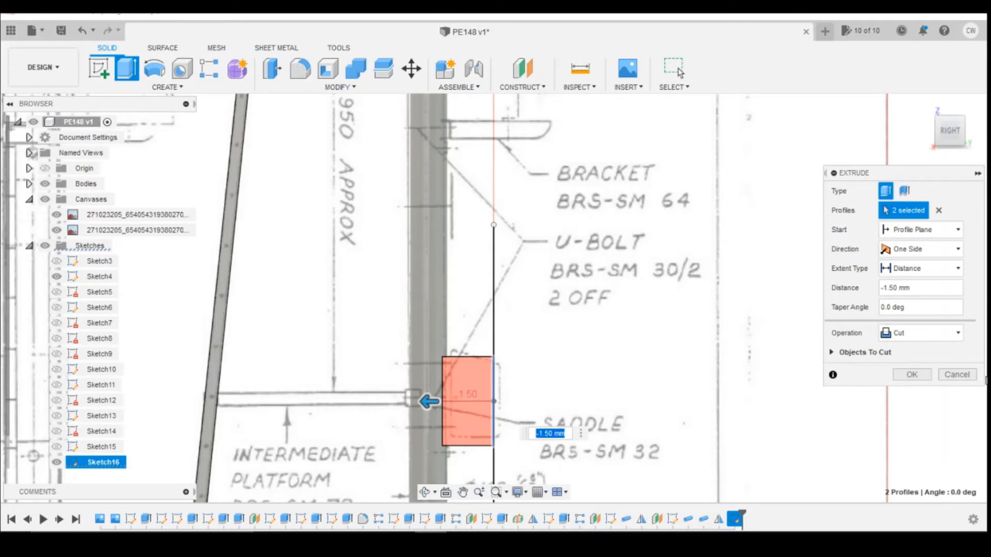
left_click(924, 333)
left_click(908, 341)
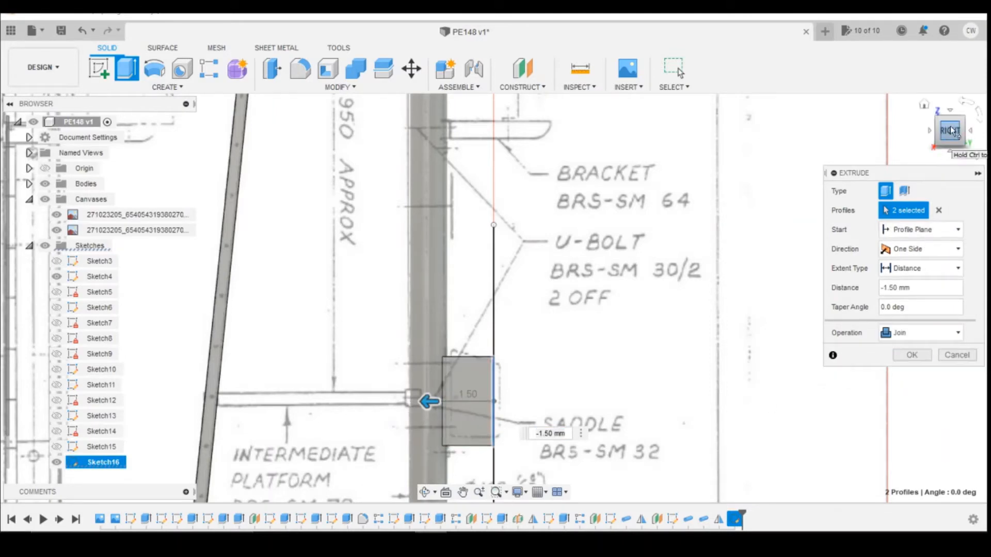
left_click(912, 355)
Create a construction plane offset -1.3 mm from the base block's end face.
scroll(554, 396, "down", 3)
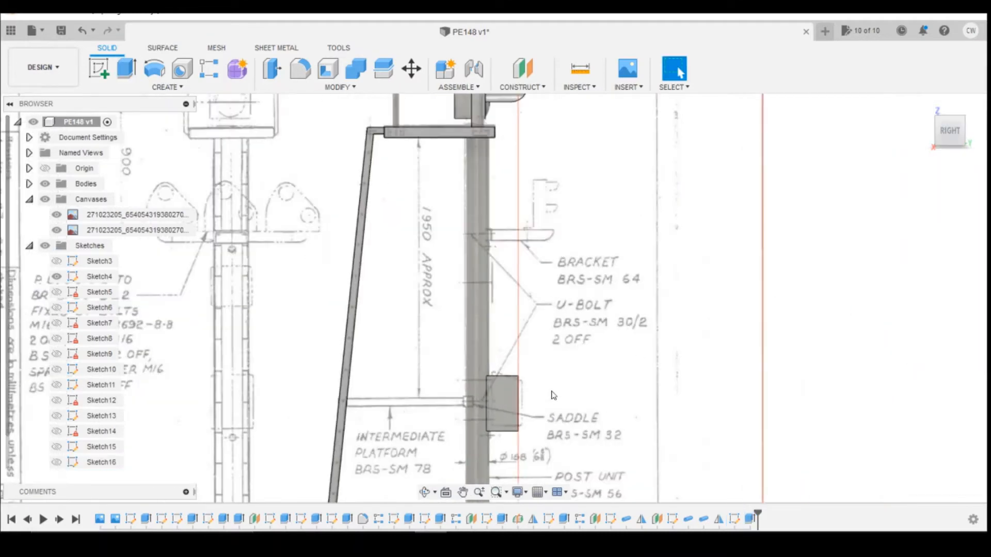
scroll(639, 258, "down", 3)
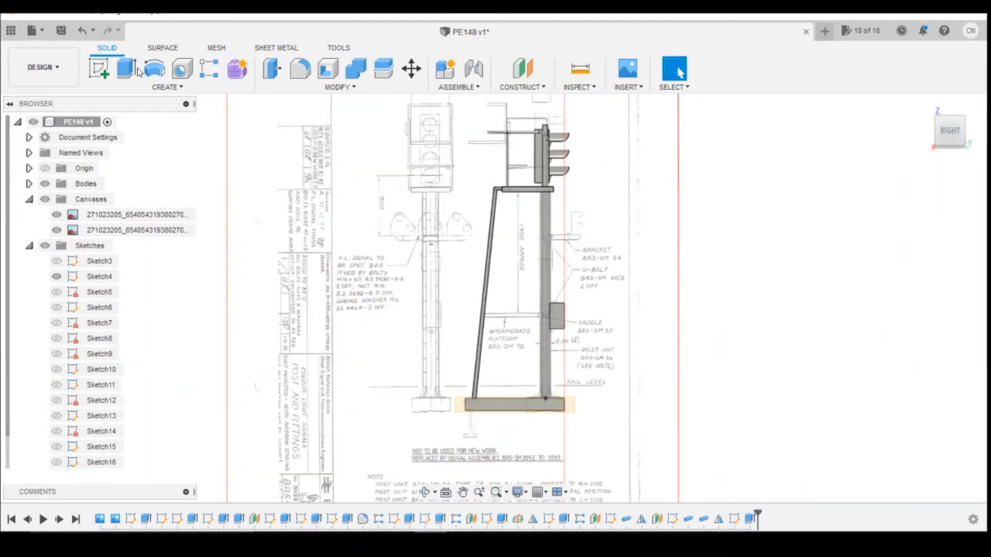
left_click(523, 68)
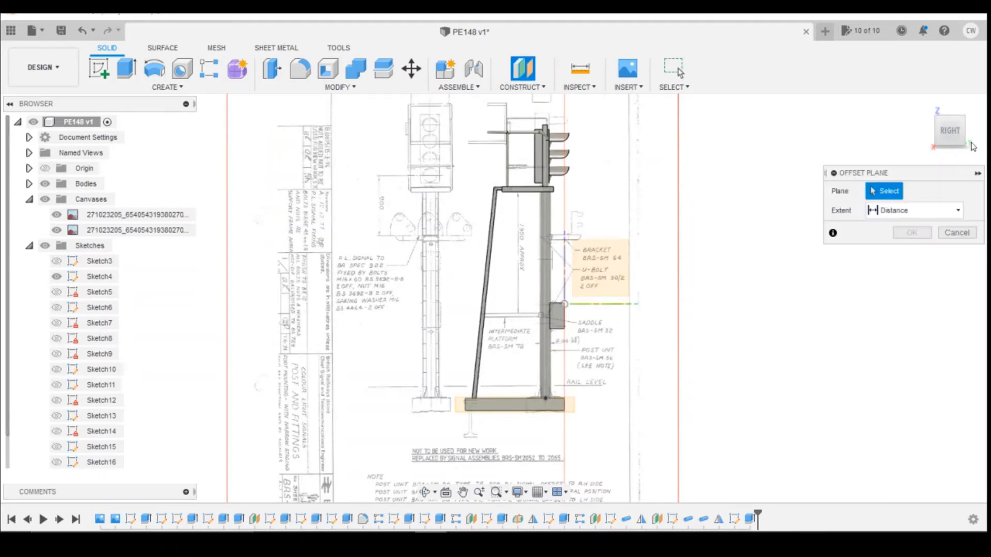
left_click_drag(960, 135, 931, 146)
scroll(546, 408, "up", 4)
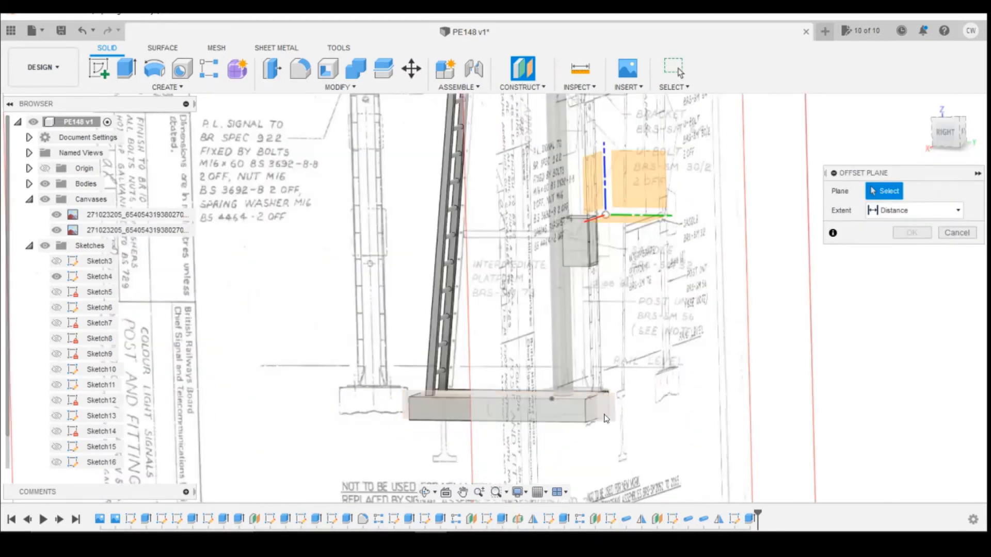
left_click(595, 410)
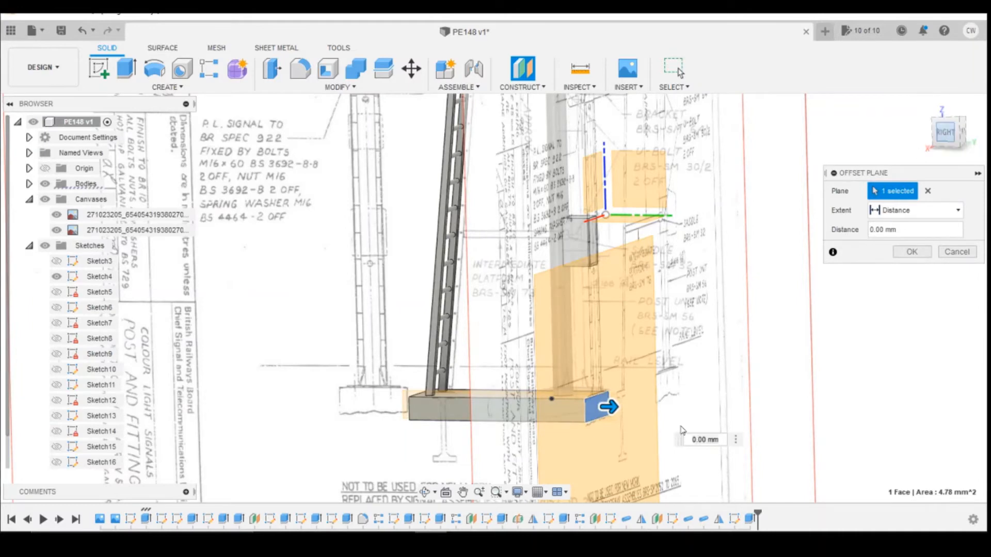
mouse_move(605, 407)
left_mouse_down()
mouse_move(578, 410)
mouse_move(597, 409)
left_mouse_up()
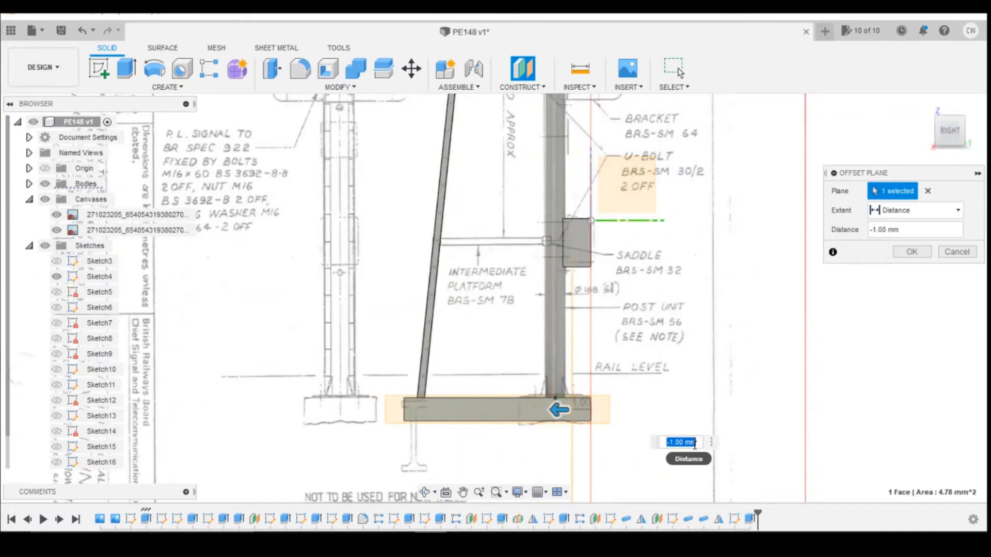
type("-1.3")
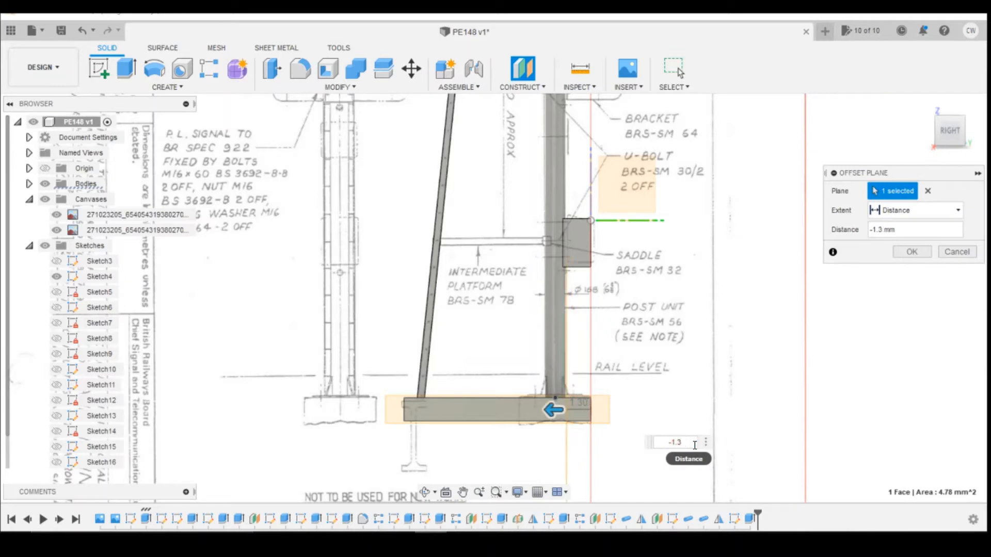
key("Return")
Start a sketch on the new offset plane and project the base block's end face into it.
left_click(98, 69)
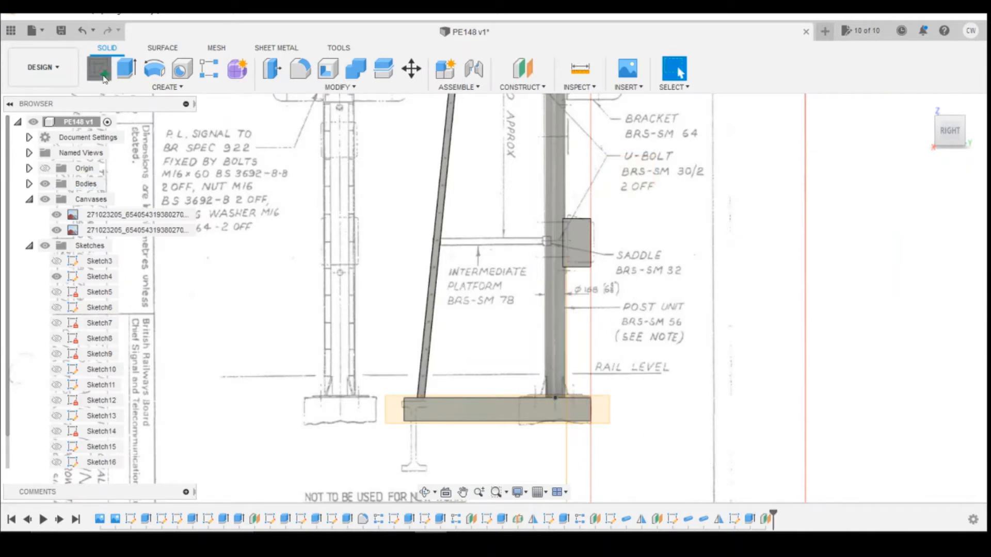
left_click(570, 467)
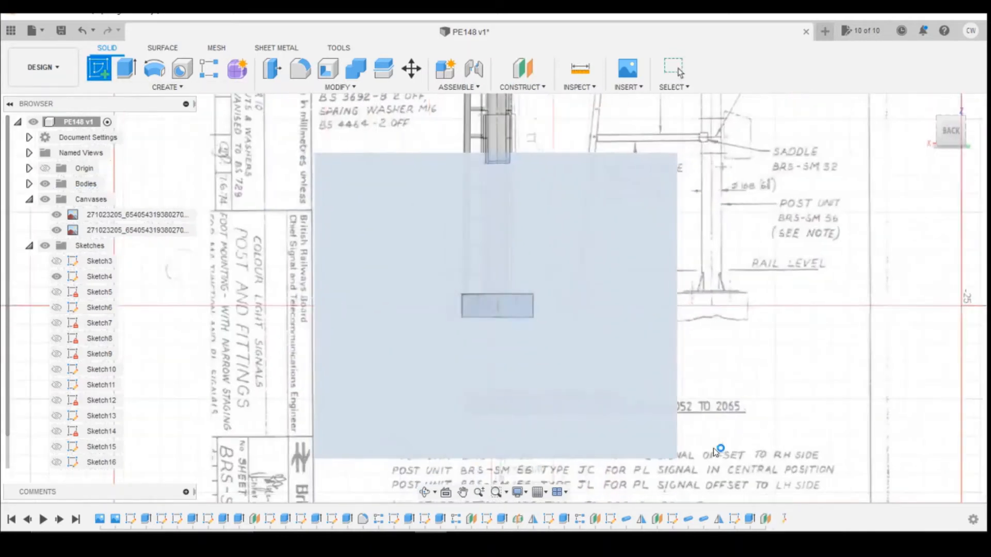
scroll(620, 155, "down", 4)
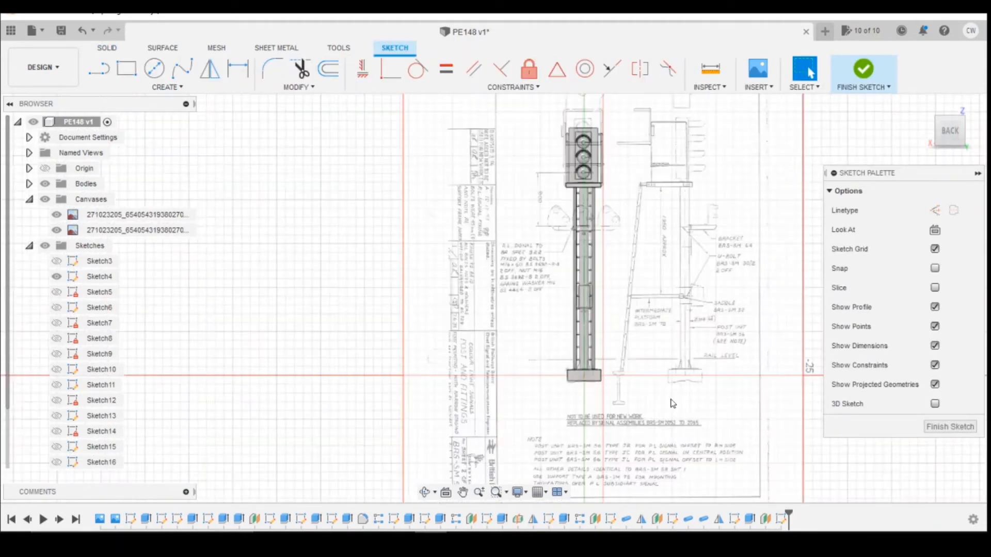
scroll(541, 251, "up", 6)
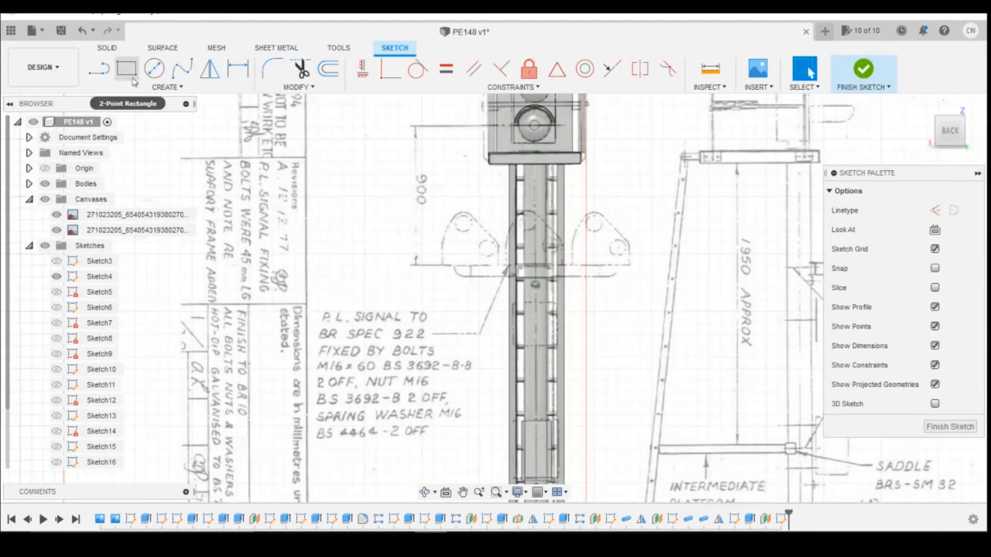
key("p")
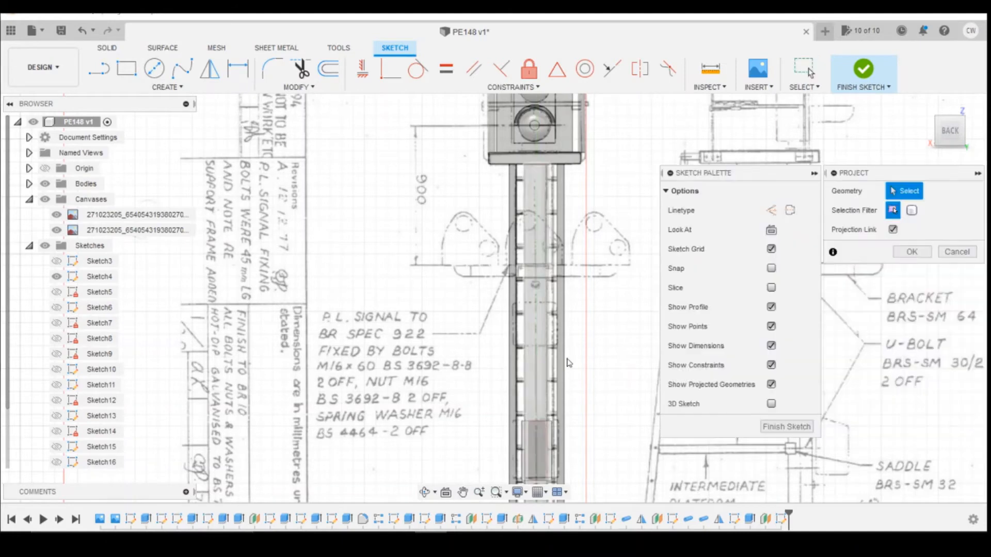
scroll(568, 284, "down", 3)
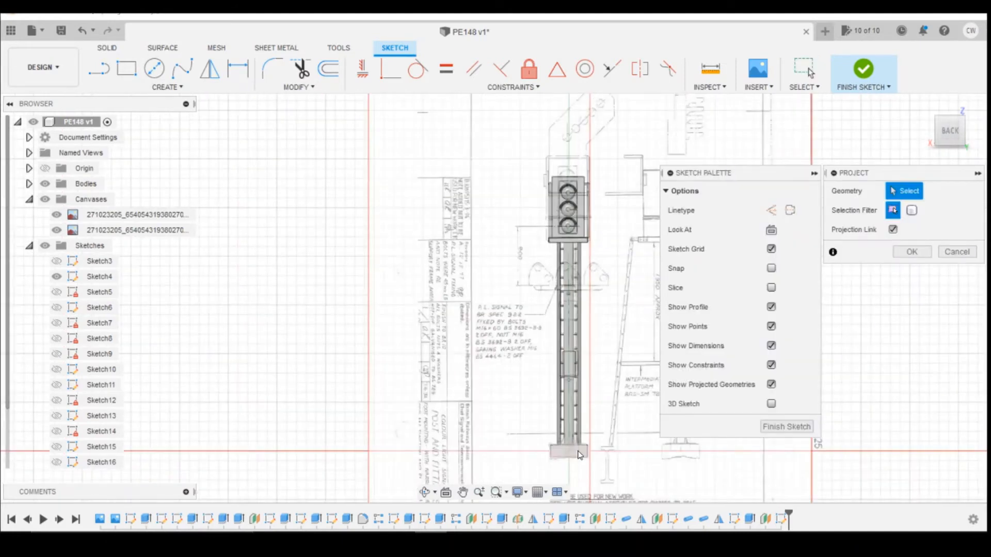
left_click(578, 453)
left_click(912, 252)
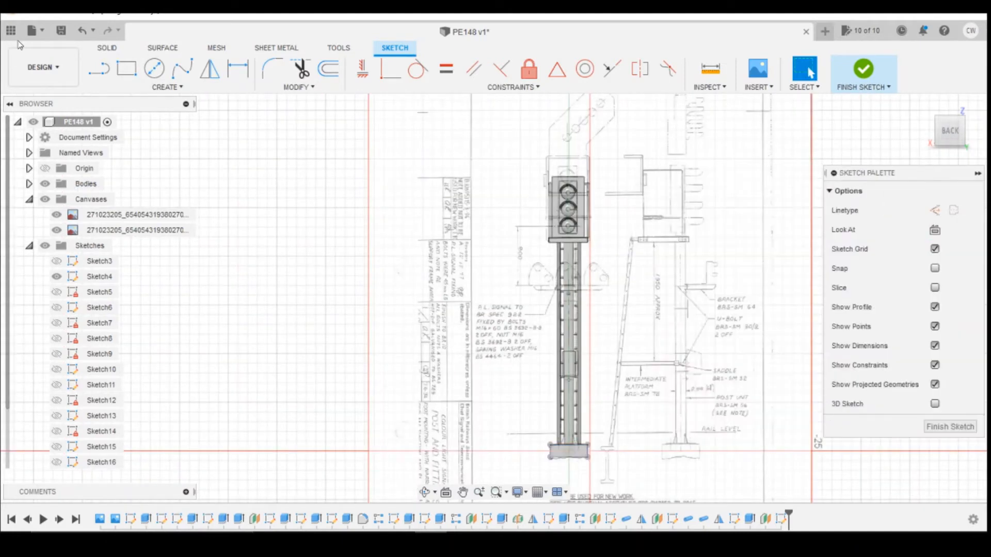
Draw a vertical line about 15.4 mm long up the post from the midpoint of the base block's upper edge.
left_click(100, 69)
scroll(573, 443, "up", 6)
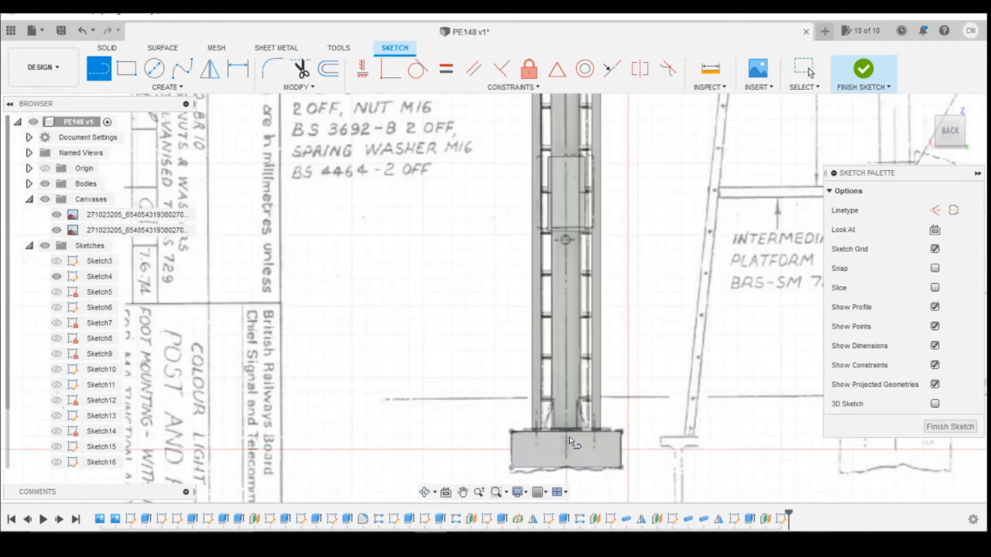
left_click(570, 438)
scroll(568, 309, "down", 2)
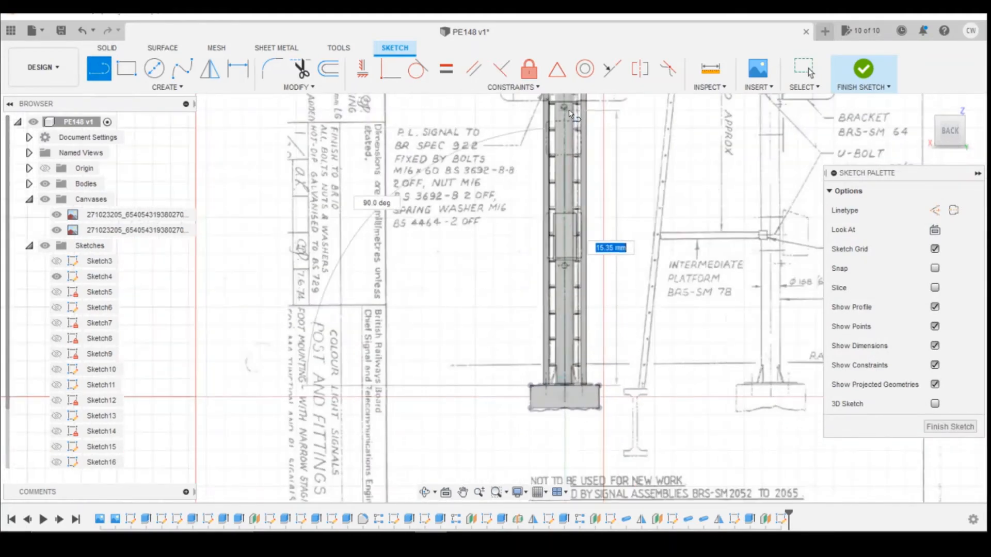
left_click(565, 108)
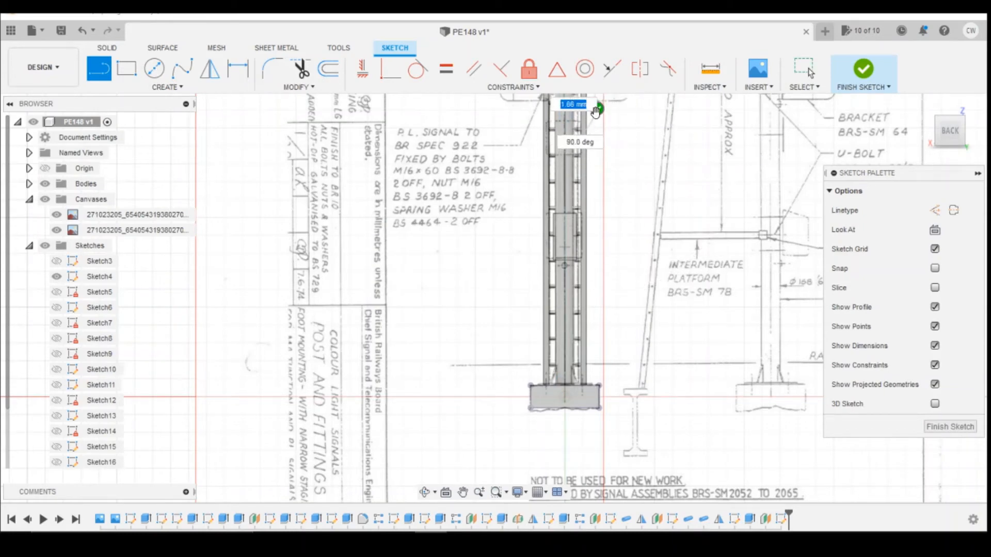
Draw a 2 mm by 2 mm center rectangle on the vertical line at the upper dashed box outline in the drawing.
left_click(183, 76)
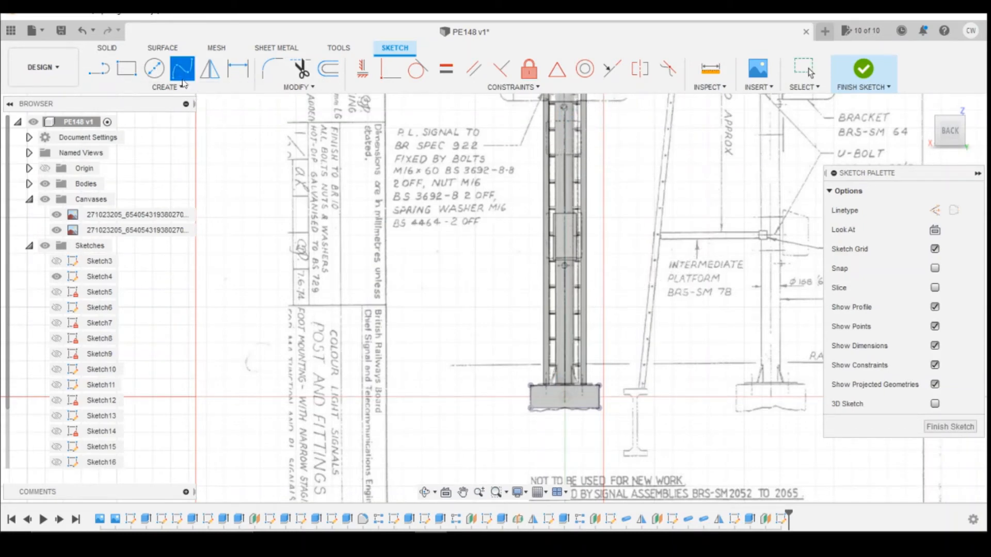
left_click(183, 85)
mouse_move(181, 116)
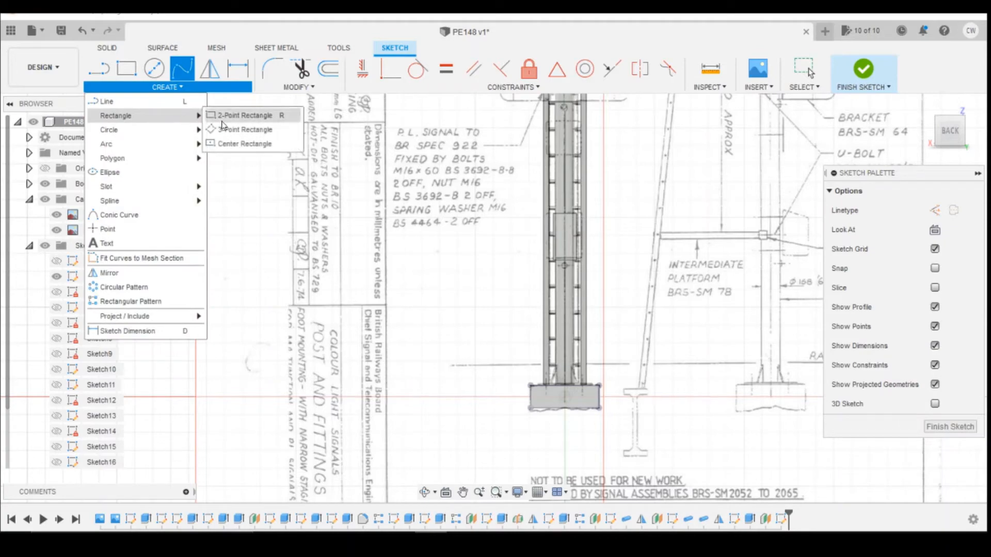
left_click(243, 143)
scroll(623, 191, "up", 5)
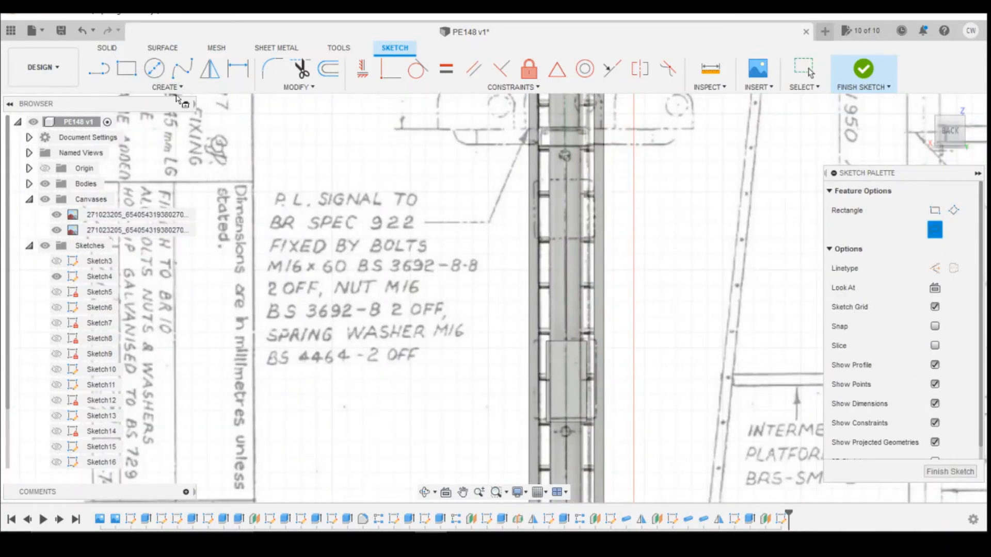
scroll(570, 209, "up", 2)
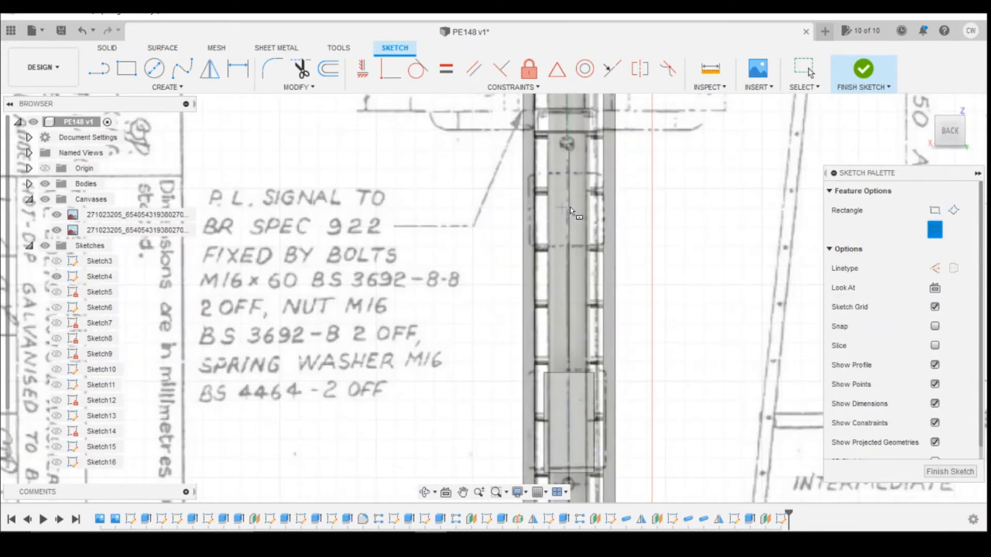
left_click(532, 175)
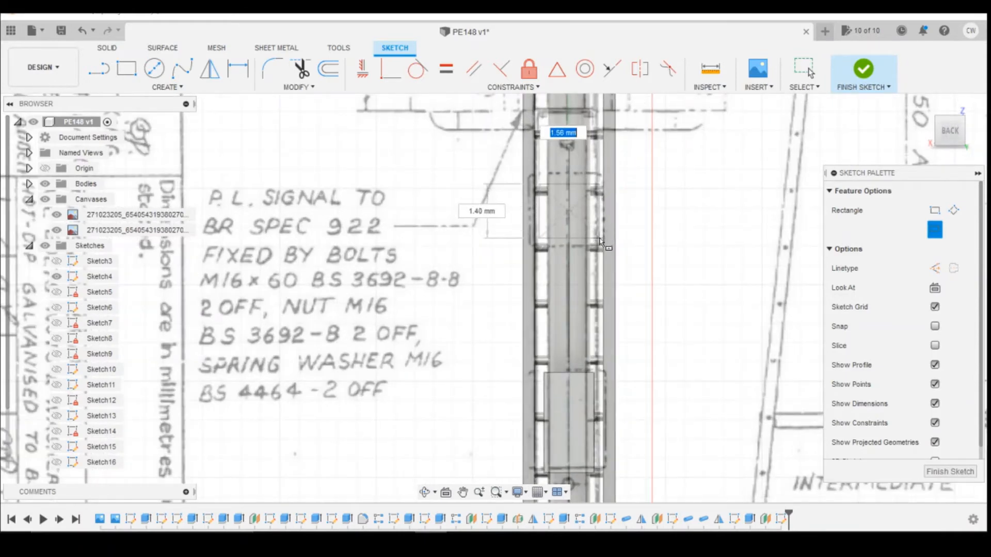
type("2")
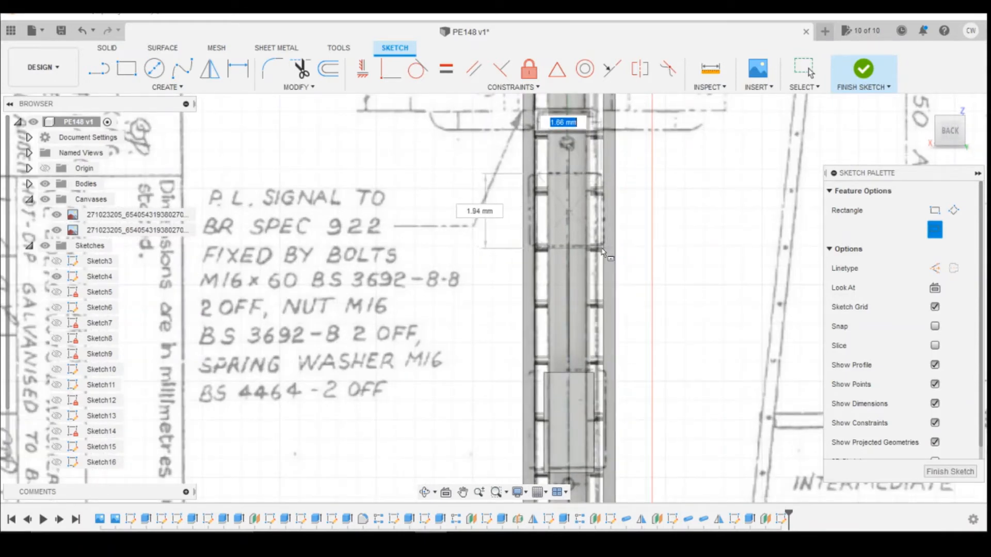
key("Tab")
type("2")
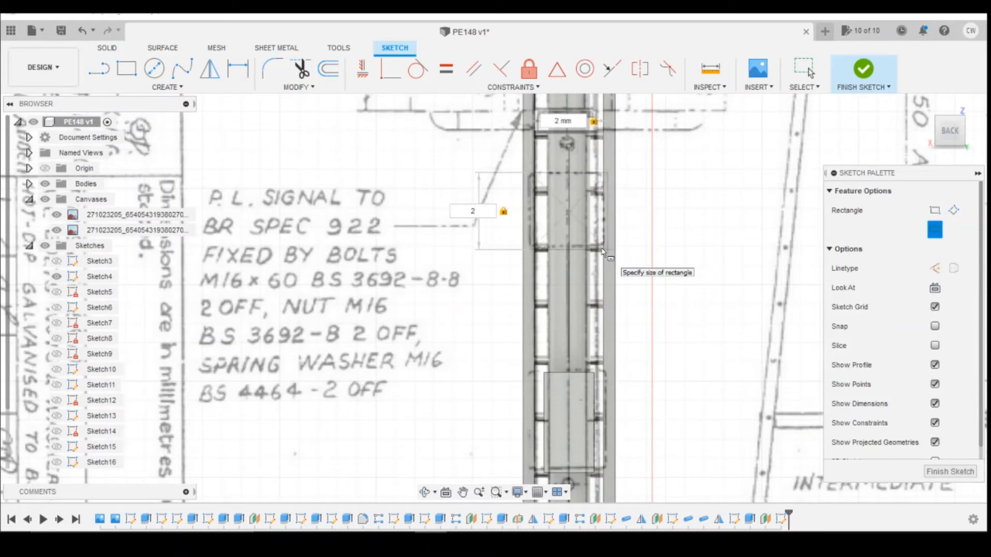
key("Return")
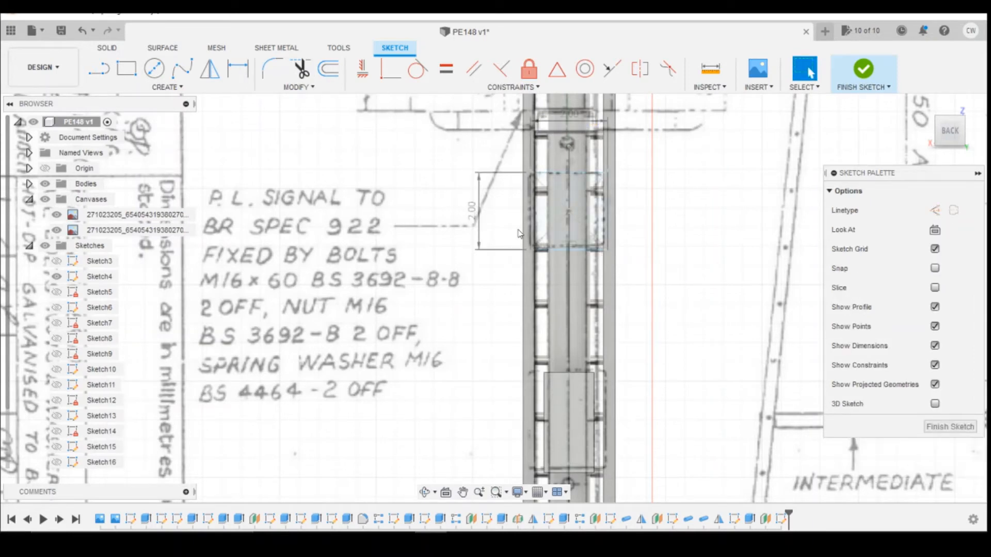
Dimension the square's centre point 13.8 mm above the base block's upper edge.
key("d")
scroll(571, 212, "down", 5)
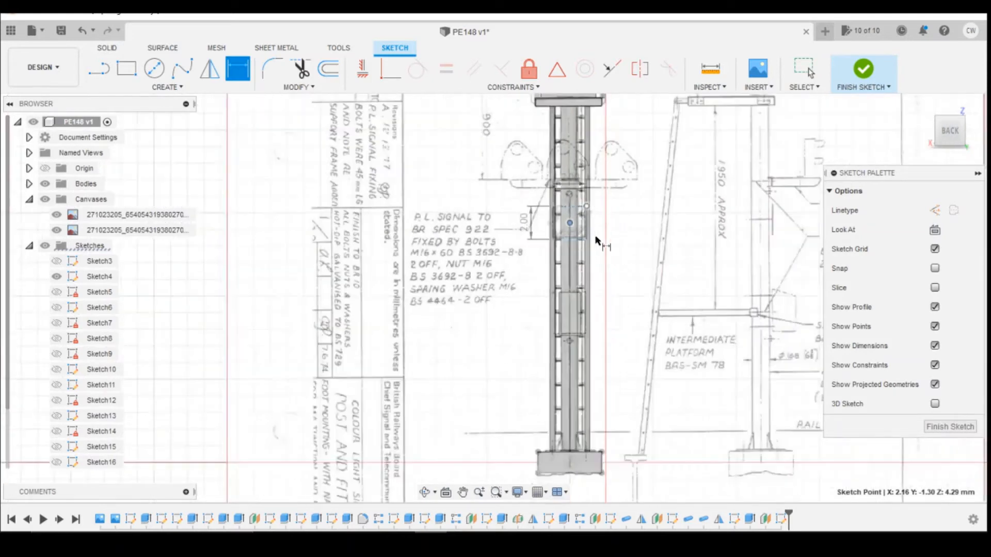
left_click(571, 452)
left_click(659, 407)
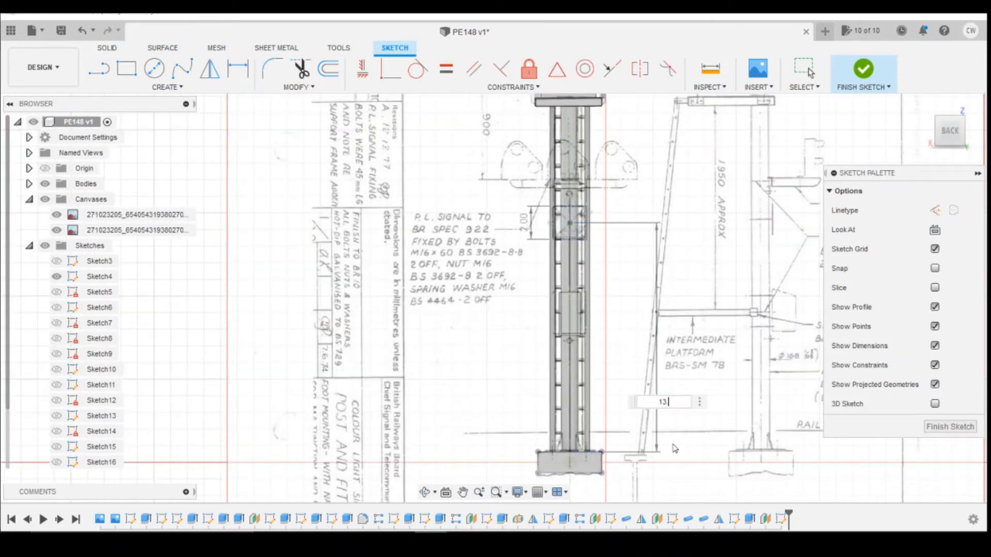
type("13.8")
key("Return")
scroll(626, 327, "up", 5)
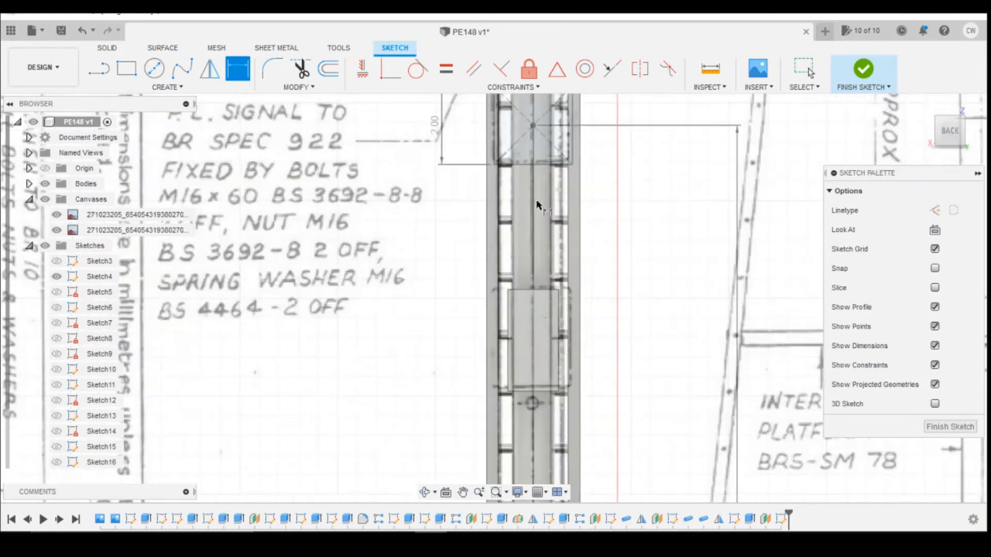
key("Escape")
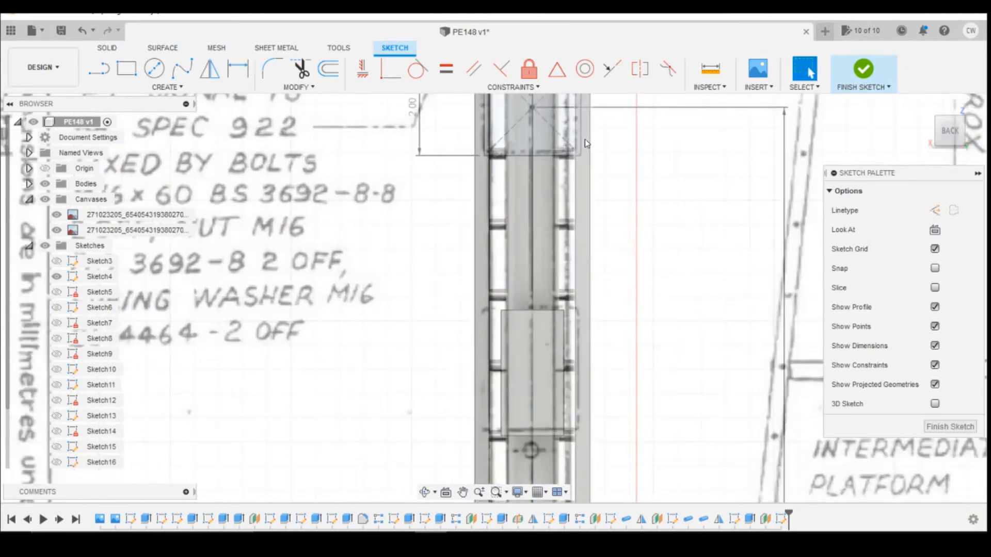
Extrude both halves of the upper square profile by -0.2 mm towards the post with the Join operation.
right_click(508, 116)
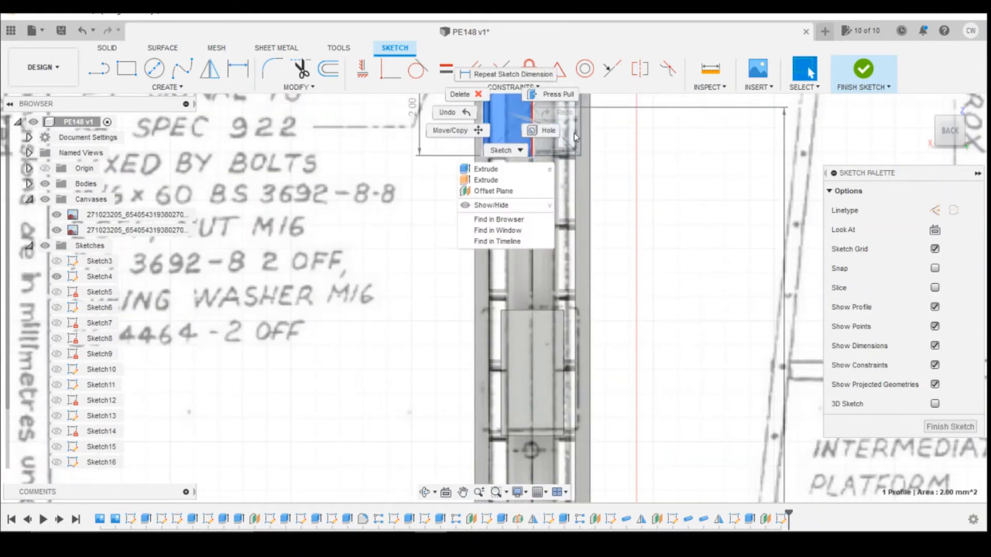
left_click(628, 183)
left_click(568, 123, "ctrl")
right_click(568, 122)
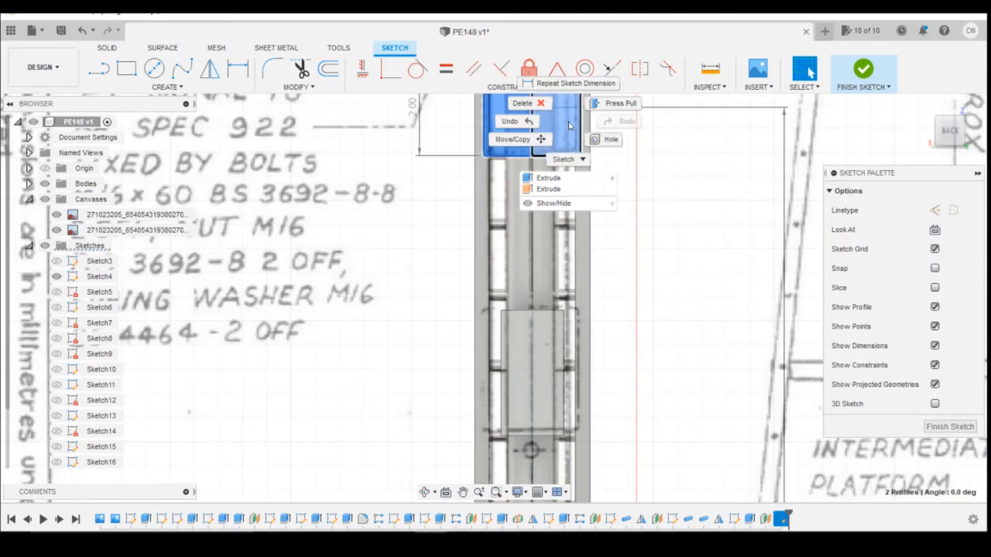
left_click(570, 188)
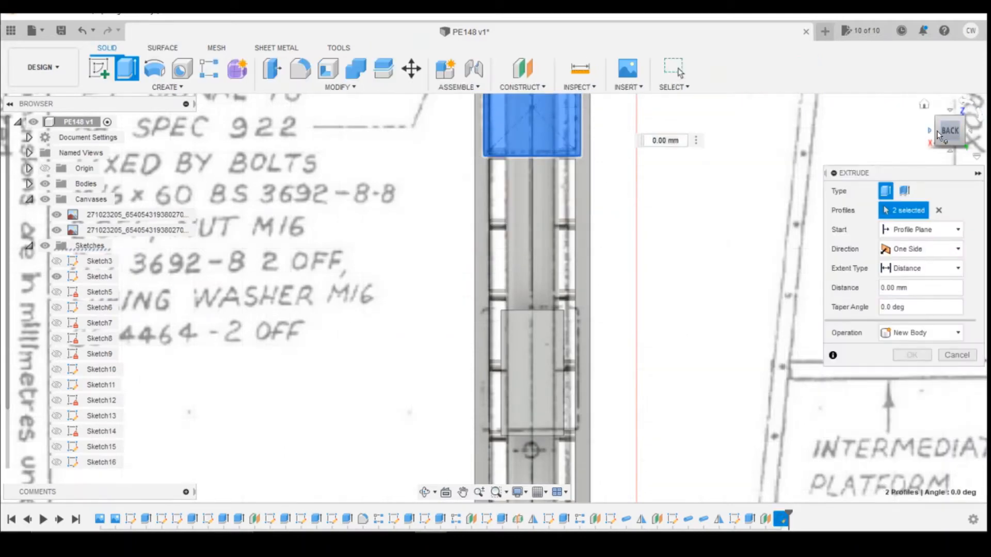
left_click_drag(937, 131, 843, 151)
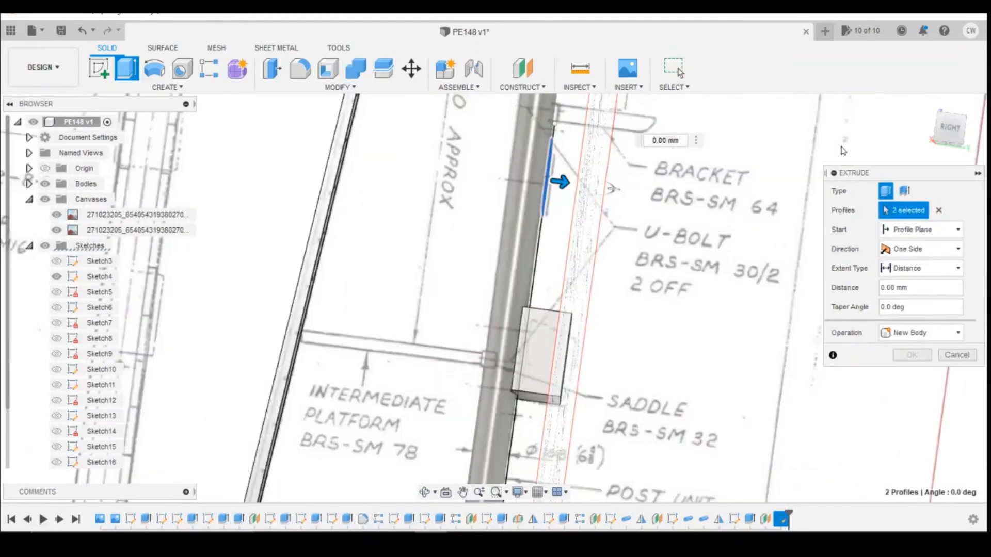
left_click(961, 129)
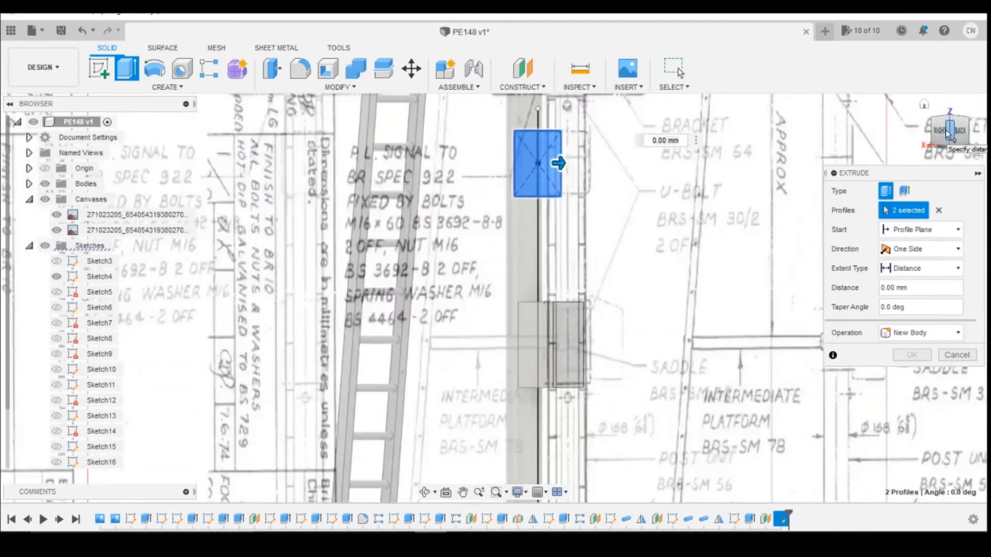
mouse_move(542, 163)
left_mouse_down()
mouse_move(509, 162)
mouse_move(531, 163)
left_mouse_up()
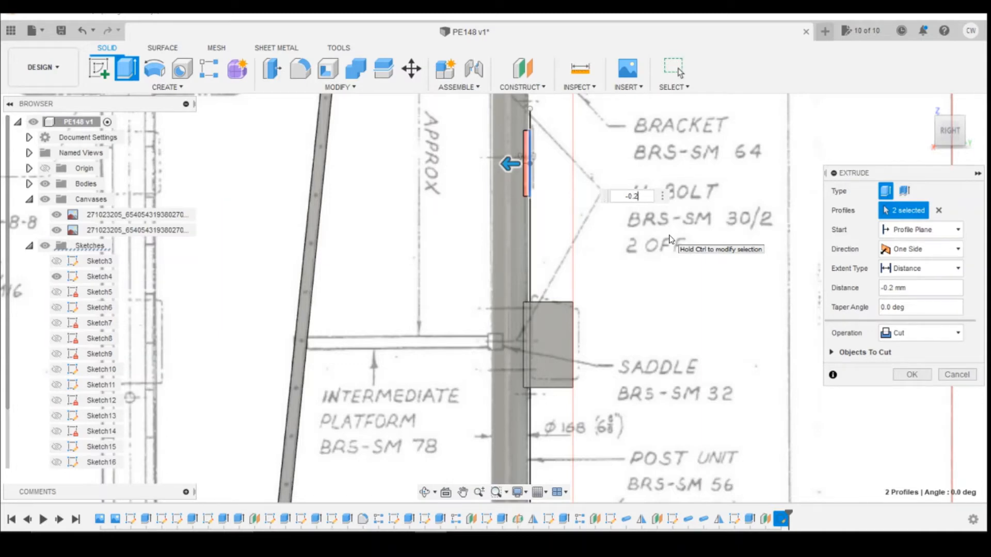
left_click(924, 333)
left_click(901, 350)
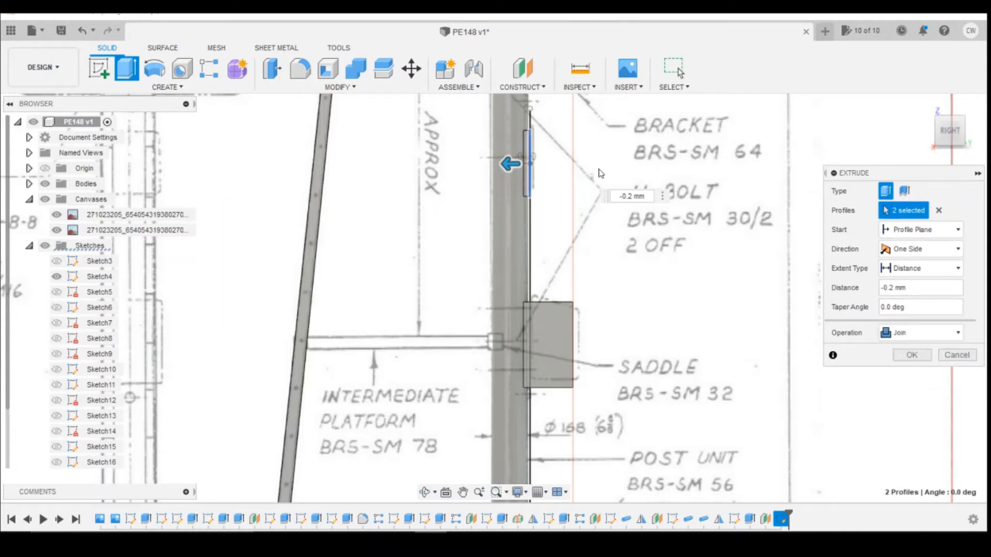
left_click(912, 355)
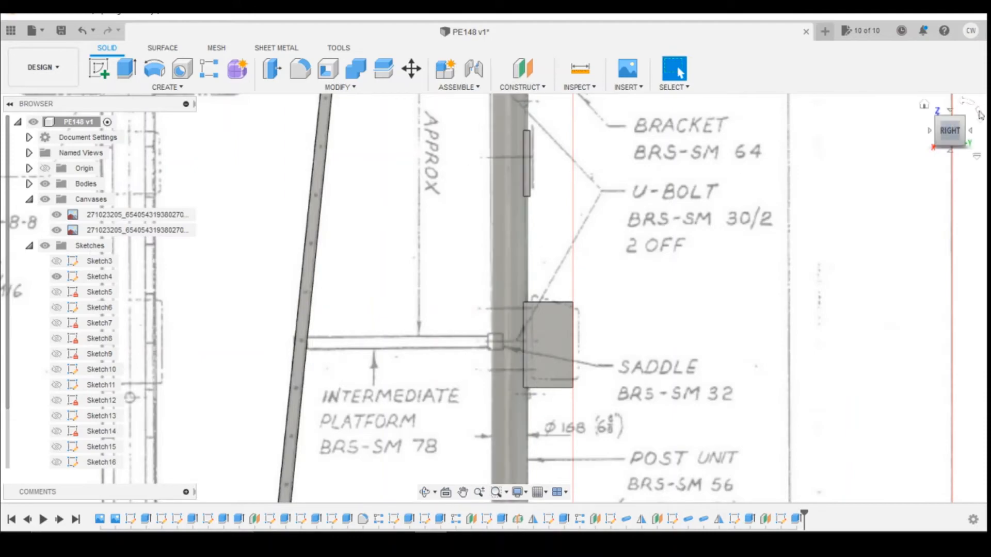
Hide both scanned drawing canvases so only the signal model is displayed.
left_click_drag(957, 133, 933, 137)
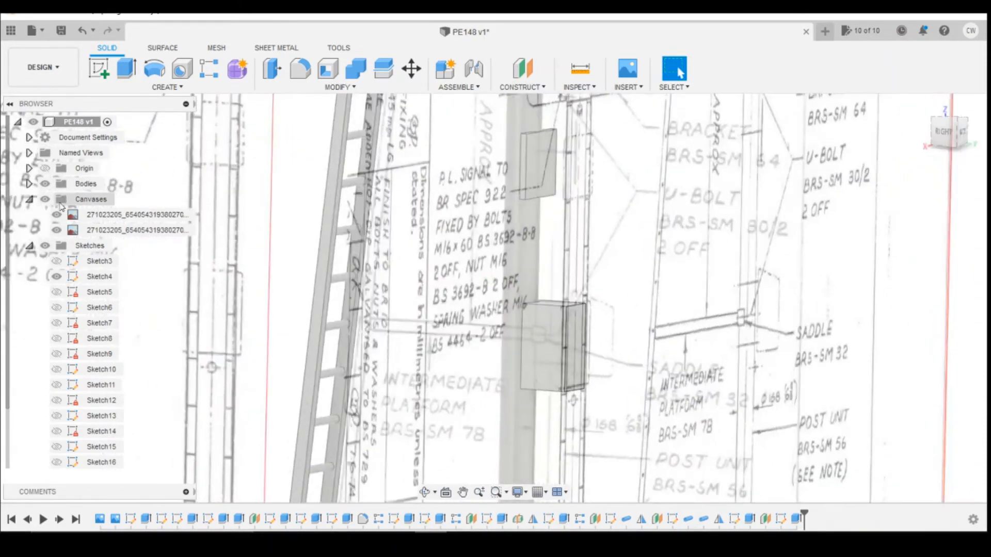
left_click(57, 215)
left_click(56, 230)
scroll(597, 159, "down", 5)
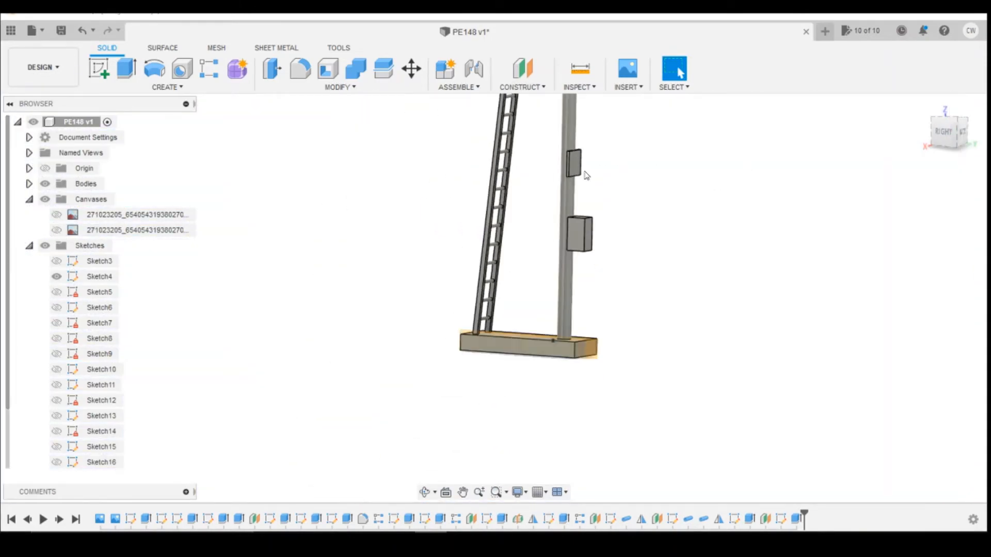
scroll(817, 194, "down", 2)
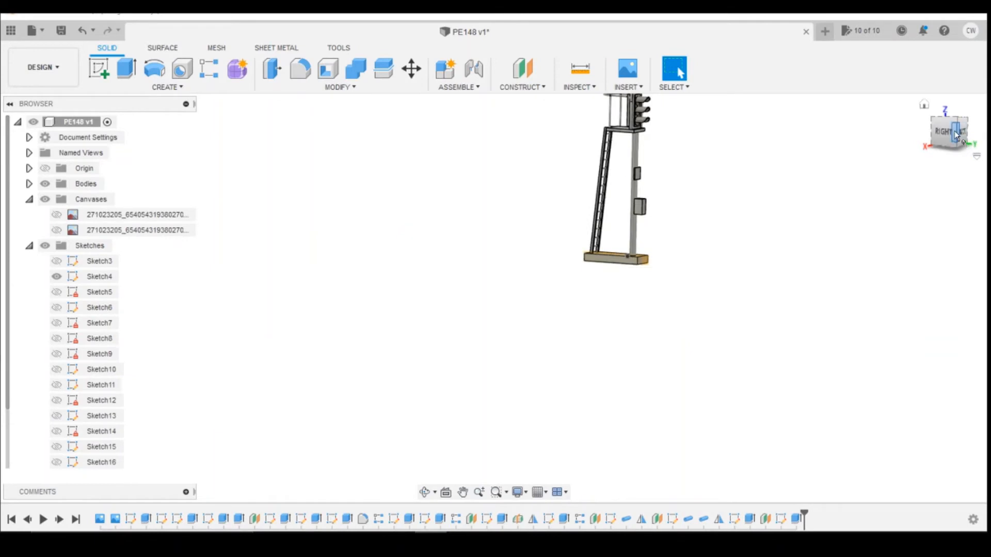
Compare the whole signal model with the K-289 TWY 4-3-90 reference photo, checking the head, platform, ladder and post boxes.
left_click_drag(956, 135, 940, 137)
middle_click_drag(449, 449, 461, 450, "shift")
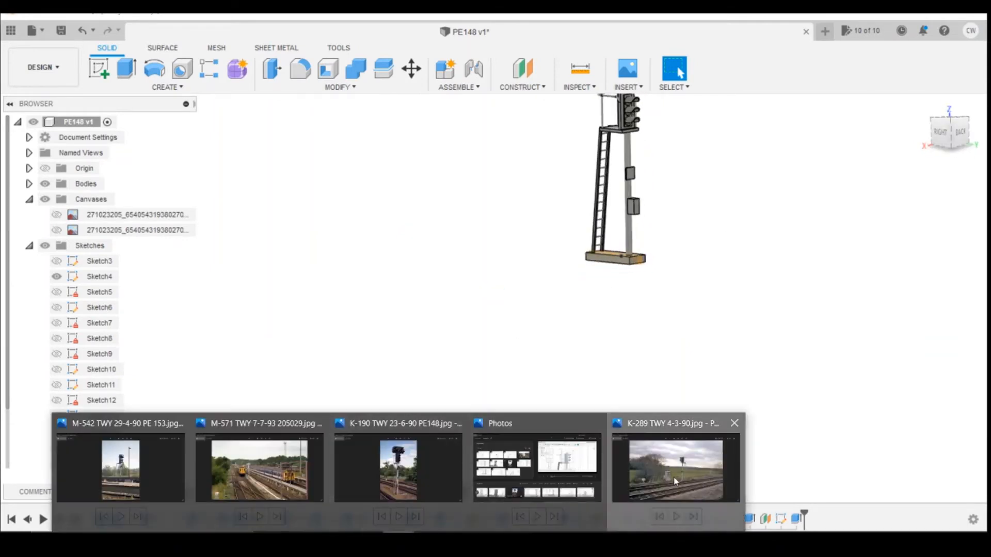
left_click(677, 475)
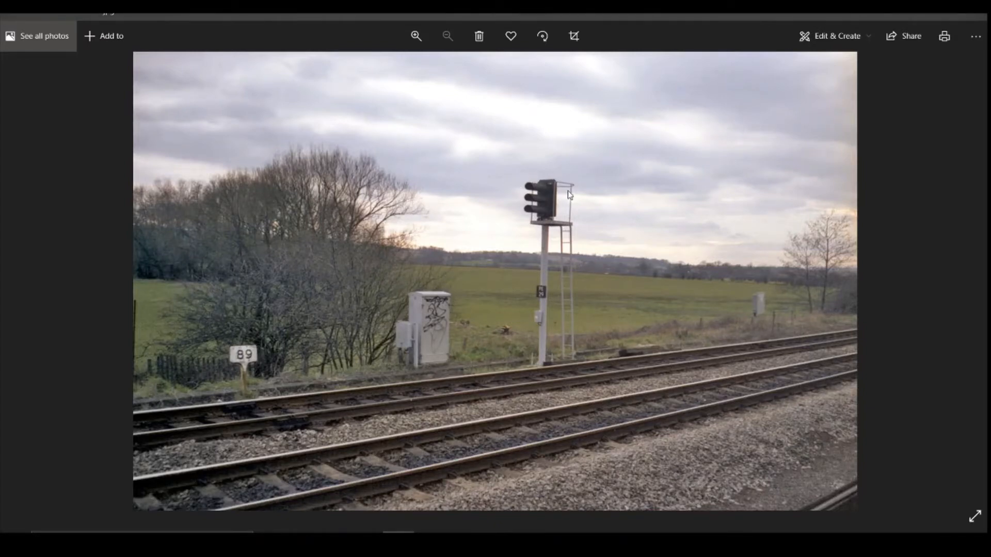
left_click(428, 544)
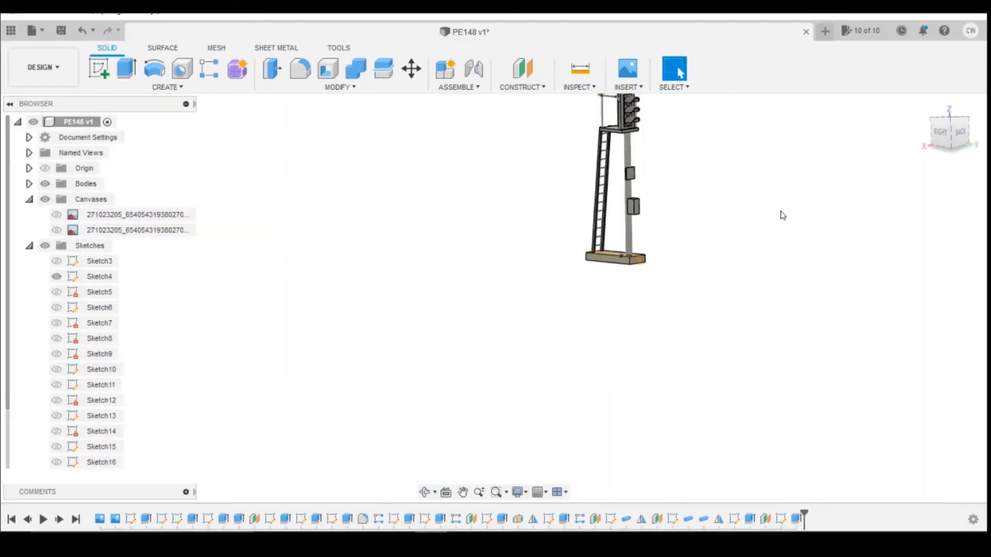
scroll(790, 274, "down", 3)
scroll(699, 173, "up", 5)
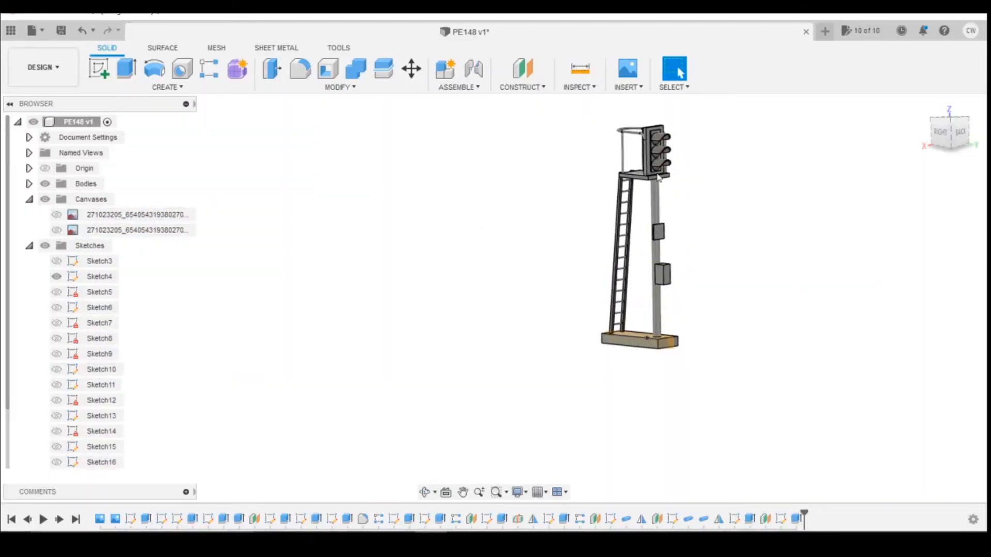
left_click(946, 138)
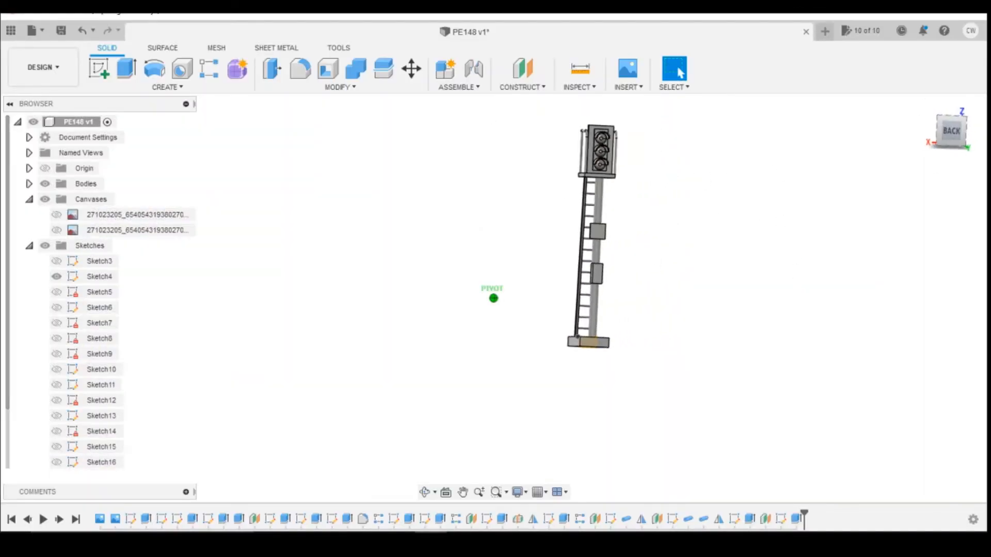
middle_click_drag(557, 324, 403, 328, "shift")
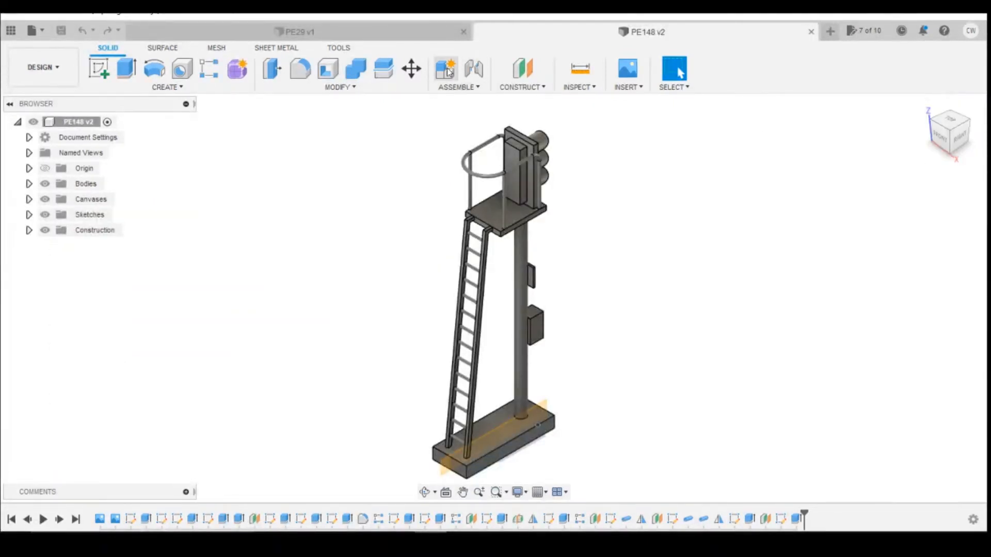
Examine the K-190 TWY 23-6-90 PE148 reference photo and review the PE29 v1 and PE148 v2 designs.
left_click(32, 30)
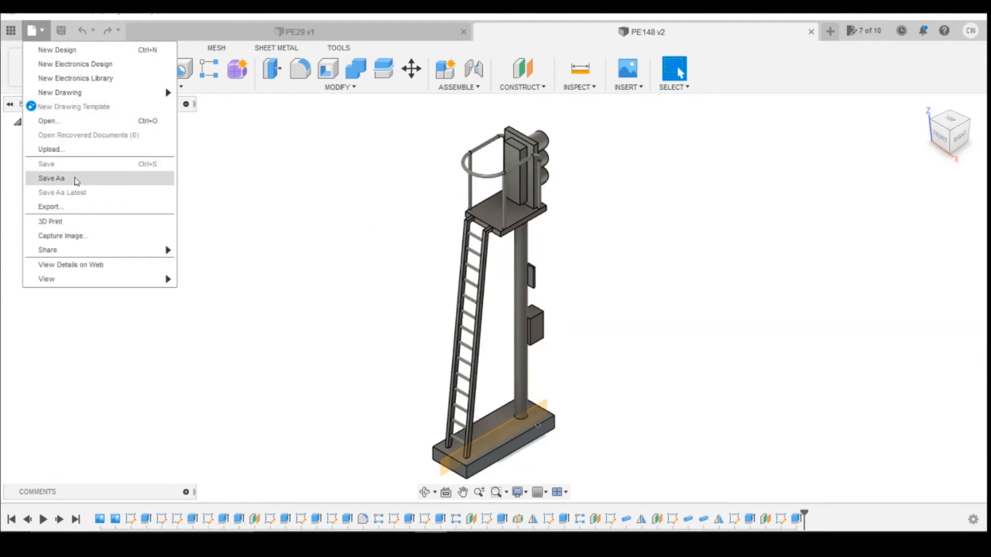
left_click(659, 25)
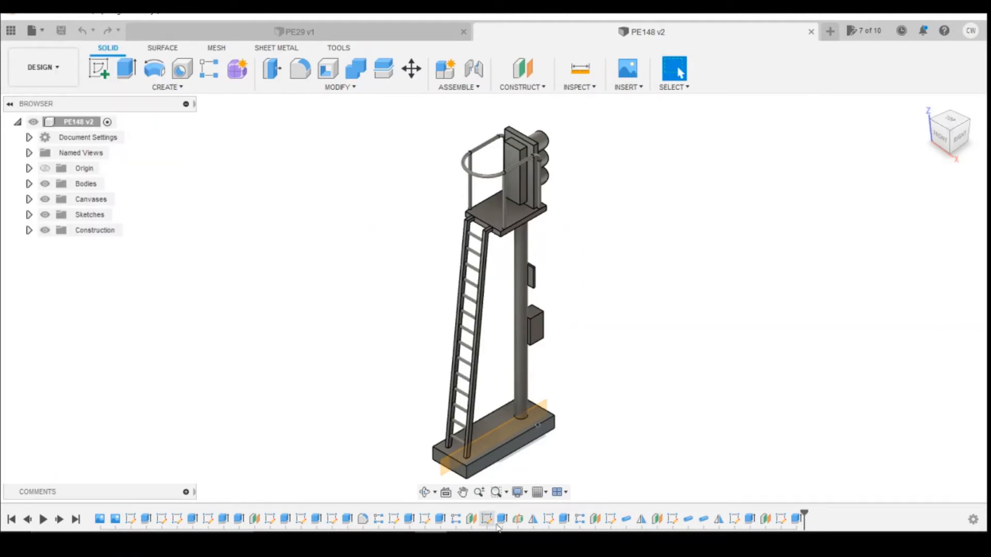
mouse_move(399, 543)
left_click(425, 479)
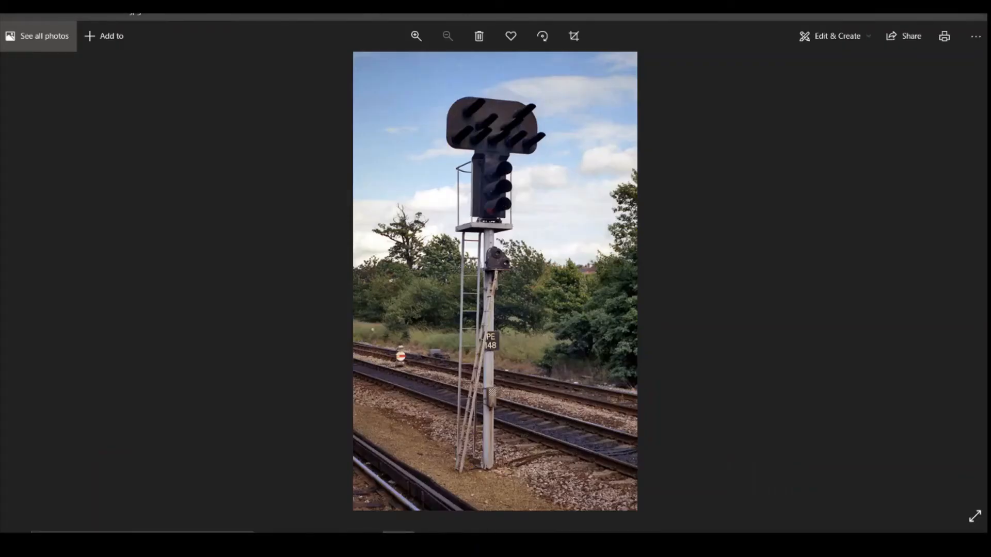
left_click(431, 542)
left_click(350, 33)
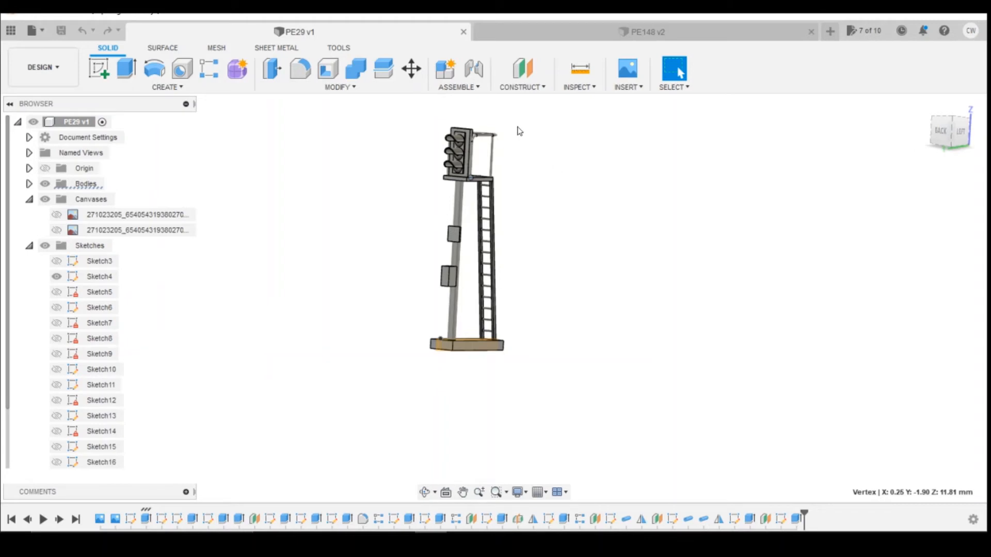
left_click(593, 32)
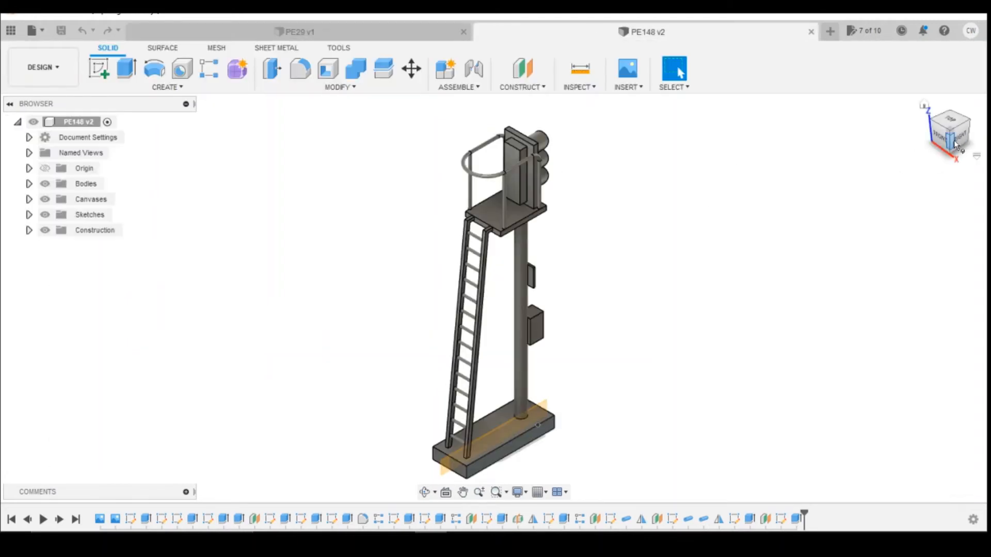
mouse_move(955, 137)
left_mouse_down()
mouse_move(904, 111)
mouse_move(960, 145)
left_mouse_up()
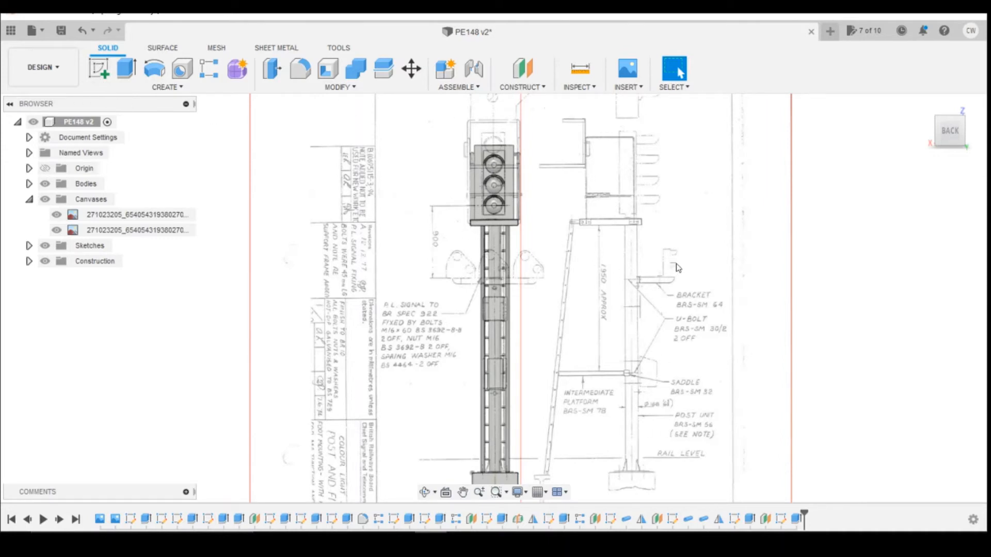
Create a construction plane offset 1.5 mm outward from the base block's end face on the post side.
left_click(530, 77)
left_click_drag(978, 132, 985, 133)
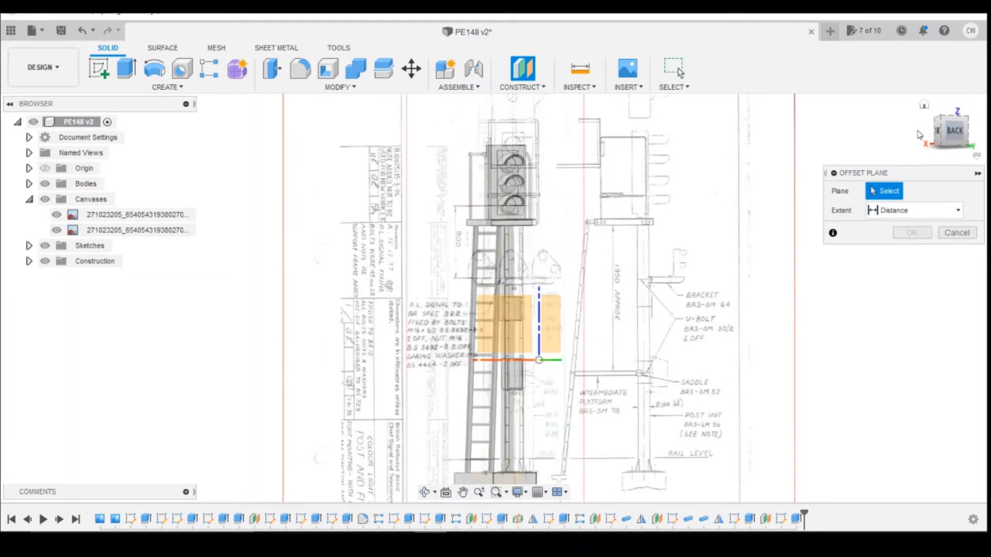
left_click(937, 130)
scroll(613, 159, "down", 3)
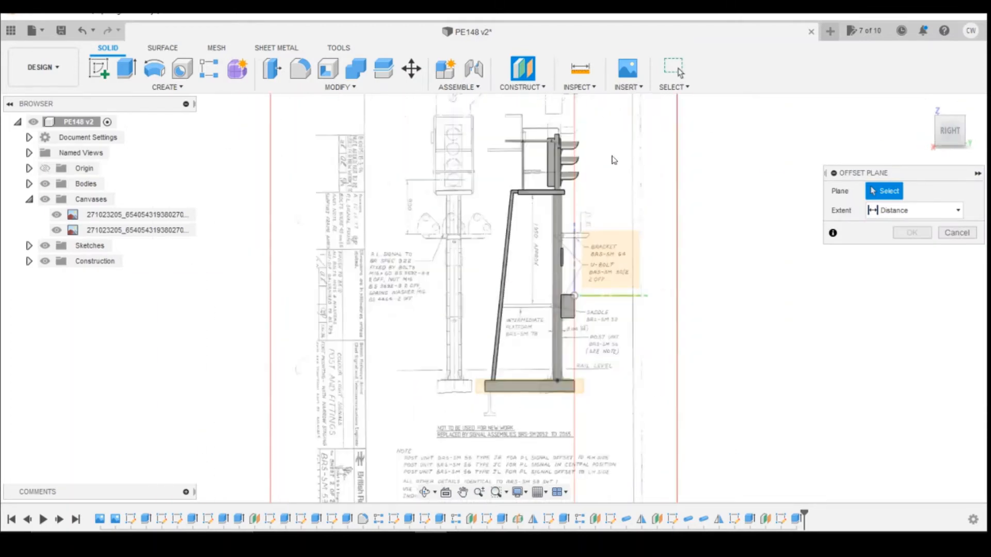
scroll(613, 159, "up", 3)
left_click_drag(953, 143, 848, 174)
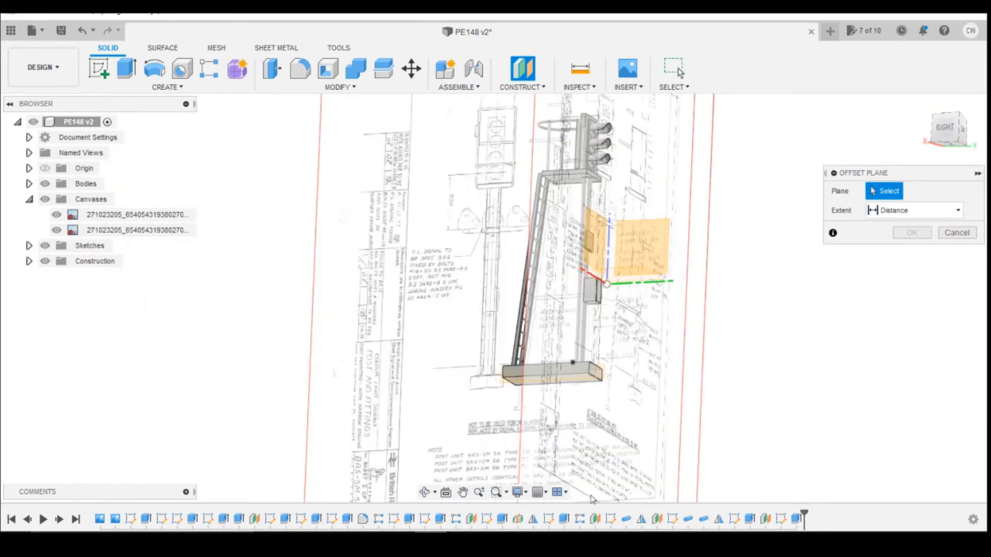
left_click(594, 372)
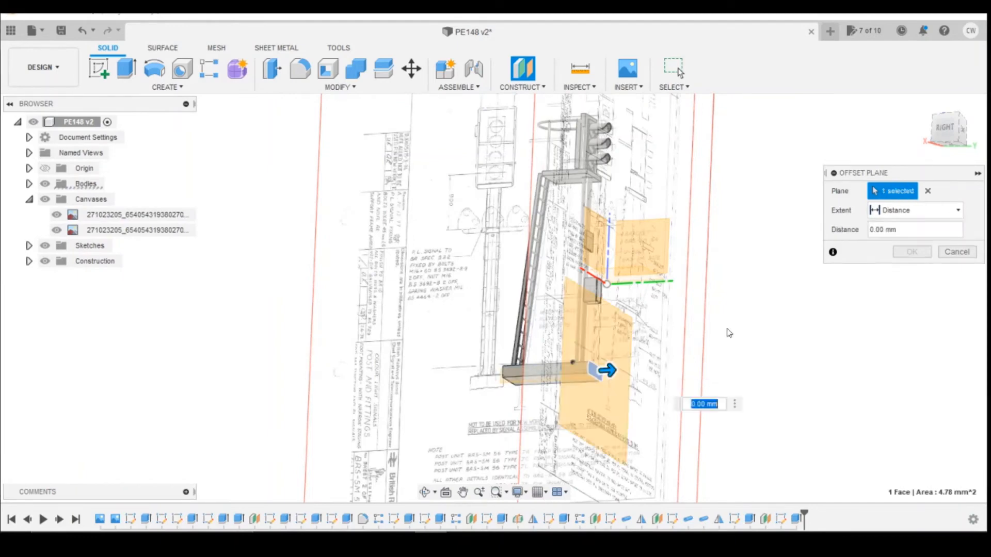
left_click(945, 127)
scroll(585, 310, "up", 3)
scroll(614, 298, "up", 2)
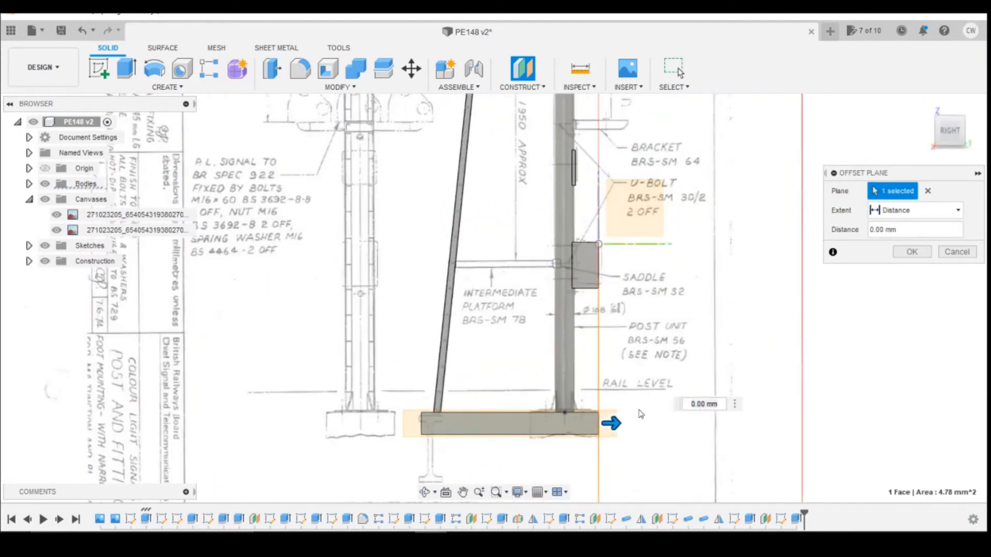
mouse_move(612, 422)
left_mouse_down()
mouse_move(643, 422)
mouse_move(628, 422)
left_mouse_up()
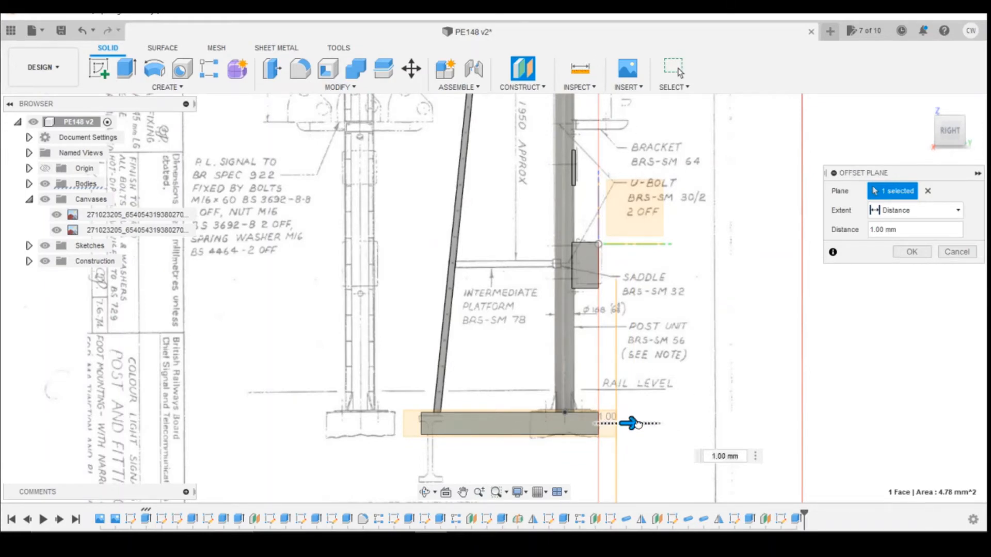
left_click(738, 456)
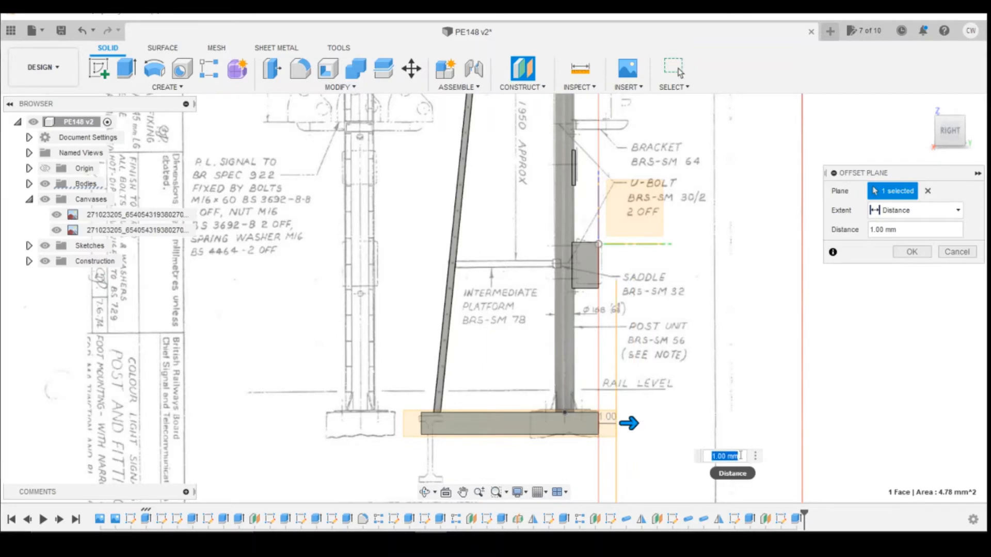
type("1.5")
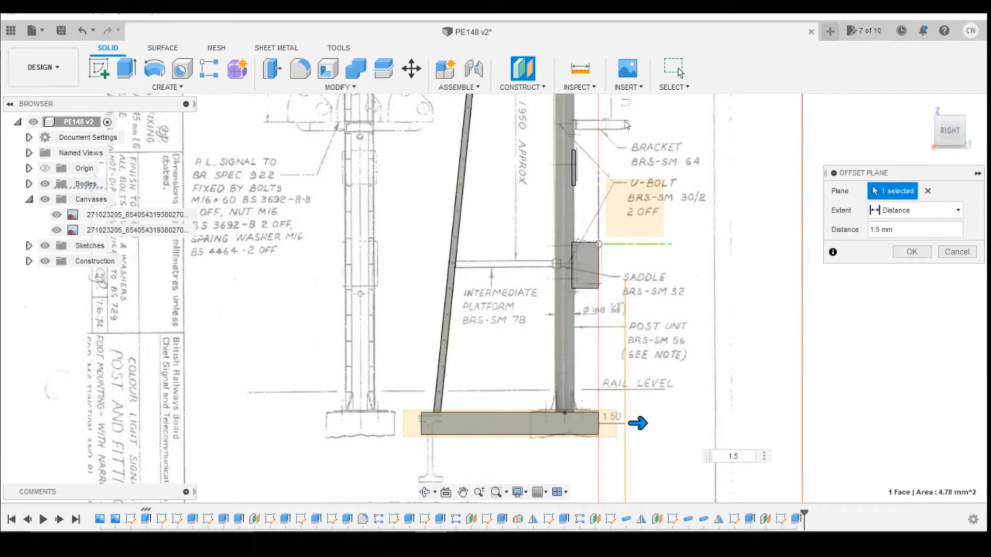
left_click(912, 252)
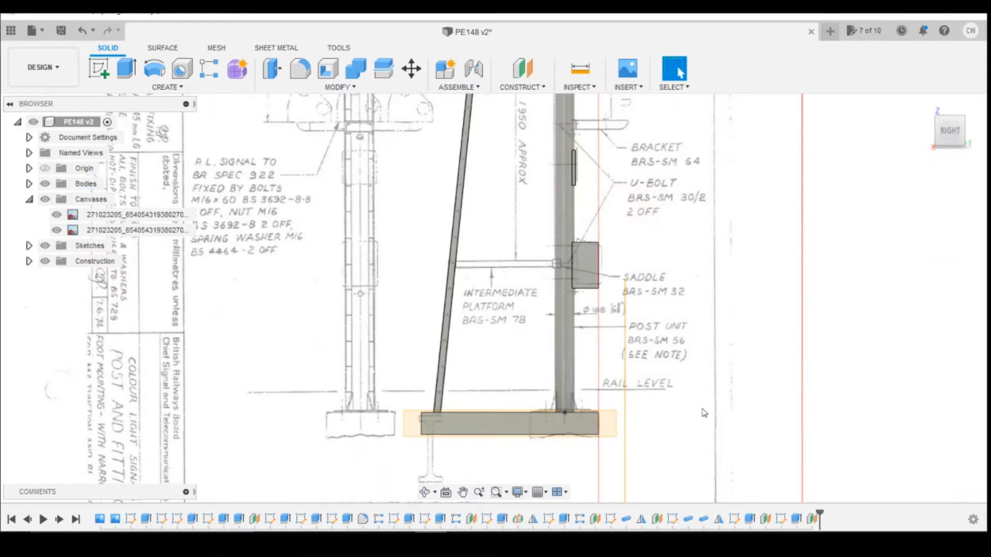
Start a sketch on the new offset plane in front of the post.
mouse_move(937, 127)
left_mouse_down()
mouse_move(928, 127)
mouse_move(950, 126)
mouse_move(923, 123)
mouse_move(931, 126)
left_mouse_up()
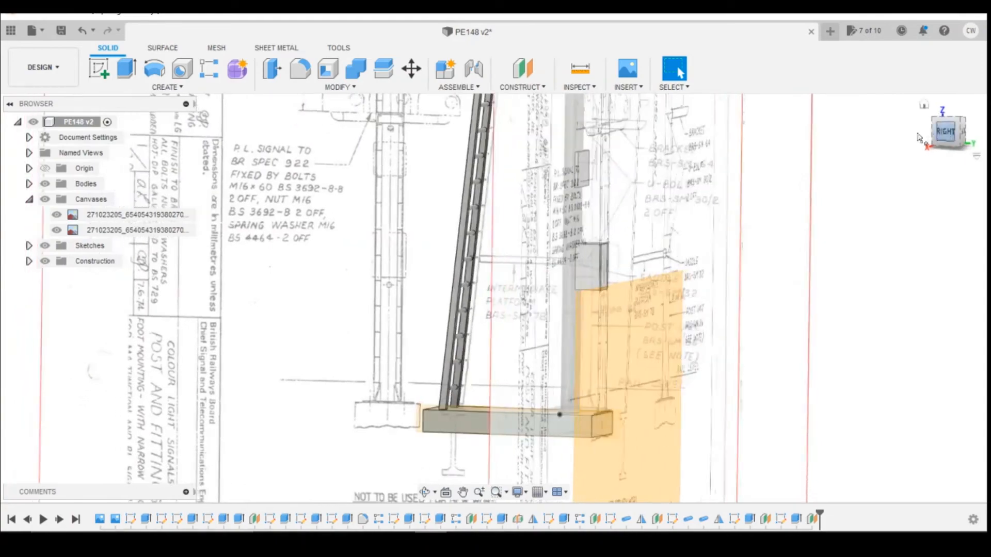
left_click(96, 72)
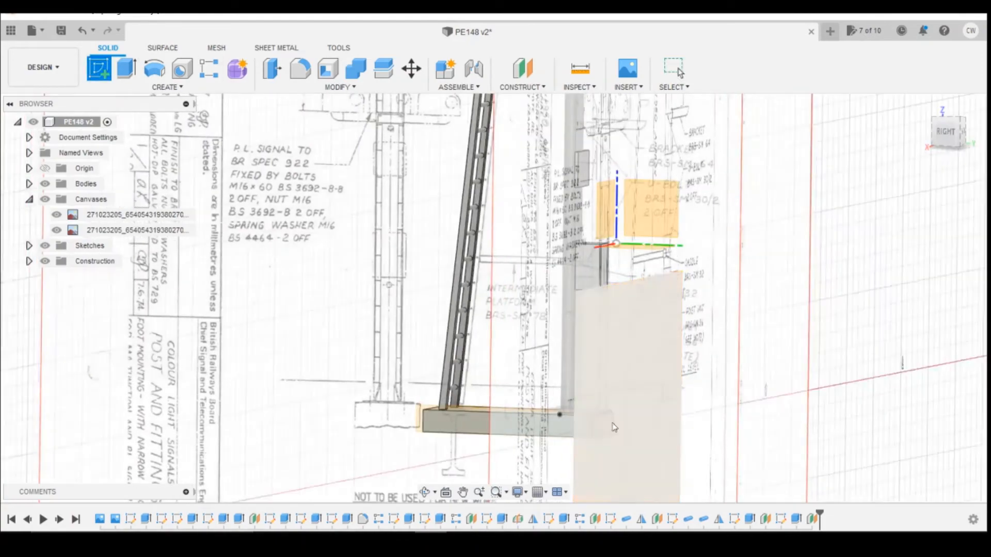
left_click(622, 460)
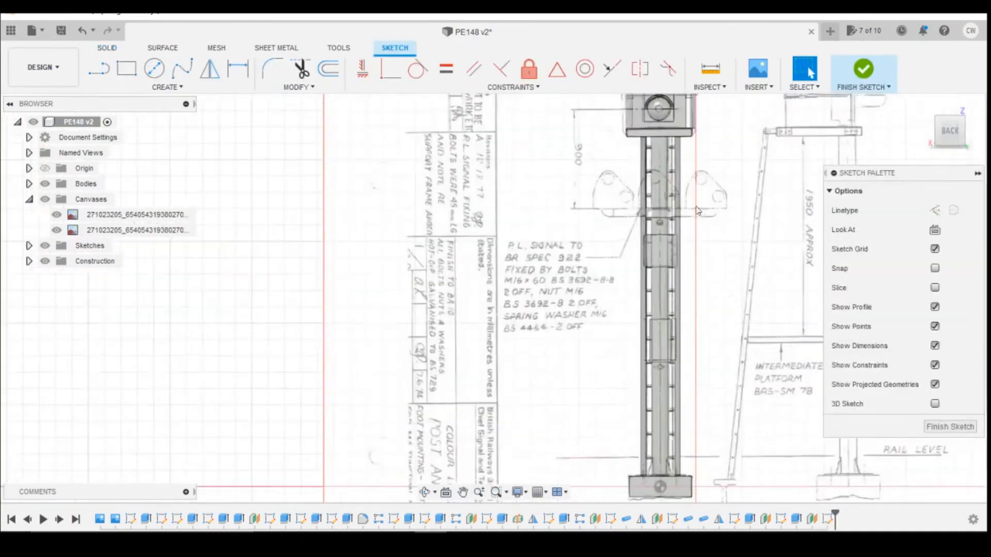
Check the PE148 reference photo, then sketch a rectangle about 2.79 by 0.57 mm over the P.L. signal's mounting bracket on the drawing.
scroll(697, 210, "up", 2)
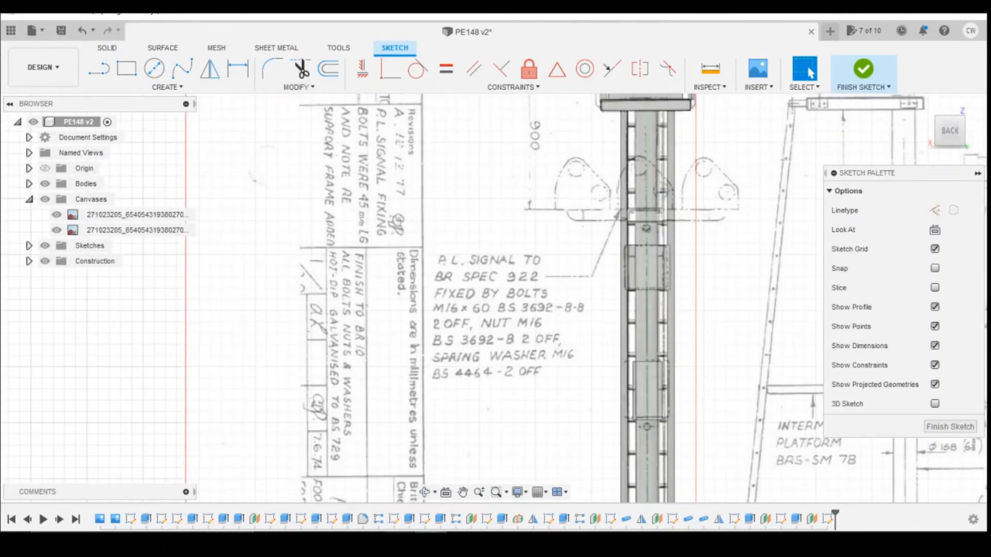
mouse_move(398, 534)
left_click(446, 465)
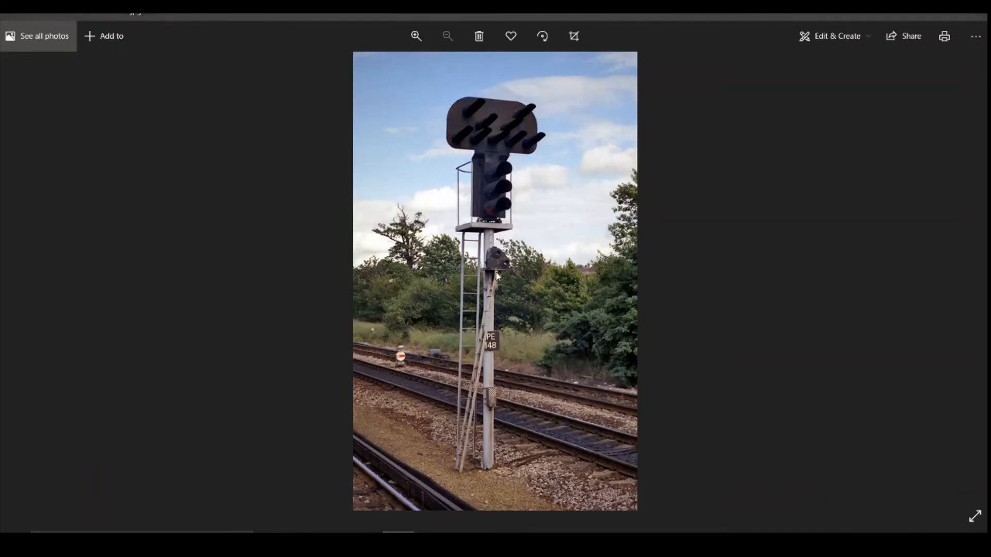
left_click(460, 535)
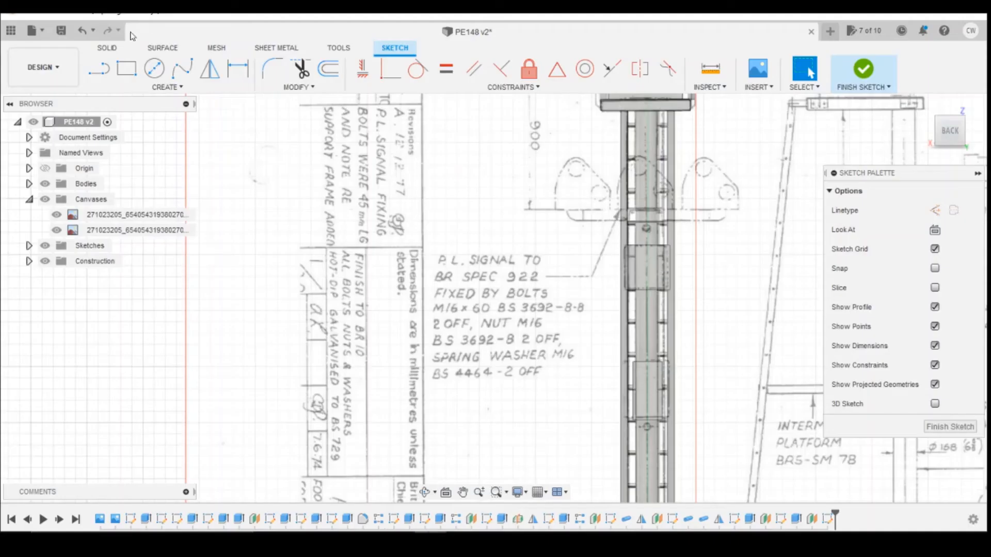
left_click(127, 78)
scroll(635, 217, "up", 5)
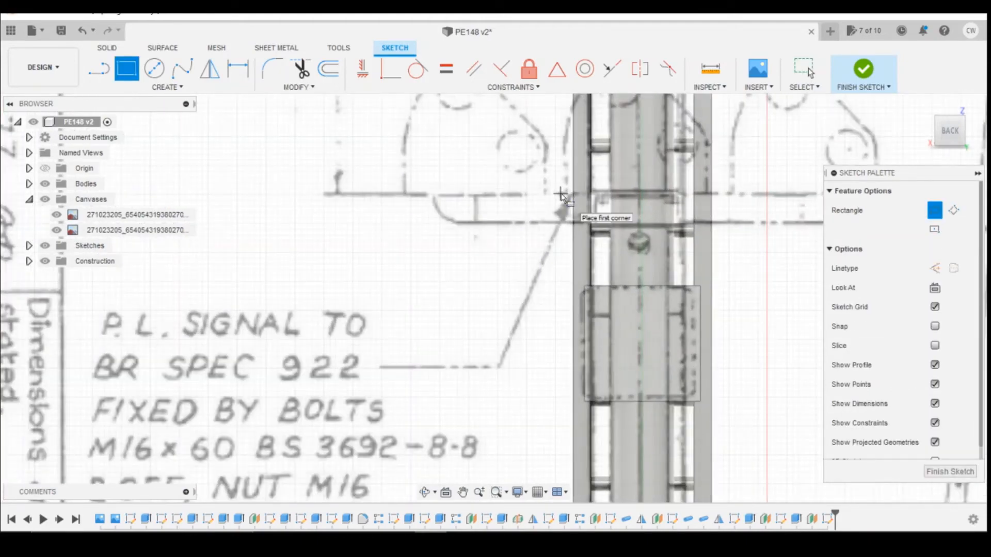
left_click(561, 194)
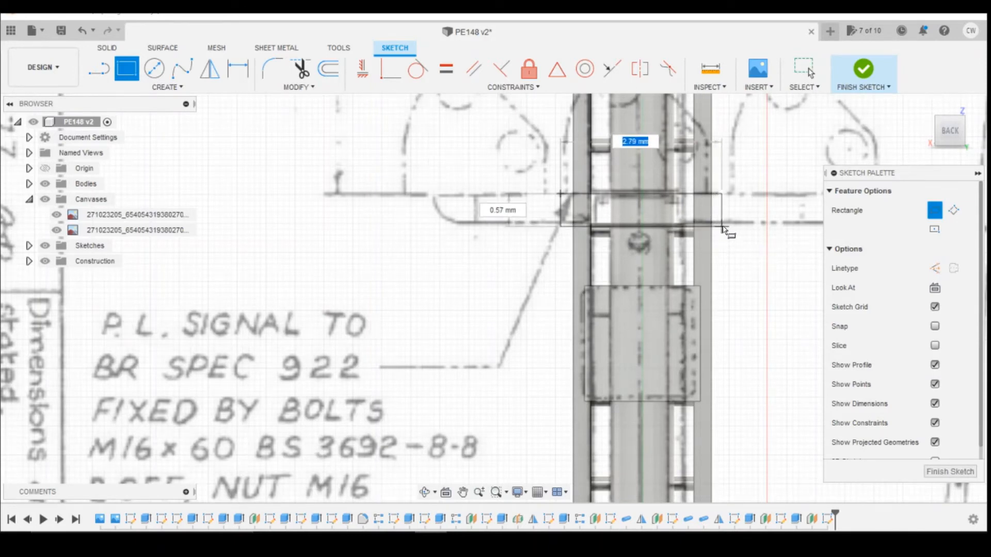
left_click(722, 225)
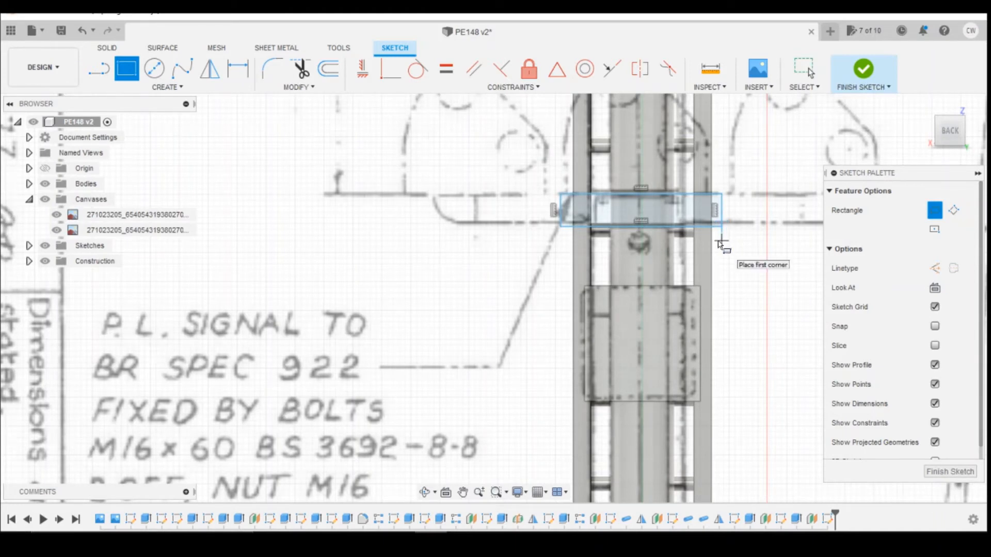
key("Escape")
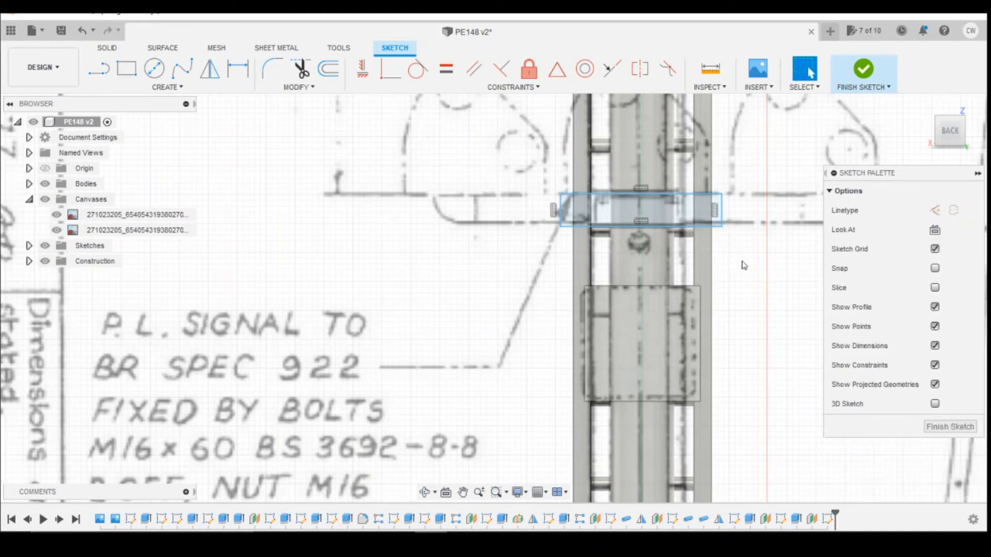
Project the ladder's two outer vertical edges into the sketch.
key("p")
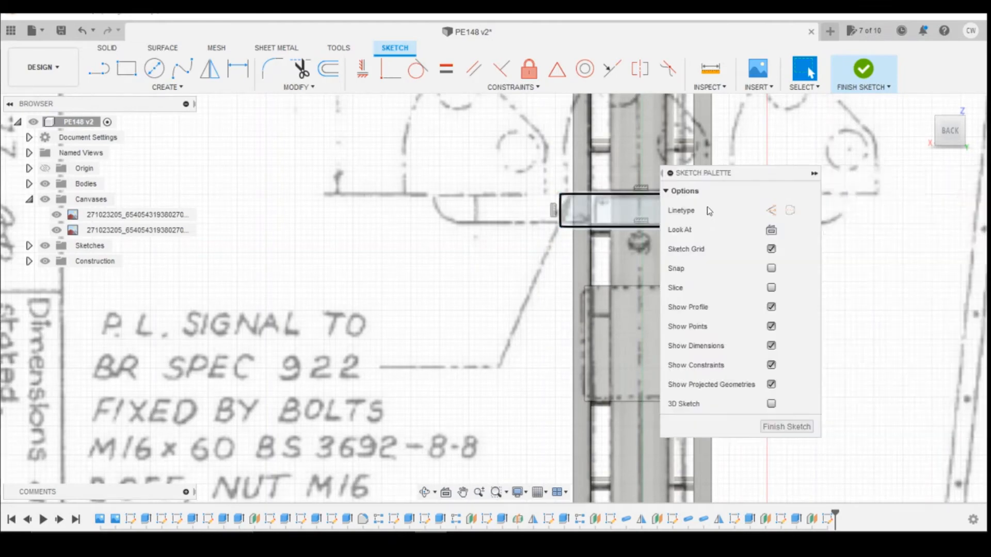
scroll(210, 207, "down", 3)
scroll(570, 272, "up", 3)
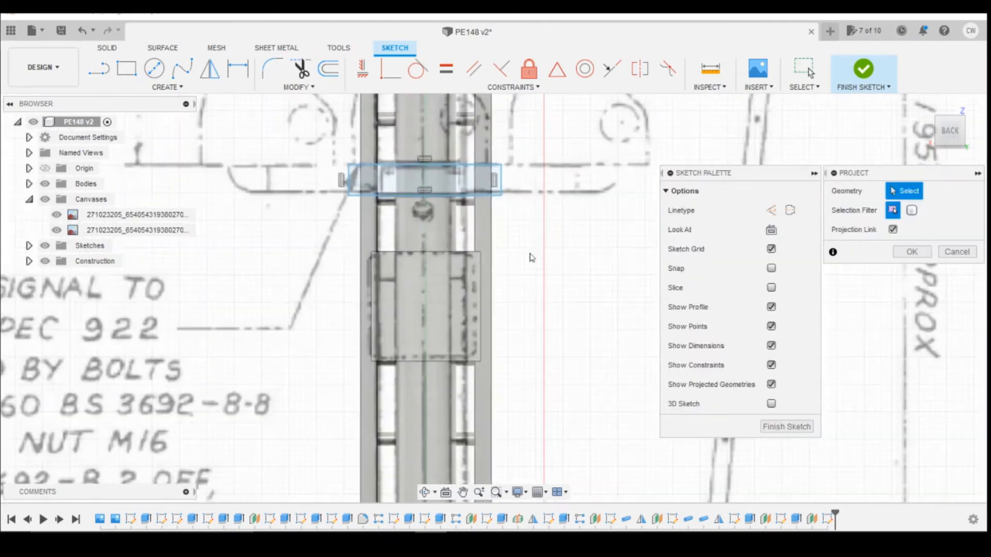
left_click(492, 248)
left_click(361, 231)
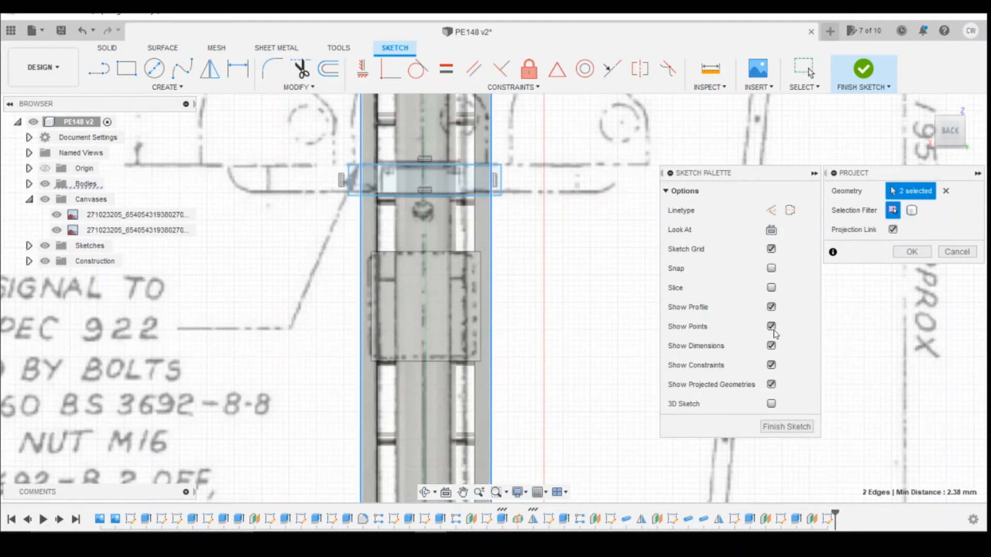
left_click(912, 251)
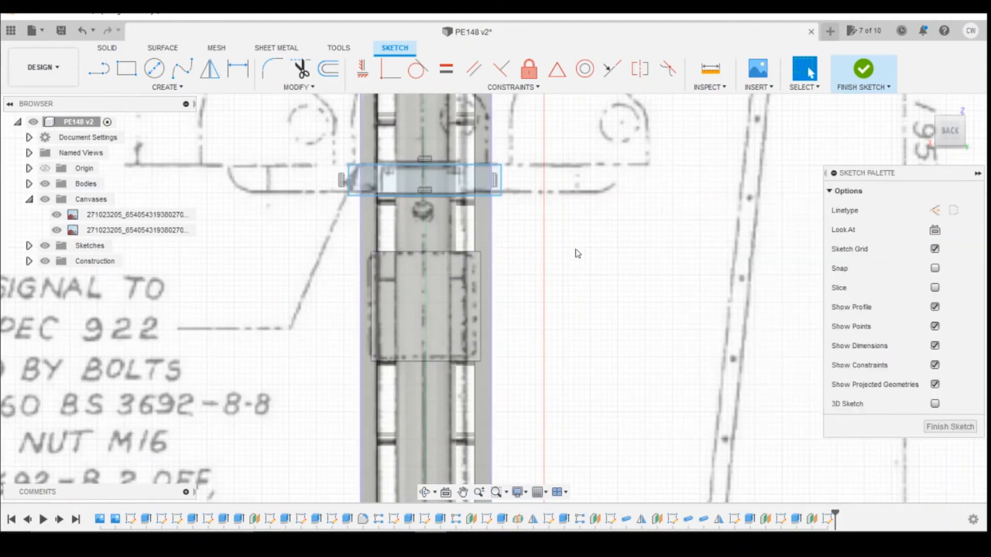
Dimension both ends of the bracket rectangle to extend 0.2 mm beyond the projected ladder edges.
scroll(554, 274, "up", 2)
scroll(619, 368, "down", 2)
scroll(425, 184, "up", 3)
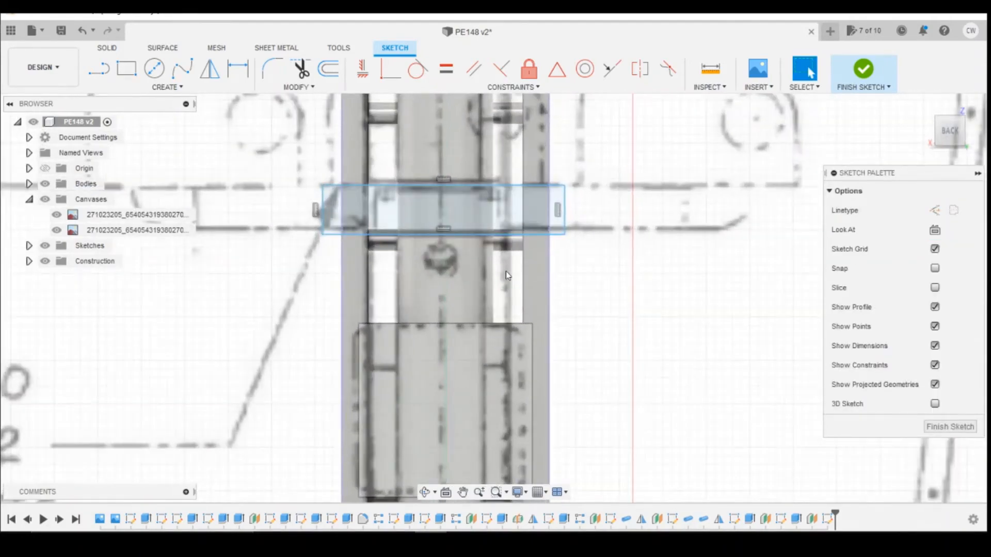
key("d")
left_click(566, 234)
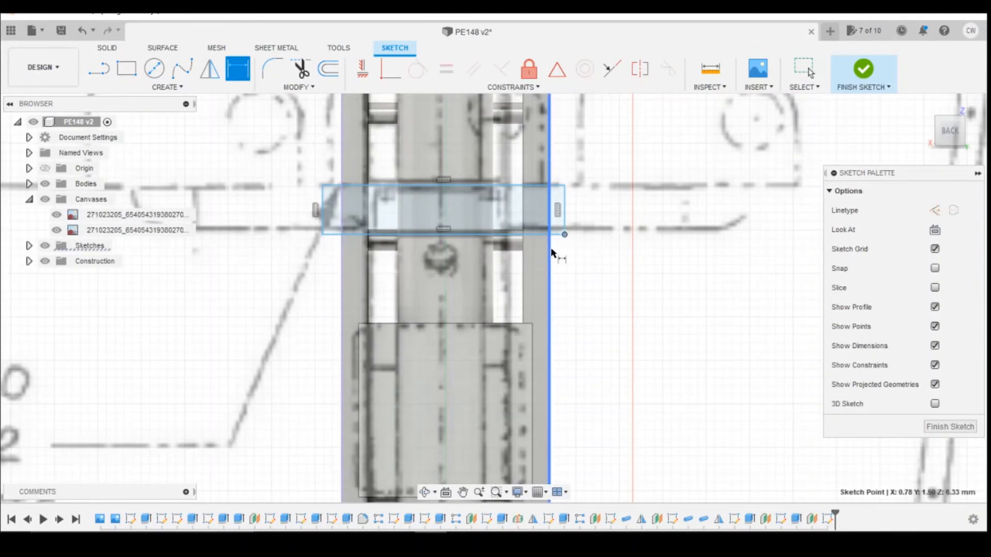
left_click(551, 250)
left_click(561, 253)
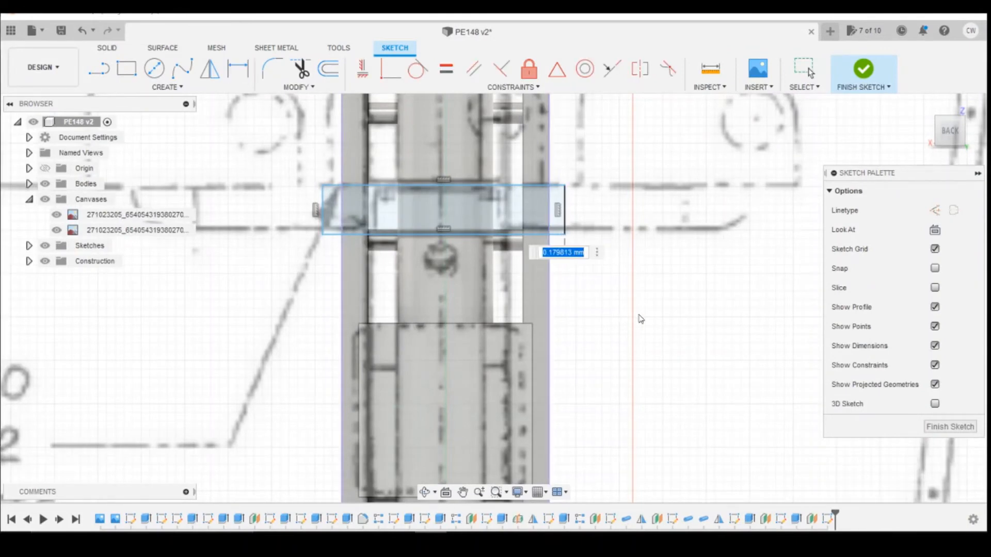
type("0.2")
key("Return")
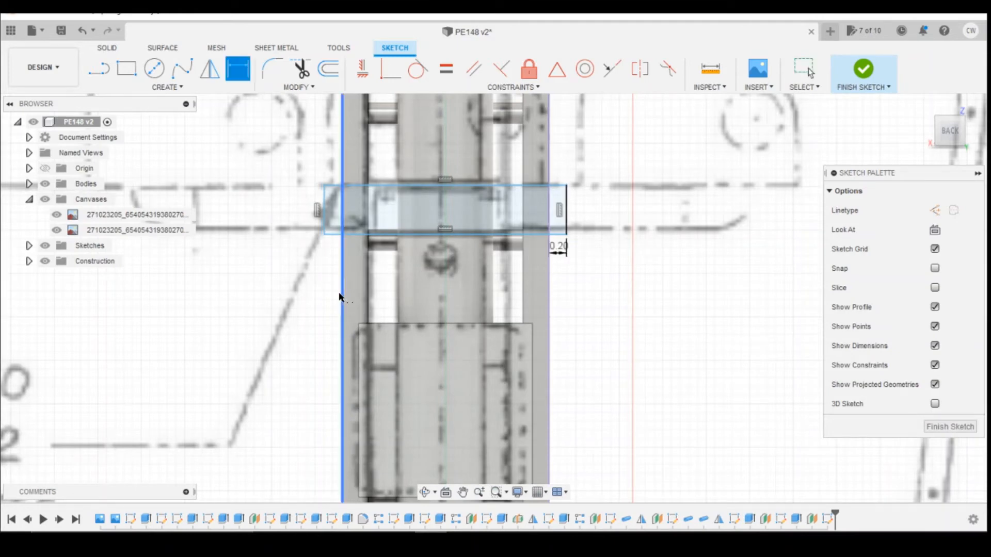
left_click(323, 233)
left_click(341, 258)
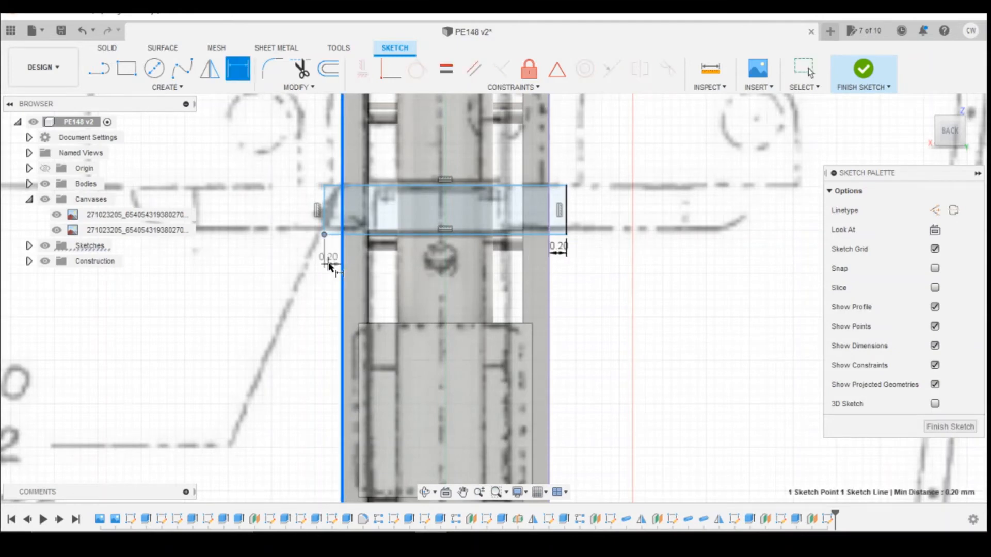
left_click(328, 262)
type("0.2")
key("Return")
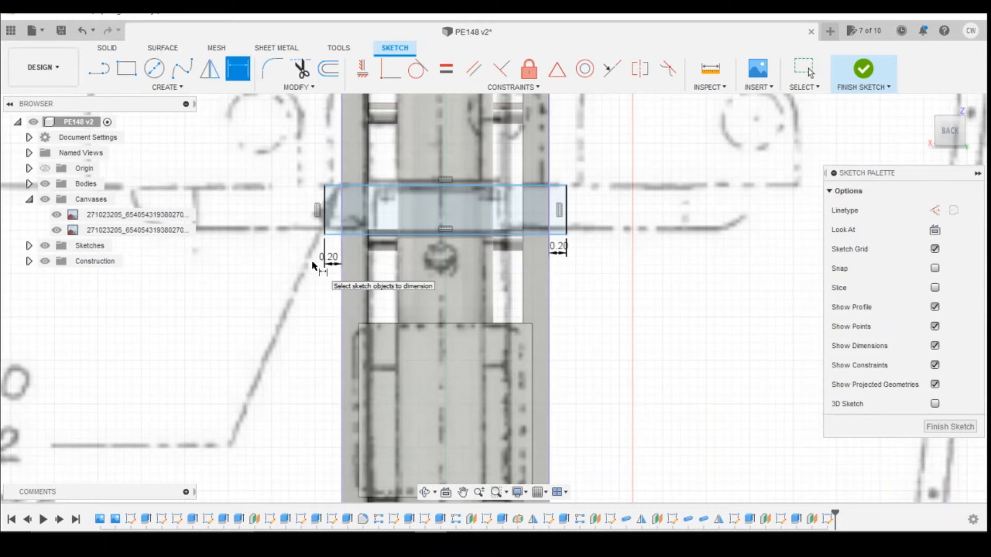
Set the bracket rectangle's height to 0.5 mm.
left_click(568, 213)
left_click(627, 207)
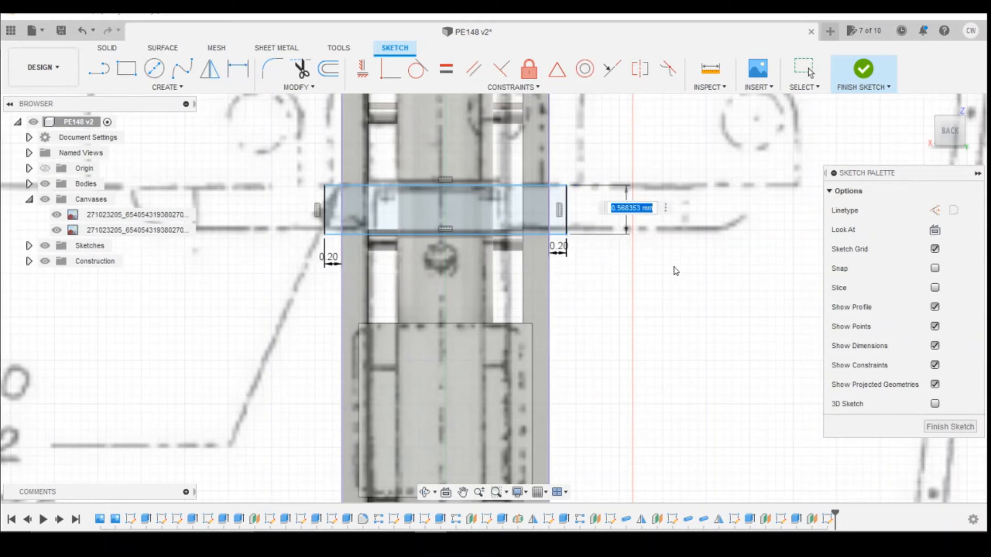
type("0.5")
key("Return")
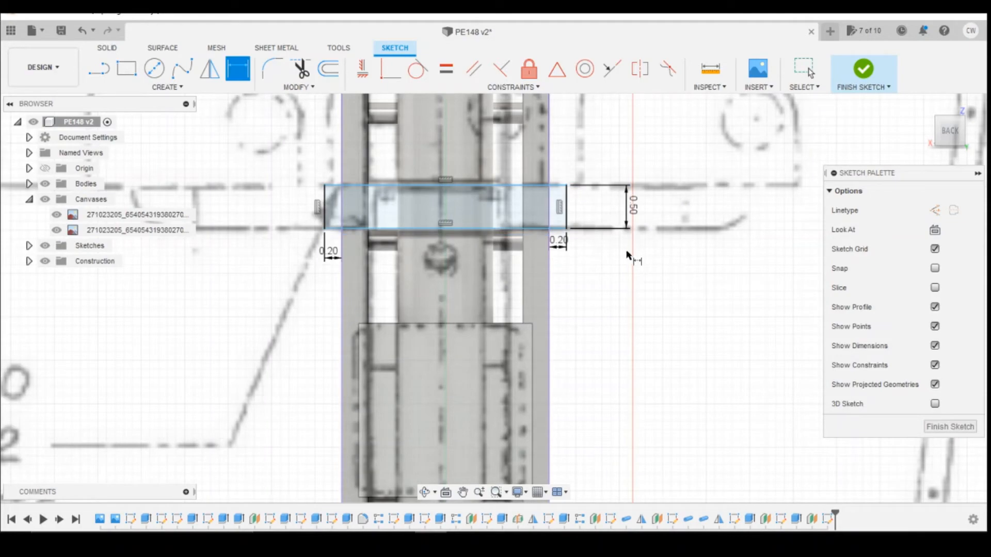
scroll(573, 227, "down", 5)
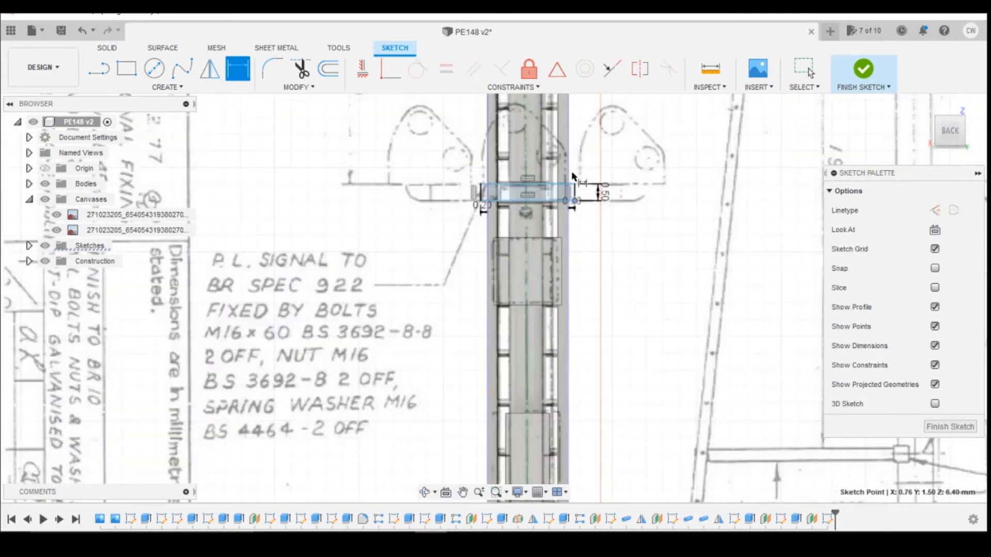
Project the end face of the base block into the sketch.
key("Escape")
scroll(590, 201, "down", 5)
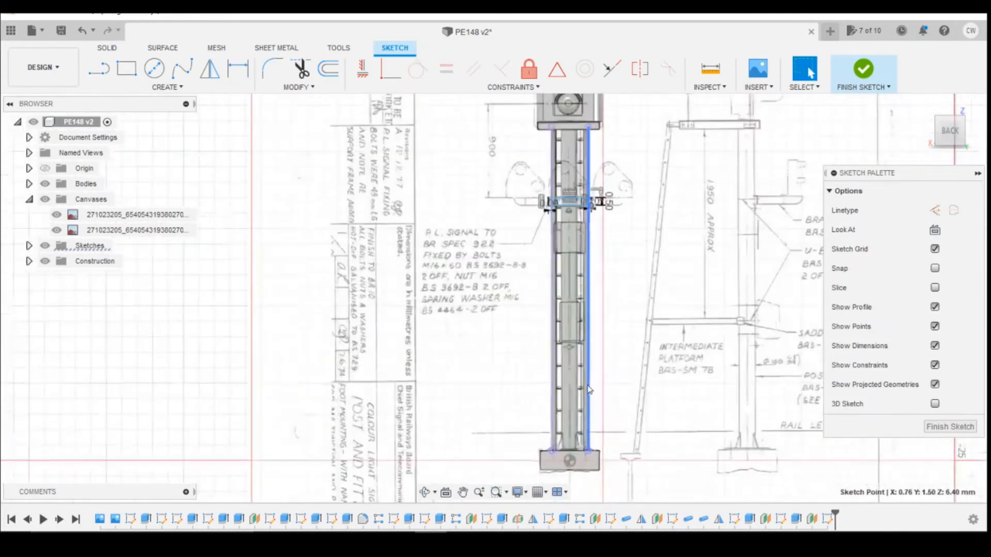
key("p")
left_click(592, 464)
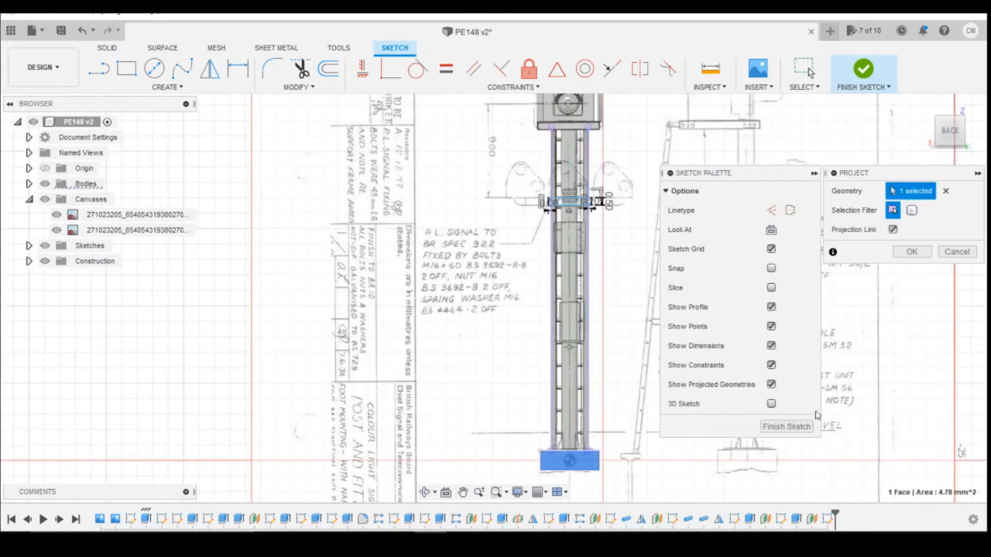
left_click(911, 251)
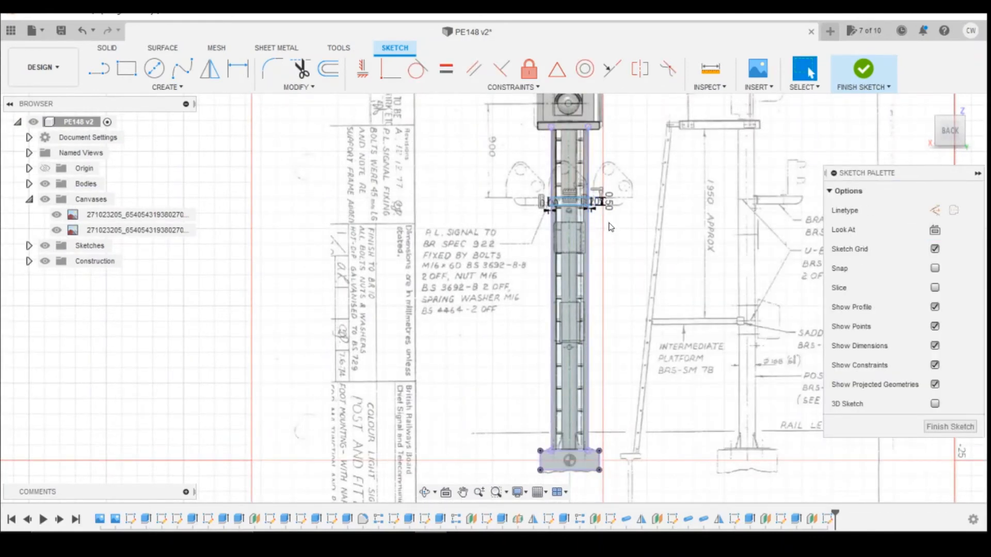
Dimension the bracket rectangle's lower edge 15.9 mm above the projected top edge of the base block.
key("p")
scroll(588, 222, "up", 5)
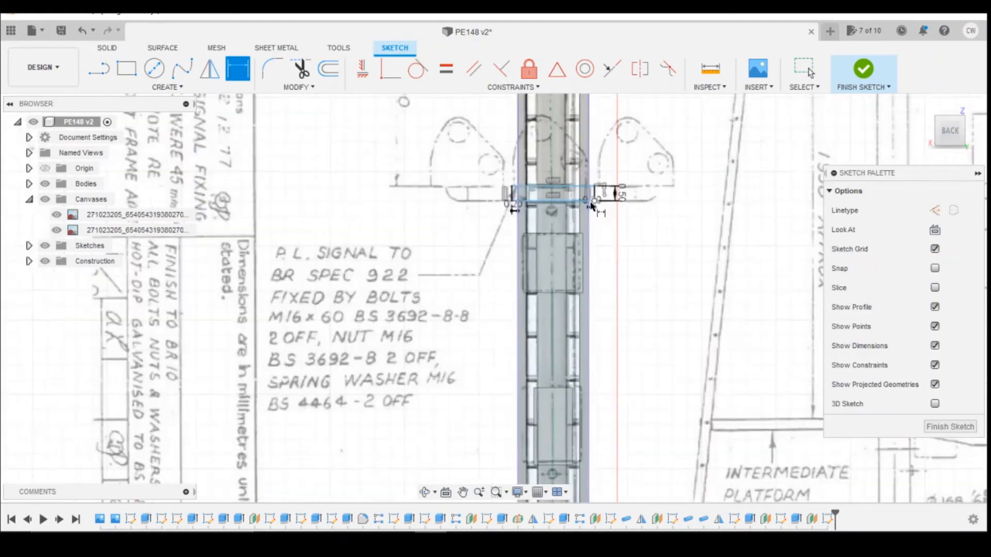
left_click(563, 203)
scroll(539, 237, "down", 5)
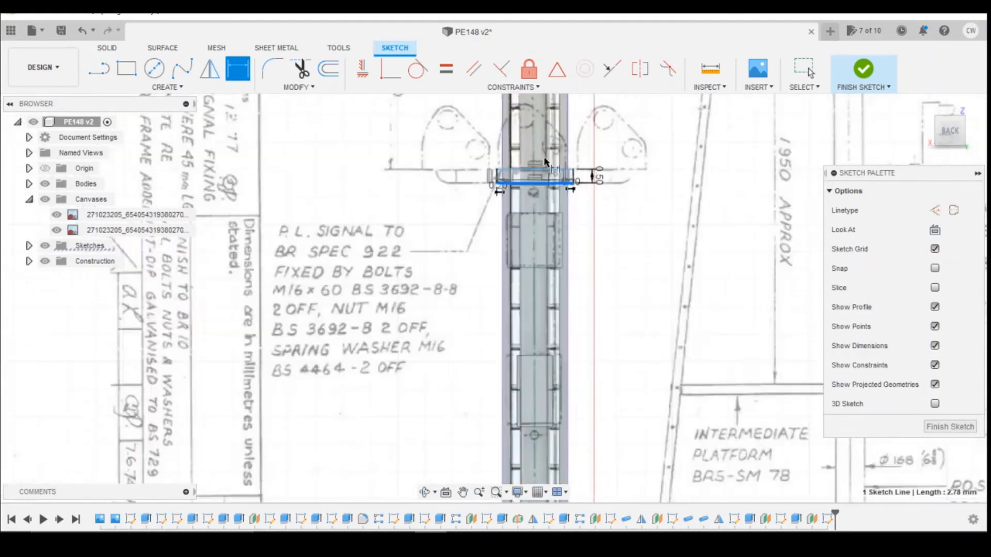
scroll(540, 238, "down", 2)
scroll(560, 433, "up", 5)
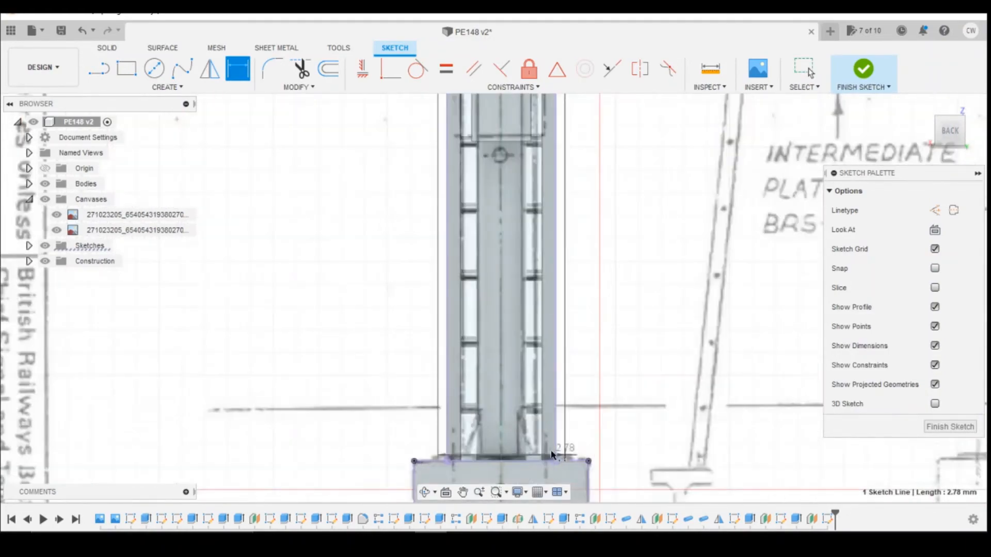
left_click(532, 462)
left_click(532, 462)
left_click(621, 416)
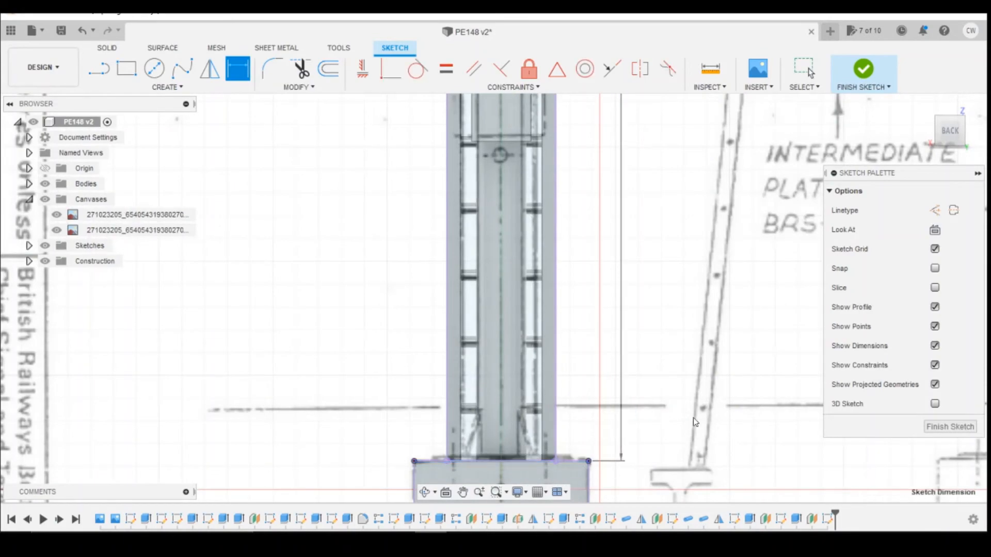
scroll(715, 472, "down", 5)
type("15.9")
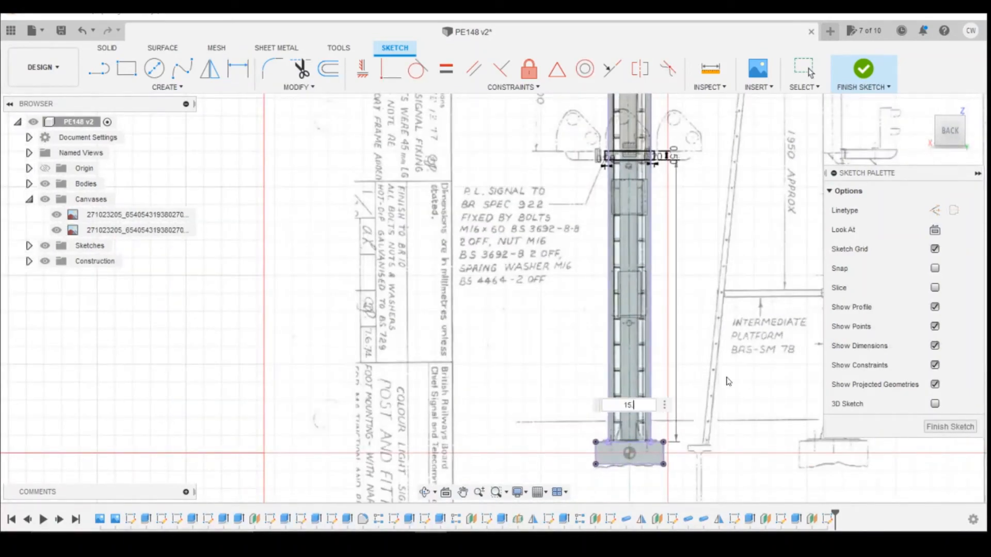
key("Return")
scroll(705, 340, "down", 2)
scroll(678, 251, "up", 2)
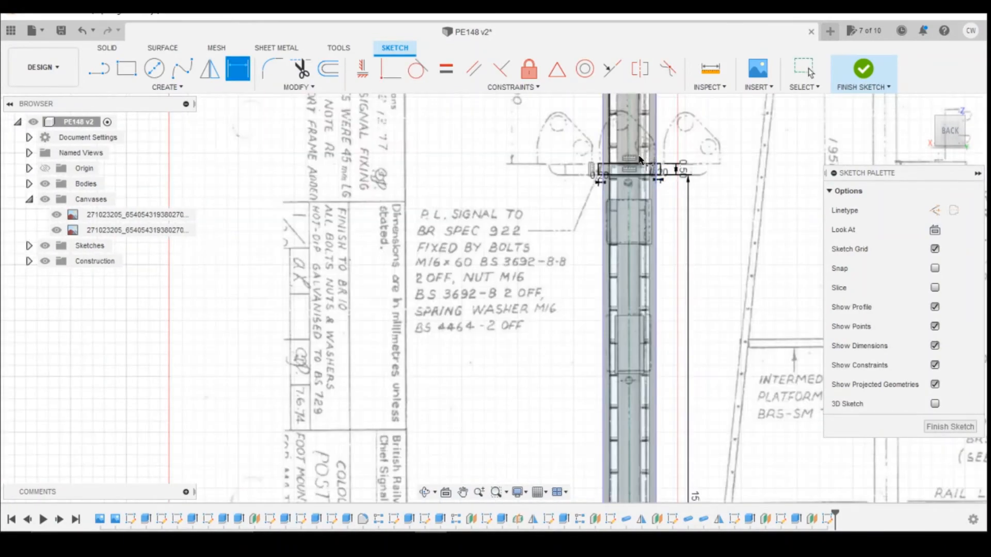
scroll(671, 253, "down", 2)
scroll(656, 258, "up", 6)
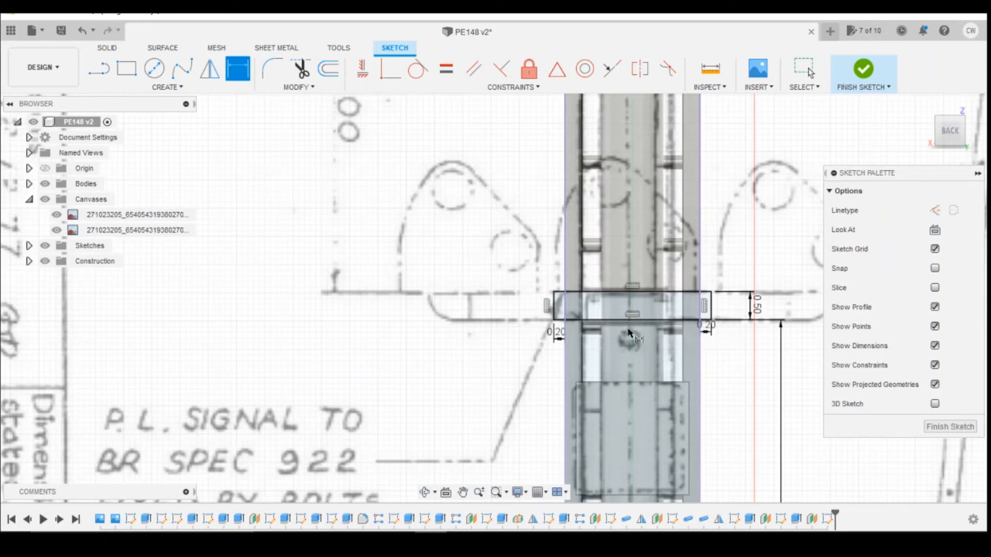
key("Escape")
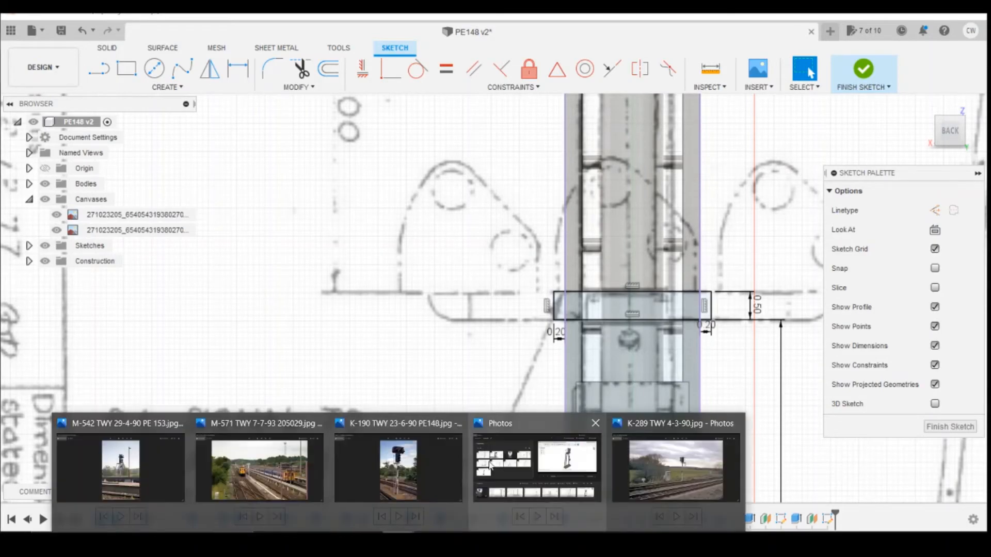
Using the PE148 signal photo in Photos as reference, sketch the position light's vertical side about 2.3 mm high and top edge about 1.1 mm long.
left_click(452, 470)
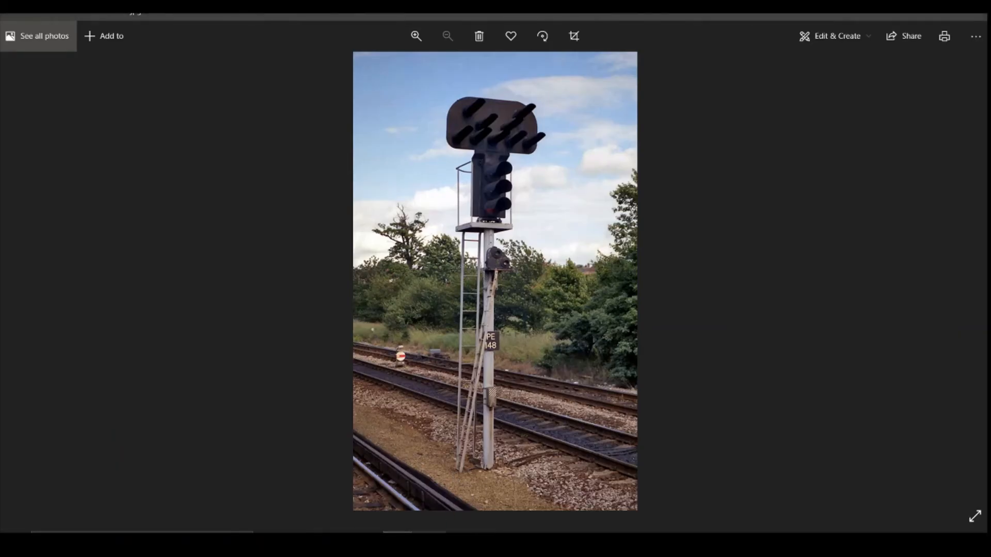
left_click(439, 486)
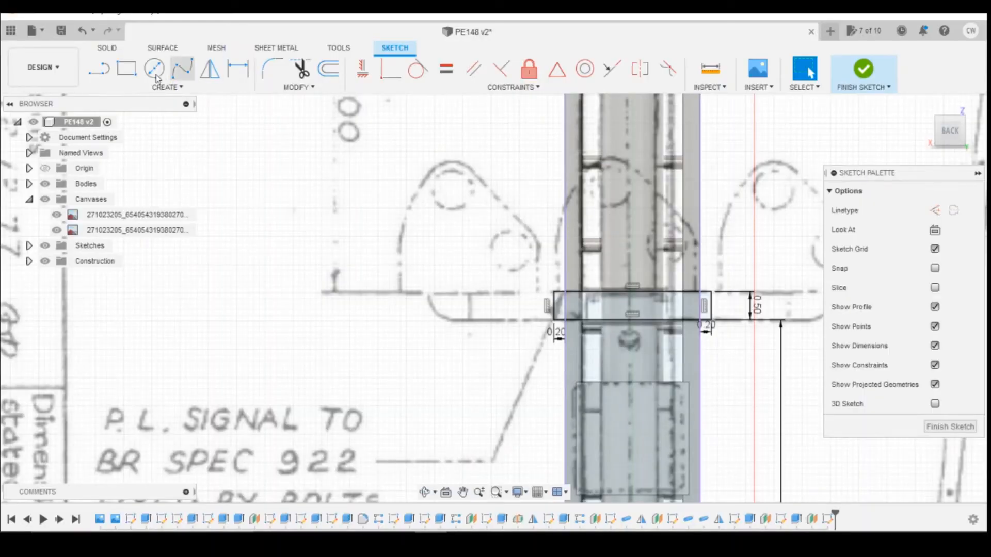
left_click(99, 69)
scroll(539, 293, "up", 2)
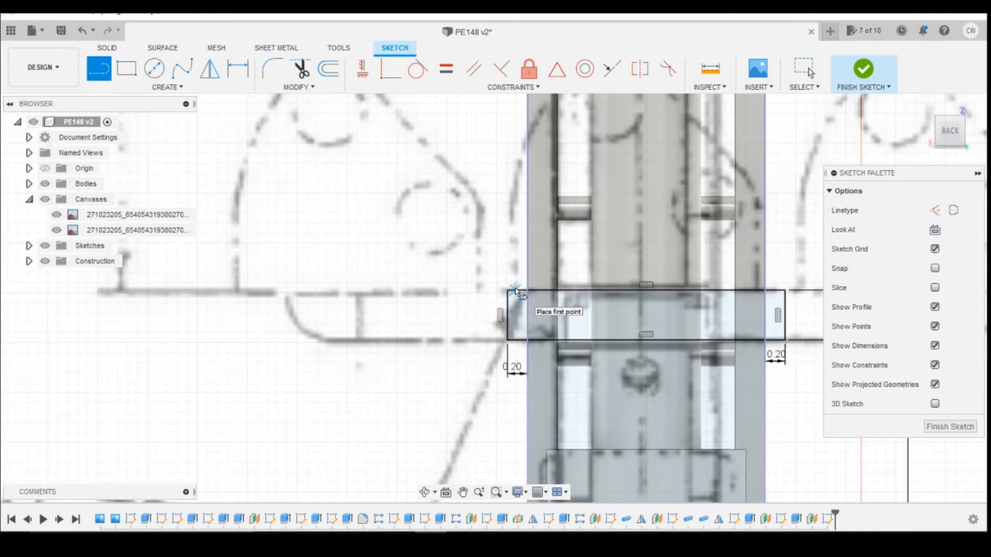
left_click(516, 291)
scroll(511, 217, "down", 3)
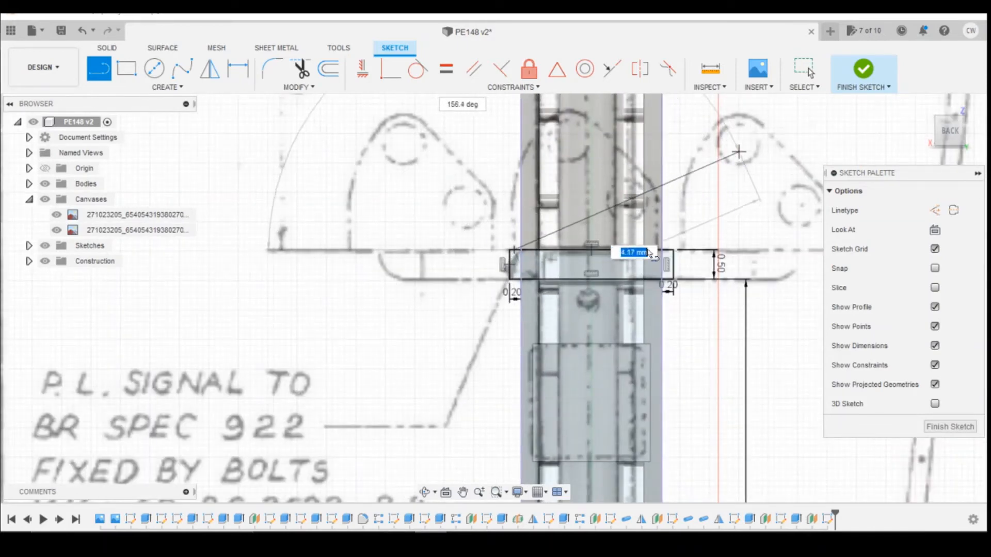
left_click(398, 454)
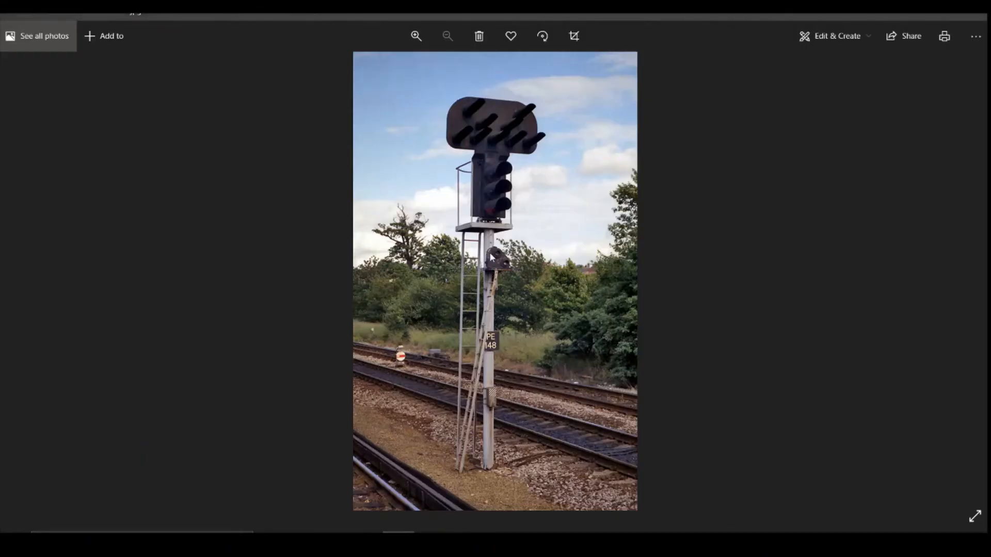
mouse_move(404, 522)
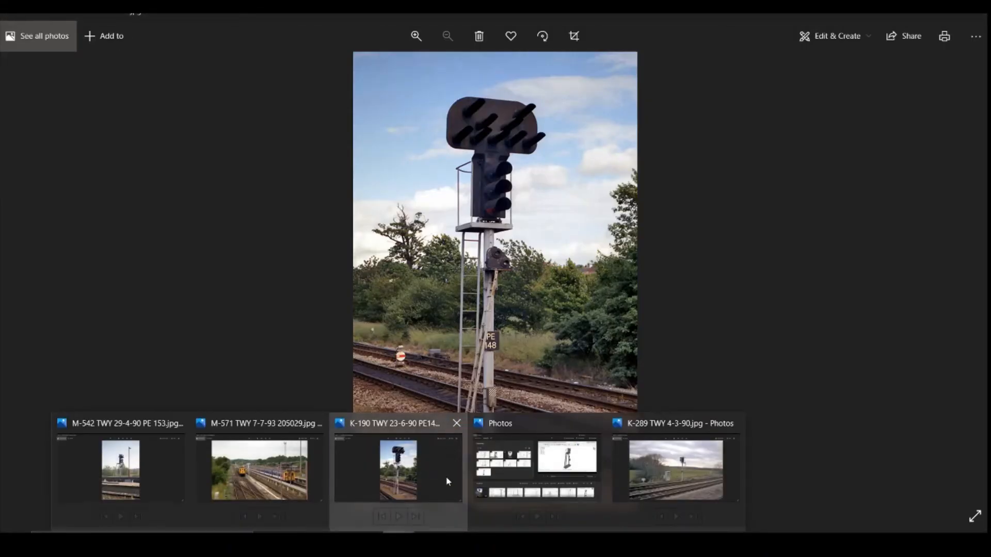
mouse_move(534, 475)
left_click(432, 539)
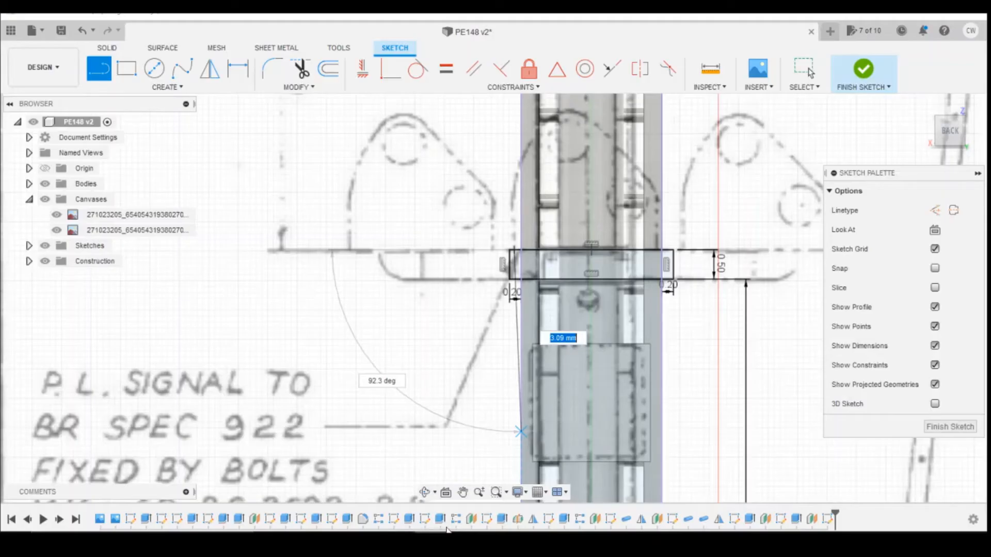
left_click(514, 112)
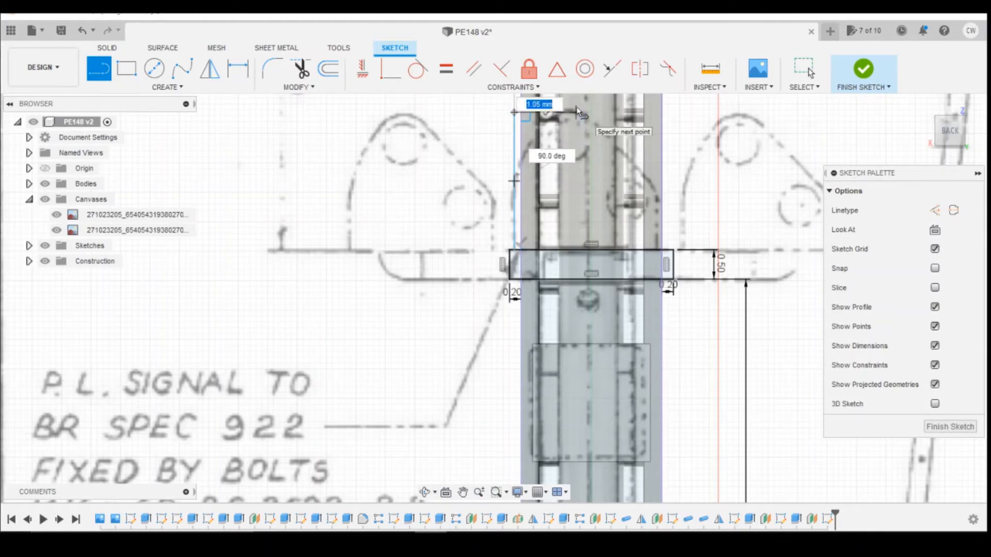
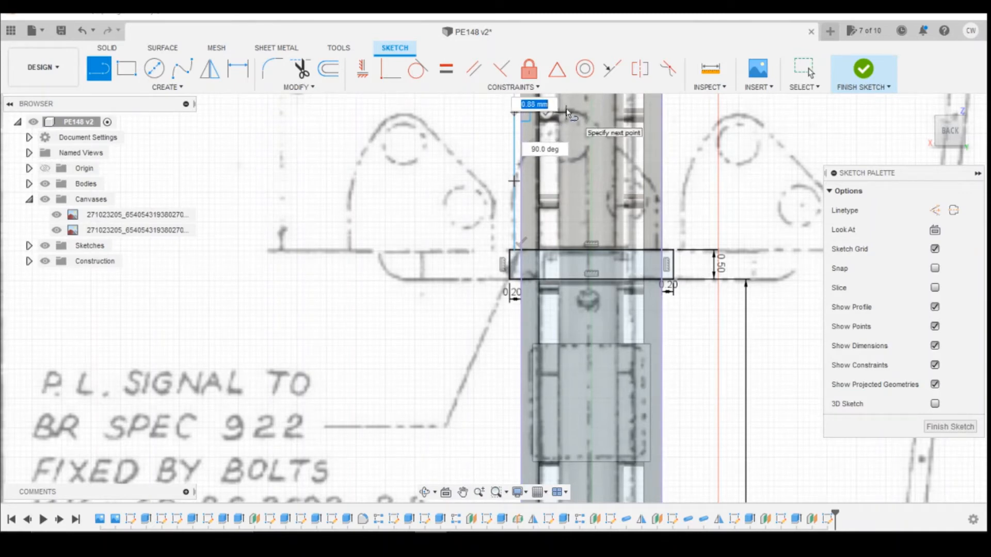
left_click(567, 111)
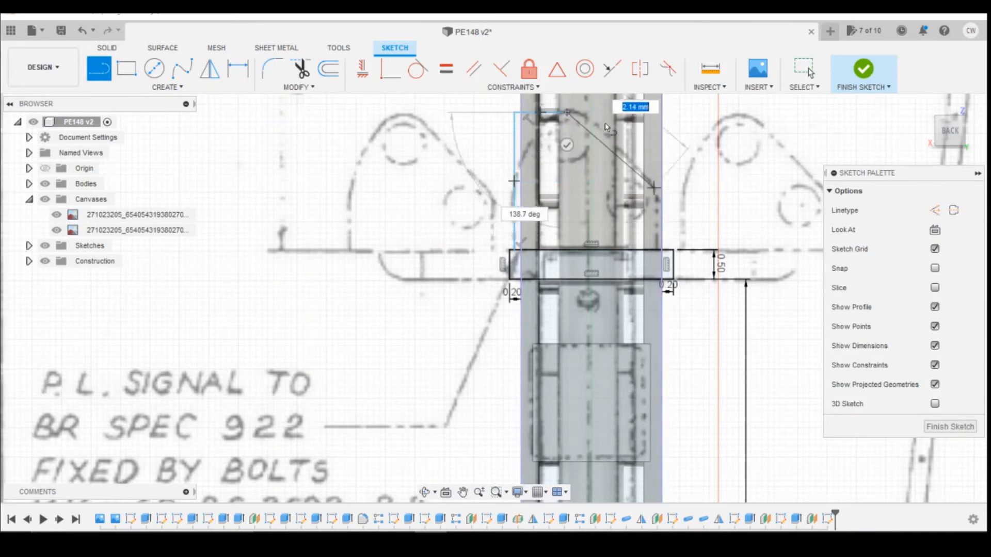
key("Escape")
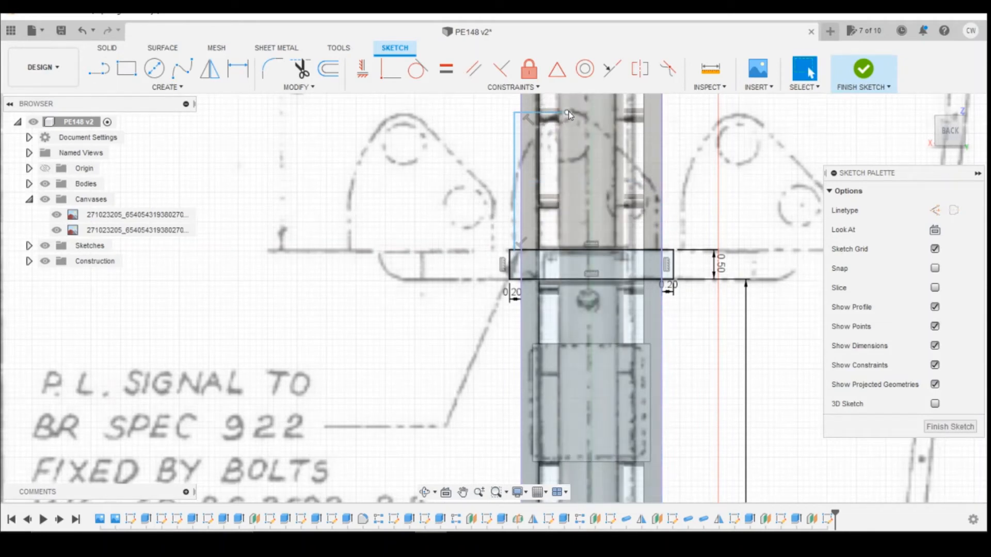
left_click(577, 111)
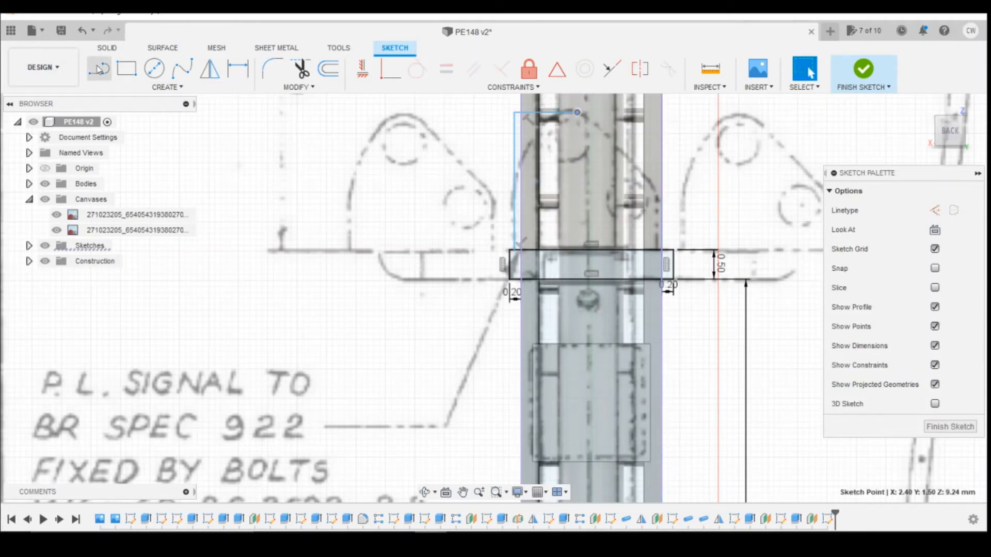
Sketch a sloping edge about 2.15 mm long at 135° from the top edge and a vertical side down to the bracket rectangle.
left_click(100, 69)
left_click(577, 112)
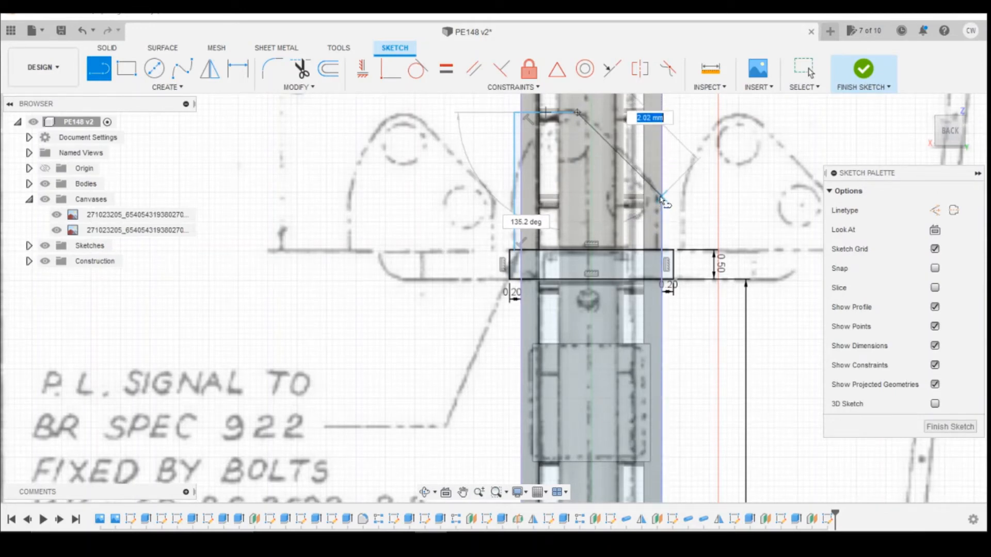
scroll(665, 204, "up", 3)
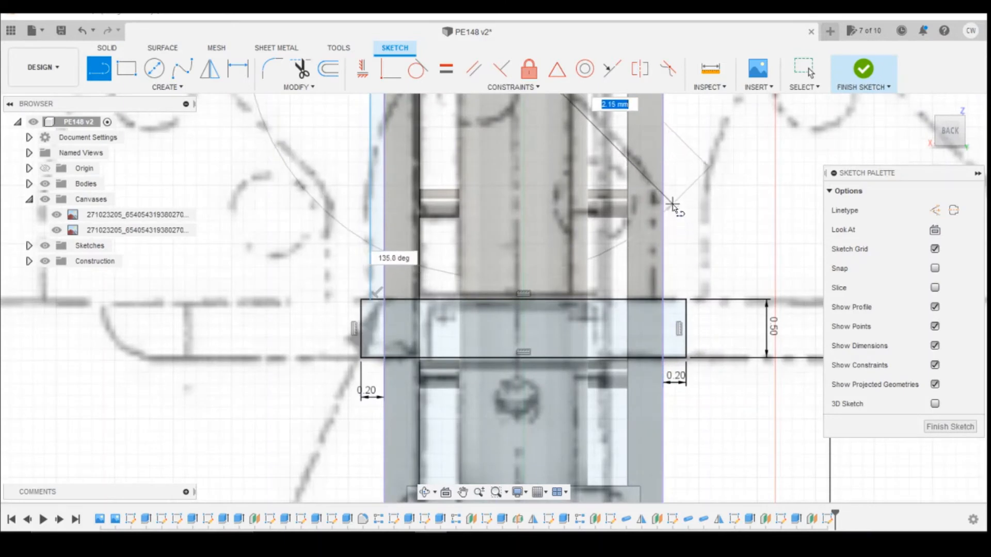
left_click(675, 202)
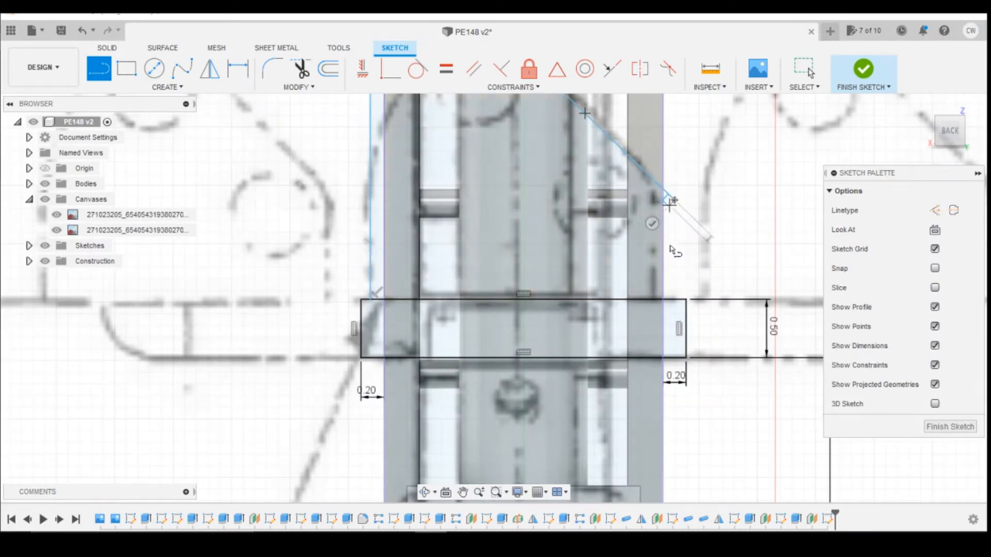
left_click(671, 291)
key("Escape")
Dimension both vertical sides of the position light outline 0.1 mm in from the ends of the bracket rectangle.
key("d")
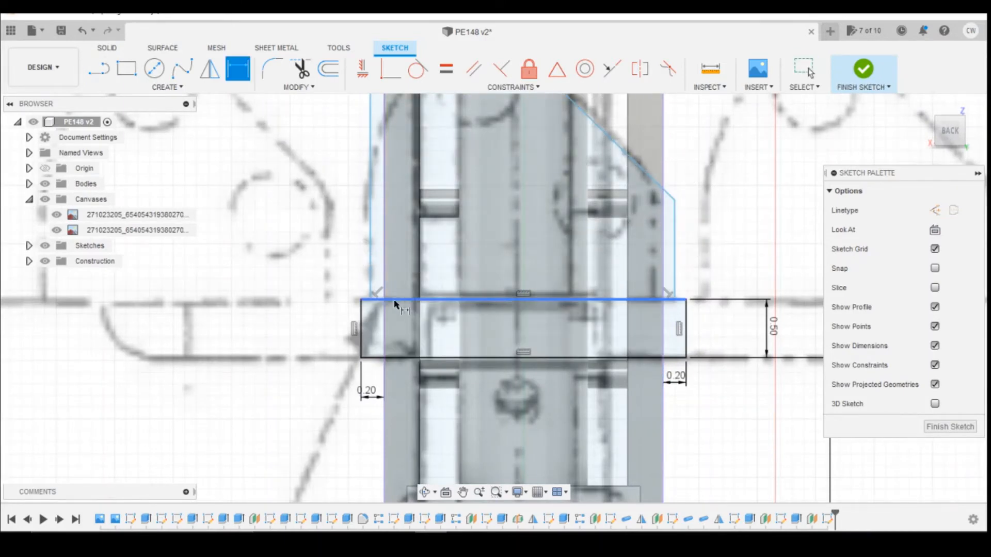
left_click(361, 299)
left_click(369, 327)
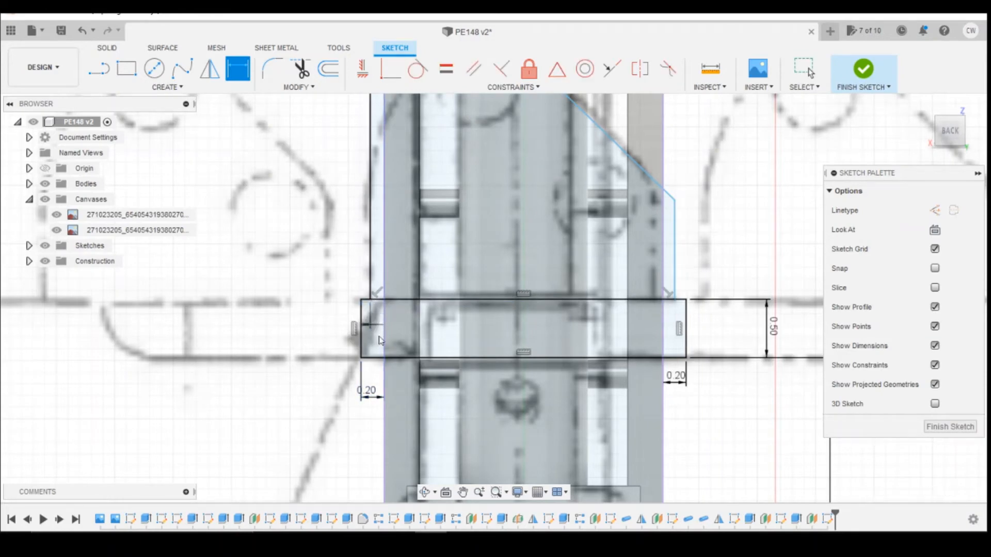
type("0.1")
key("Return")
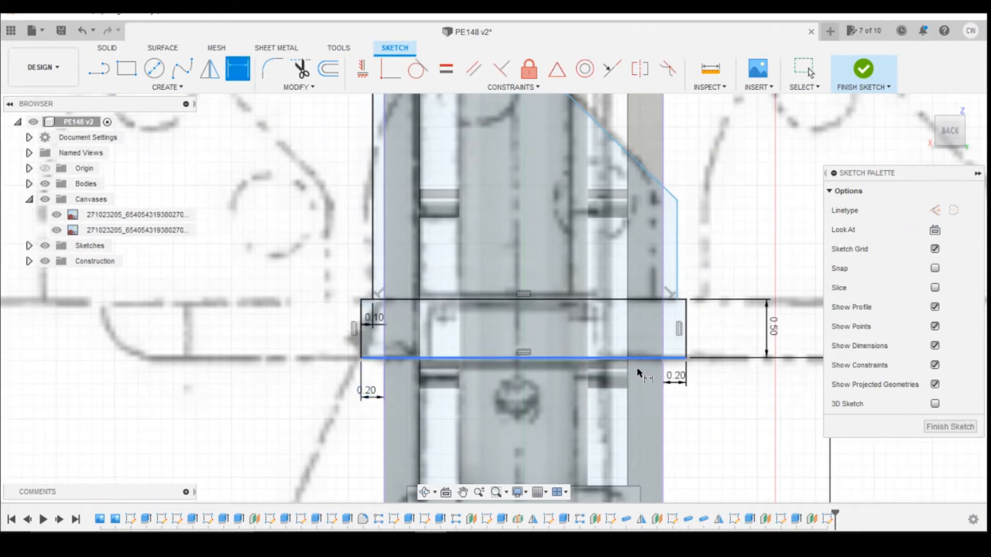
left_click(684, 301)
left_click(677, 302)
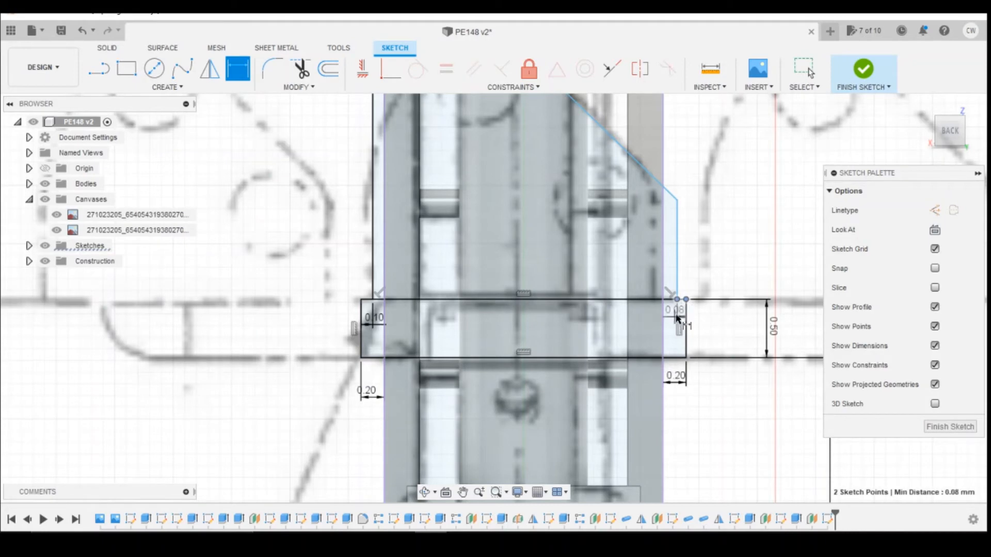
left_click(674, 334)
type("0.1")
key("Return")
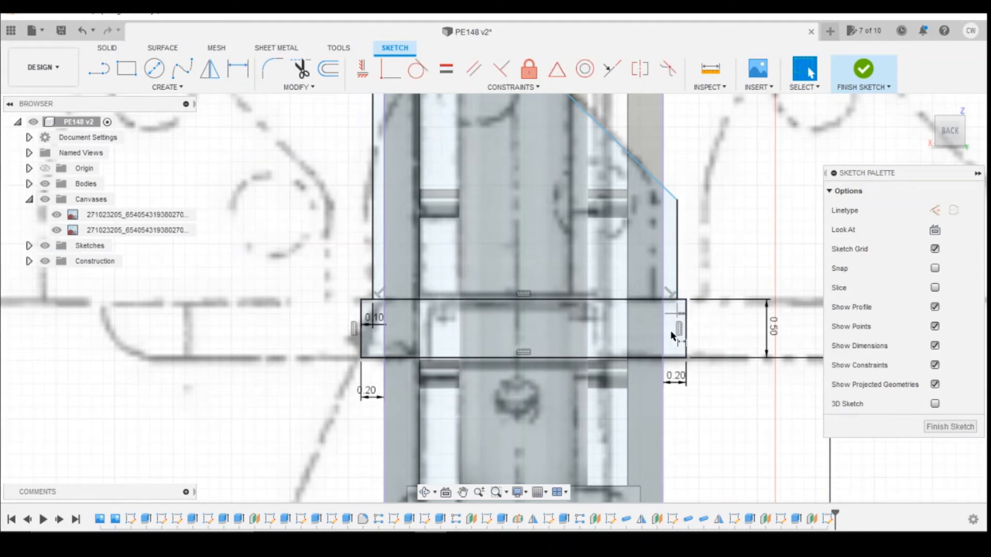
Dimension the outline's top edge 2.3 mm above the upper edge of the bracket rectangle.
scroll(719, 405, "down", 2)
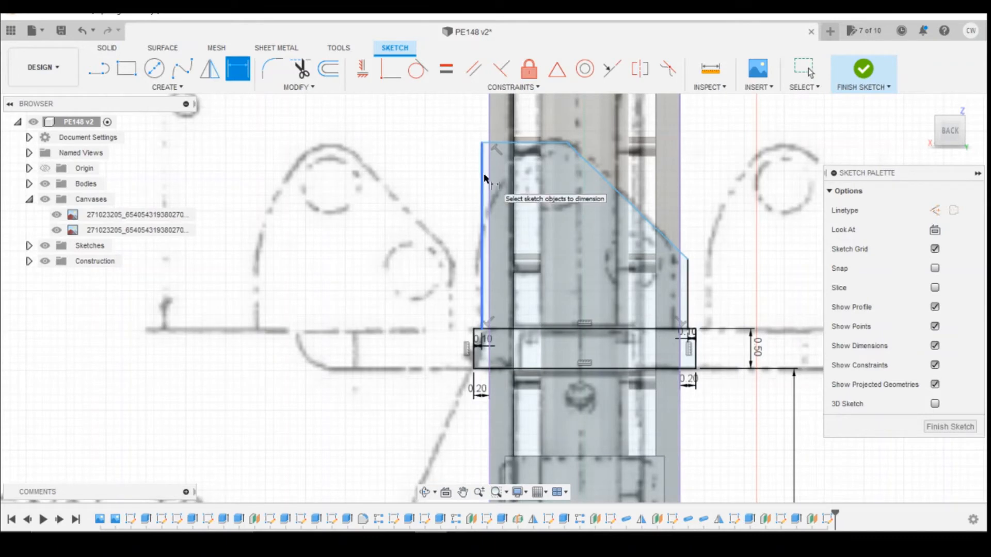
left_click(479, 227)
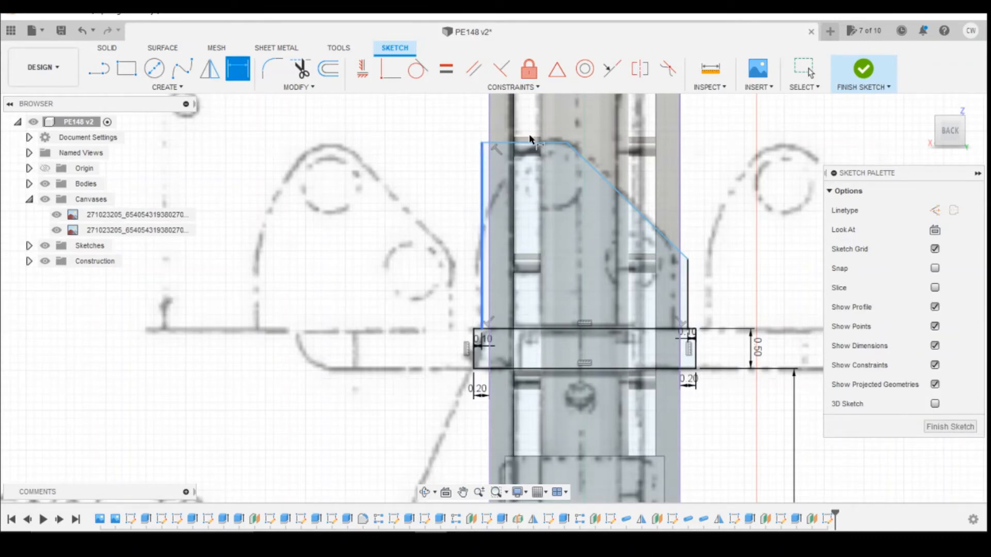
left_click(534, 144)
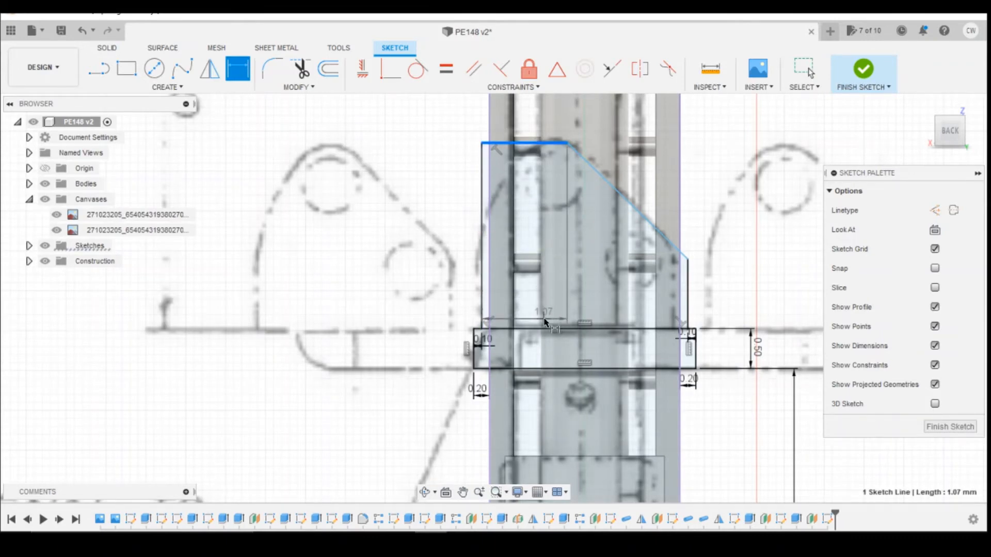
left_click(551, 330)
left_click(542, 284)
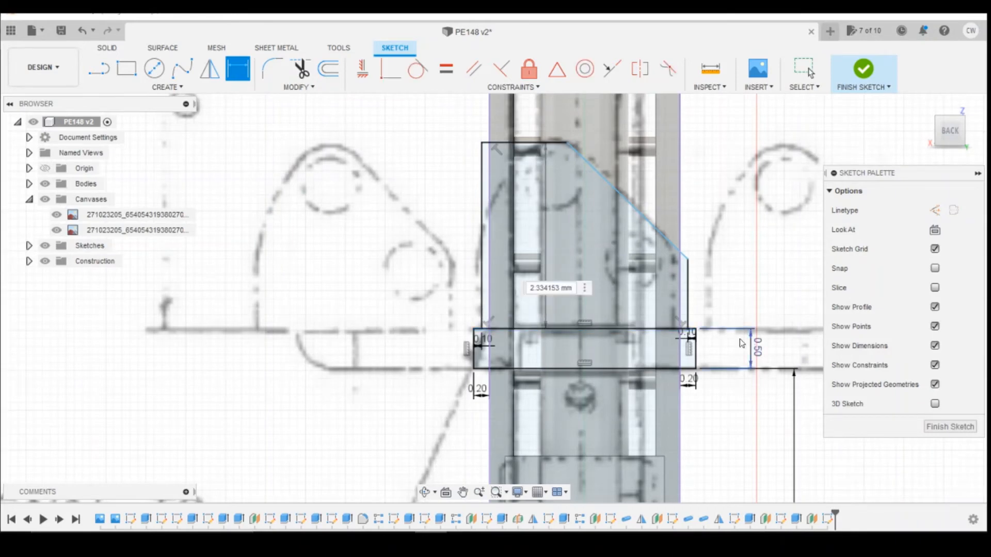
key("Return")
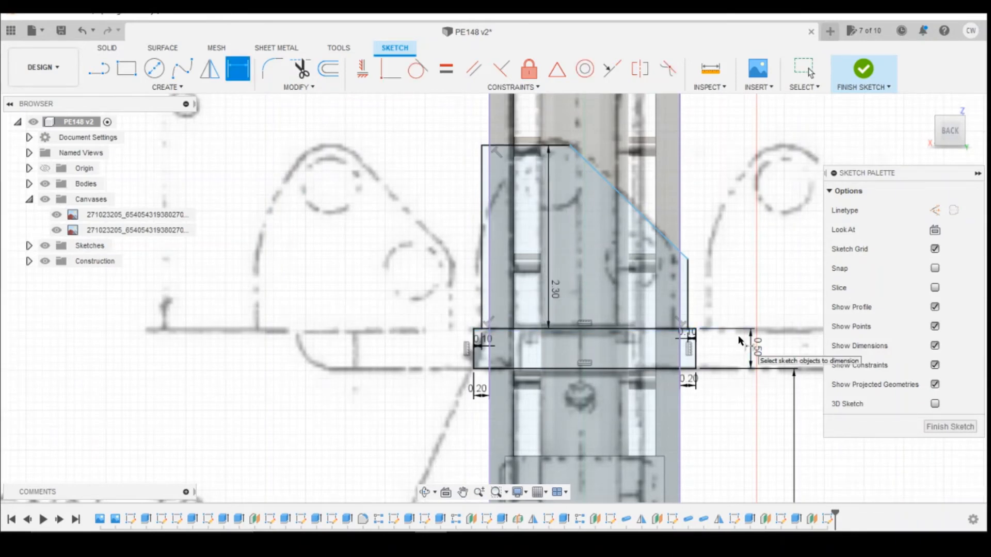
Fillet the corner between the outline's taller vertical side and its top edge with a 0.9 mm radius.
left_click(273, 69)
left_click(485, 151)
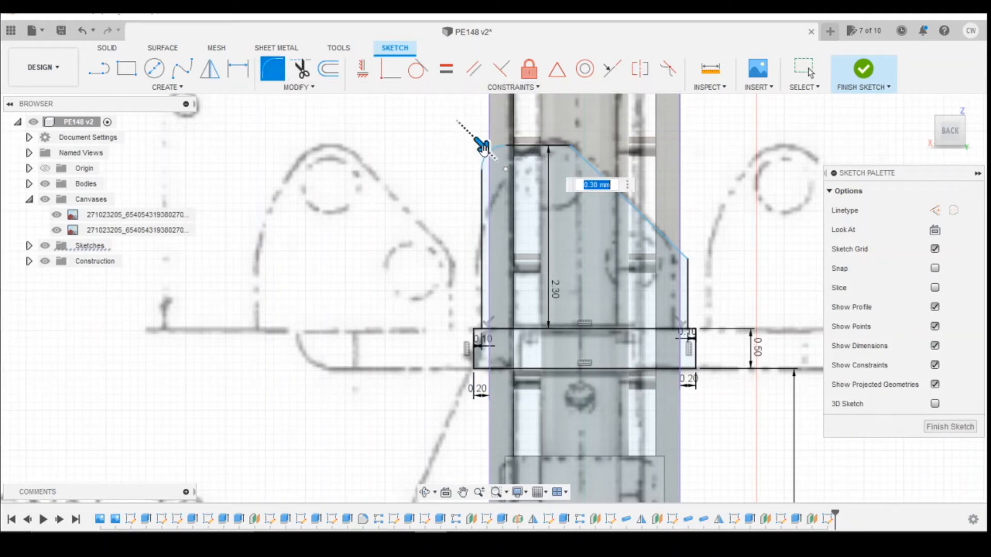
left_click_drag(485, 151, 497, 166)
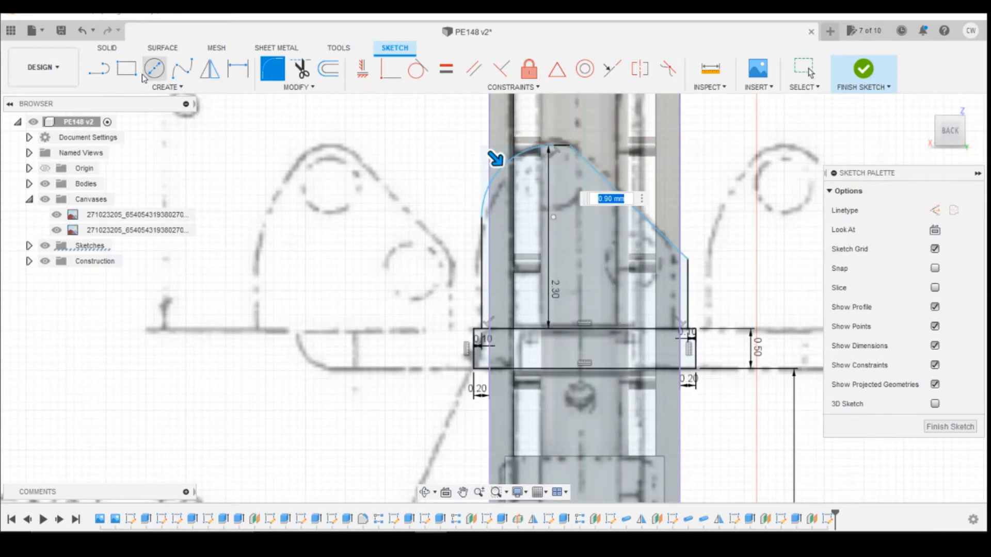
key("Return")
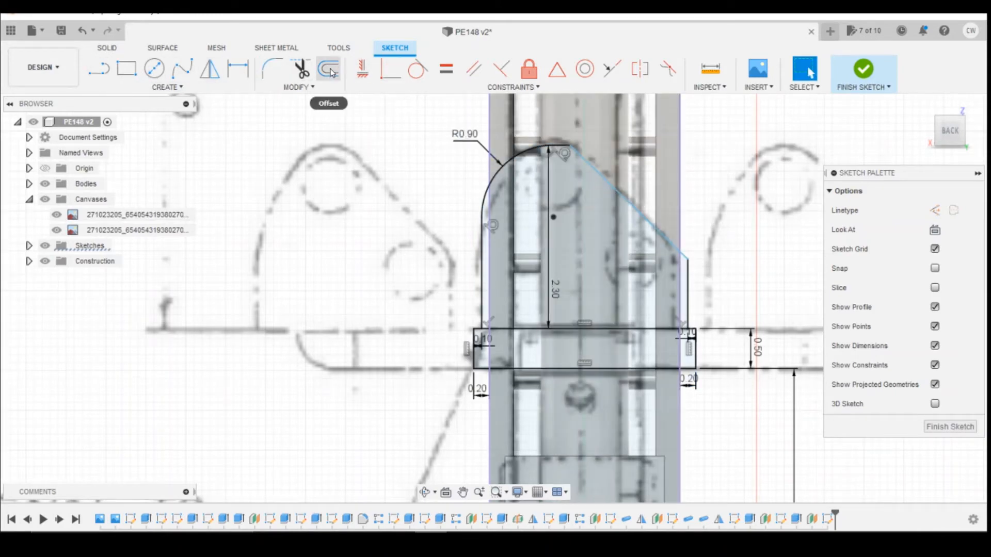
Try to fillet the corner between the outline's top edge and its sloping edge.
left_click(272, 69)
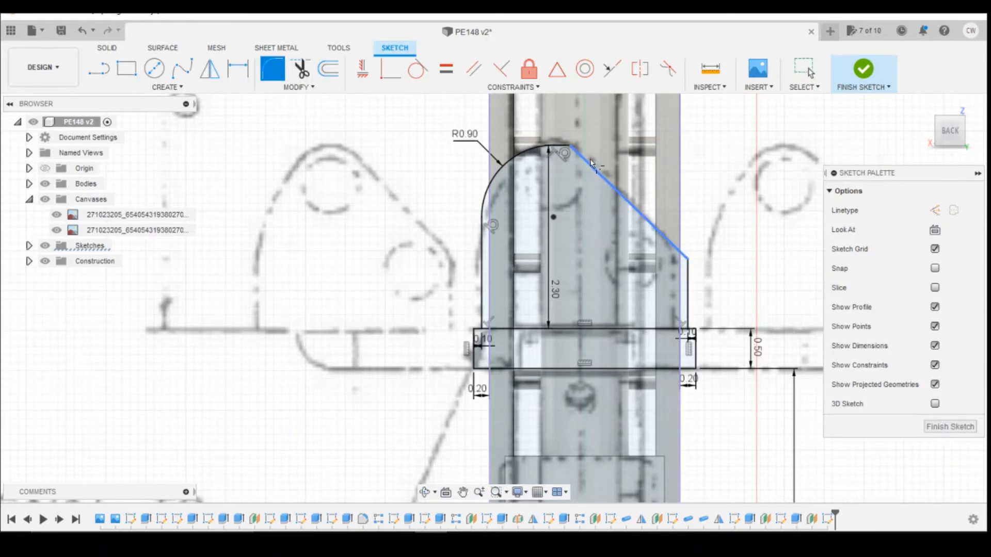
left_click(591, 163)
left_click(556, 148)
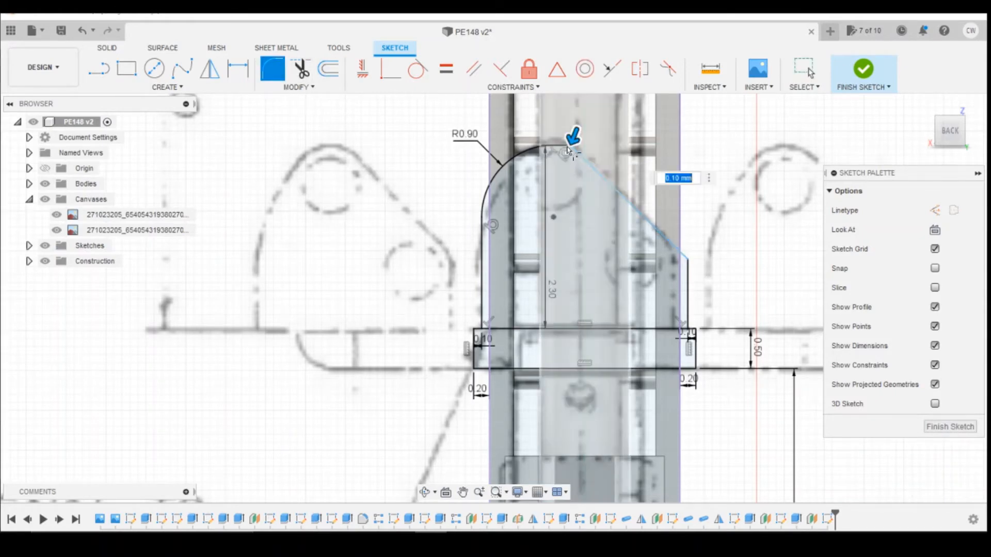
left_click_drag(569, 145, 579, 132)
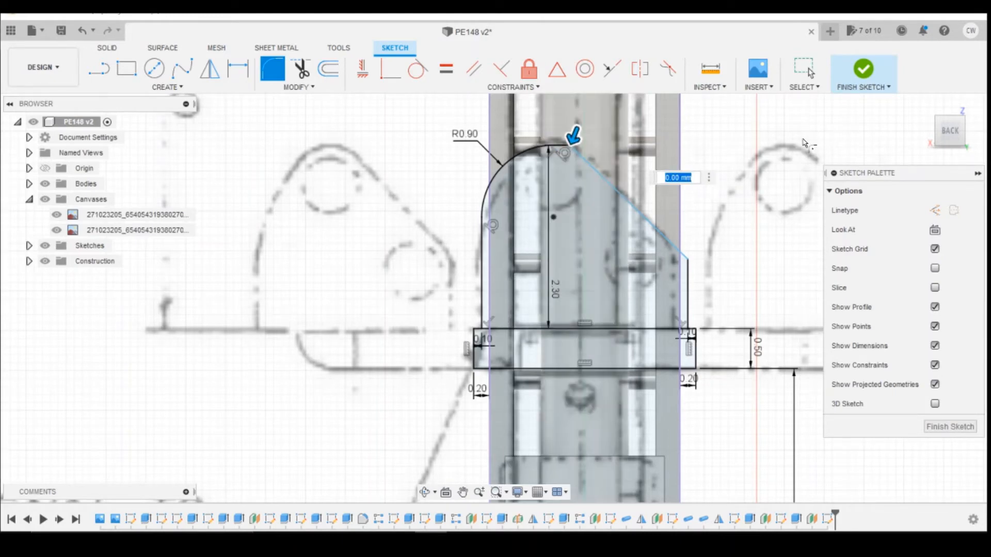
key("Escape")
scroll(576, 165, "up", 3)
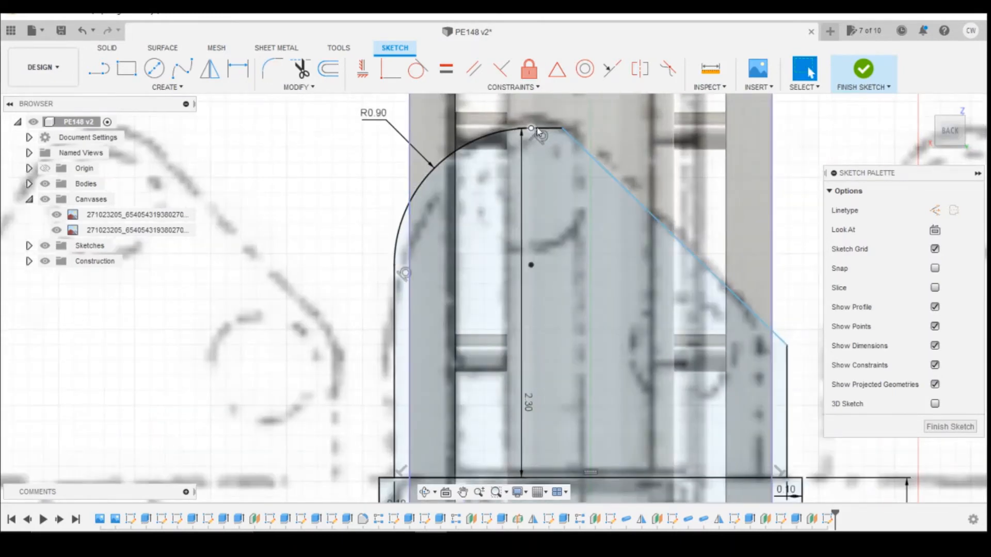
scroll(539, 132, "up", 5)
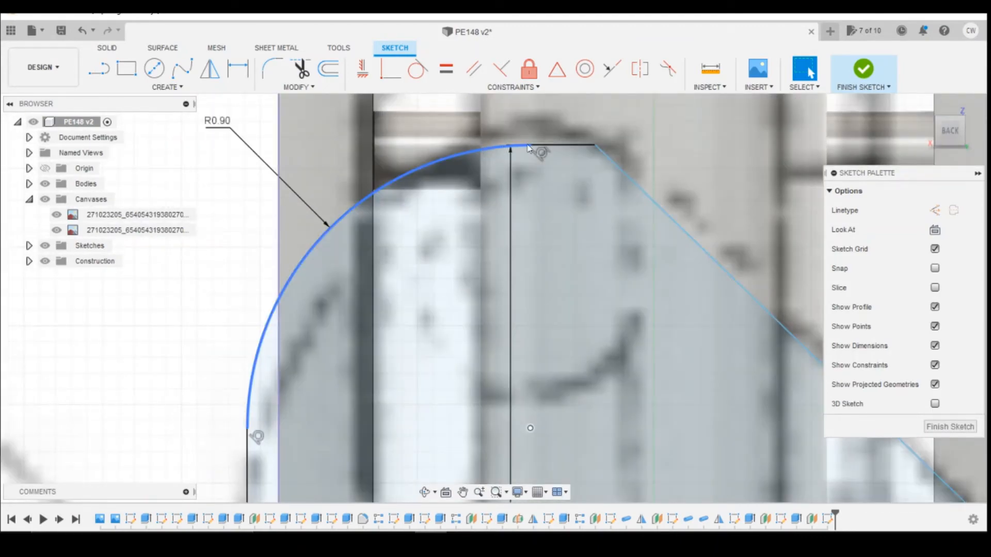
scroll(528, 149, "down", 1)
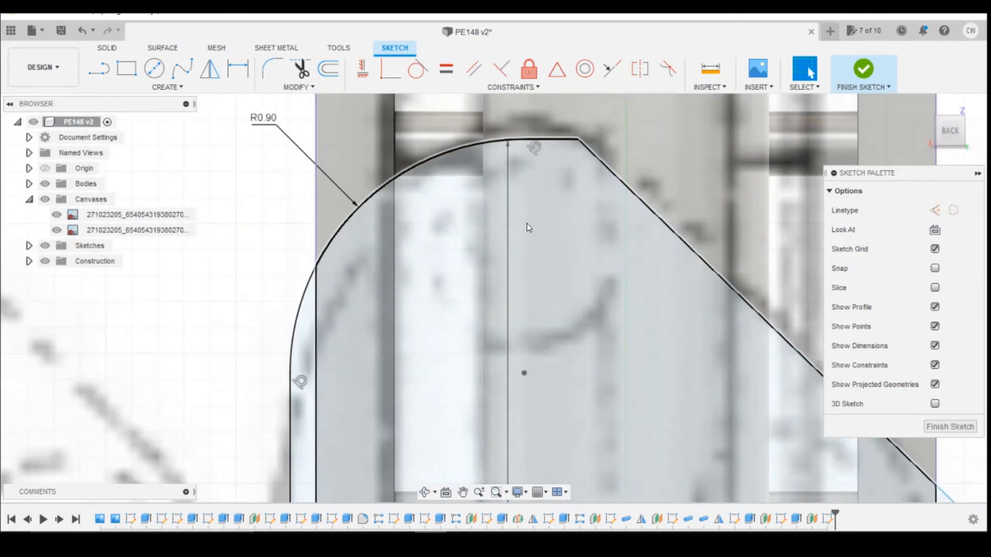
scroll(490, 360, "down", 3)
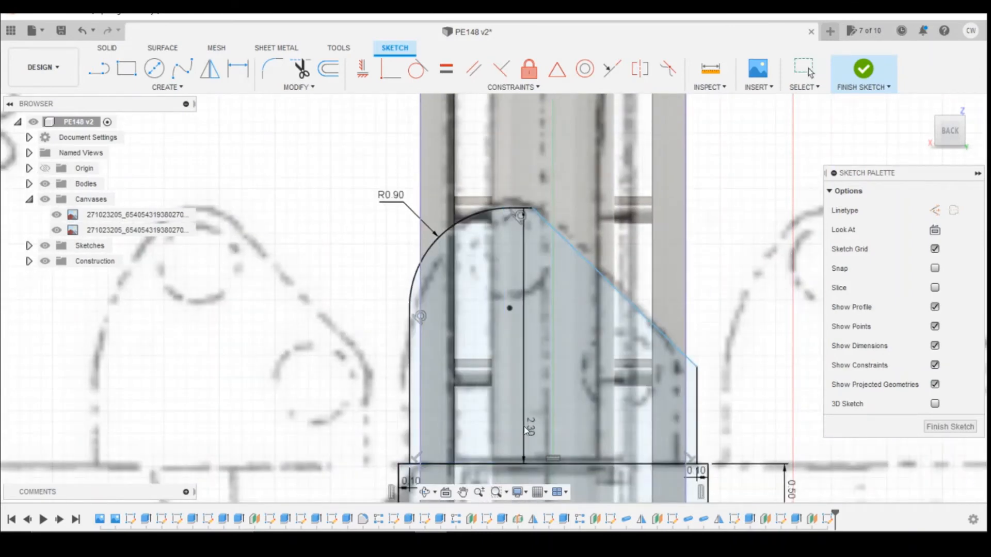
Move the 2.3 mm height dimension clear of the outline and dimension the outline's short top edge at 0.1 mm.
left_click_drag(525, 430, 261, 421)
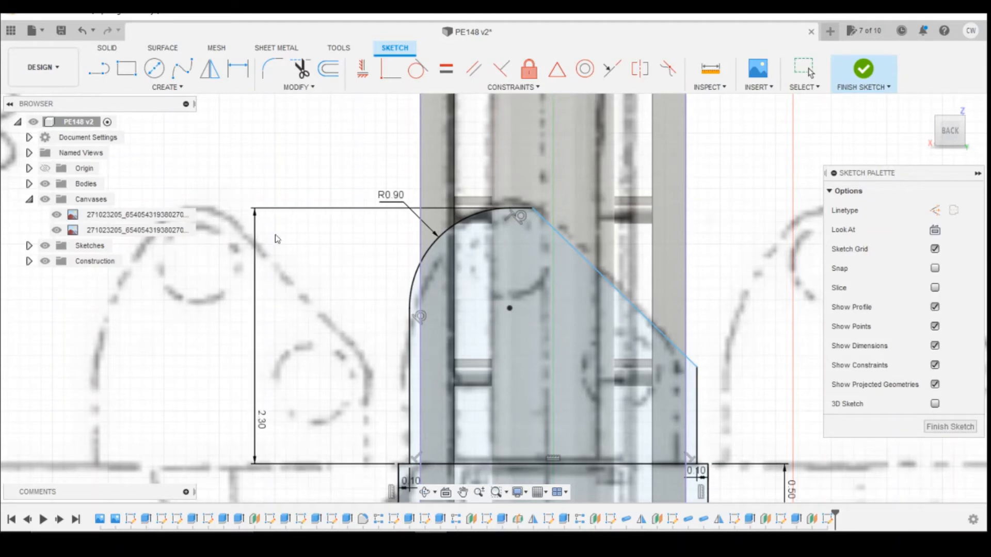
scroll(517, 222, "up", 4)
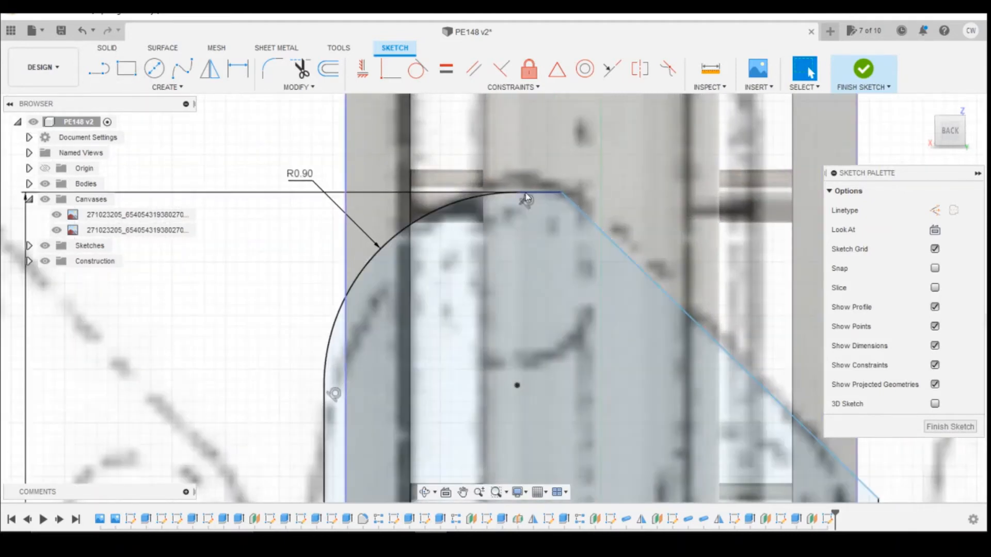
left_click(528, 193)
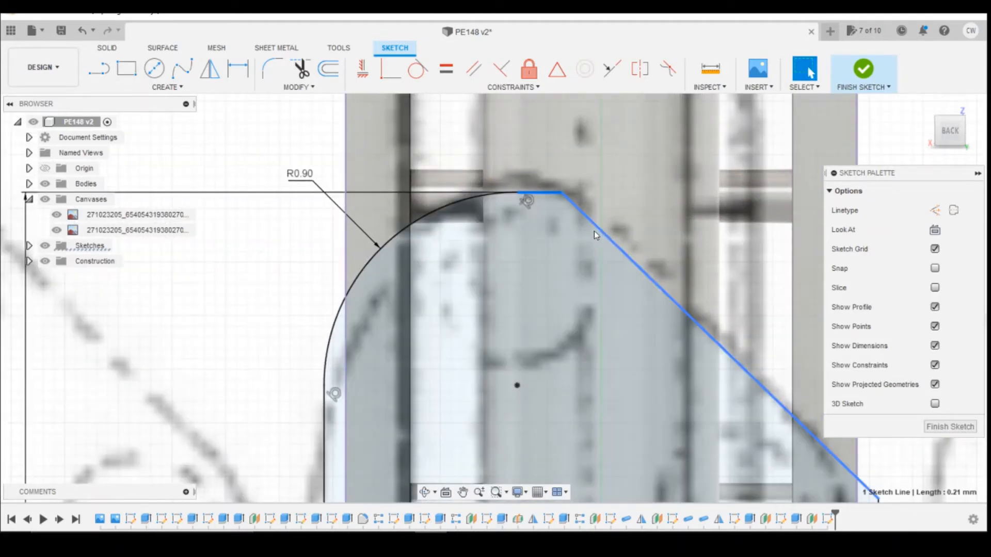
key("d")
left_click(541, 146)
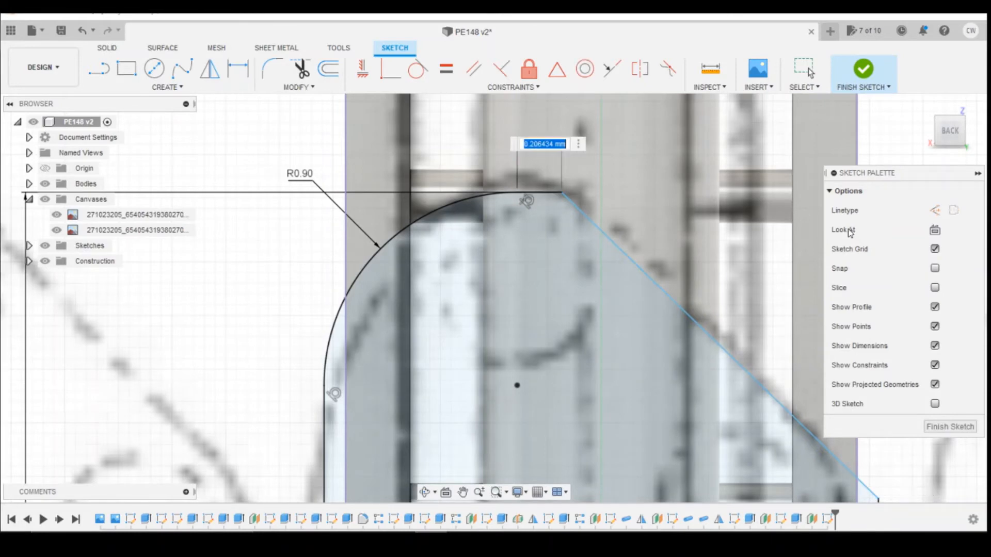
type("0.1")
key("Return")
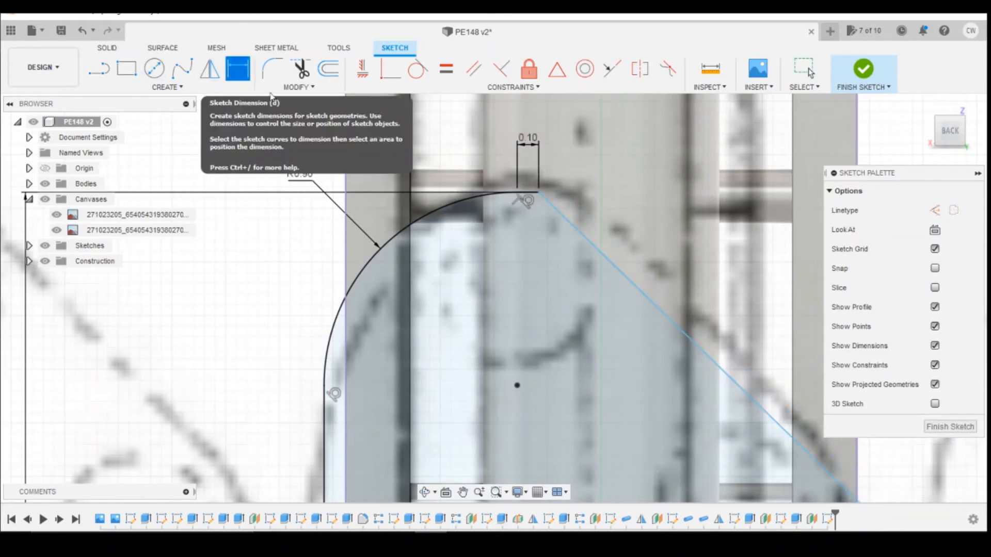
Change the dimension of the outline's short top edge to 0.2 mm.
double_click(529, 138)
type("0")
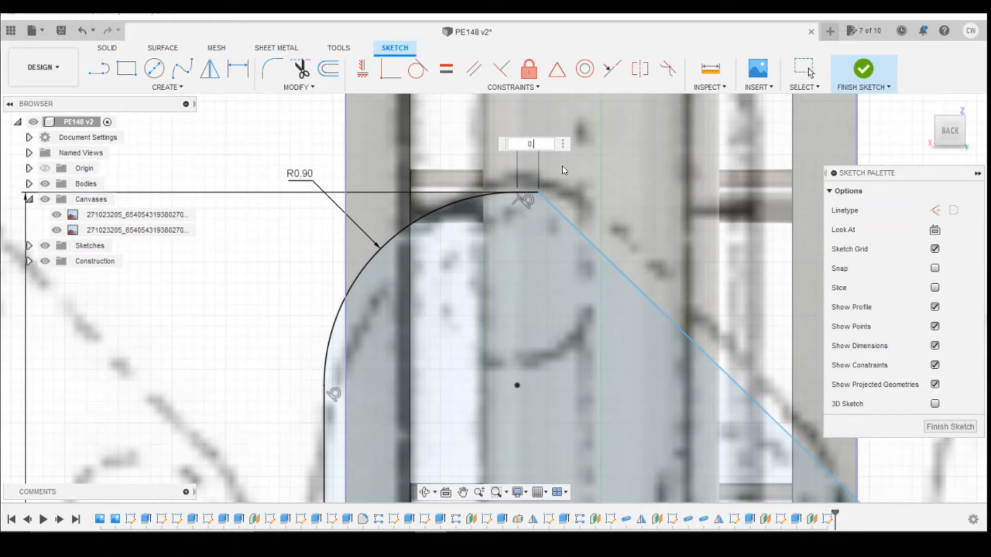
type(".2")
key("Return")
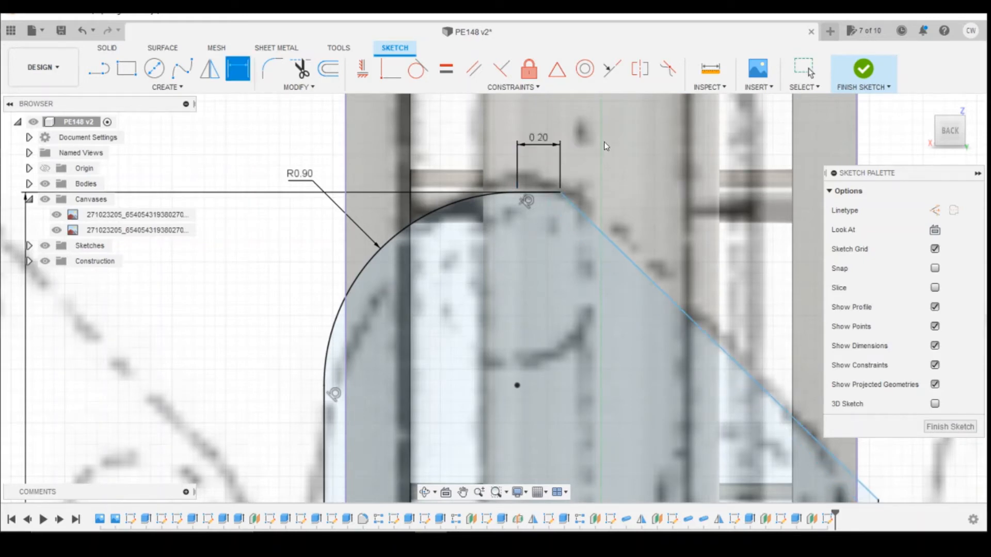
key("Escape")
Dimension the outline's shorter vertical side at 0.9 mm.
scroll(557, 107, "down", 4)
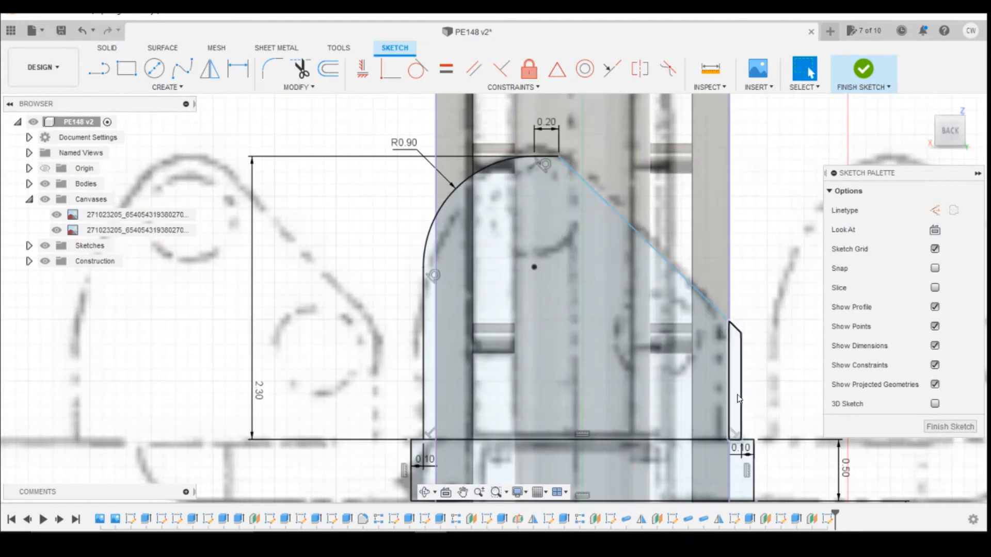
key("d")
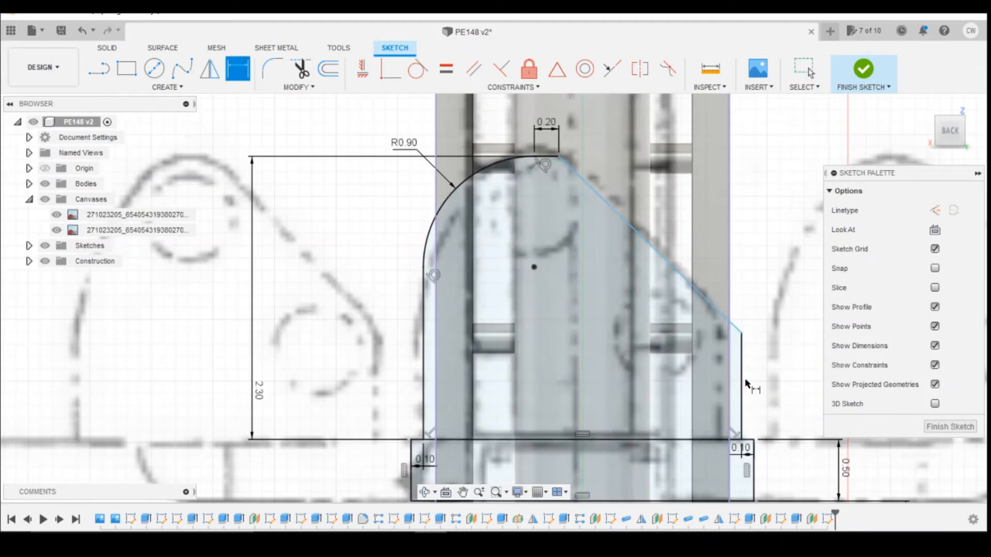
left_click(746, 386)
left_click(768, 378)
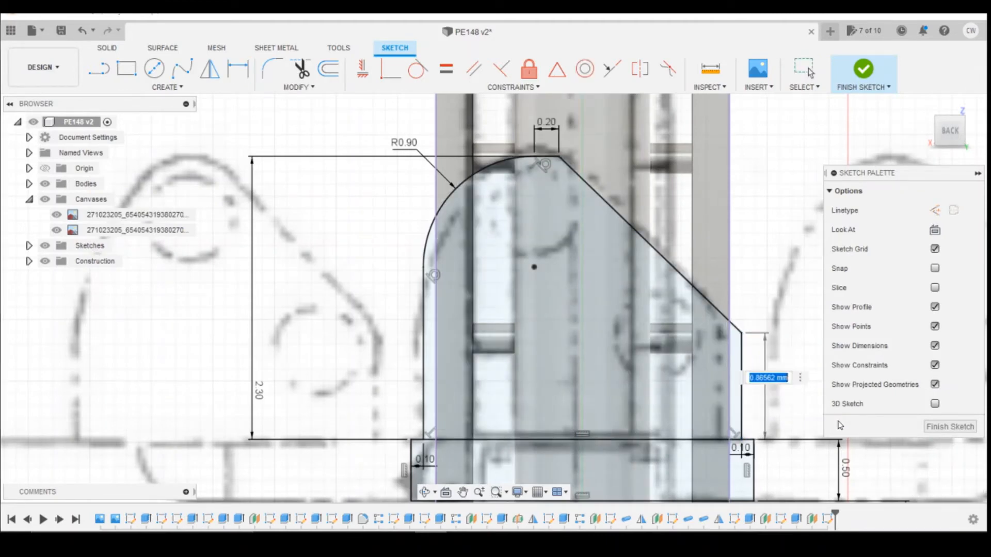
type("0.9")
key("Return")
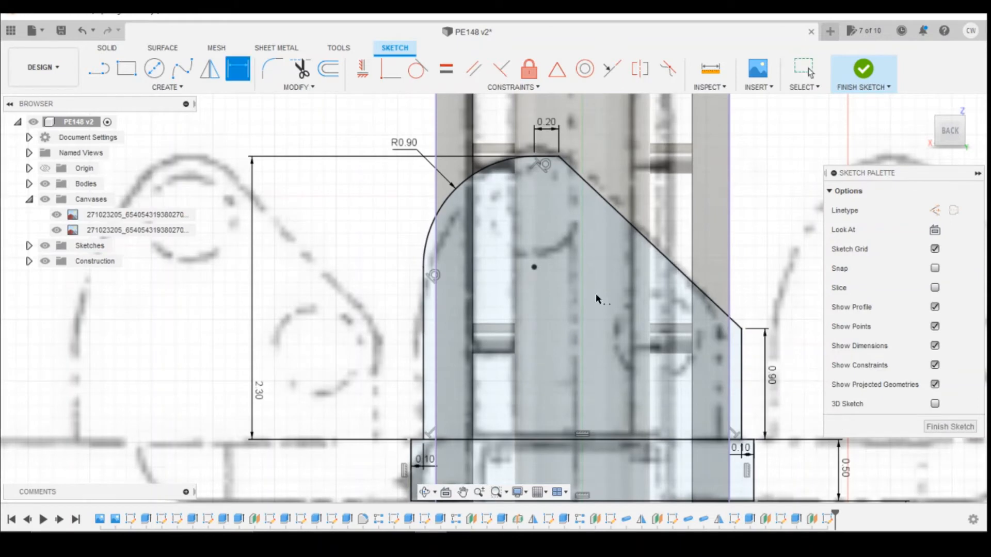
Fillet the corner between the outline's shorter vertical side and its sloping edge with a 1.35 mm radius.
left_click(272, 69)
left_click(742, 353)
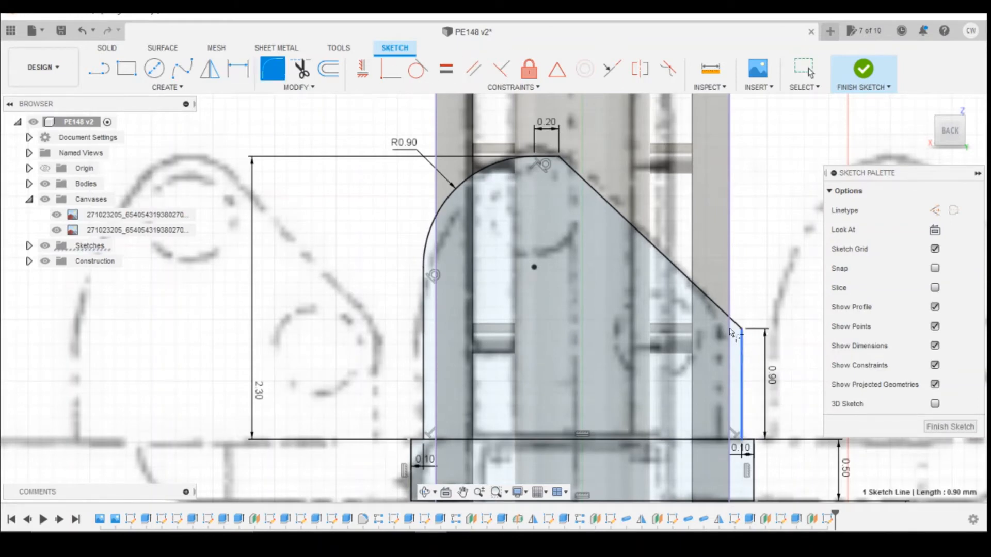
left_click(719, 312)
left_click_drag(752, 328, 740, 331)
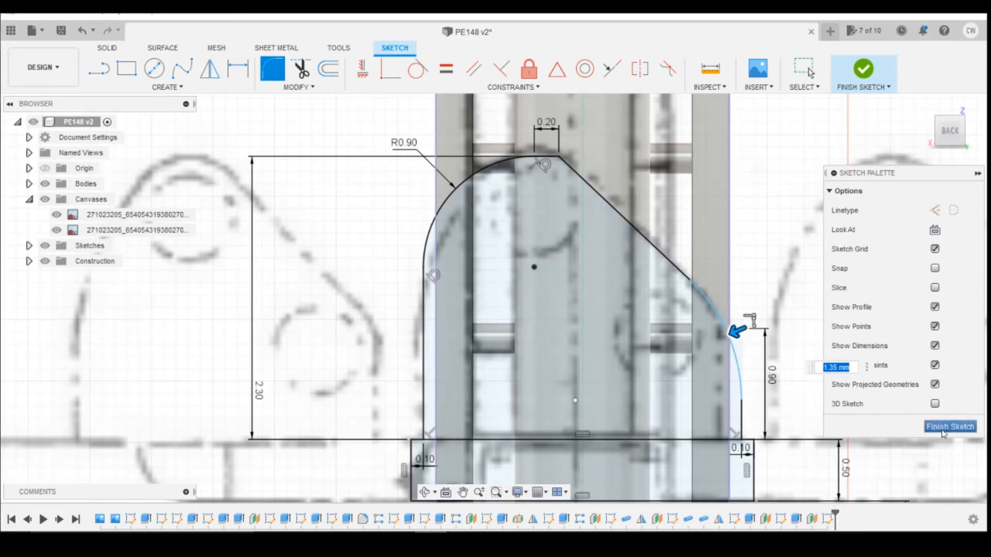
key("Return")
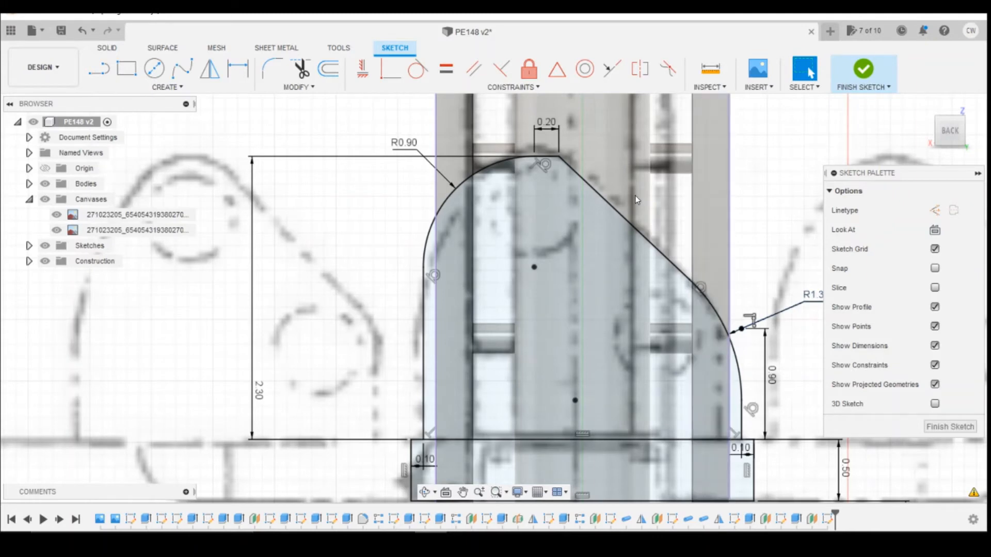
Fillet the corner between the outline's top edge and its sloping edge with a 0.45 mm radius.
left_click(272, 68)
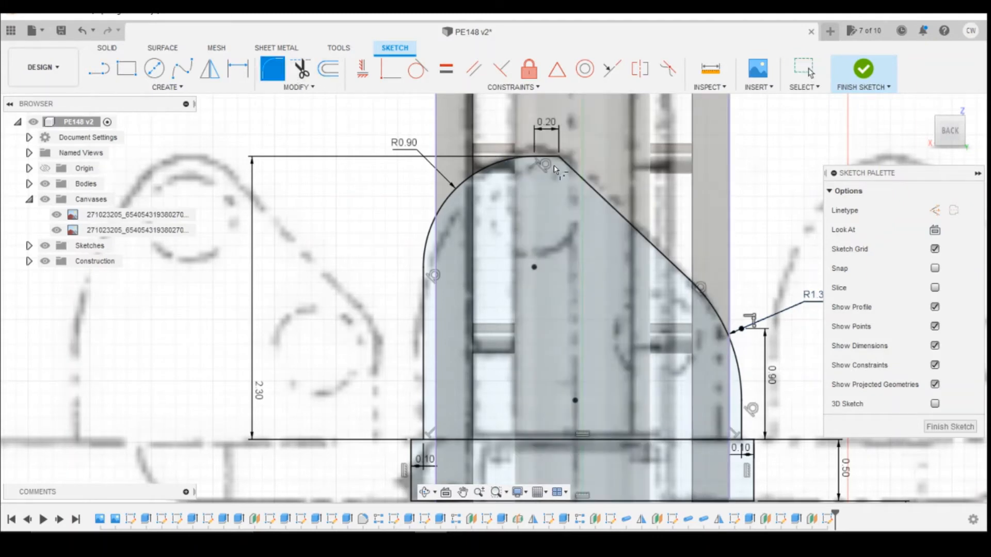
scroll(555, 167, "up", 3)
left_click(551, 150)
left_click(569, 156)
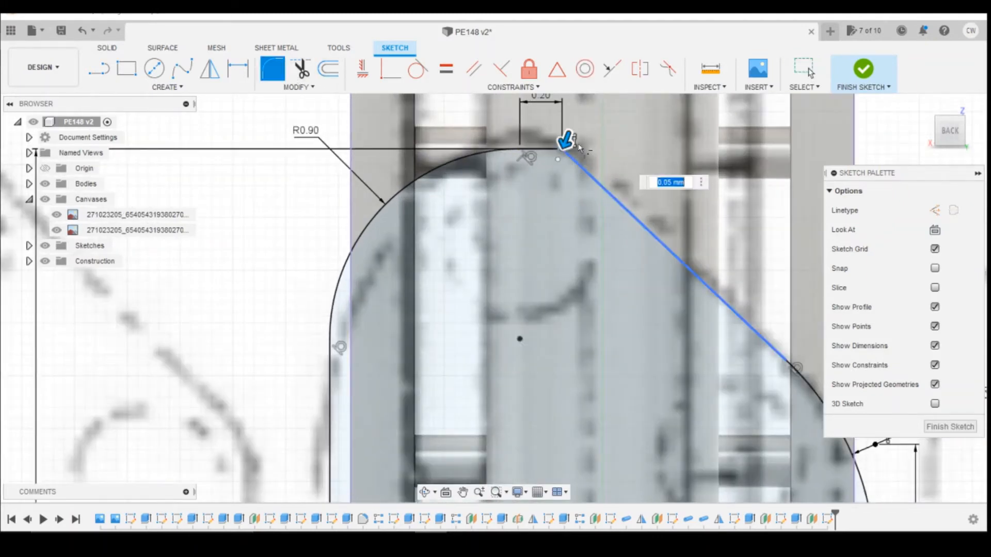
mouse_move(561, 137)
left_mouse_down()
mouse_move(533, 156)
mouse_move(559, 145)
left_mouse_up()
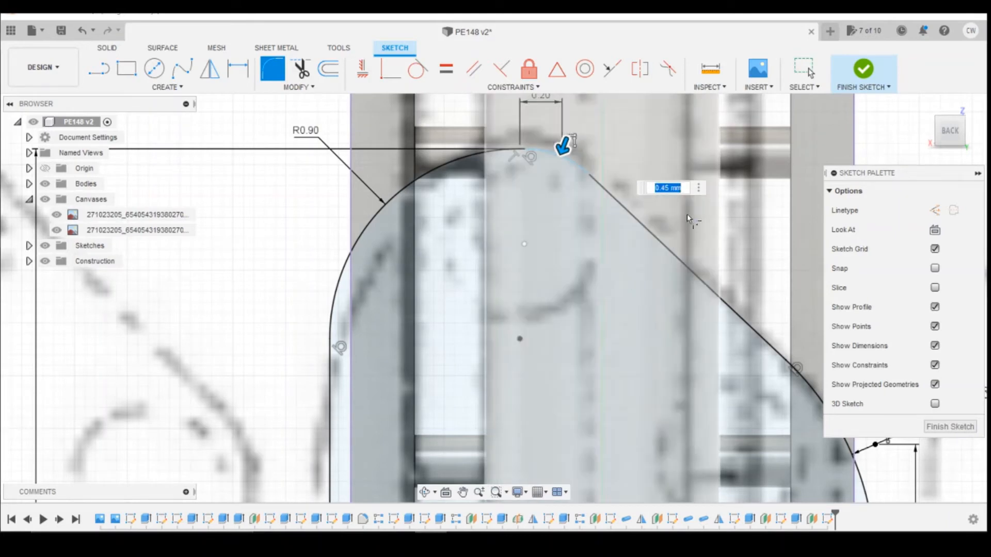
key("Return")
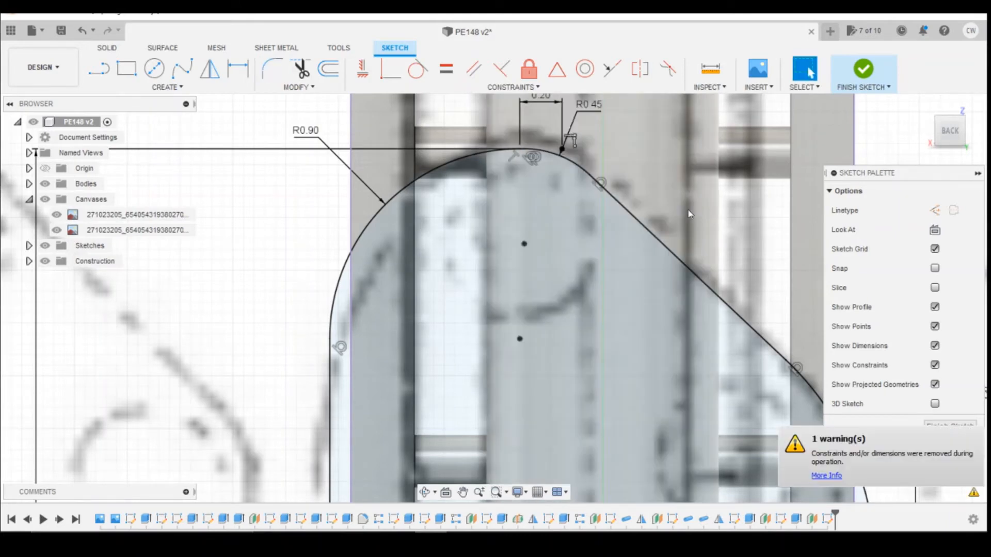
Start an extrusion of the outline's main profile together with the two narrow profiles along its vertical sides.
scroll(601, 325, "down", 3)
scroll(519, 307, "down", 4)
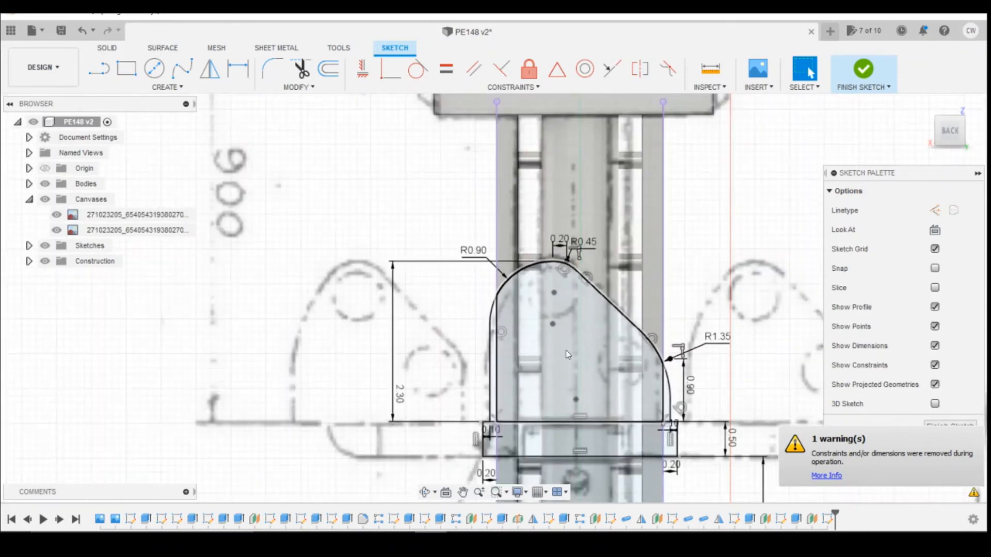
scroll(524, 376, "up", 1)
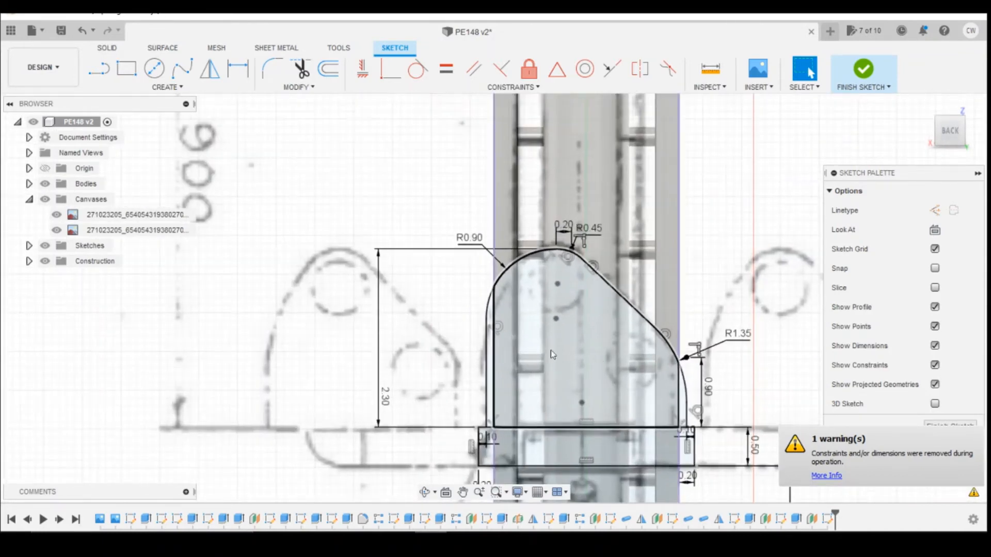
left_click(584, 355)
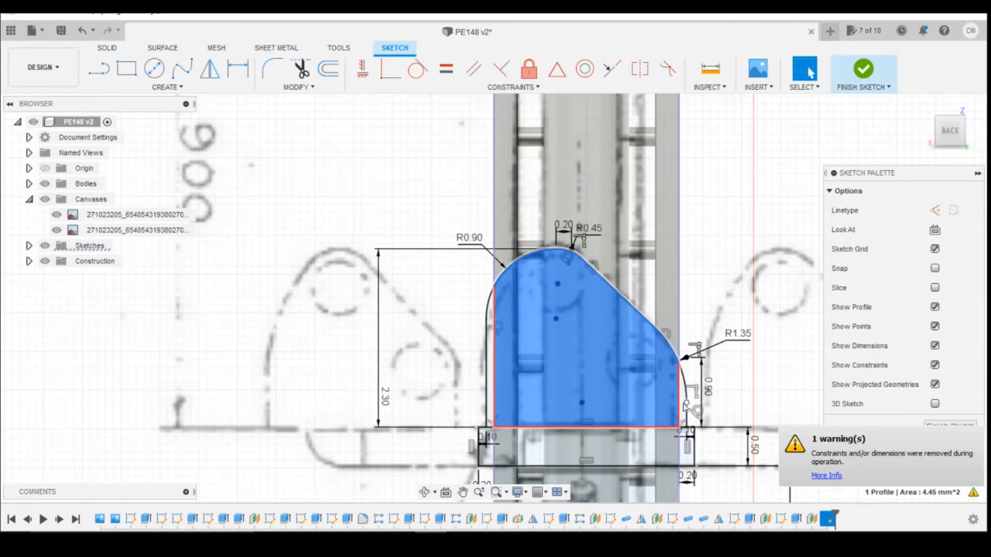
scroll(683, 407, "up", 3)
left_click(681, 391)
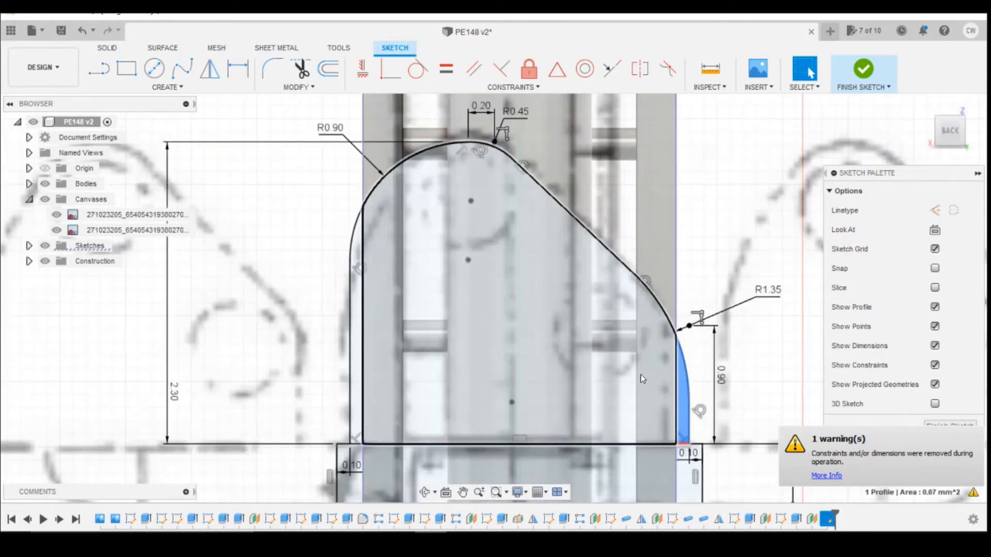
left_click(357, 388)
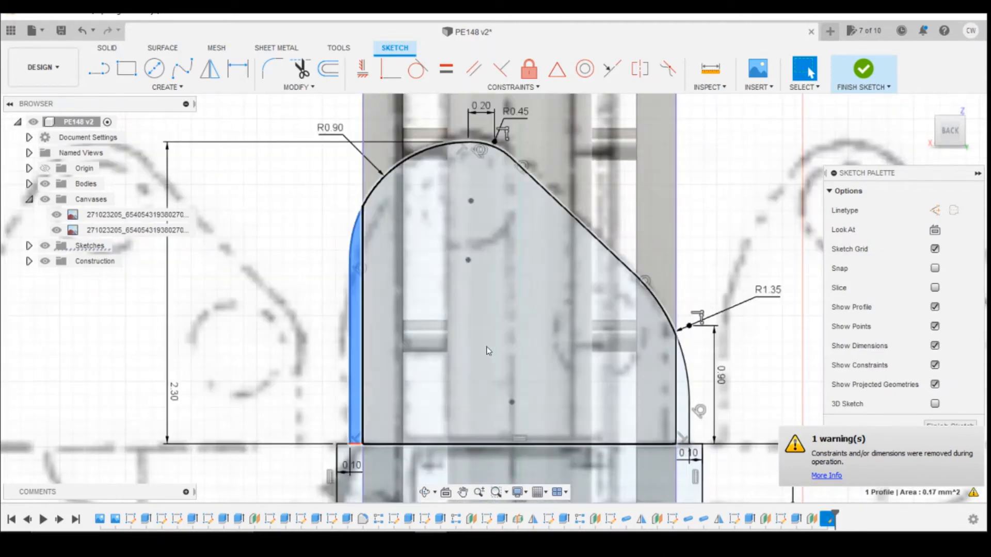
left_click(487, 338, "shift")
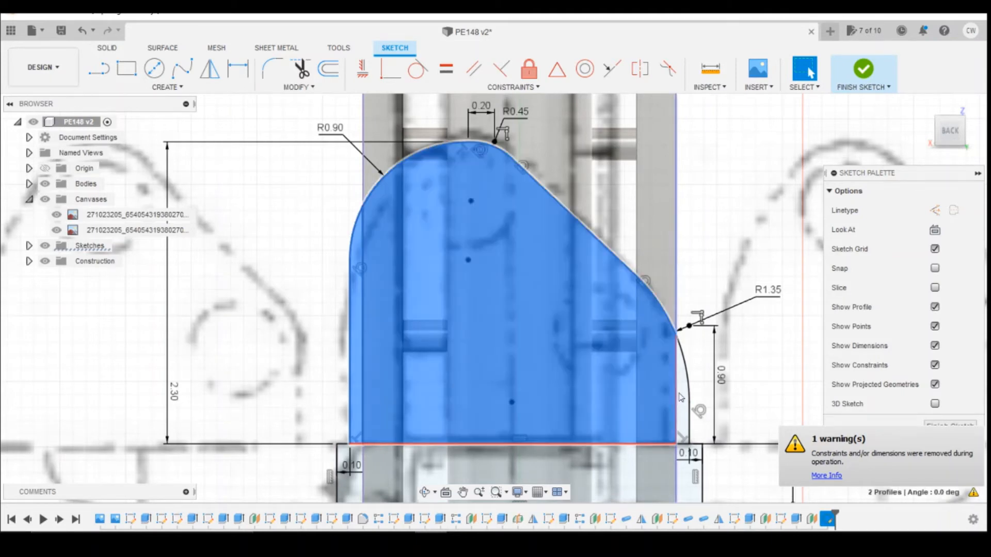
left_click(684, 397, "shift")
right_click(566, 379)
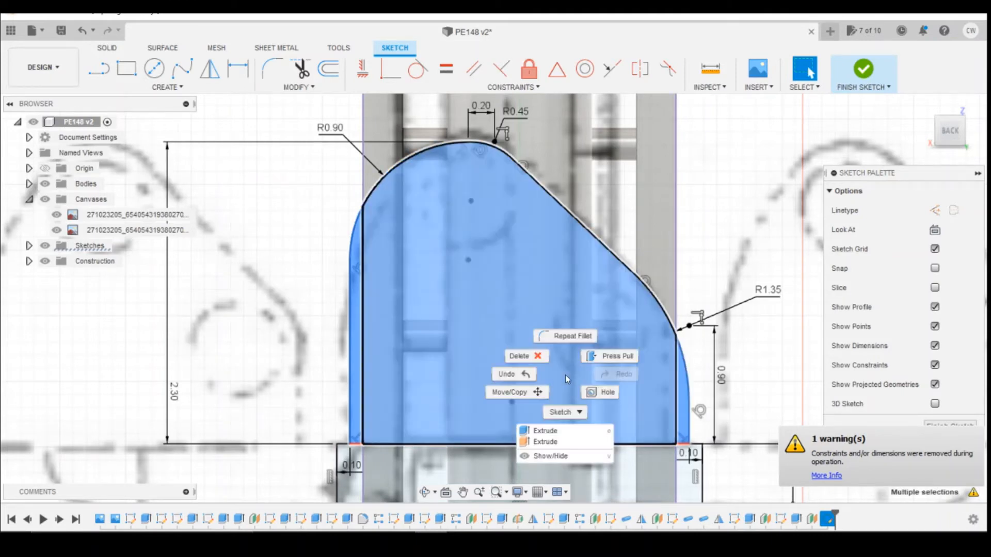
left_click(547, 435)
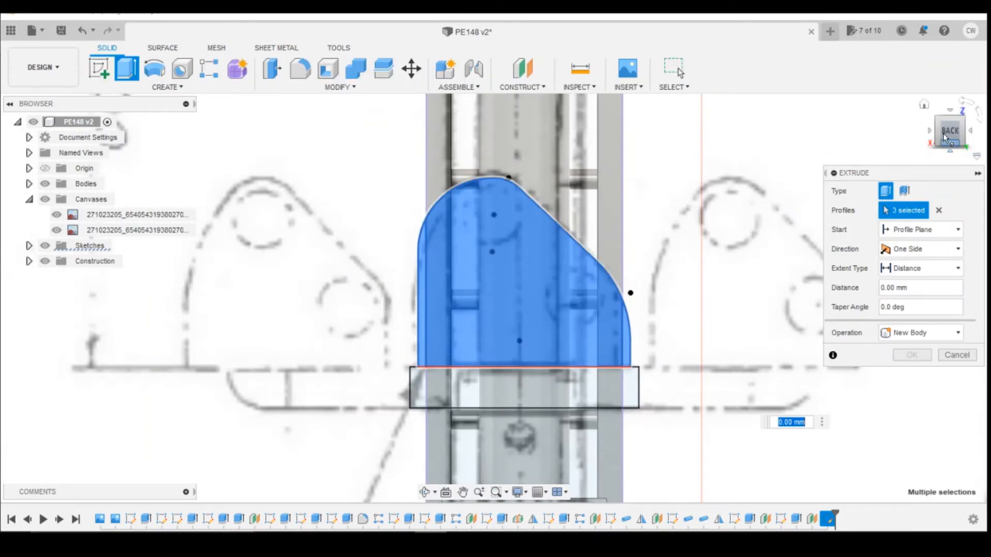
Extrude the three outline profiles by -0.8 mm as a new body, matching the housing depth in the side-view drawing.
left_click_drag(950, 135, 974, 138)
mouse_move(619, 261)
middle_mouse_down("shift")
mouse_move(593, 259)
mouse_move(681, 265)
mouse_move(628, 265)
middle_mouse_up("shift")
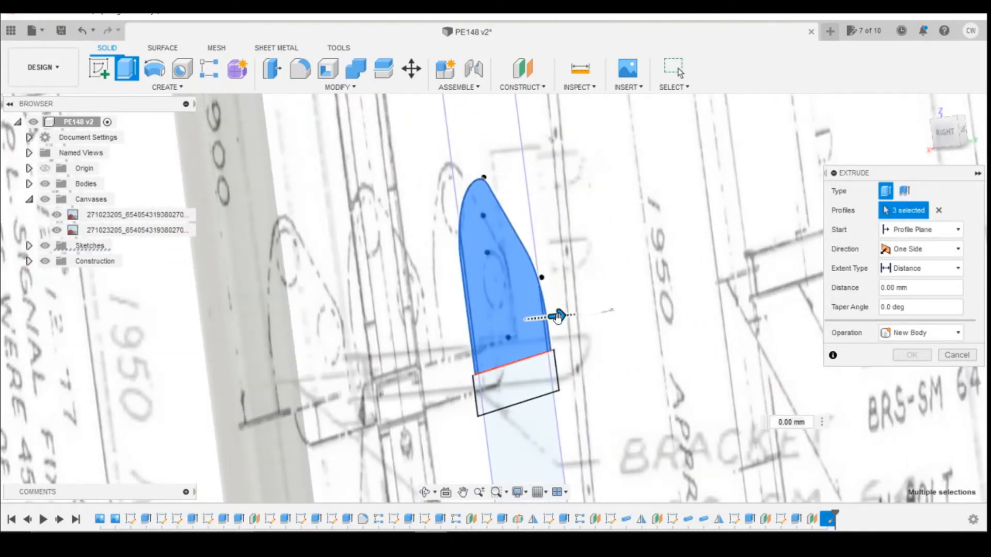
left_click_drag(555, 320, 505, 323)
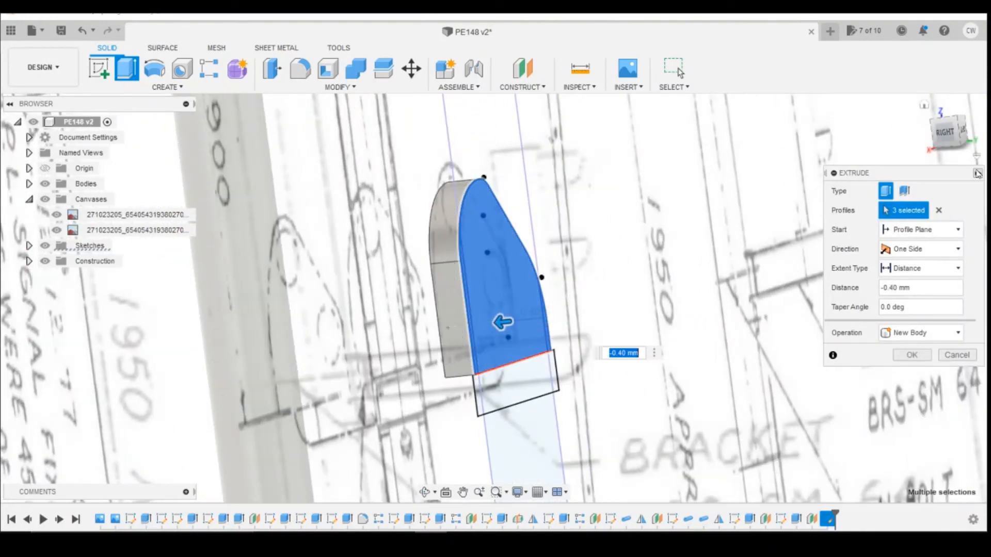
left_click(937, 134)
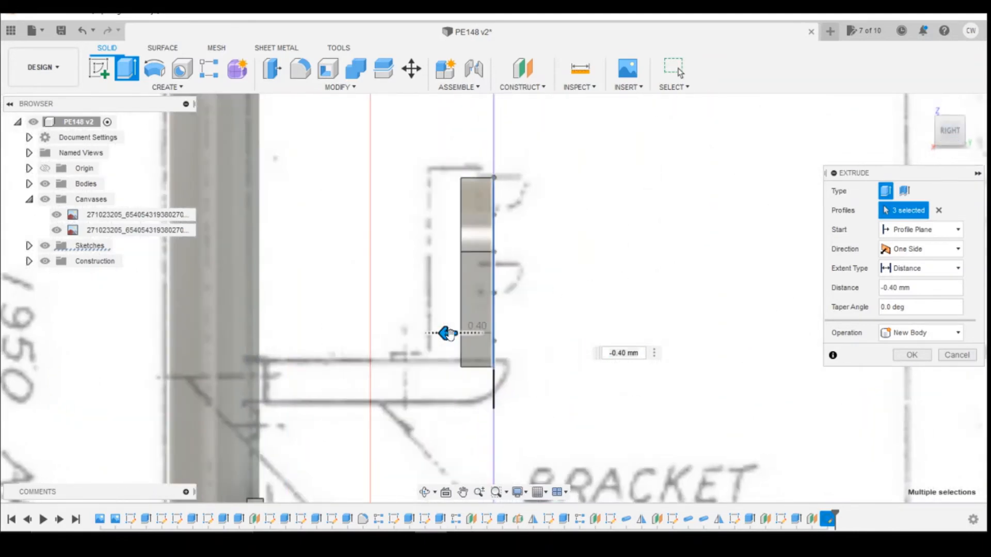
left_click_drag(450, 334, 419, 335)
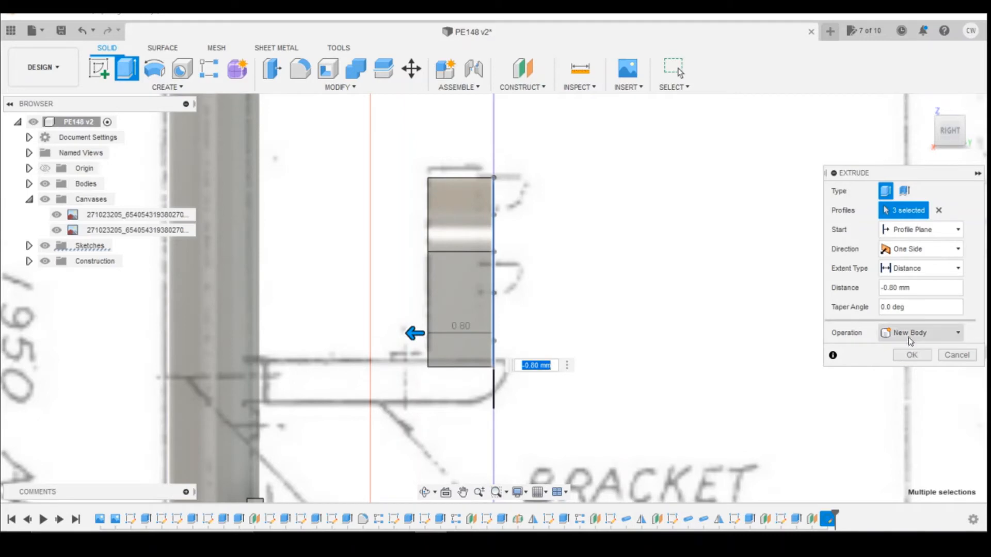
left_click(911, 355)
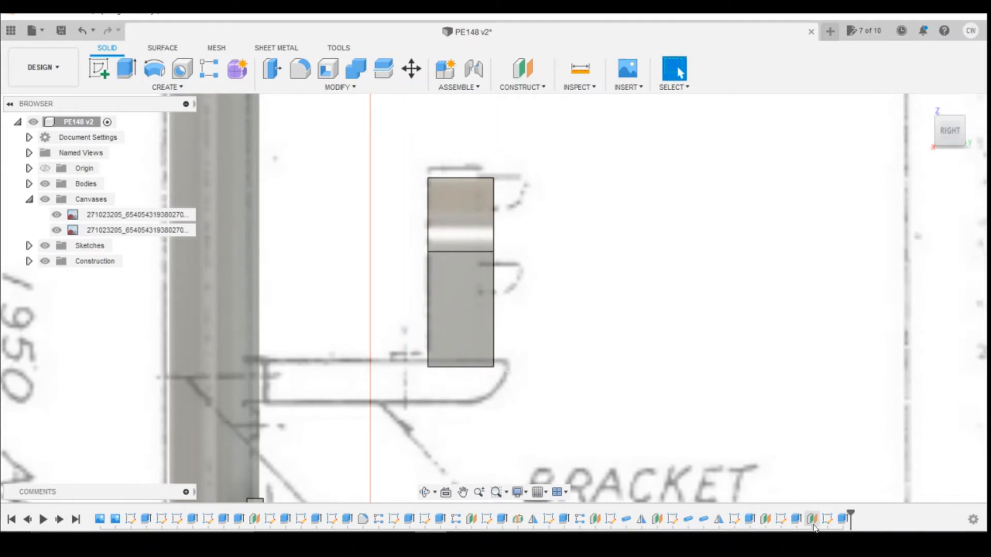
Make Sketch18, which holds the signal outline and the bracket rectangle, visible again.
left_click(29, 245)
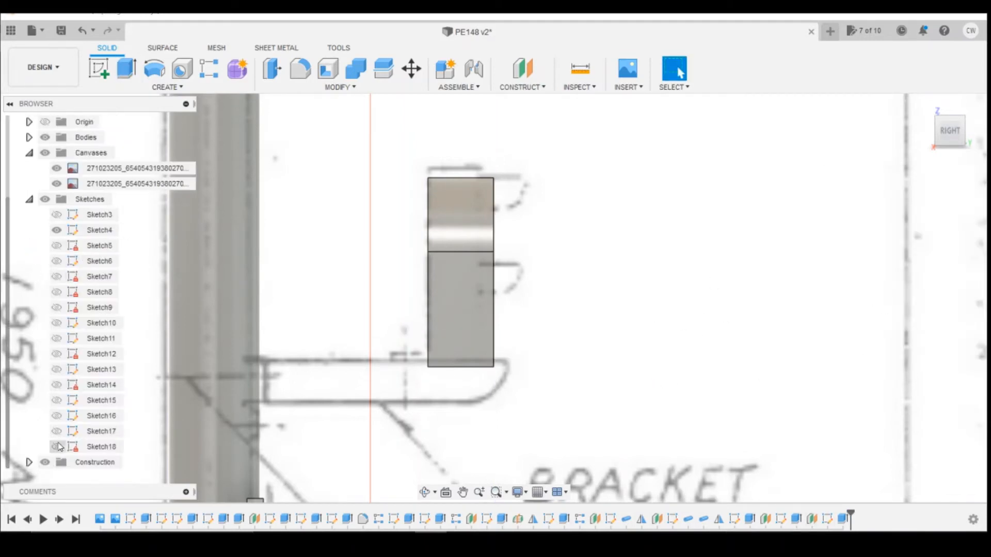
left_click(57, 446)
left_click_drag(956, 138, 920, 135)
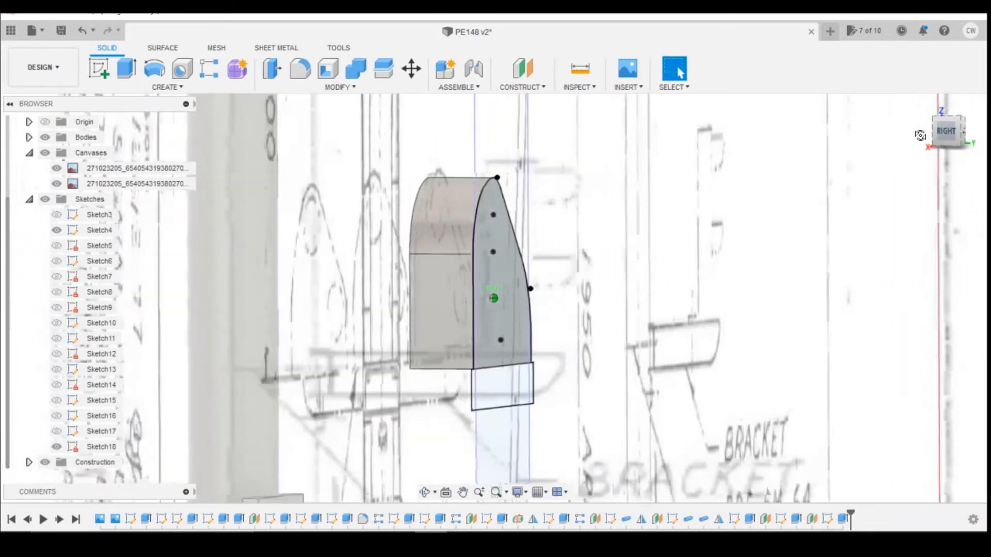
scroll(505, 385, "up", 2)
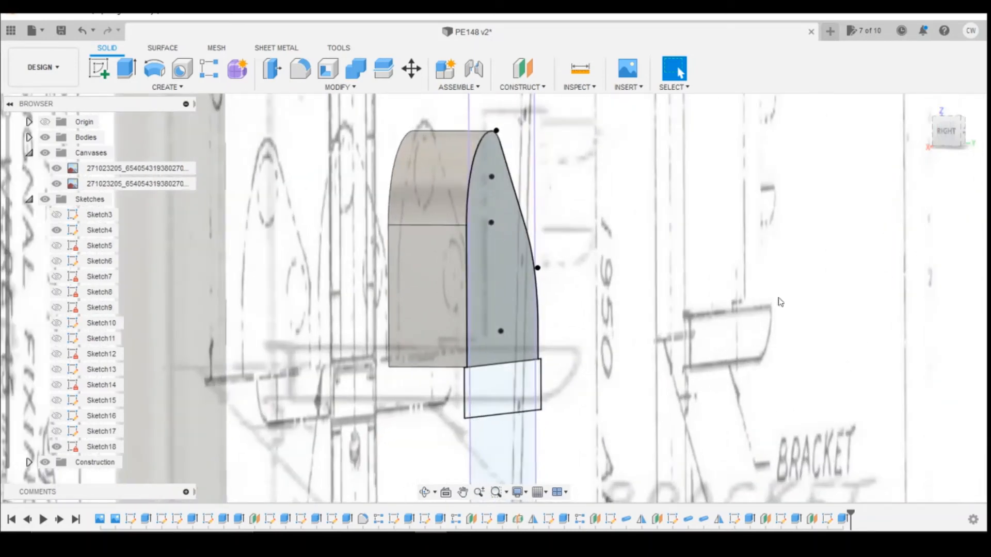
left_click_drag(955, 135, 920, 136)
left_click(961, 137)
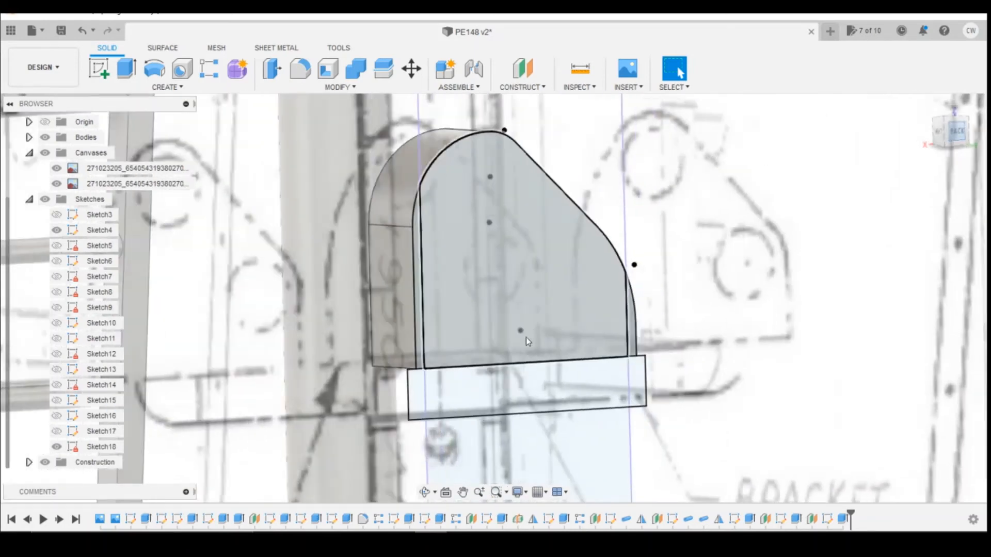
Start a two-sided extrusion of the bracket rectangle's three profiles below the housing, viewed against the side-view drawing.
left_click(392, 395)
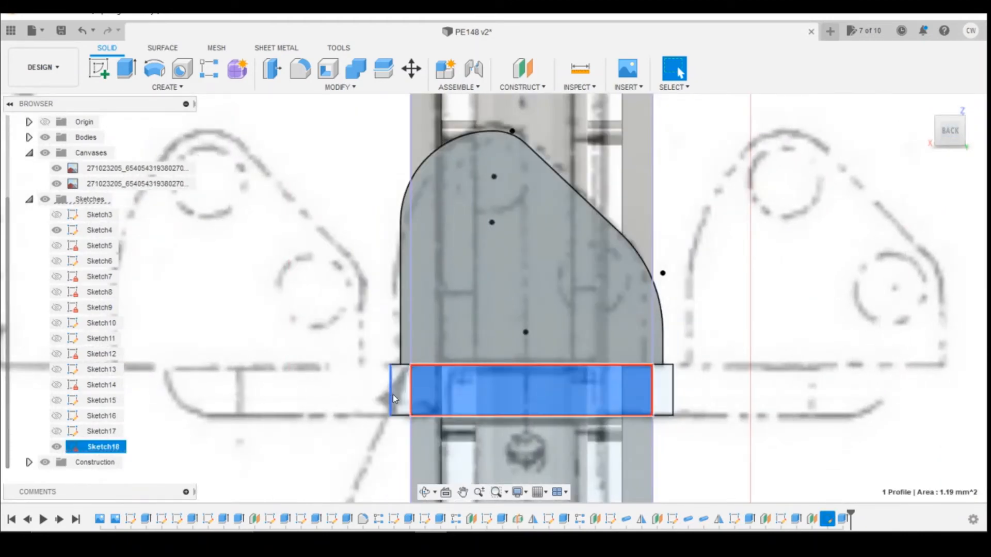
left_click(666, 392, "ctrl")
left_click(666, 392, "ctrl")
right_click(565, 394)
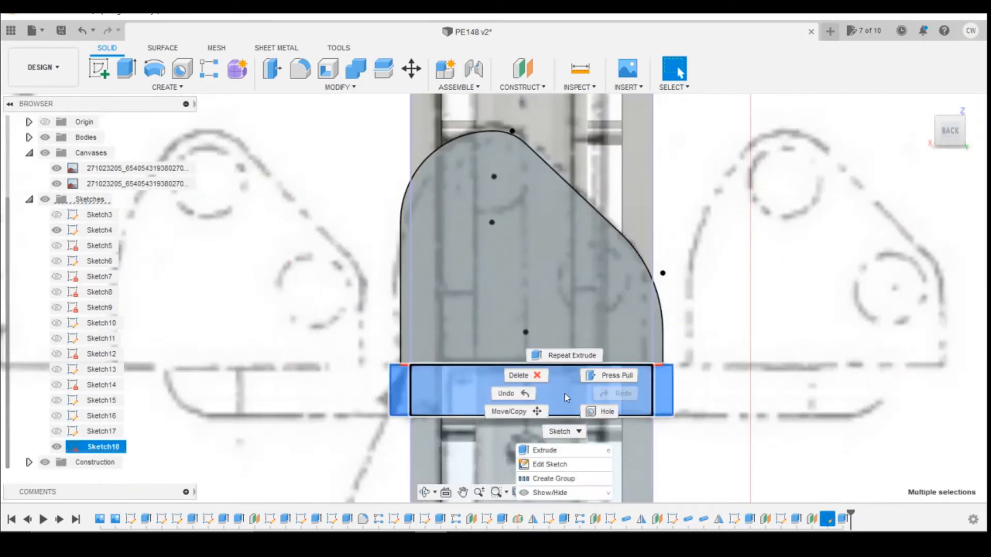
left_click(547, 453)
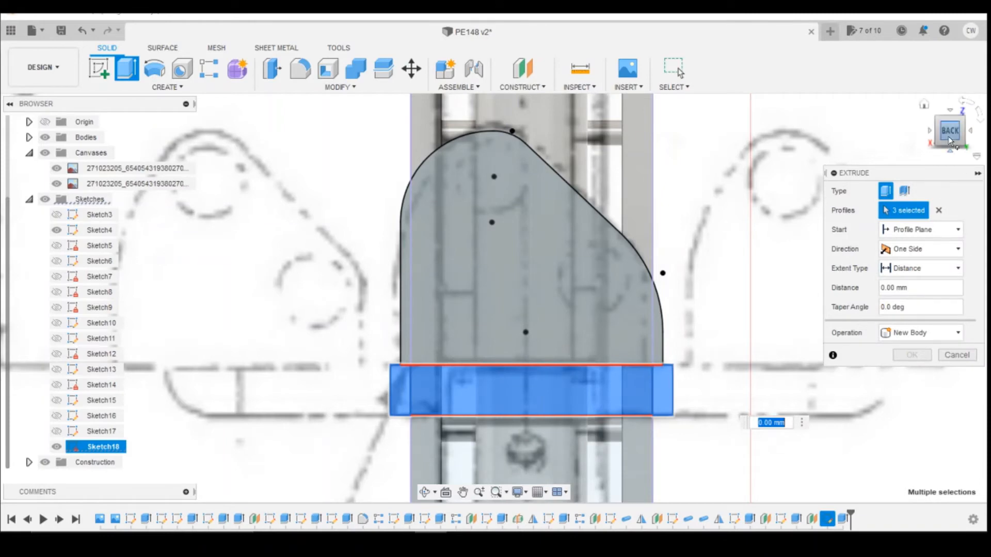
left_click(929, 140)
left_click(937, 136)
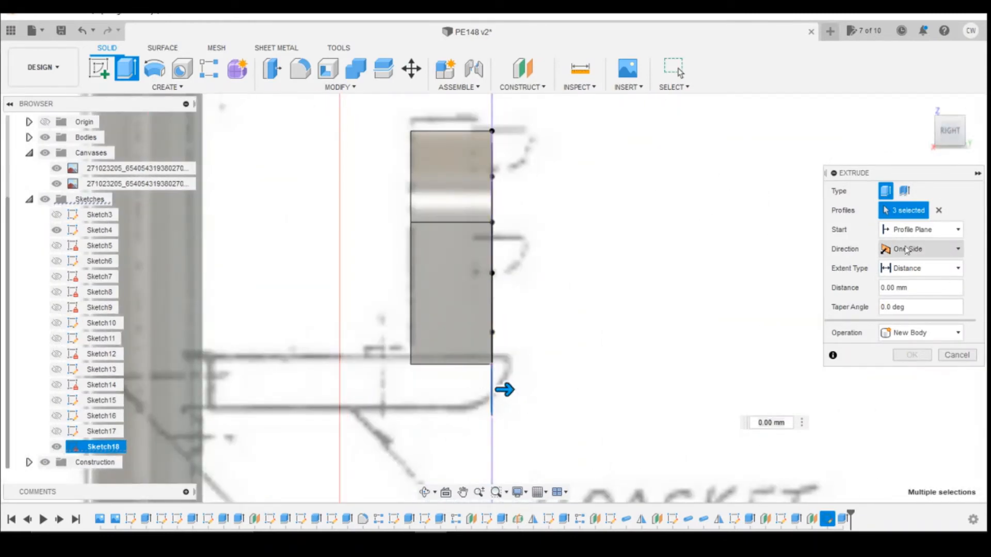
left_click(921, 249)
left_click(912, 282)
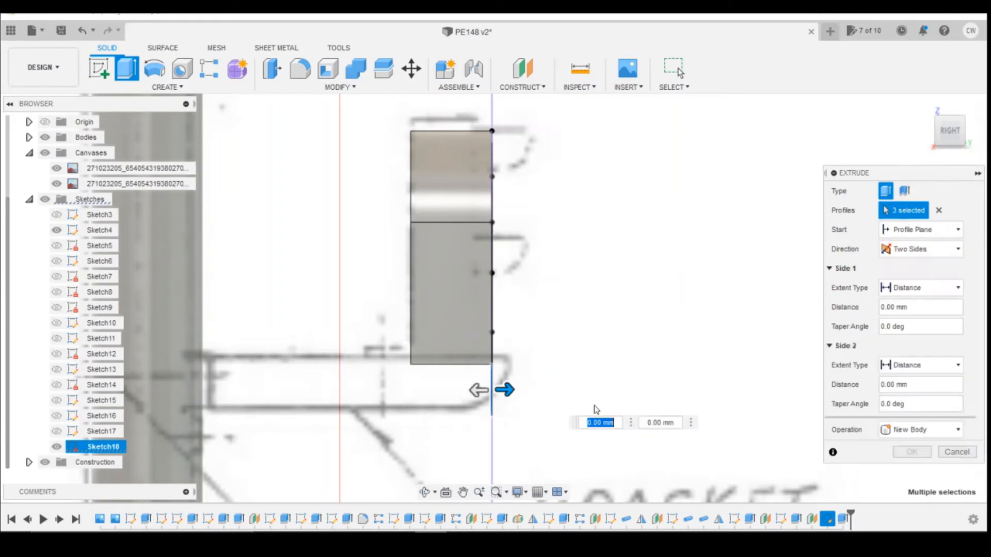
Extrude the bracket profiles 0.20 mm on side 1 and 3.10 mm on side 2, joined to the existing body.
left_click_drag(506, 392, 164, 393)
left_click(522, 391)
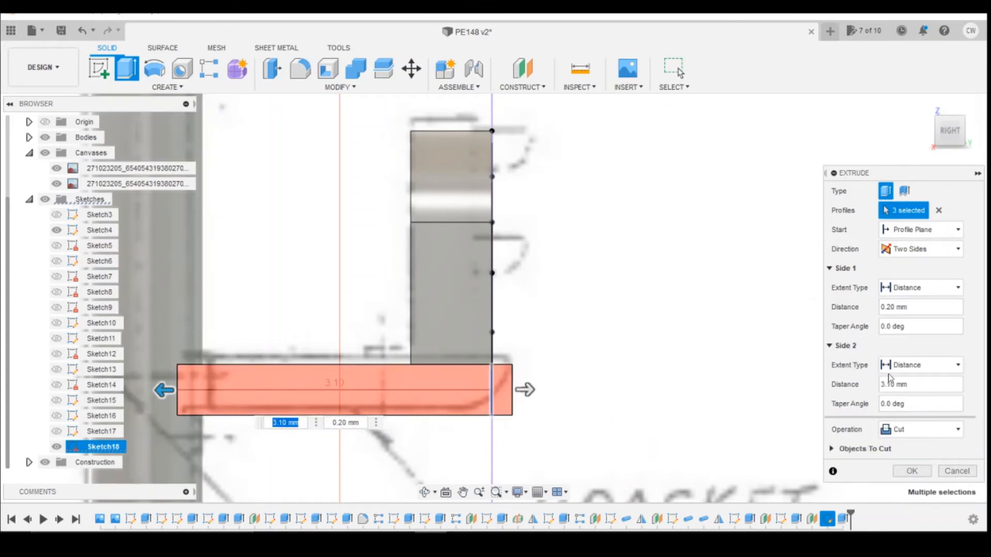
left_click(908, 429)
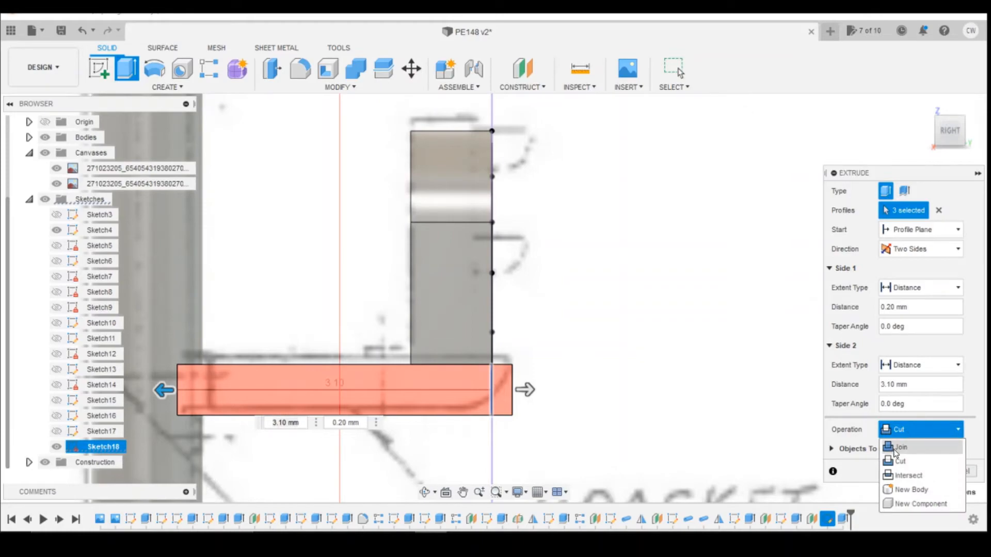
left_click(896, 449)
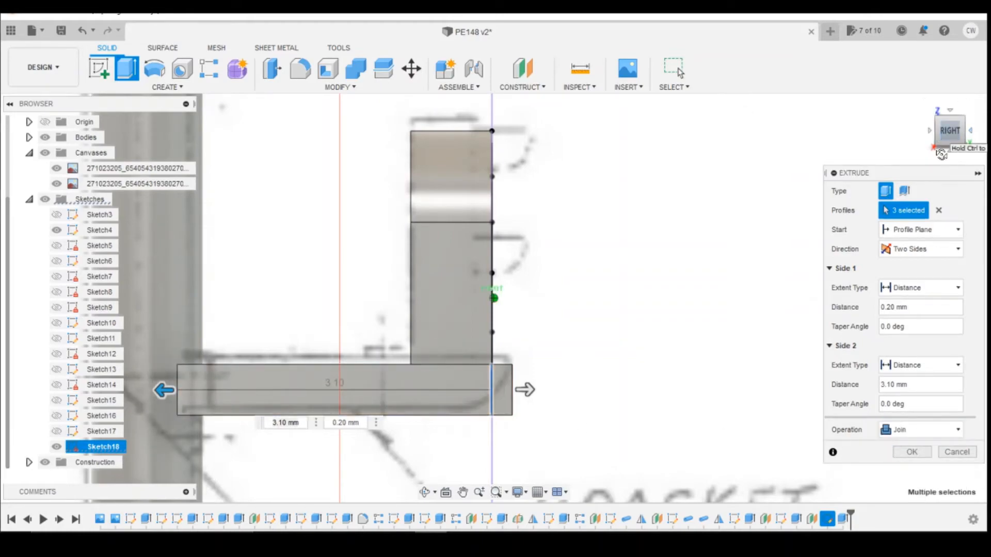
mouse_move(948, 133)
left_mouse_down()
mouse_move(925, 155)
mouse_move(872, 143)
mouse_move(939, 140)
mouse_move(925, 145)
left_mouse_up()
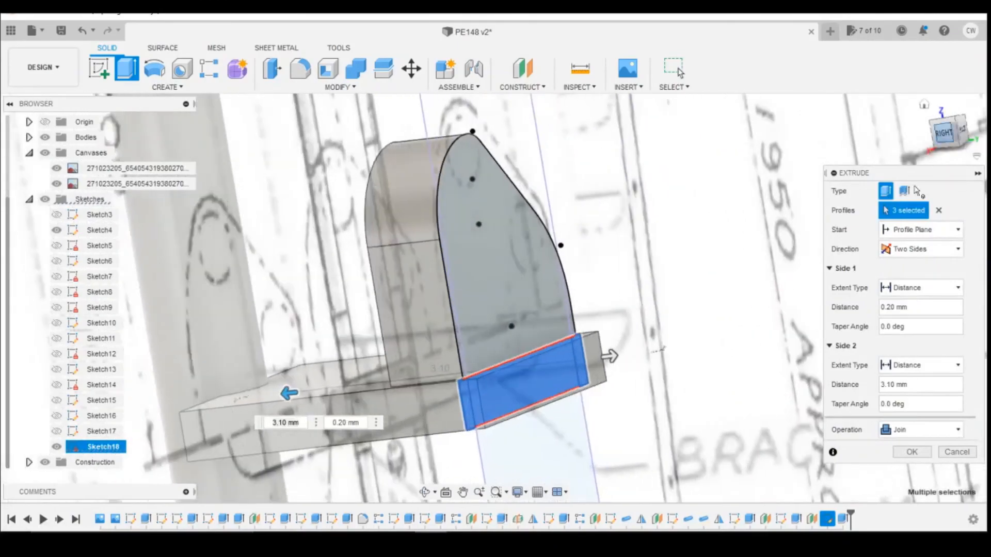
left_click(933, 451)
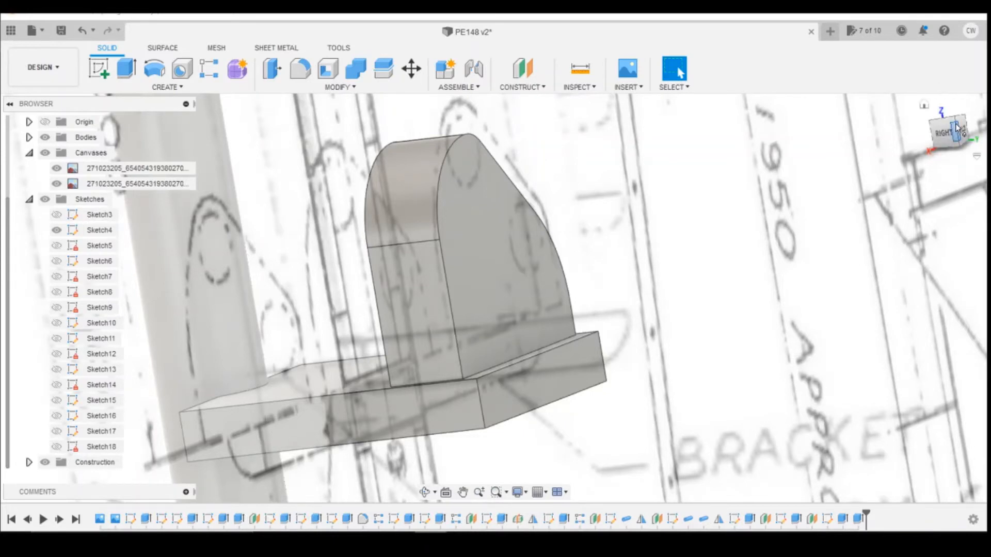
Sketch a circle of 0.75 mm diameter near the rounded top of the housing's back face, in a new sketch.
left_click(972, 138)
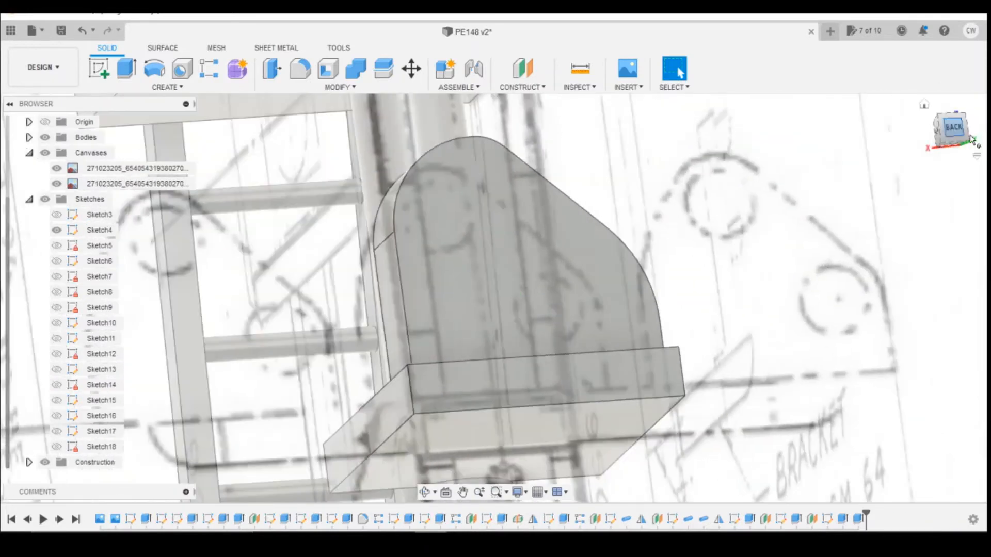
left_click(959, 131)
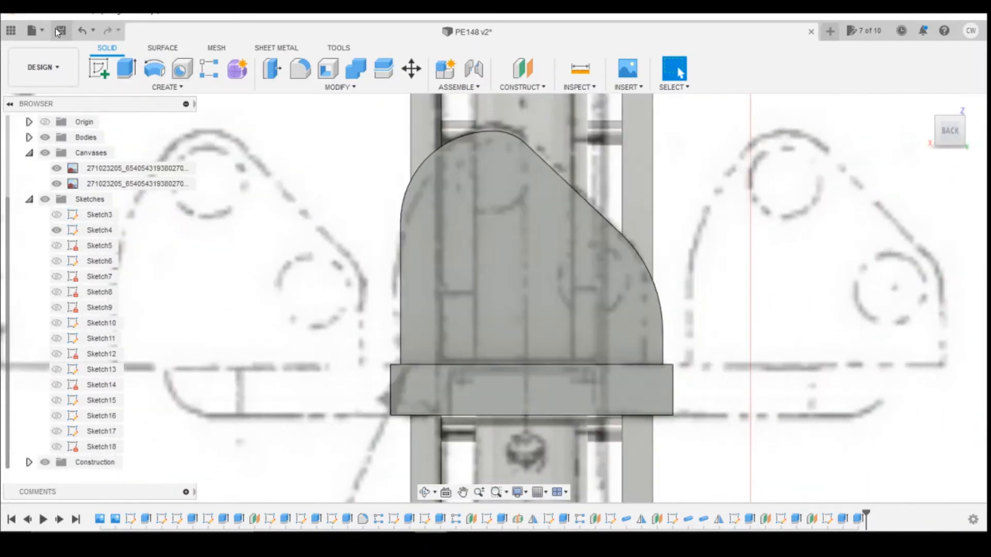
left_click(98, 68)
left_click(621, 316)
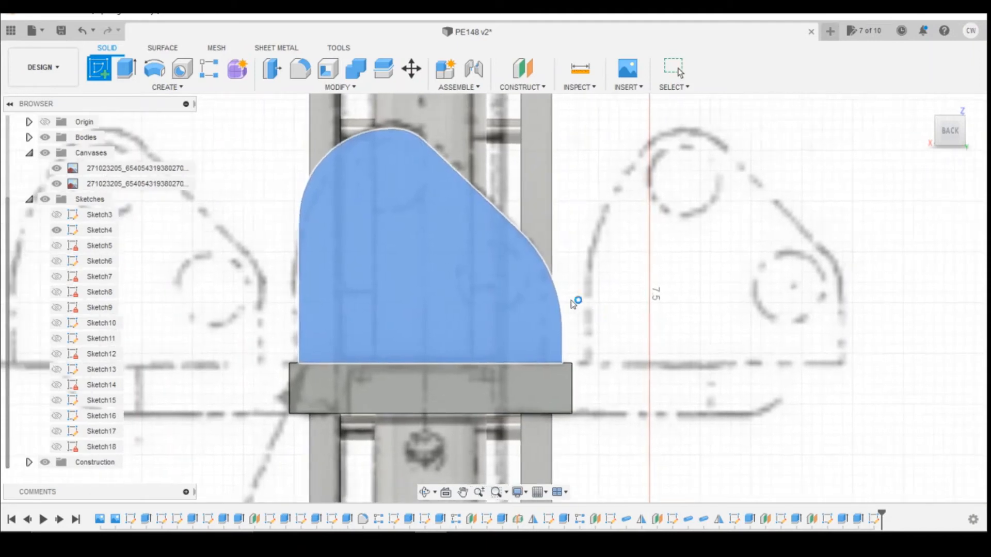
left_click(156, 69)
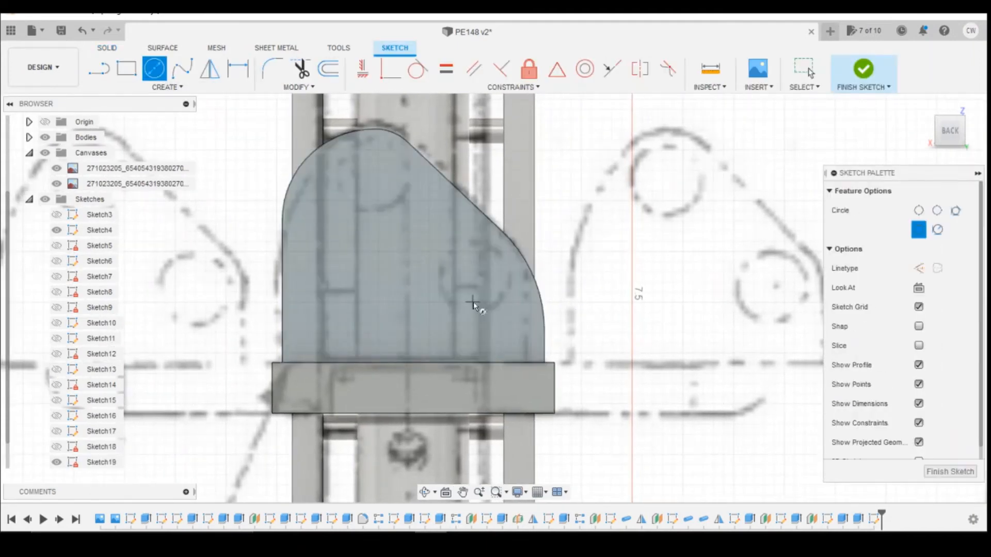
left_click(375, 174)
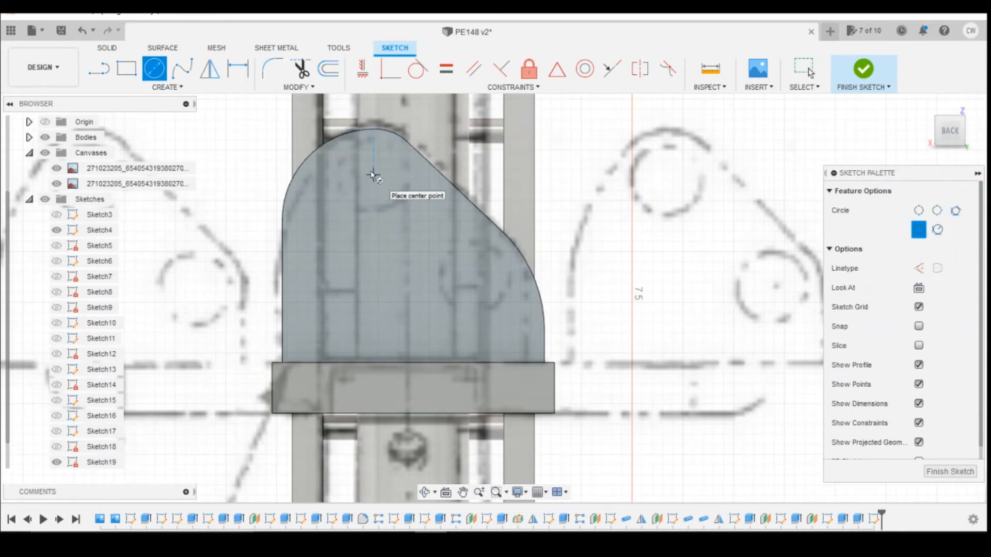
scroll(385, 172, "up", 5)
scroll(515, 423, "down", 1)
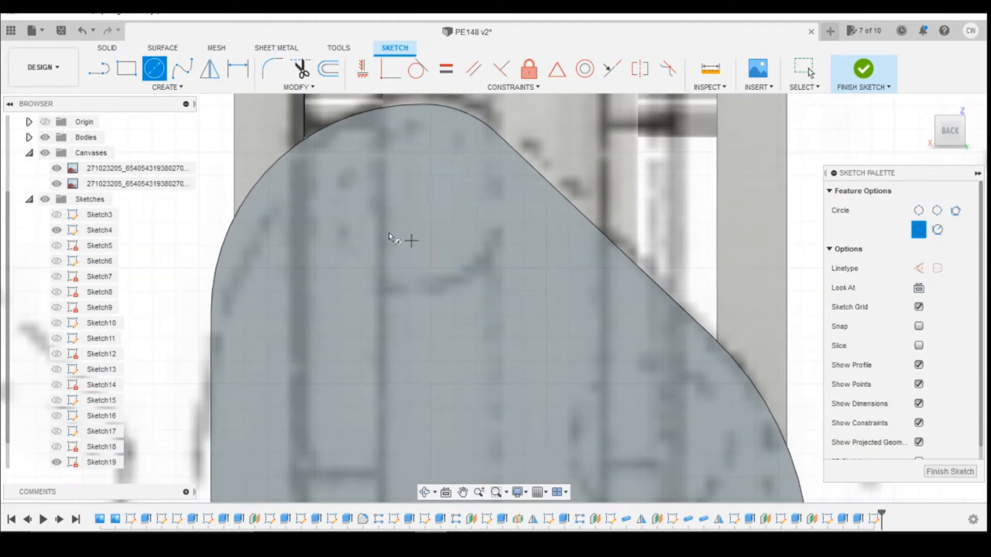
left_click(419, 209)
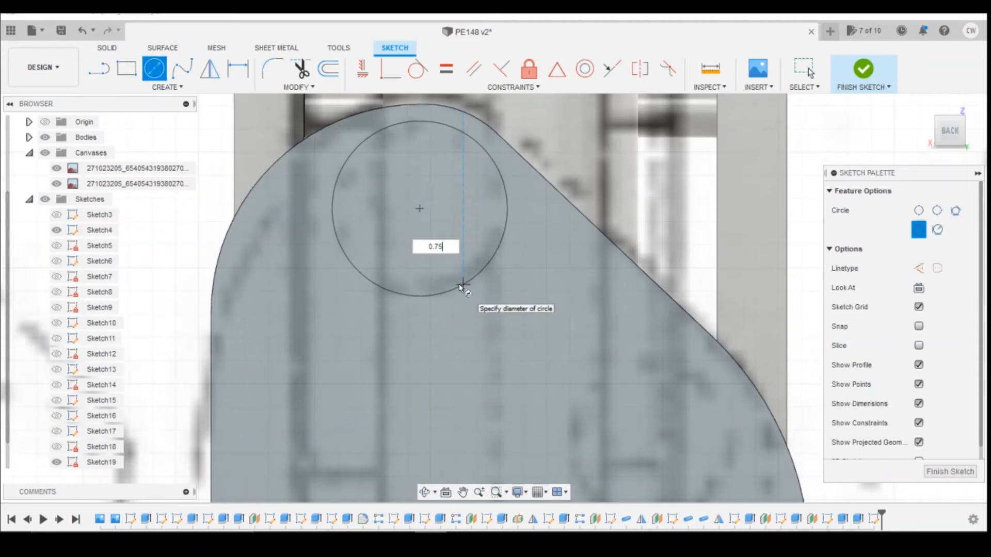
key("Return")
key("Escape")
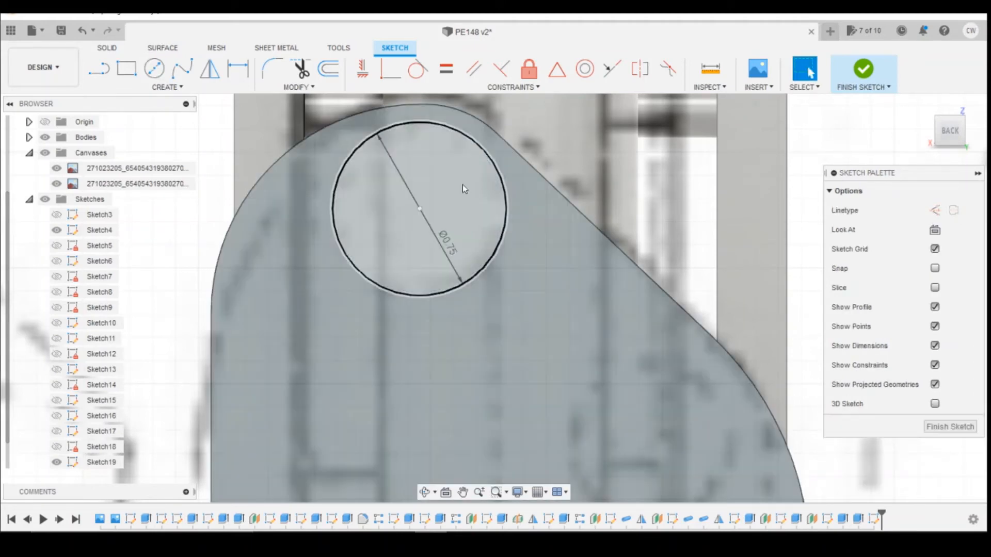
Dimension the circle's centre 1.85 mm vertically from the housing's bottom edge.
scroll(463, 185, "down", 3)
key("d")
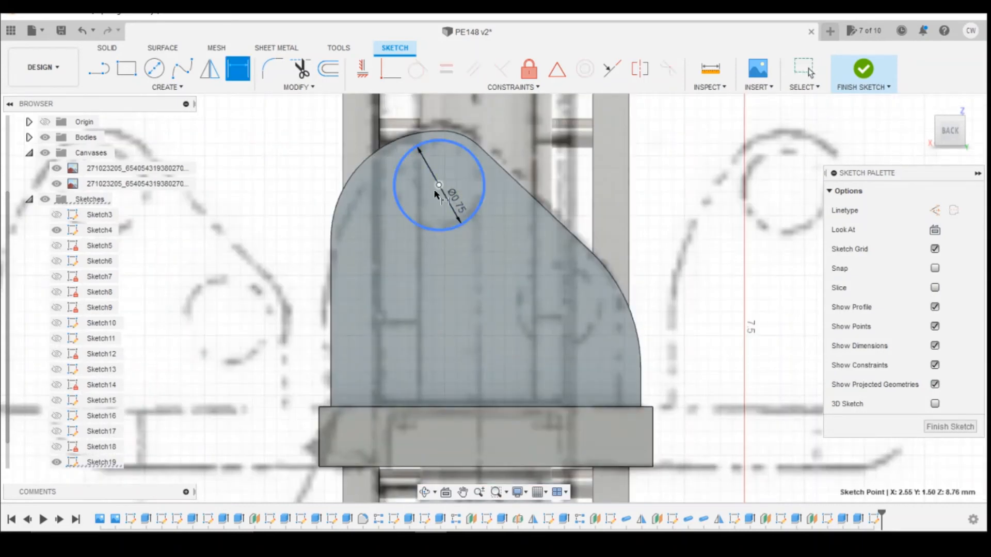
left_click(438, 186)
left_click(441, 406)
left_click(449, 345)
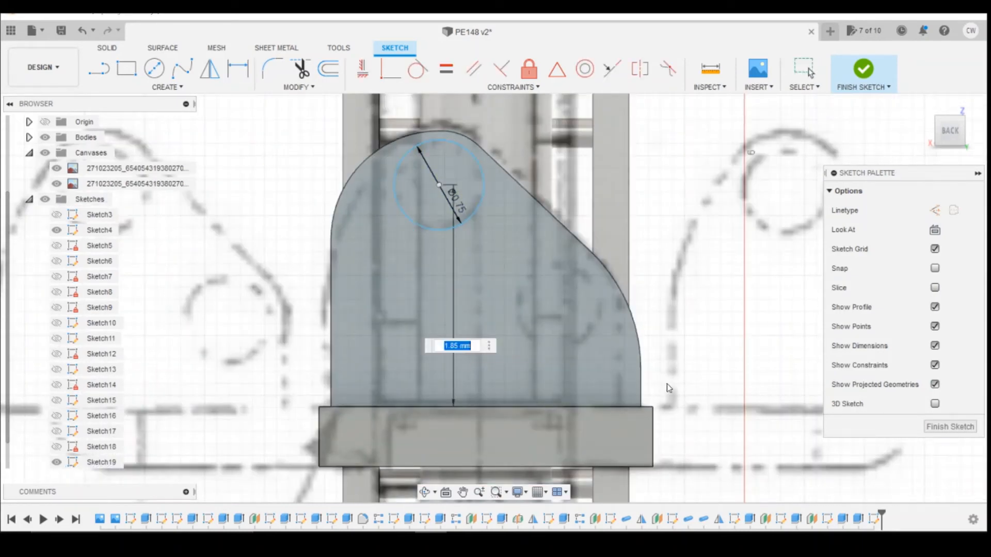
key("Return")
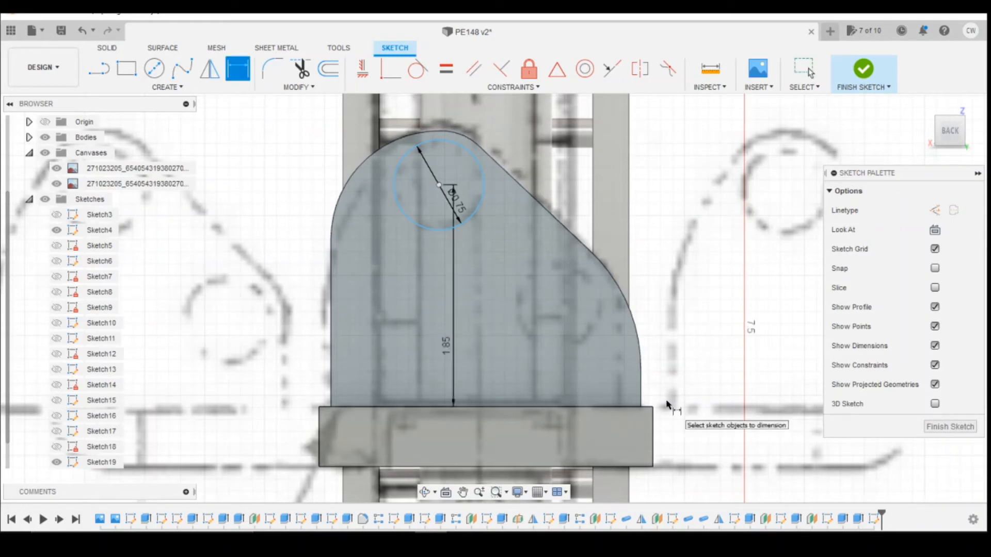
Dimension the circle's centre 1.00 mm horizontally from the nearer upper corner of the bracket.
left_click(439, 185)
left_click(318, 409)
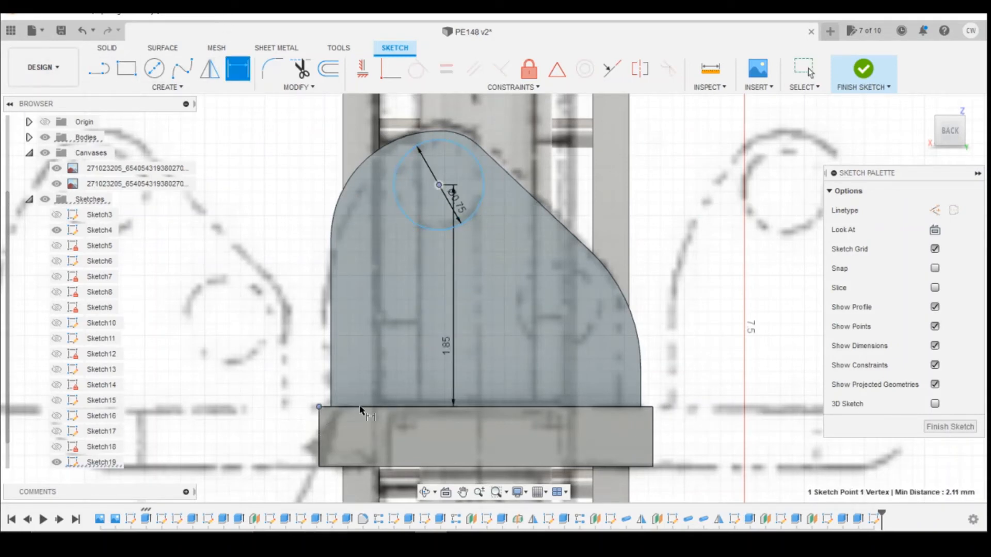
left_click(412, 443)
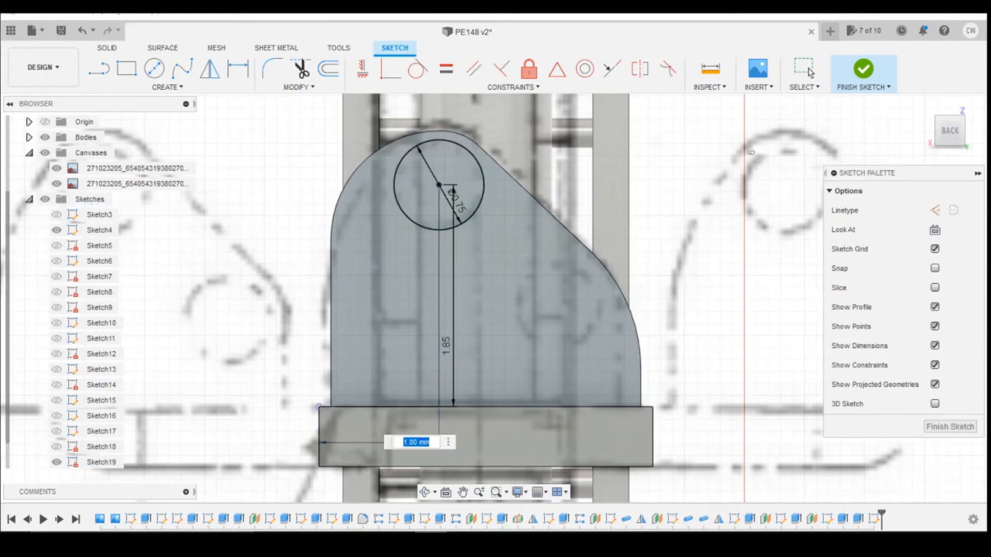
key("Return")
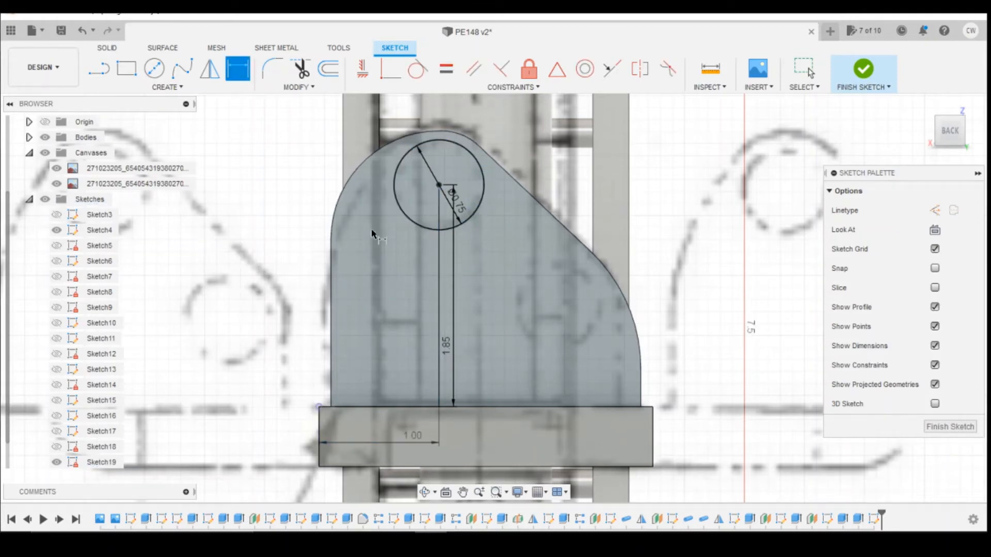
left_click(155, 69)
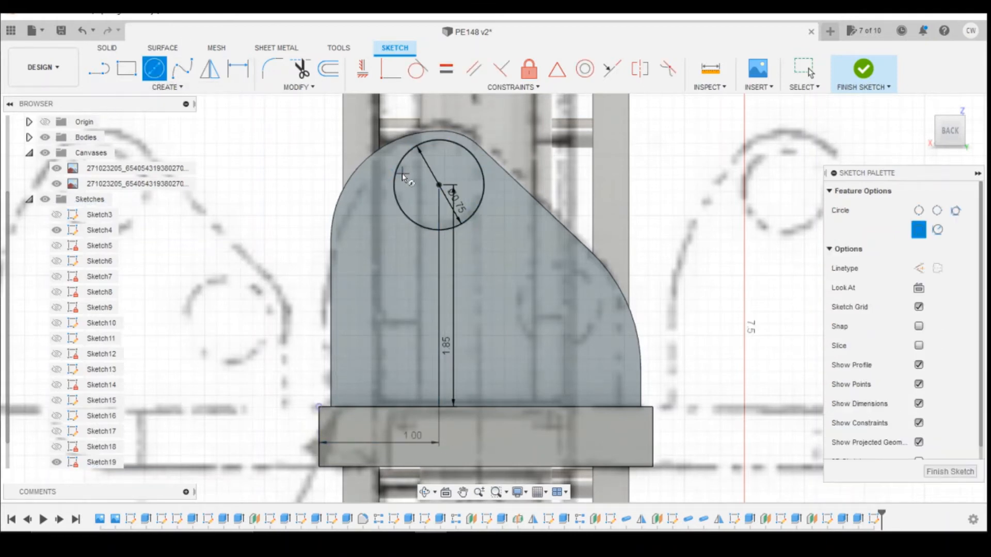
key("Escape")
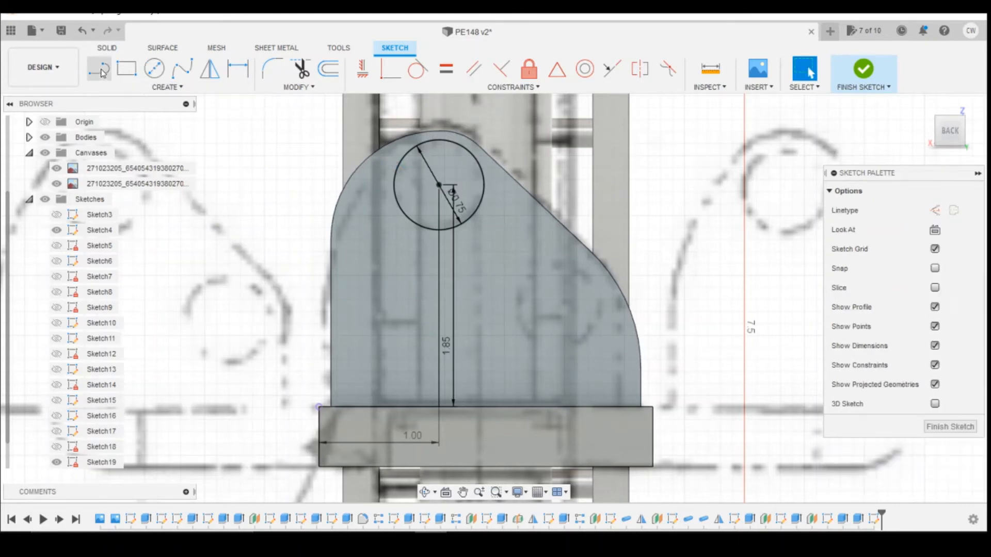
left_click(100, 71)
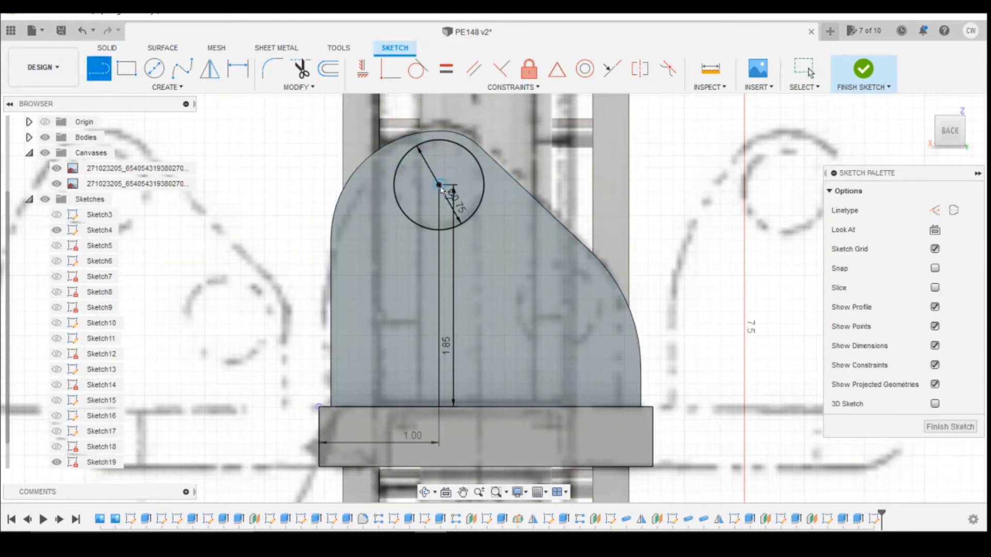
left_click(439, 184)
key("Escape")
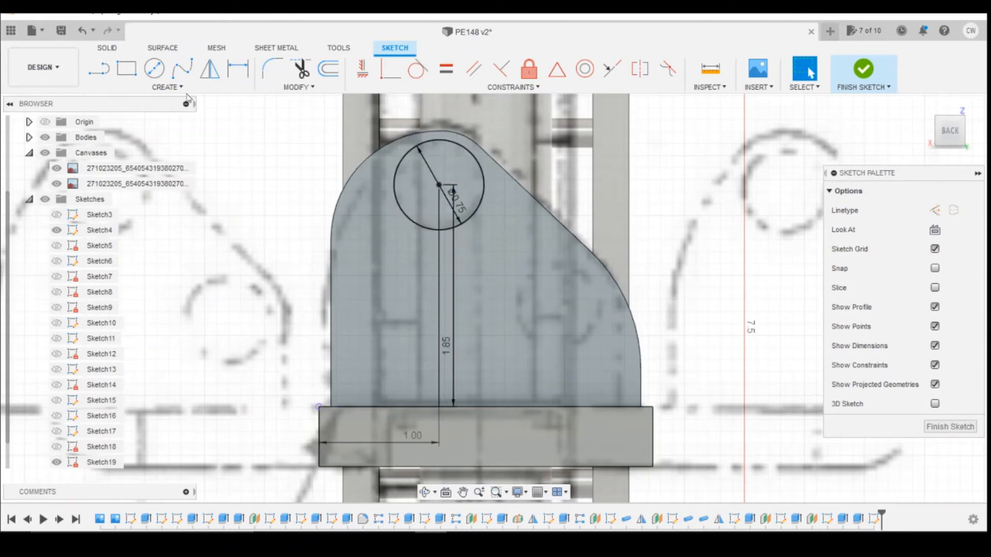
Draw a construction line about 1.76 mm long from the circle's centre, parallel to the housing's sloping edge.
left_click(100, 70)
scroll(449, 173, "up", 4)
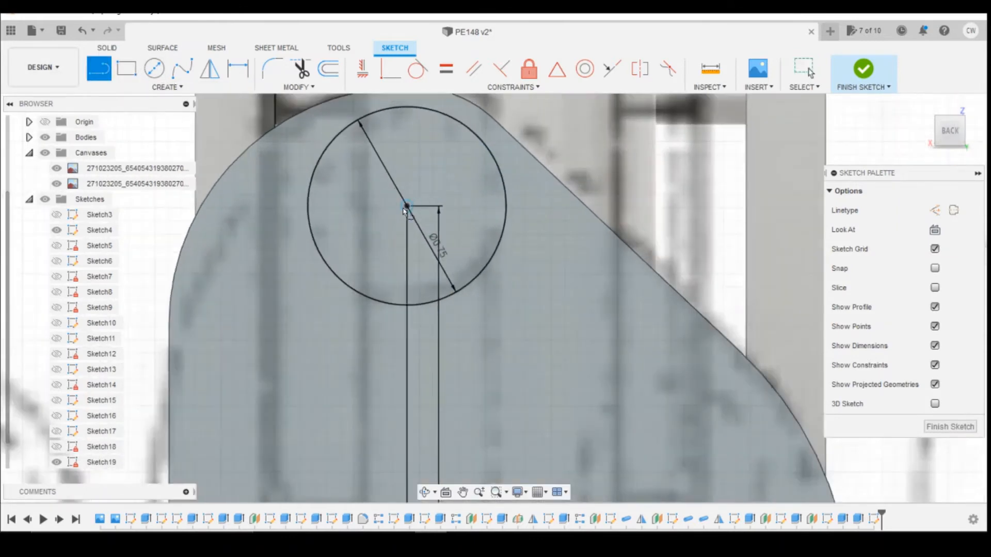
left_click(406, 206)
scroll(518, 289, "down", 2)
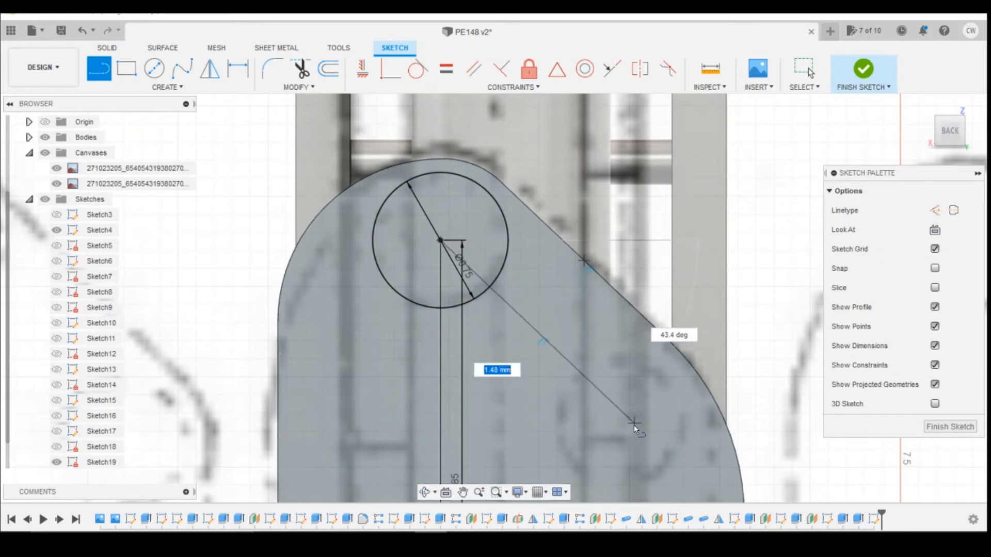
left_click(671, 459)
key("Escape")
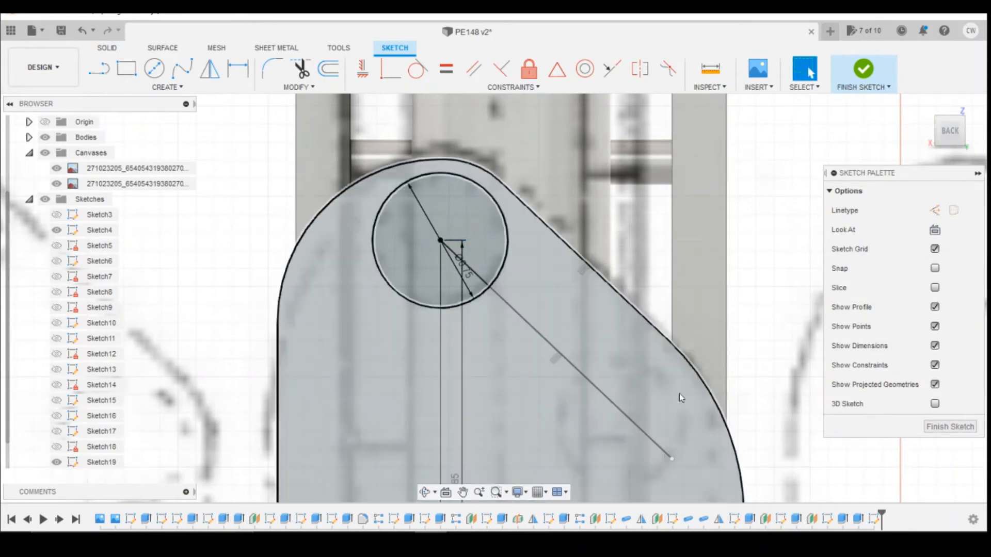
scroll(386, 121, "down", 3)
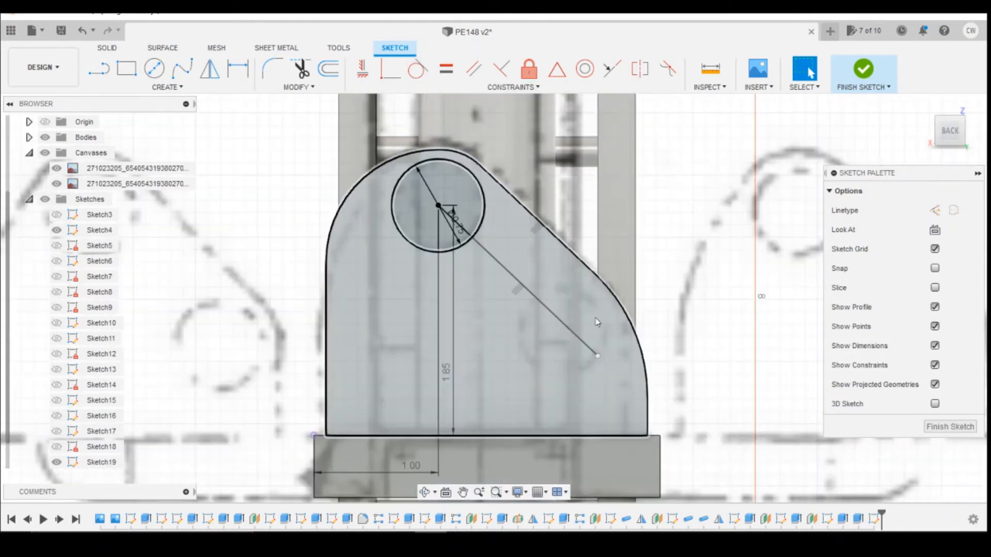
left_click(563, 329)
left_click(935, 210)
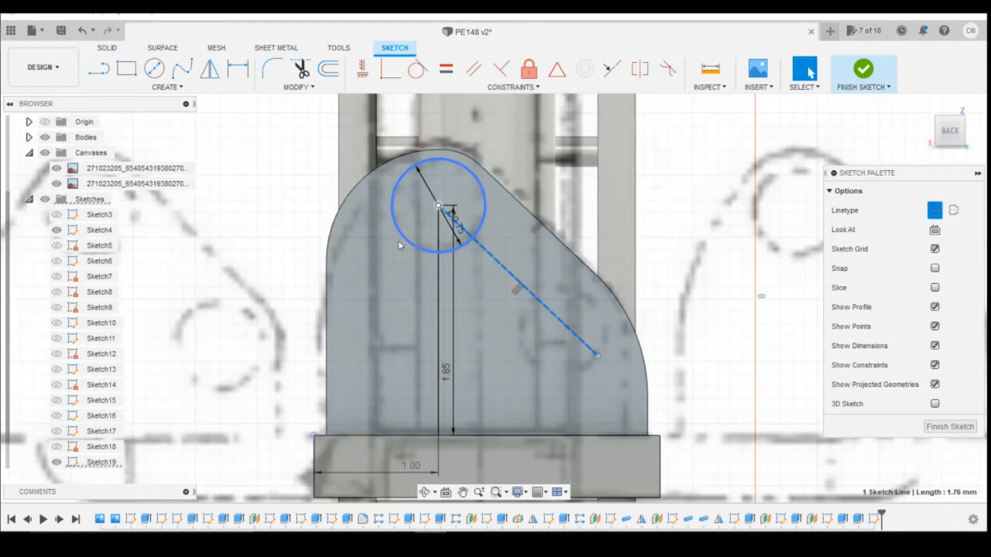
Sketch a second circle of 0.75 mm diameter centred on the construction line, near the housing's lower rounded corner.
left_click(153, 67)
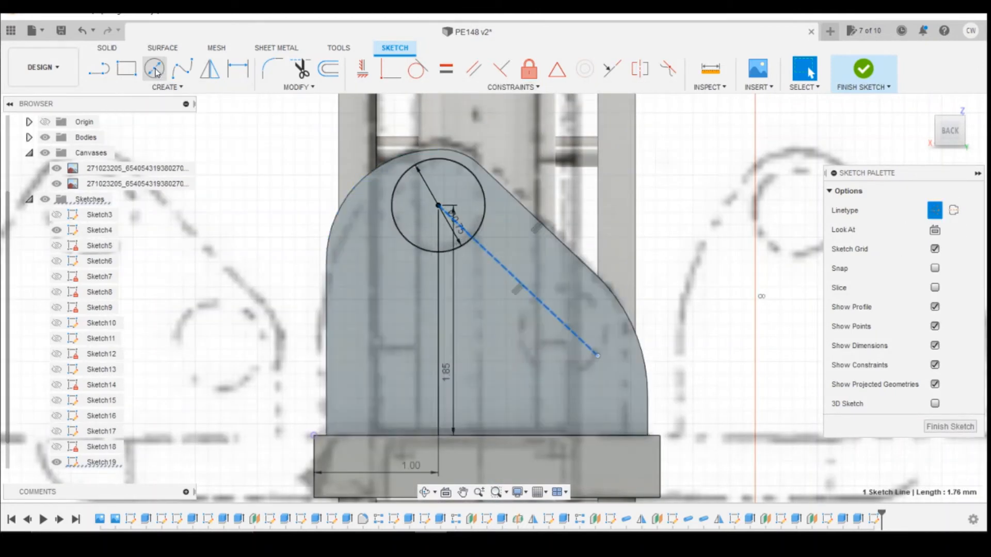
left_click(559, 319)
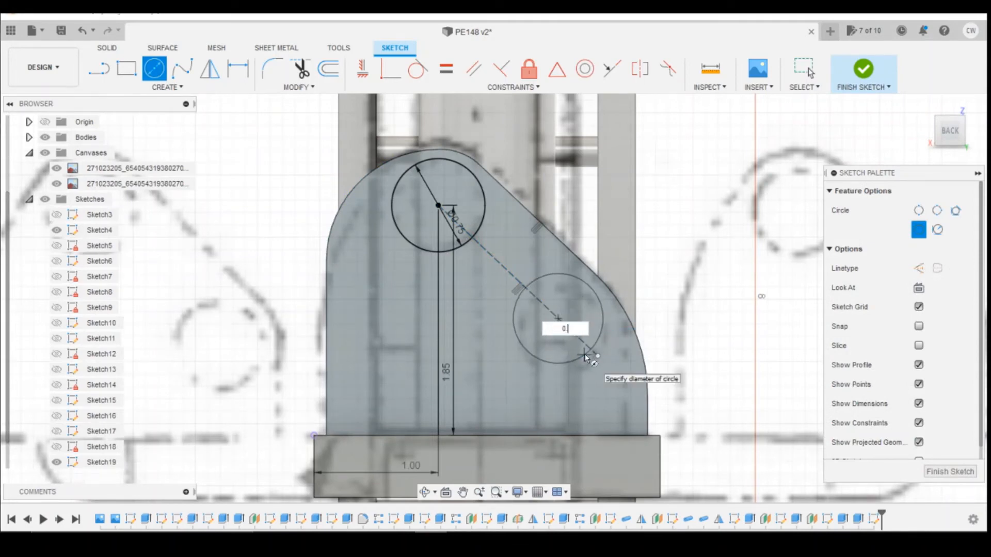
key("Return")
key("Escape")
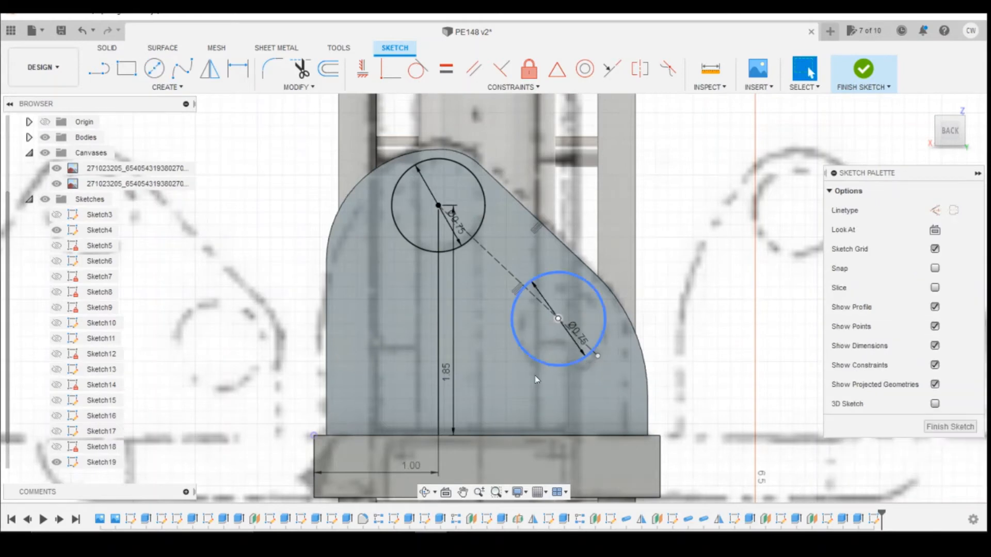
Dimension the distance between the two circle centres along the construction line as 1.35 mm.
left_click(562, 323)
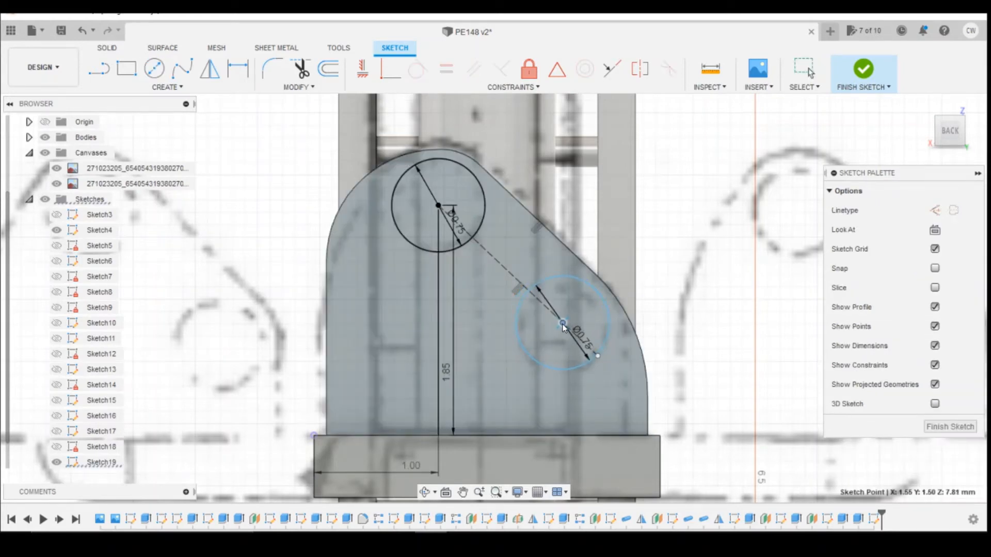
key("d")
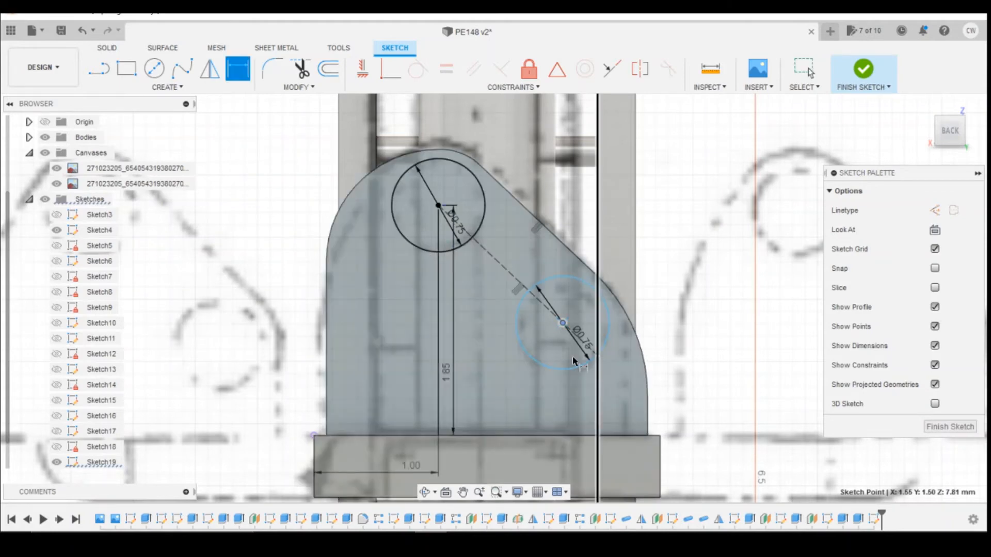
left_click(563, 323)
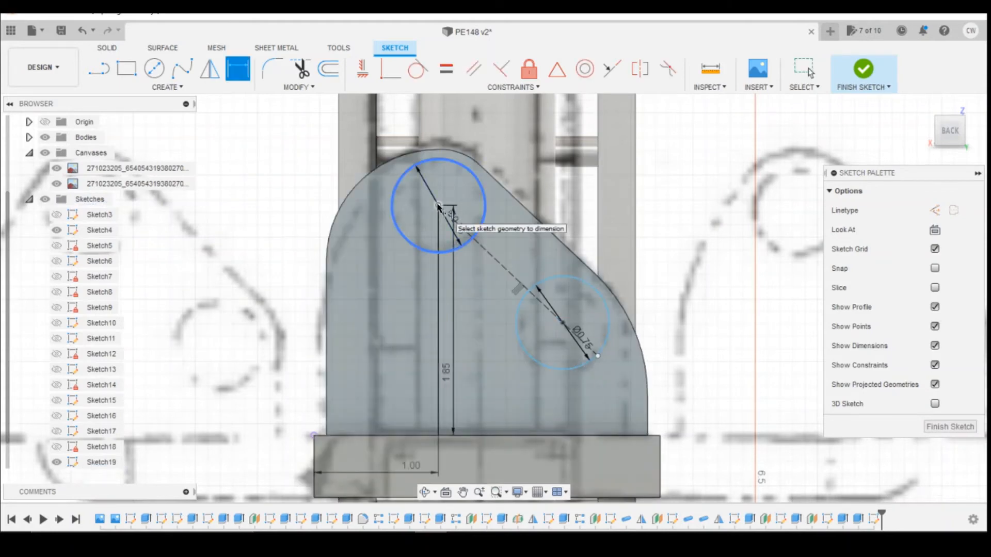
left_click(439, 205)
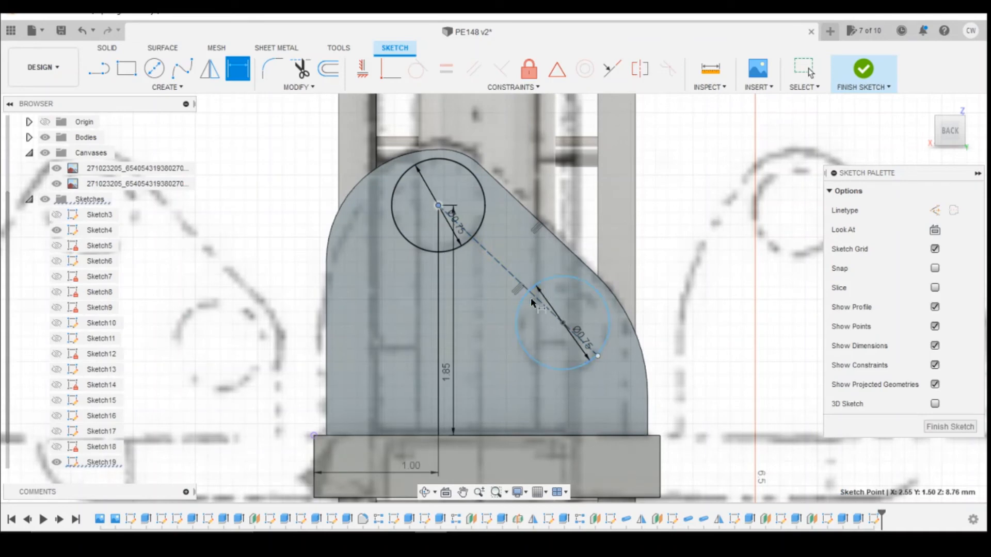
left_click(563, 323)
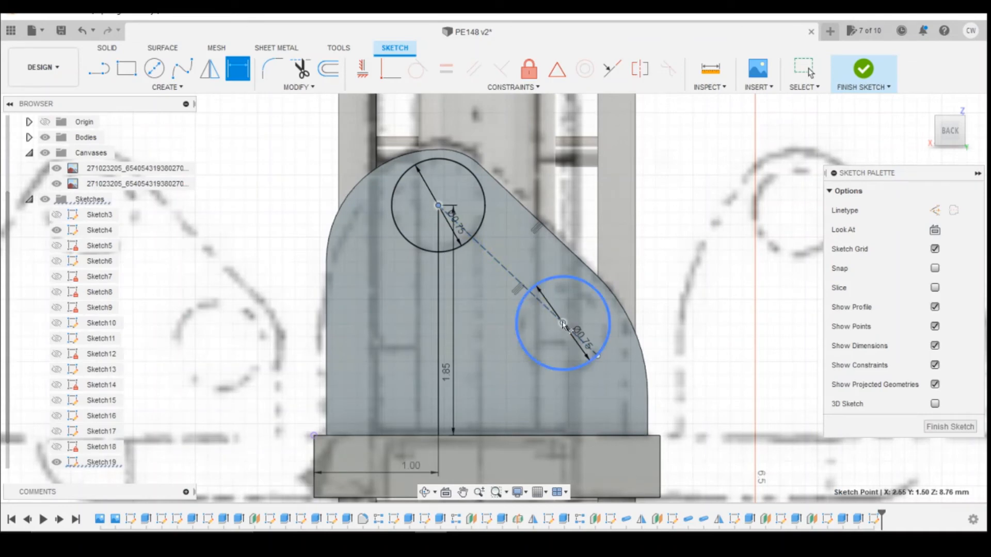
left_click(563, 265)
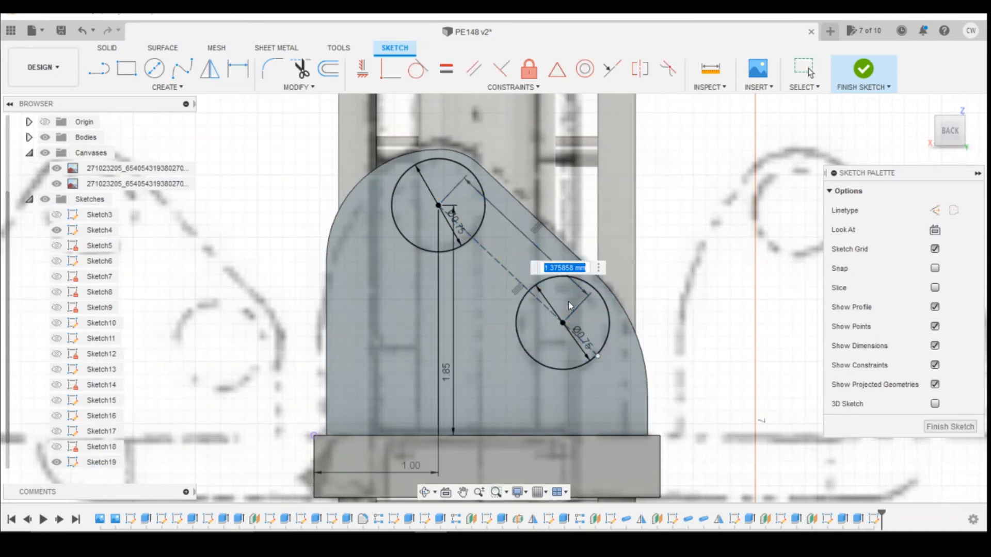
type("1.3")
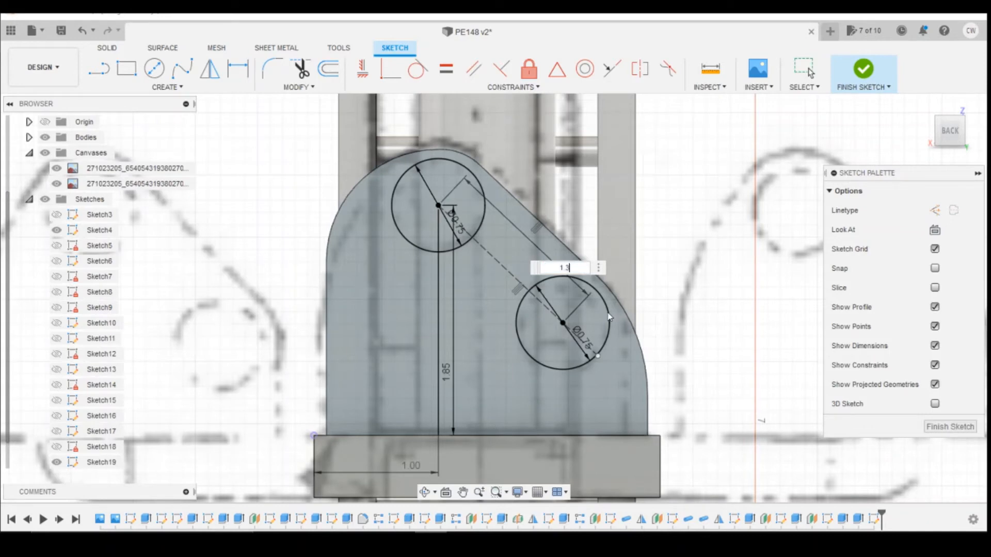
type("5")
key("Return")
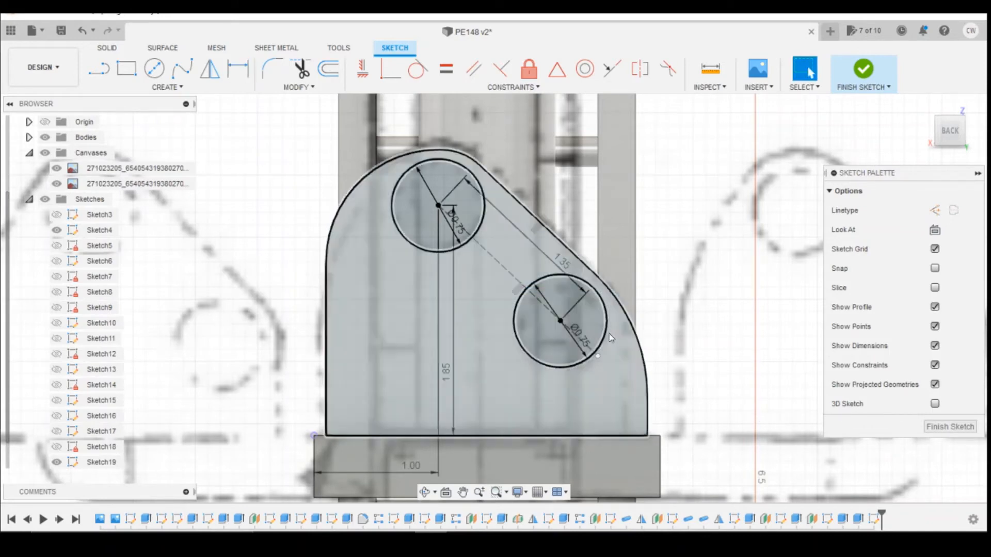
Extrude both circle profiles 0.10 mm outward from the housing's back face, joined to the body.
left_click(567, 312)
left_click(464, 200, "shift")
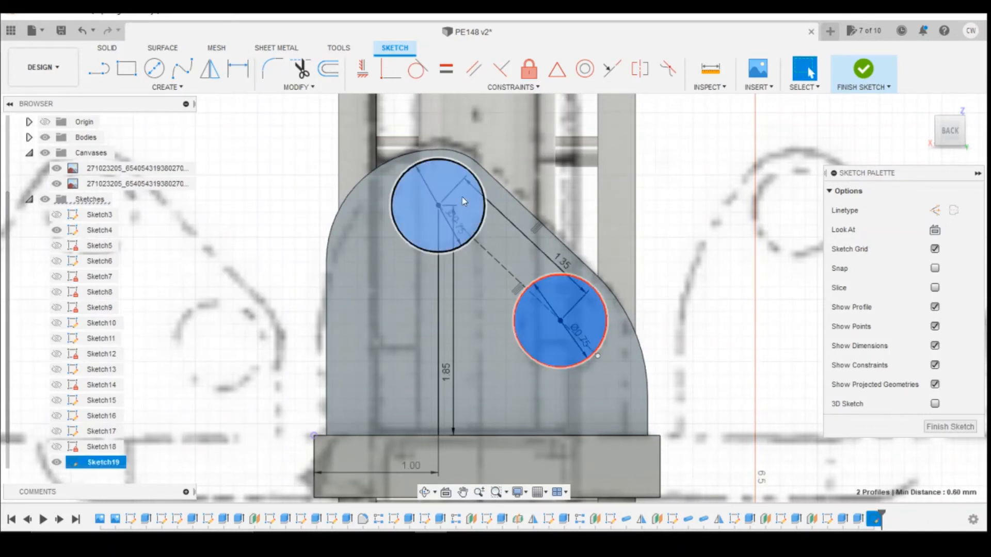
right_click(463, 201)
left_click(472, 257)
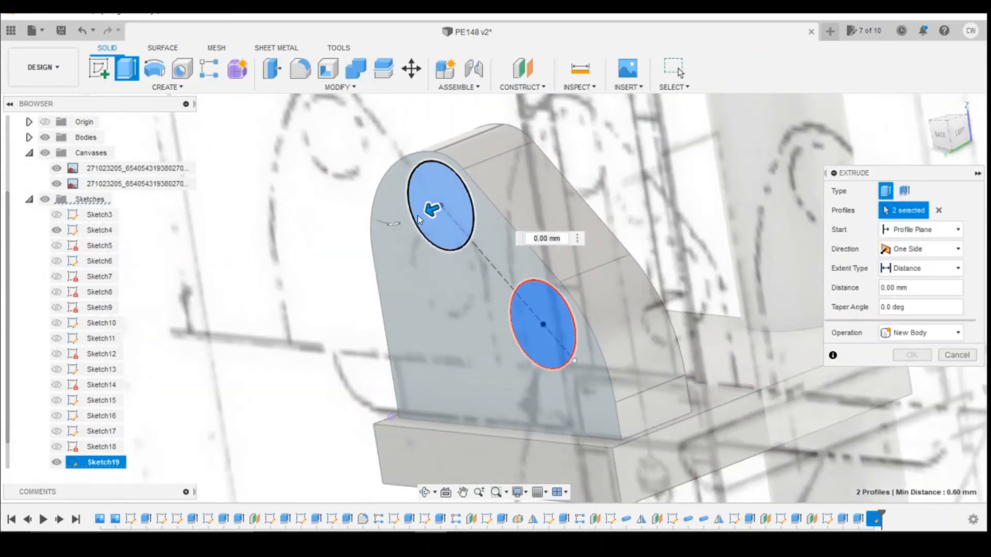
left_click_drag(429, 208, 411, 217)
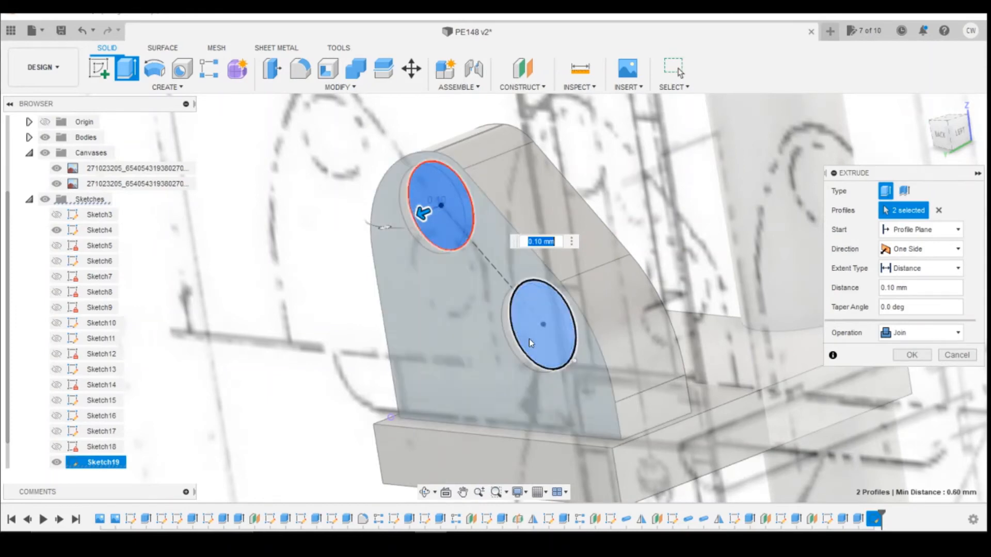
left_click(912, 355)
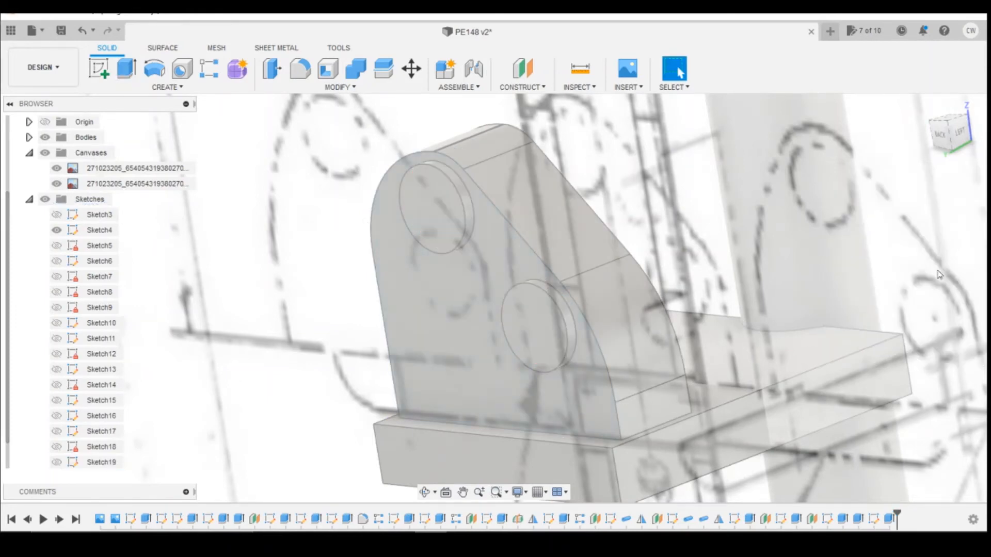
Check the signal's reference photo and offset the upper disc's edge 0.1 mm inward in a new sketch on its face.
left_click(943, 129)
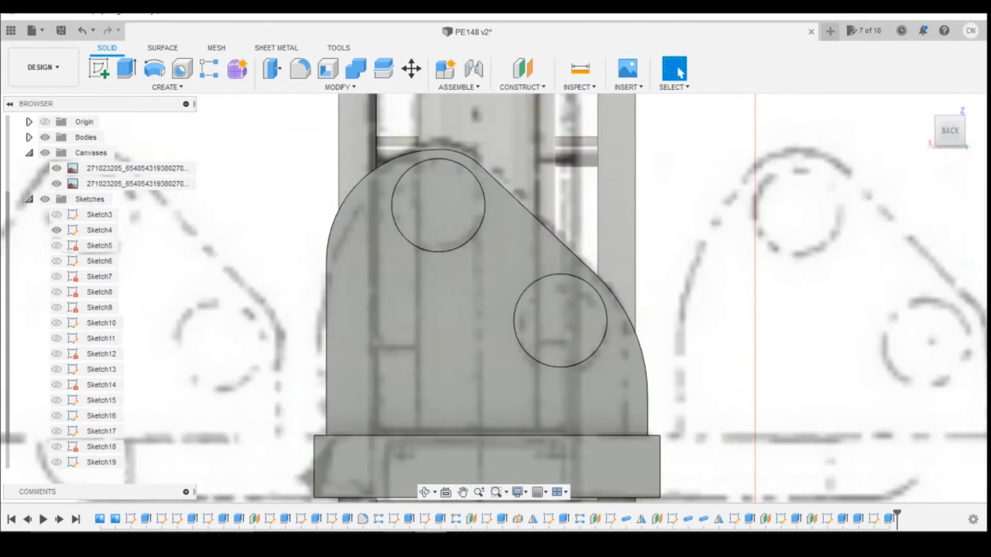
left_click(425, 478)
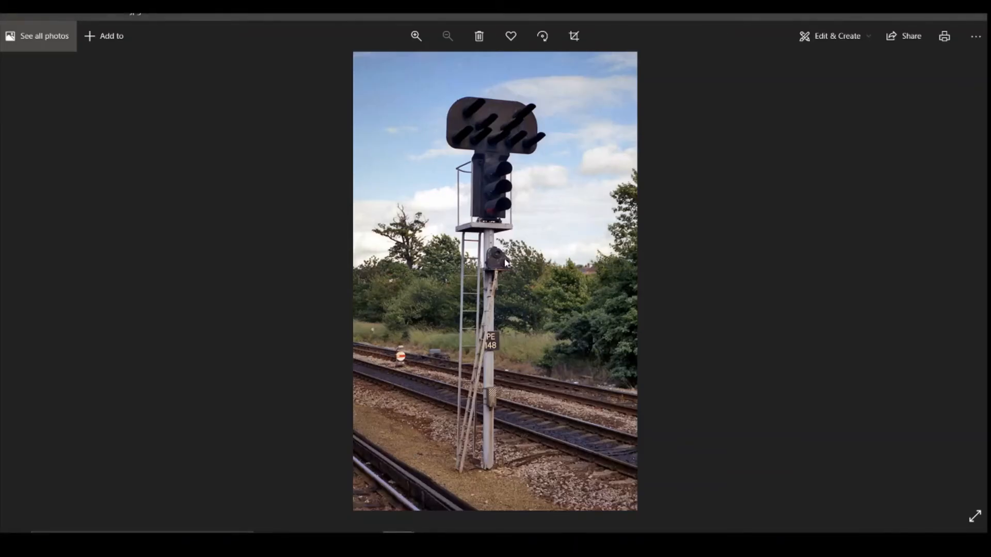
left_click(431, 542)
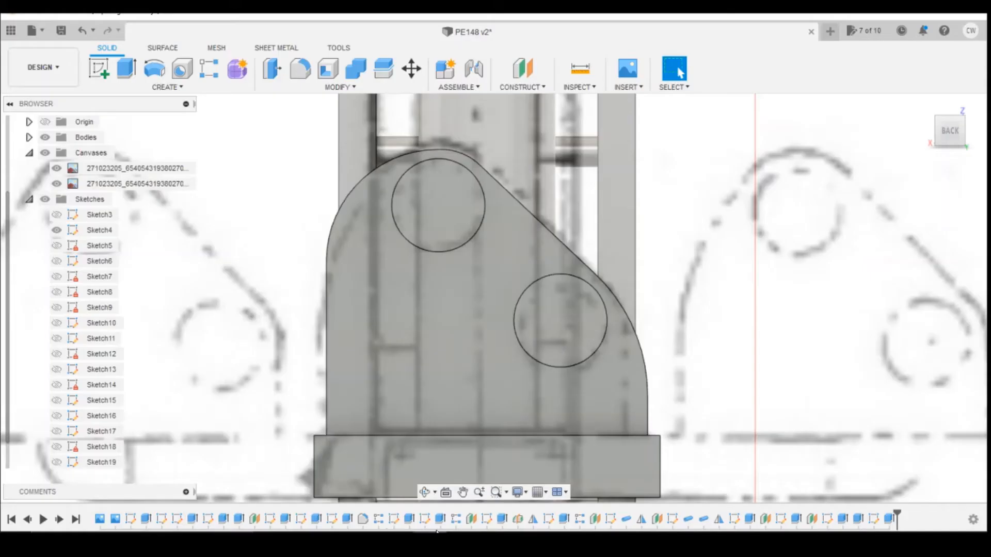
left_click(100, 70)
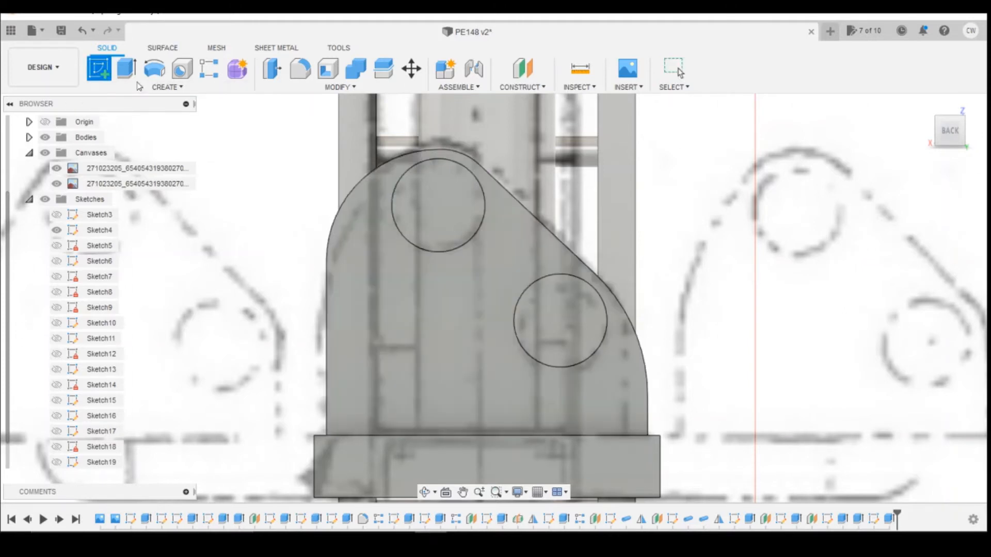
left_click(452, 216)
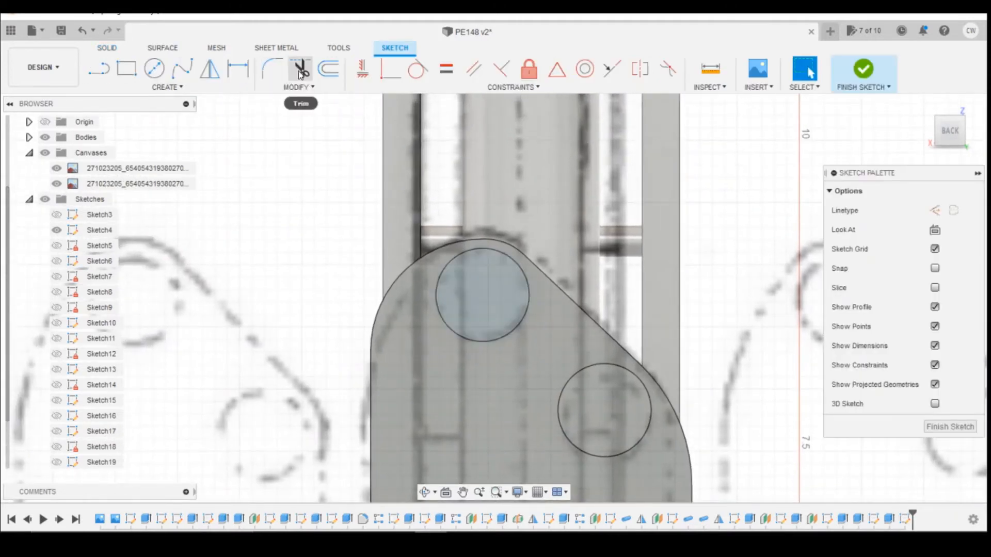
left_click(329, 69)
left_click(529, 306)
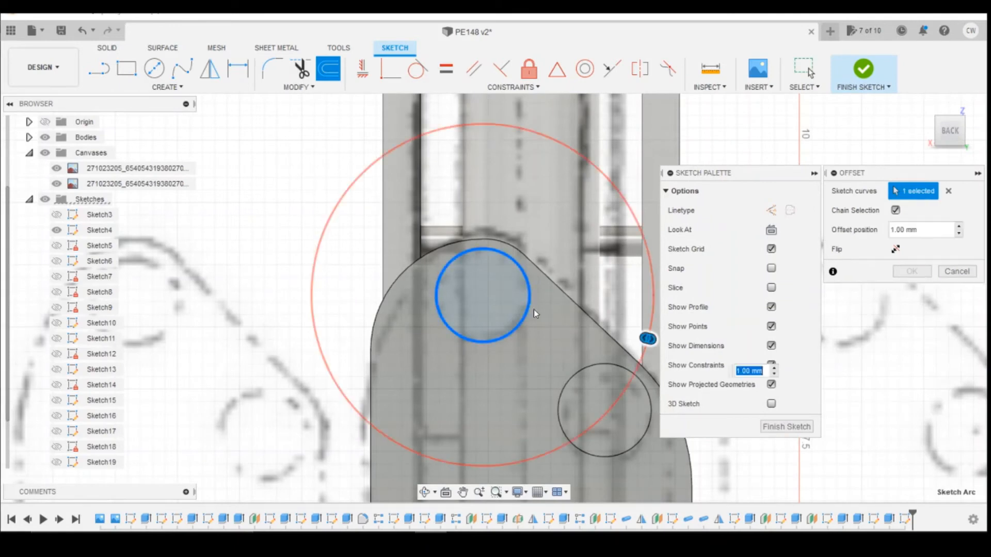
left_click_drag(528, 311, 513, 308)
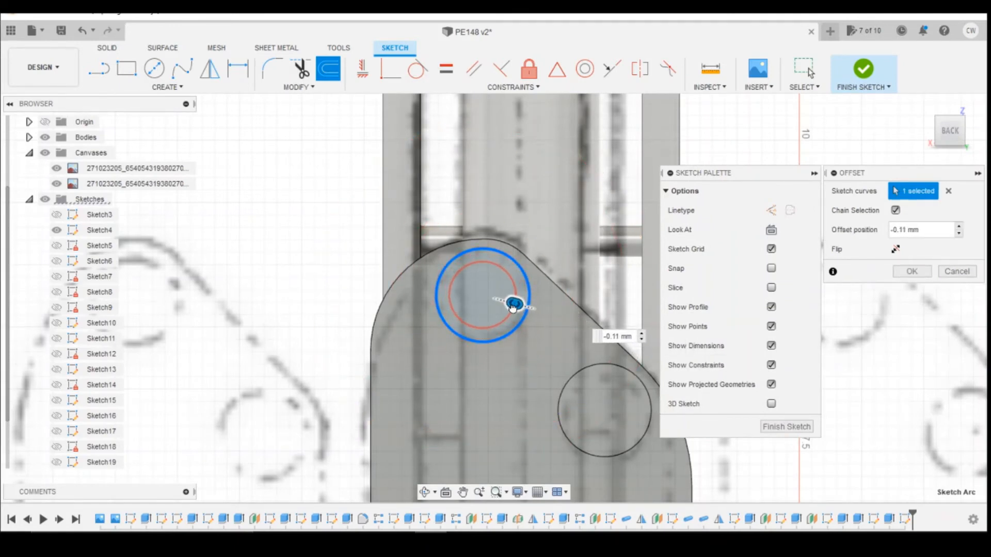
type("-0")
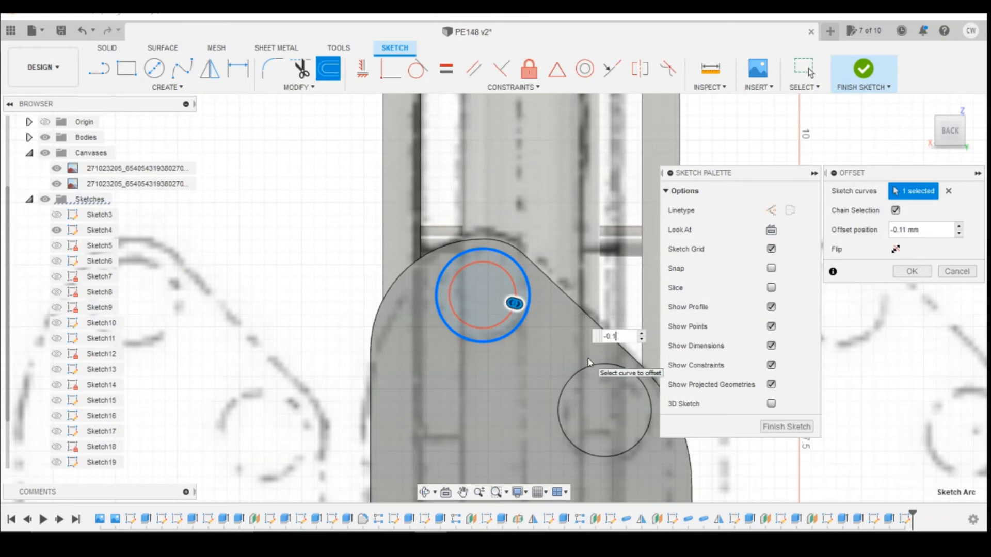
key("Return")
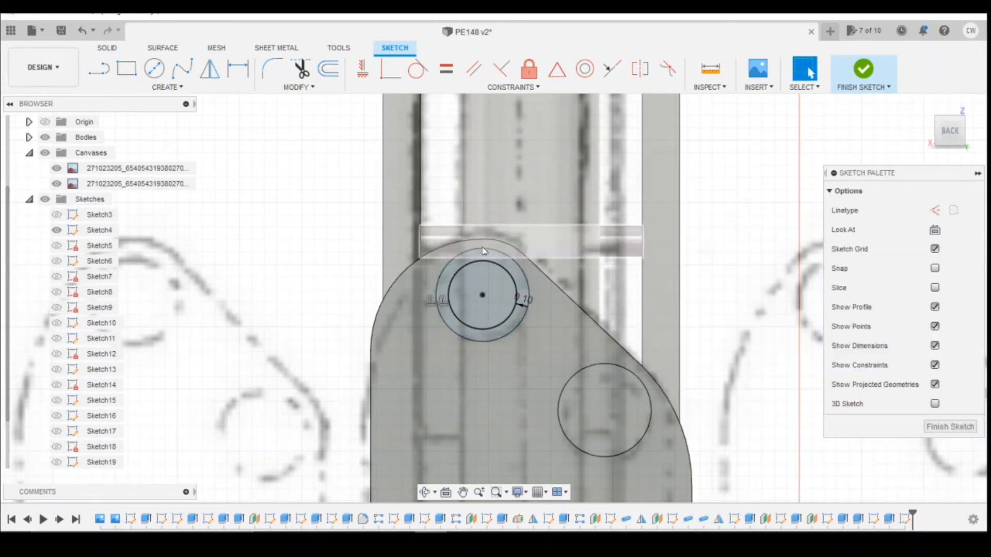
Extrude the inner circle on the upper disc 0.20 mm outward, joined to the body.
right_click(500, 280)
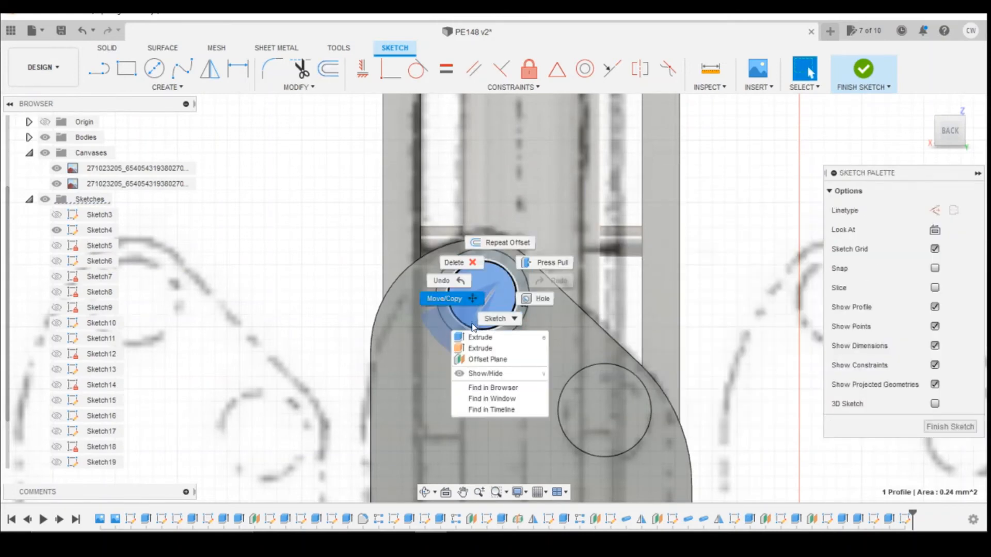
left_click(477, 337)
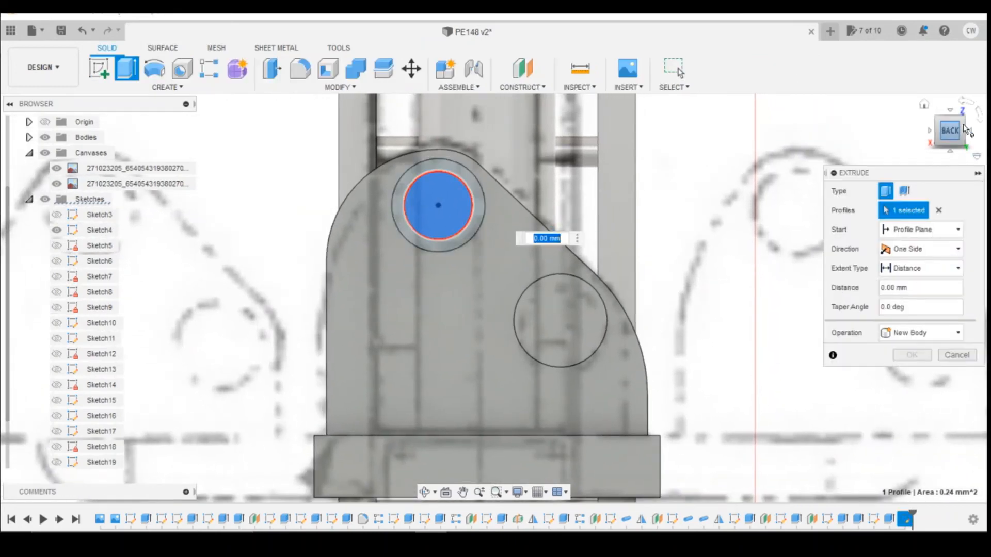
left_click(966, 131)
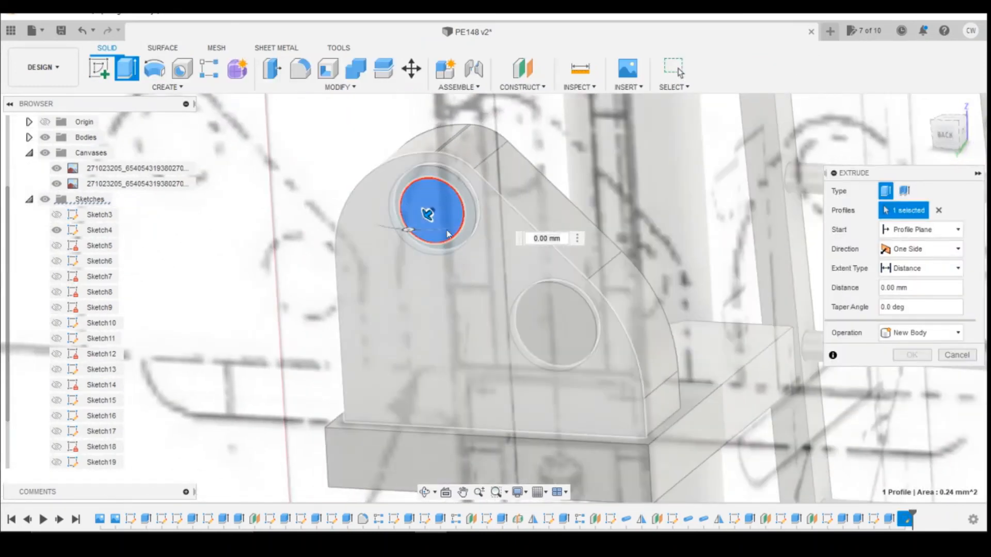
left_click_drag(426, 216, 420, 222)
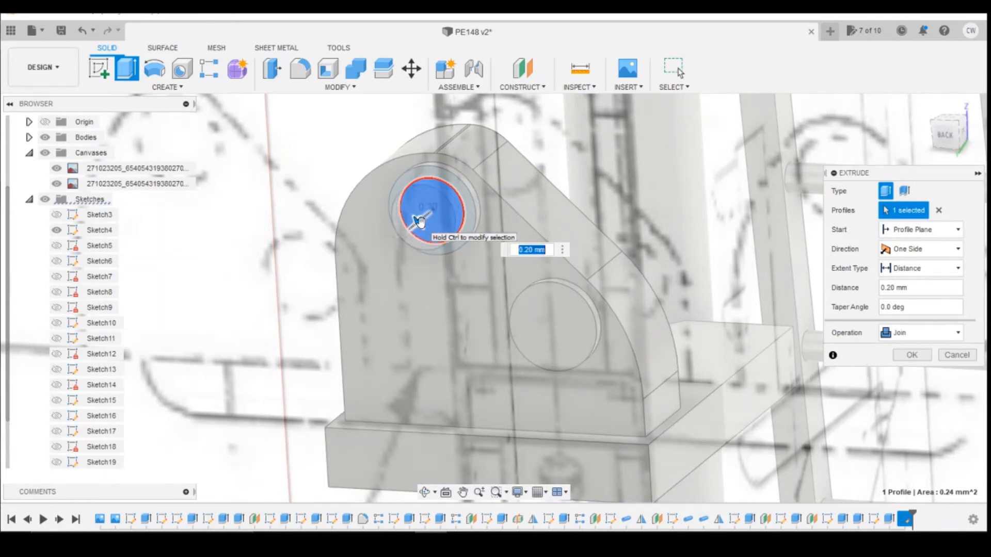
key("Return")
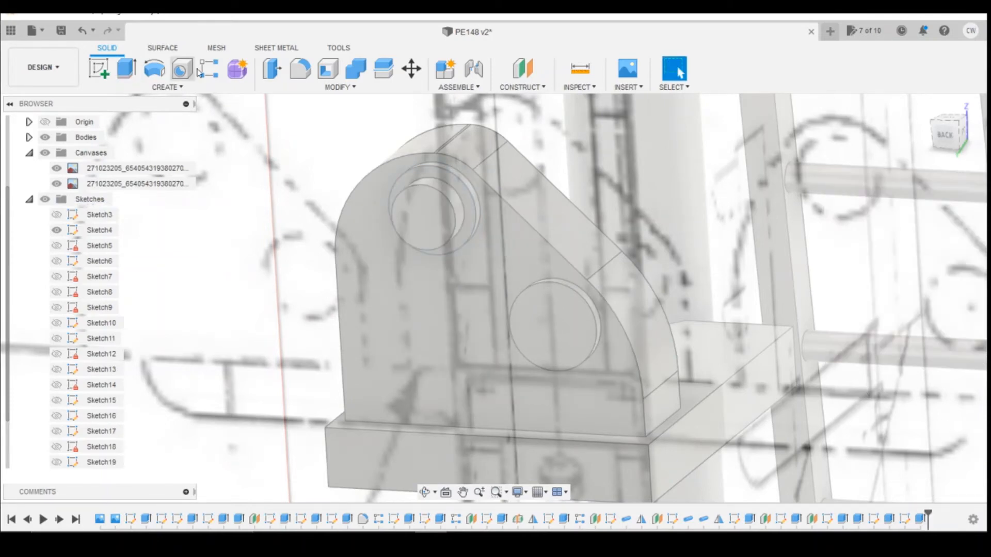
Sketch a concentric 0.6 mm circle on the lower disc's face in a new sketch and change its diameter to 0.55 mm.
left_click(98, 68)
left_click(553, 335)
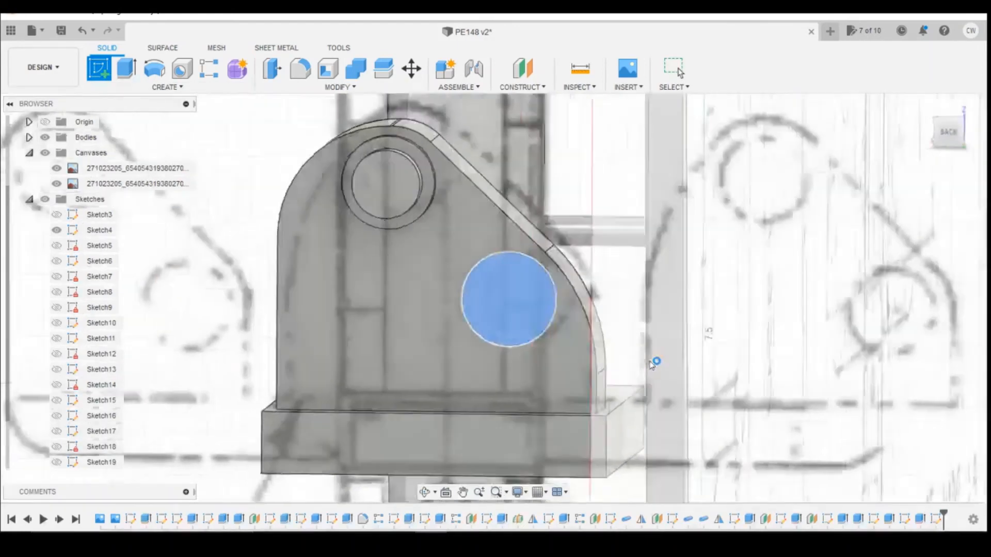
key("c")
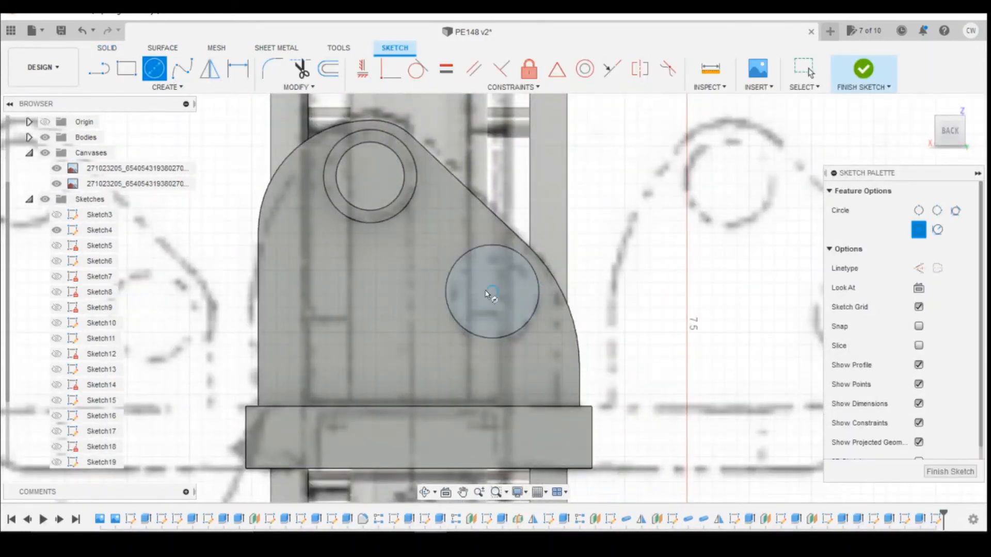
left_click(494, 292)
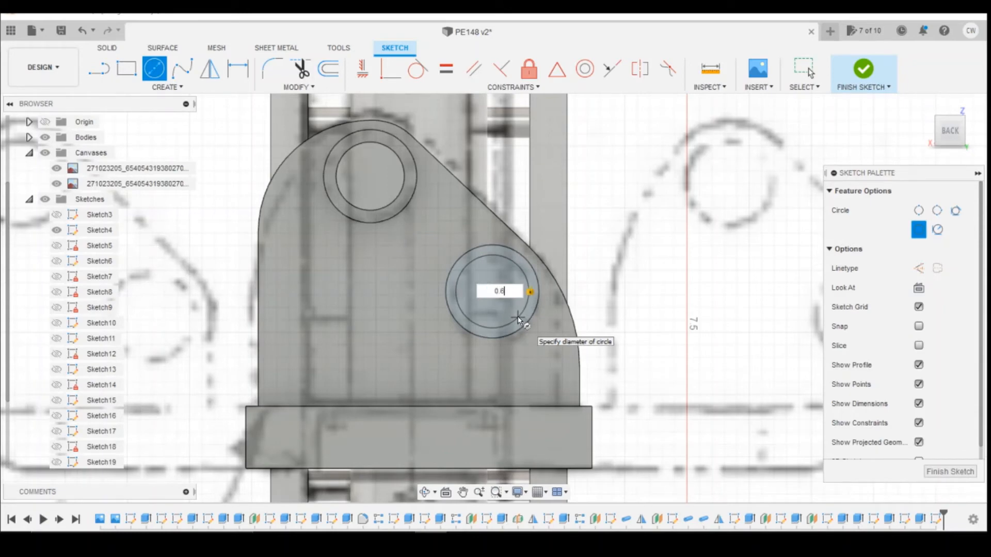
type("0.6")
key("Return")
key("Escape")
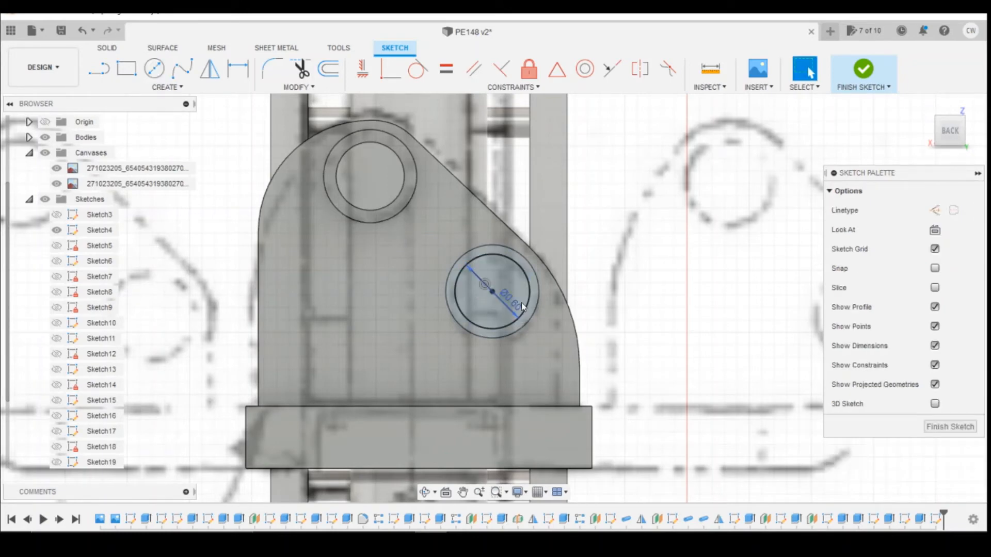
double_click(511, 298)
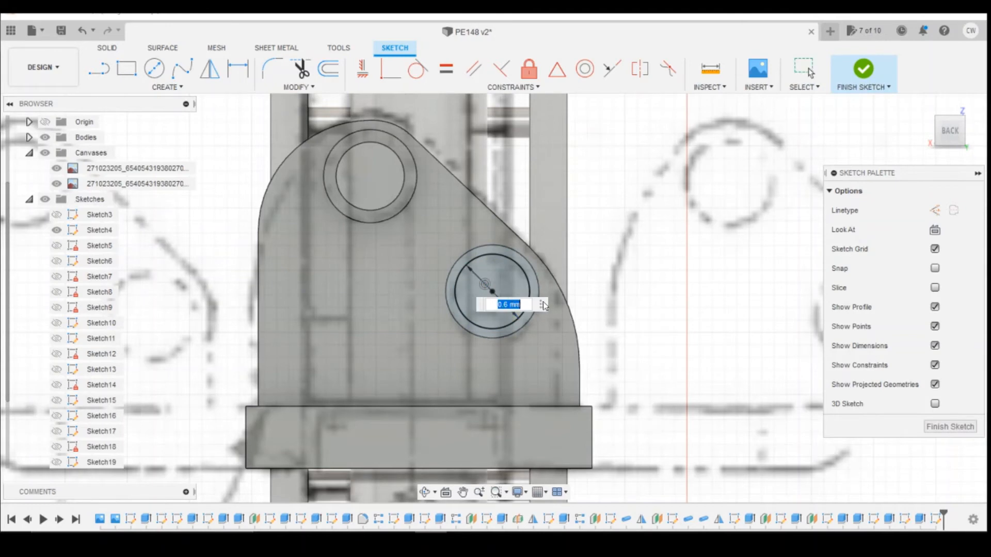
key("Return")
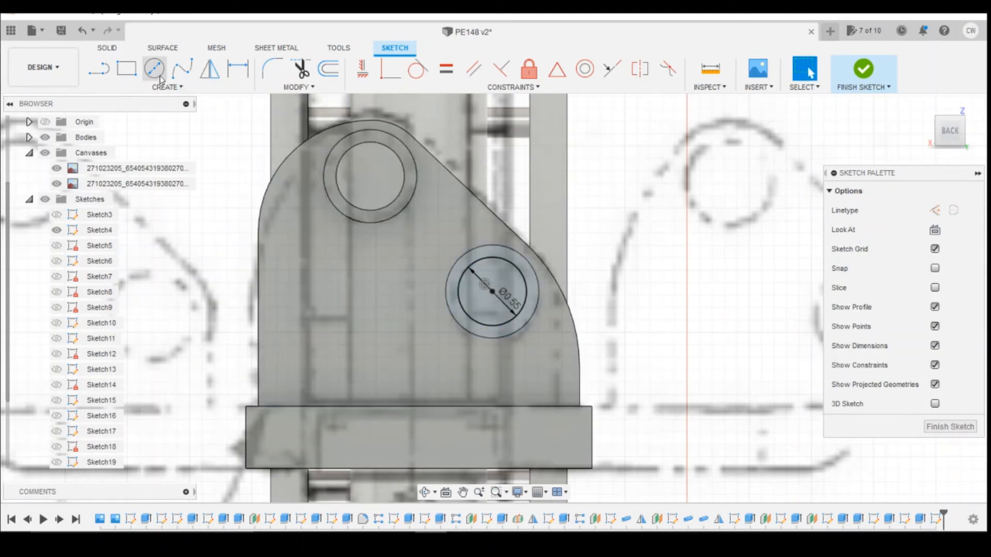
Extrude the inner circle on the lower disc outward from its face.
right_click(516, 286)
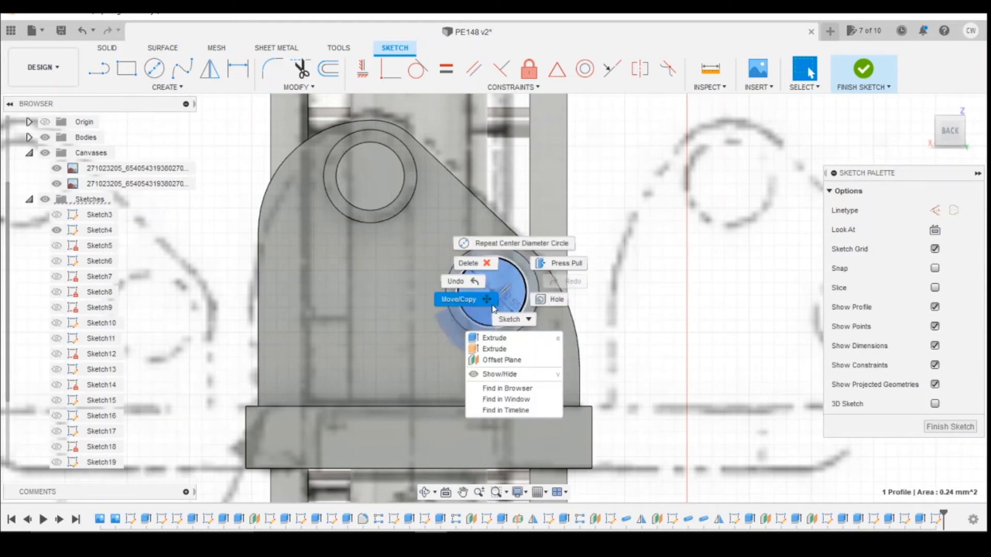
left_click(494, 338)
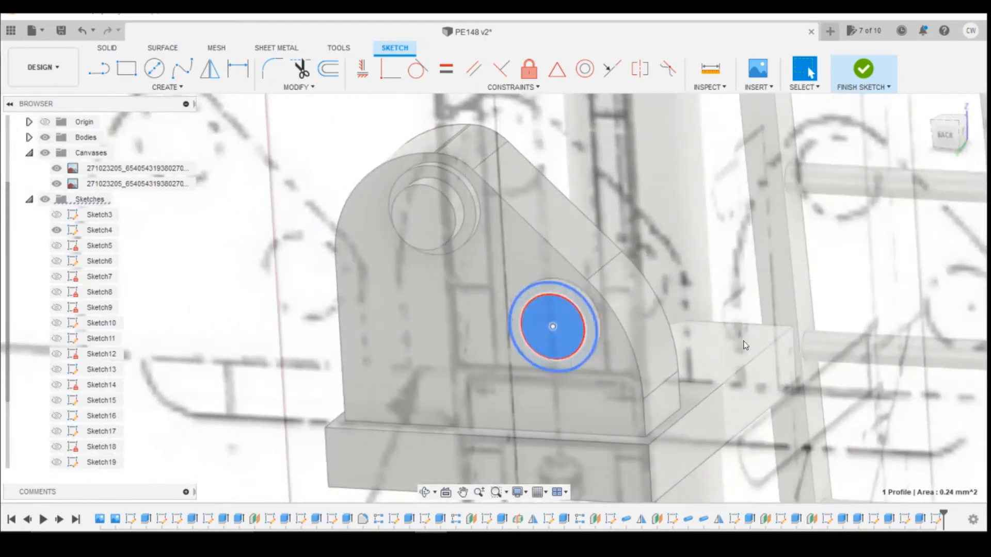
key("Return")
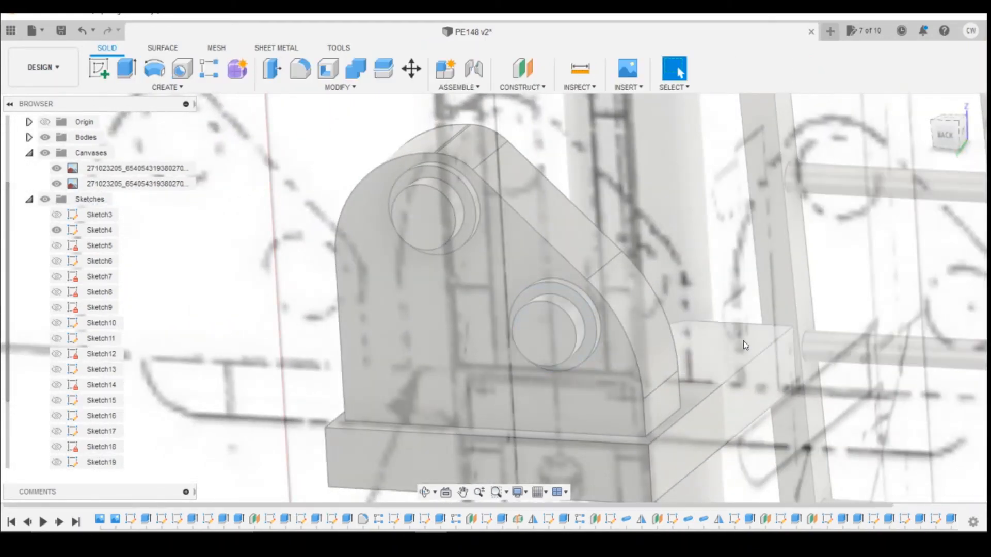
scroll(692, 278, "down", 2)
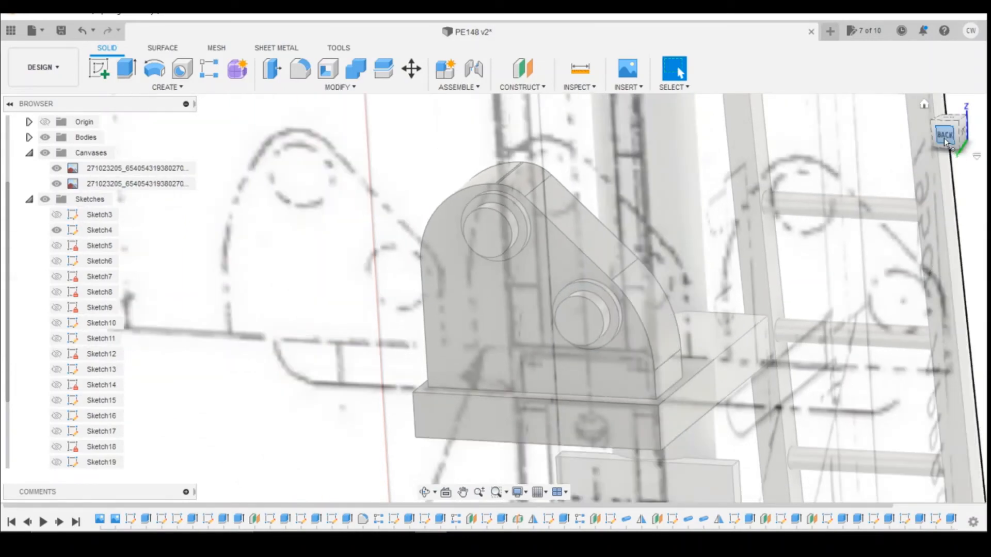
Examine the whole signal and its position light housing from the side against the drawing canvases.
mouse_move(947, 138)
left_mouse_down()
mouse_move(743, 189)
mouse_move(762, 200)
mouse_move(753, 193)
left_mouse_up()
scroll(753, 193, "down", 6)
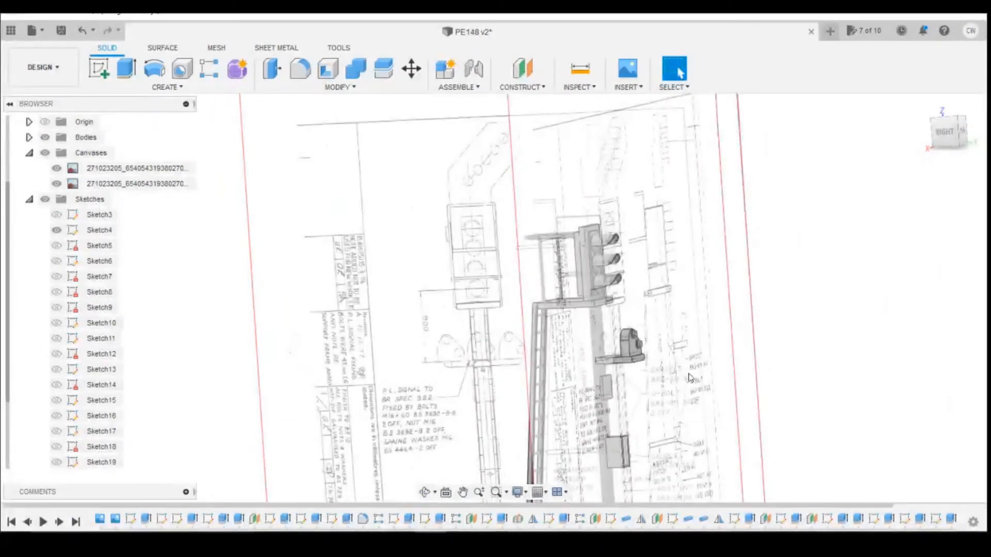
scroll(647, 313, "down", 3)
mouse_move(945, 133)
left_mouse_down()
mouse_move(979, 136)
mouse_move(939, 138)
left_mouse_up()
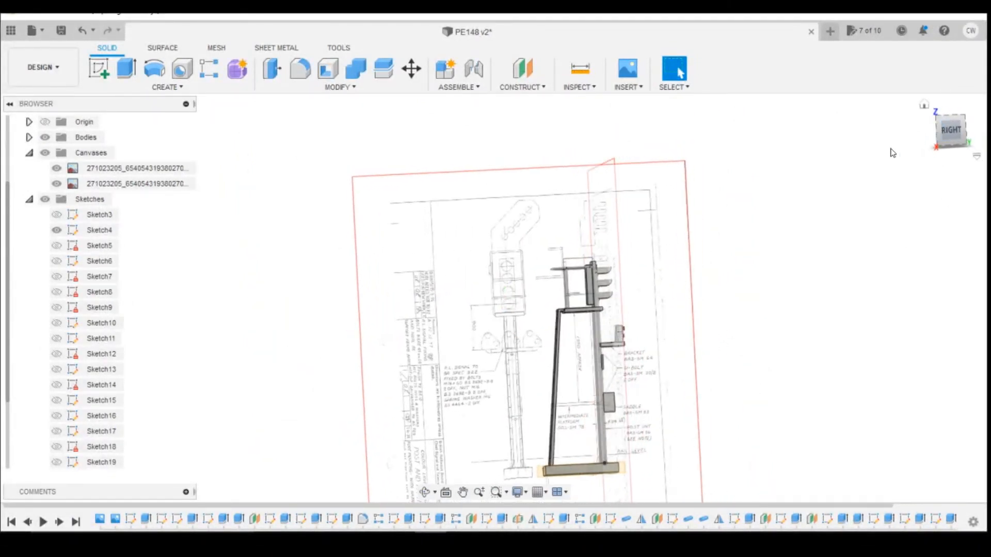
left_click(952, 129)
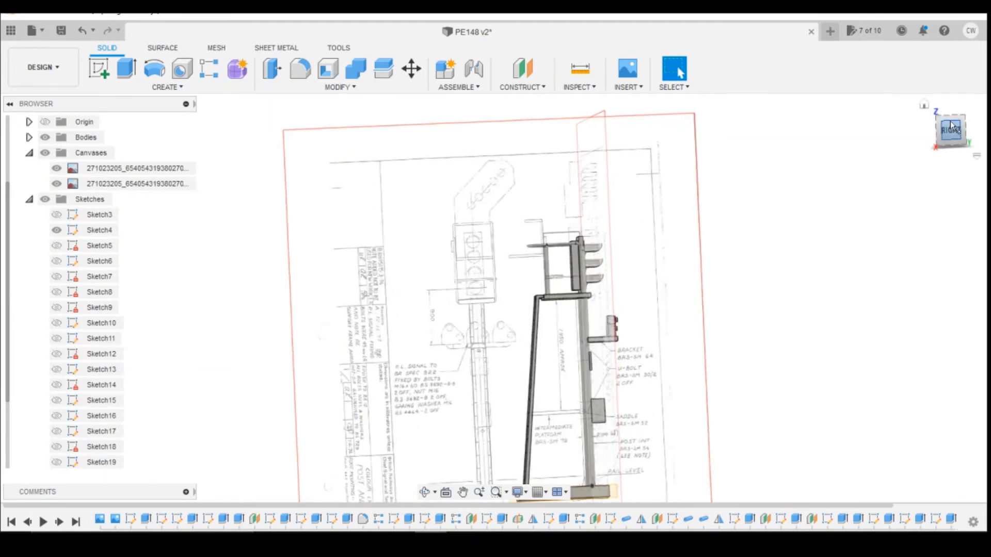
scroll(623, 394, "up", 5)
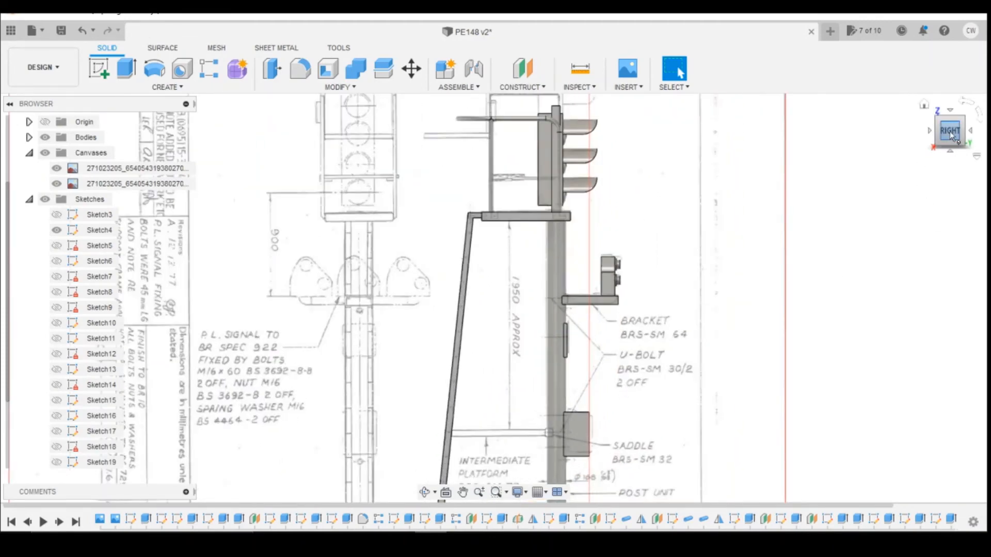
left_click_drag(950, 131, 923, 143)
scroll(828, 255, "down", 3)
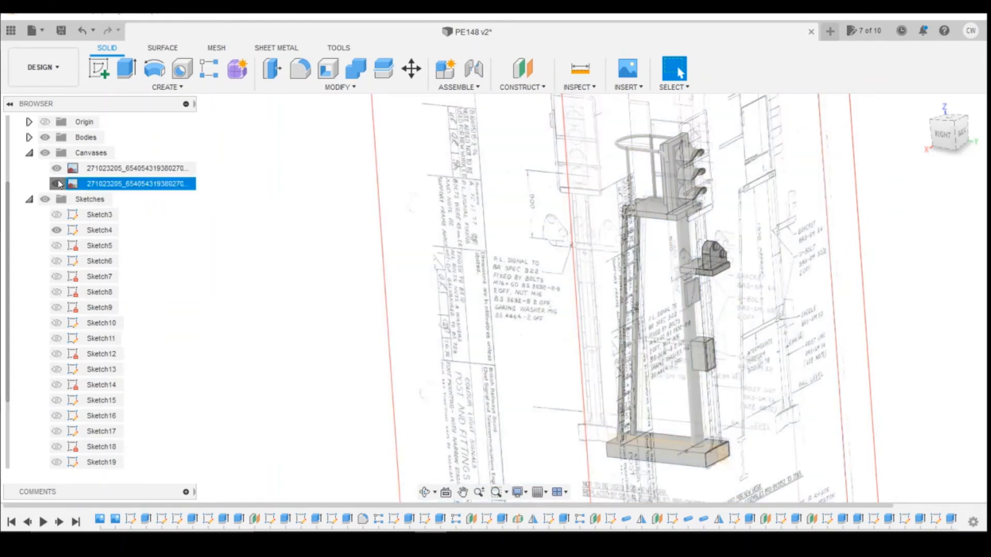
Hide the second canvas, which carries the side-view drawing, leaving only the back-view drawing showing.
left_click(57, 183)
left_click_drag(956, 139, 950, 140)
scroll(873, 274, "down", 4)
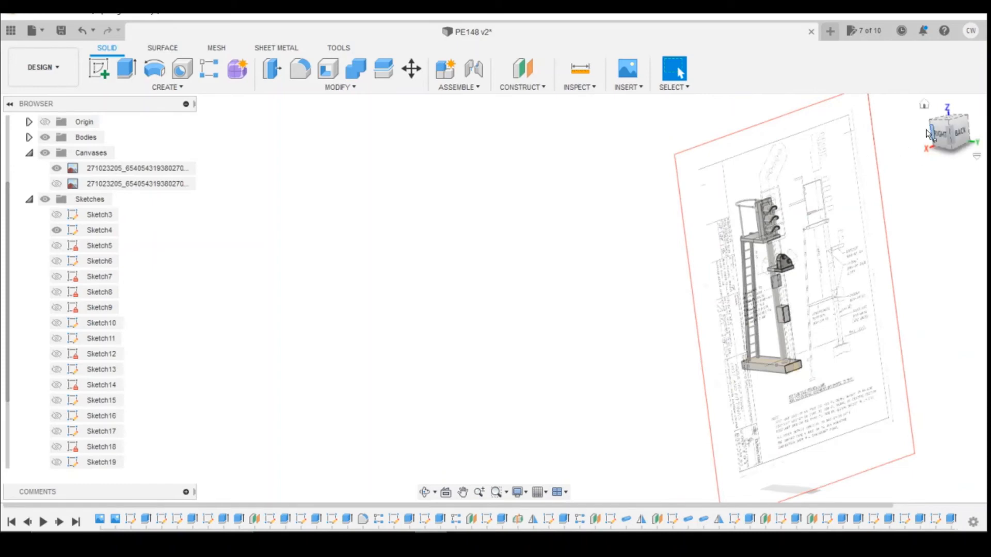
left_click(956, 134)
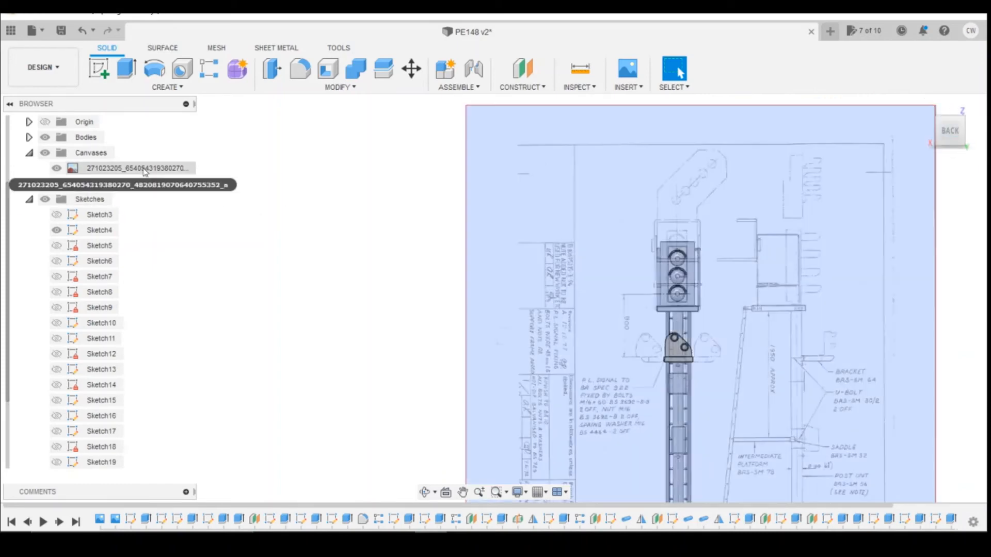
Check the signal's reference photo and shift the back-view canvas to an X distance of -2.10 mm.
right_click(145, 171)
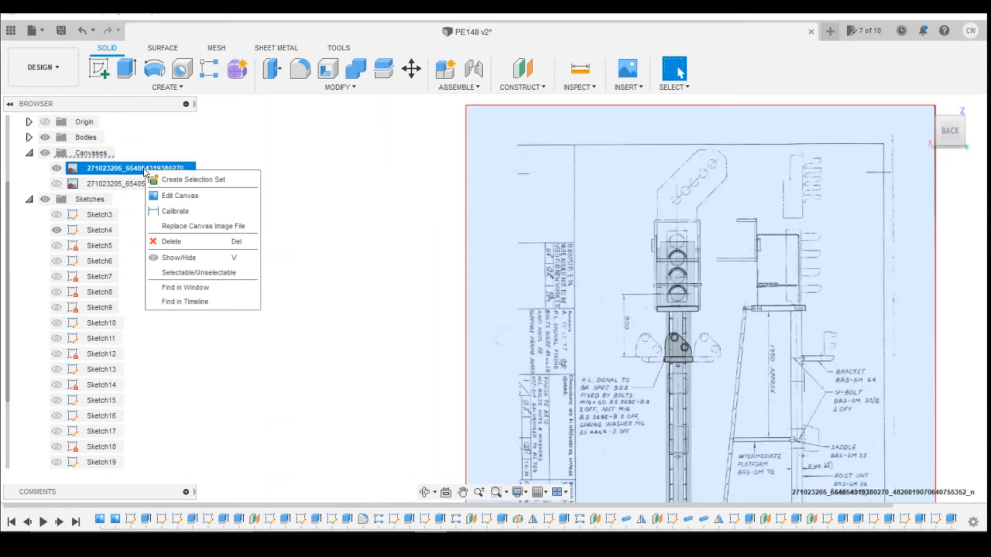
left_click(180, 196)
left_click_drag(700, 392, 701, 411)
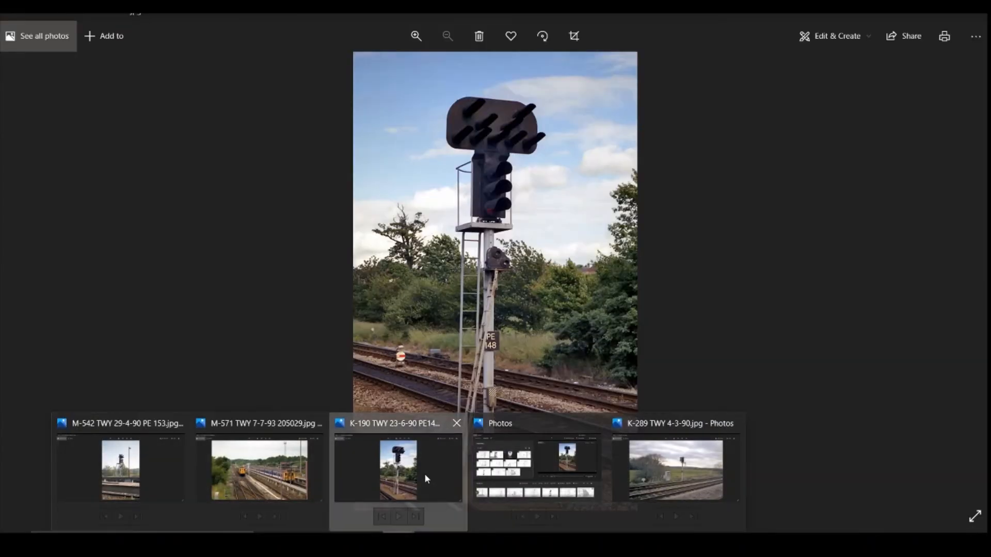
left_click(425, 473)
left_click(430, 540)
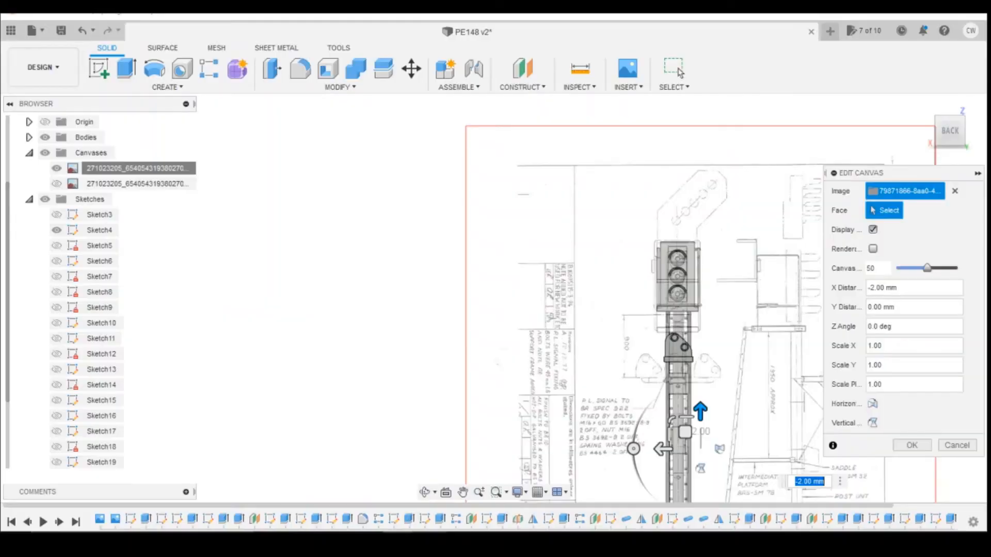
scroll(714, 241, "up", 5)
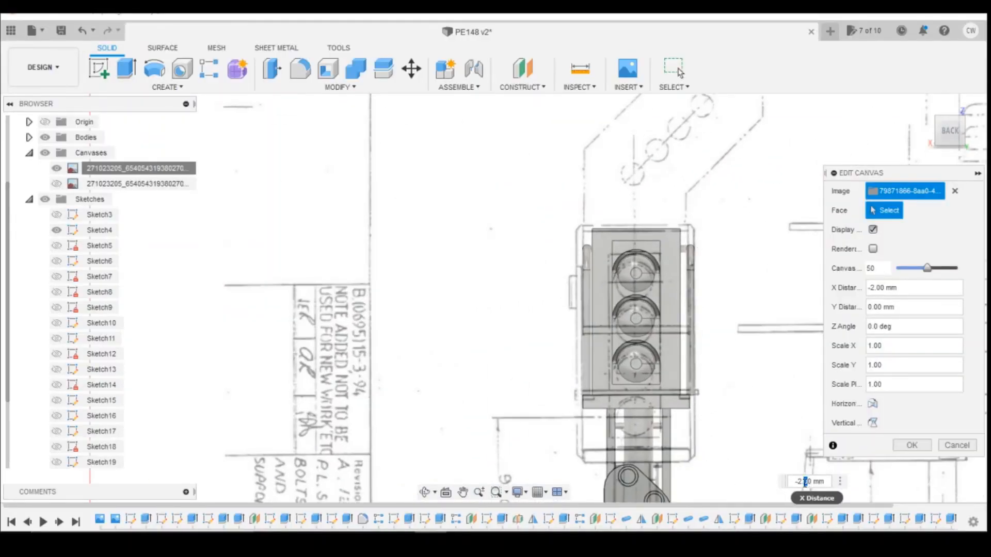
type("1")
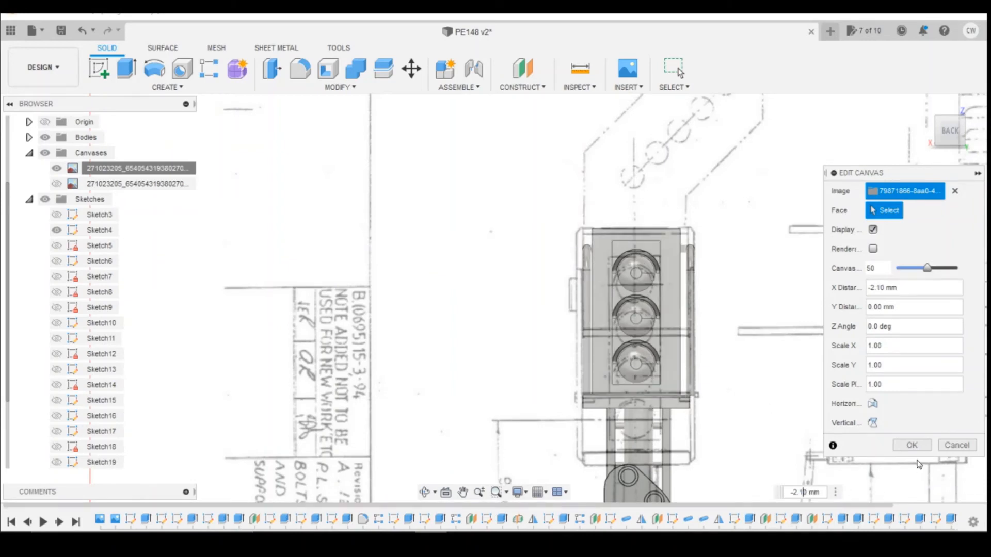
left_click(912, 444)
Start a new sketch on the signal head's backboard face, behind the three lamp hoods.
scroll(649, 261, "down", 3)
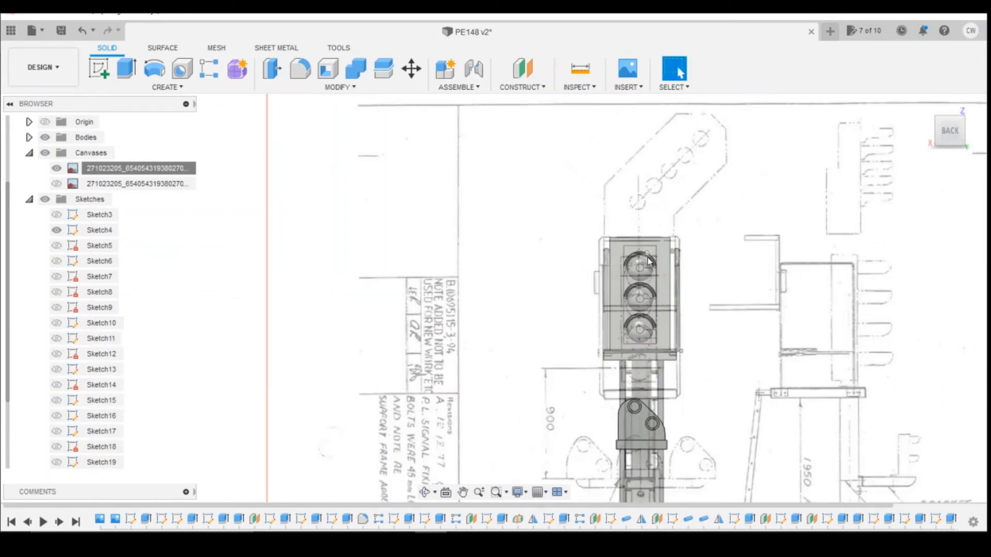
scroll(651, 268, "down", 2)
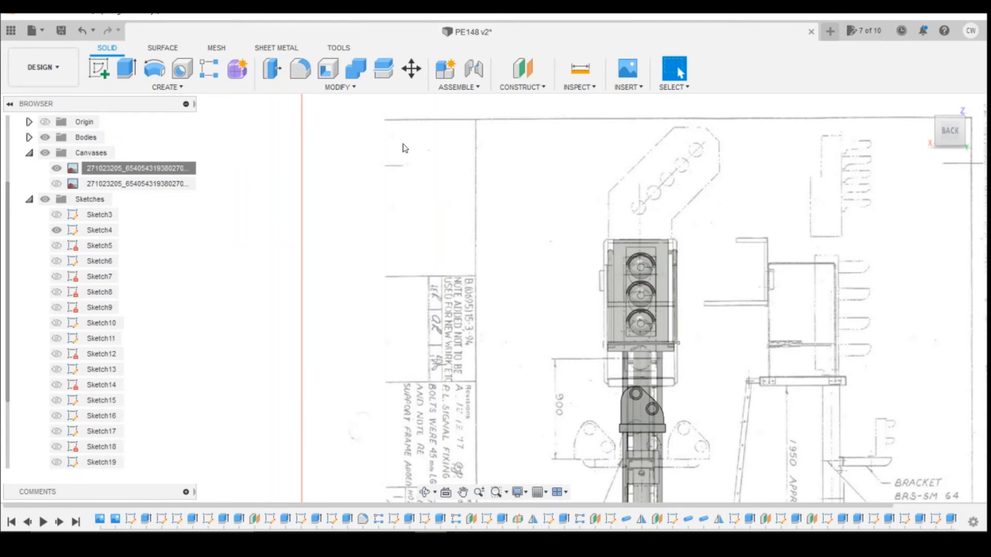
scroll(699, 235, "down", 2)
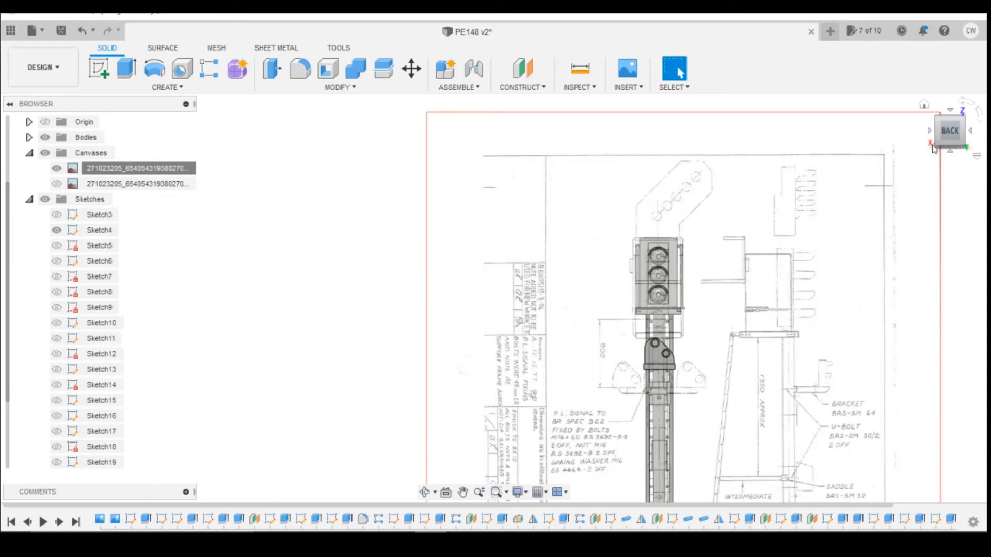
scroll(857, 201, "down", 1)
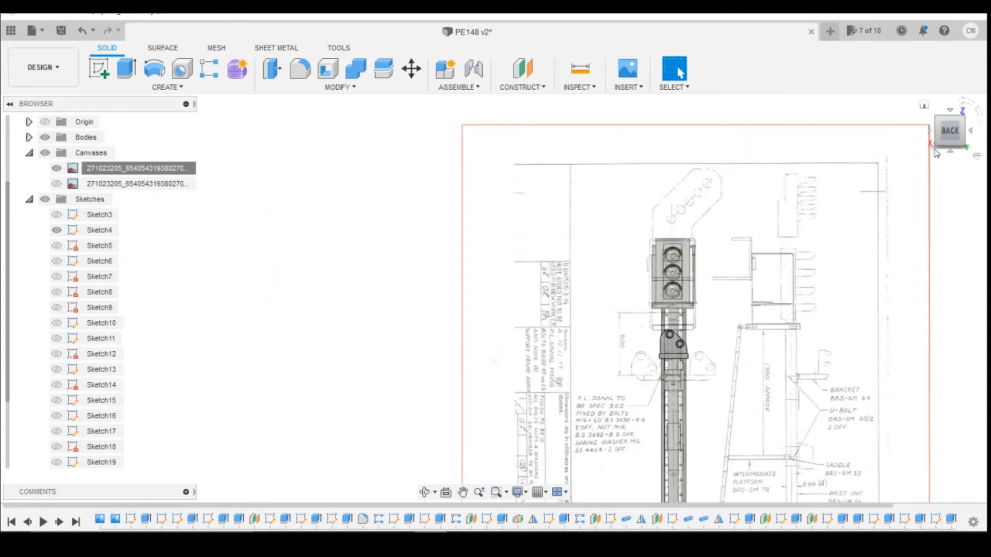
scroll(725, 170, "up", 4)
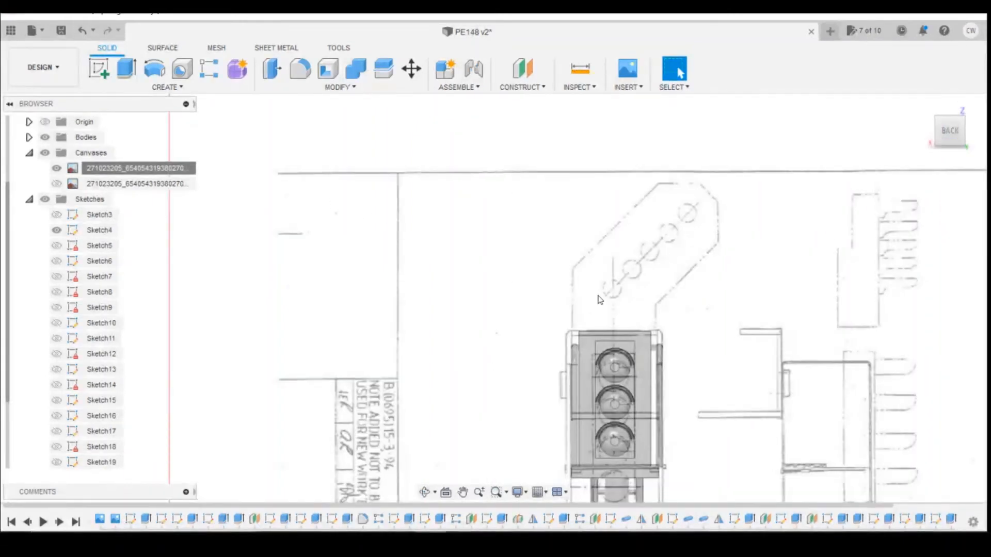
left_click(99, 68)
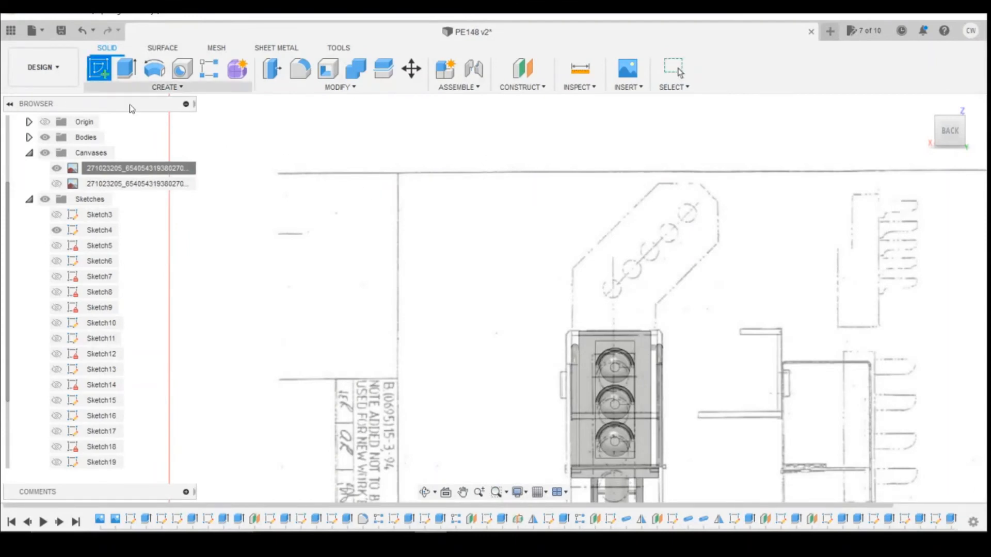
left_click(652, 355)
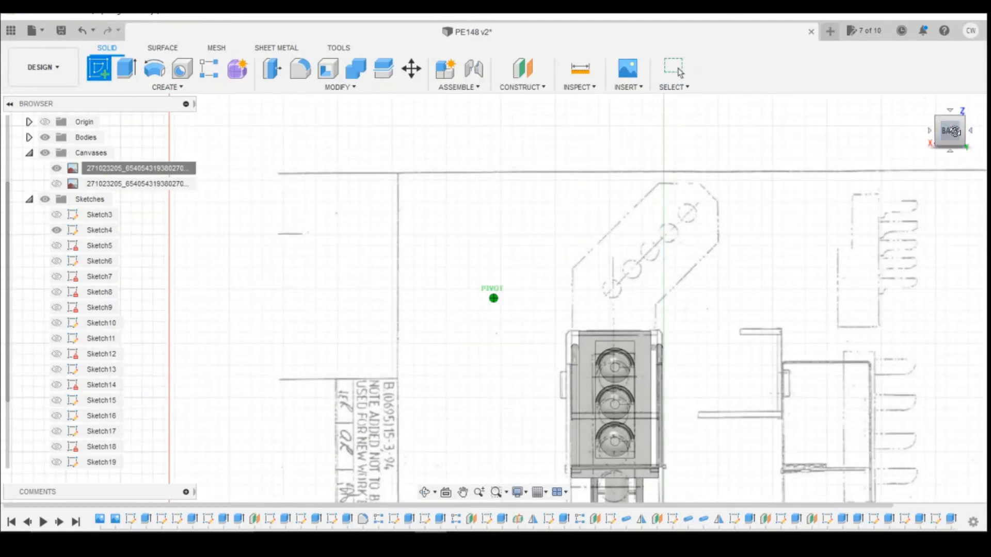
scroll(909, 351, "up", 5)
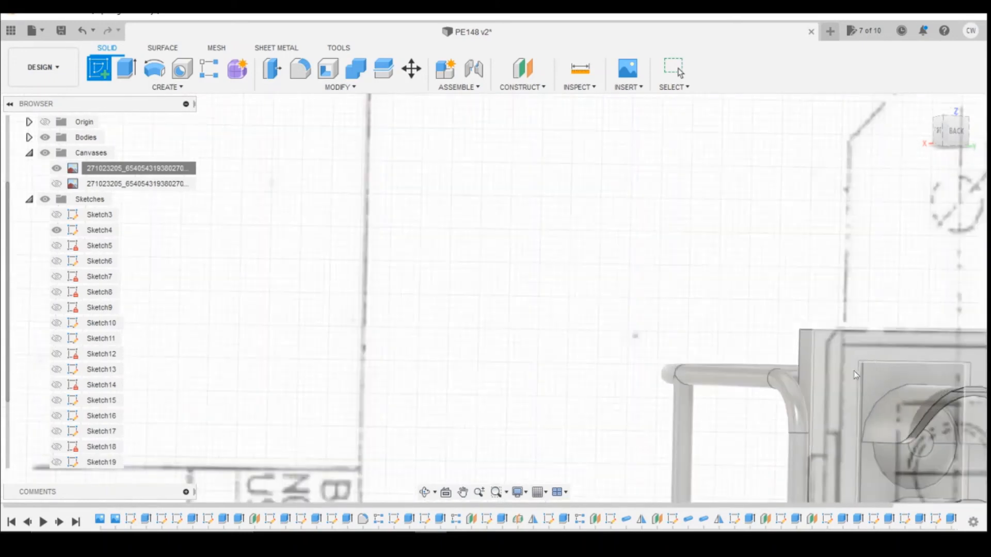
left_click(833, 347)
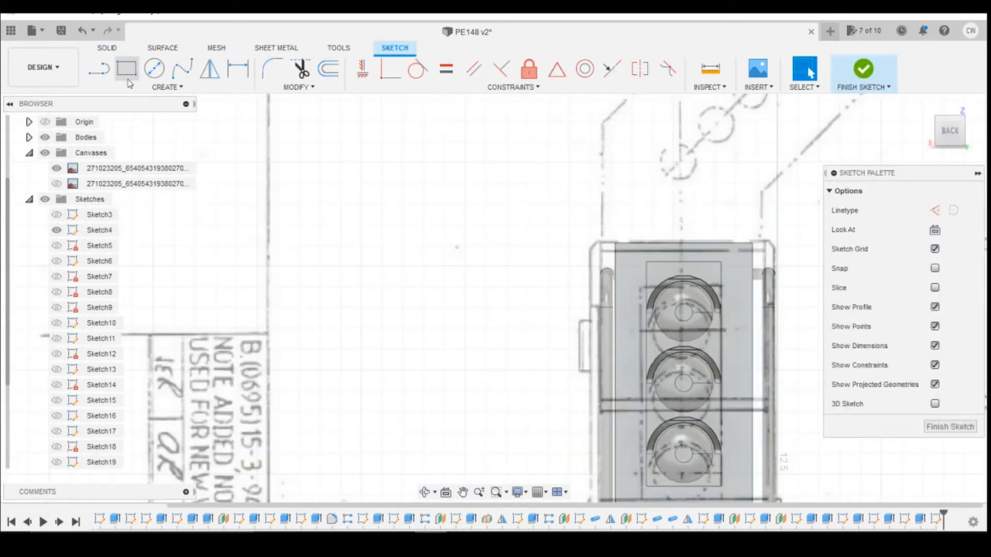
Sketch a vertical line about 7.28 mm long from the middle of the head's top edge up to the drawing's border line.
left_click(105, 75)
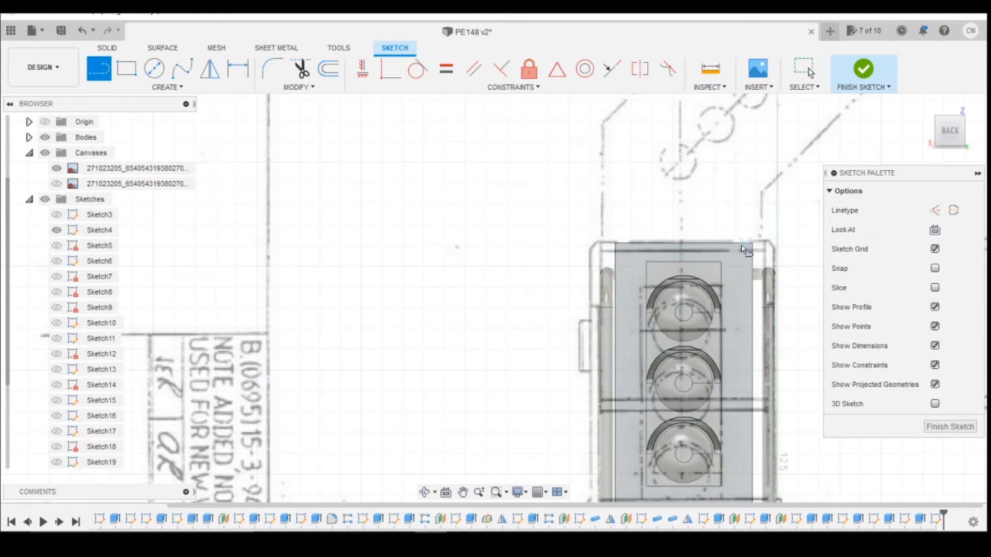
left_click(684, 247)
scroll(684, 248, "down", 3)
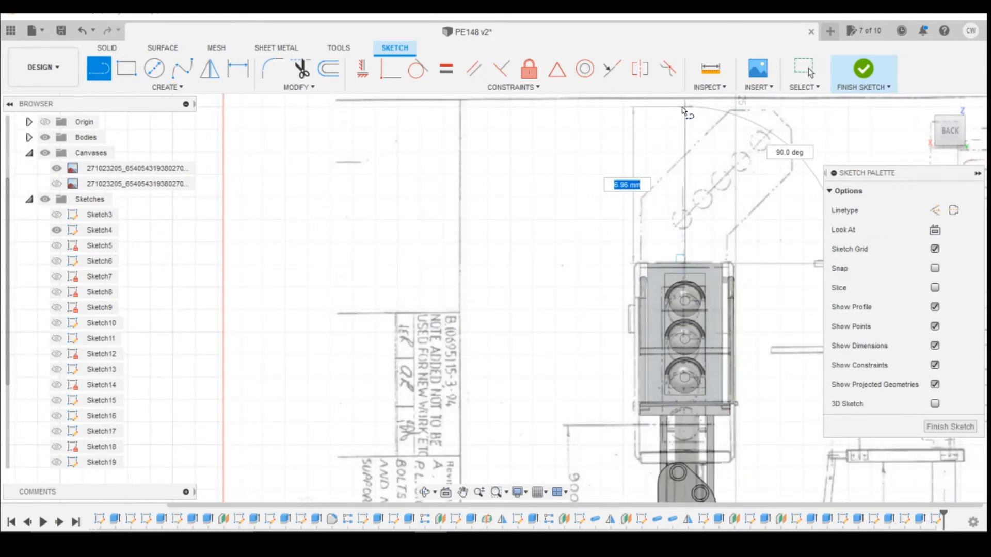
left_click(684, 101)
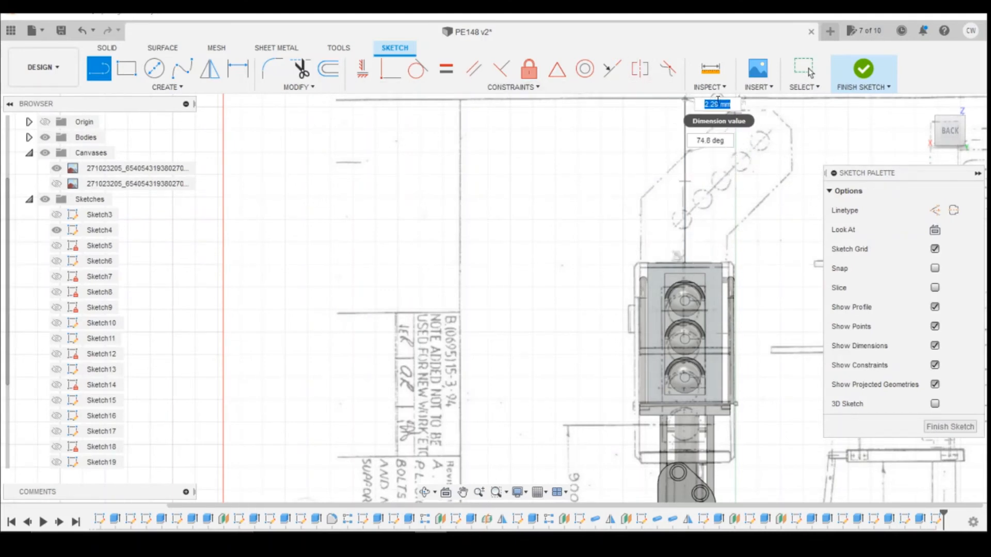
scroll(734, 138, "up", 1)
scroll(782, 236, "down", 1)
scroll(782, 237, "down", 2)
scroll(733, 123, "up", 2)
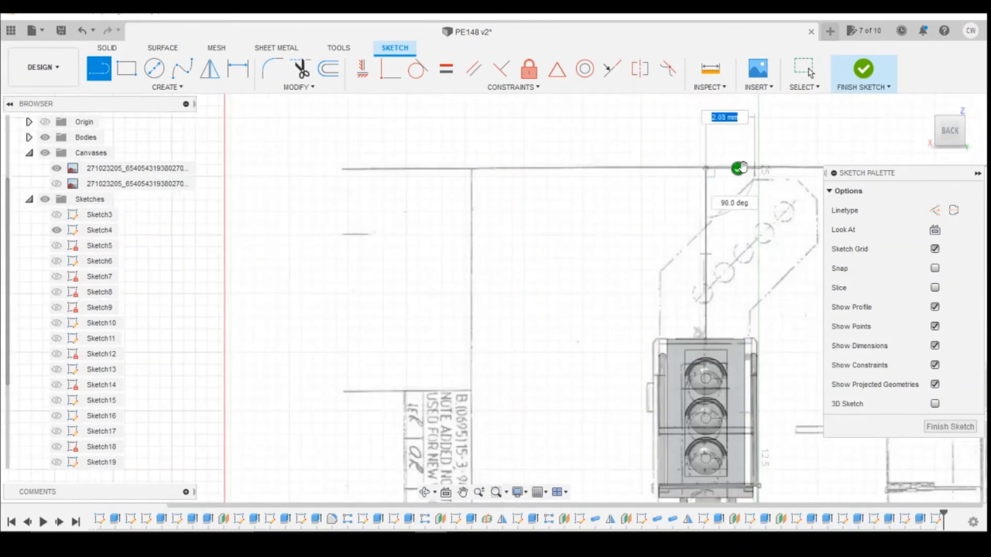
left_click(740, 169)
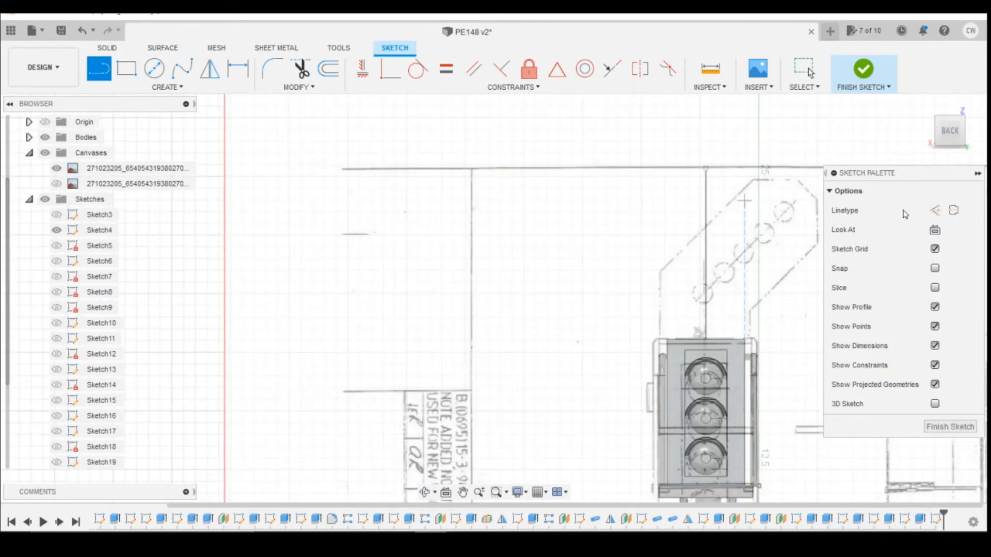
key("Escape")
Convert the vertical centre line above the signal head to construction geometry.
left_click(706, 202)
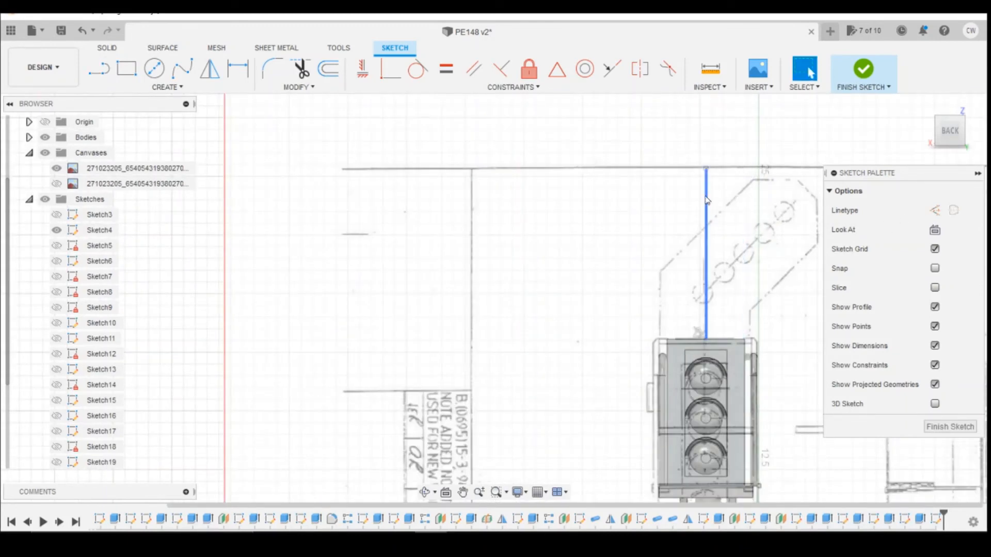
left_click(936, 211)
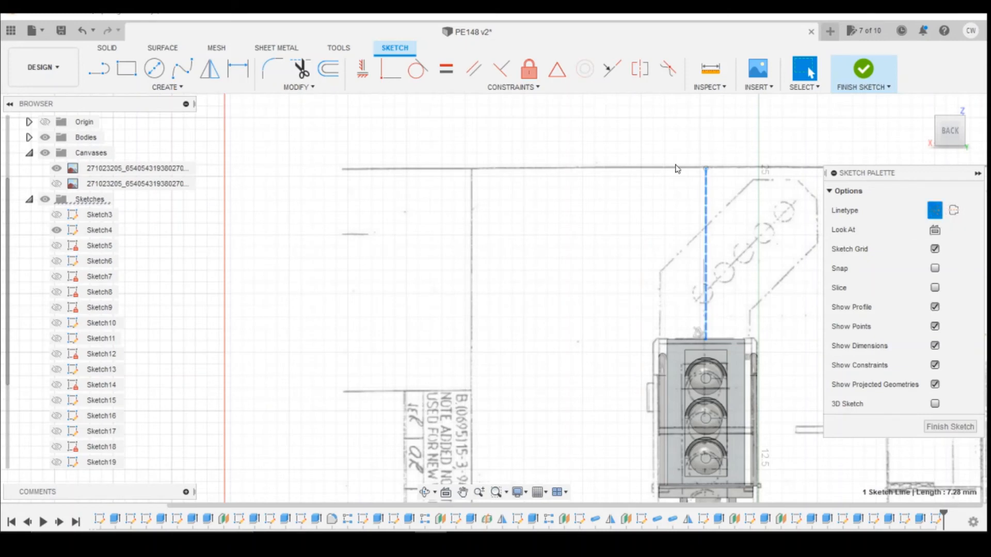
left_click(652, 198)
Sketch a horizontal line along the top of the drawn route indicator outline, ending on the vertical centre line.
left_click(99, 68)
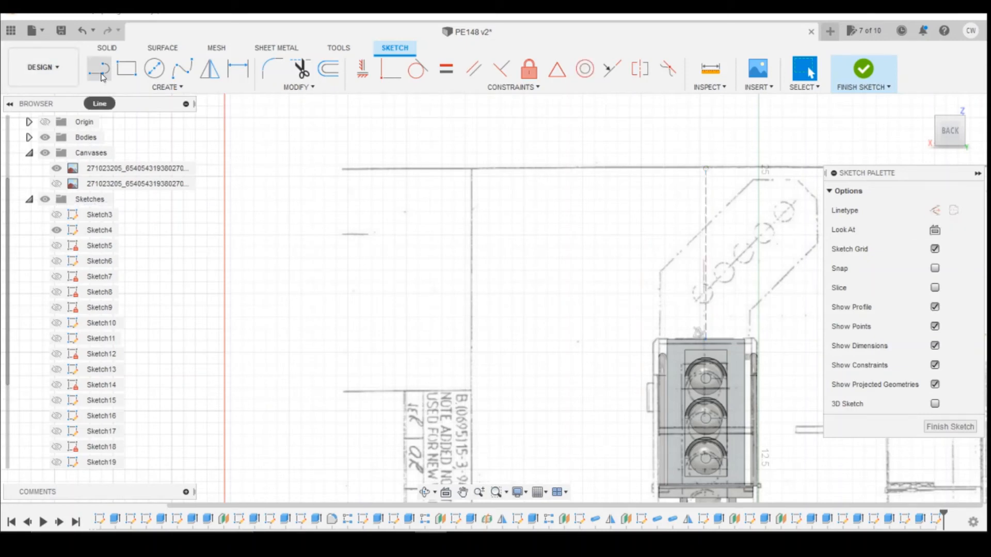
left_click(797, 180)
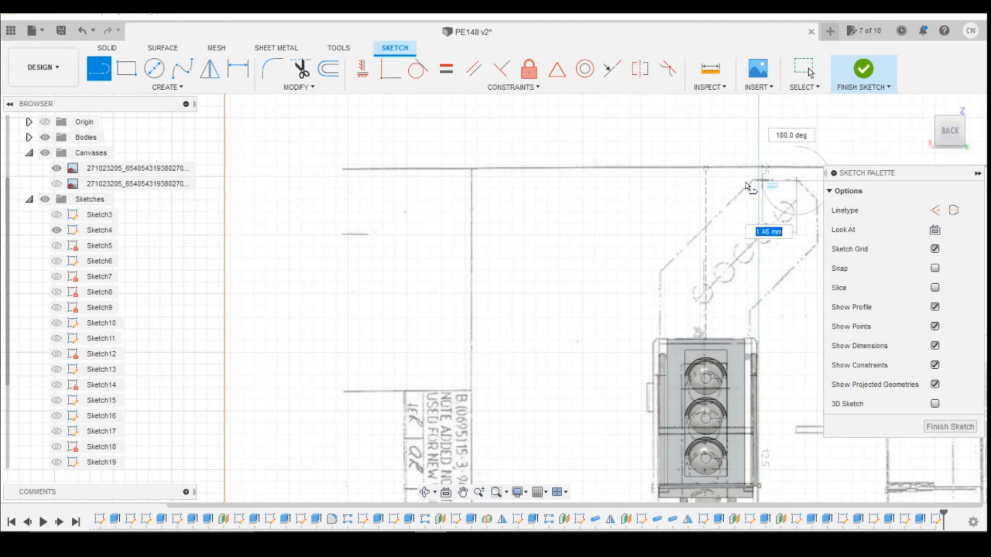
left_click(707, 181)
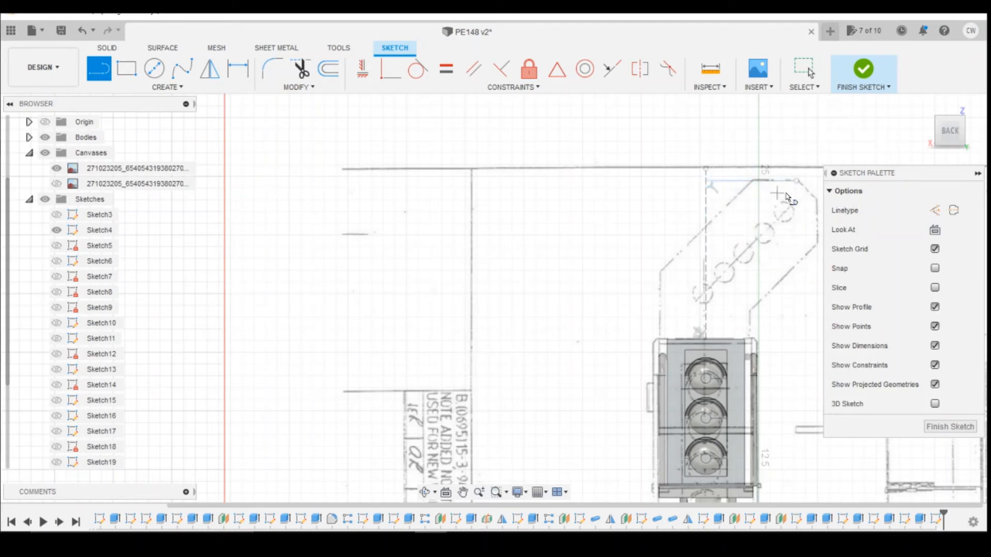
Dimension the height from the signal head's top edge to the route indicator's top line and set it to 6.75 mm.
key("Escape")
key("d")
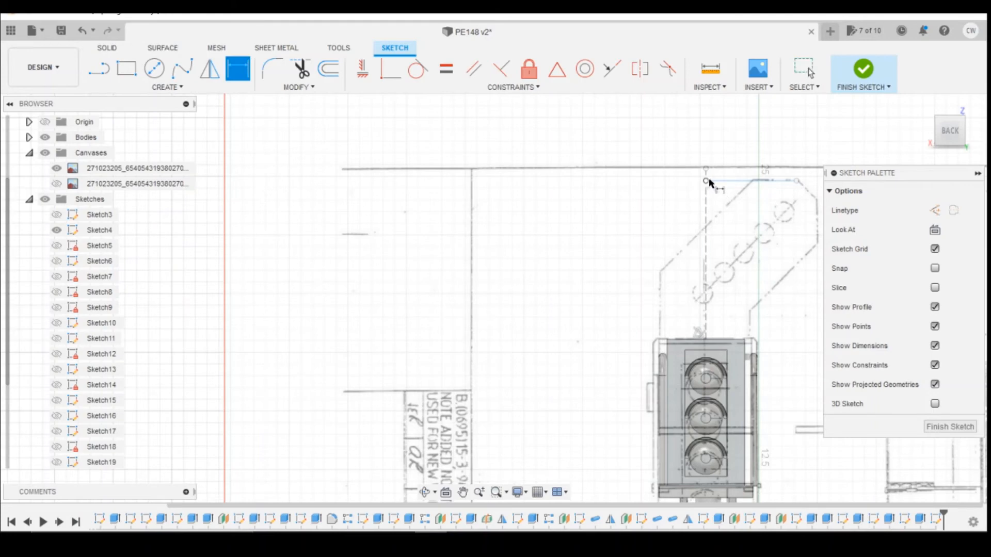
left_click(706, 182)
left_click(705, 340)
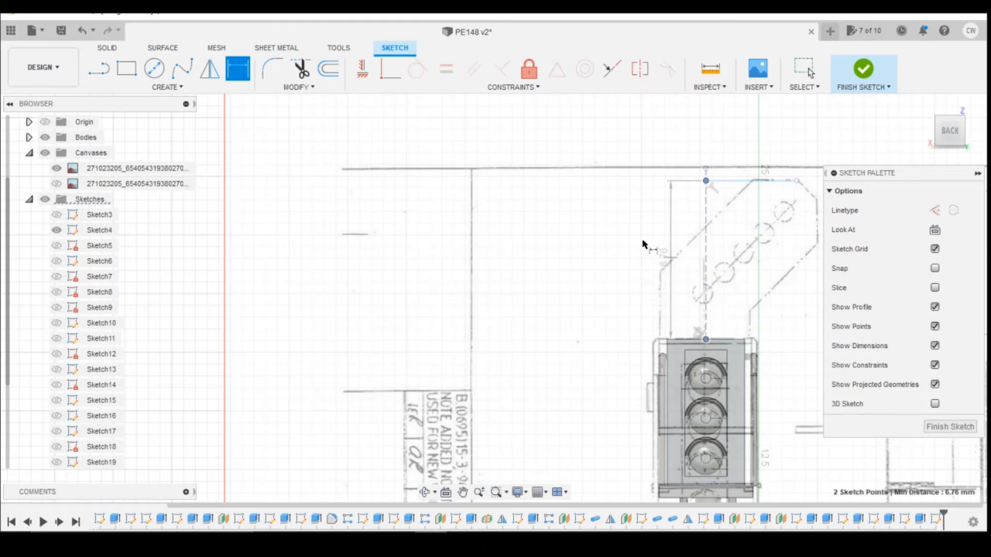
left_click(653, 239)
type("6")
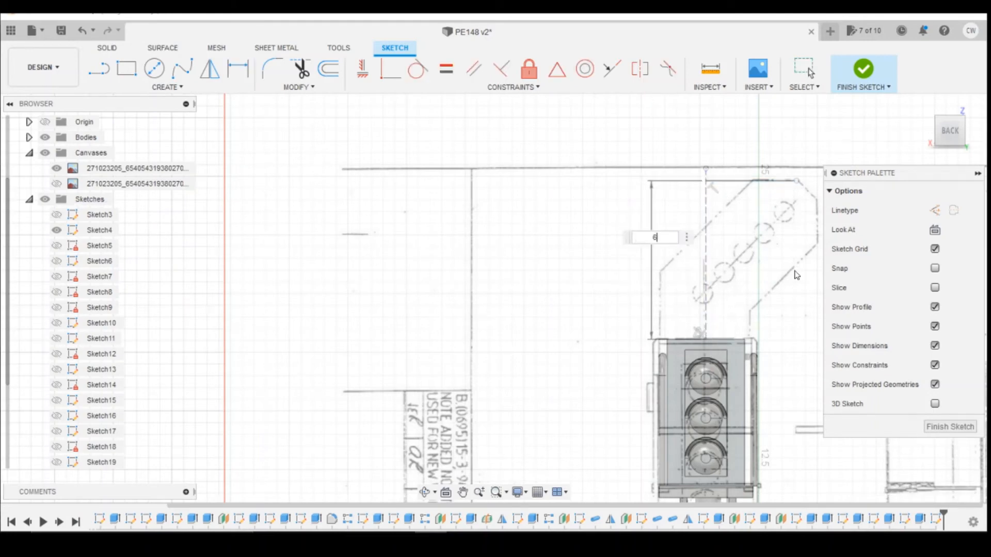
type(".75")
key("Return")
key("Escape")
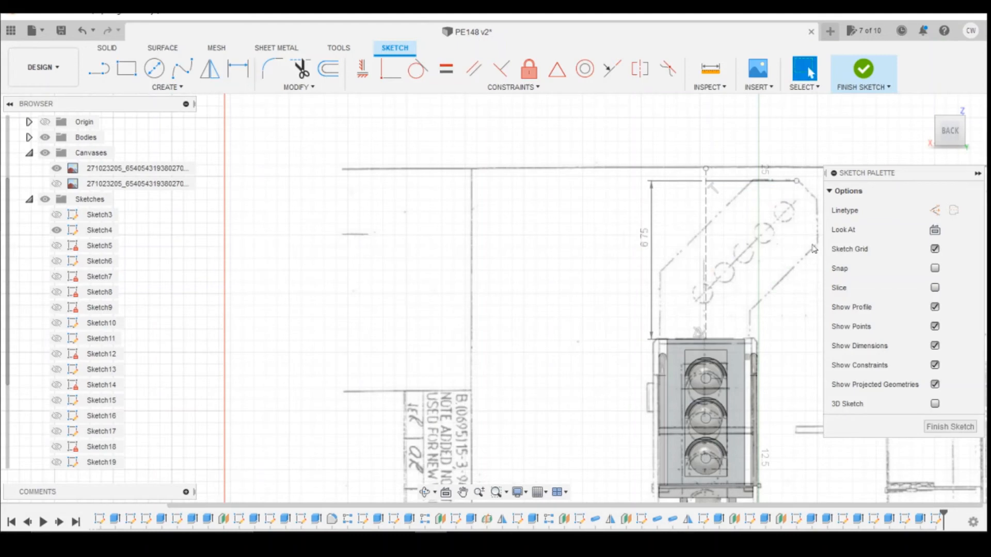
Examine the reference photo of signal PE148 in Photos and compare the route indicator's shape and width with the drawing in Fusion 360.
scroll(628, 223, "down", 2)
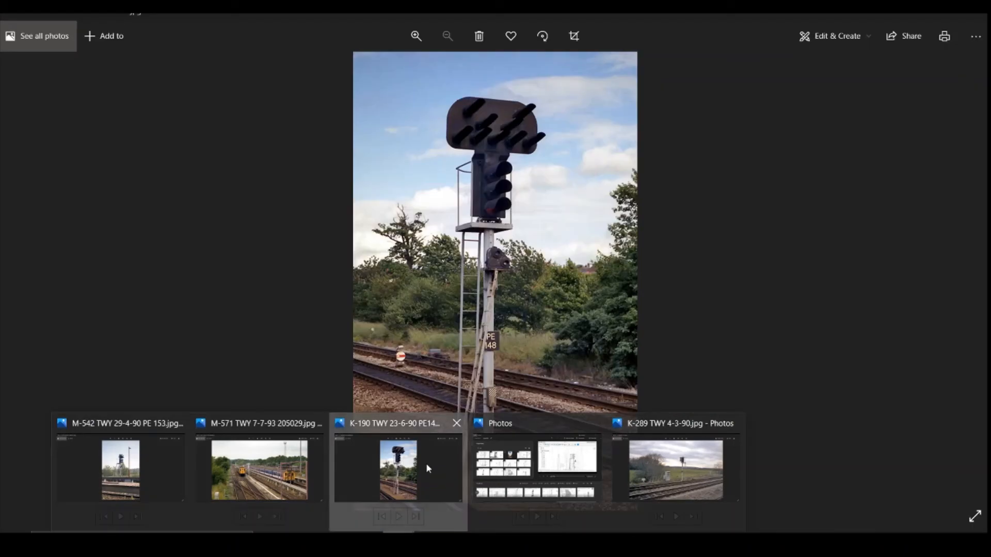
left_click(426, 463)
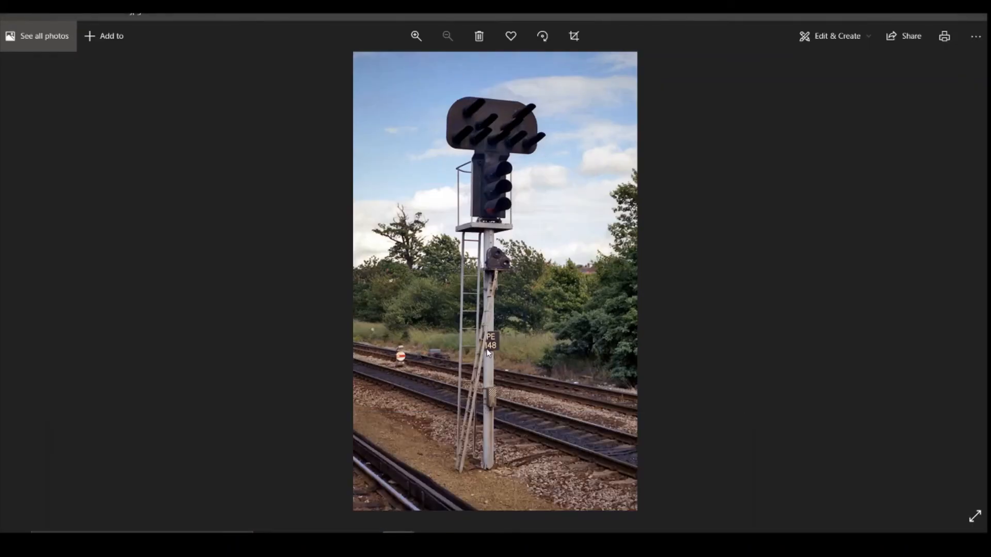
left_click(436, 540)
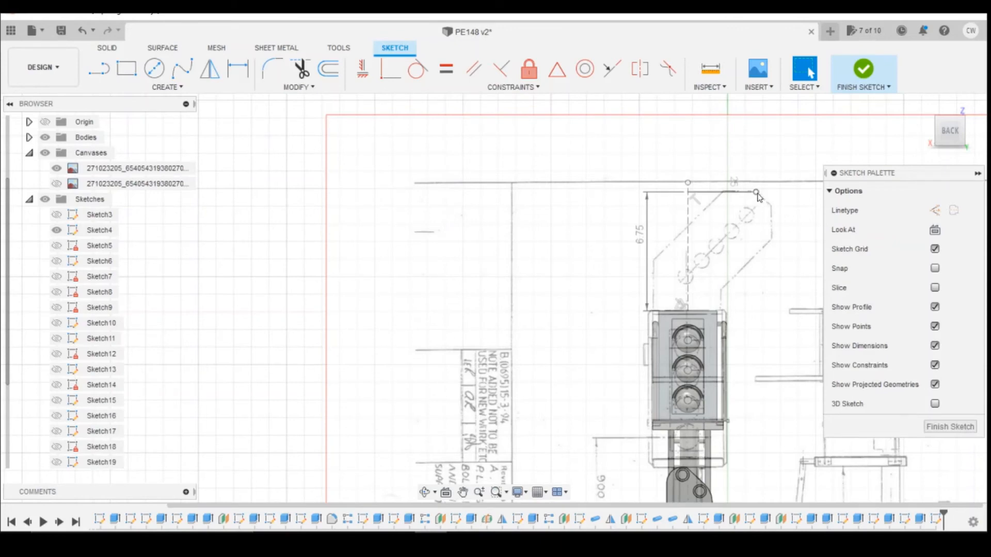
scroll(715, 192, "up", 3)
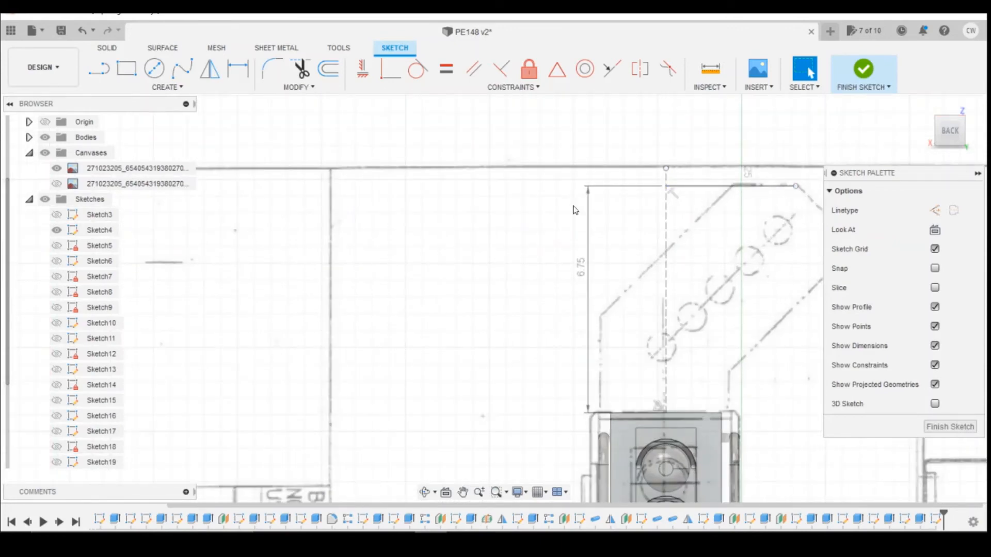
scroll(575, 210, "down", 3)
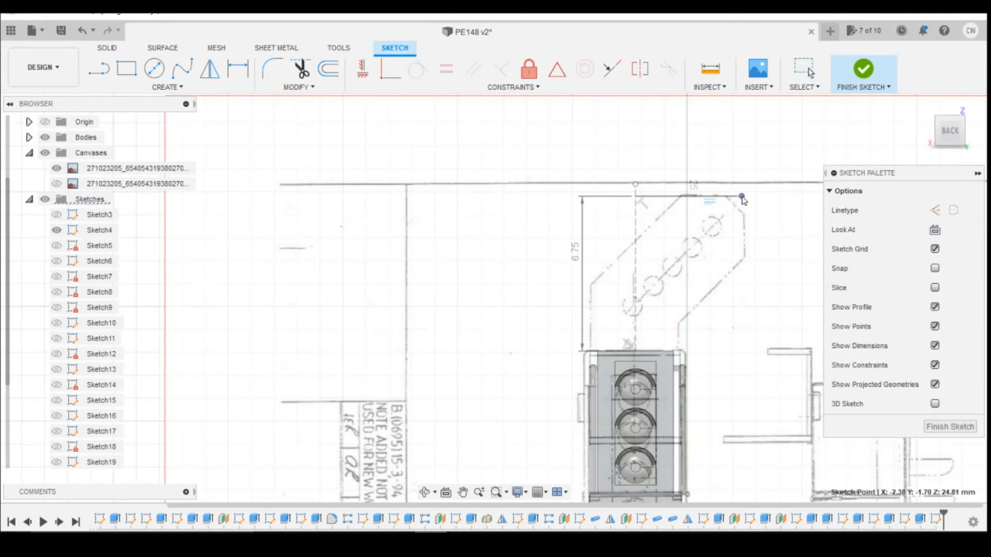
key("Escape")
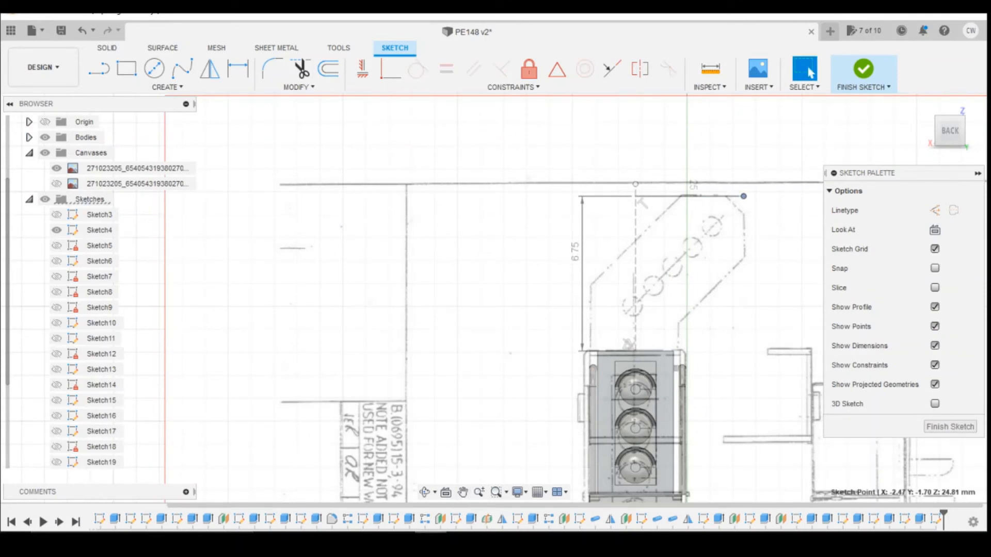
left_click(433, 474)
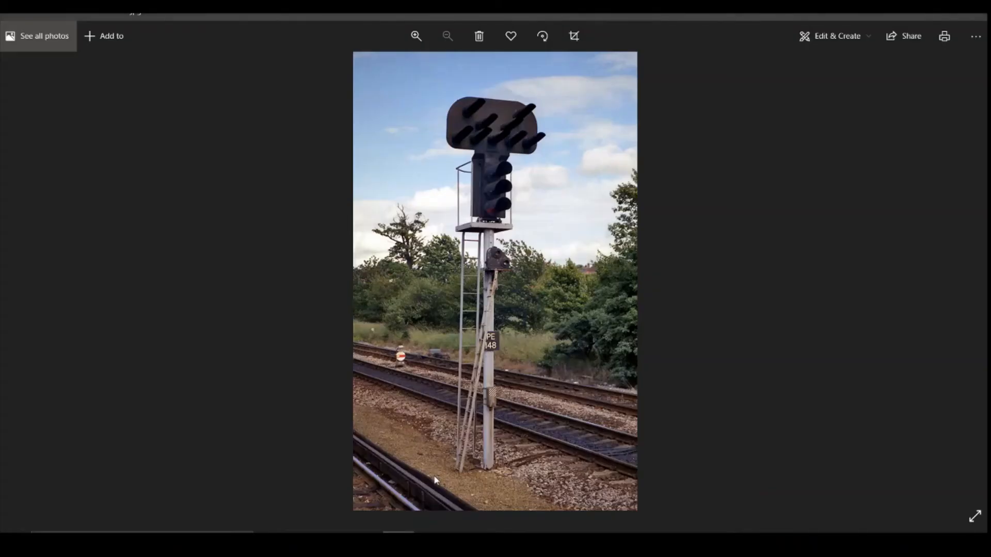
left_click(432, 480)
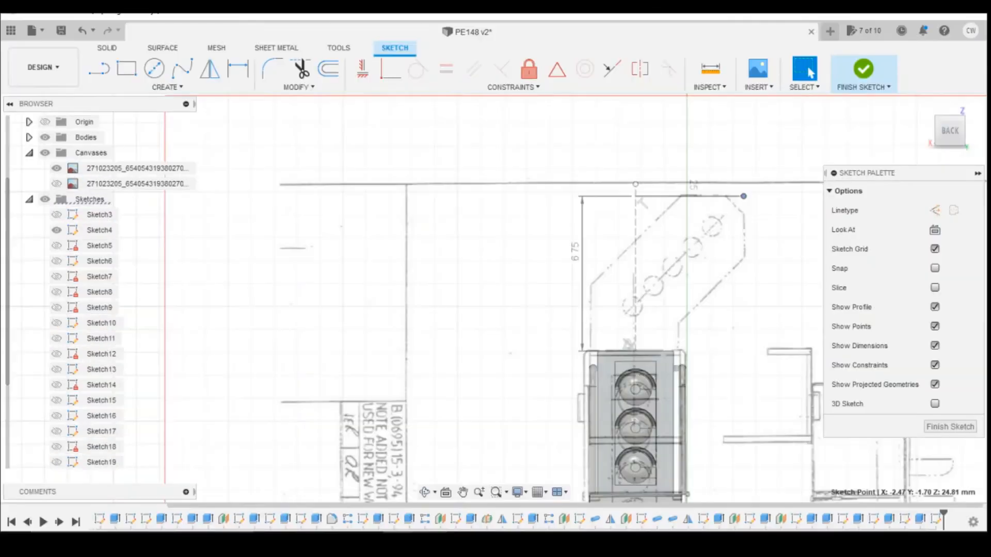
Sketch a 1.2 mm vertical line upward from the backboard's top corner, on the side where the drawn indicator overhangs.
left_click(99, 68)
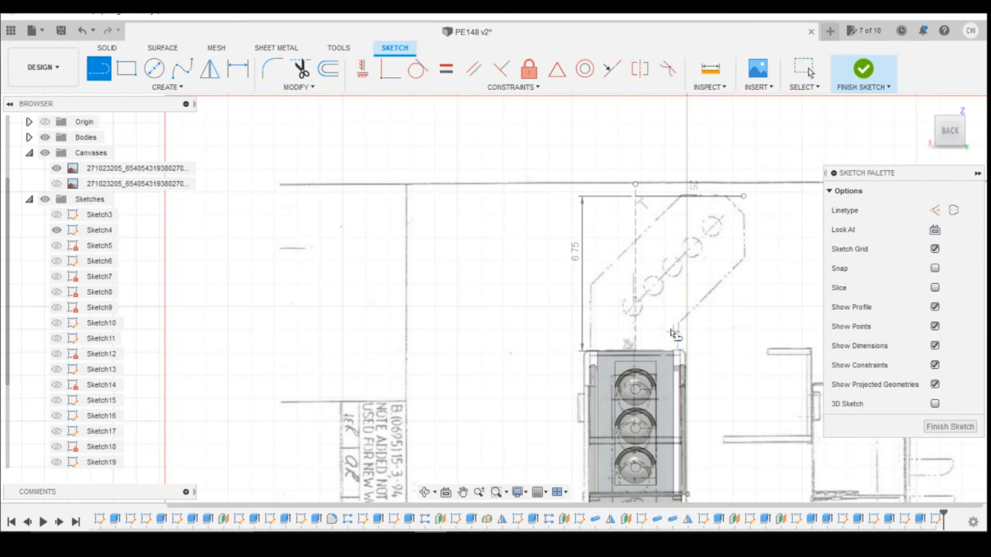
left_click(673, 351)
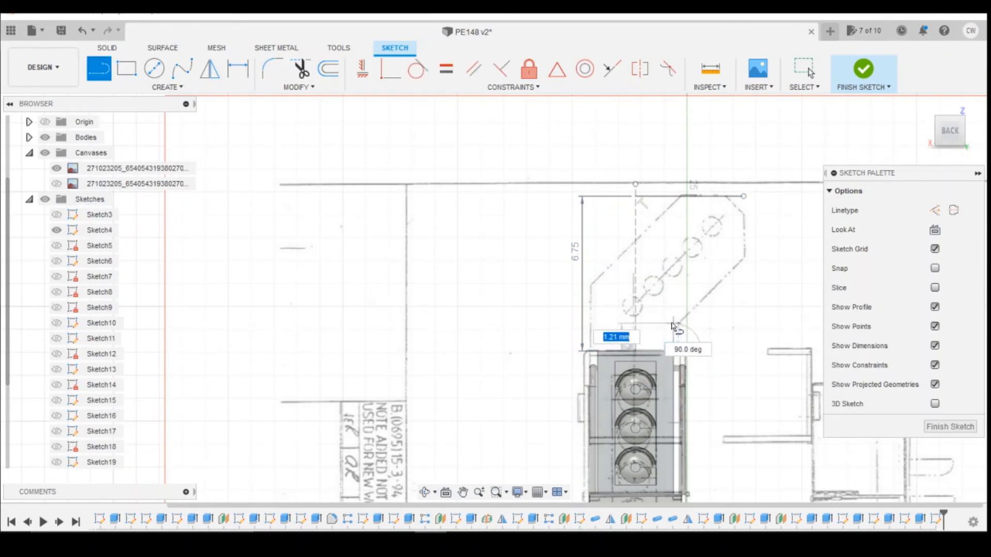
scroll(674, 330, "up", 2)
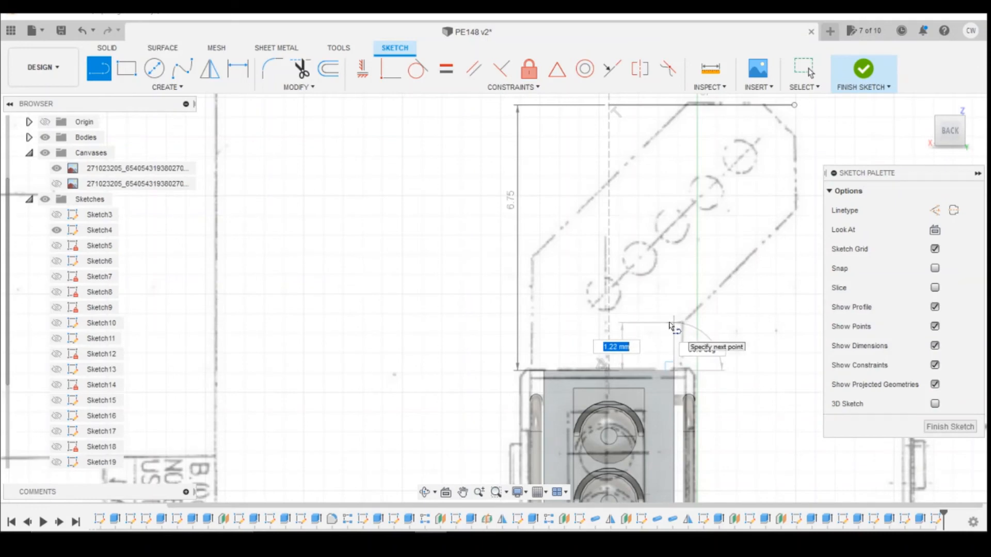
type("1.2")
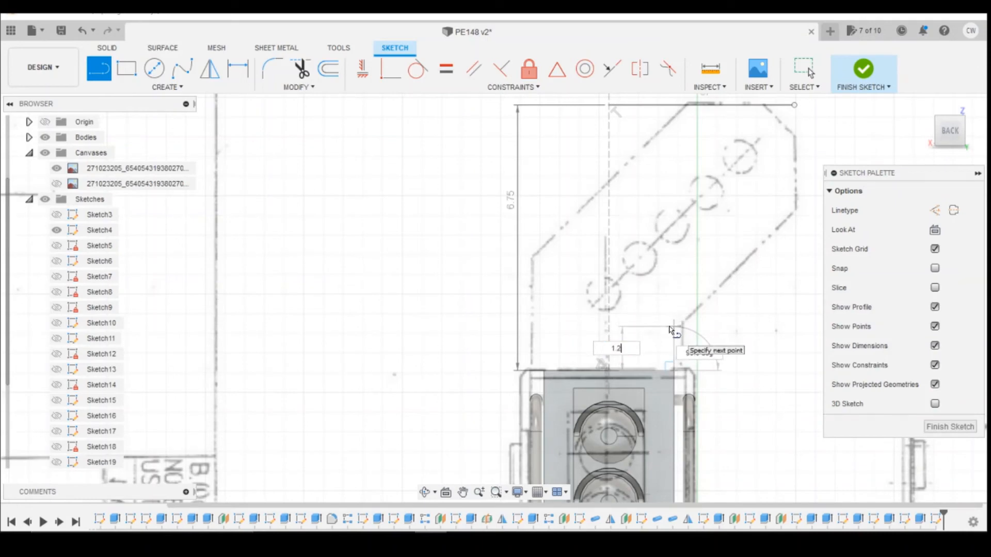
key("Return")
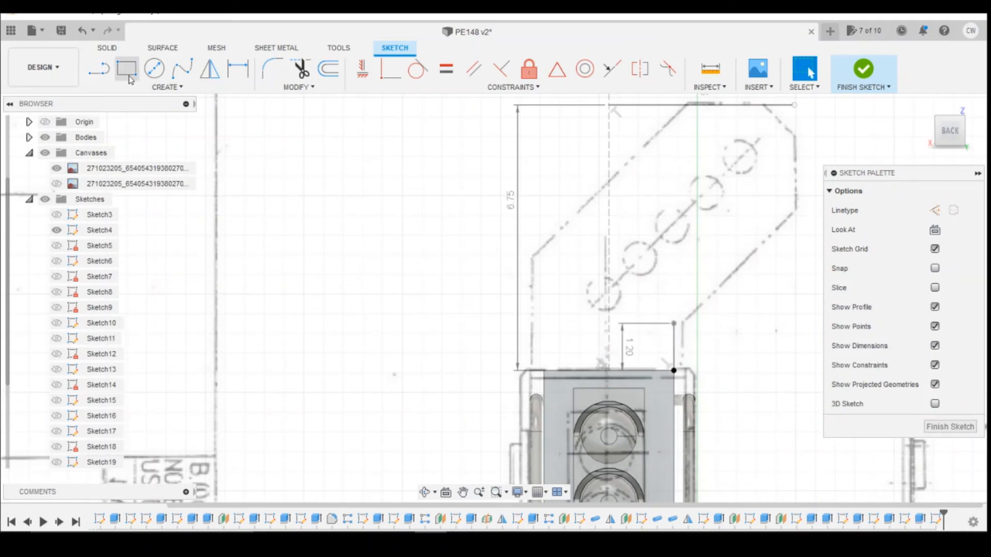
Sketch a horizontal line outward from the upper end of the 1.2 mm line, ending directly below the top line's outer end.
left_click(674, 324)
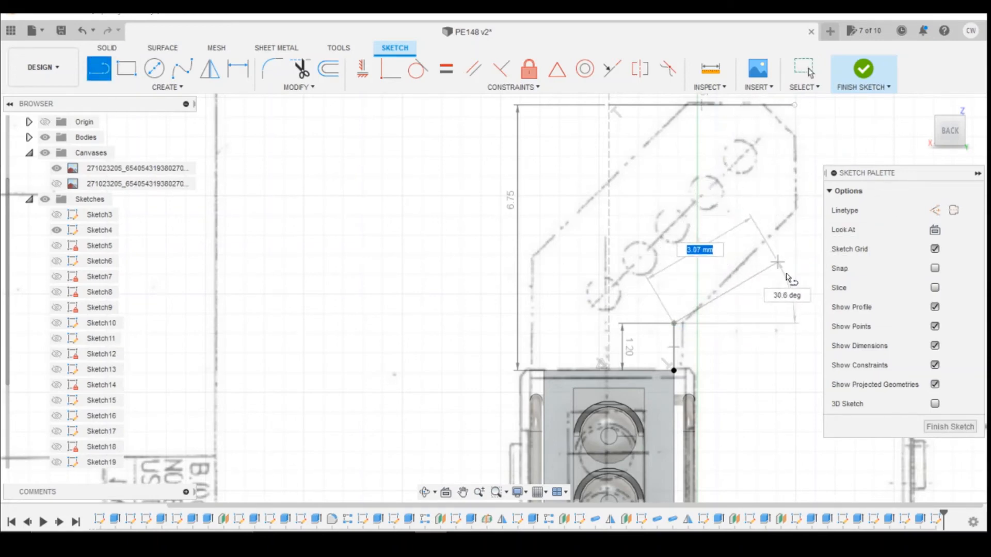
left_click(795, 324)
key("Escape")
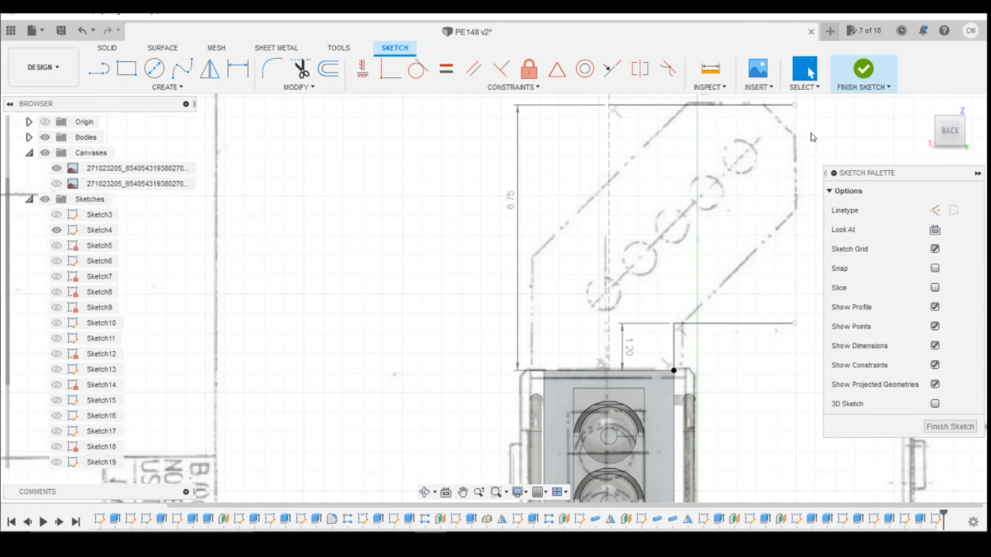
Close the route indicator's outer side with a vertical line joining the outer ends of the lower and upper horizontal lines.
scroll(798, 136, "down", 2)
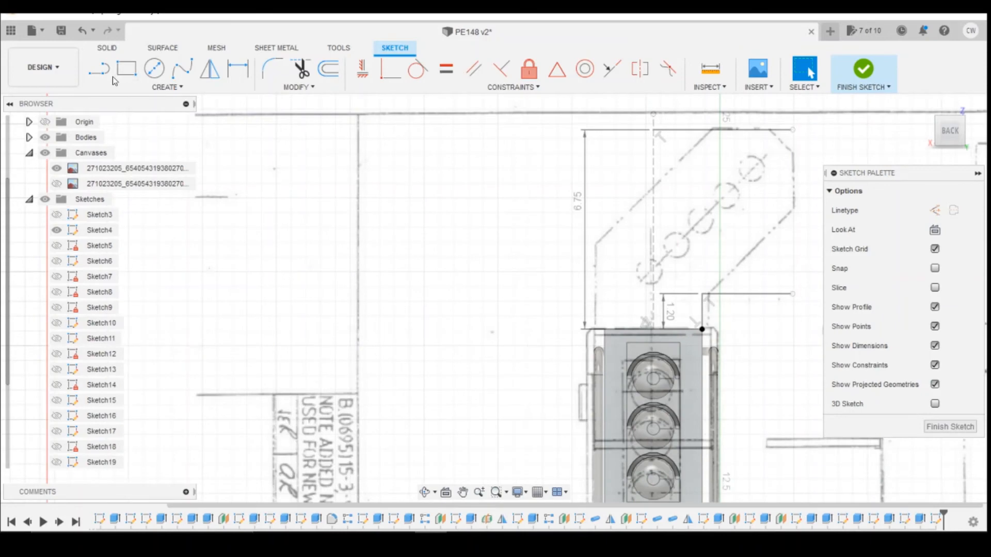
key("l")
left_click(793, 294)
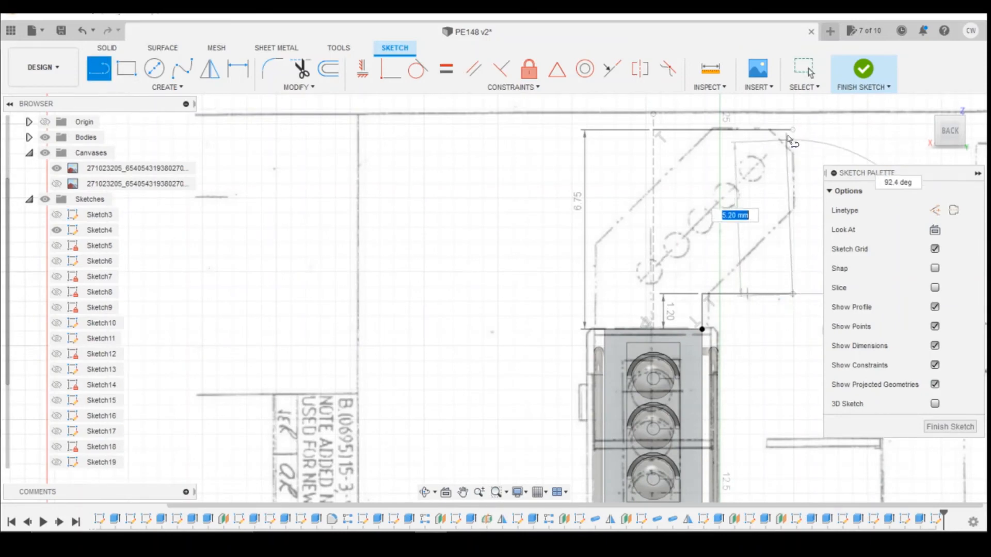
left_click(792, 131)
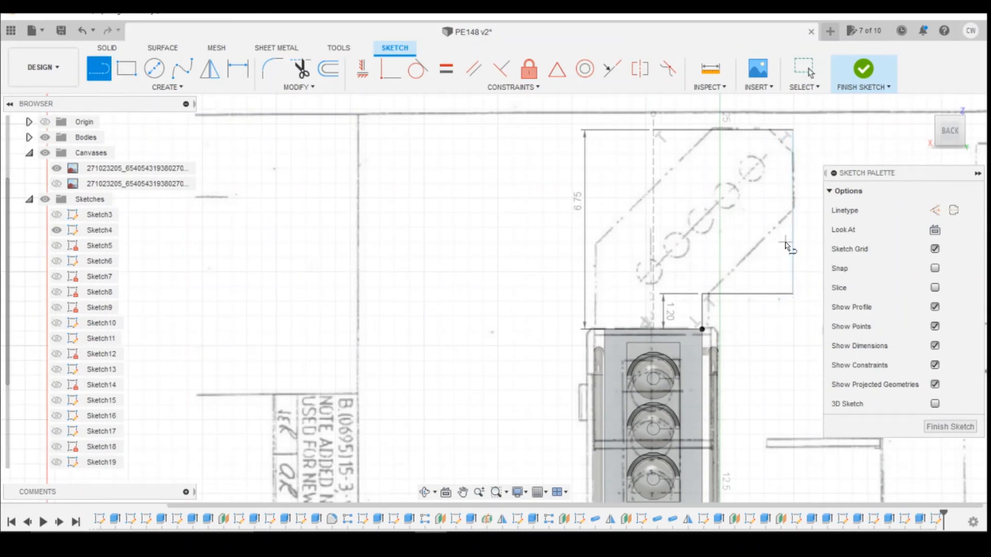
Draw a vertical line from the outline's upper inner end down to the signal head's top edge, closing the half-plate profile.
key("Escape")
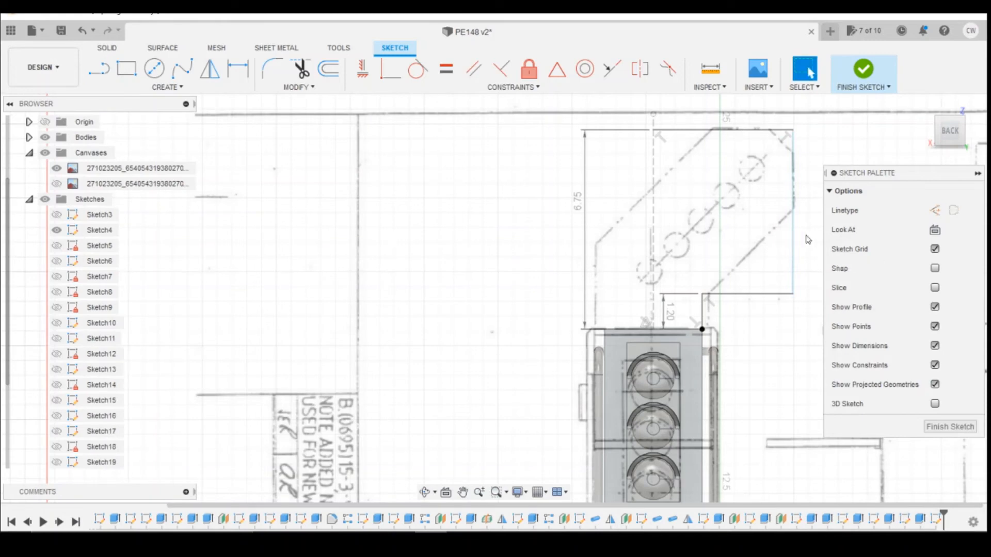
key("l")
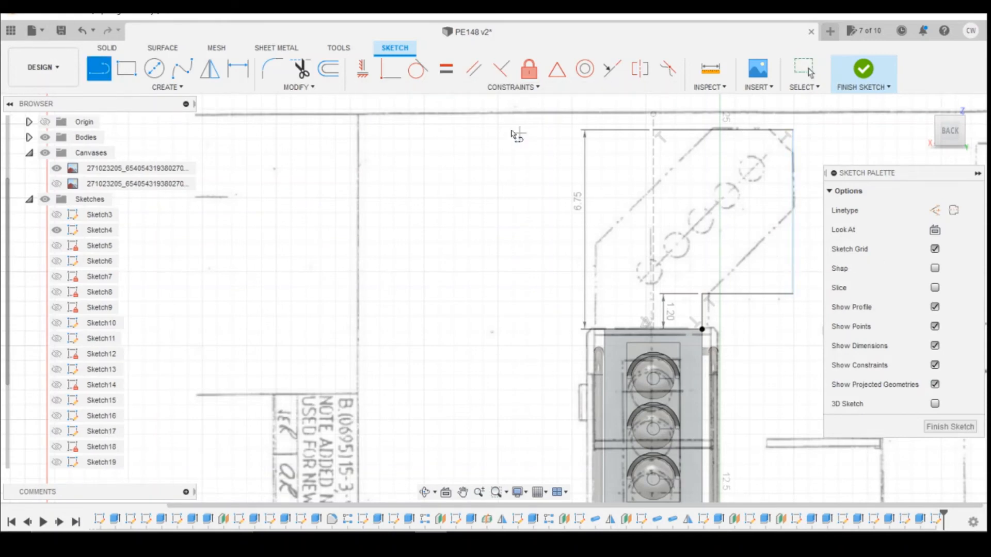
left_click(653, 133)
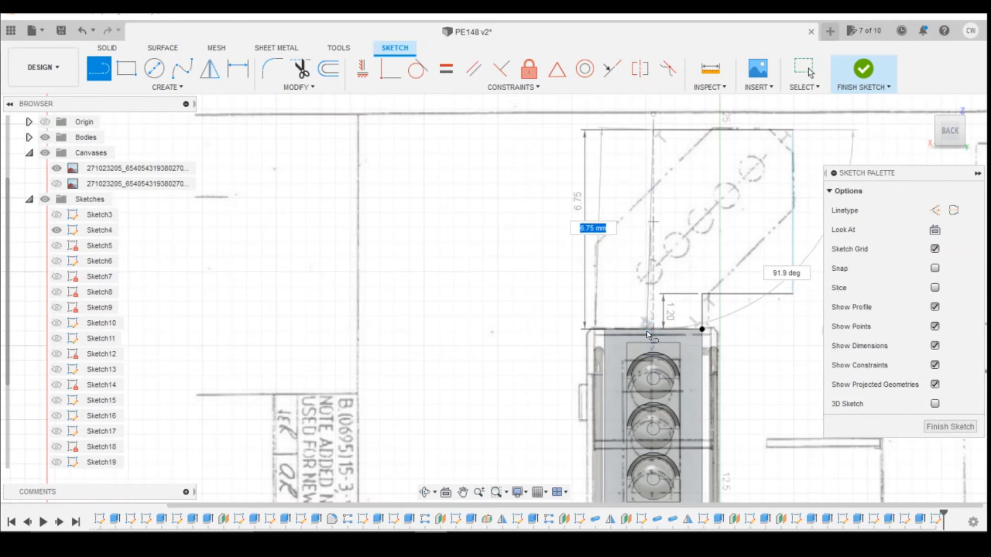
scroll(652, 338, "up", 2)
scroll(651, 338, "up", 2)
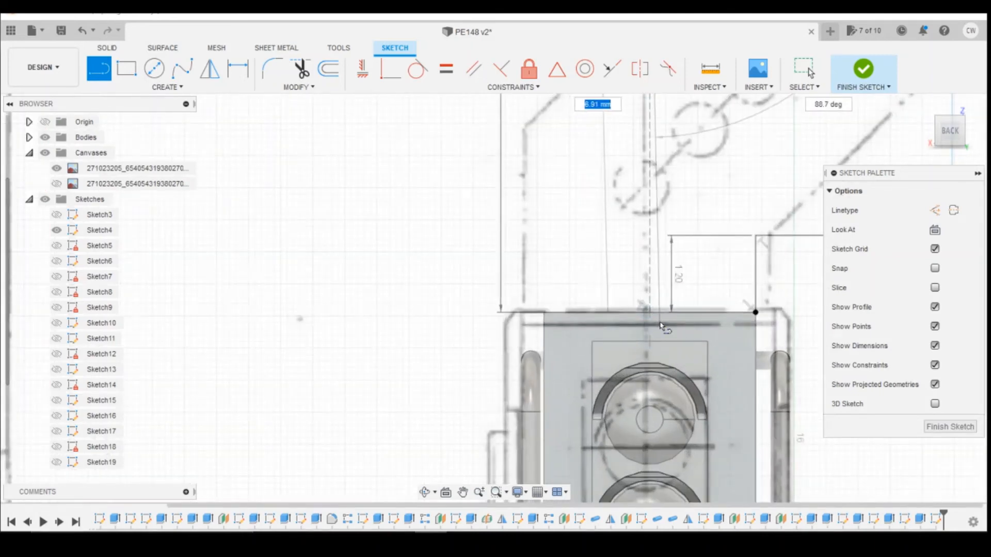
left_click(656, 318)
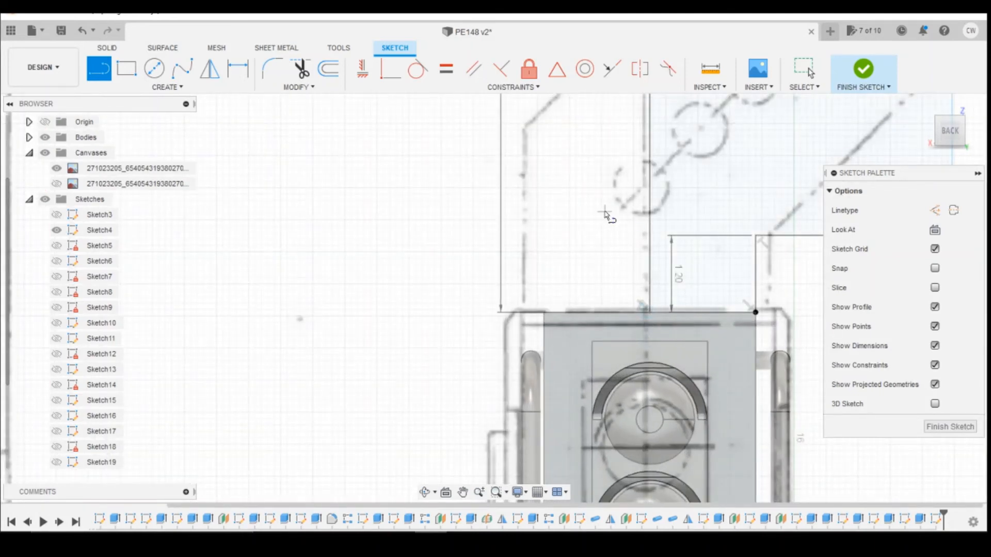
scroll(666, 166, "down", 5)
key("Escape")
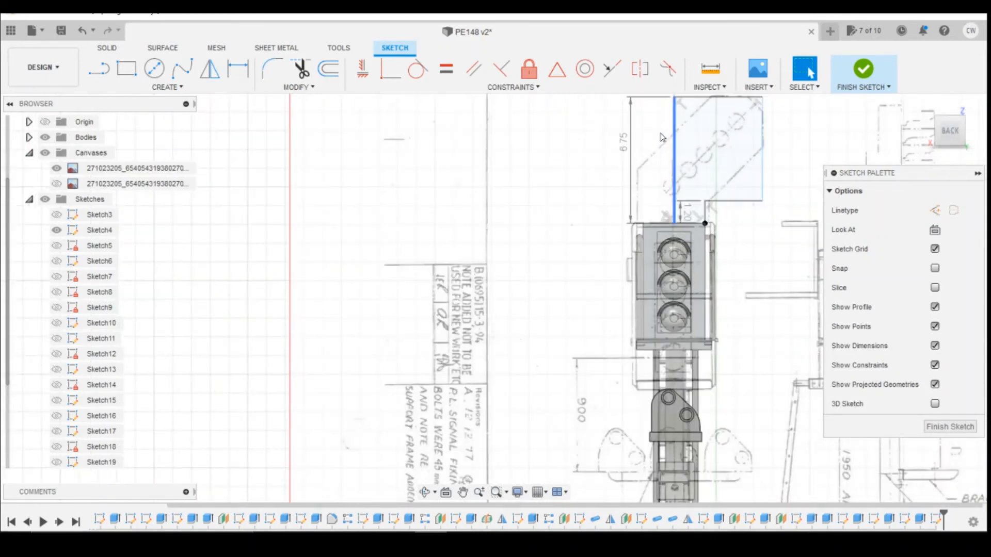
Dimension the length of the profile's lower horizontal edge beside the neck.
scroll(741, 155, "up", 1)
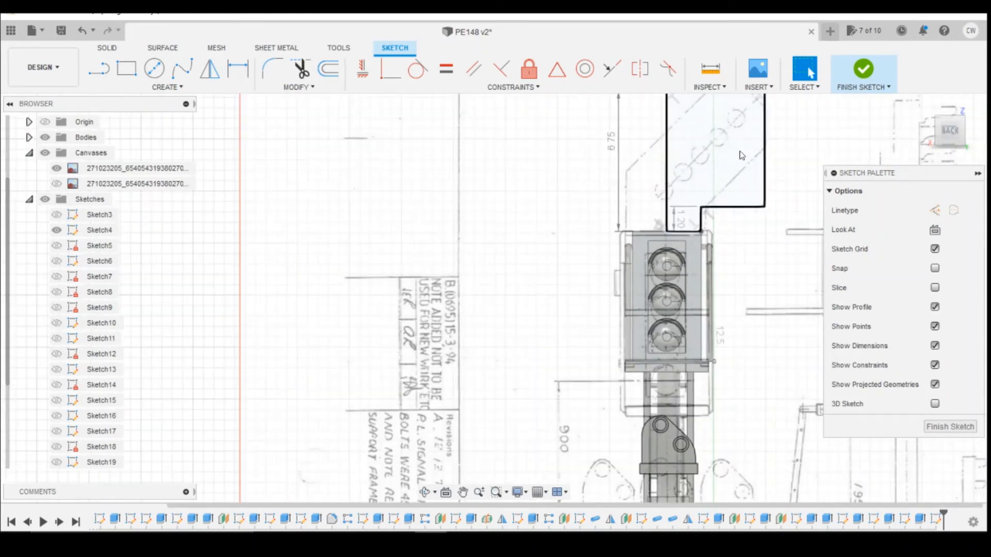
scroll(739, 169, "up", 2)
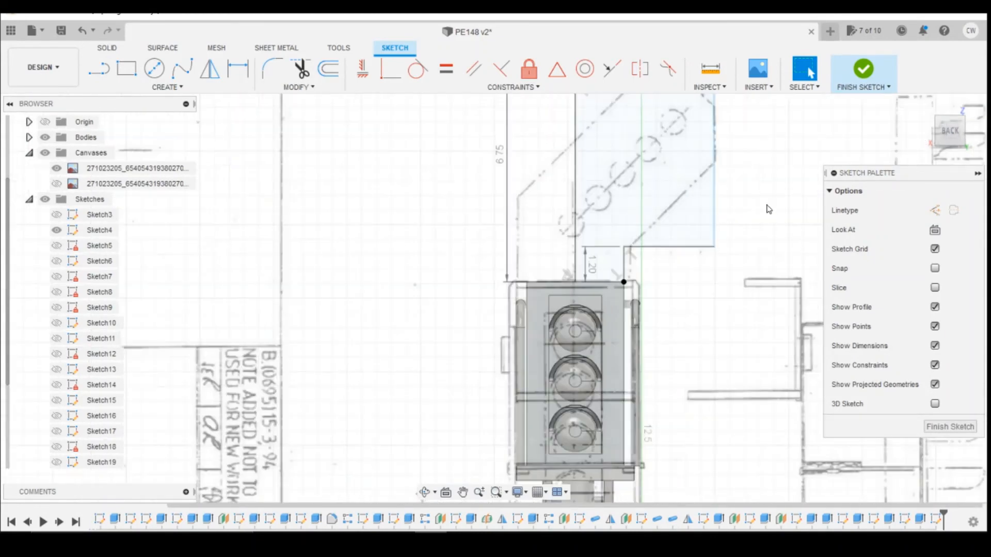
key("d")
left_click(700, 247)
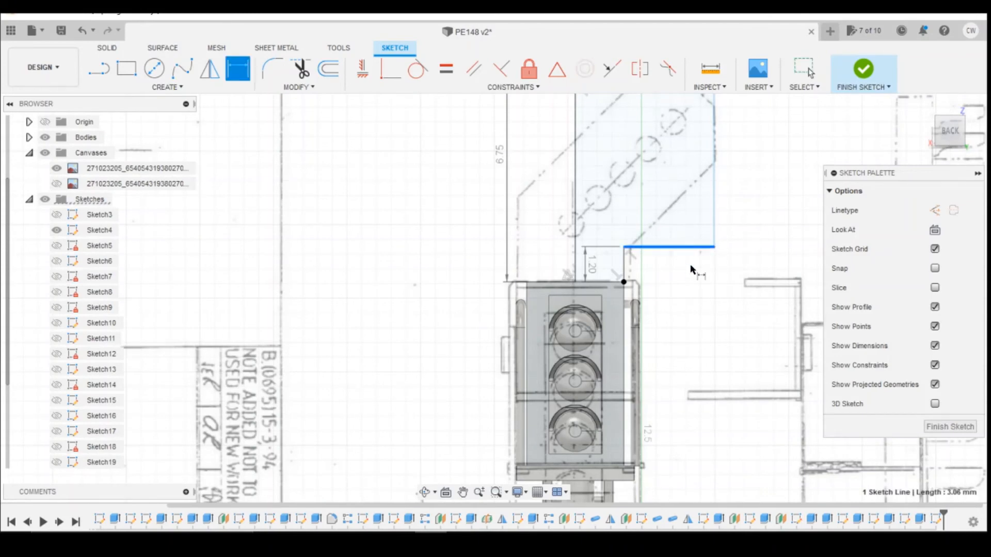
left_click(692, 272)
key("Return")
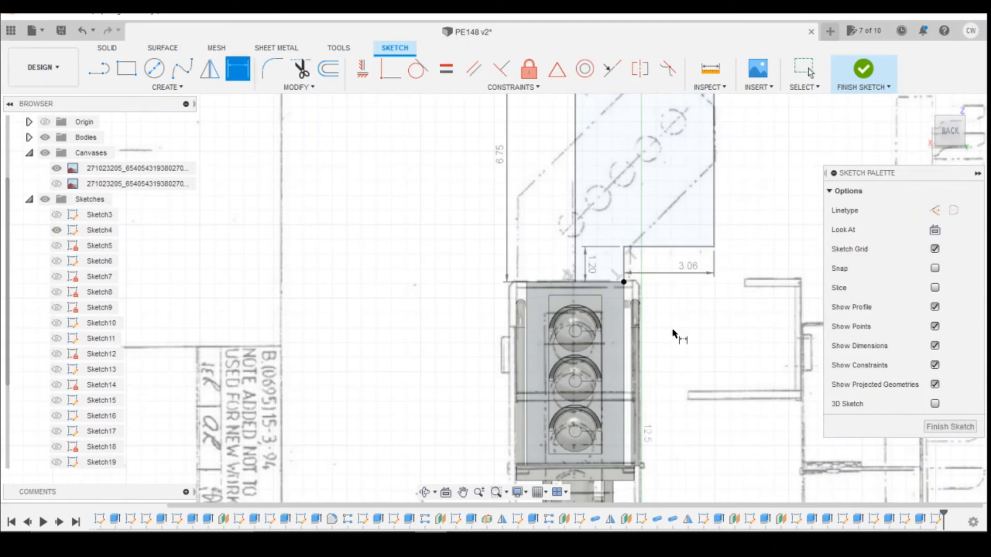
Set the length of the profile's lower horizontal edge to 3.1 mm.
scroll(643, 339, "down", 2)
scroll(619, 228, "up", 3)
scroll(640, 223, "down", 2)
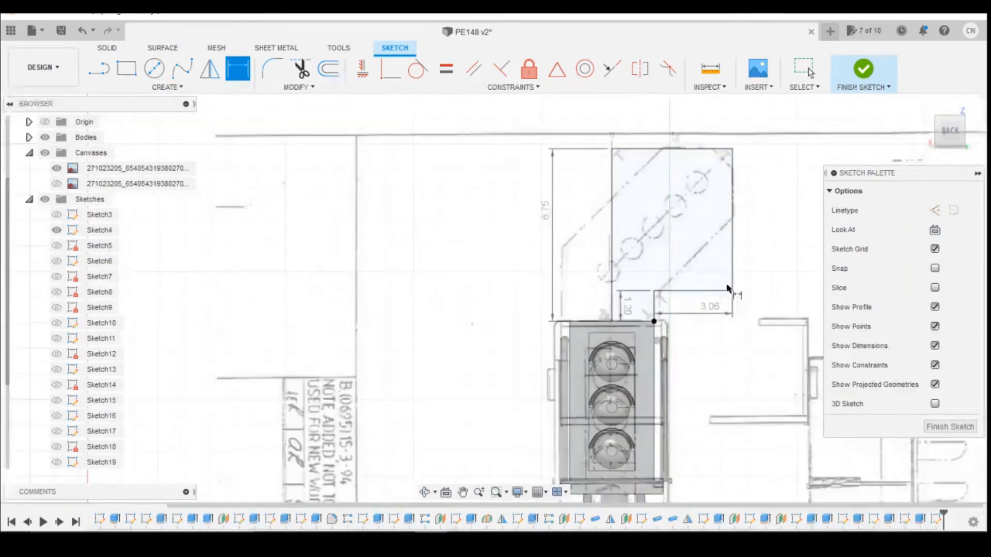
scroll(617, 116, "up", 3)
scroll(495, 133, "down", 1)
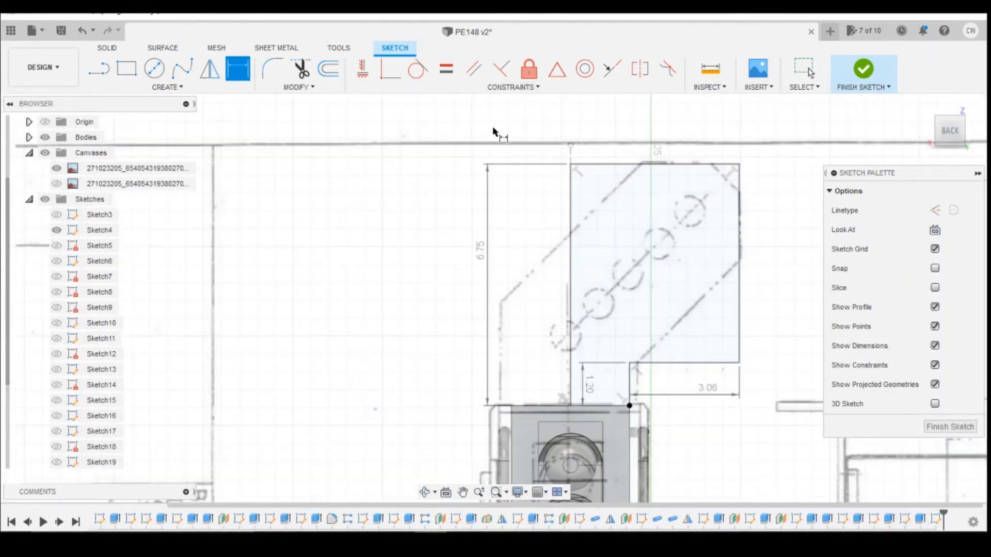
double_click(715, 391)
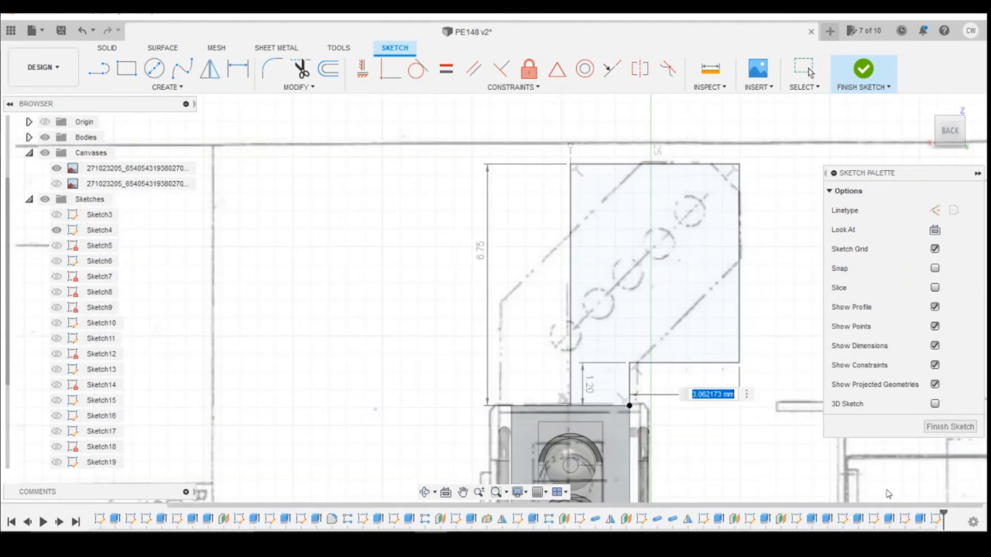
type("3.1")
key("Return")
key("Escape")
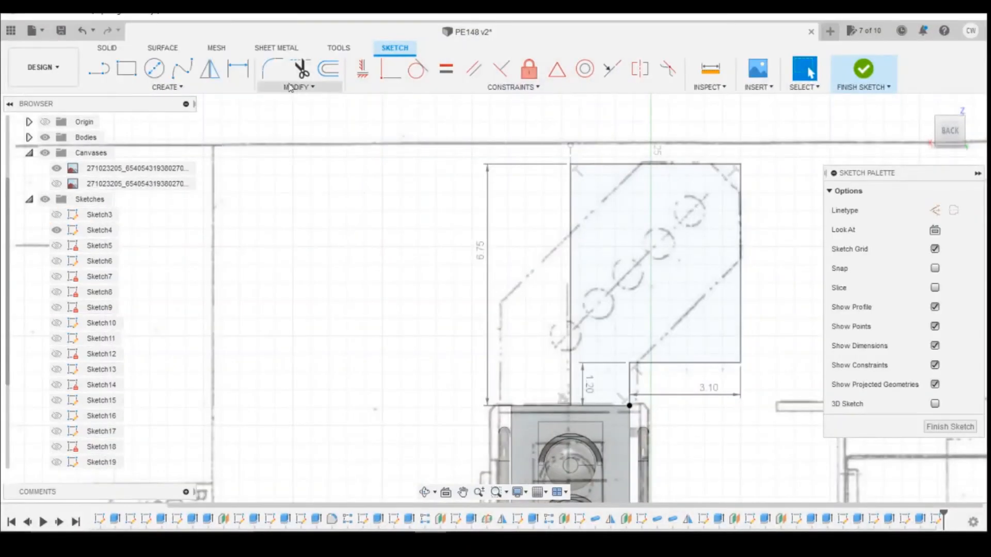
Fillet the lower outer corner of the half-plate profile with a 1 mm radius.
key("f")
left_click(740, 363)
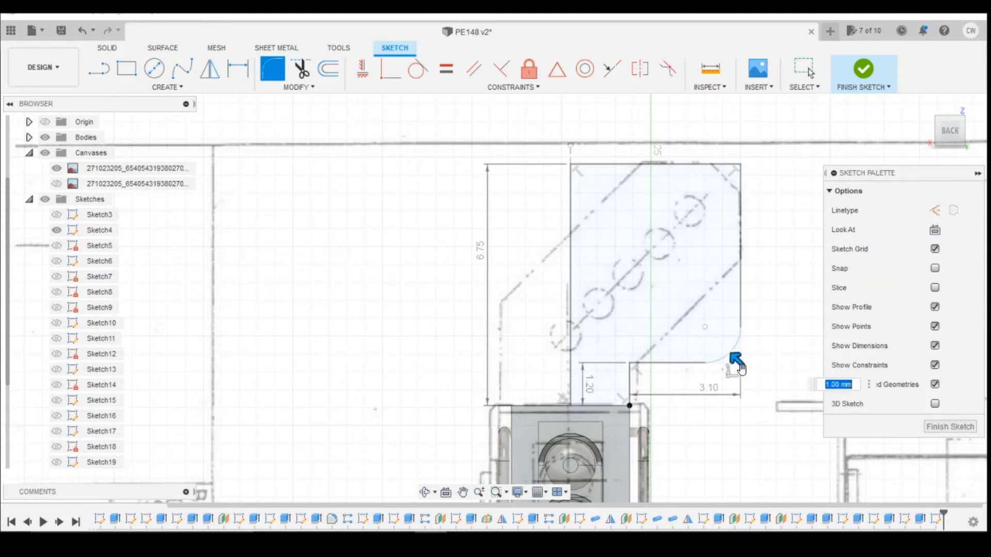
key("Return")
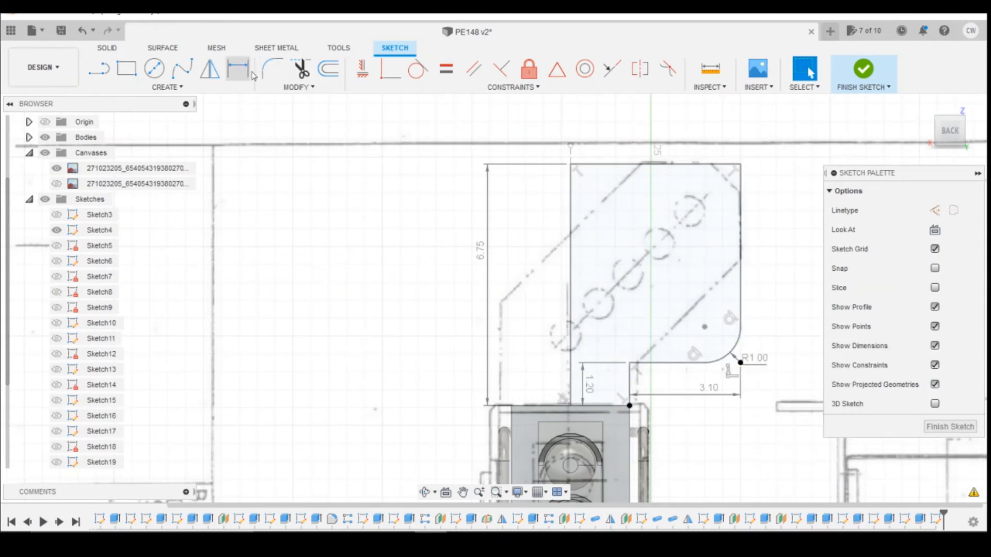
Fillet the upper outer corner of the half-plate profile with a 2 mm radius and finish the sketch.
left_click(272, 68)
left_click(737, 163)
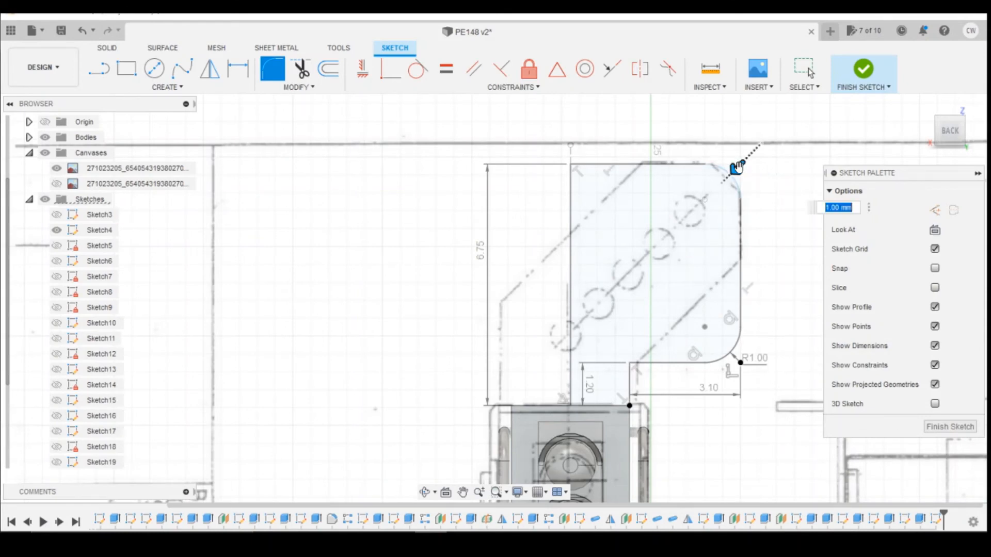
left_click_drag(736, 162, 726, 180)
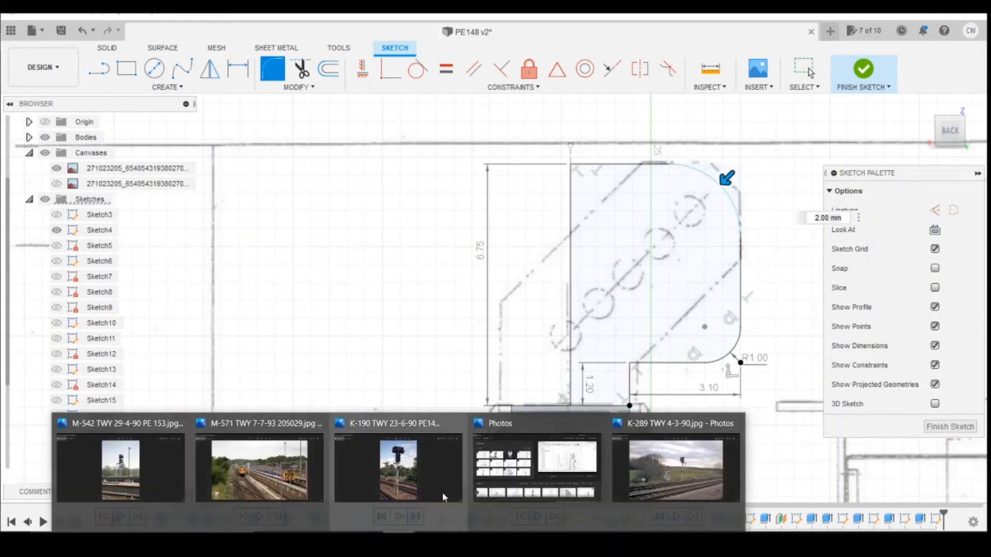
left_click(442, 492)
left_click(441, 538)
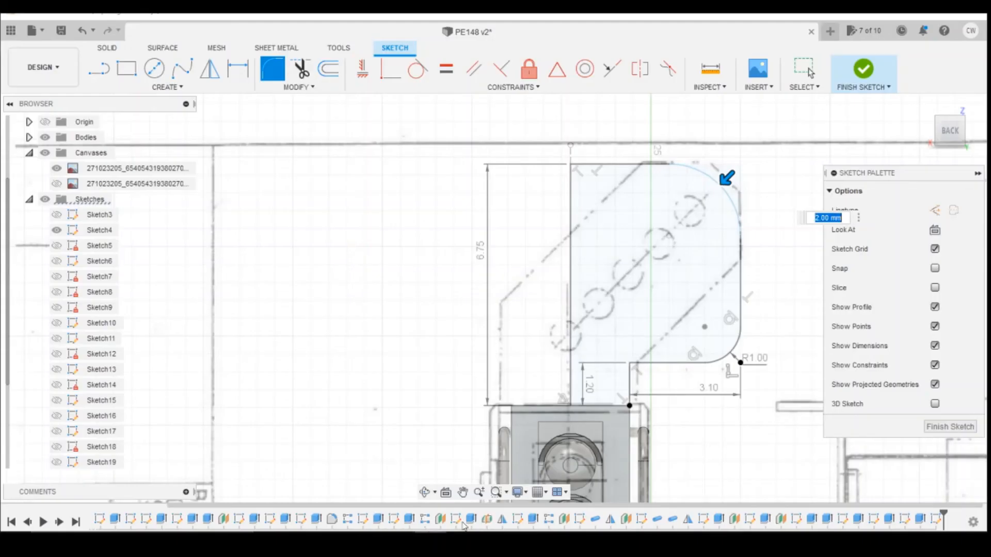
left_click(872, 88)
Extrude the half-plate profile by -0.5 mm, joining it to the signal head.
right_click(699, 240)
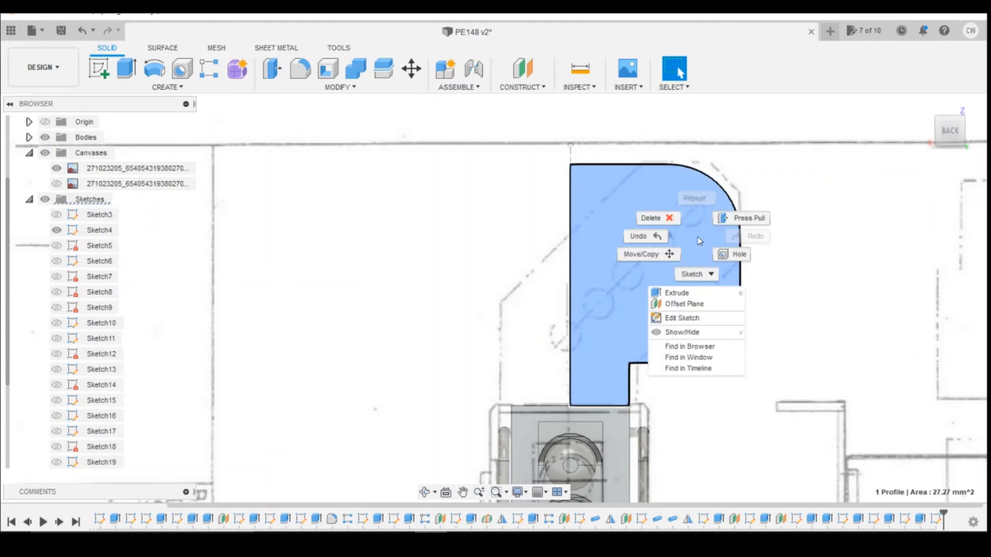
left_click(708, 294)
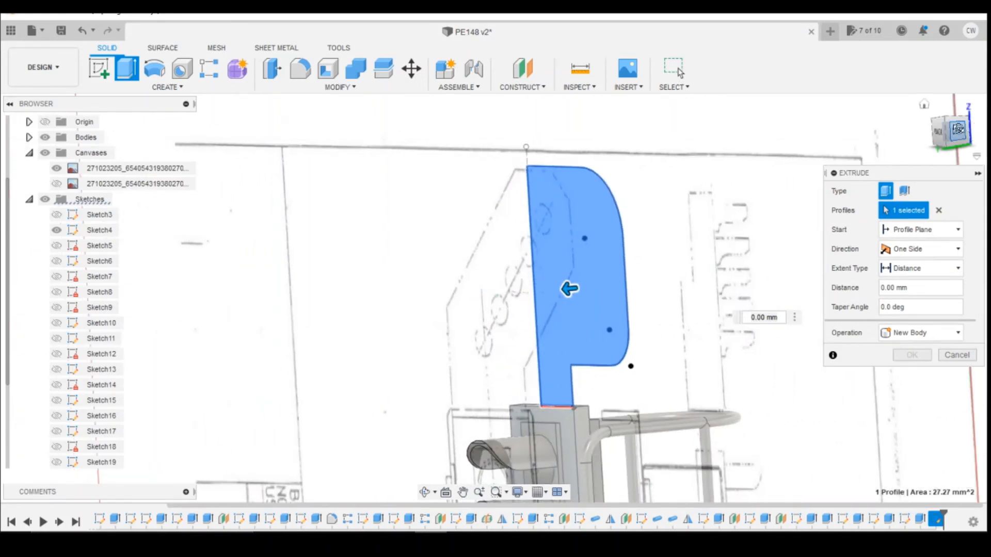
left_click_drag(963, 131, 925, 132)
type("-0.5")
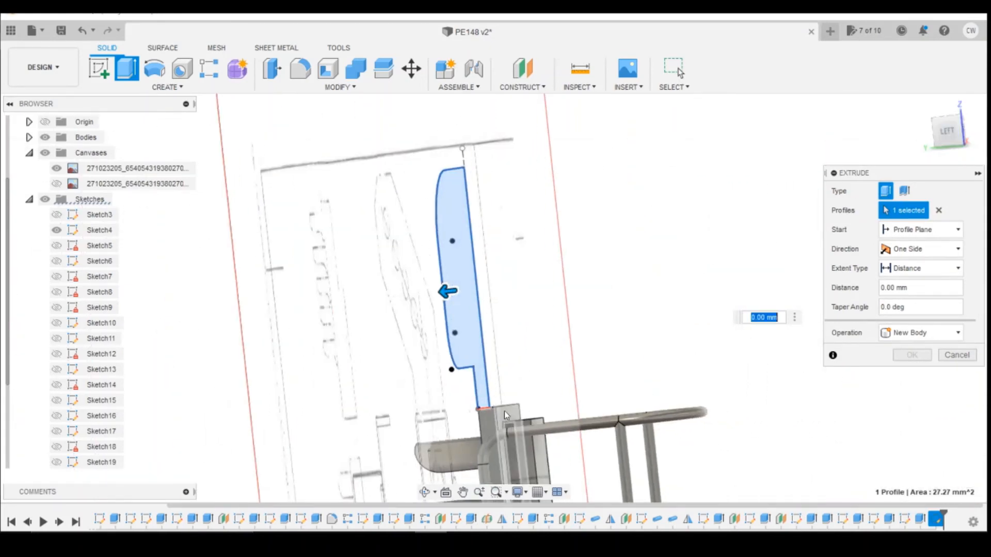
mouse_move(948, 132)
left_mouse_down()
mouse_move(984, 131)
mouse_move(978, 114)
mouse_move(974, 132)
left_mouse_up()
left_click(913, 356)
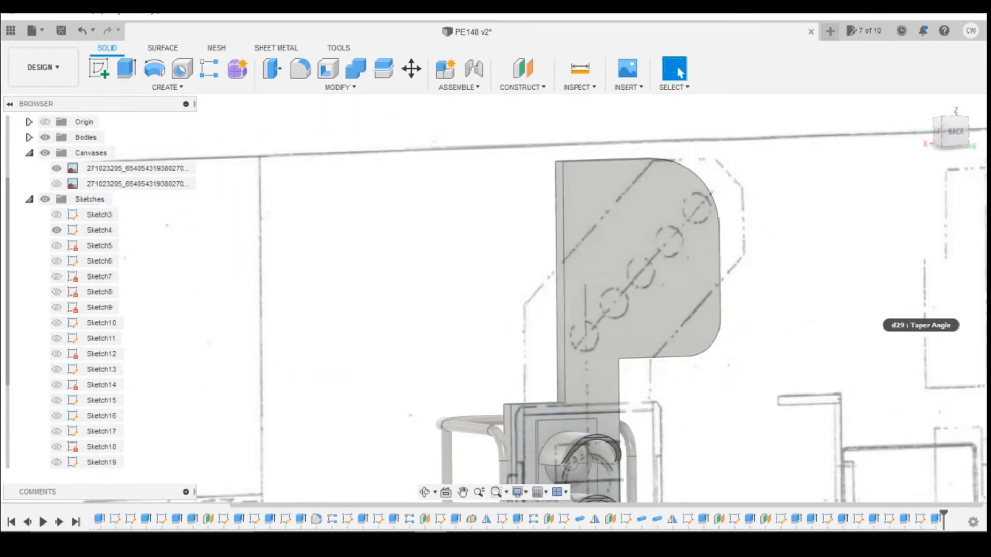
Edit the plate's sketch, mirror all curves of the half-outline about the dashed vertical centreline, and finish the sketch.
right_click(922, 521)
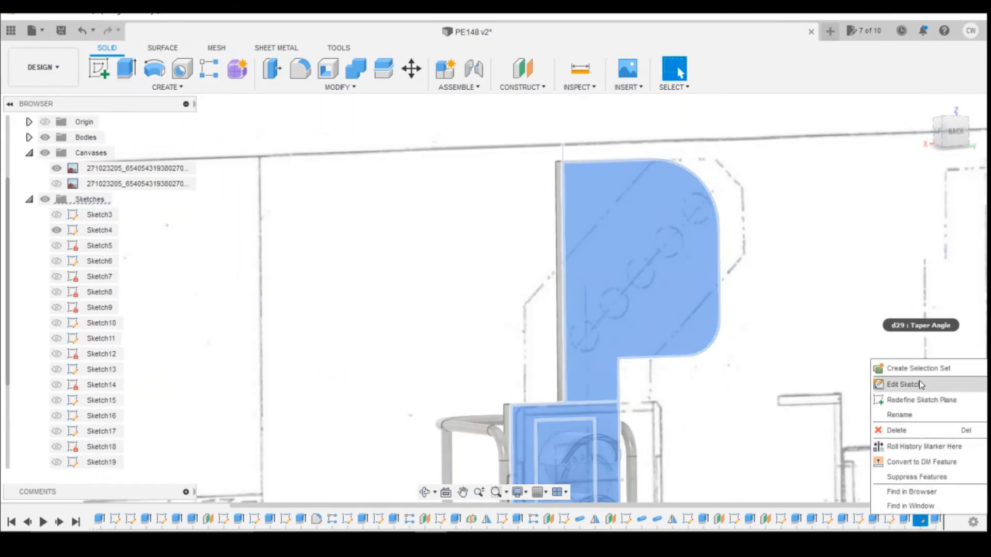
left_click(908, 381)
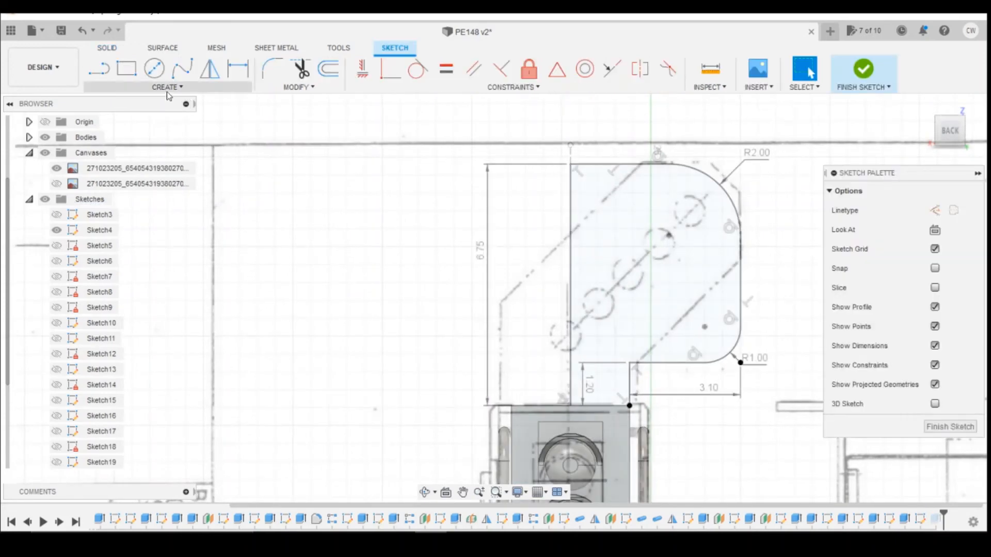
left_click(166, 88)
scroll(450, 190, "down", 2)
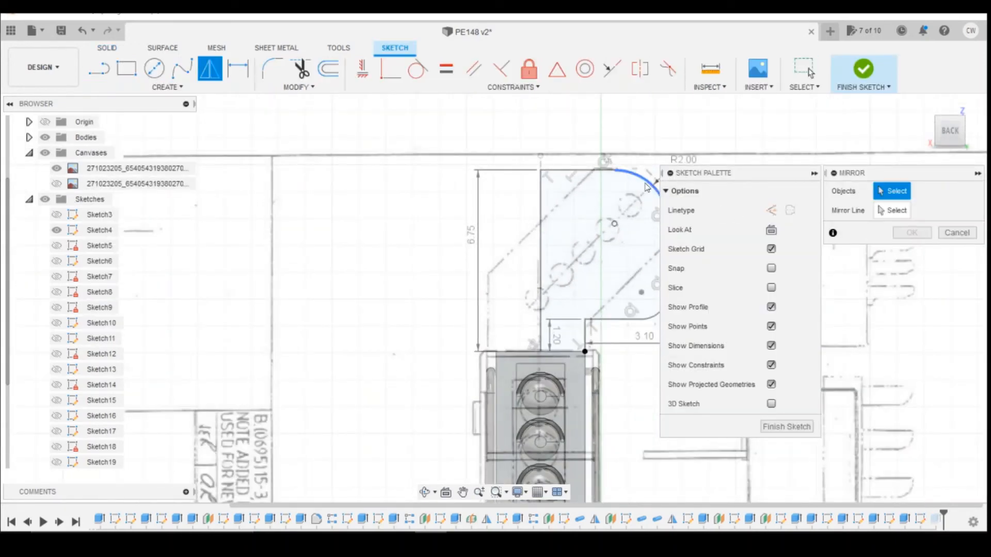
scroll(470, 210, "down", 1)
scroll(536, 262, "up", 2)
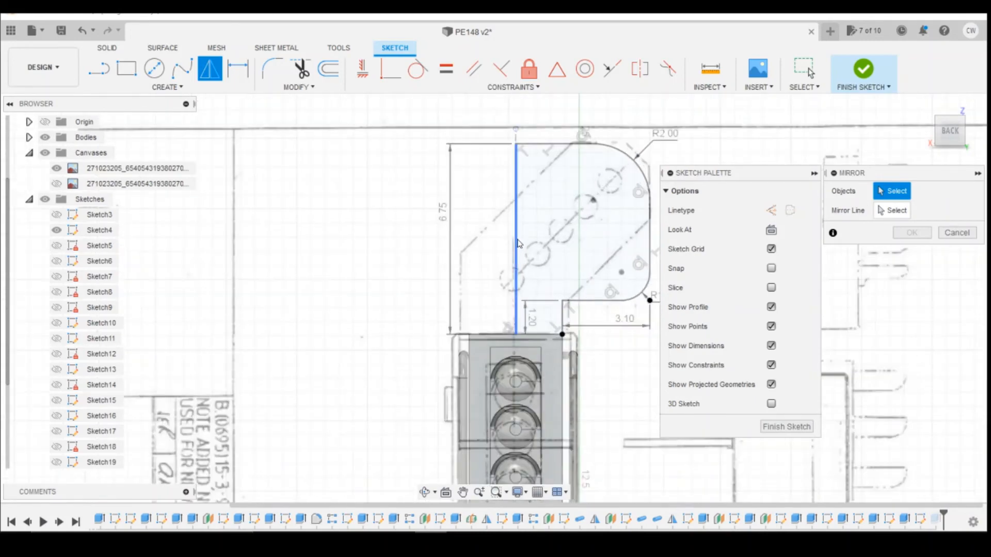
left_click(516, 244)
left_click(541, 144)
left_click(634, 162)
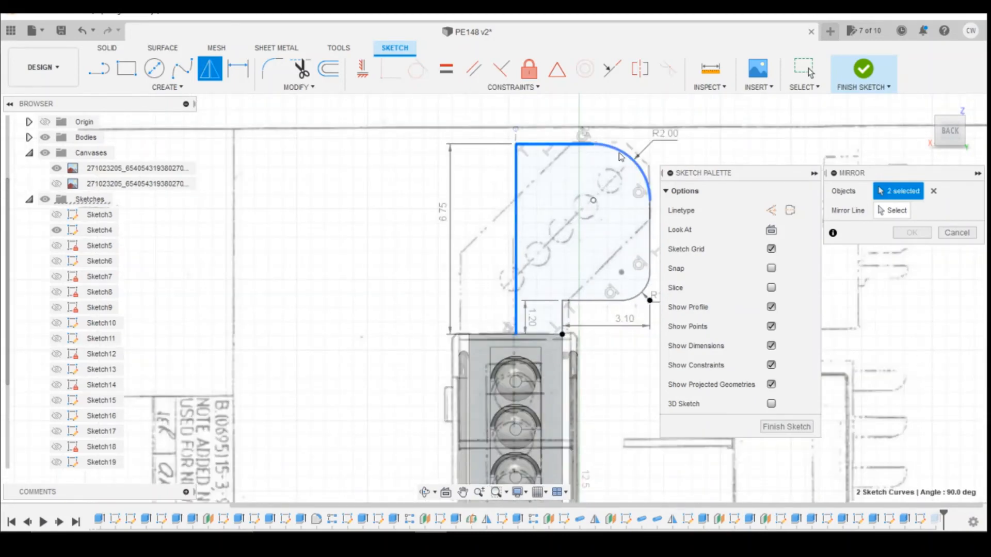
left_click(654, 248)
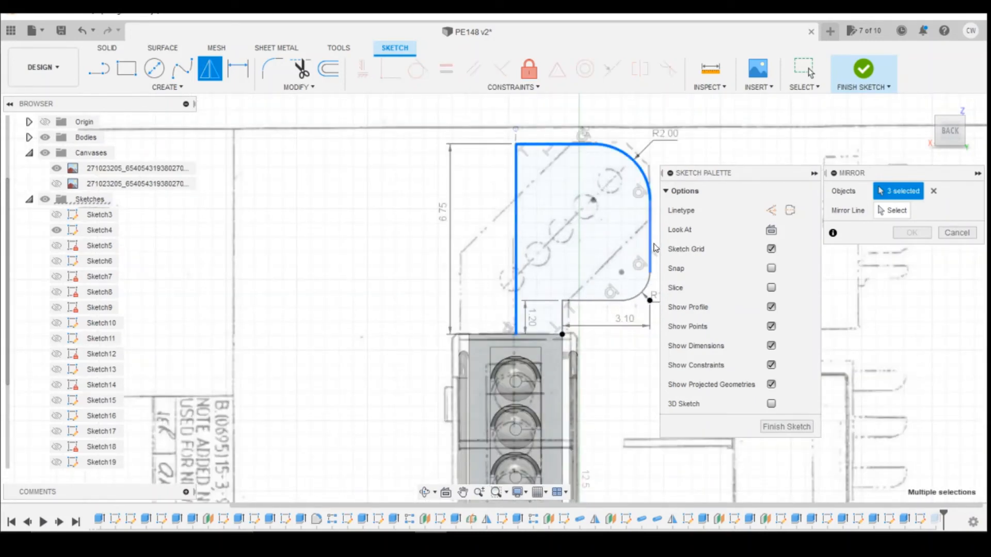
left_click(643, 292)
left_click(580, 302)
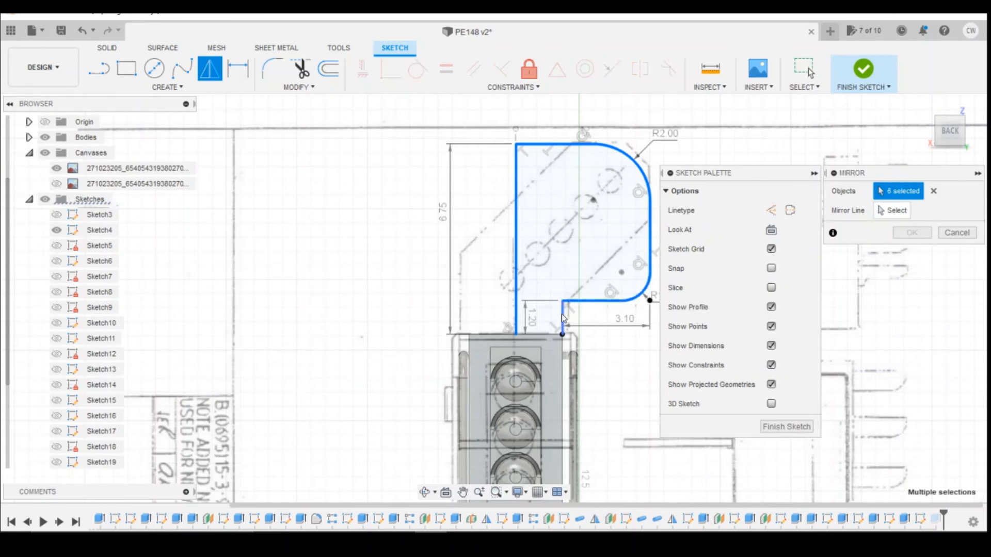
left_click(563, 319)
left_click(887, 211)
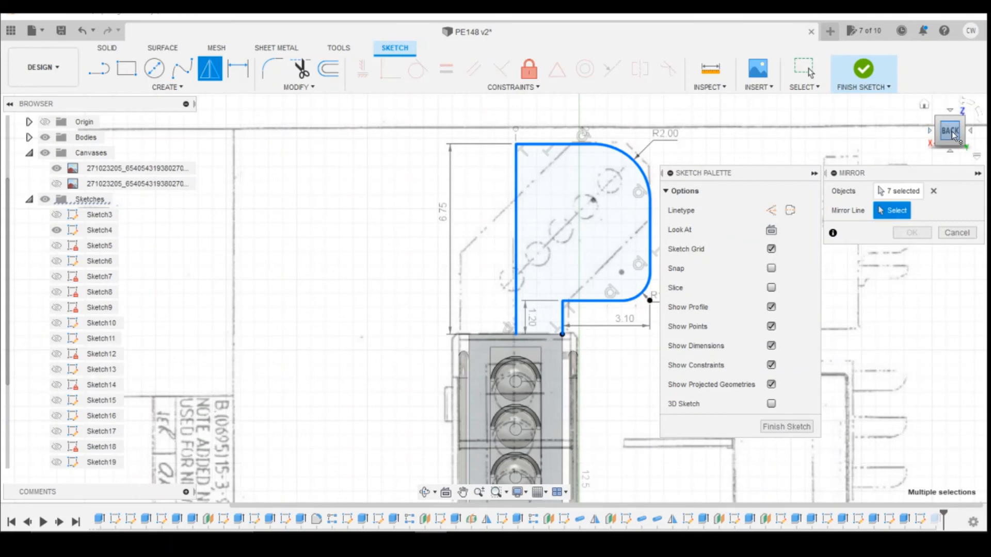
left_click(519, 142)
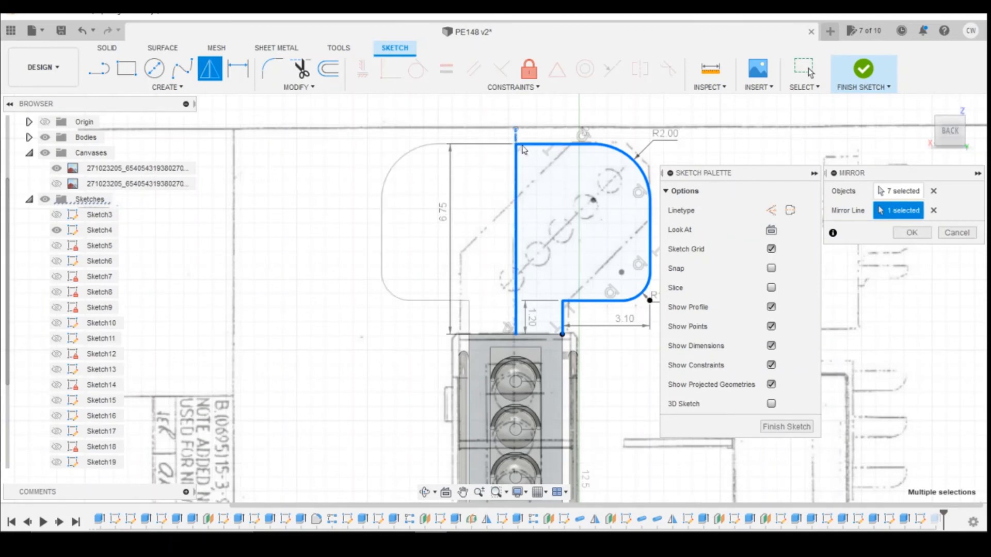
left_click(911, 232)
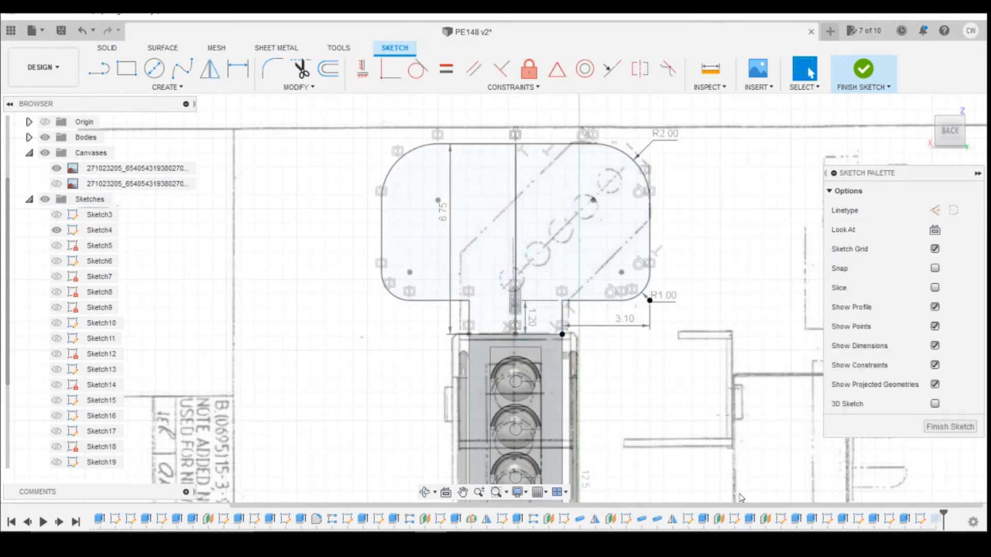
left_click(867, 74)
Edit the plate's extrusion to include the mirrored half profile as well.
right_click(935, 522)
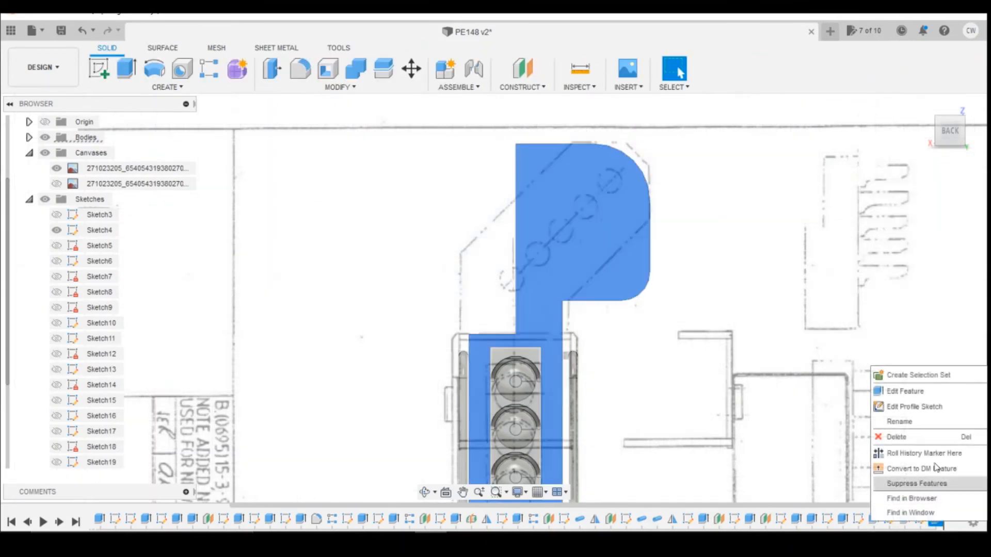
left_click(924, 396)
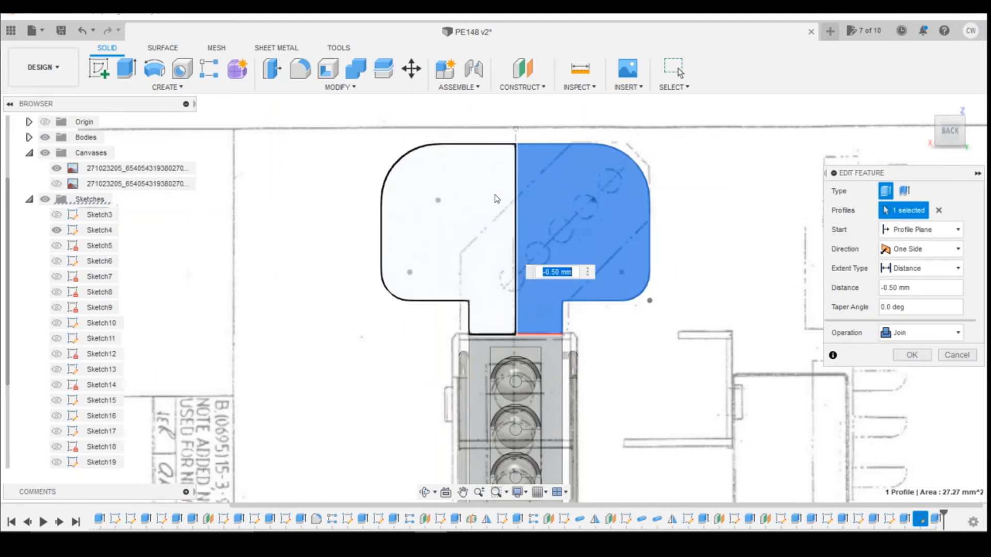
left_click(450, 222)
left_click(912, 357)
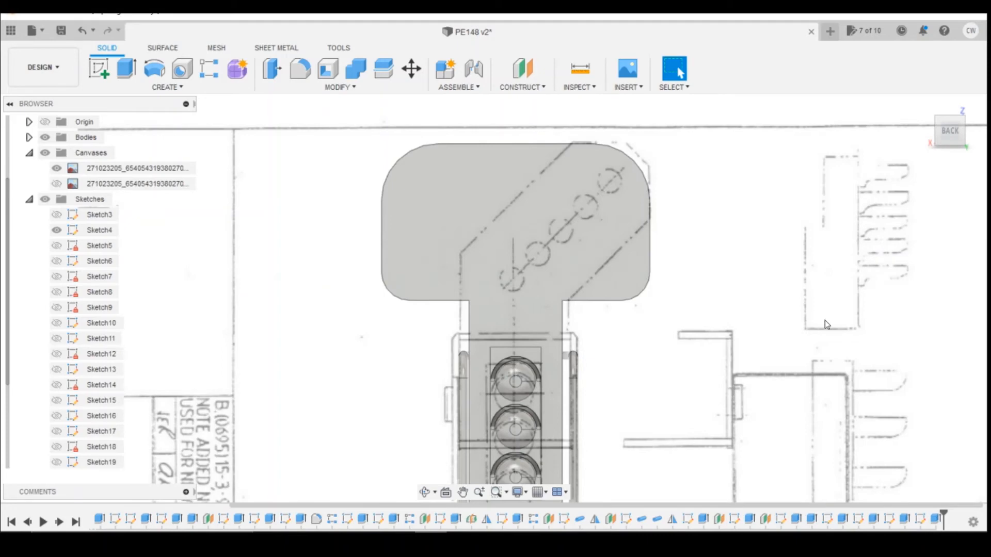
Start a sketch on the plate's face and draw a vertical construction centreline about 6 mm long from the midpoint of the upper edge.
scroll(825, 320, "down", 1)
left_click(98, 68)
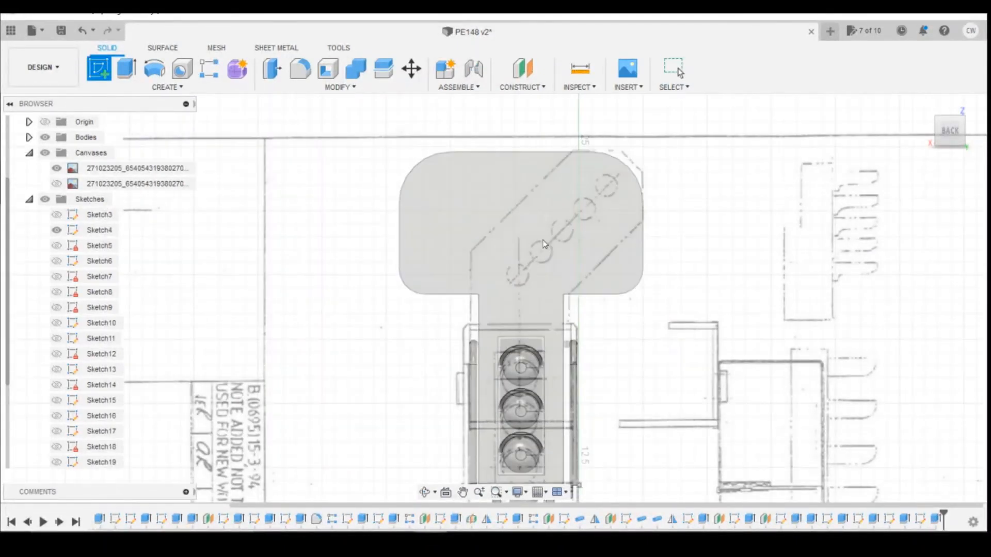
left_click(481, 185)
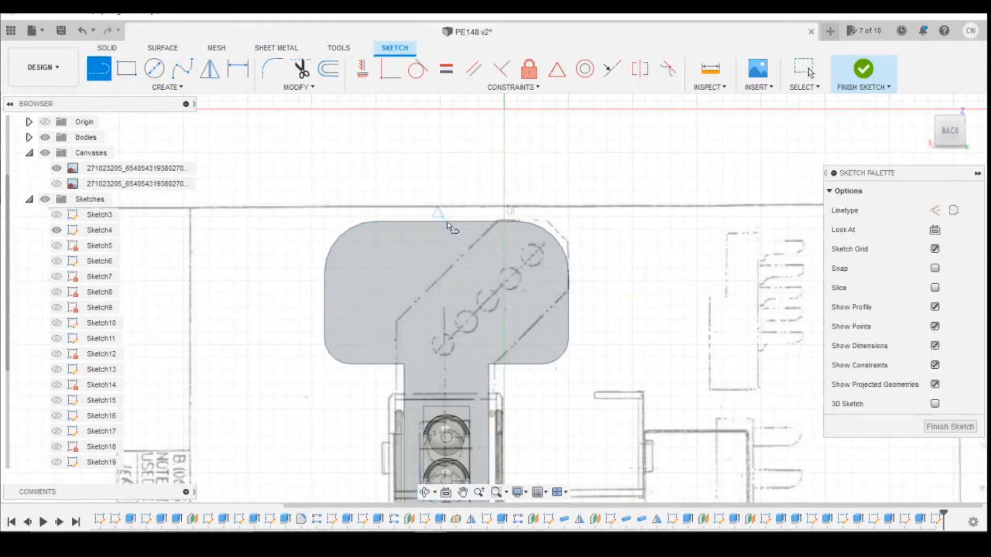
left_click(447, 225)
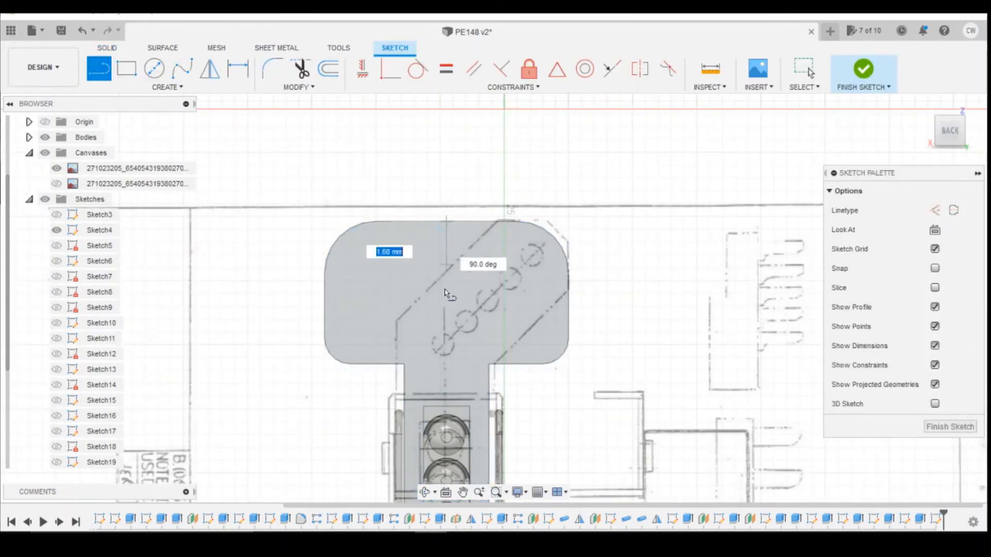
left_click(447, 375)
key("Escape")
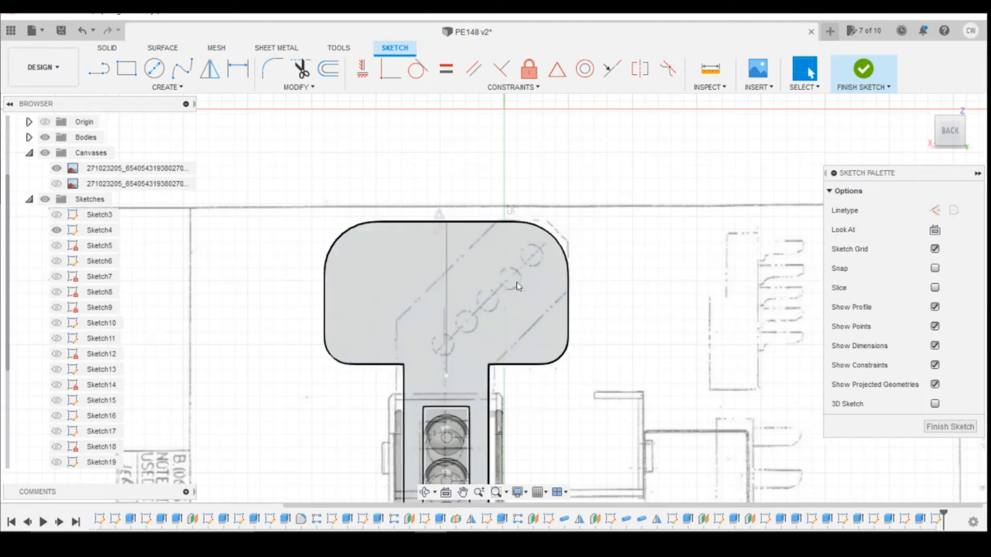
left_click(449, 282)
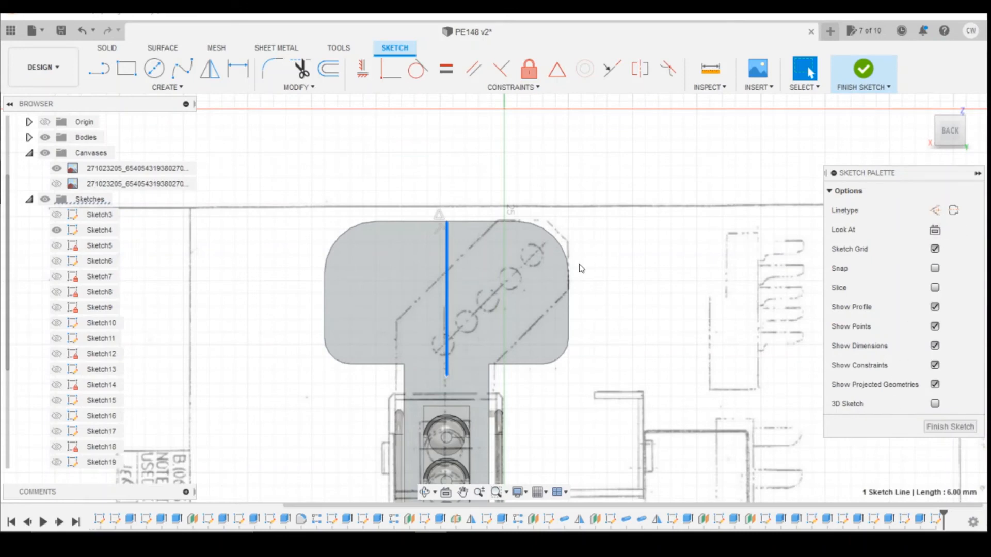
left_click(935, 210)
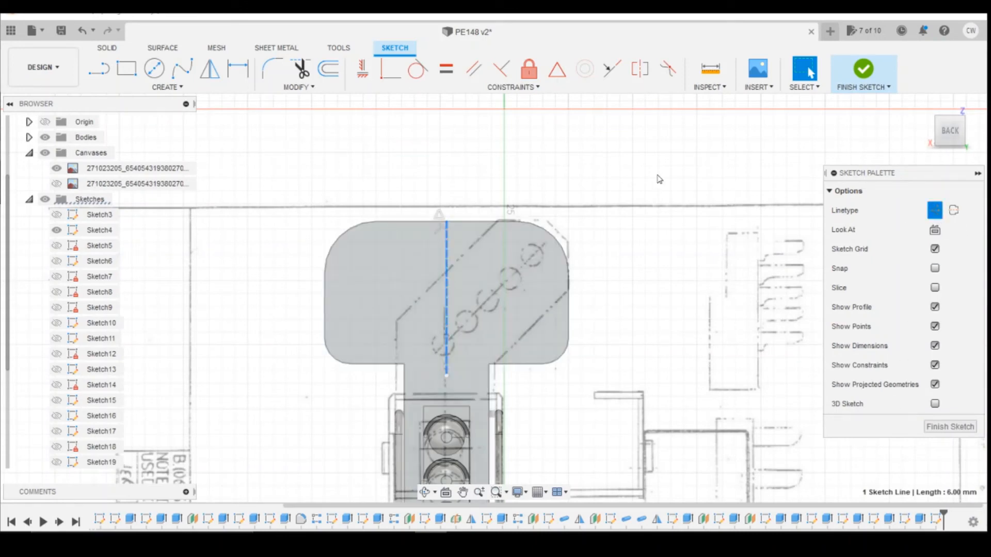
left_click(613, 152)
Check the PE148 photo in Photos, return to Fusion 360 and draw a diagonal line about 5.5 mm long from the centreline through the traced lamp circles.
scroll(532, 227, "up", 1)
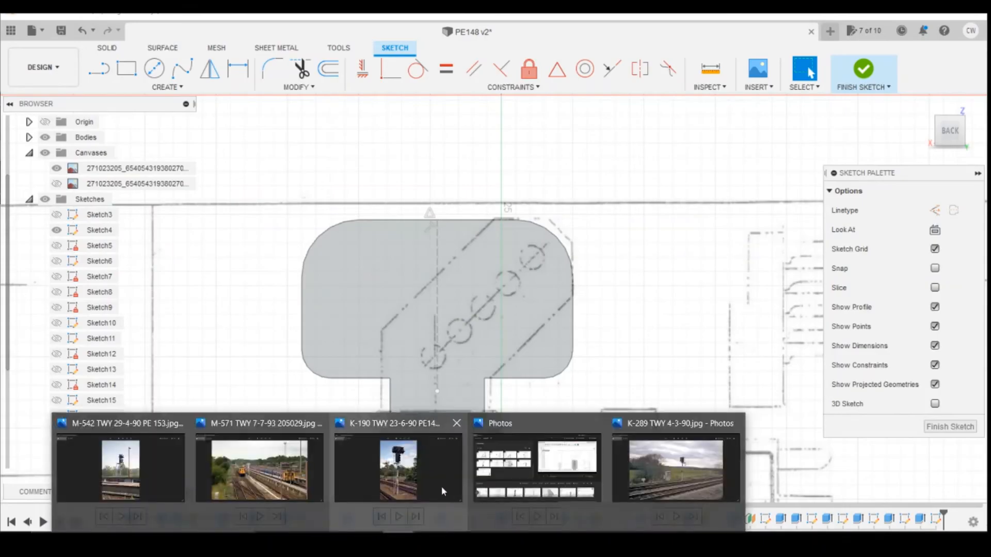
left_click(441, 486)
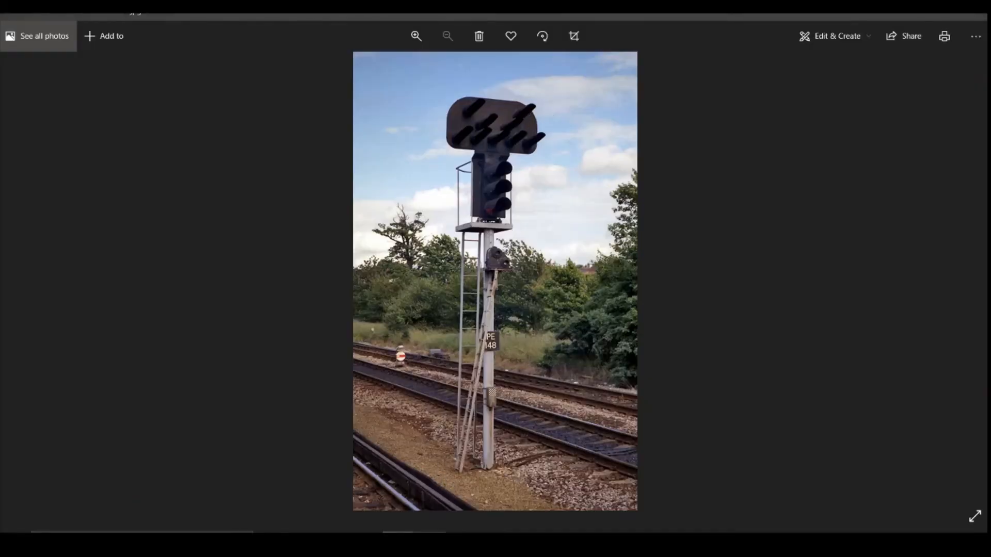
left_click(431, 541)
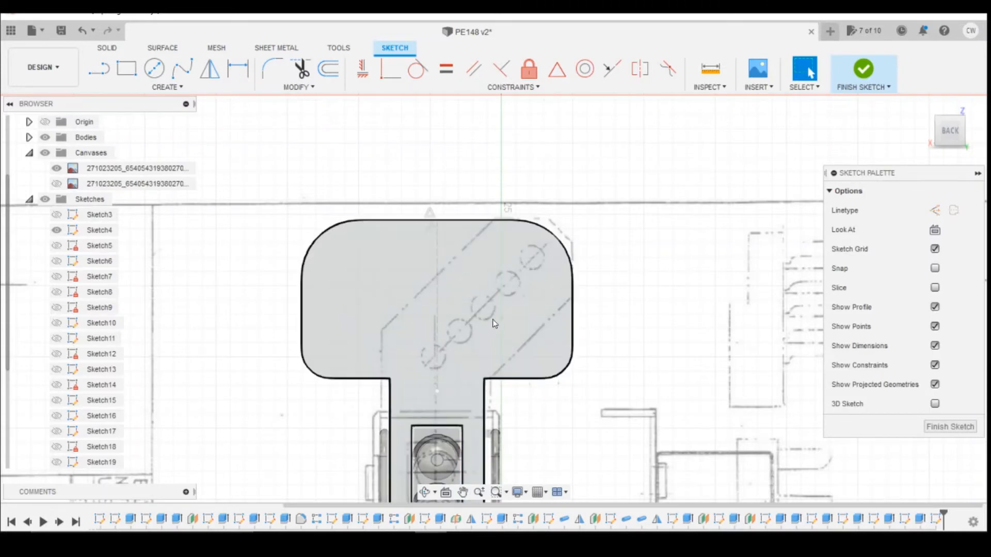
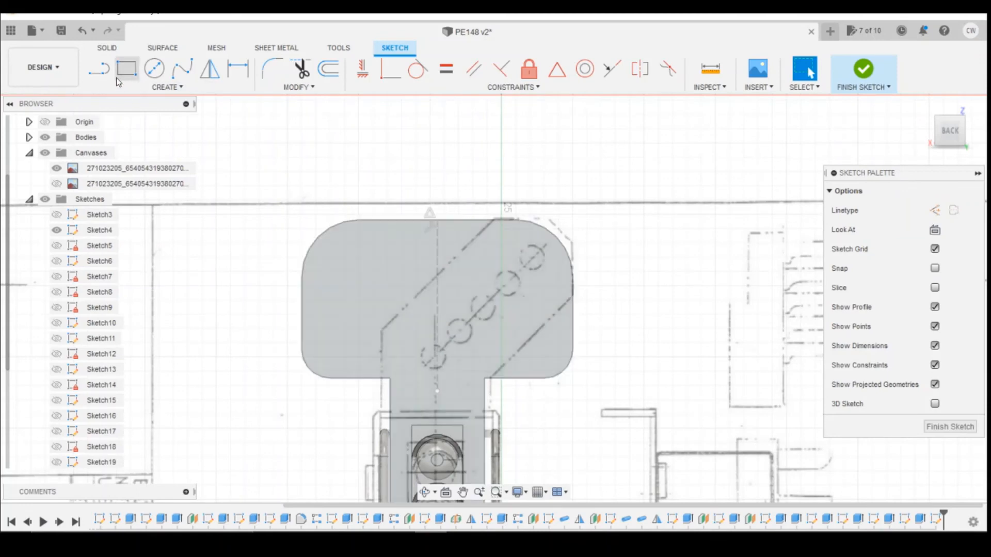
left_click(100, 70)
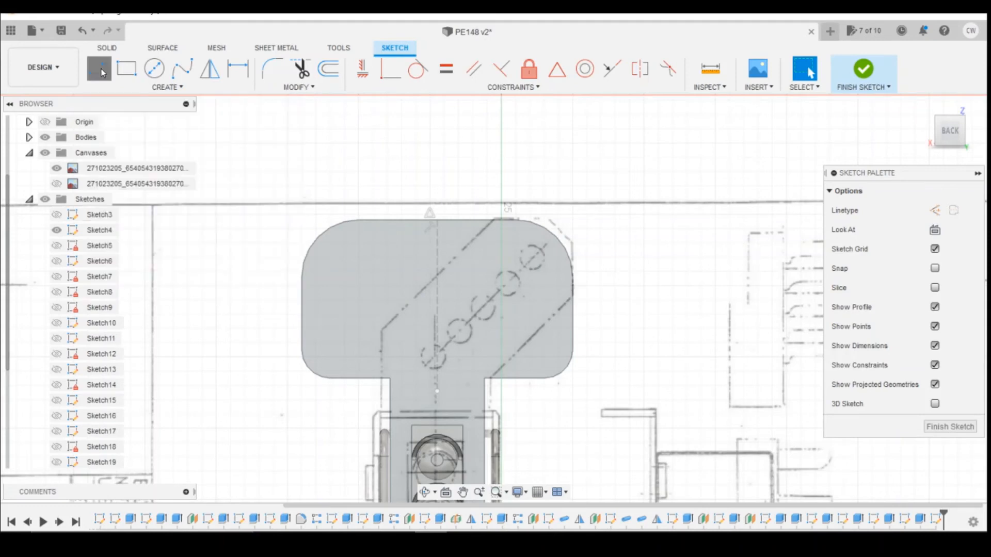
scroll(440, 360, "up", 3)
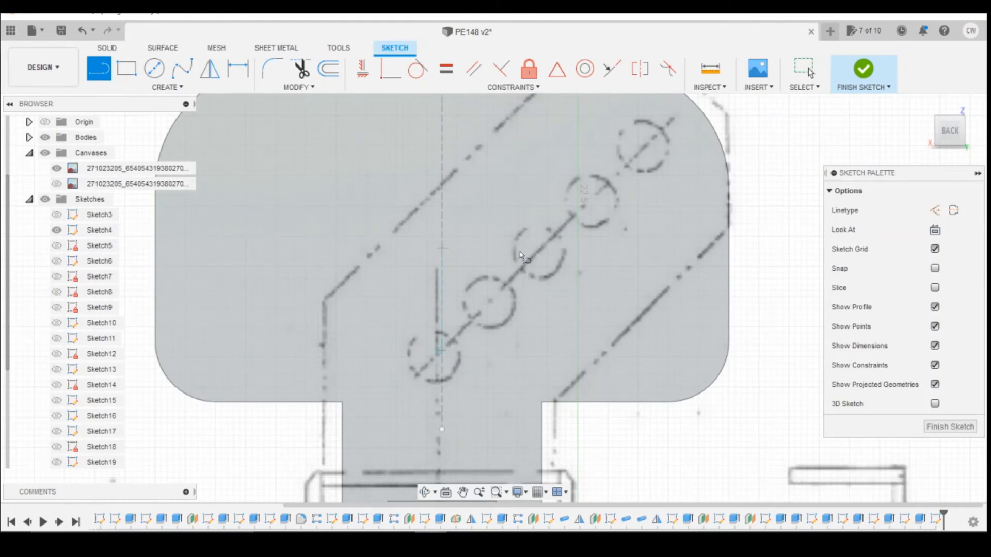
left_click(440, 349)
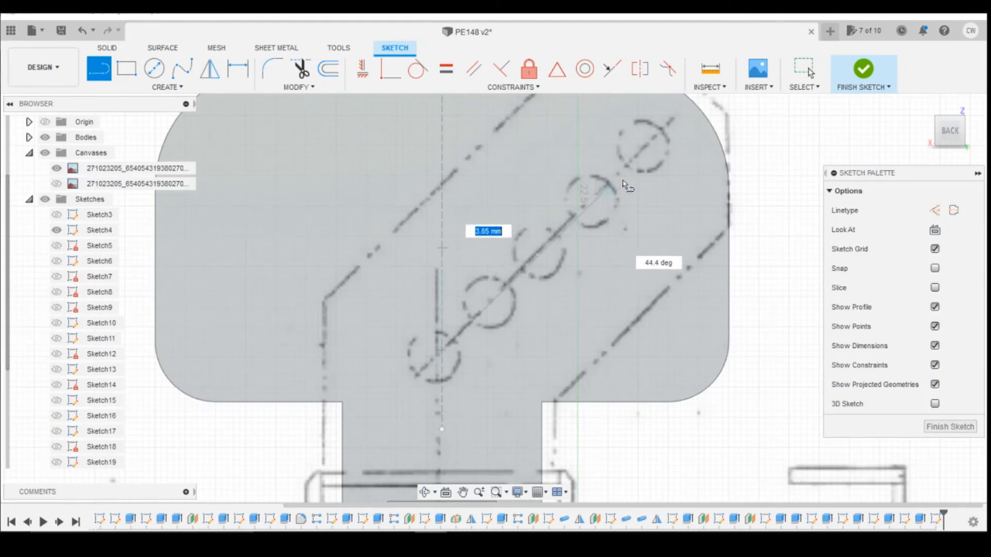
left_click(675, 123)
key("Escape")
Dimension the angle between the diagonal line and the centreline at 45 degrees and make the diagonal a construction line.
key("d")
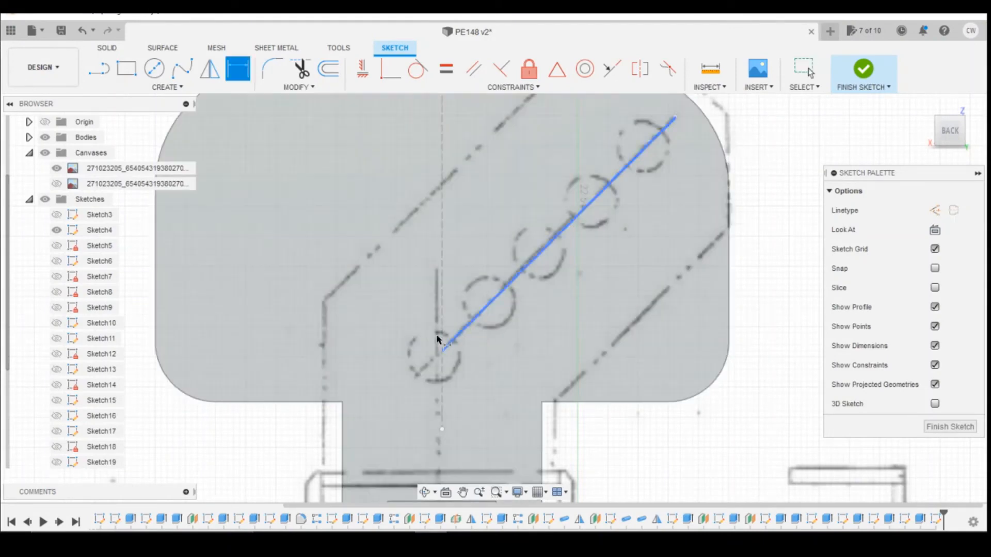
left_click(485, 308)
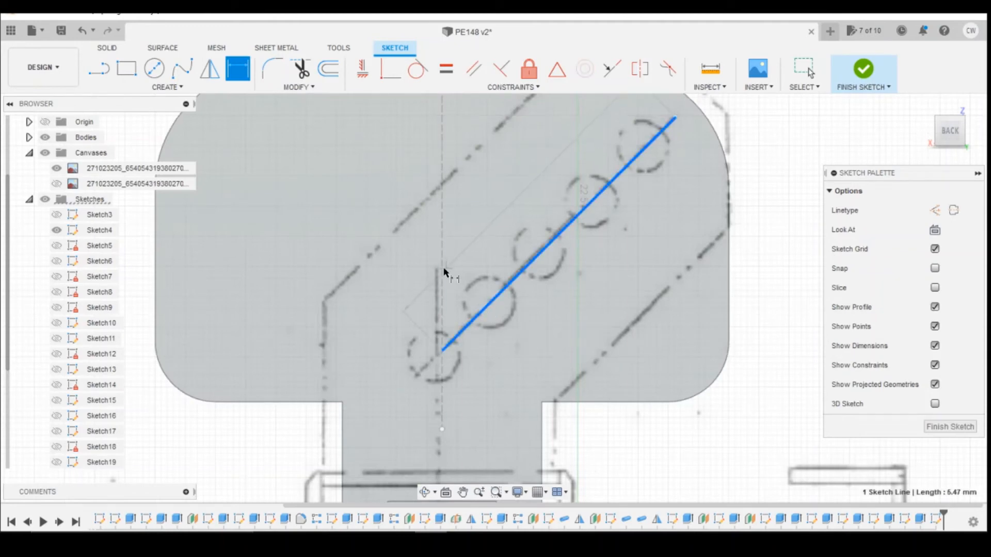
left_click(443, 270)
left_click(473, 262)
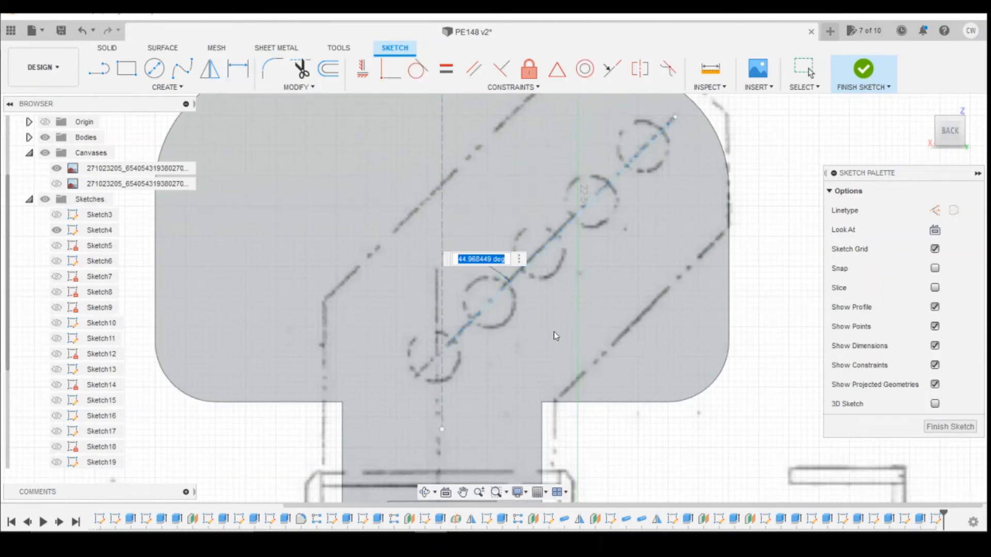
type("45")
key("Return")
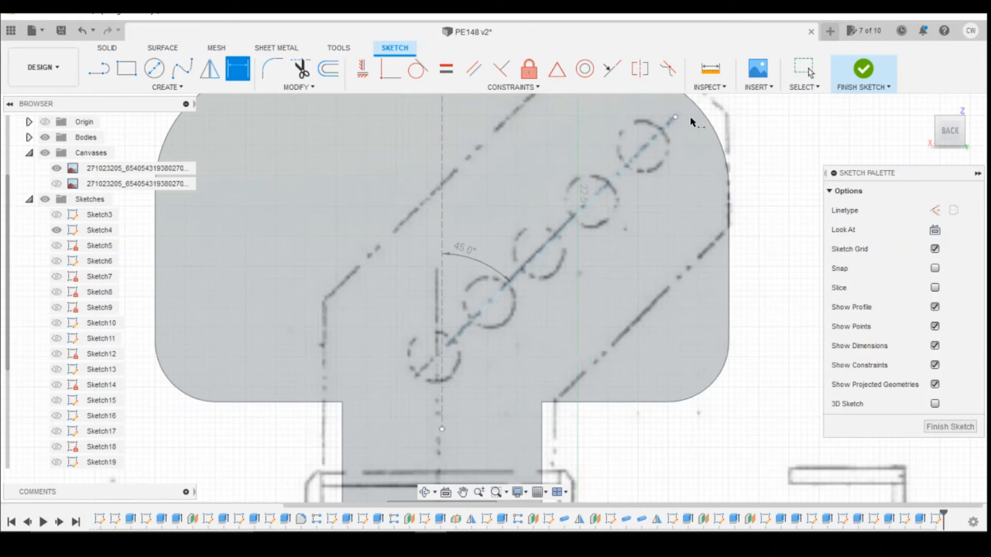
key("Escape")
left_click(625, 177)
left_click(935, 210)
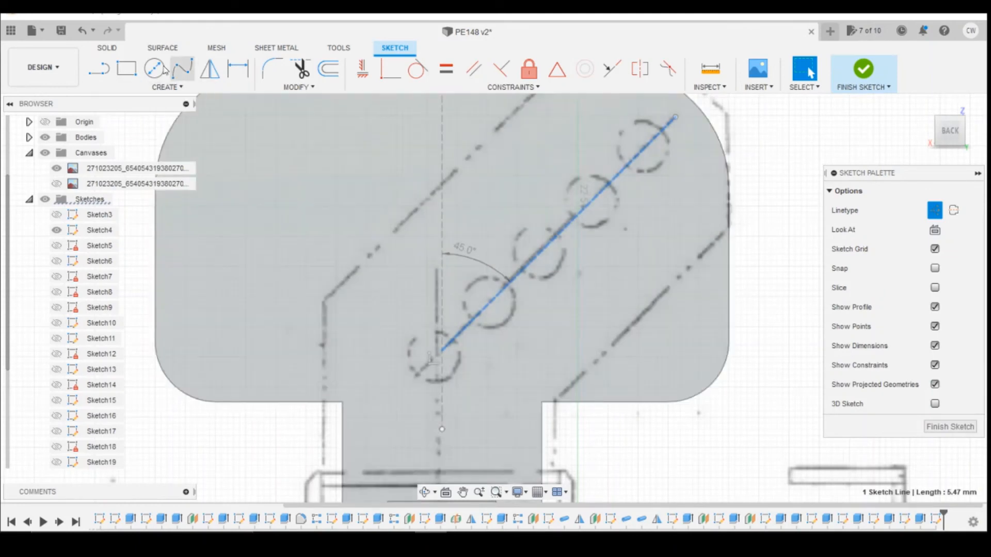
Draw a 0.8 mm diameter circle centred where the diagonal construction line meets the centreline.
left_click(154, 68)
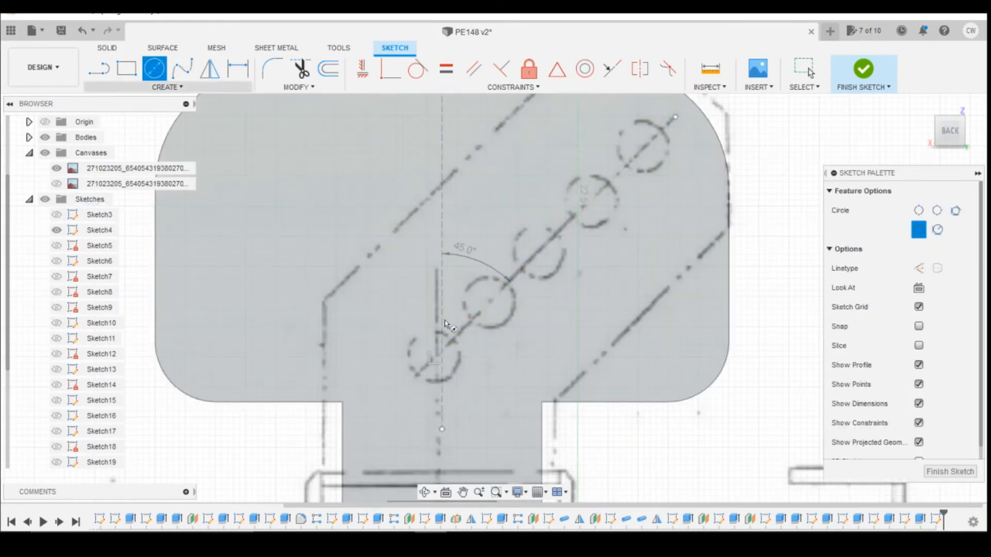
scroll(444, 359, "up", 4)
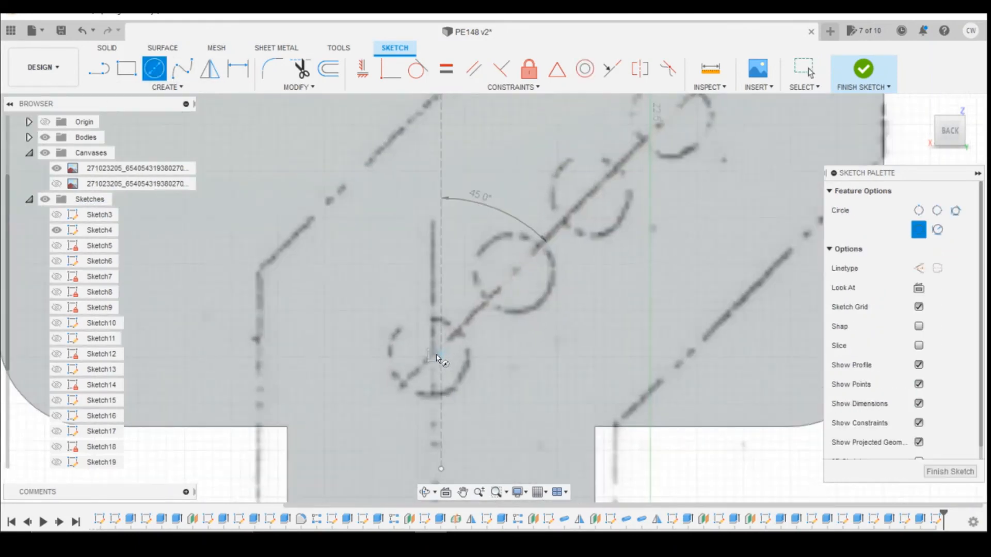
left_click(444, 343)
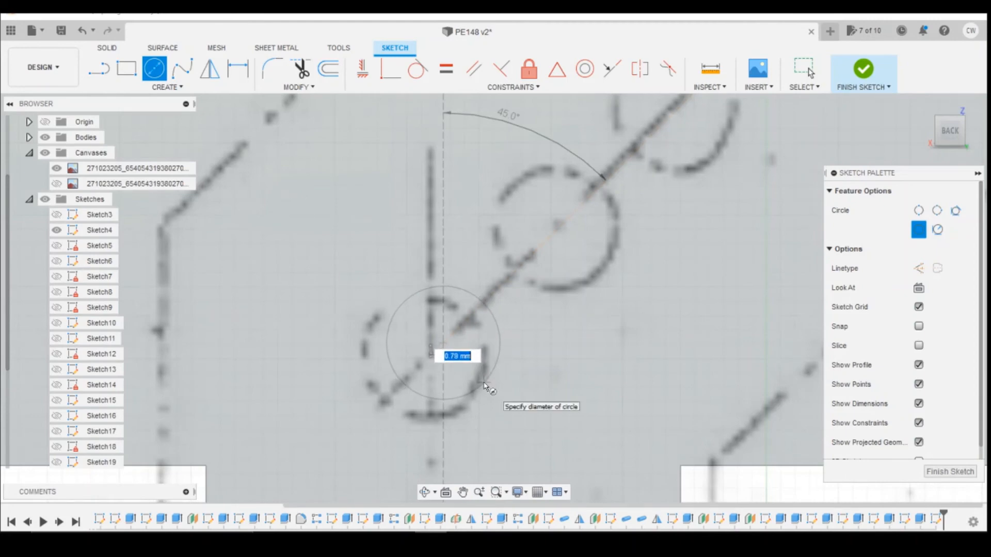
type("0.8")
key("Return")
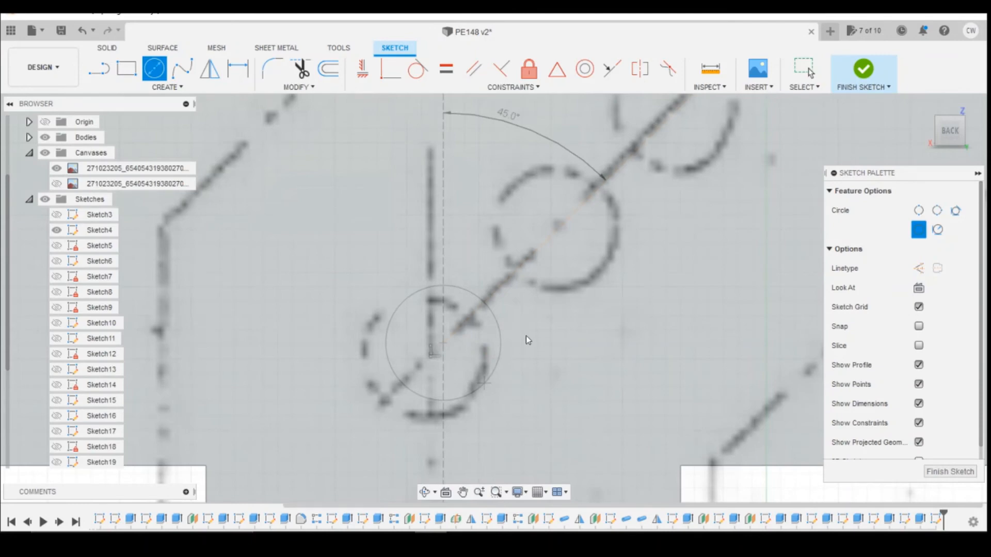
key("Escape")
Extrude the 0.8 mm circle outward from the plate's face.
left_click(483, 327)
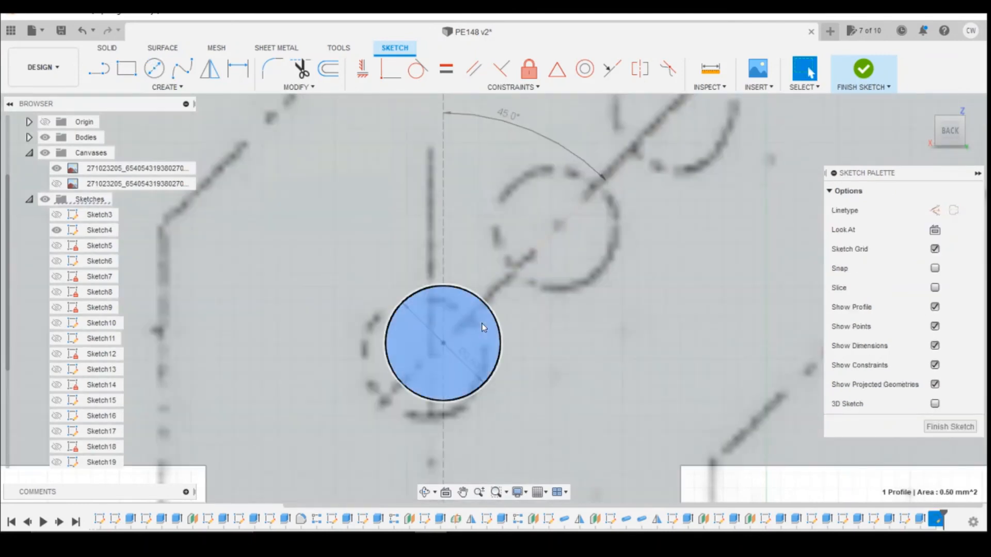
right_click(483, 328)
left_click(462, 378)
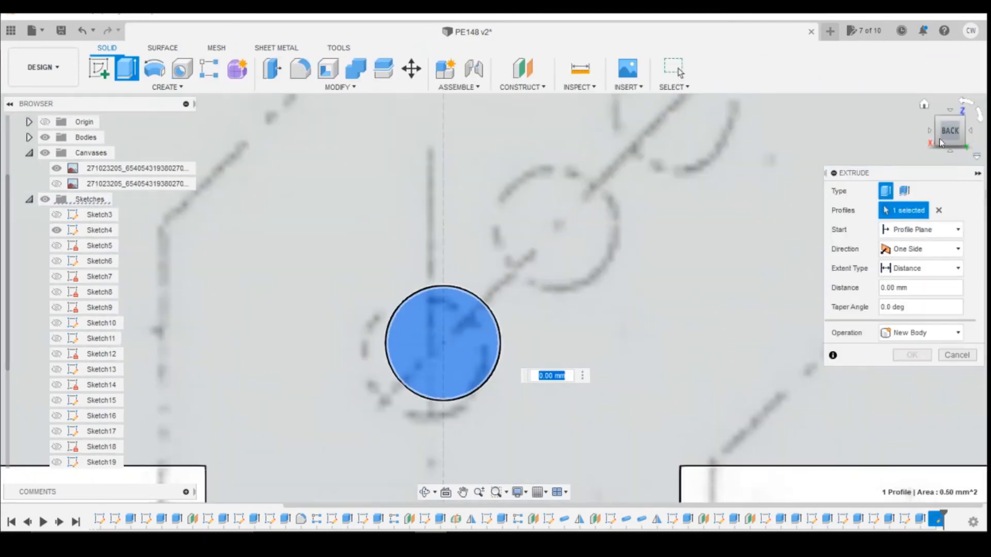
left_click_drag(940, 138, 958, 139)
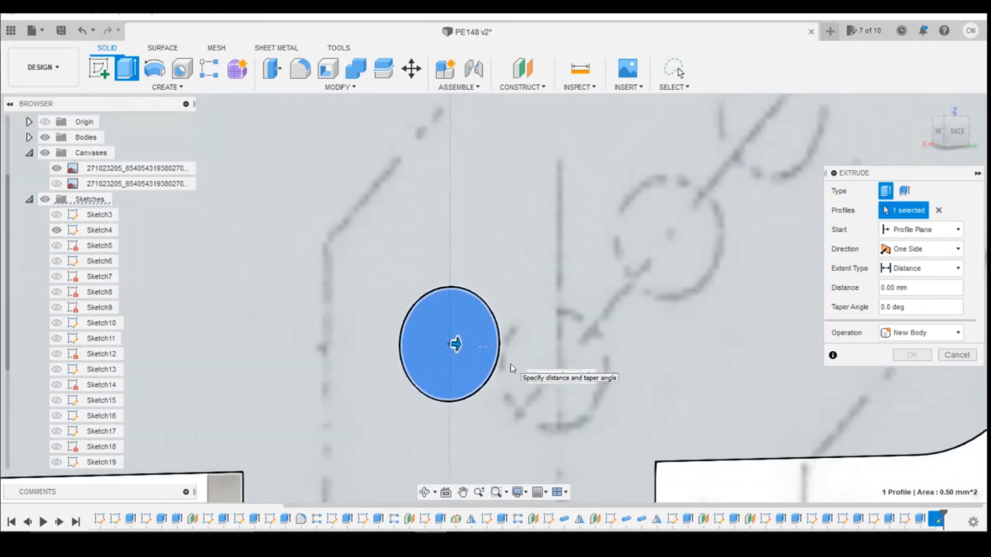
key("Return")
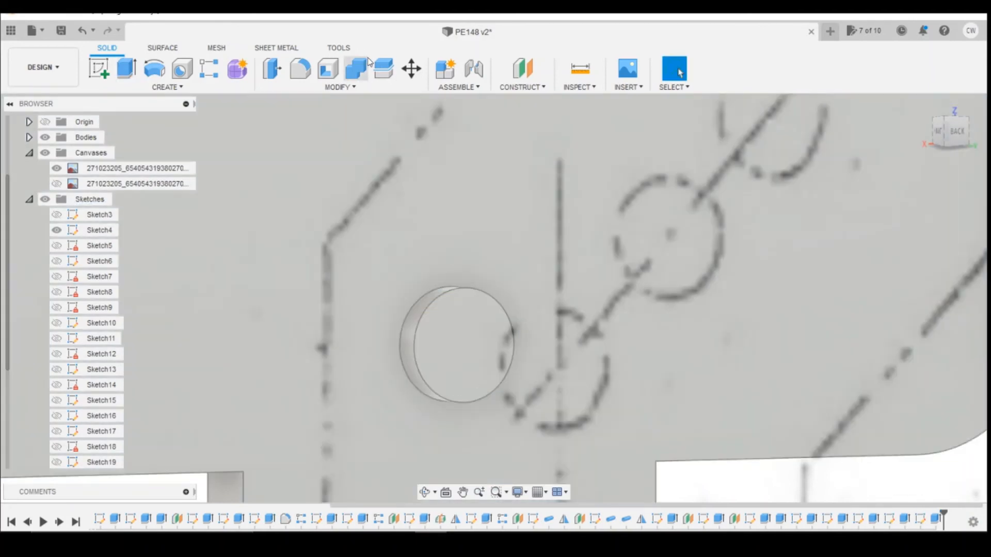
Fillet the front circular edge of the small lamp cylinder with a constant radius.
left_click(300, 69)
left_click(480, 296)
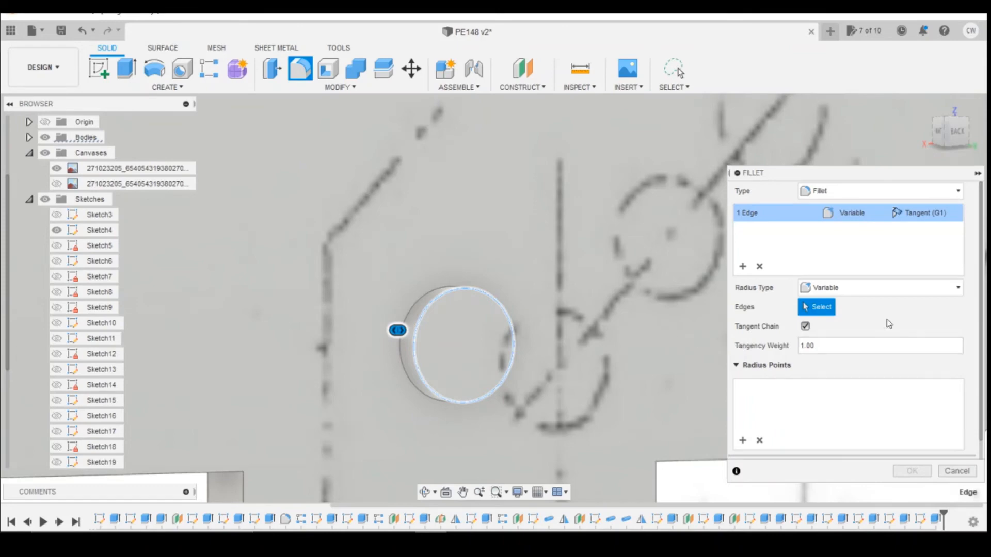
left_click(883, 289)
left_click(832, 303)
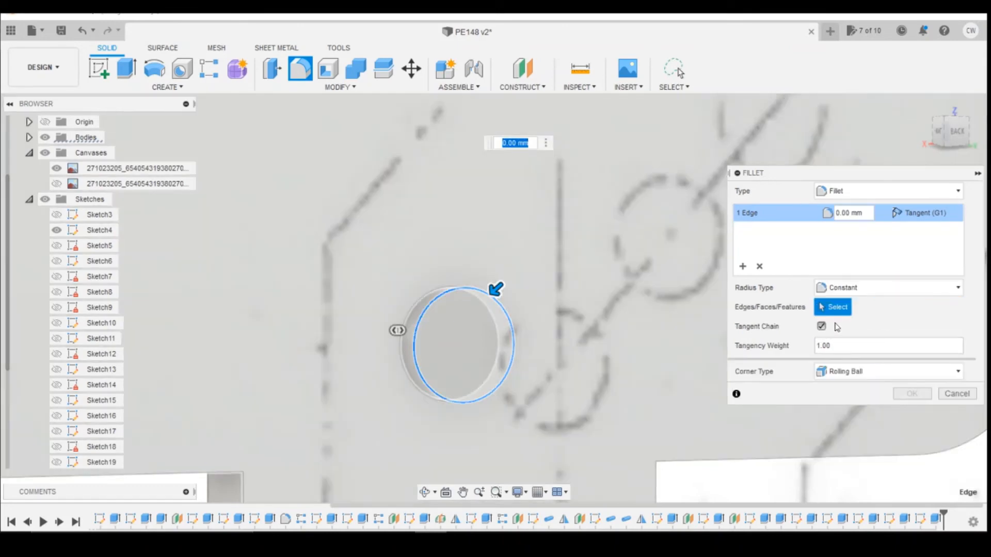
key("Return")
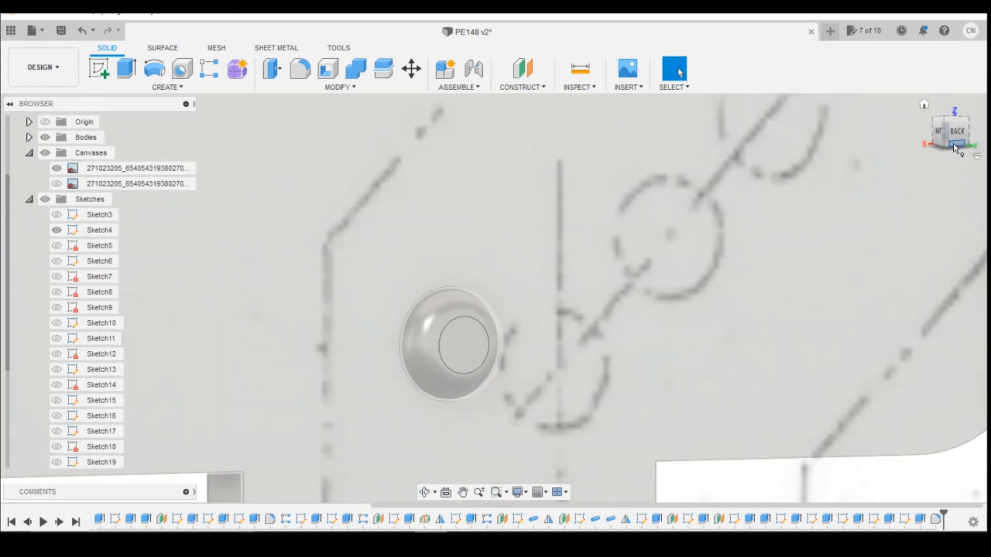
Show Sketch23 and pattern the lamp's extrude and fillet along the 45-degree diagonal, with quantity 3 over a 4.70 mm extent.
scroll(54, 336, "down", 5)
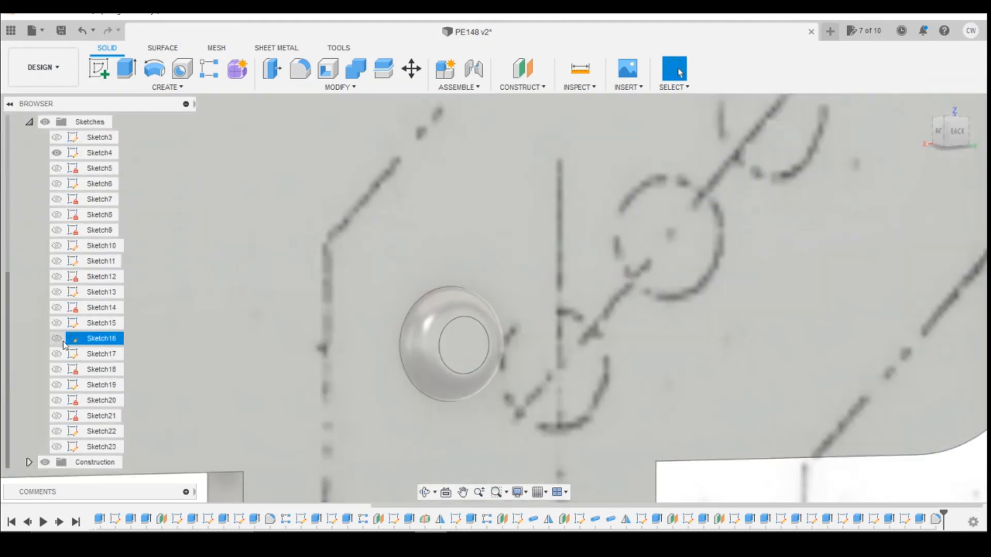
left_click(57, 447)
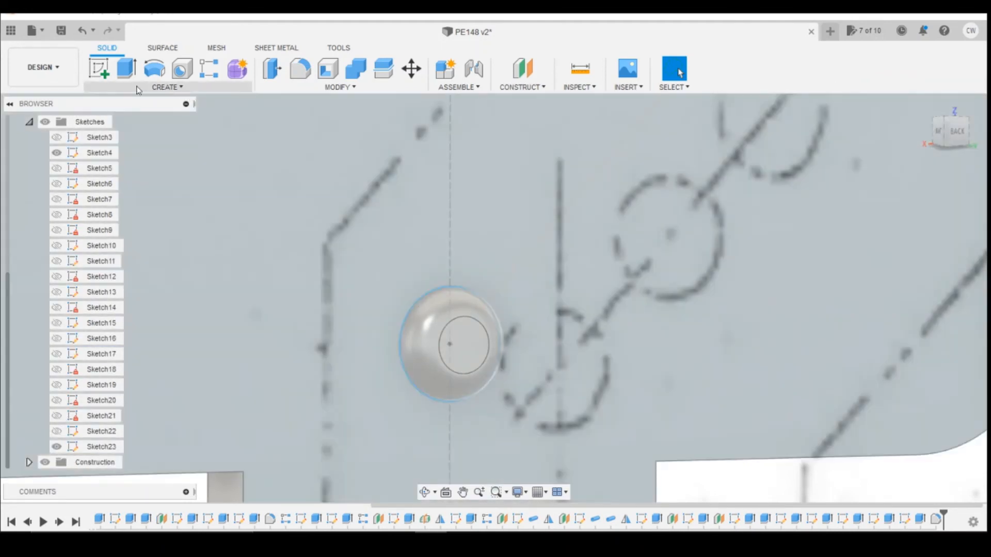
left_click(166, 87)
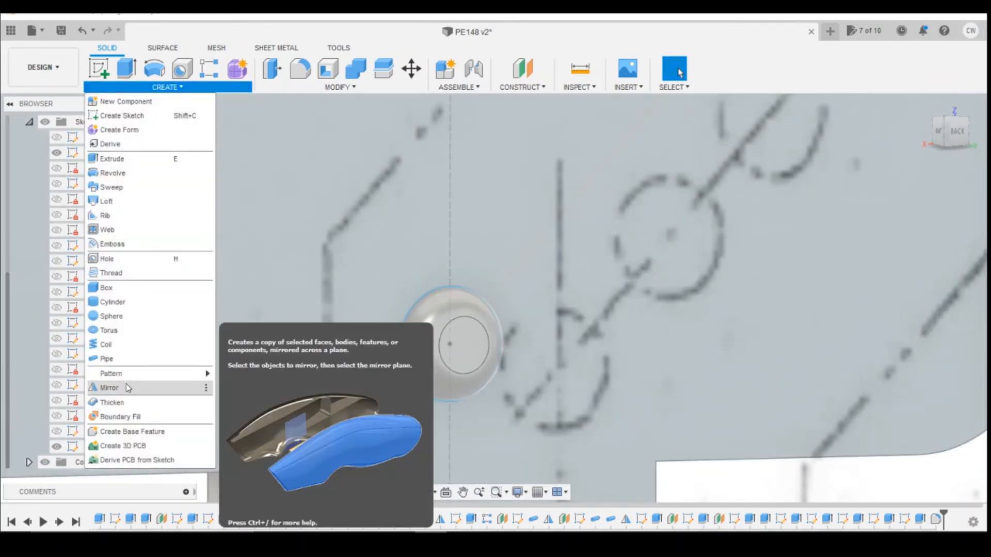
mouse_move(123, 376)
left_click(256, 374)
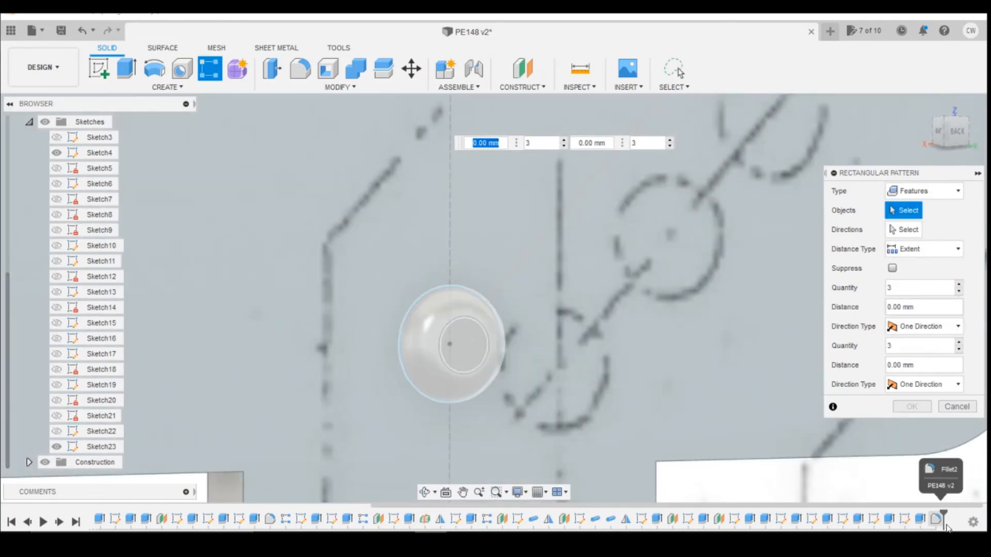
left_click(936, 520)
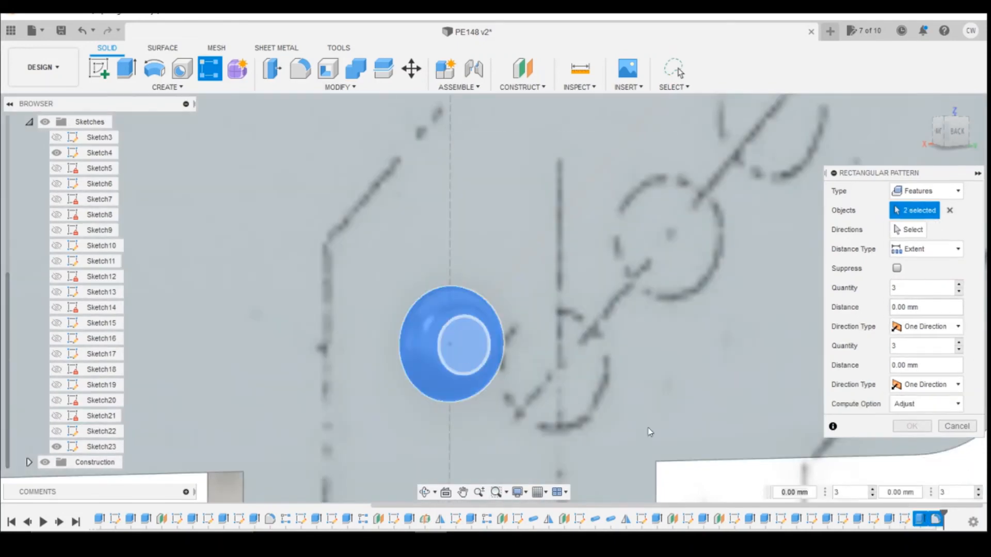
left_click(926, 235)
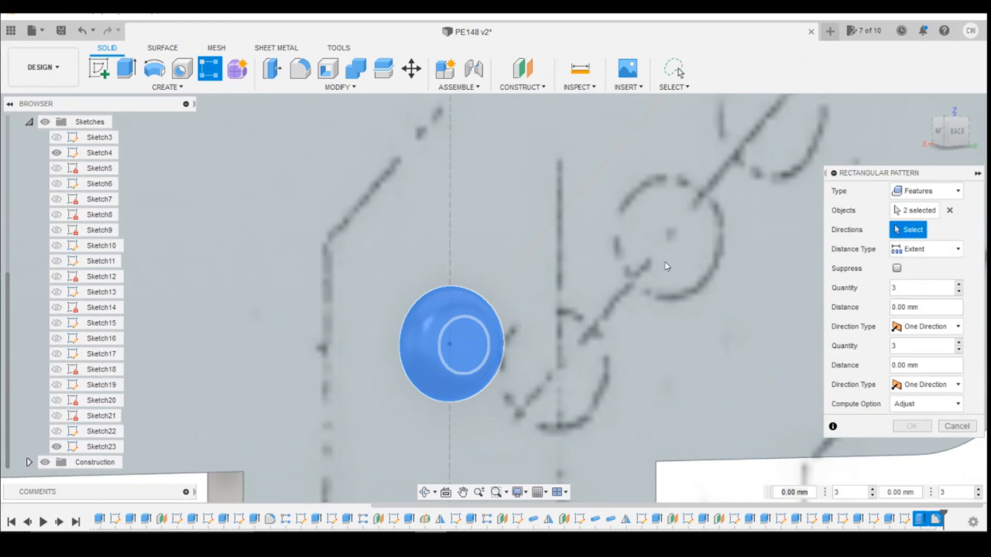
left_click(555, 234)
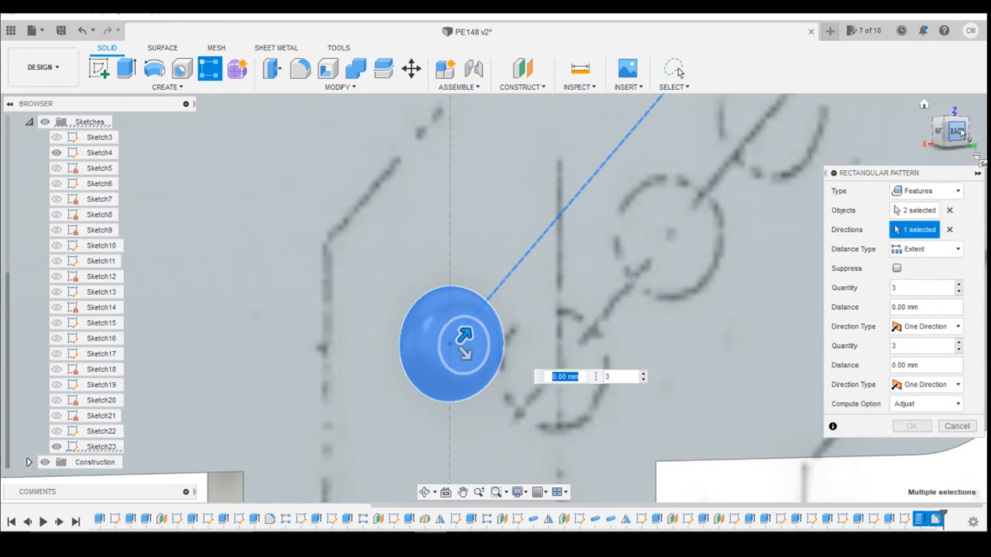
scroll(603, 321, "down", 6)
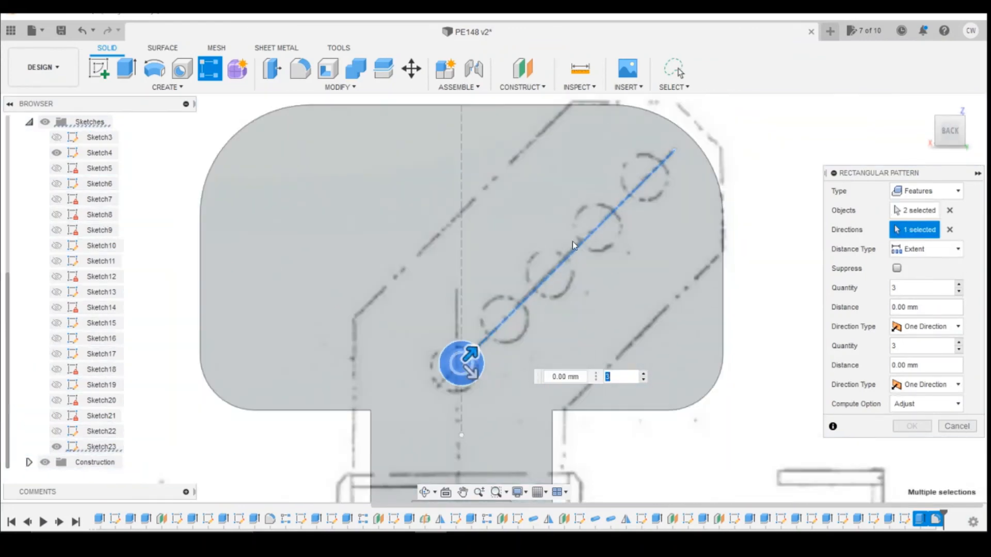
left_click_drag(484, 354, 667, 166)
left_click_drag(627, 137, 643, 164)
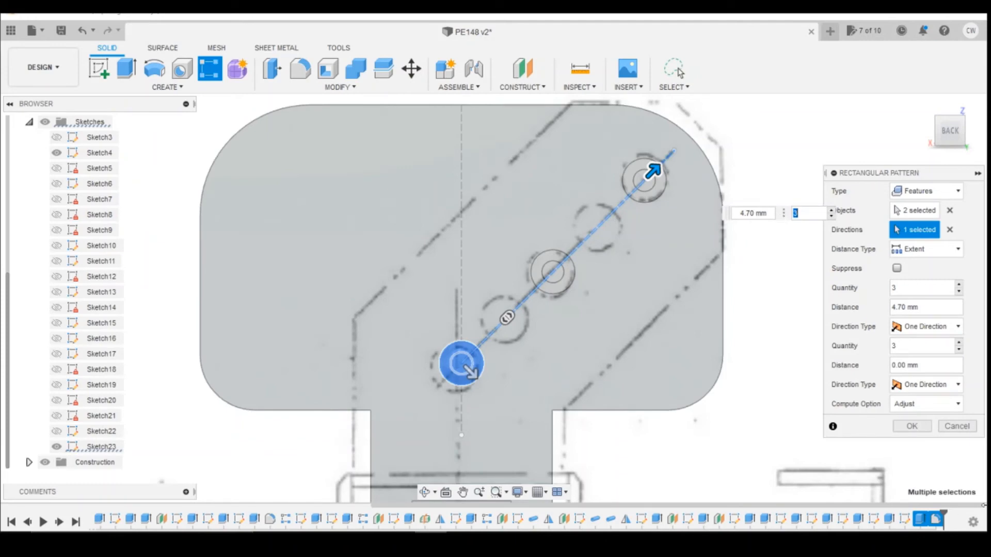
left_click(915, 428)
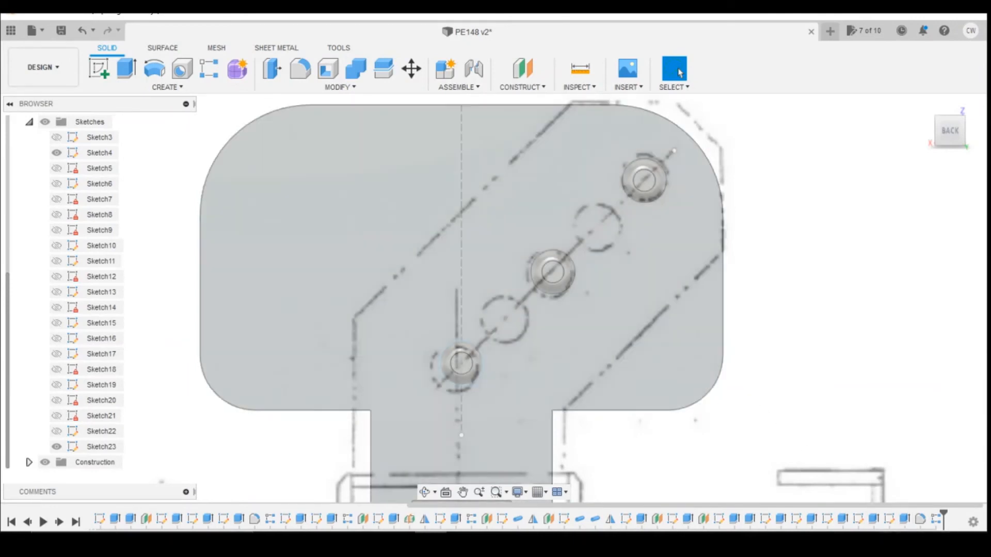
Edit Sketch23 and draw a horizontal construction line about 4.4 mm long from the lamp circle's centre toward the plate's right edge.
right_click(889, 520)
left_click(906, 387)
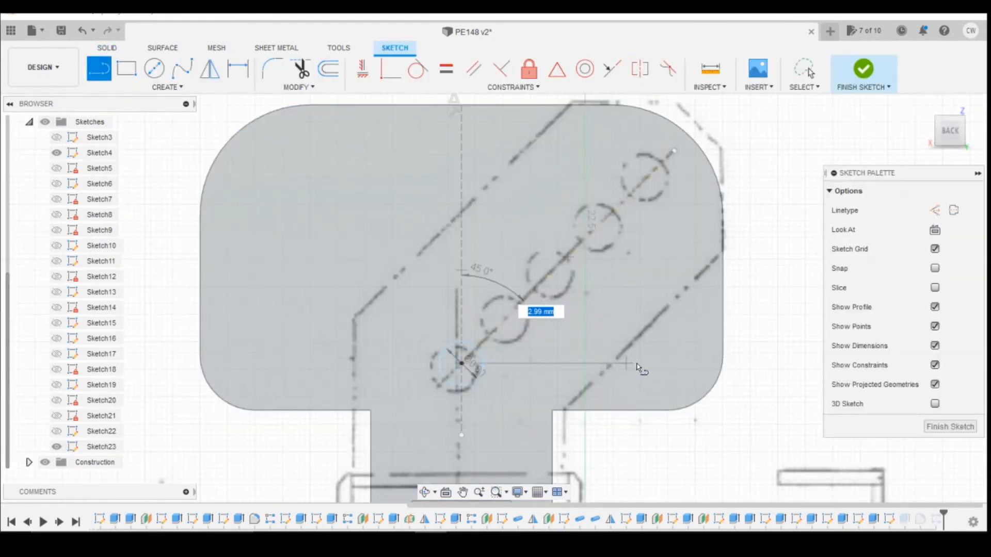
left_click(705, 363)
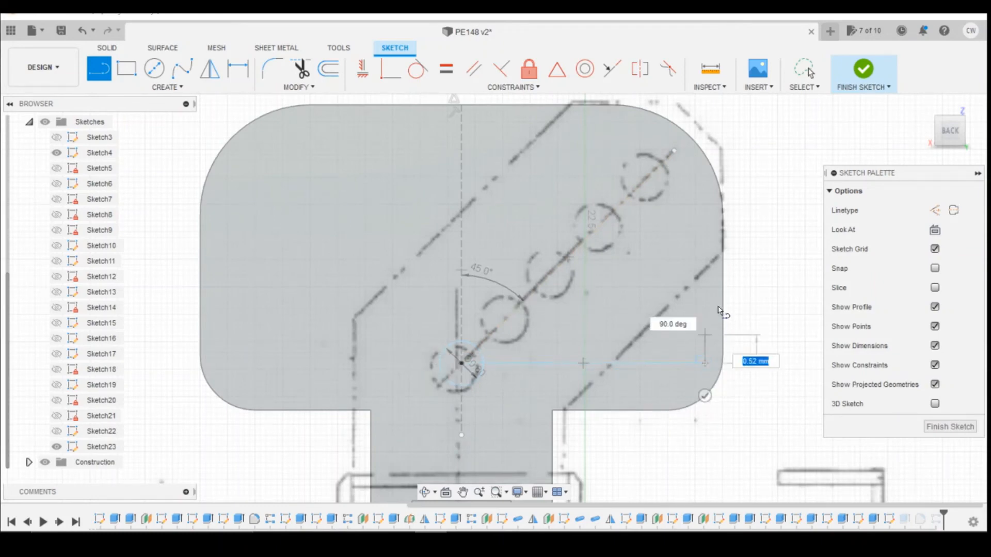
left_click(705, 395)
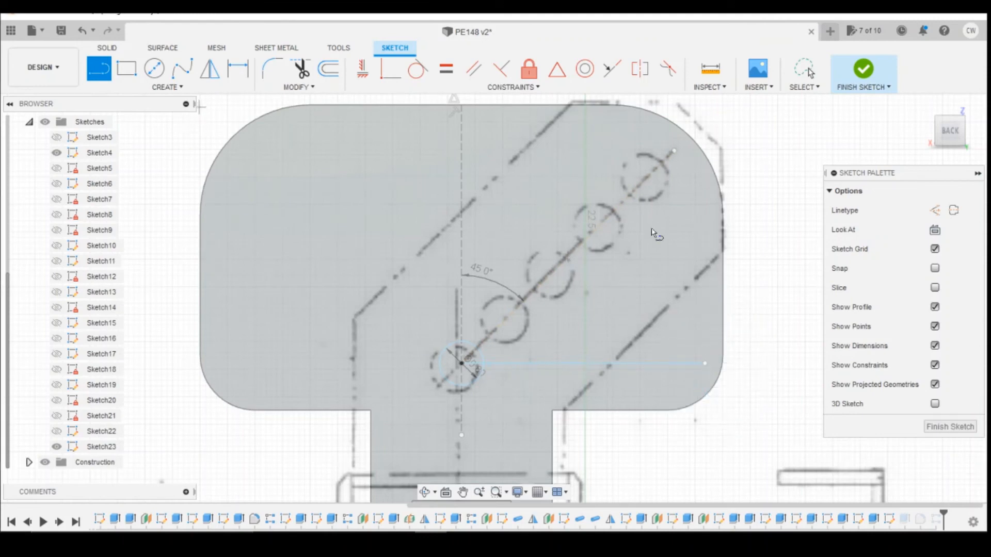
key("Escape")
left_click(613, 362)
left_click(935, 210)
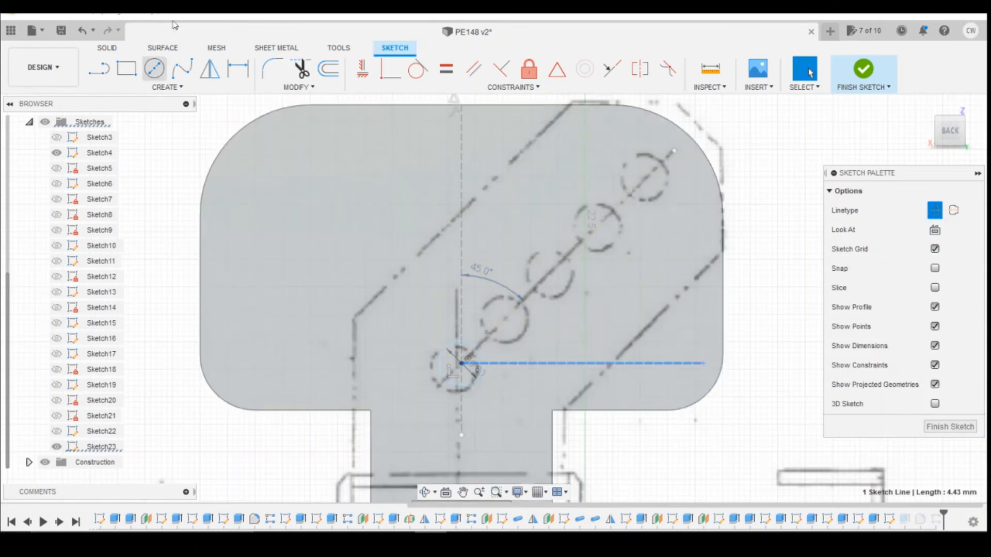
Draw a horizontal construction line about 4.6 mm long from the lamp circle's centre toward the plate's left edge.
key("l")
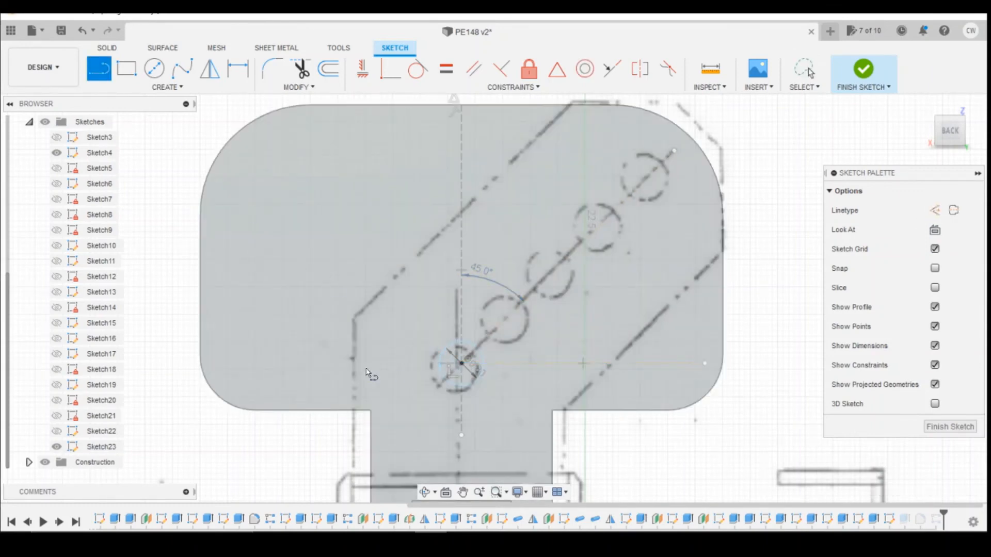
left_click(209, 363)
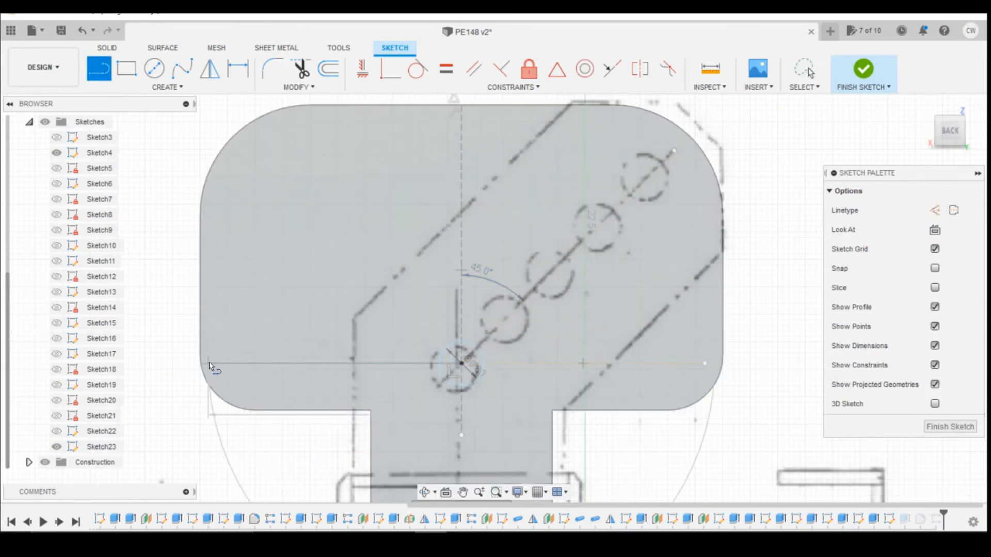
key("Escape")
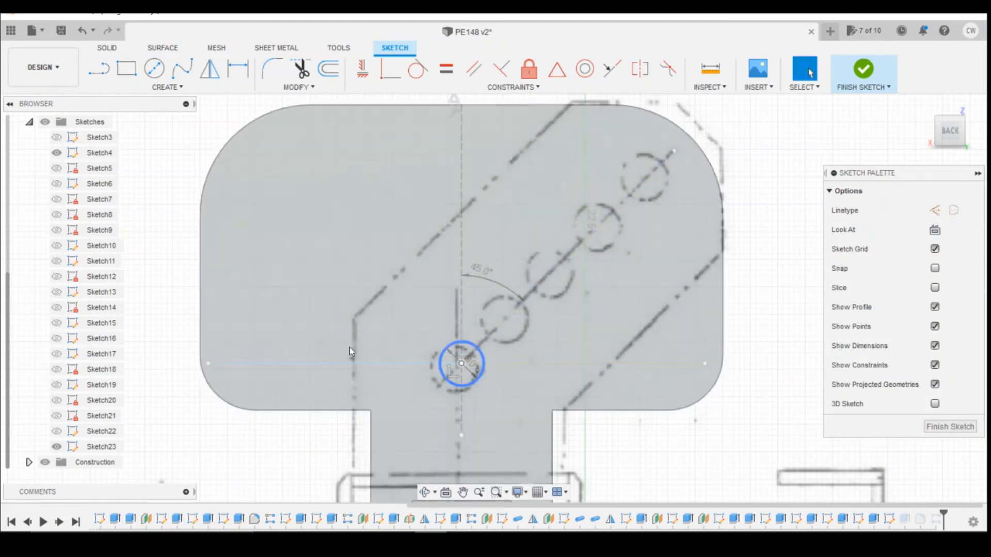
left_click(325, 364)
left_click(935, 210)
Draw a line about 5.5 mm long from the lamp circle's centre toward the plate's upper-left corner and dimension it at 45 degrees to the centreline.
left_click(98, 69)
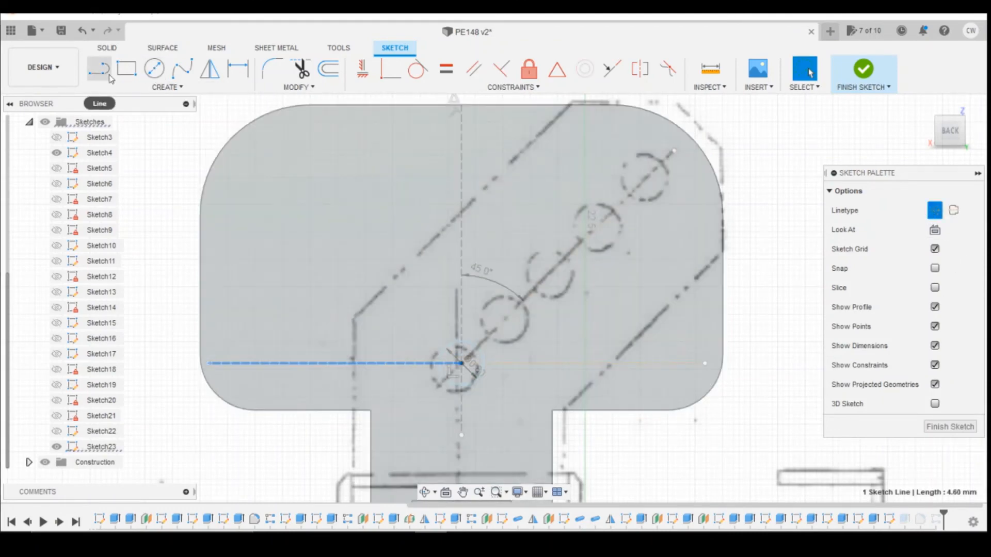
left_click(461, 363)
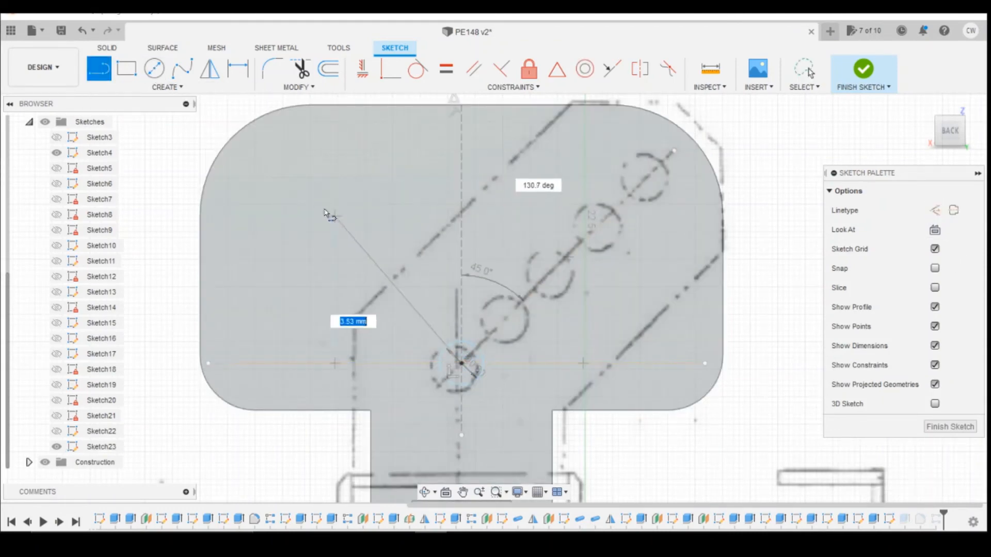
left_click(268, 135)
key("Escape")
key("d")
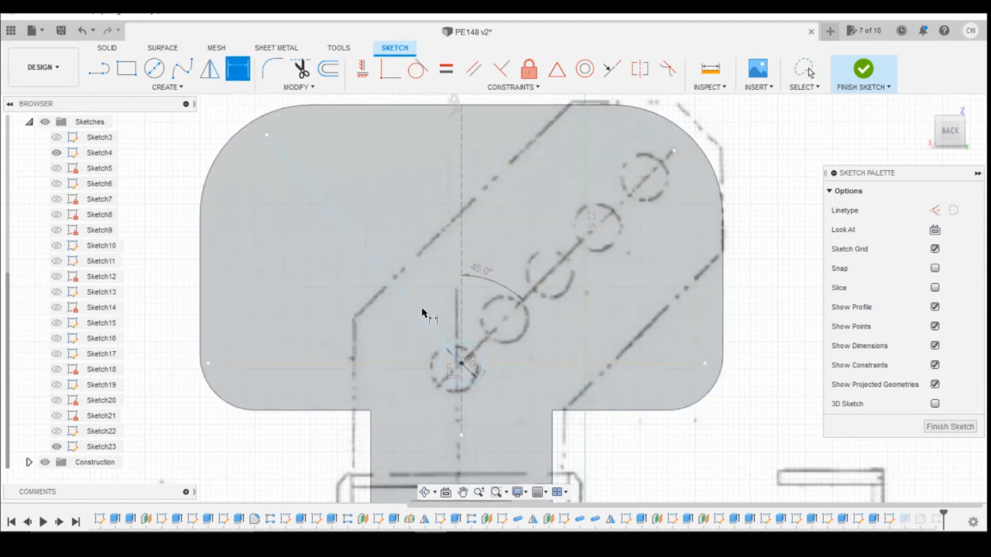
left_click(416, 312)
left_click(460, 283)
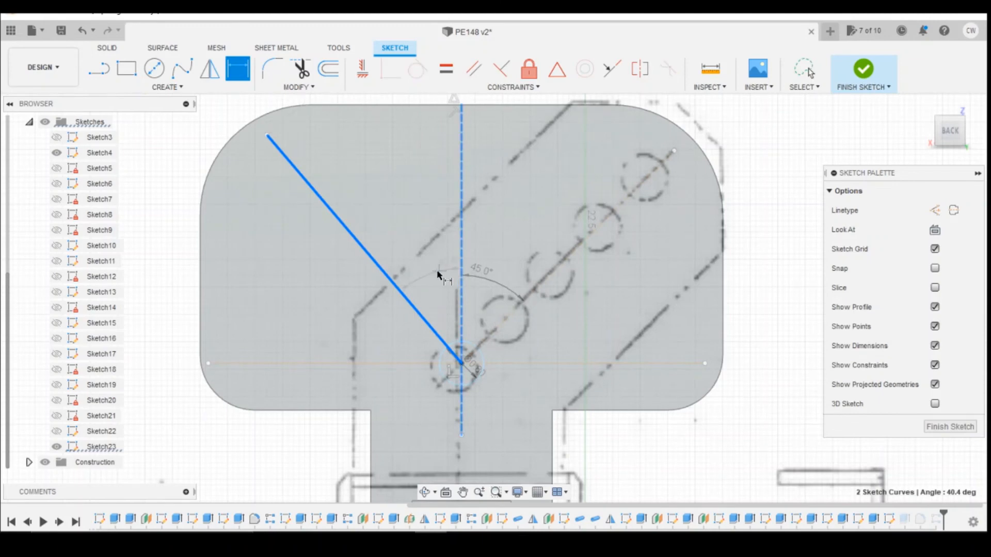
left_click(478, 331)
type("45")
key("Return")
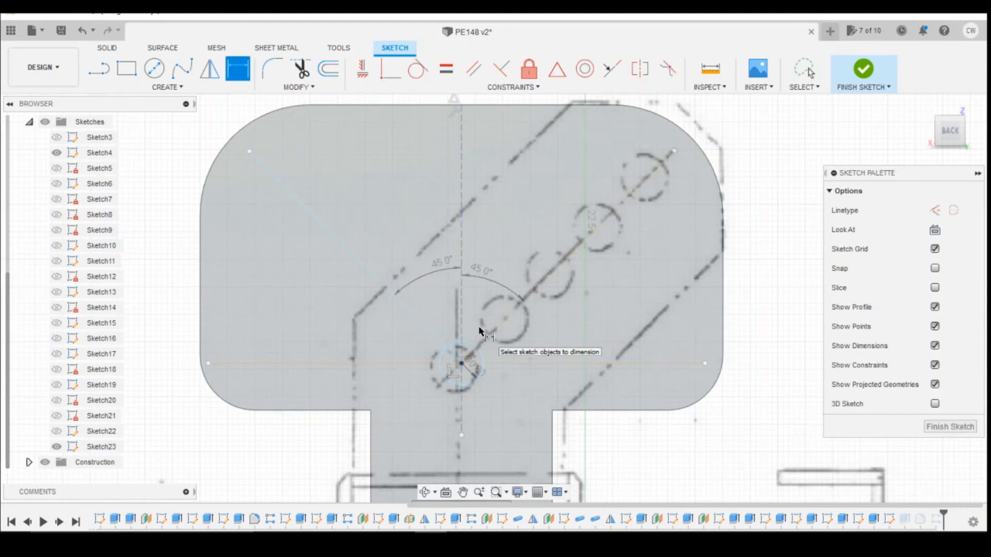
Make the upper-left diagonal a construction line and finish the sketch.
key("Escape")
left_click(385, 285)
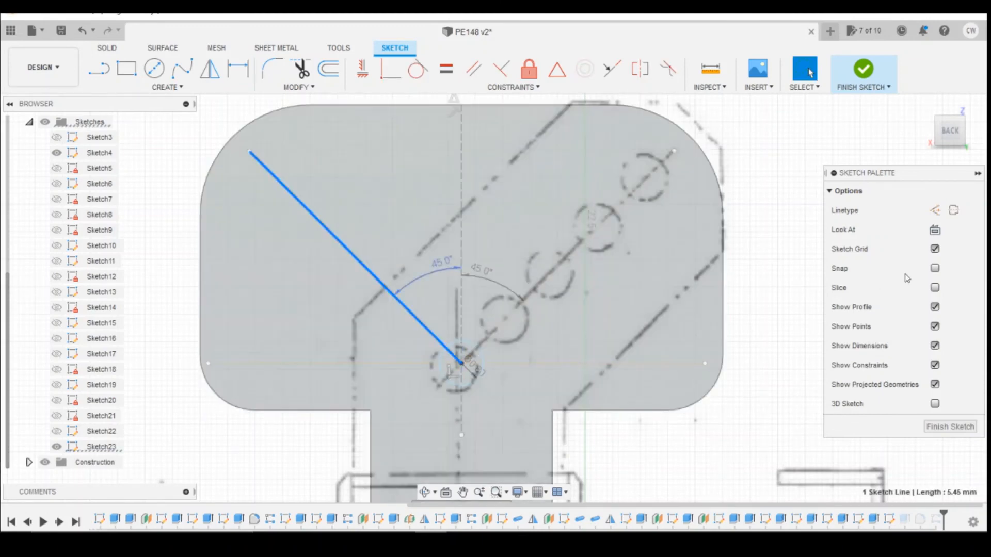
left_click(935, 210)
left_click(771, 267)
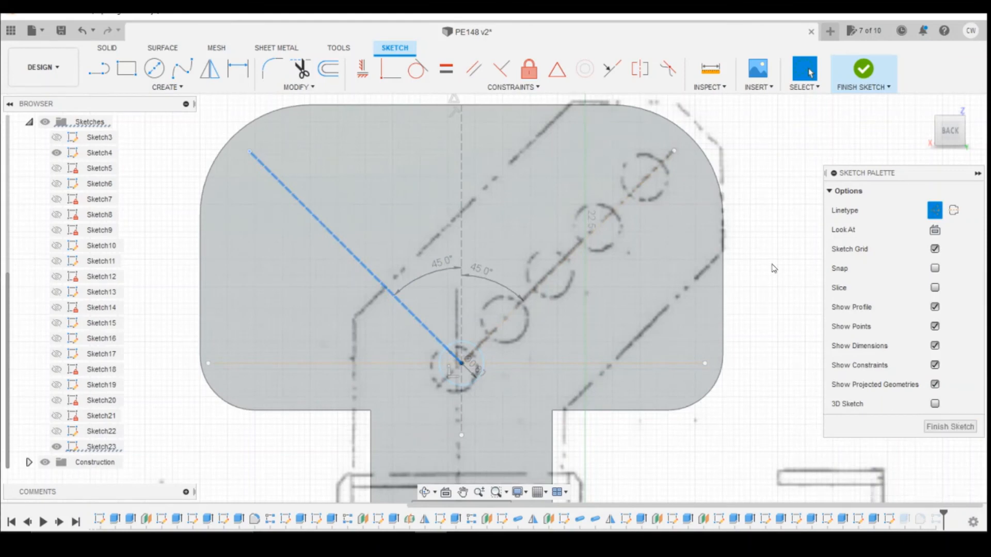
left_click(870, 81)
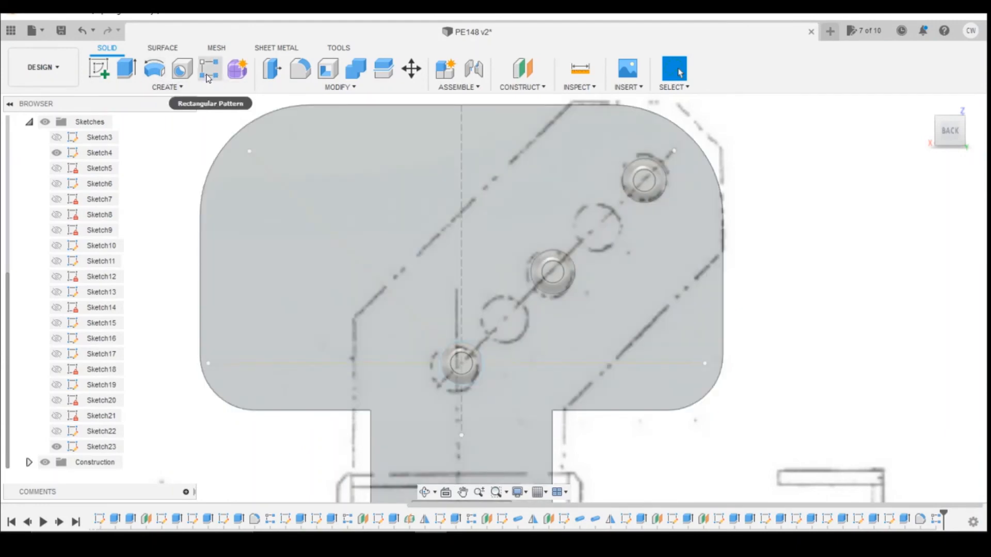
left_click(208, 77)
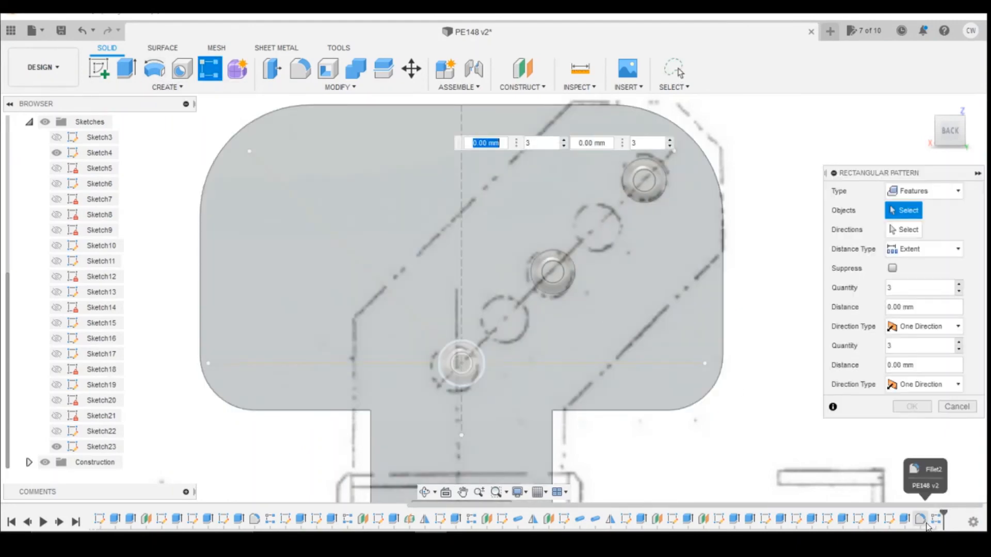
left_click(966, 408)
scroll(854, 255, "down", 5)
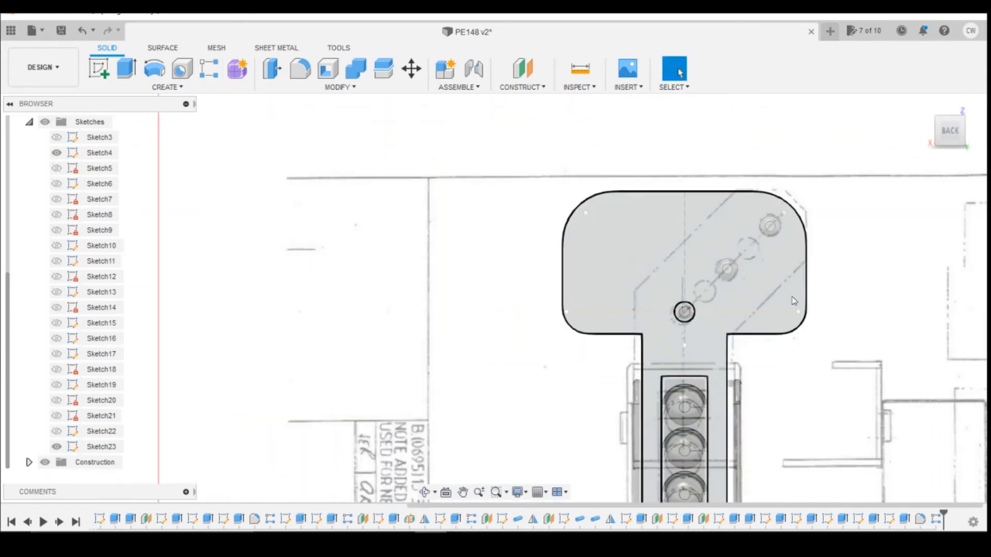
scroll(779, 305, "up", 5)
Pattern the lamp's extrude and fillet along the right-hand horizontal construction line, with quantity 3 over a 4.00 mm extent.
left_click(209, 69)
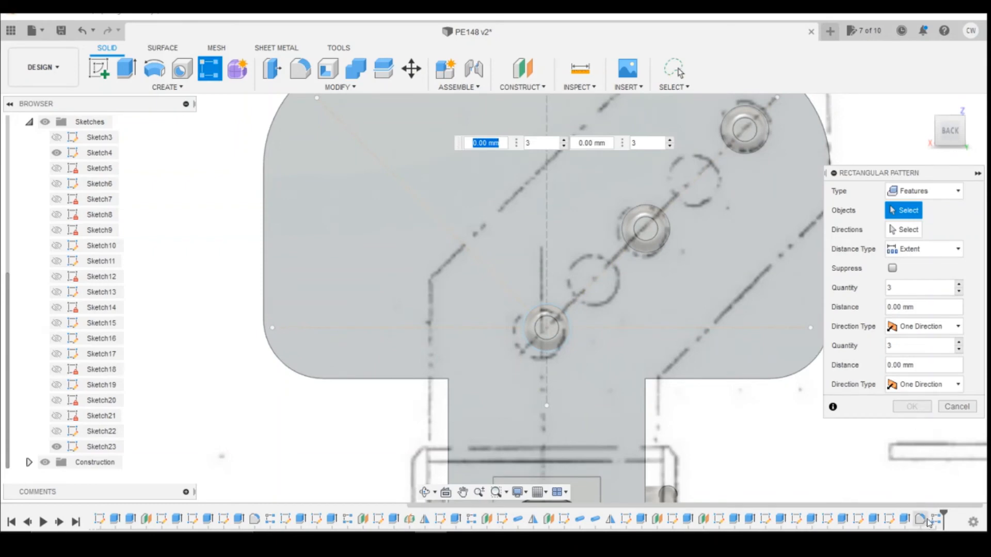
left_click(904, 519)
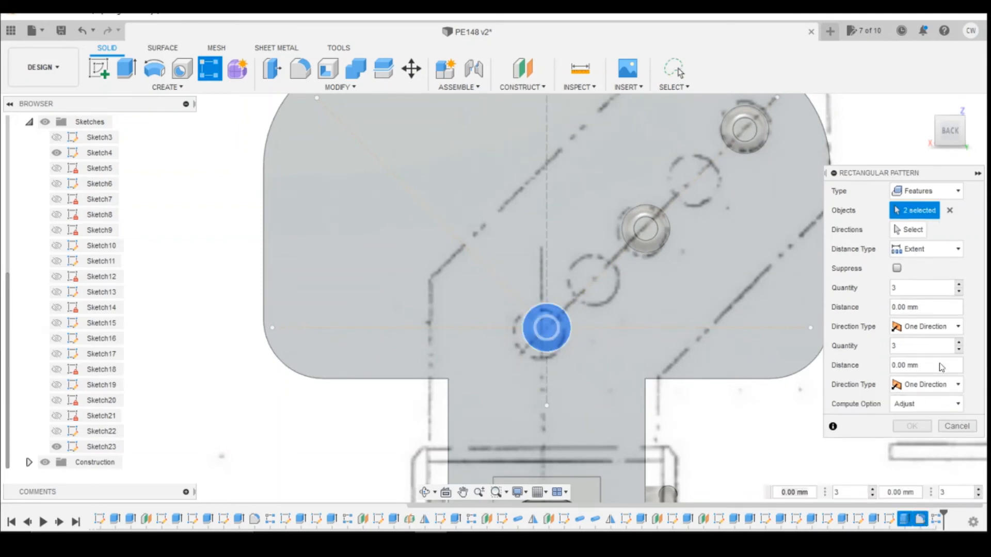
left_click(908, 229)
left_click(688, 328)
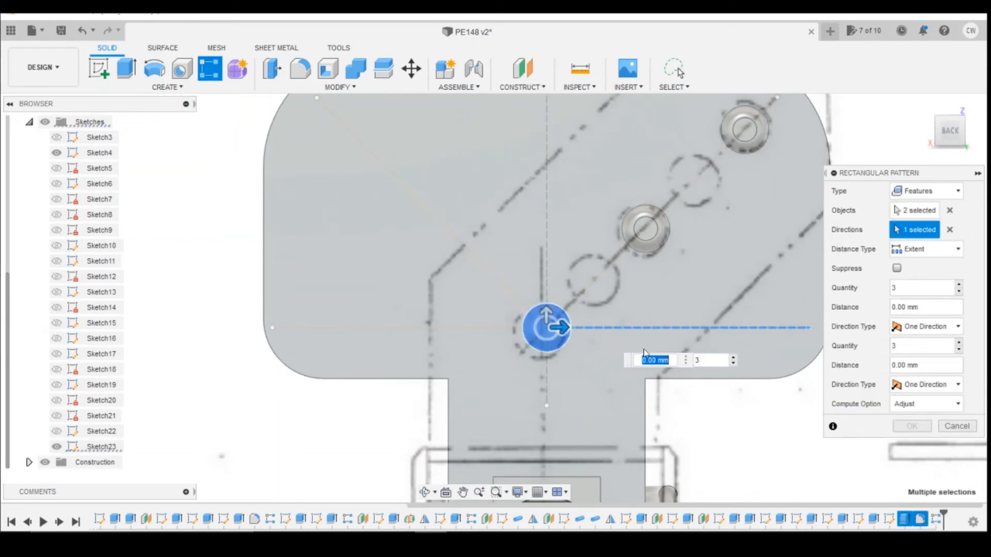
left_click_drag(559, 328, 799, 328)
scroll(505, 332, "down", 3)
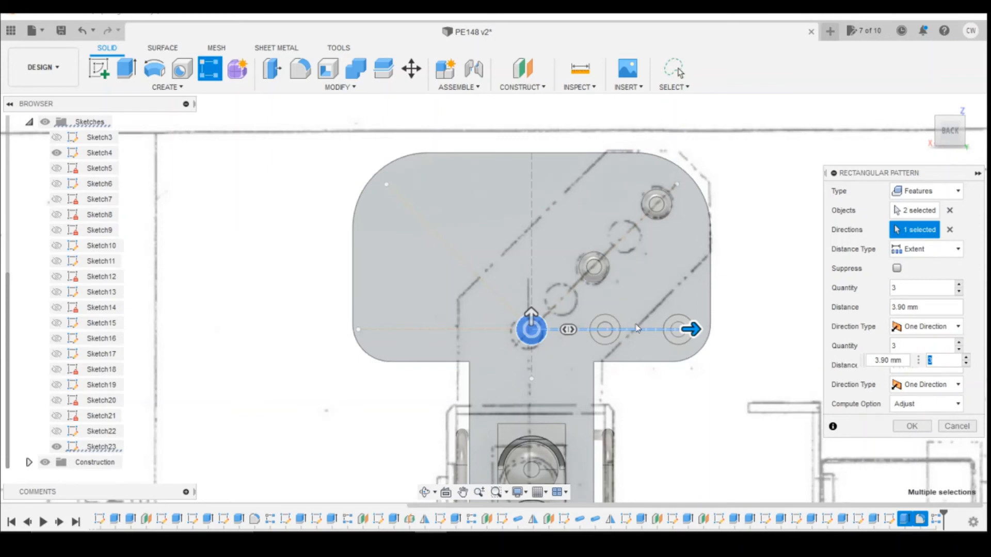
scroll(516, 300, "up", 3)
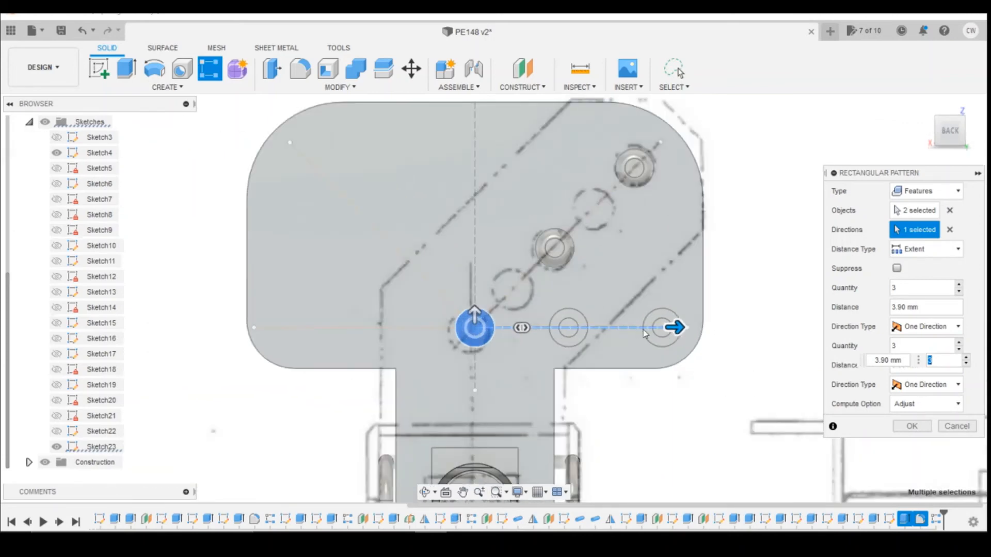
left_click_drag(674, 327, 680, 327)
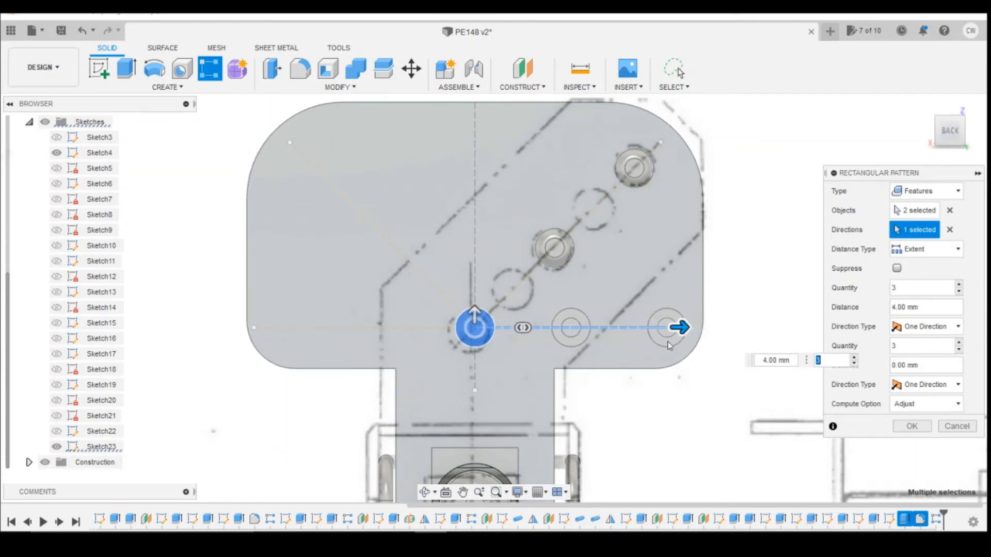
left_click(912, 426)
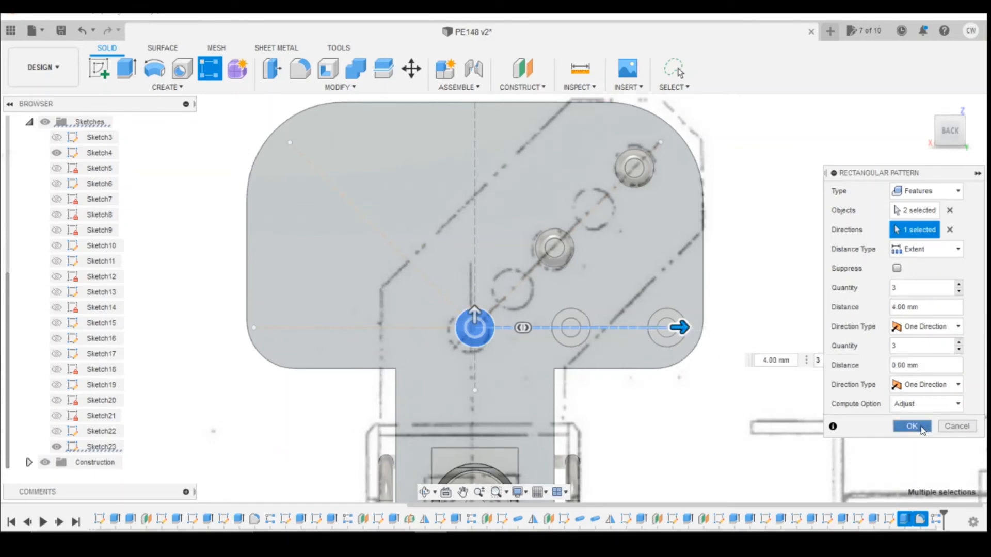
Check the settings of the diagonal lamp pattern without changing them.
right_click(918, 522)
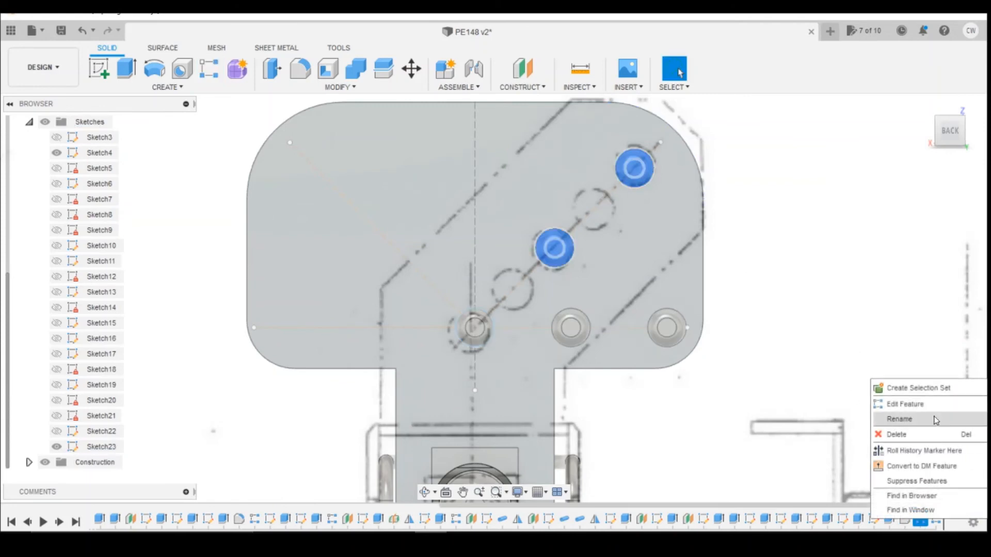
left_click(934, 403)
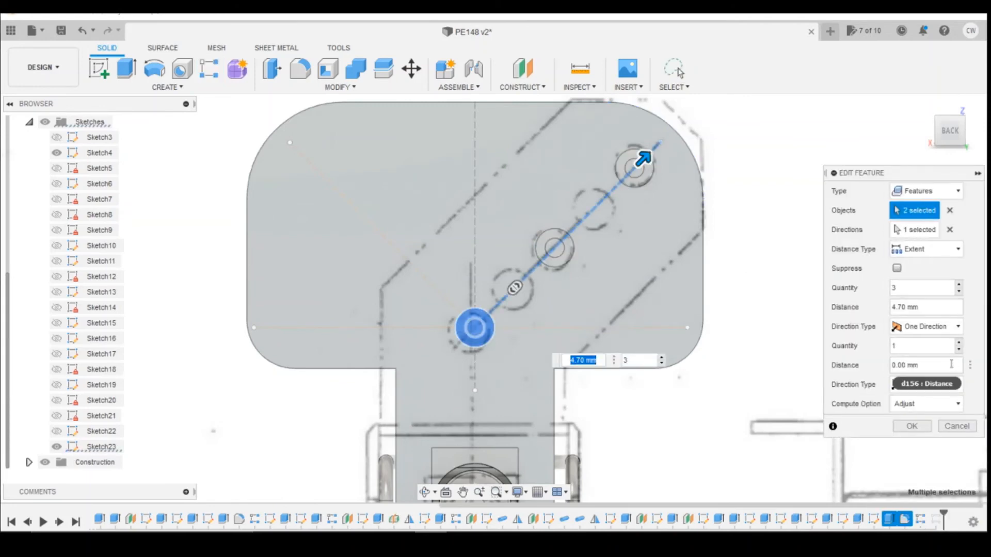
left_click(957, 427)
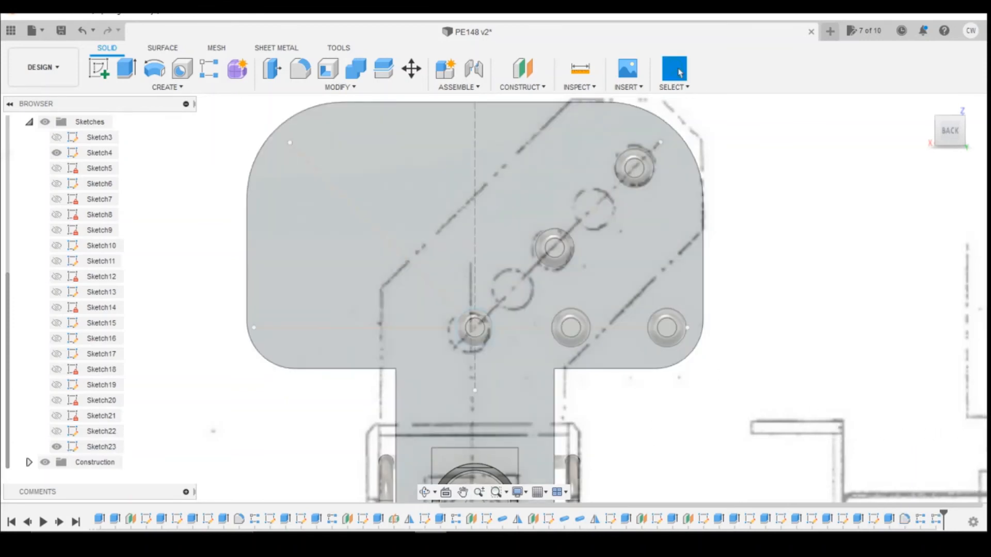
Switch to the reference photo of signal PE148, examine the route indicator's lamp layout, and return to the model.
mouse_move(430, 541)
mouse_move(399, 541)
left_click(435, 473)
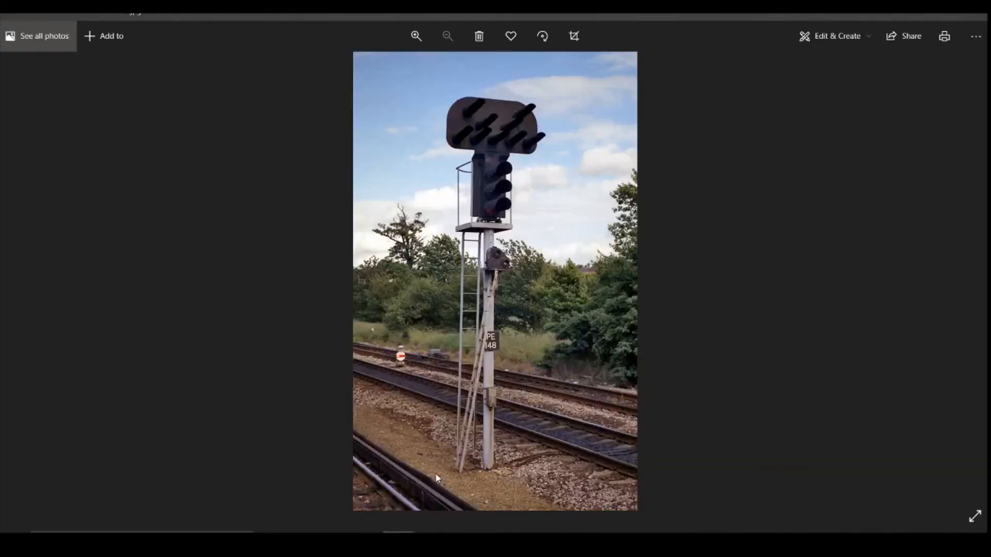
left_click(431, 541)
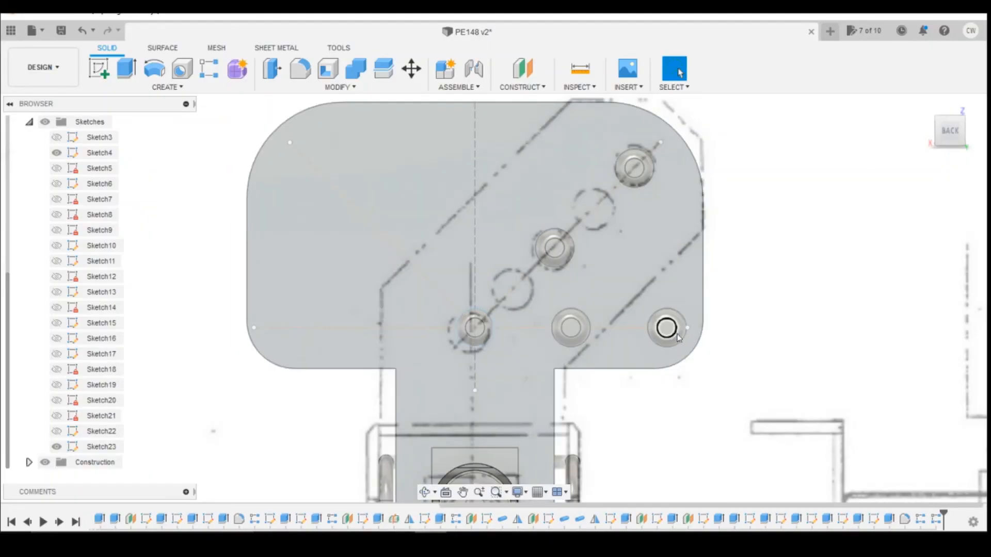
Review the settings of the horizontal lamp pattern without changing them.
right_click(937, 520)
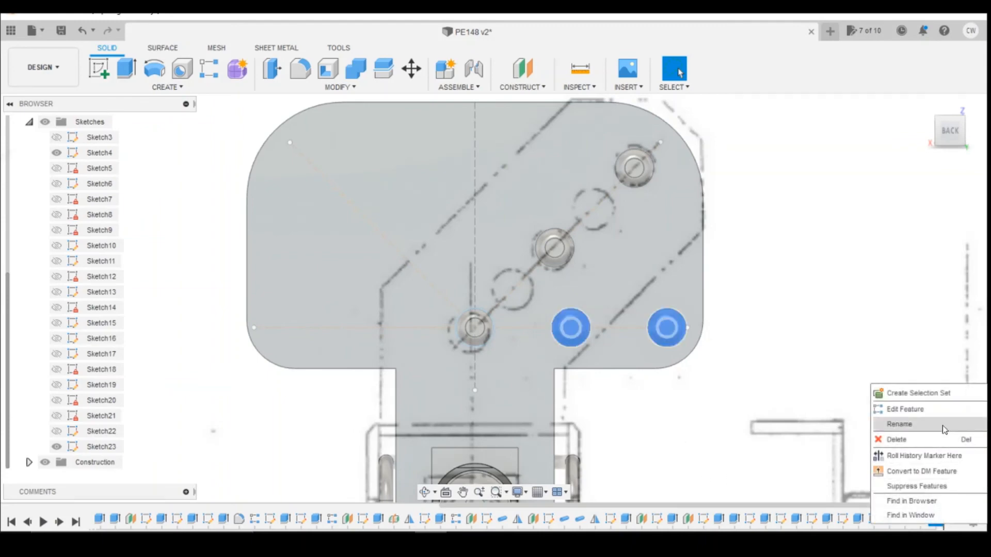
left_click(908, 405)
key("Tab")
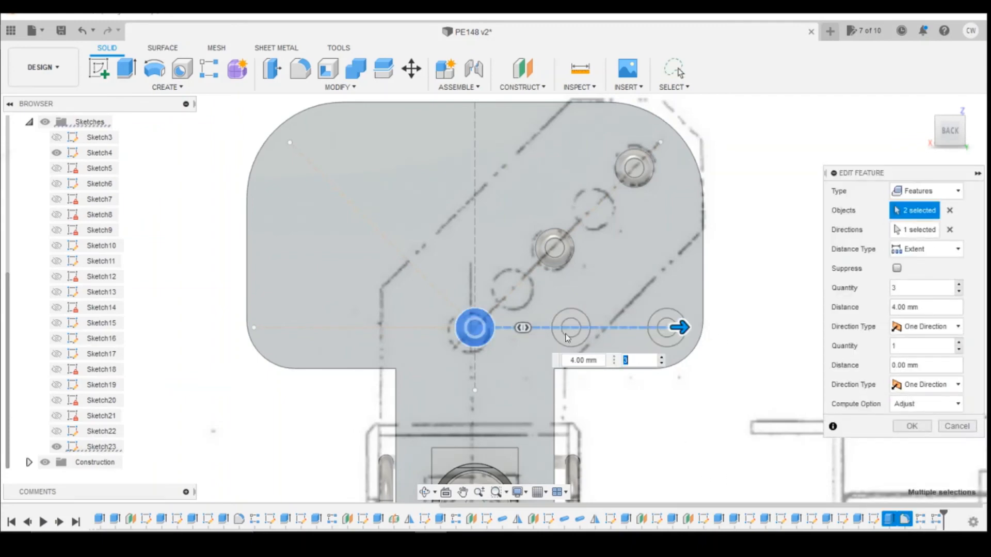
left_click(893, 425)
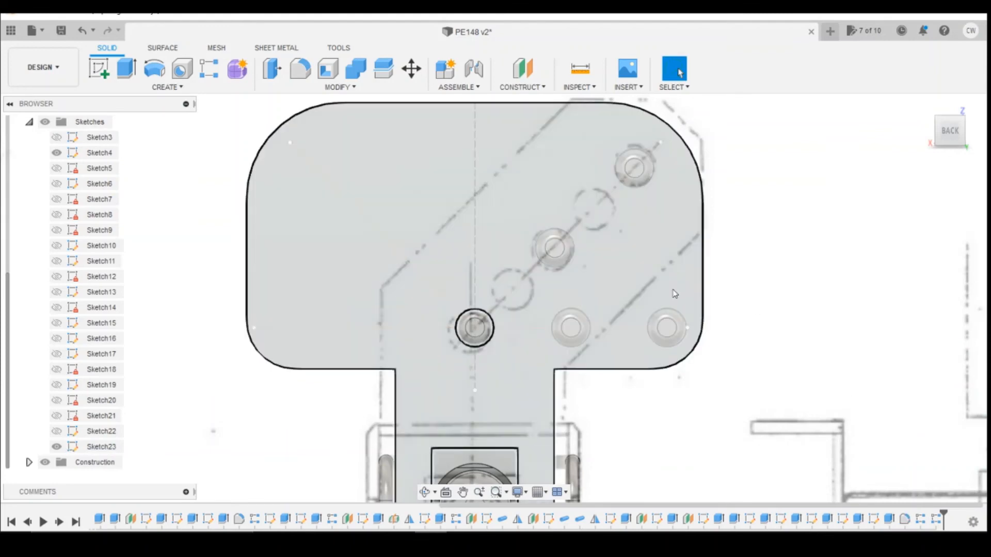
Set up a feature mirror containing the central lamp's extrude and fillet plus the diagonal and horizontal lamp patterns.
left_click(167, 87)
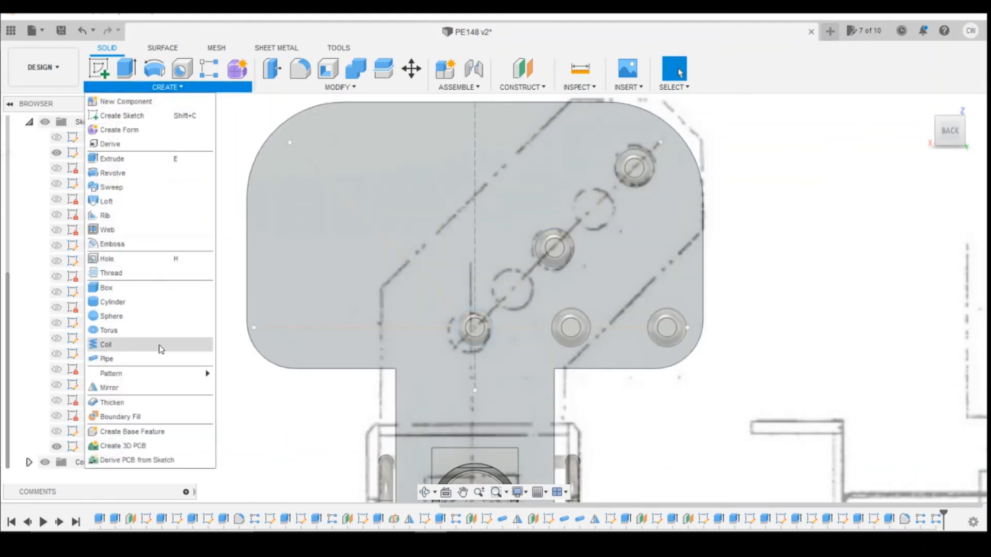
left_click(110, 387)
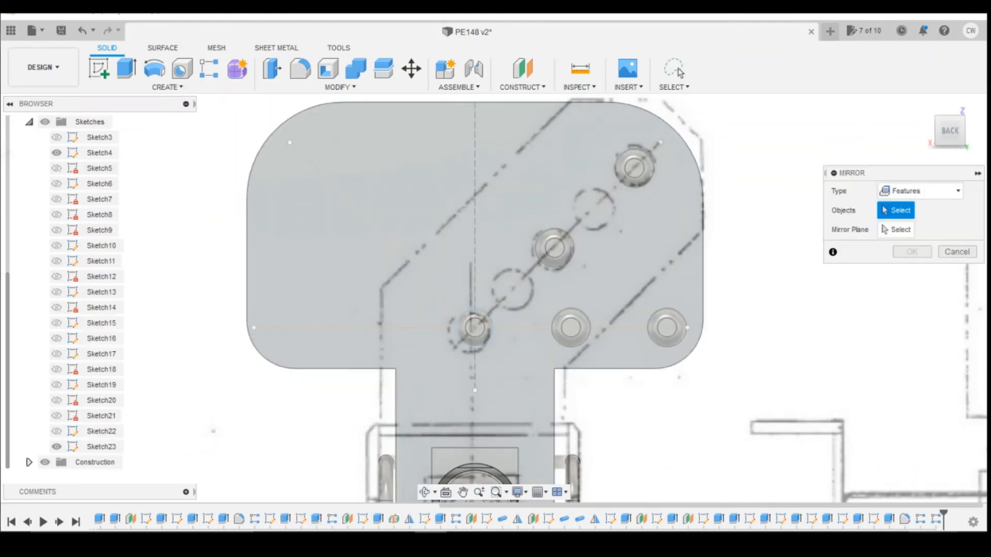
left_click(890, 520)
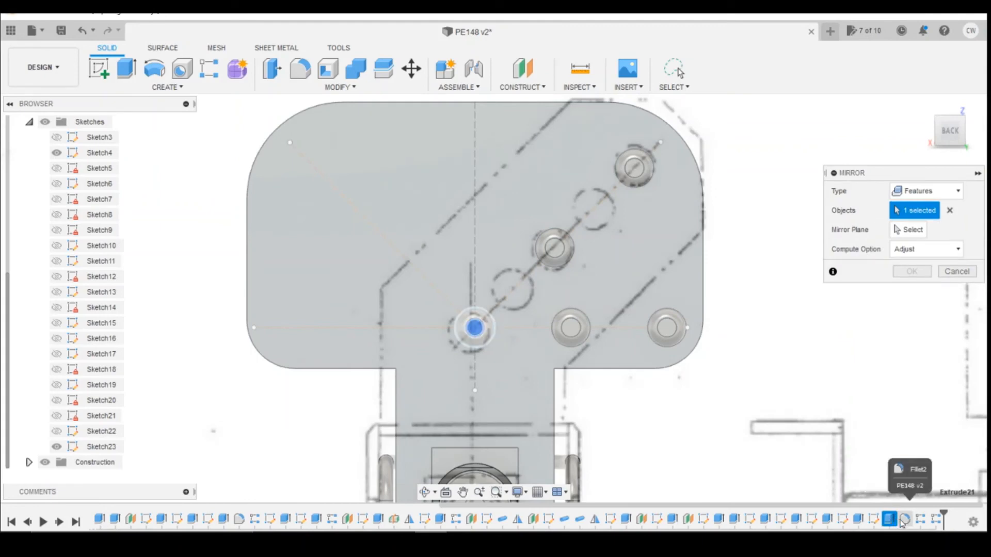
left_click(905, 521)
left_click(920, 522)
left_click(935, 522)
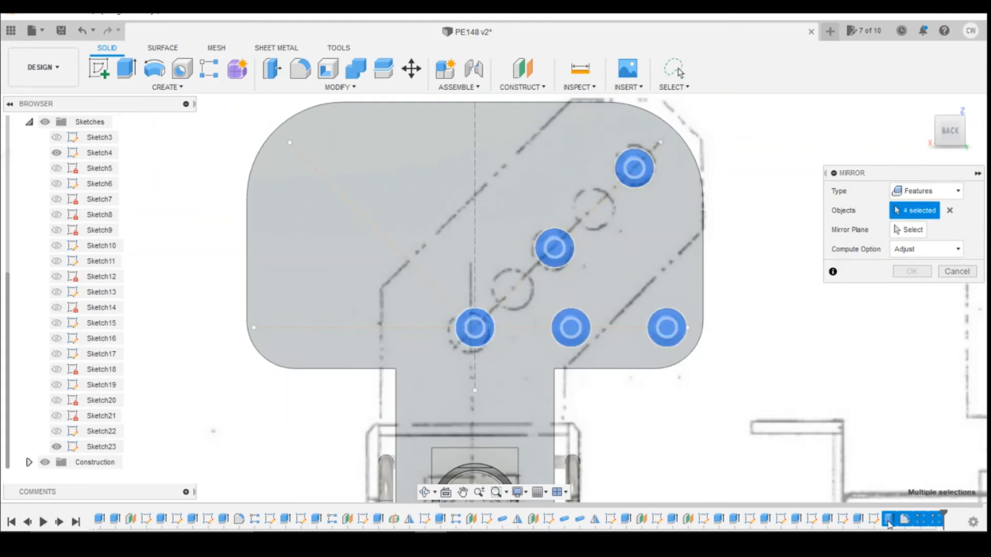
Use construction Plane3 as the mirror plane for the selected lamp features.
left_click(909, 230)
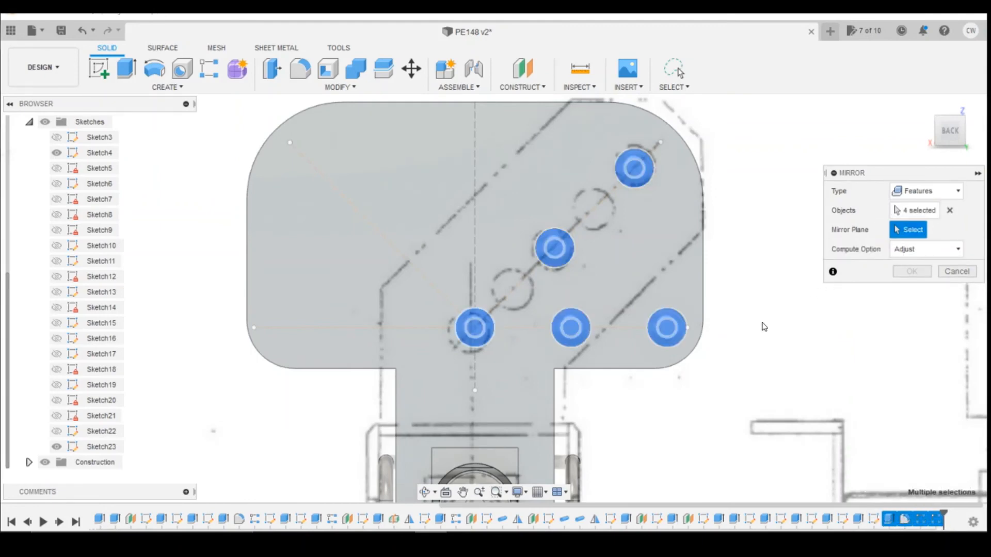
scroll(763, 327, "down", 1)
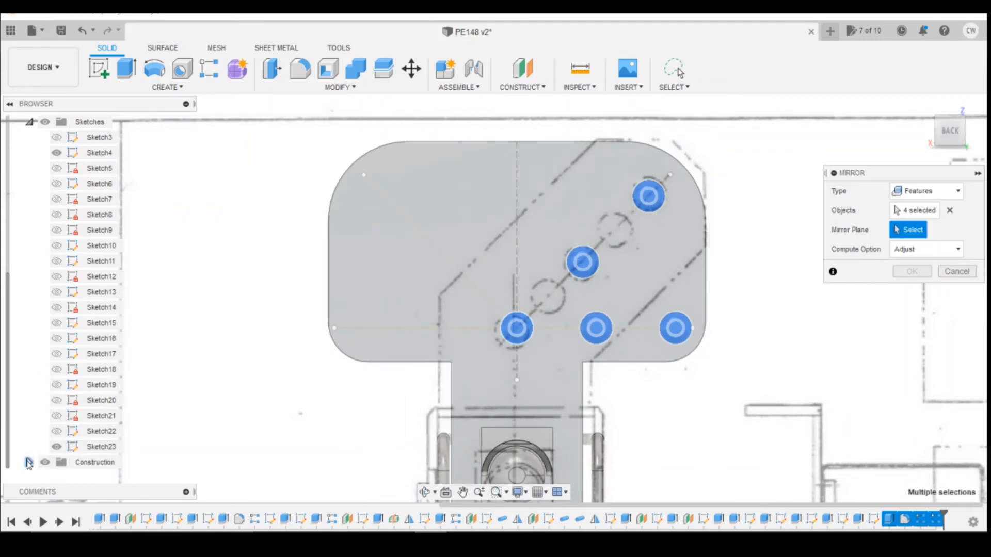
left_click(30, 123)
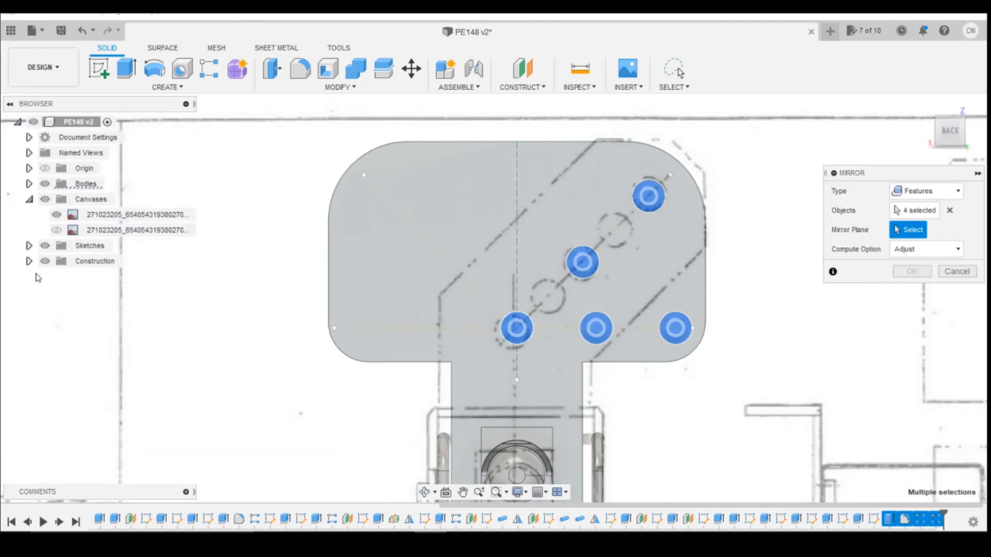
left_click(29, 262)
scroll(294, 269, "down", 3)
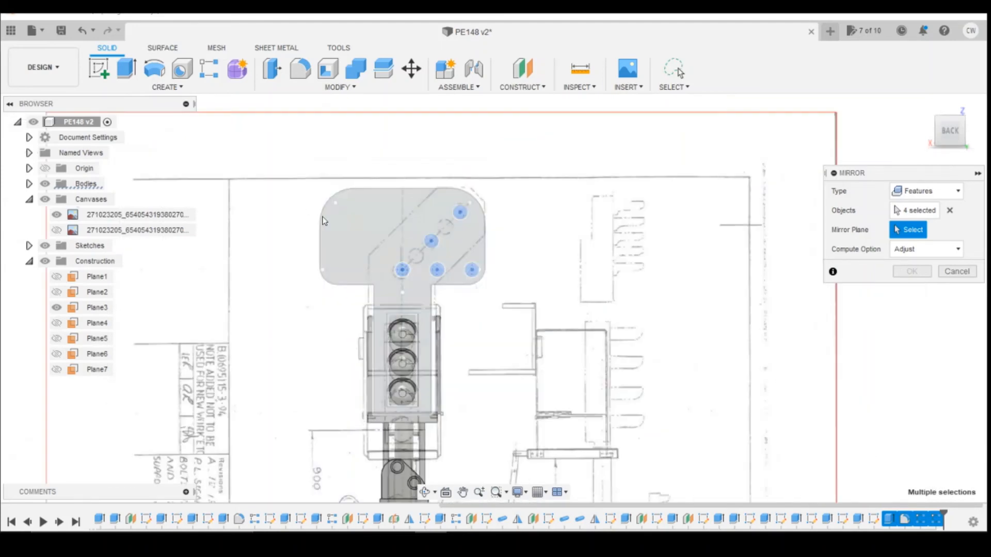
scroll(382, 325, "down", 3)
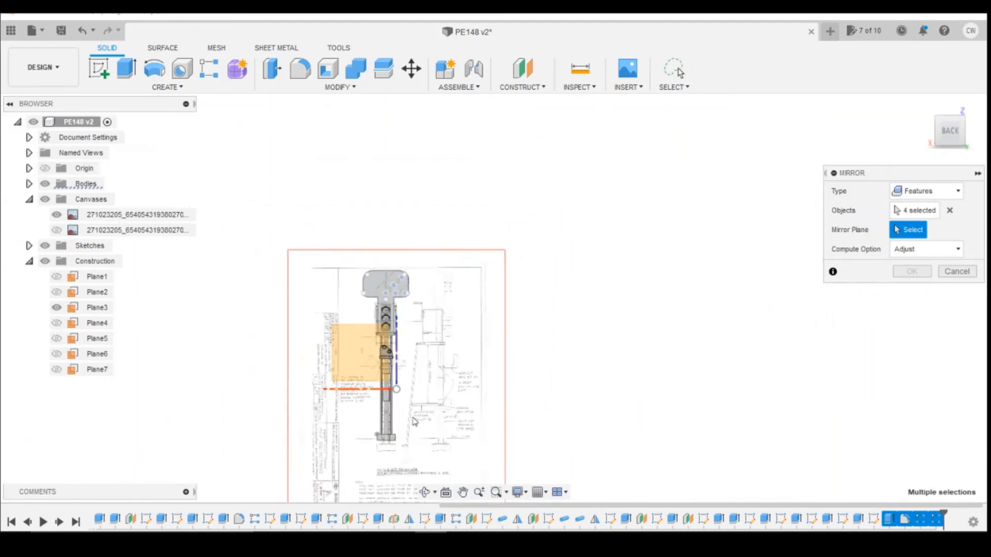
scroll(361, 454, "up", 5)
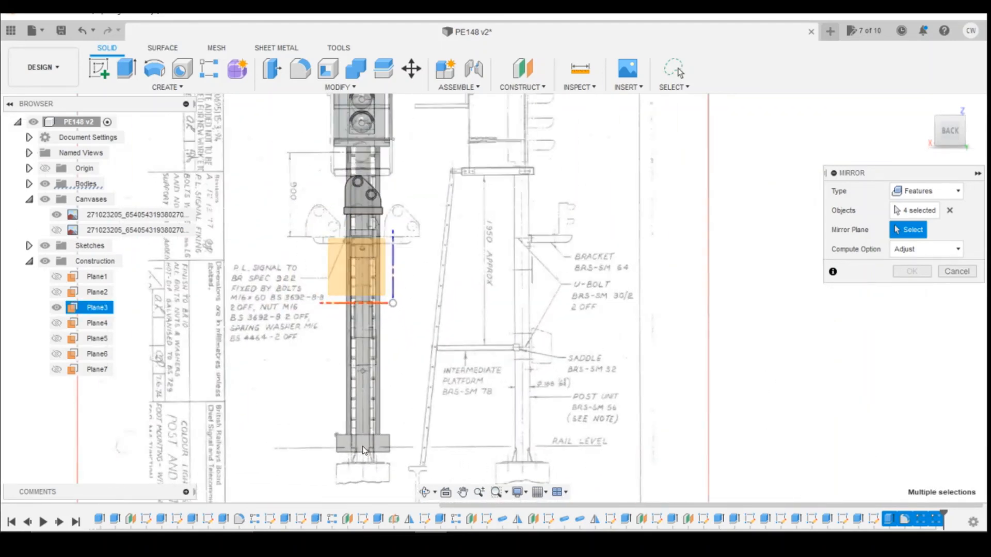
left_click(97, 308)
scroll(557, 290, "down", 4)
scroll(444, 219, "up", 5)
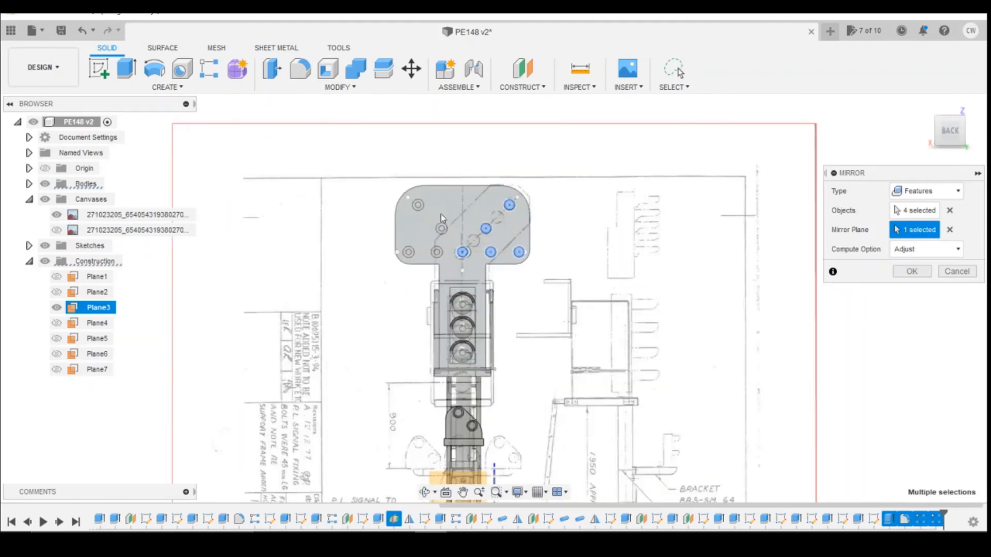
Inspect the mirror preview around the central lamp and try to apply the mirror.
scroll(417, 204, "up", 6)
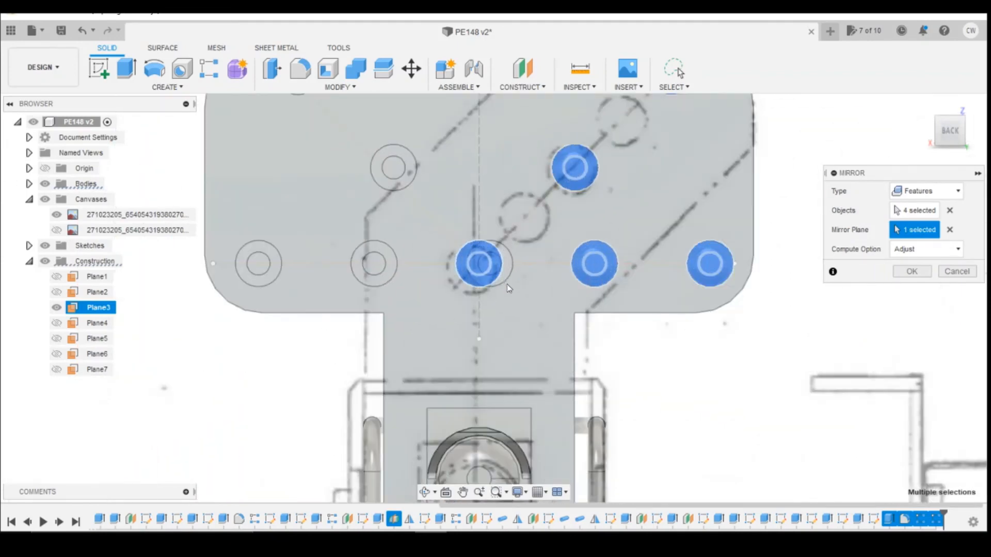
scroll(506, 278, "down", 1)
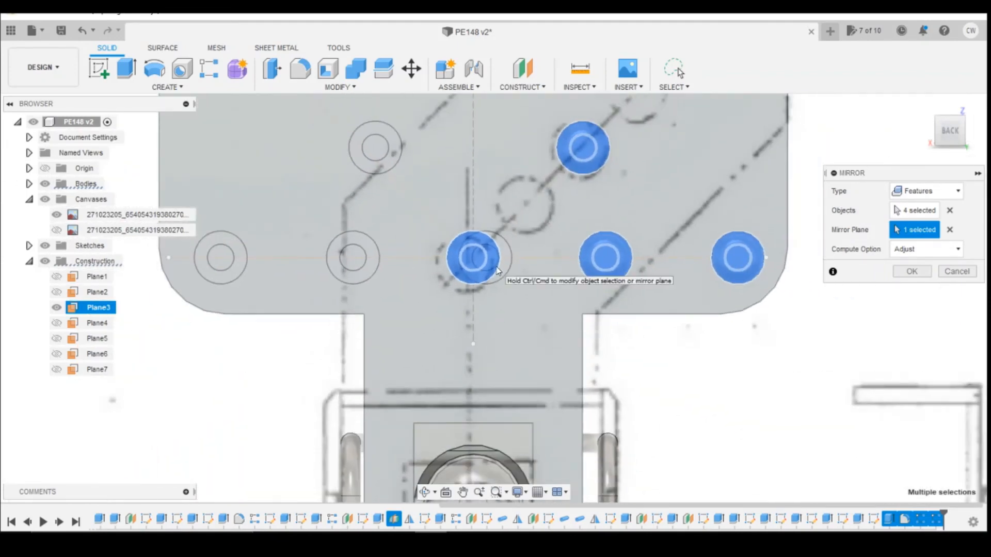
scroll(498, 271, "up", 2)
scroll(498, 271, "down", 3)
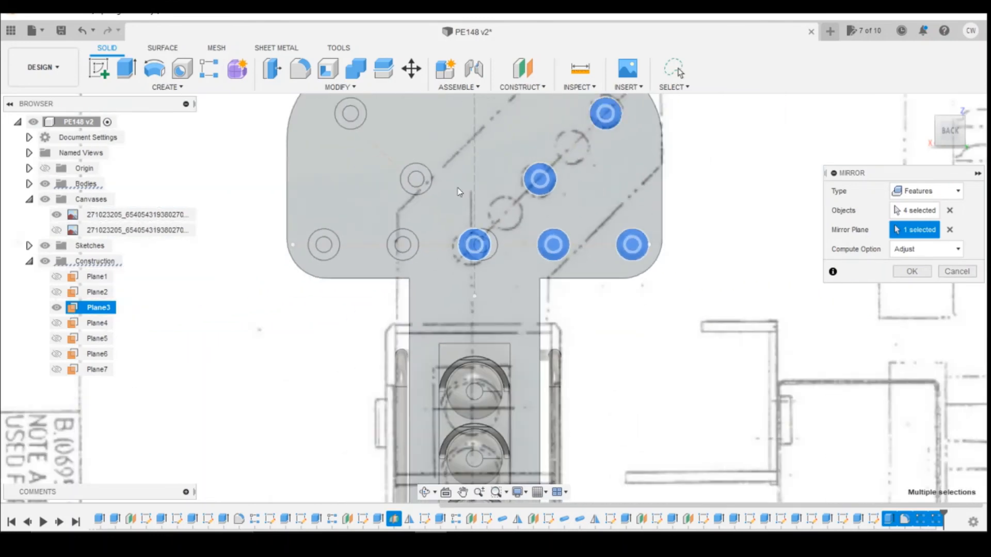
scroll(460, 192, "down", 2)
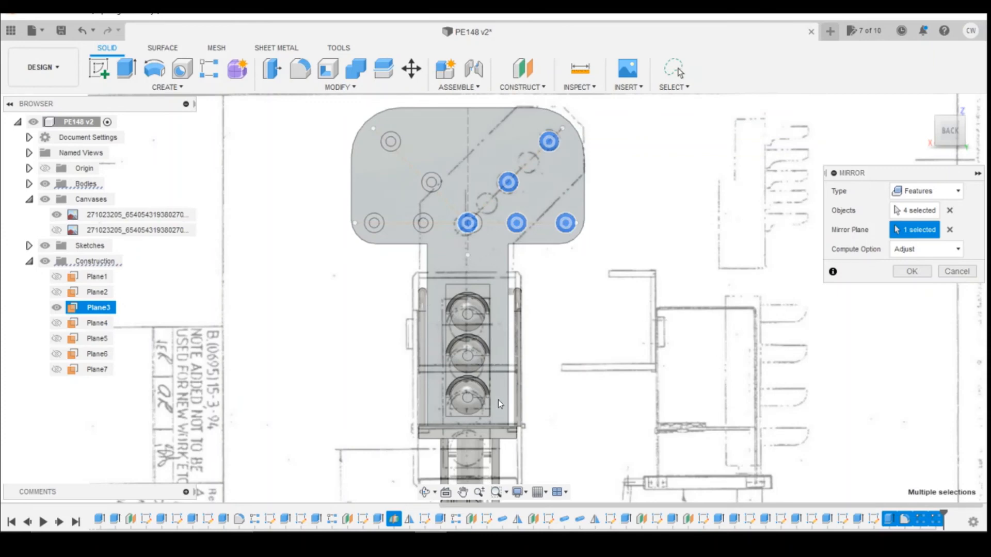
left_click(919, 278)
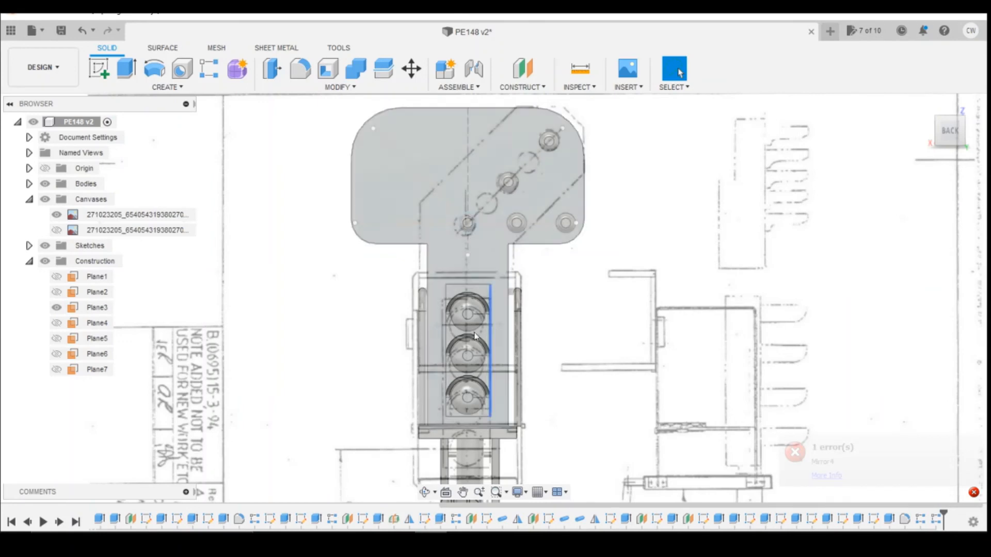
Examine how the main signal head, side rails and platform line up with the canvas drawing and the plate's centreline.
scroll(498, 354, "up", 1)
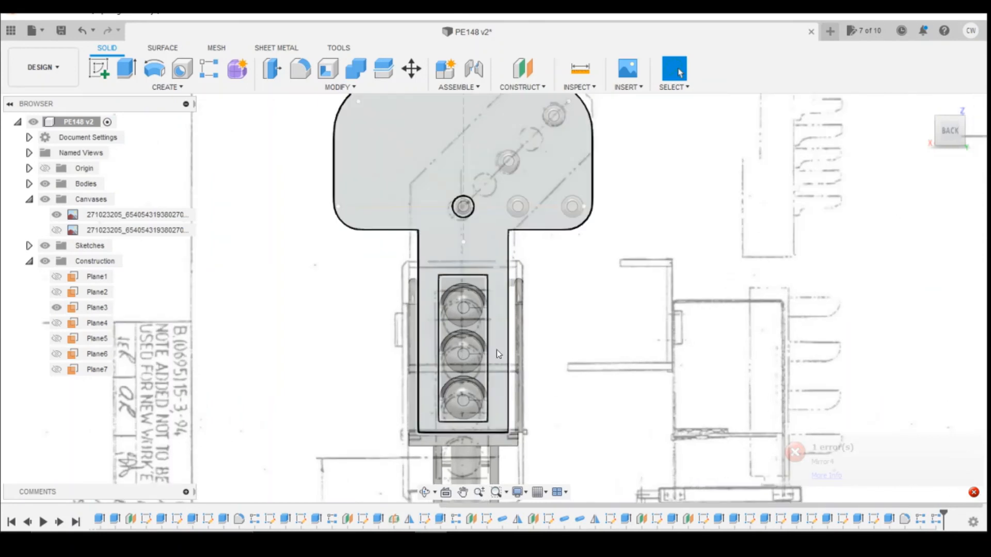
scroll(524, 353, "down", 2)
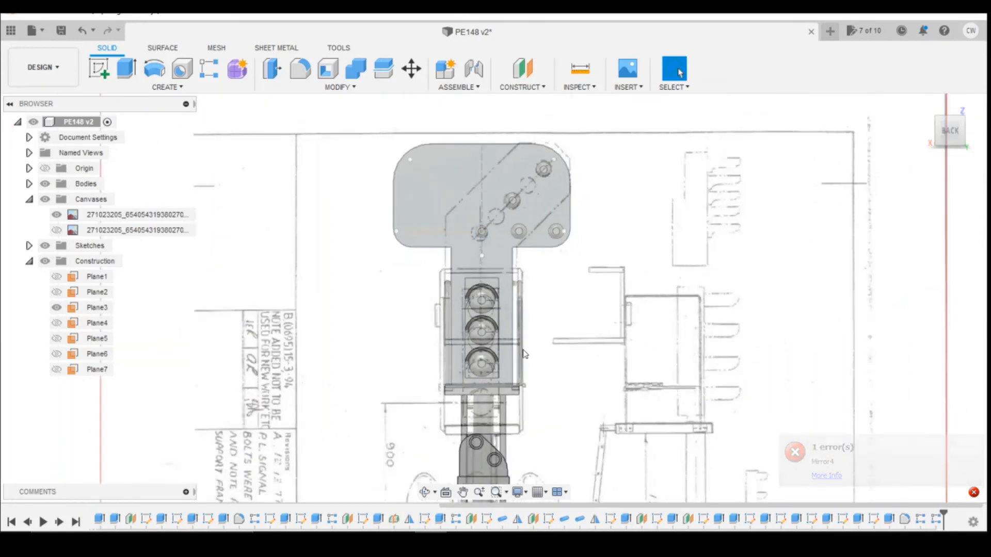
scroll(524, 354, "up", 2)
scroll(542, 398, "up", 2)
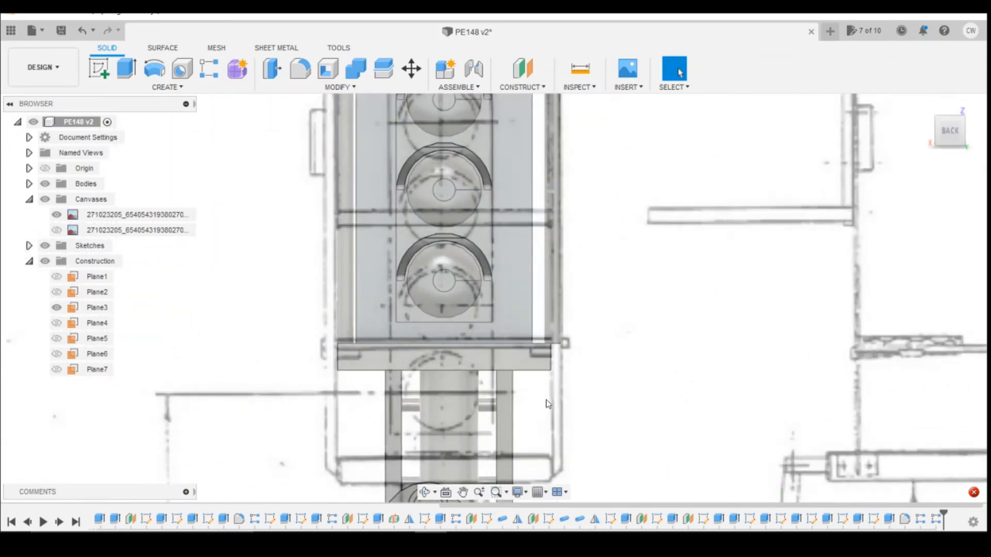
scroll(558, 381, "down", 1)
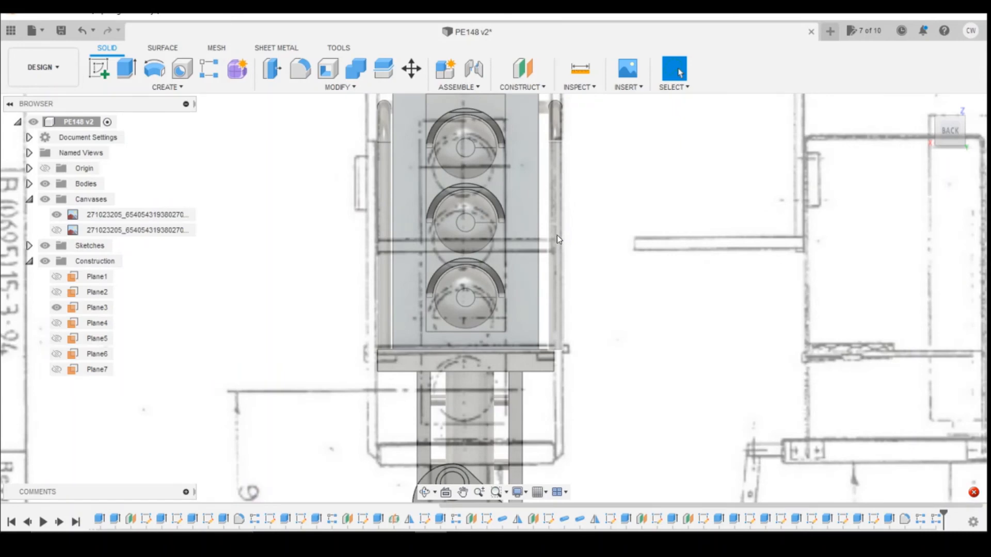
scroll(503, 243, "down", 2)
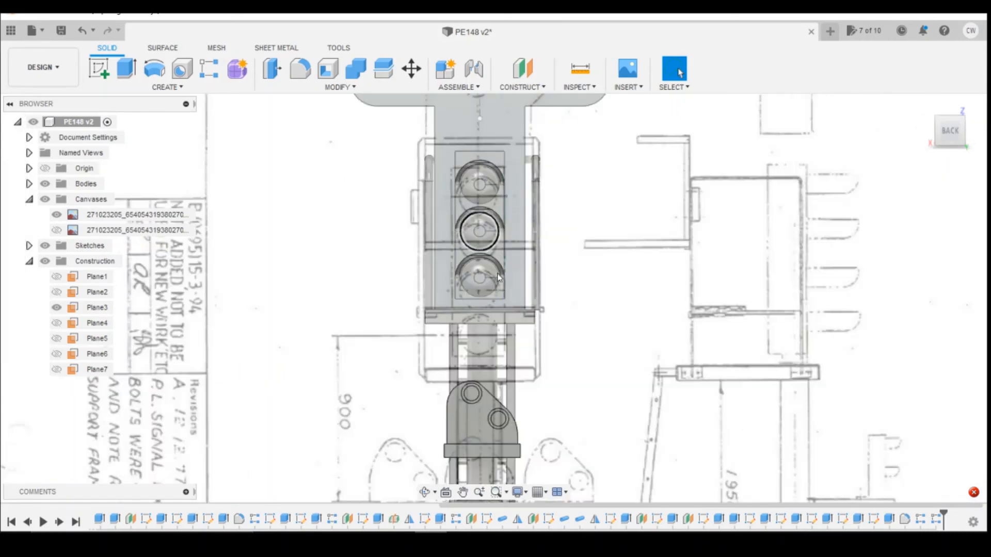
scroll(535, 272, "down", 2)
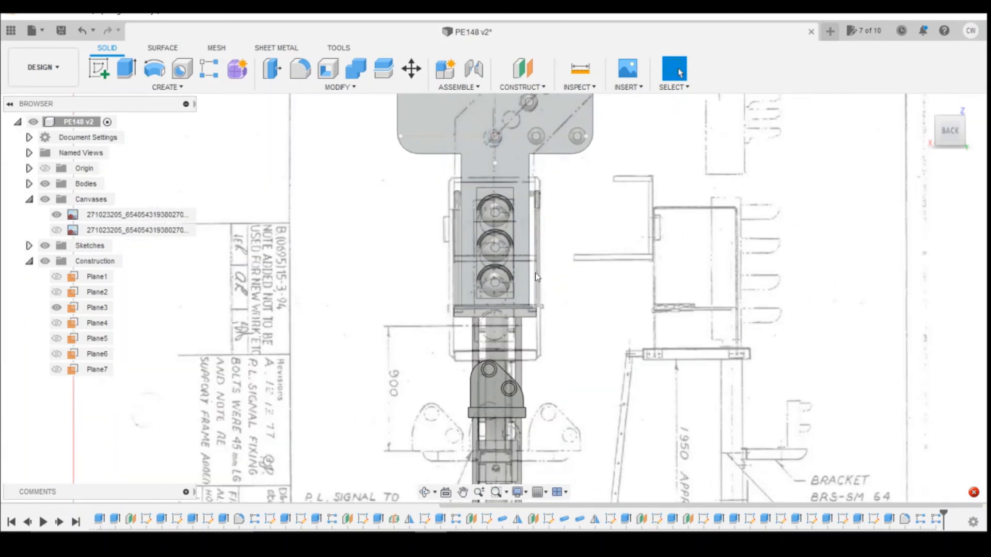
scroll(535, 273, "up", 3)
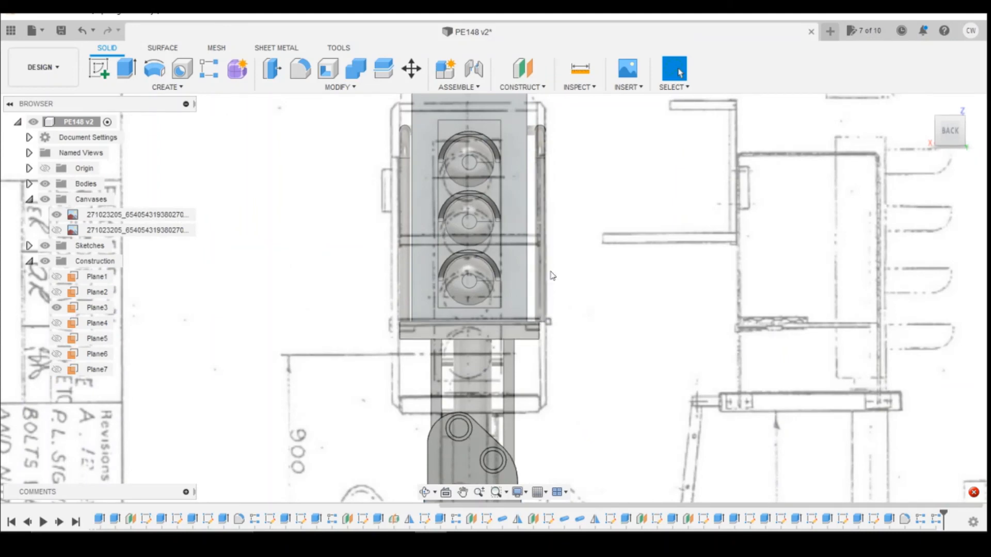
scroll(542, 282, "down", 1)
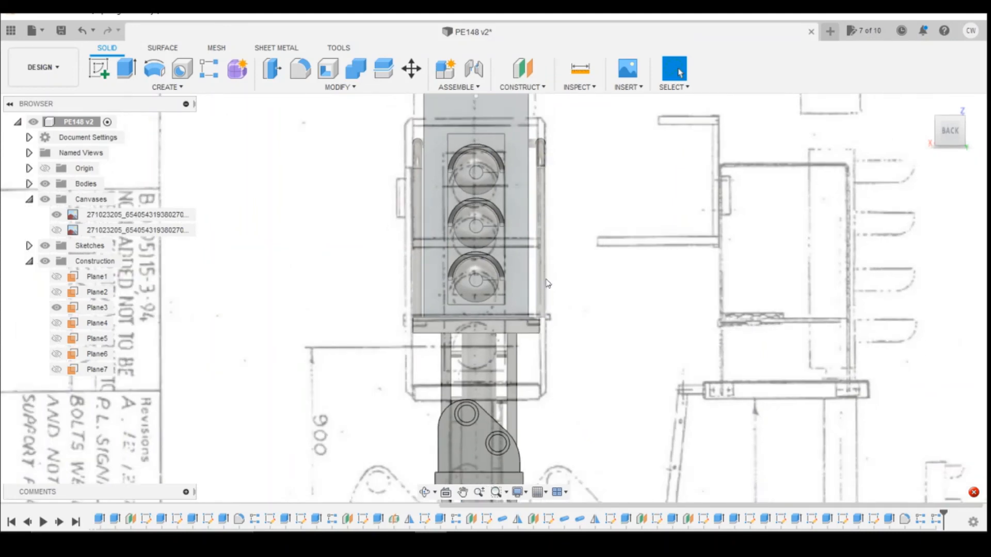
Inspect the side rail's face and the platform's front face, and compare their positions with the post.
left_click(546, 281)
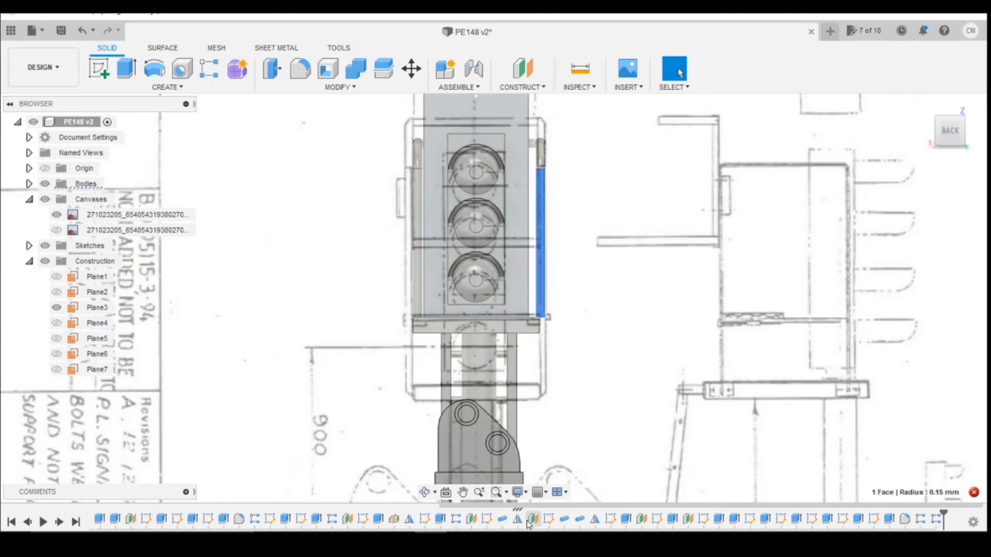
left_click(484, 330)
scroll(533, 361, "down", 6)
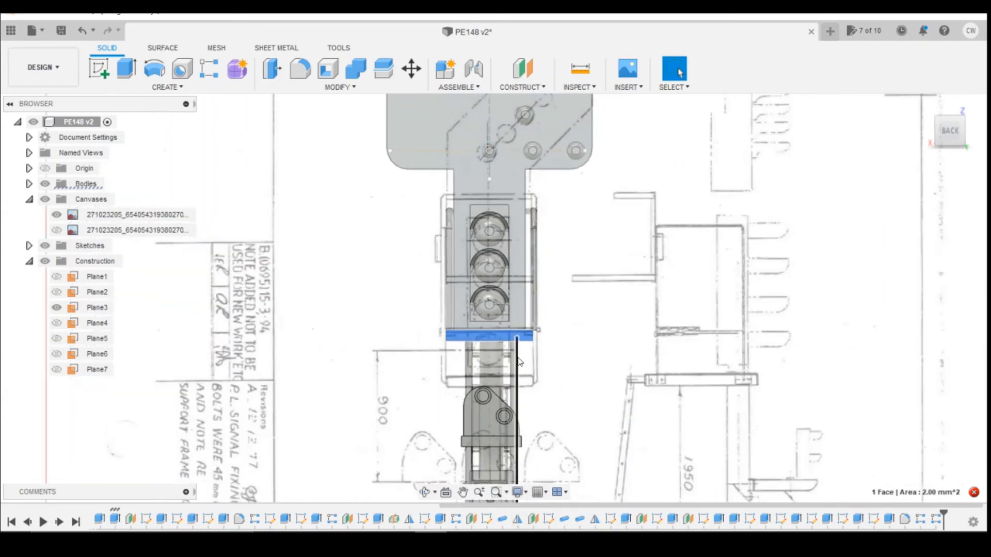
scroll(508, 391, "up", 5)
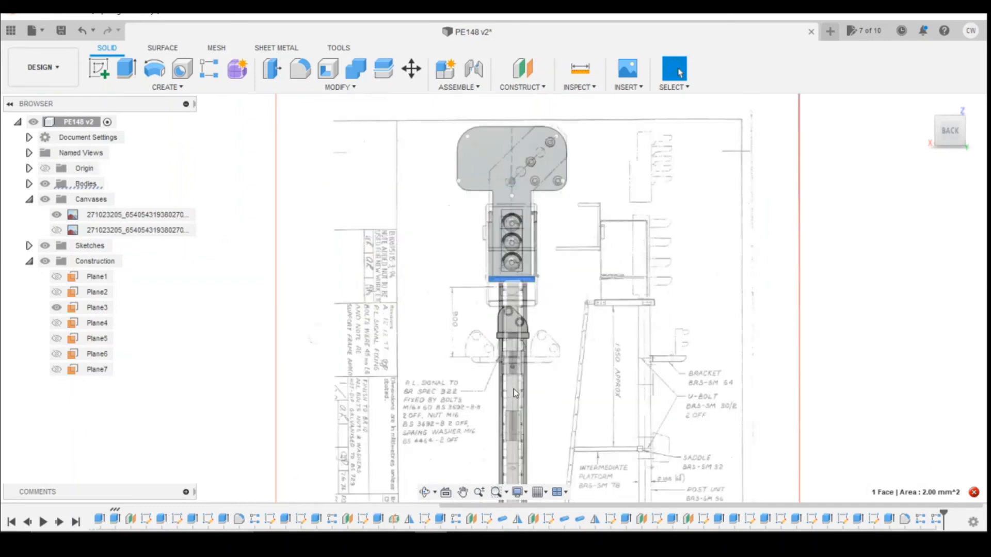
Find the sketch and extrusion in the design history that form the platform section beneath the signal head.
scroll(513, 391, "down", 3)
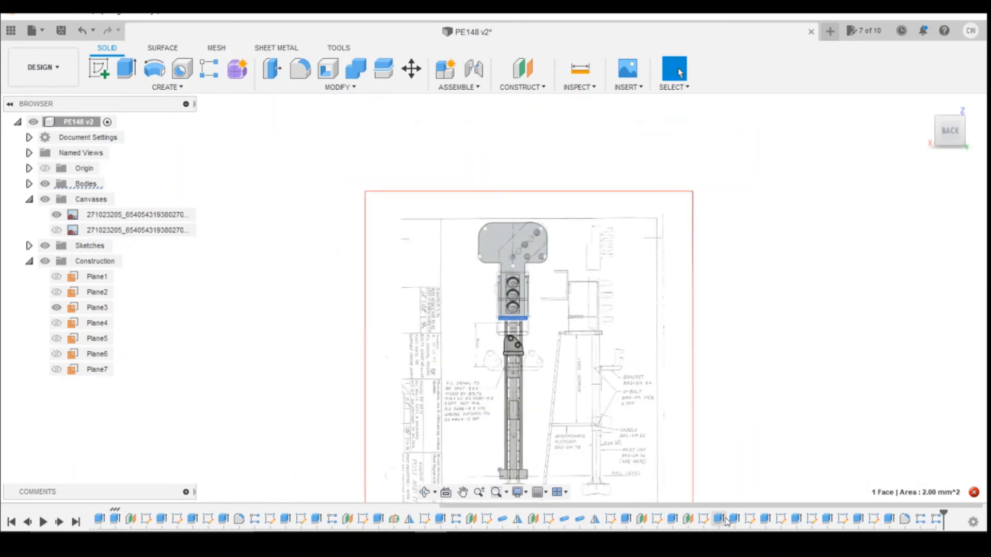
scroll(613, 527, "up", 3)
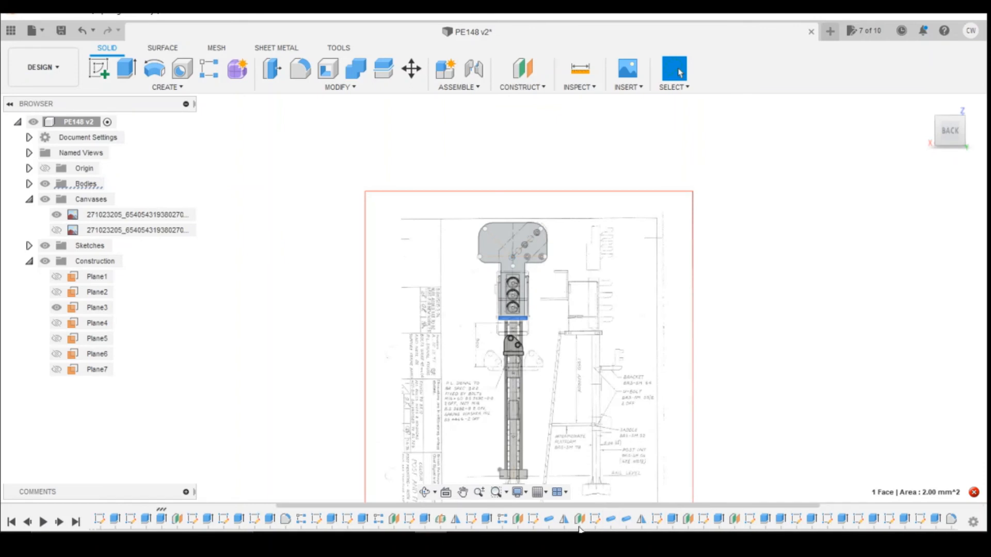
left_click(159, 522)
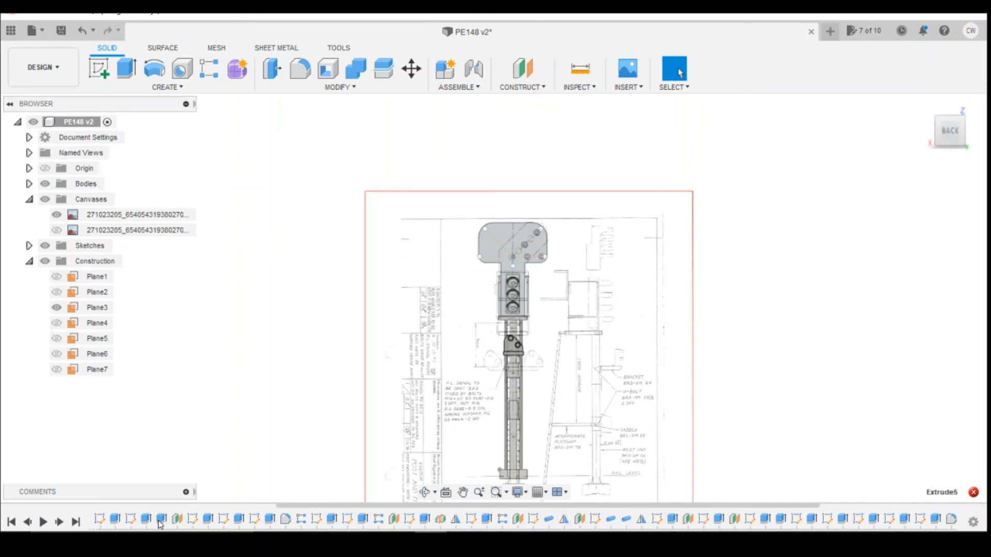
left_click(161, 521)
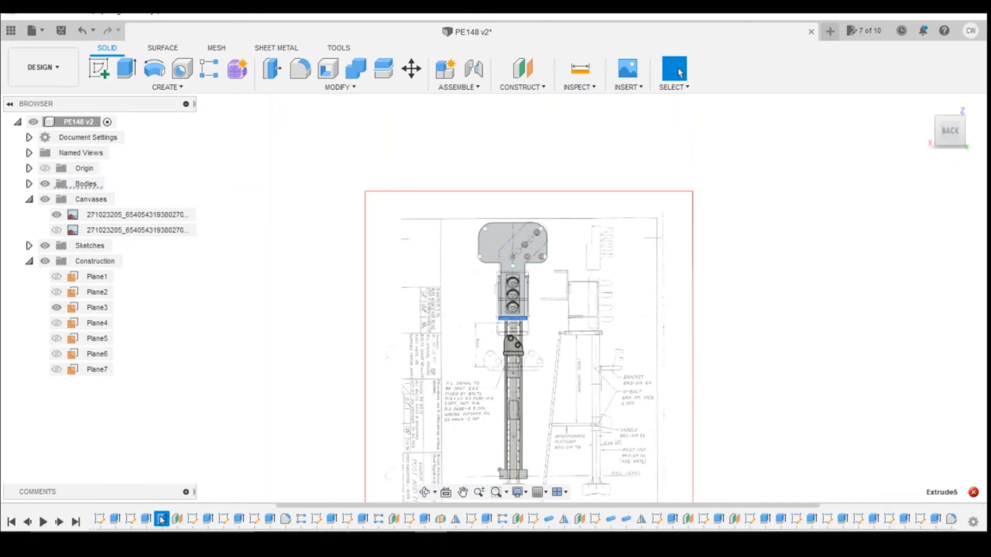
scroll(515, 327, "up", 3)
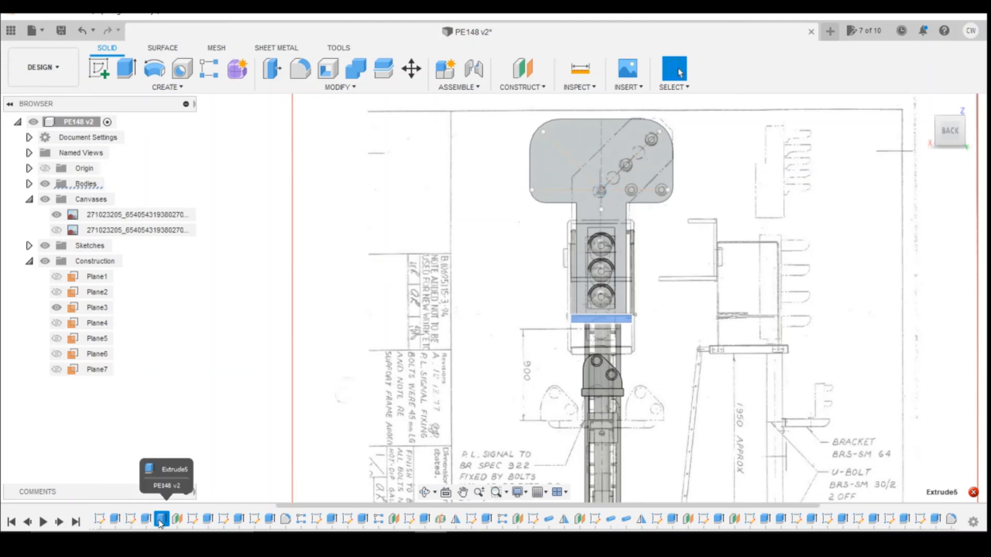
left_click(136, 522)
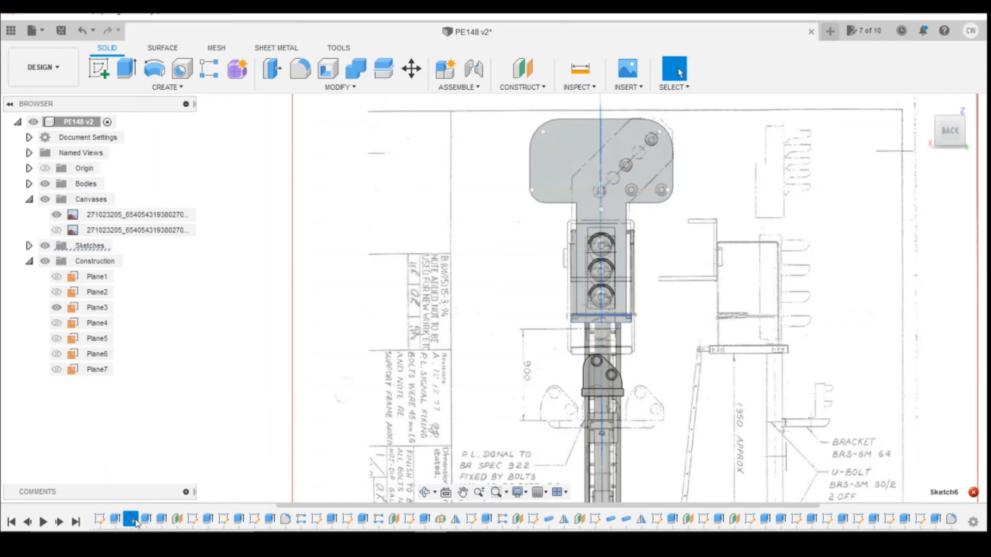
left_click(162, 521)
scroll(149, 521, "up", 3)
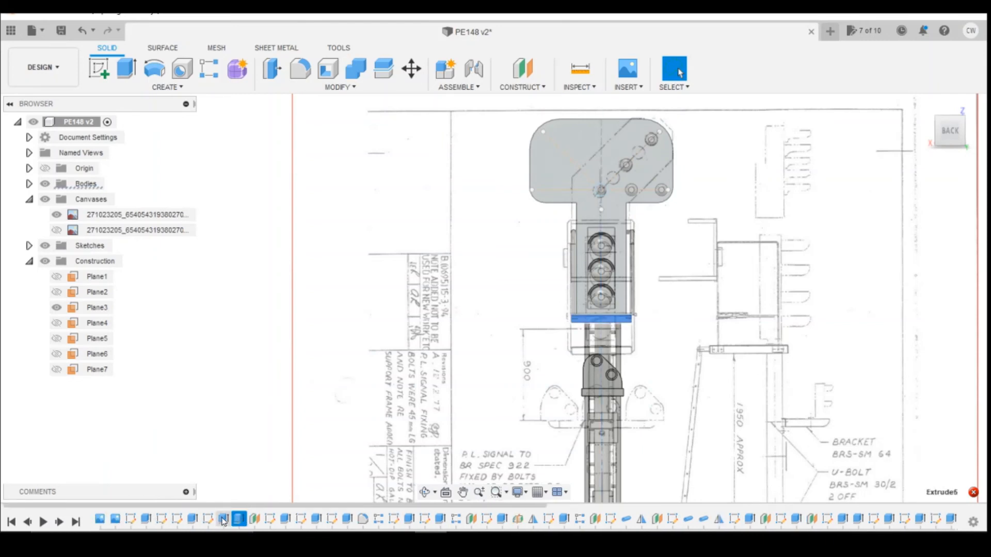
Check the side faces of both platform sections and open Sketch6, the profile of the section beneath the signal head, for editing.
left_click(961, 144)
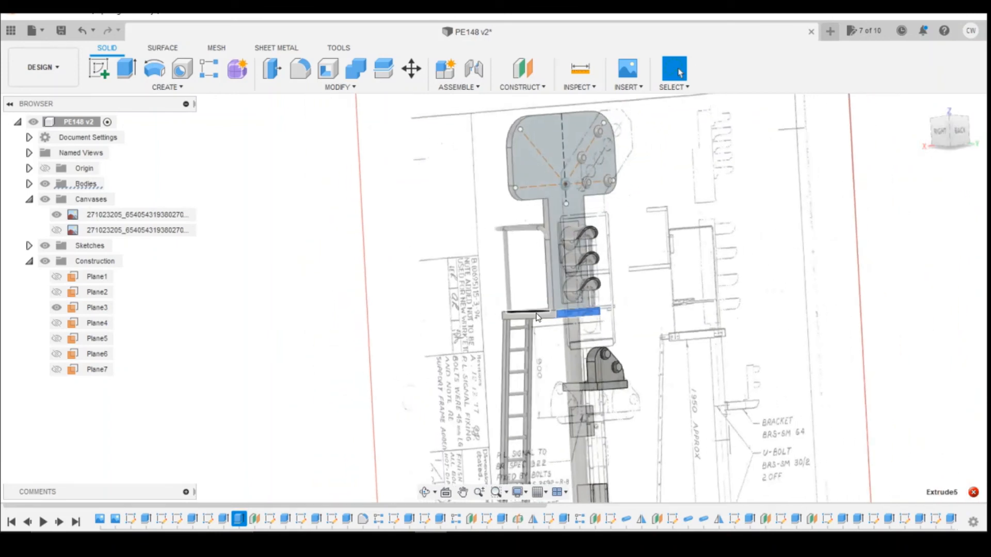
left_click(537, 316)
scroll(539, 315, "up", 3)
left_click(542, 316)
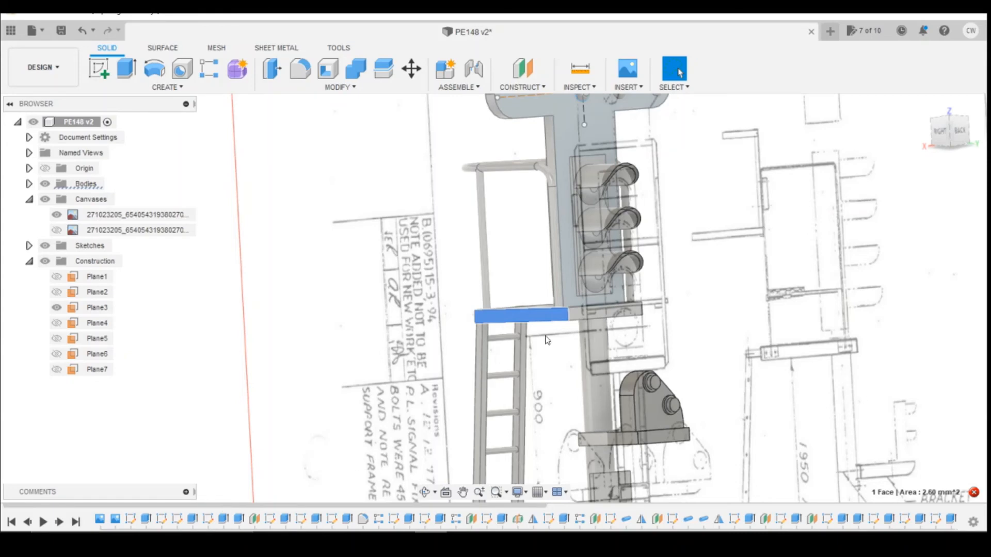
left_click(591, 314)
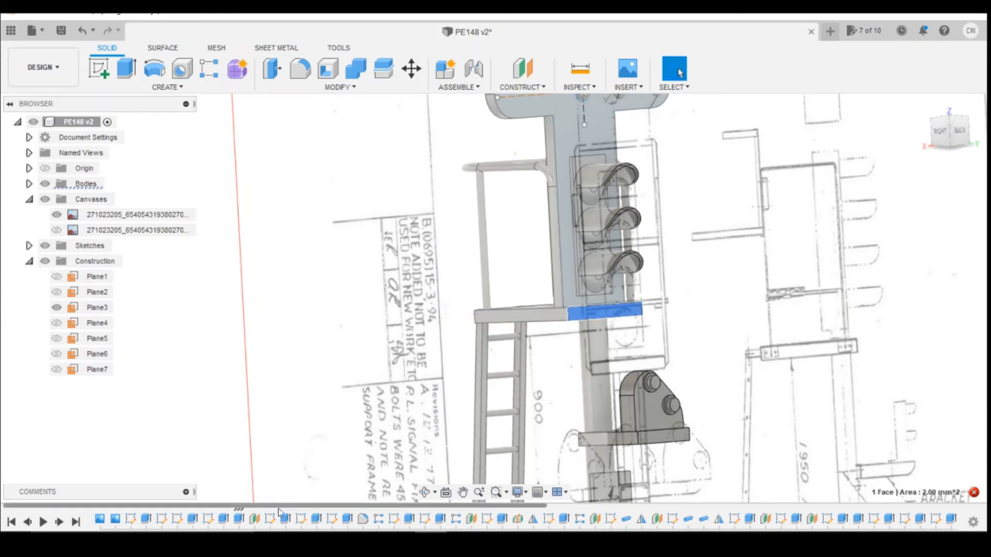
left_click(209, 520)
right_click(208, 520)
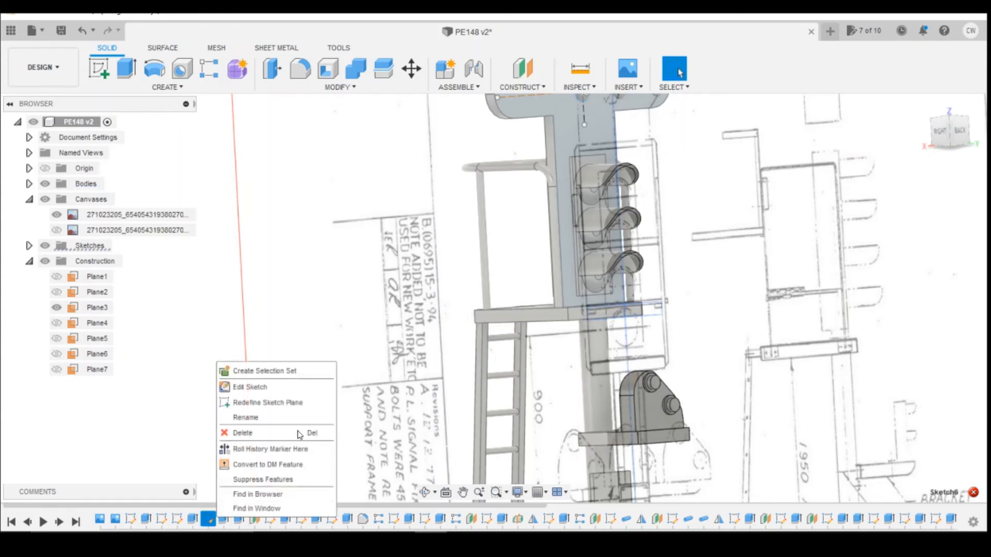
left_click(305, 390)
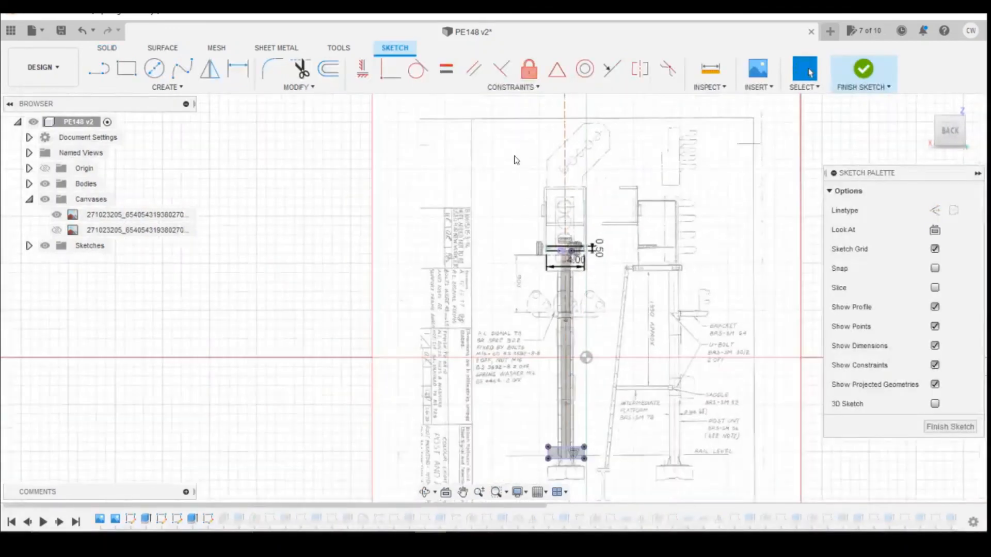
scroll(605, 315, "up", 2)
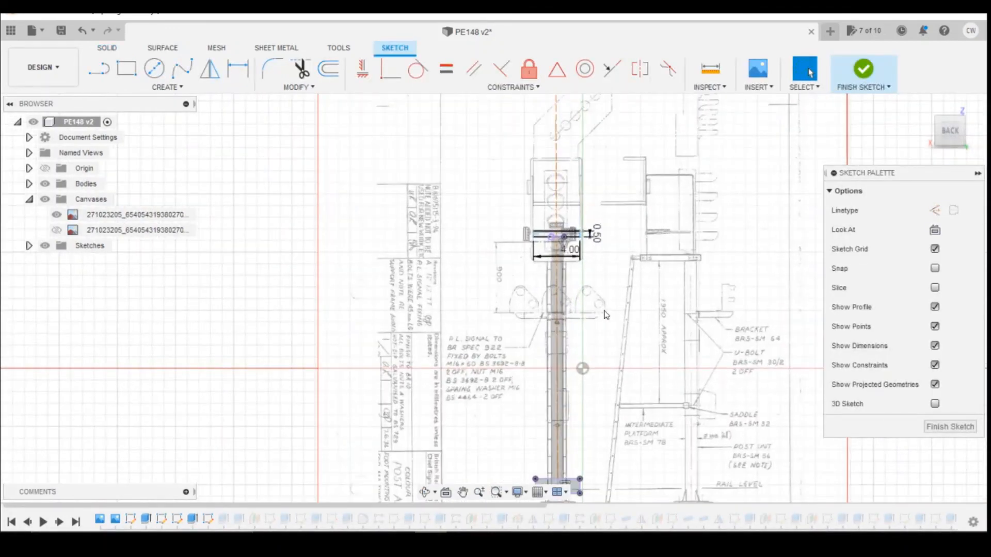
scroll(606, 315, "up", 4)
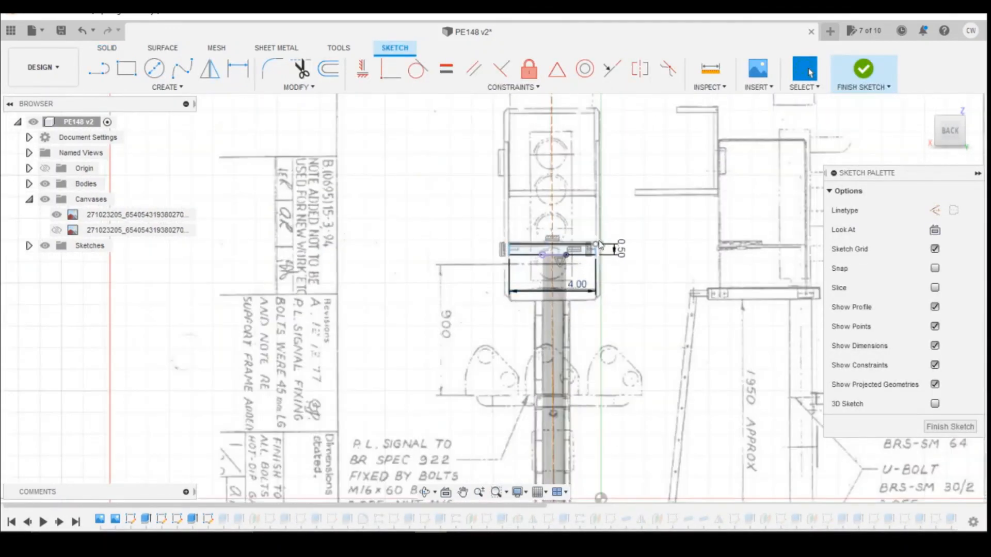
scroll(599, 244, "down", 2)
scroll(567, 326, "up", 2)
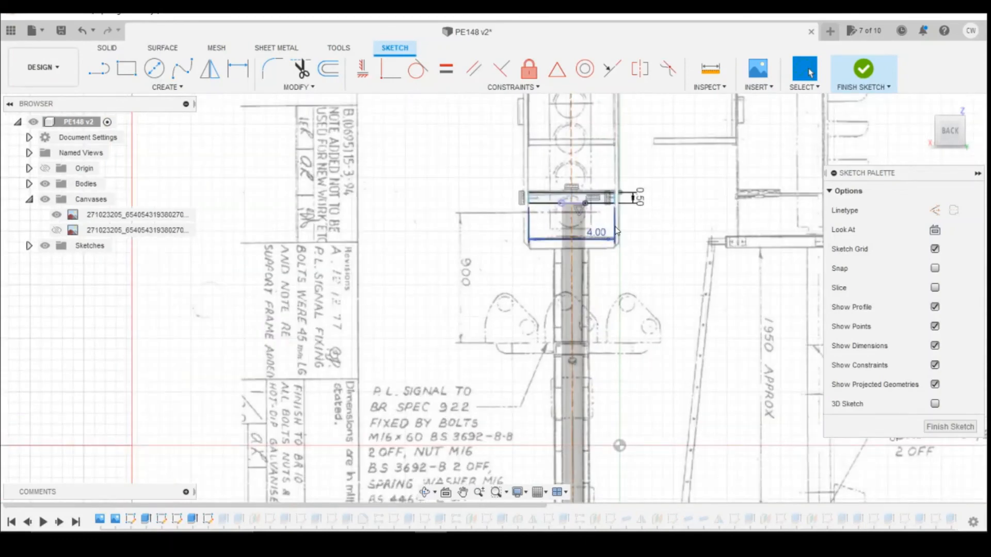
key("d")
scroll(617, 207, "down", 3)
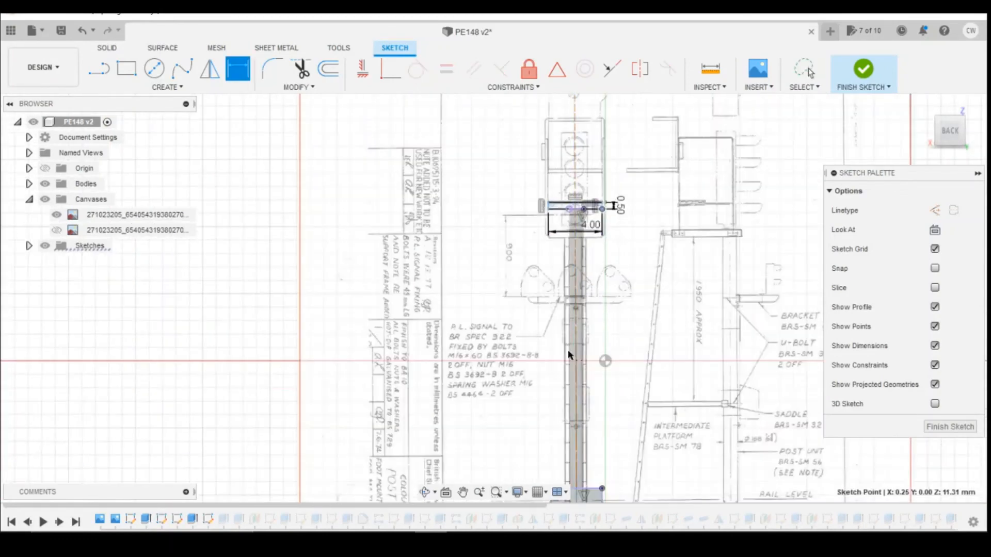
left_click(602, 489)
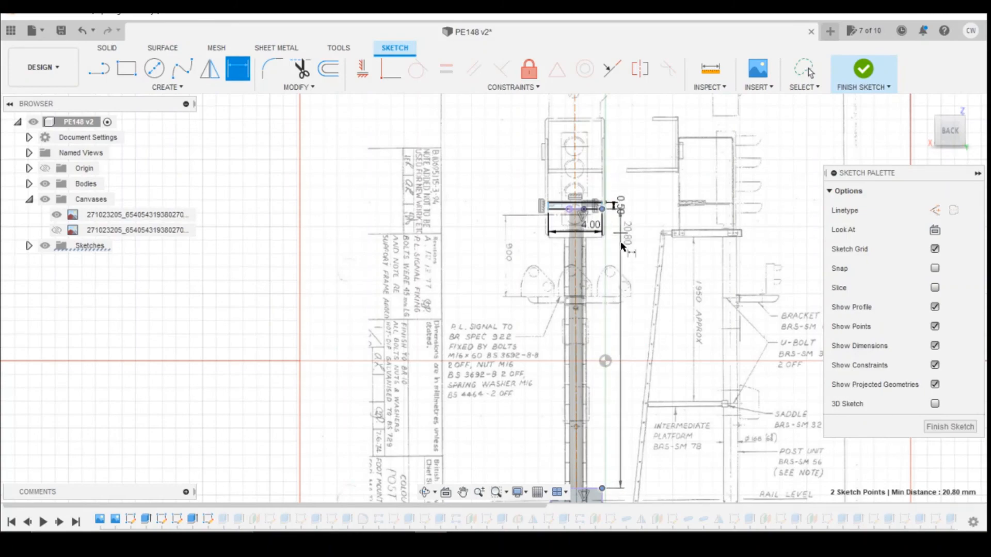
scroll(596, 280, "down", 3)
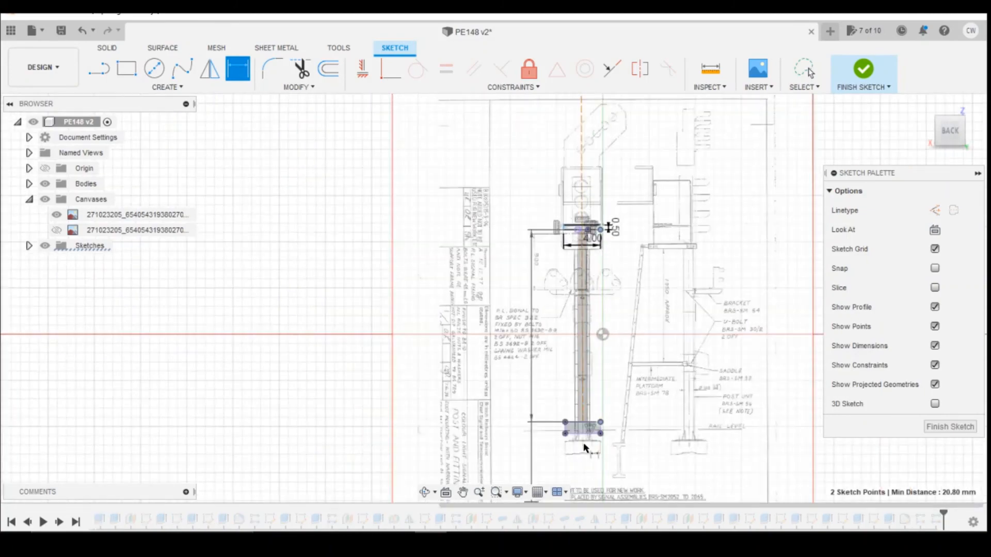
scroll(586, 443, "up", 3)
scroll(598, 441, "up", 5)
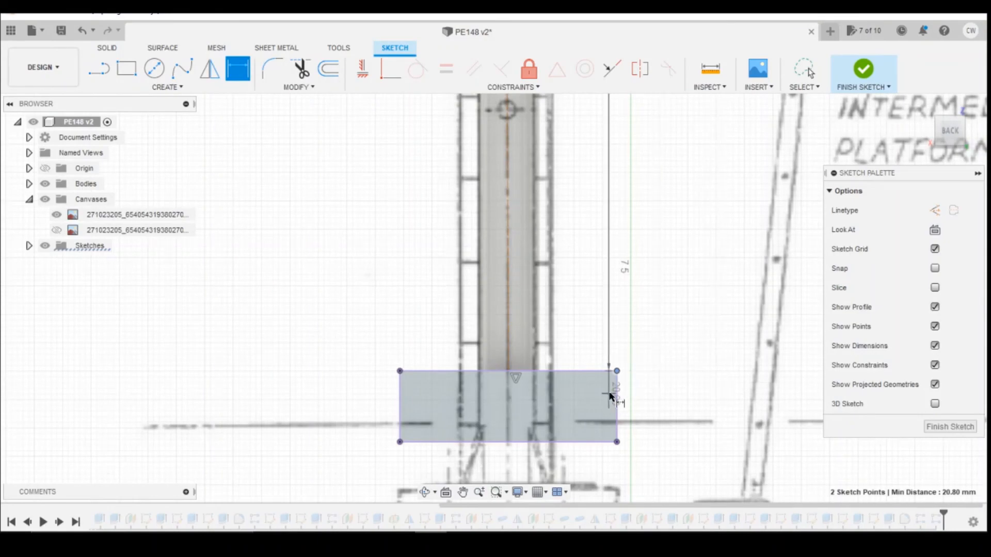
key("Escape")
scroll(647, 393, "down", 1)
scroll(648, 460, "down", 6)
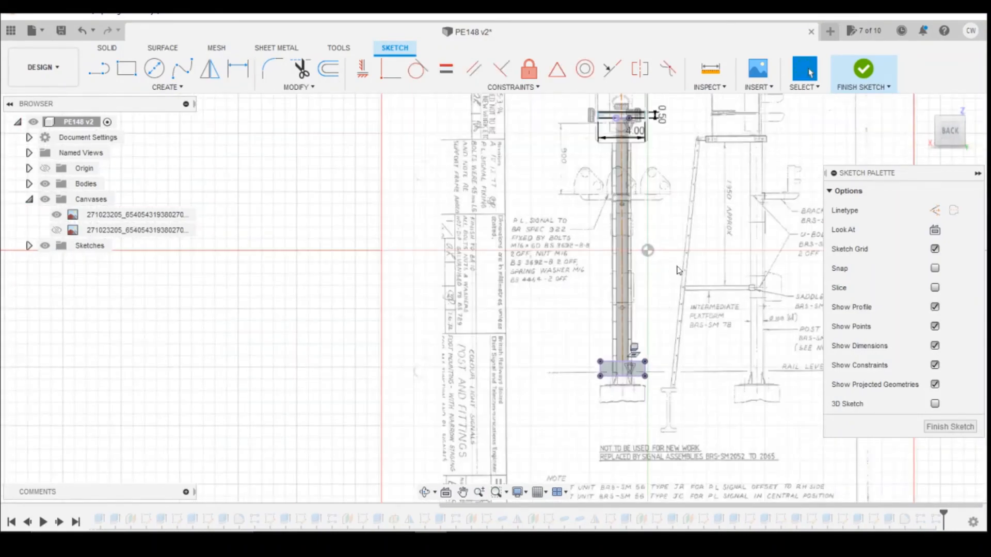
Constrain the platform rectangle's lower corner to line up vertically with the base block's upper corner, and finish the sketch.
scroll(668, 127, "up", 5)
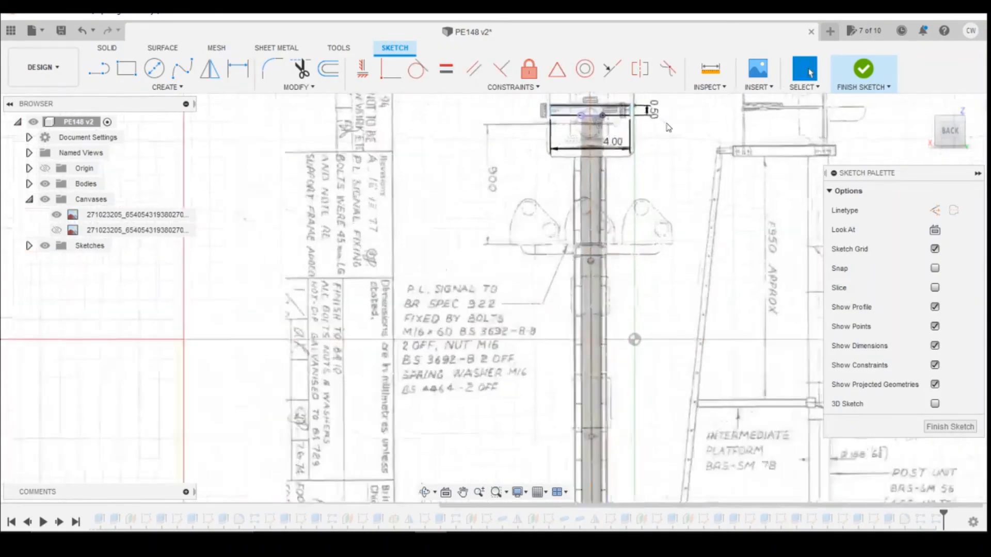
left_click(362, 69)
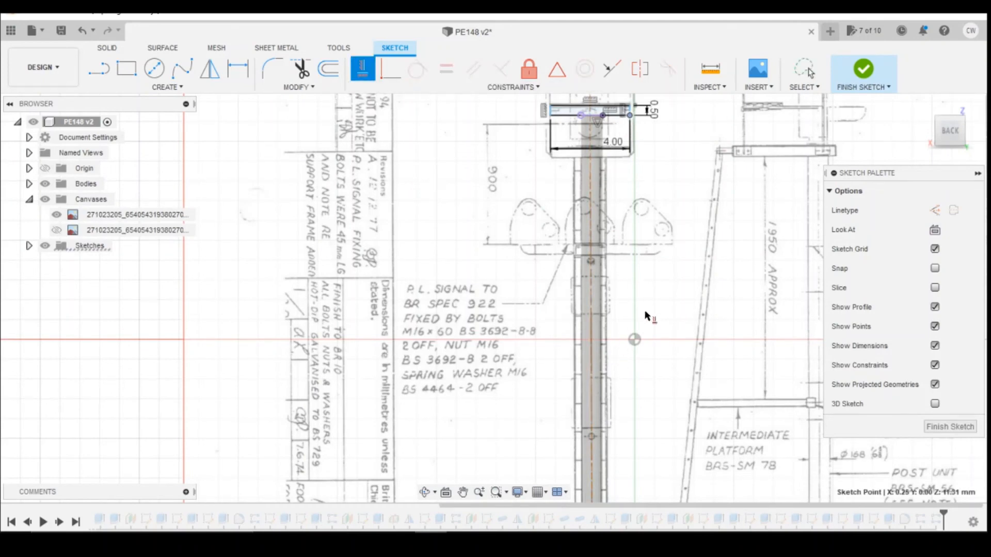
scroll(647, 315, "down", 2)
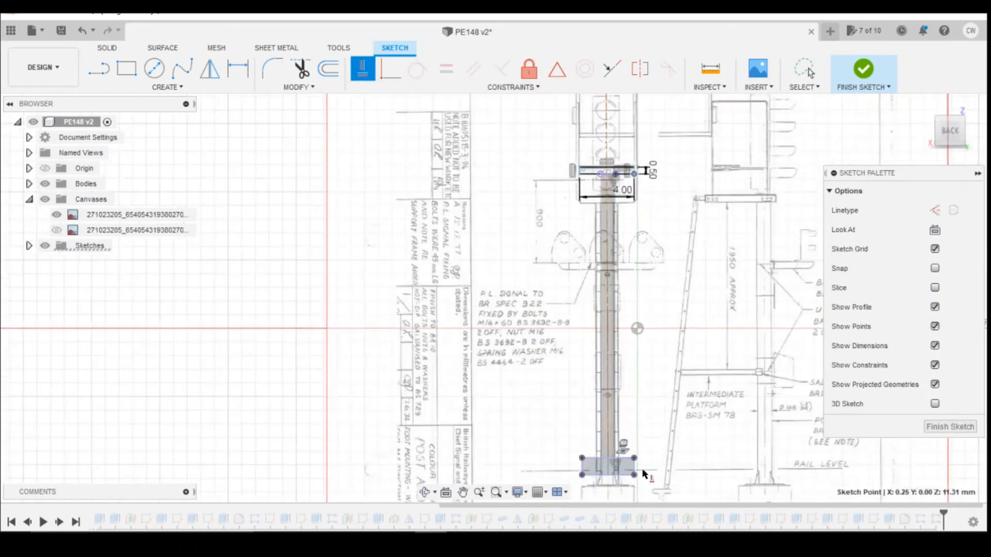
left_click(579, 173)
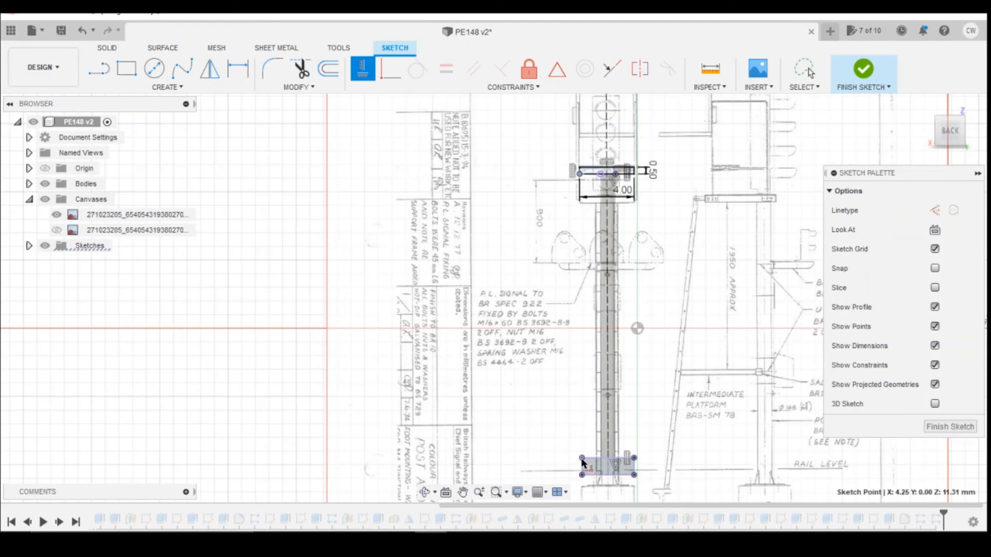
left_click(582, 458)
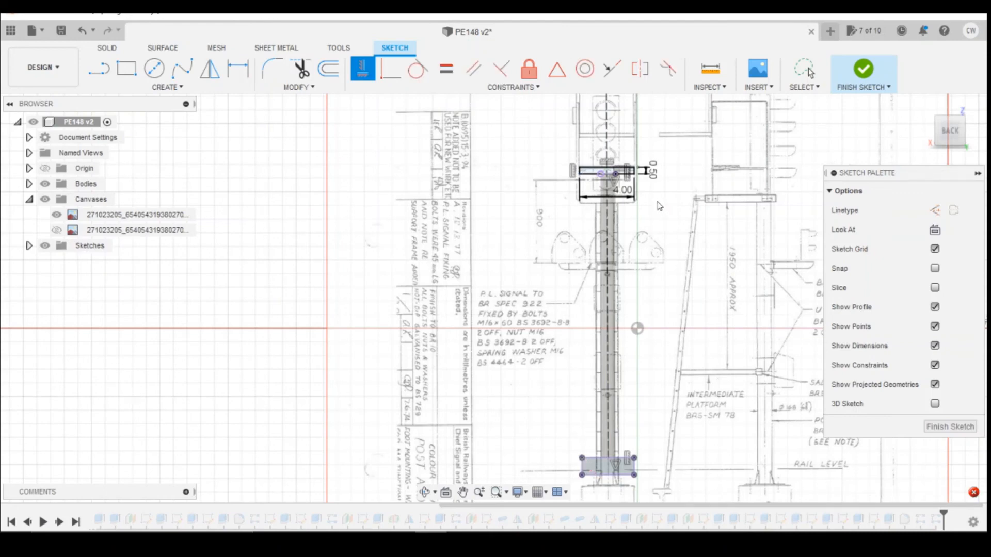
key("Escape")
scroll(649, 206, "up", 3)
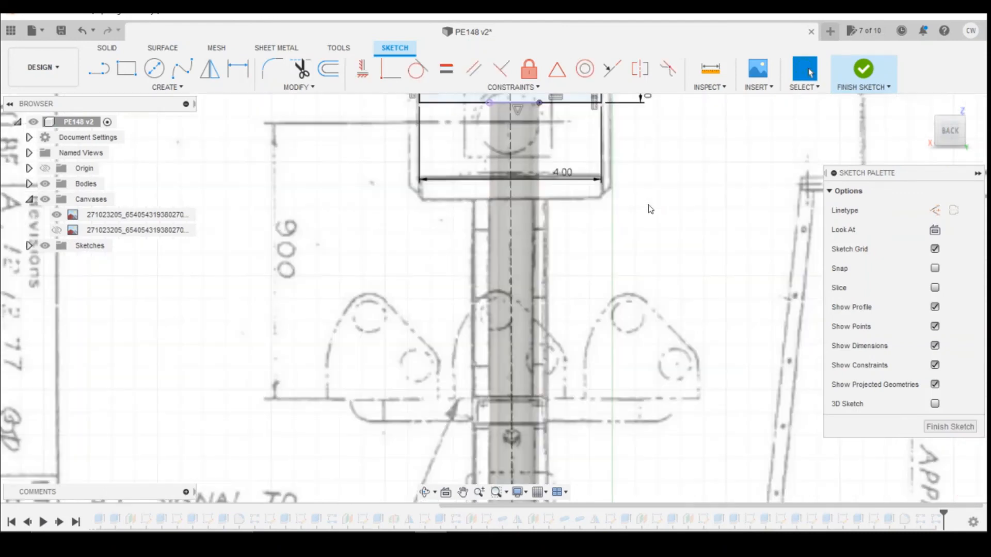
scroll(689, 296, "down", 3)
scroll(676, 219, "up", 2)
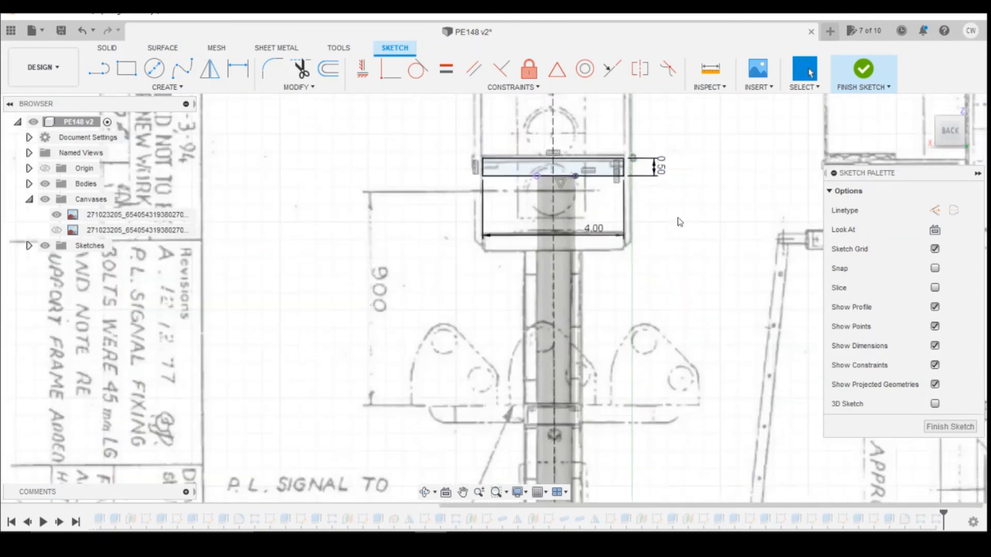
scroll(676, 219, "down", 2)
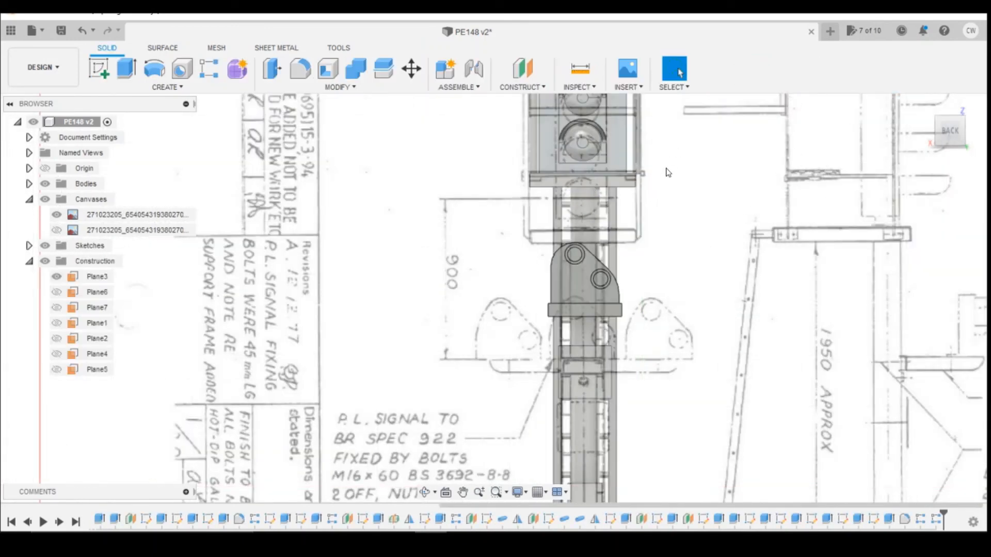
scroll(636, 275, "down", 5)
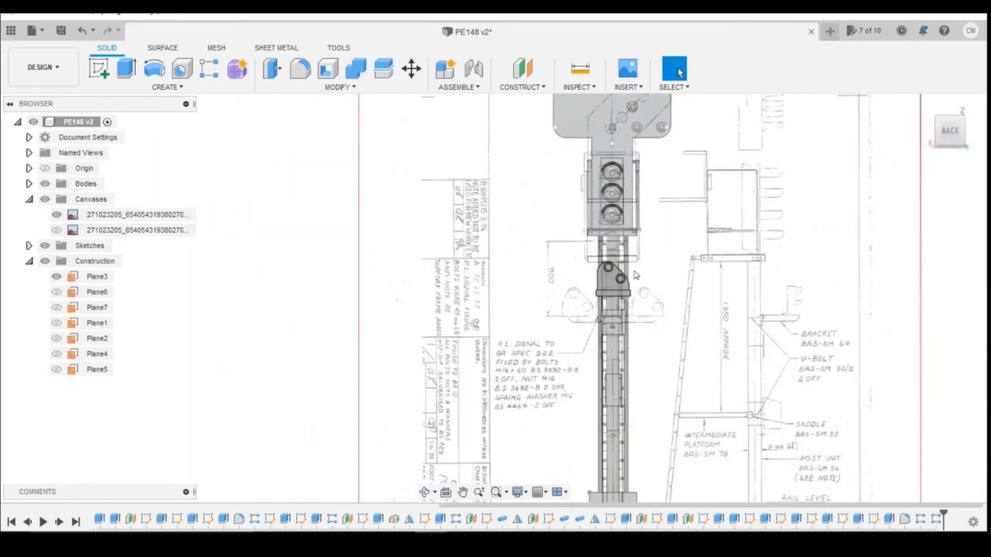
Inspect the signal head's front face and find the sketches and extrusion that form its lamp panel in the design history.
scroll(636, 278, "down", 2)
scroll(630, 274, "up", 8)
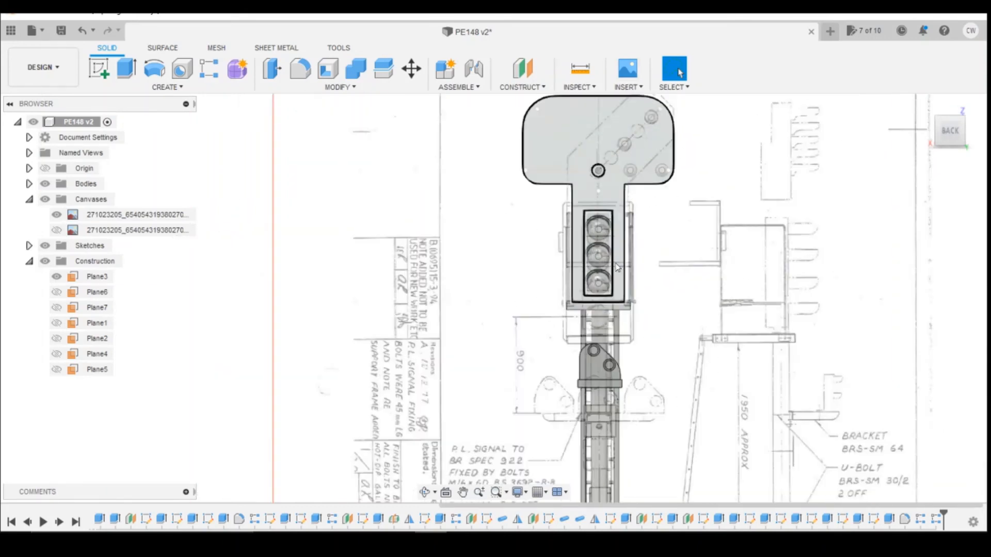
left_click(624, 250)
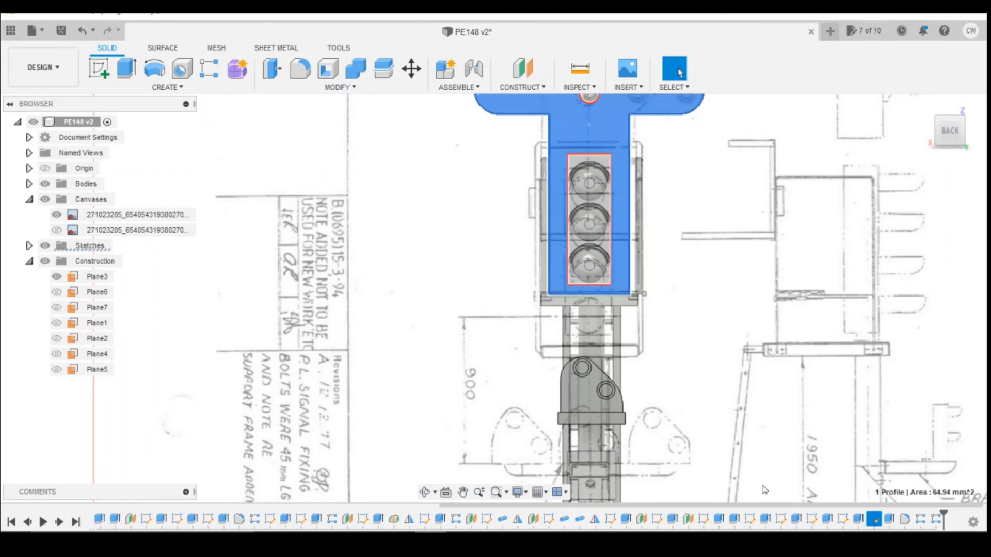
left_click_drag(863, 507, 425, 507)
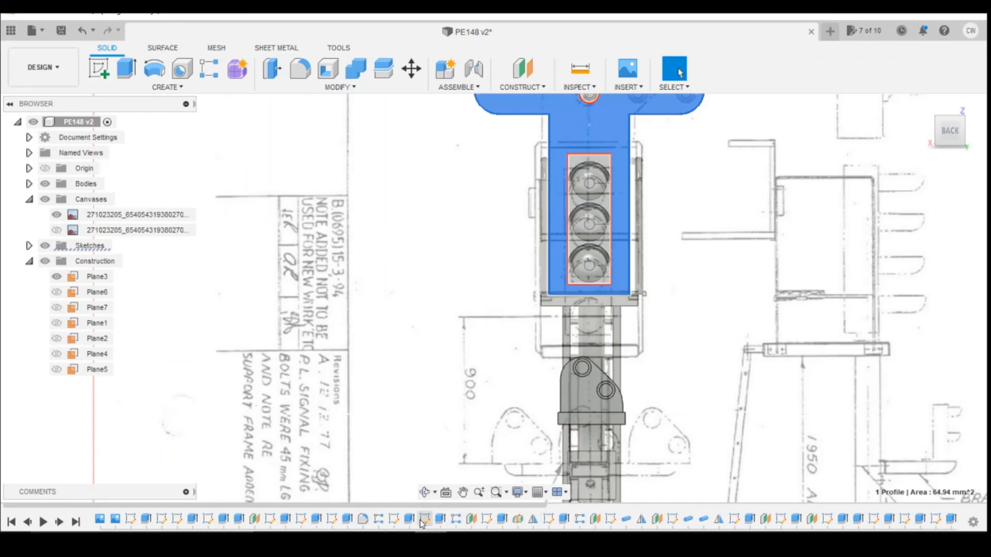
left_click(345, 519)
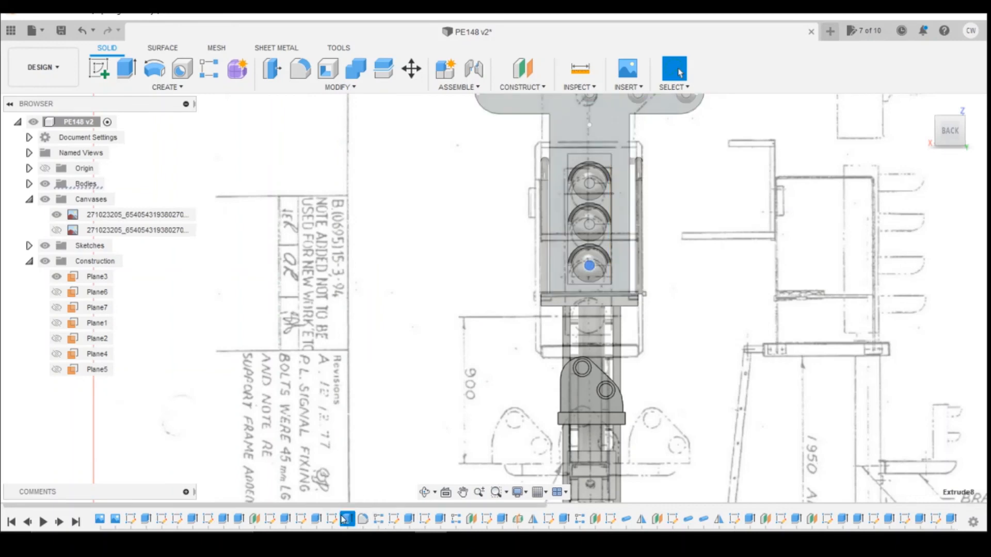
left_click(332, 519)
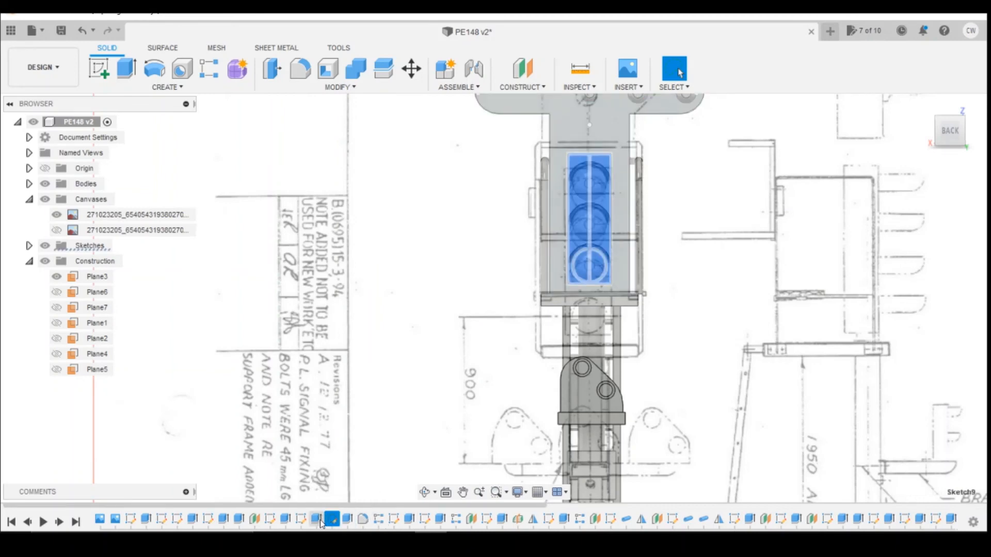
left_click(301, 520)
Open Sketch8, the lamp panel profile on the signal head, check its side offsets, and finish the sketch.
right_click(302, 521)
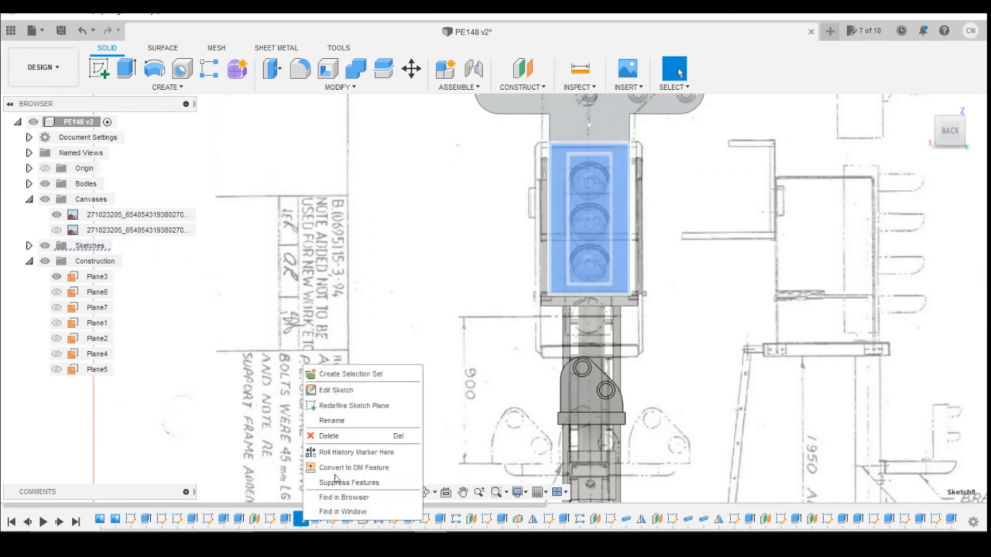
left_click(338, 390)
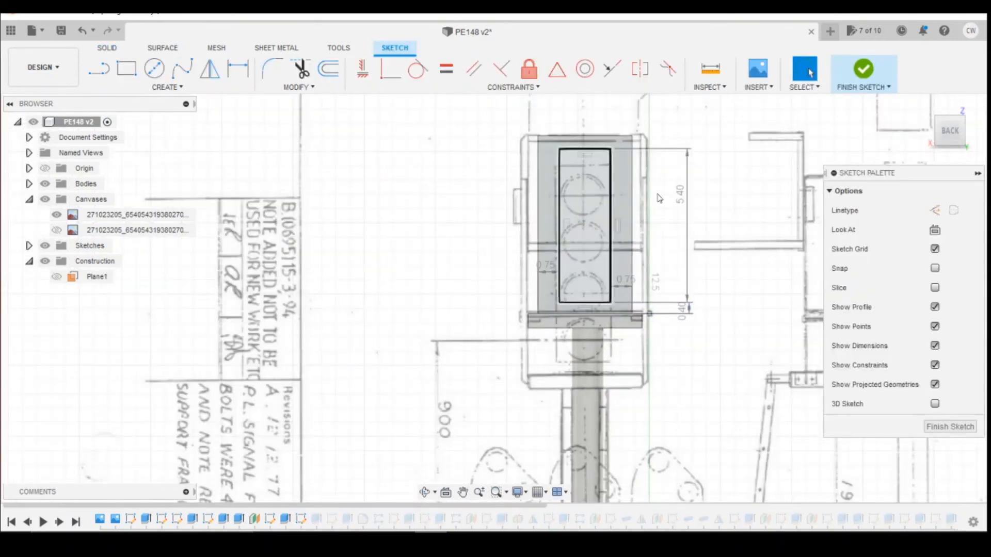
right_click(272, 521)
left_click(848, 76)
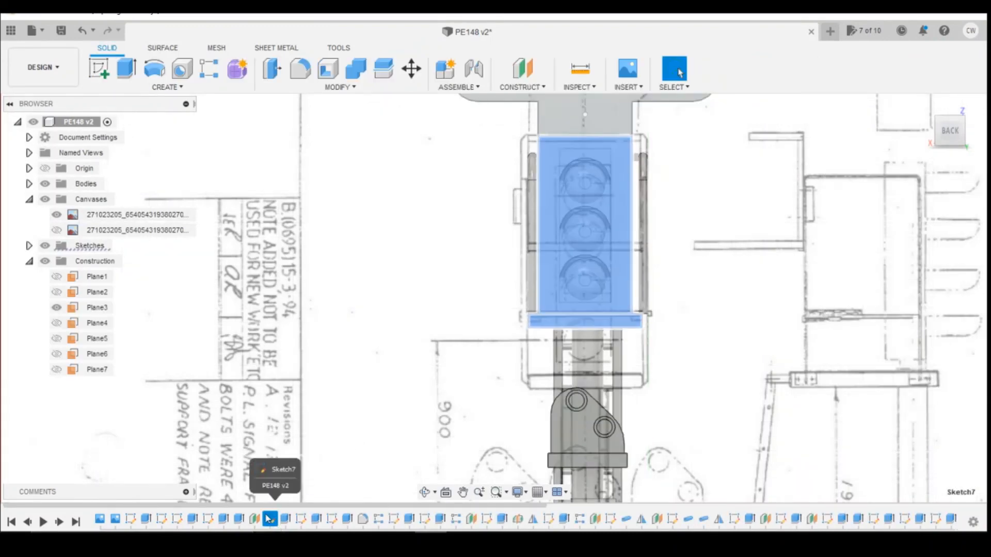
Open Sketch7, the signal head's outer profile, check its dimensions against the platform, and finish the sketch.
right_click(271, 519)
left_click(296, 381)
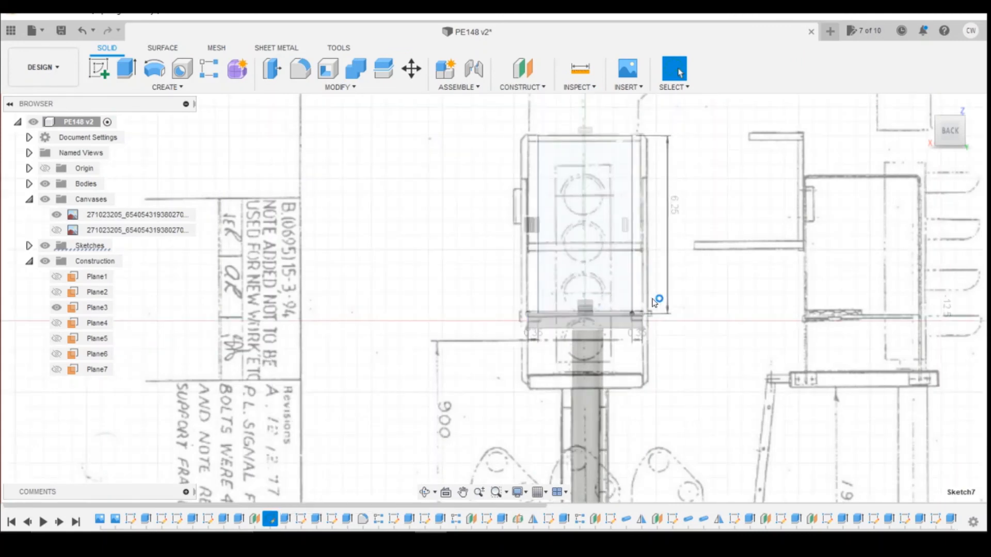
scroll(627, 374, "down", 2)
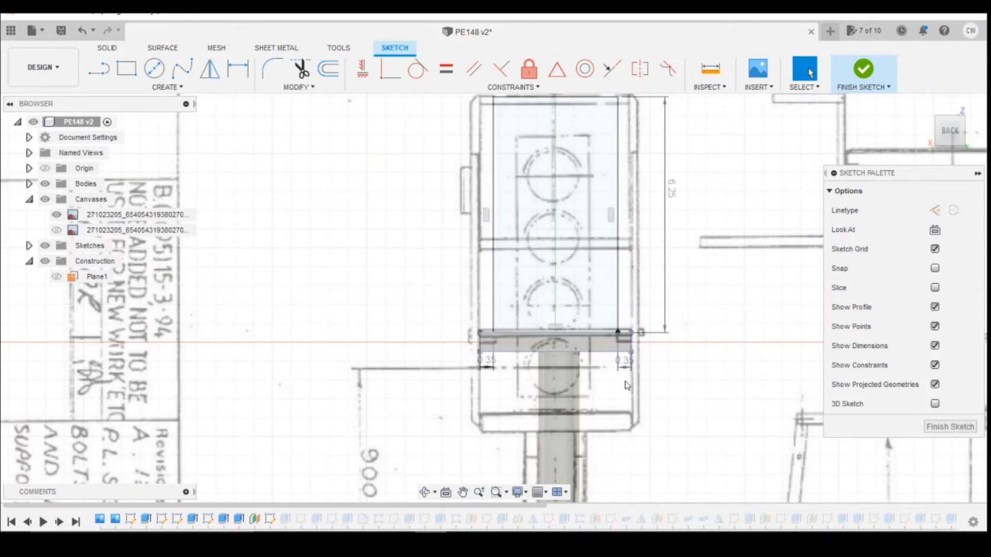
scroll(552, 295, "down", 3)
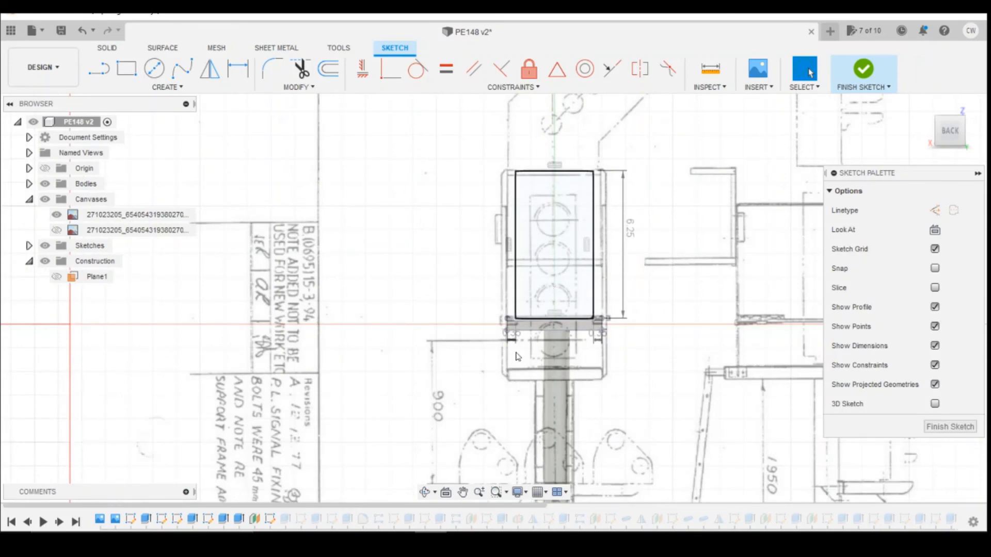
left_click(878, 75)
In Sketch6, measure from the platform rectangle's lower corner to the post's centreline and between its two lower corners.
left_click(208, 520)
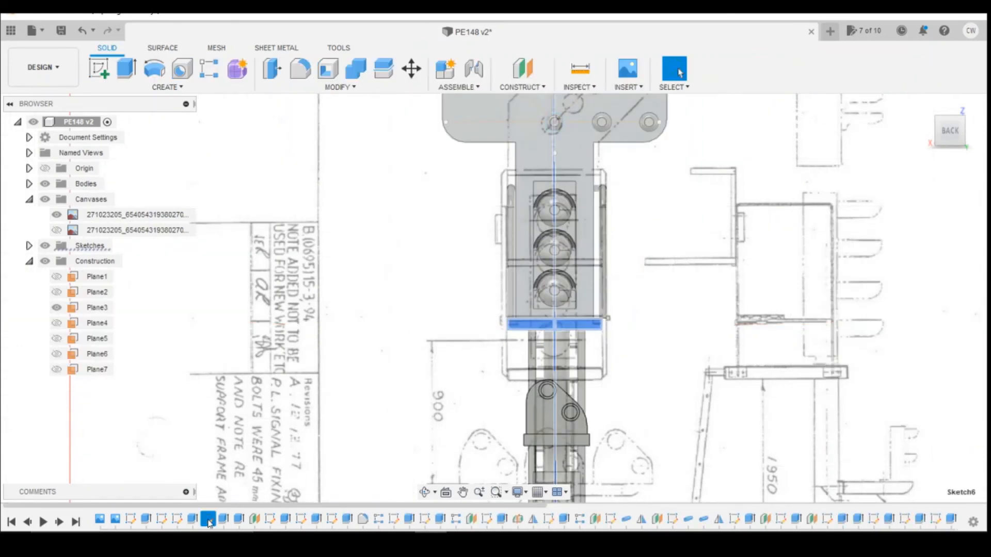
right_click(209, 521)
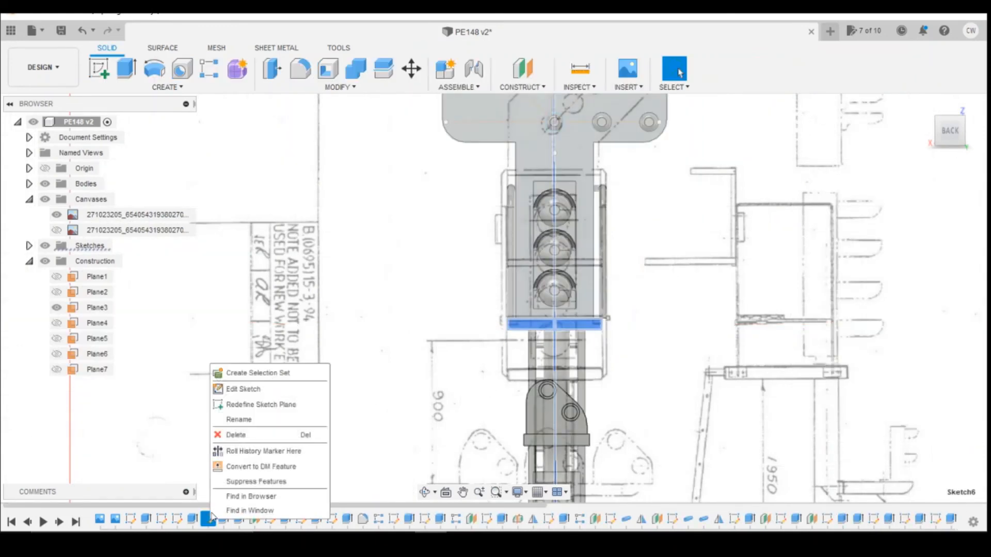
left_click(243, 389)
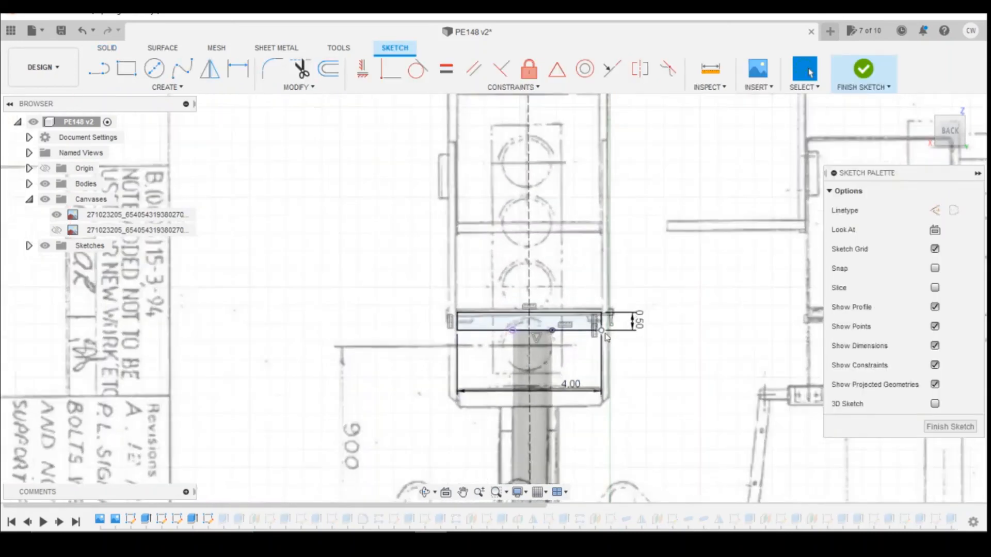
left_click(710, 86)
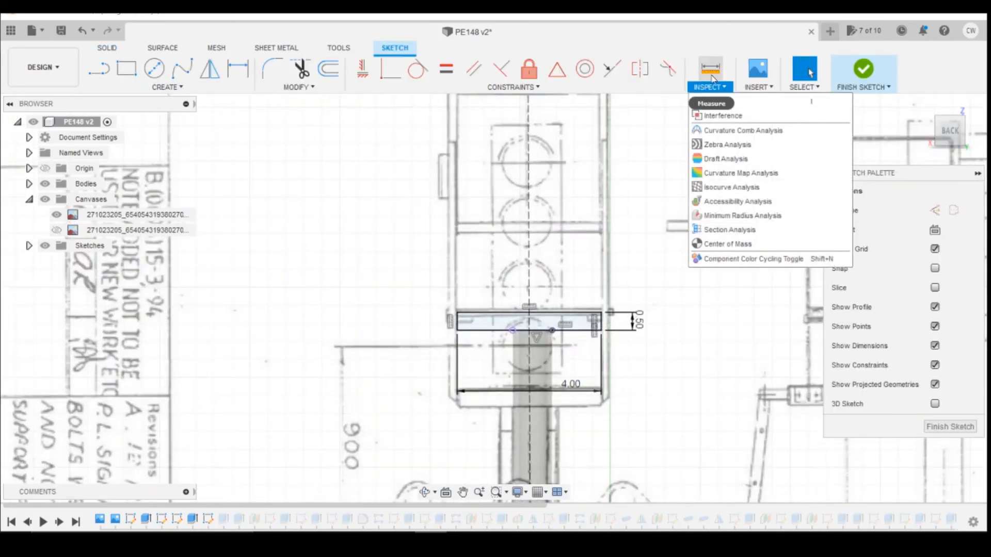
left_click(715, 102)
left_click(602, 330)
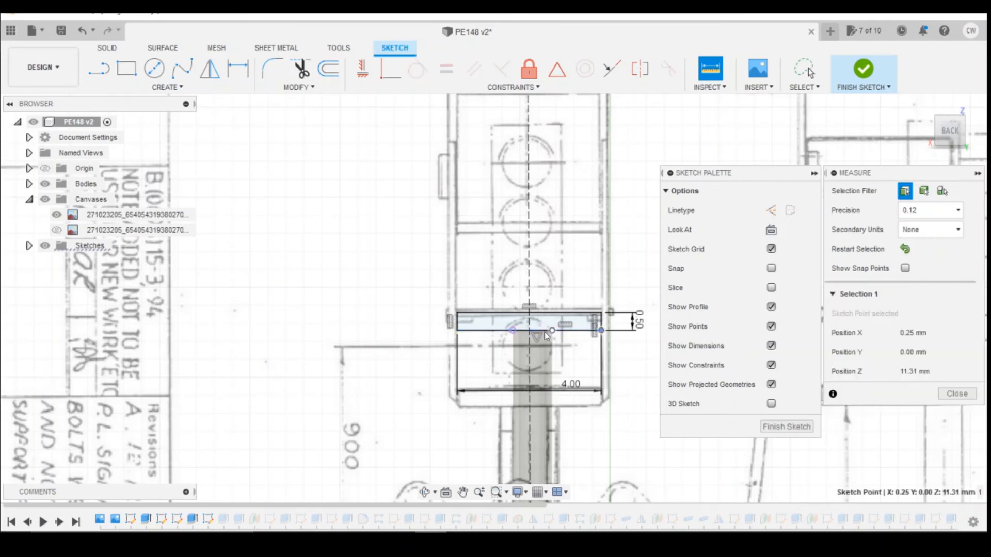
left_click(529, 343)
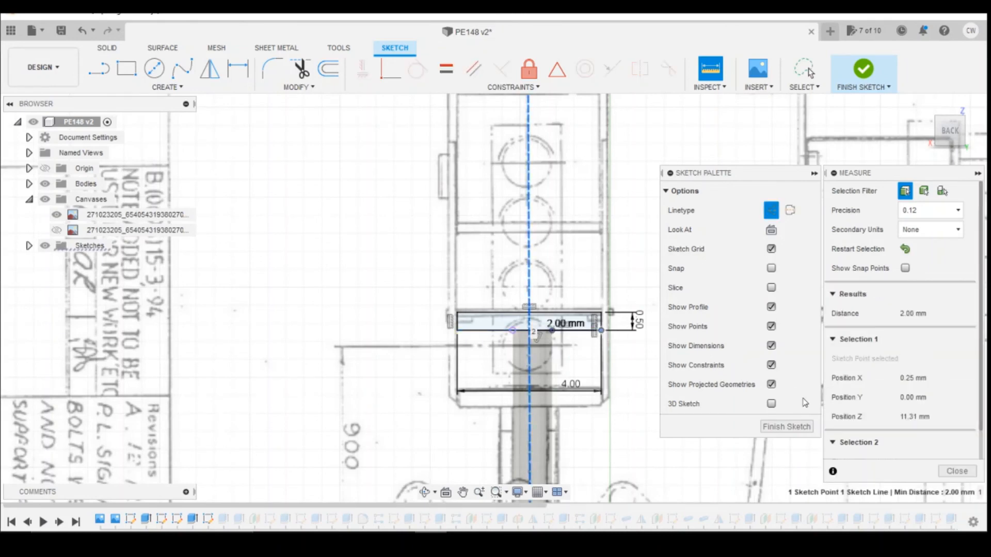
left_click(458, 331)
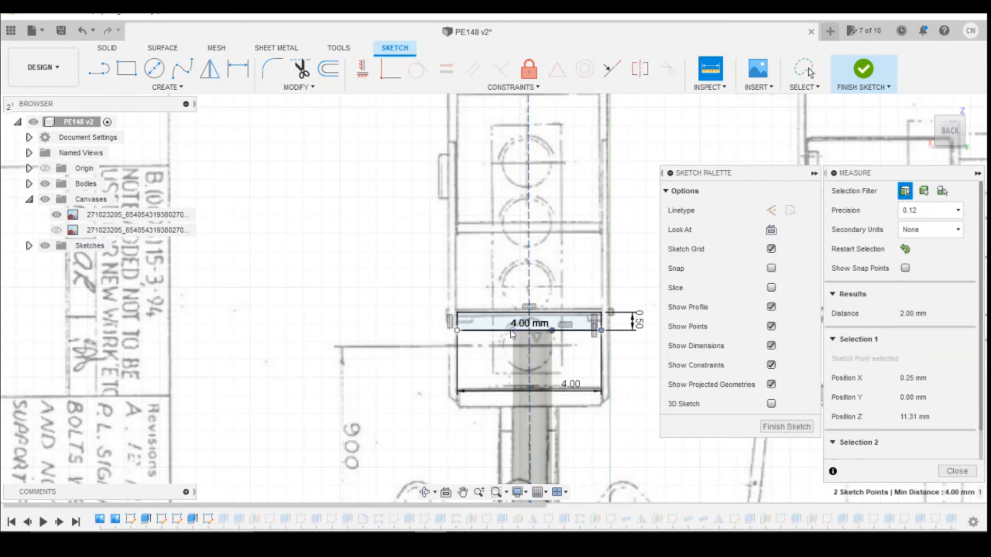
scroll(531, 279, "down", 10)
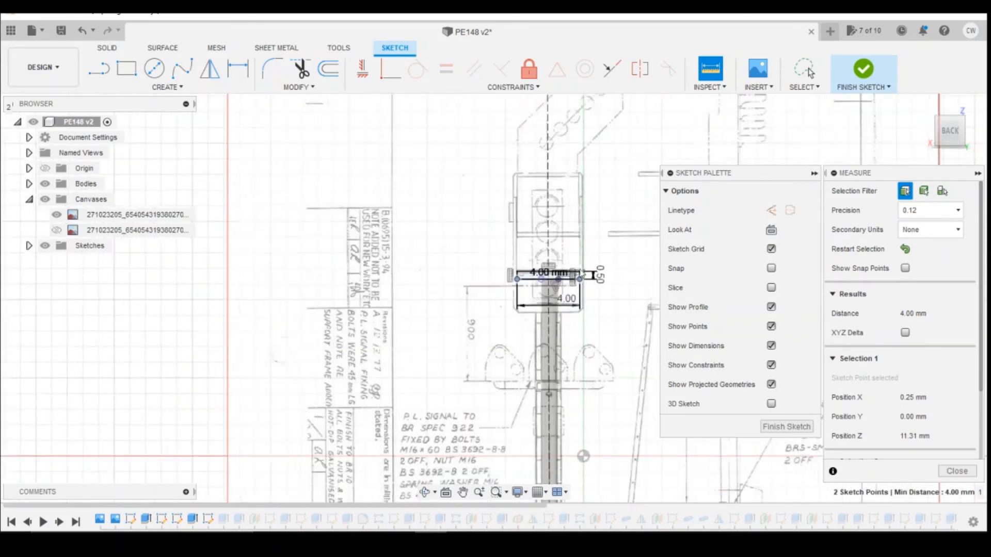
key("Escape")
Compare the platform rectangle's alignment with the base block along the post's centreline, and finish the sketch.
scroll(583, 389, "up", 10)
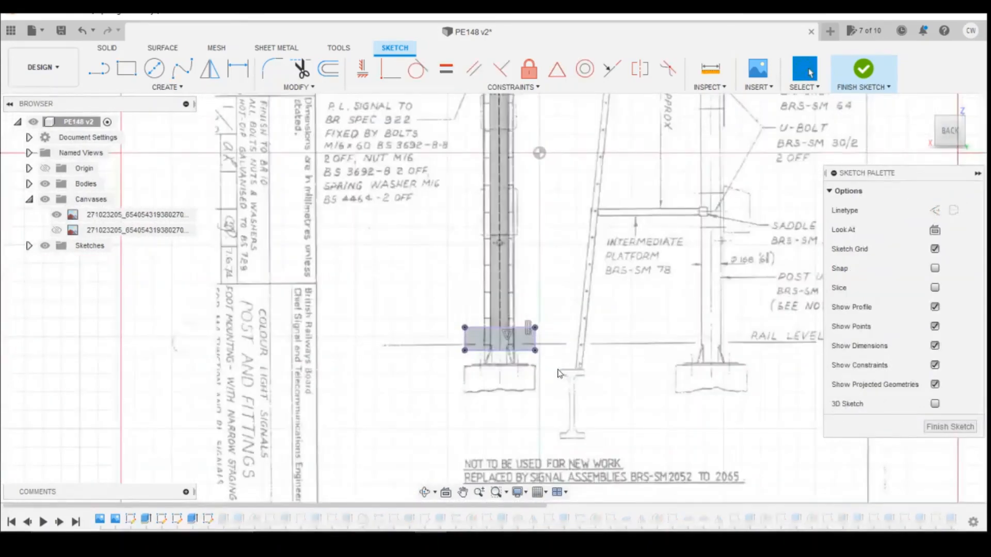
scroll(555, 356, "down", 5)
scroll(540, 173, "up", 4)
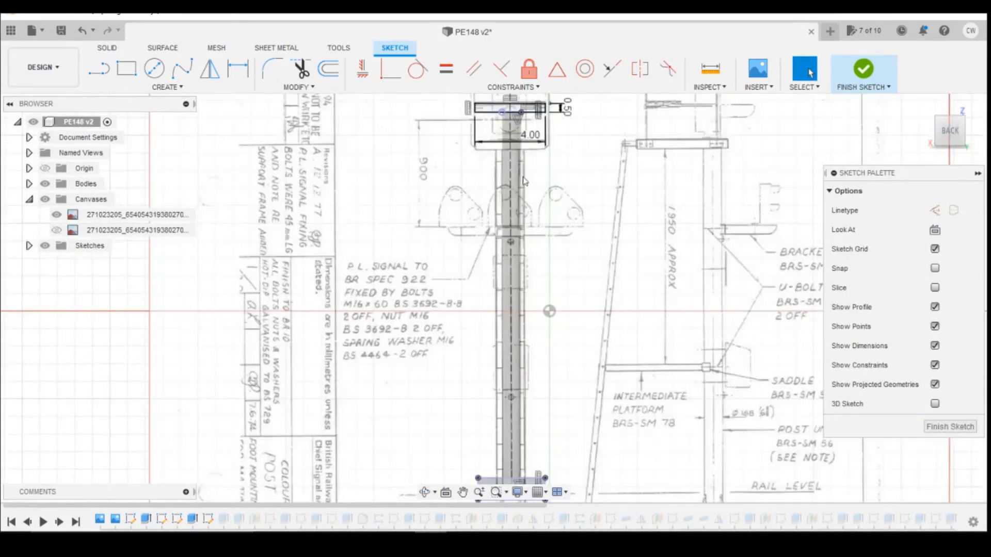
scroll(531, 194, "down", 4)
left_click(846, 85)
Check the signal head's position on the platform and find the features Pipe1, Pipe2 and Pipe3 in the design history.
scroll(688, 274, "down", 4)
scroll(658, 292, "up", 8)
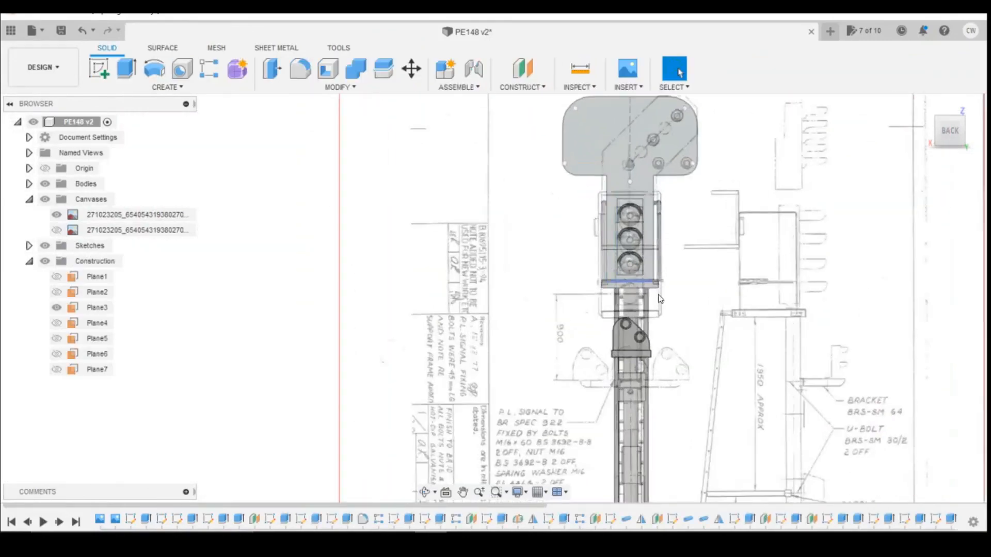
scroll(648, 260, "up", 3)
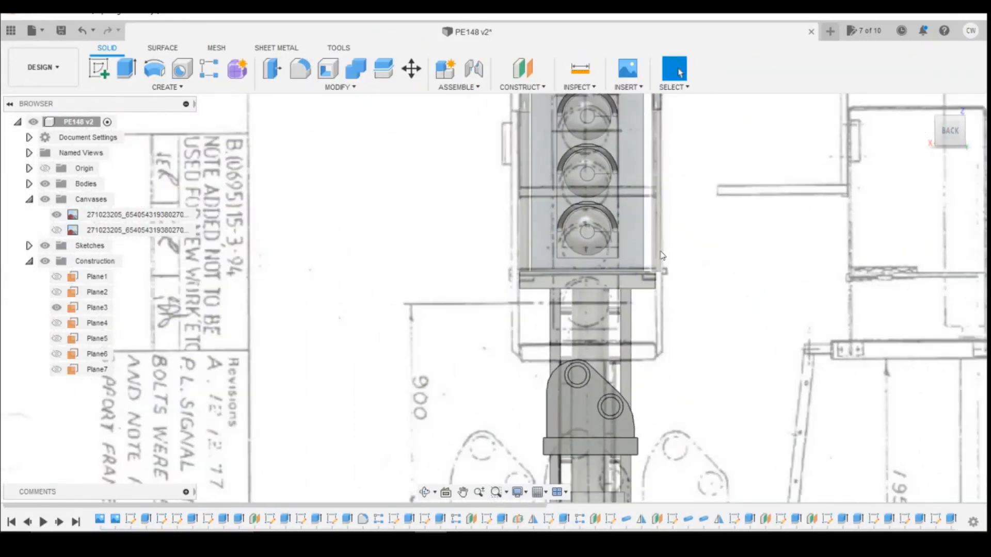
left_click(626, 520)
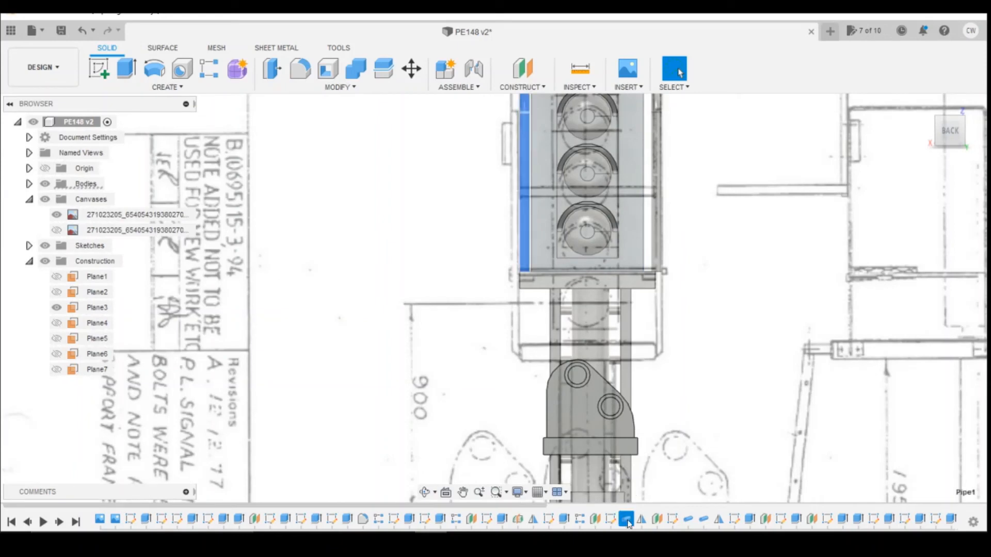
scroll(677, 519, "down", 3)
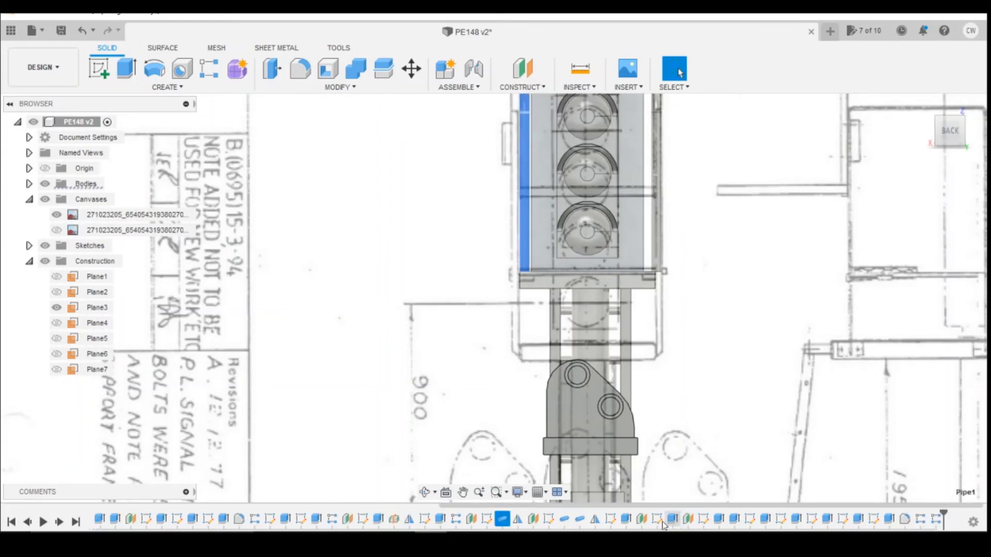
left_click(564, 520)
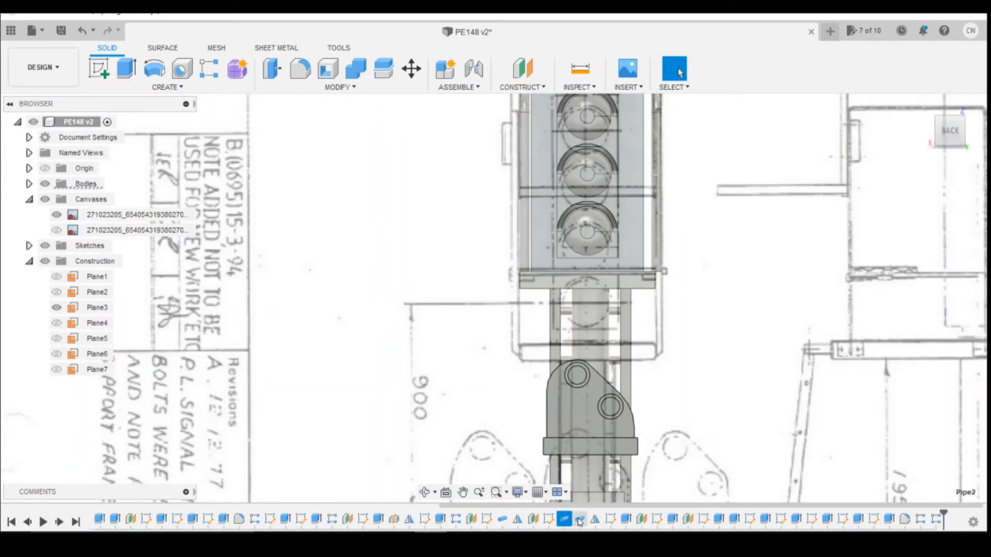
left_click(579, 520)
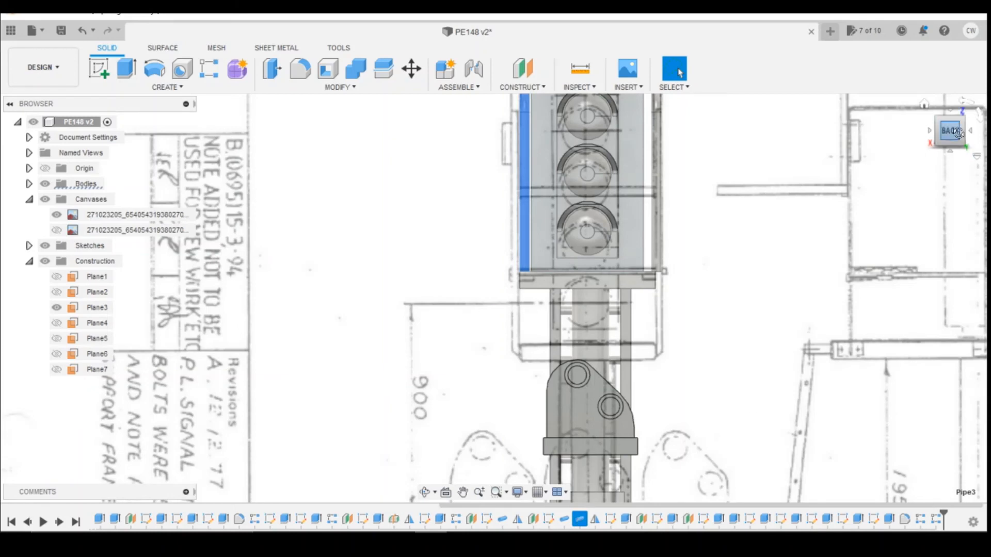
Inspect the handrails at an angle and find the mirror feature that forms the second upright handrail.
left_click(953, 132)
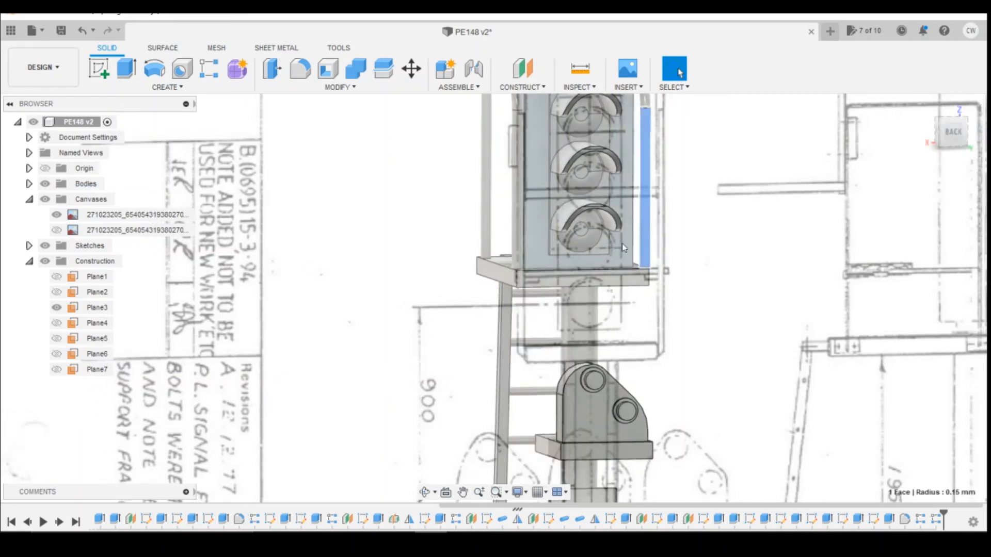
left_click(518, 520)
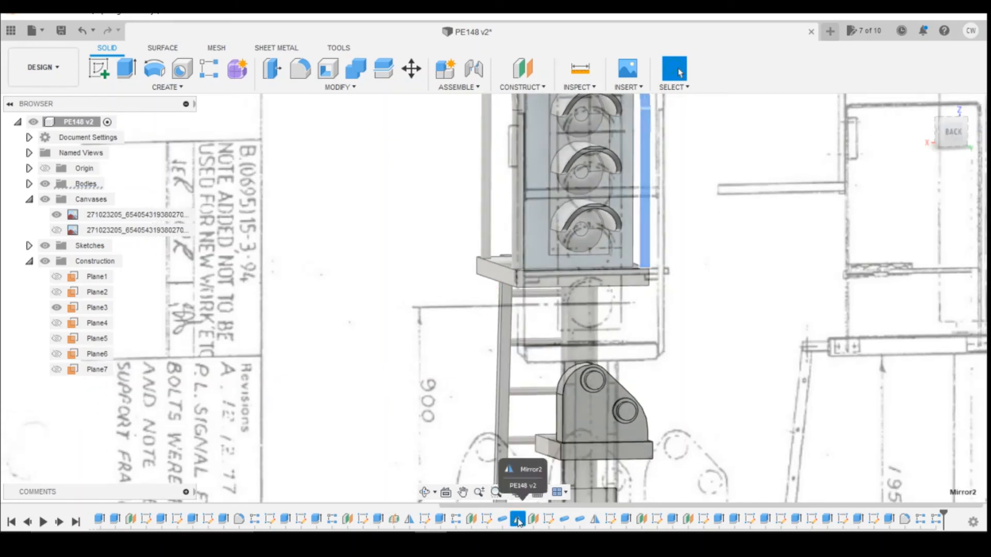
scroll(747, 380, "down", 3)
scroll(628, 128, "up", 2)
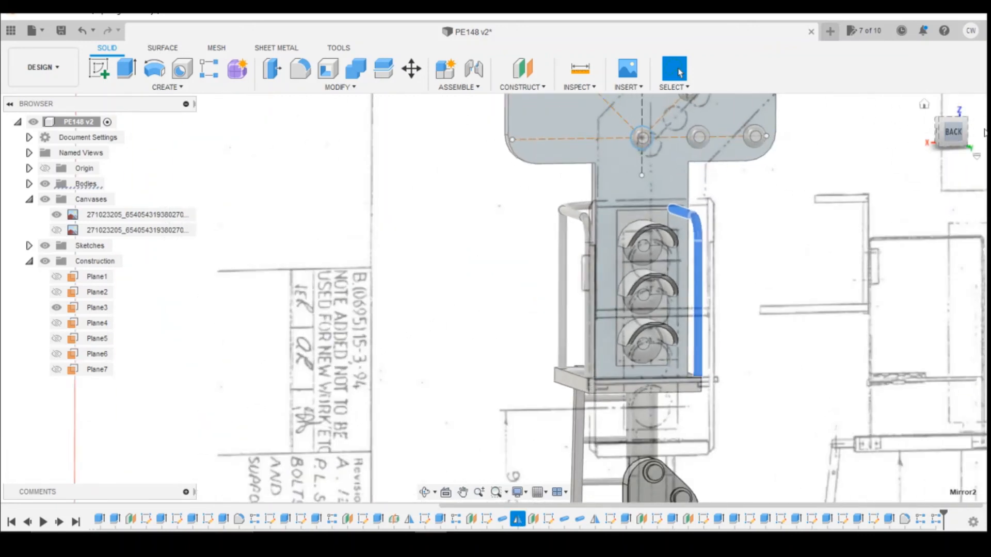
scroll(747, 136, "down", 2)
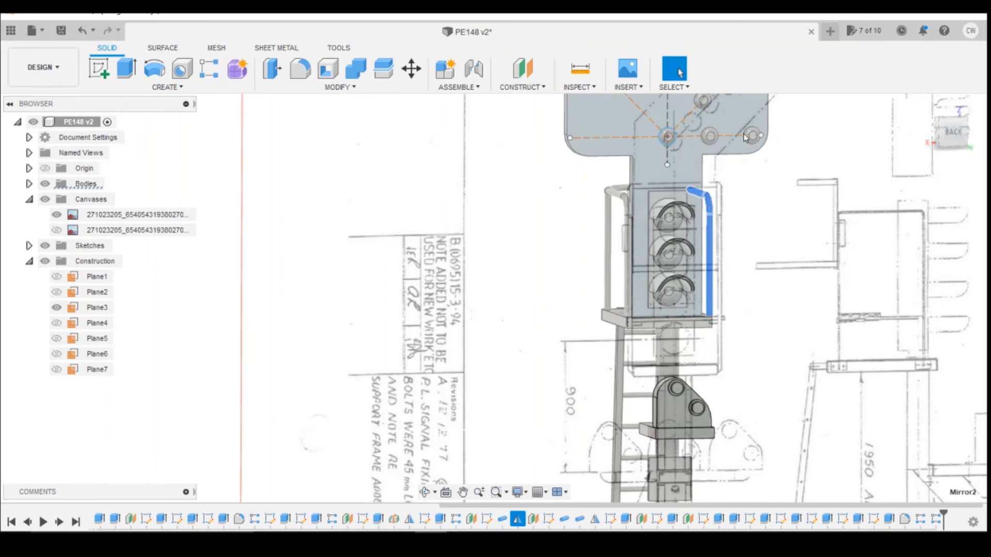
scroll(743, 138, "down", 3)
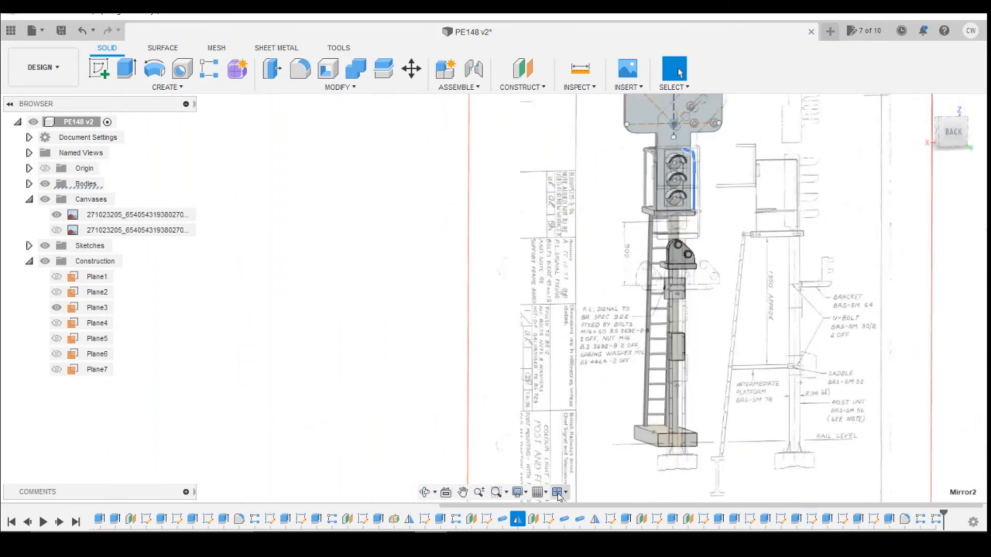
Open the handrail's Mirror2 feature, check which mirror plane it uses, and close it with Plane3 kept.
right_click(517, 519)
left_click(547, 399)
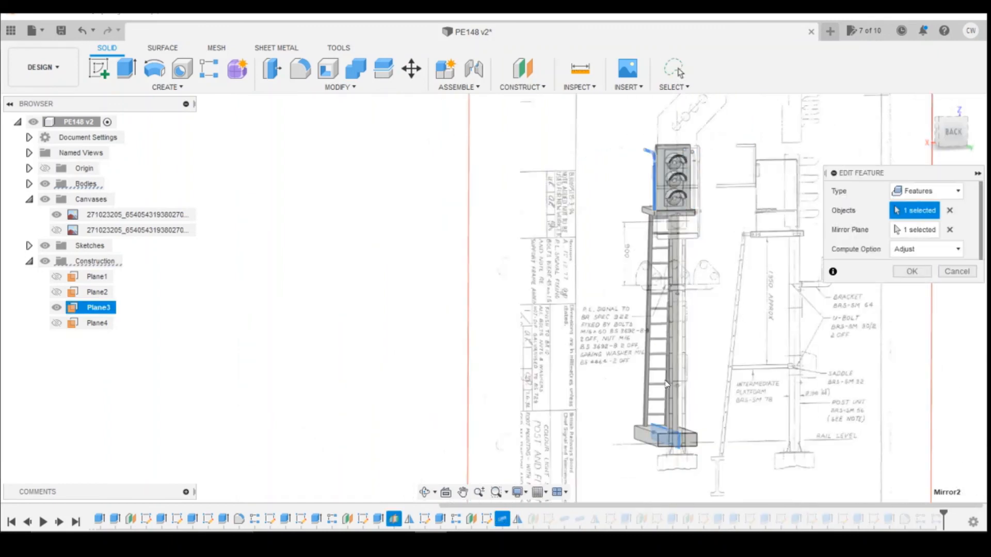
left_click(918, 231)
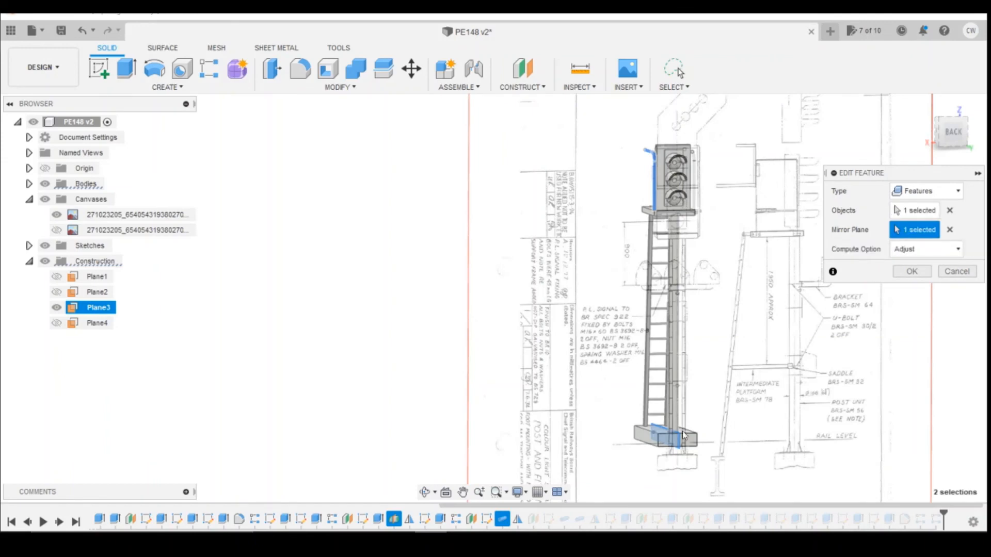
left_click(912, 271)
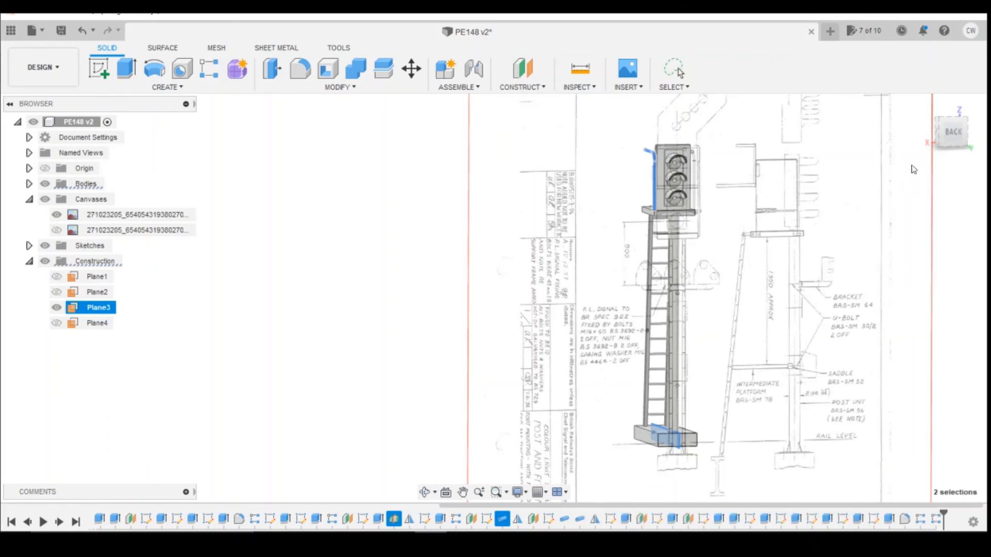
left_click(953, 134)
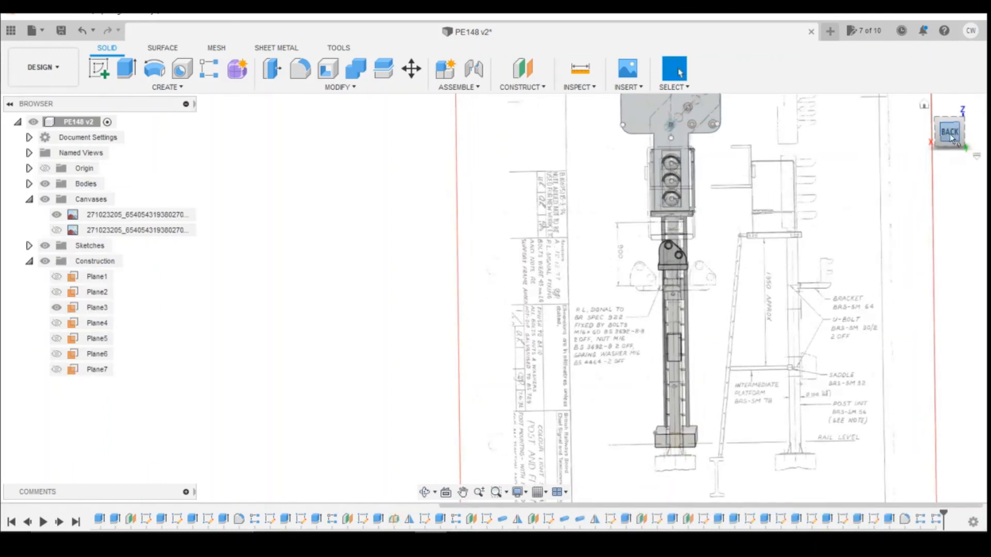
left_click_drag(958, 132, 959, 143)
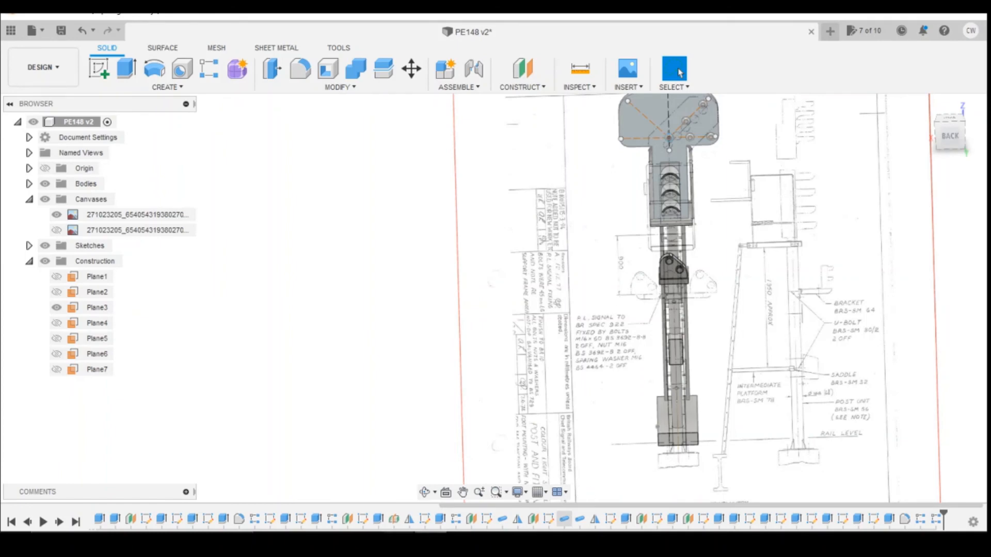
mouse_move(400, 543)
left_click(512, 468)
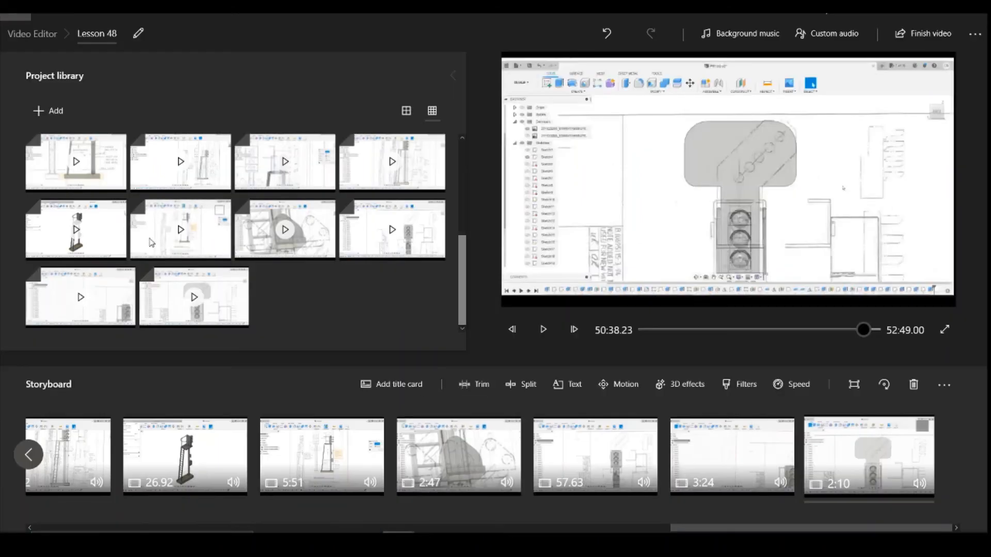
left_click(71, 112)
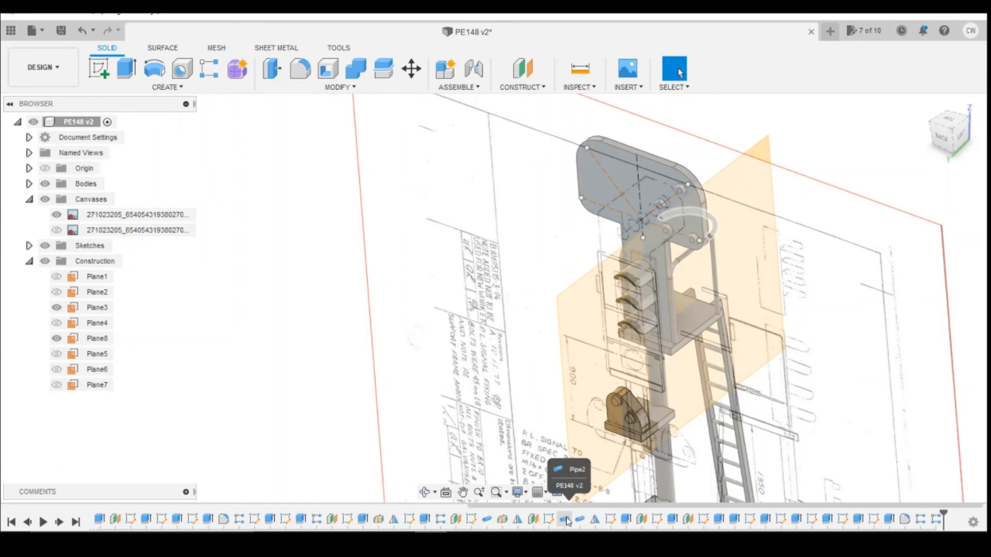
Edit the handrail's Mirror3 feature so that it uses Plane8 as its mirror plane.
left_click(595, 520)
right_click(594, 520)
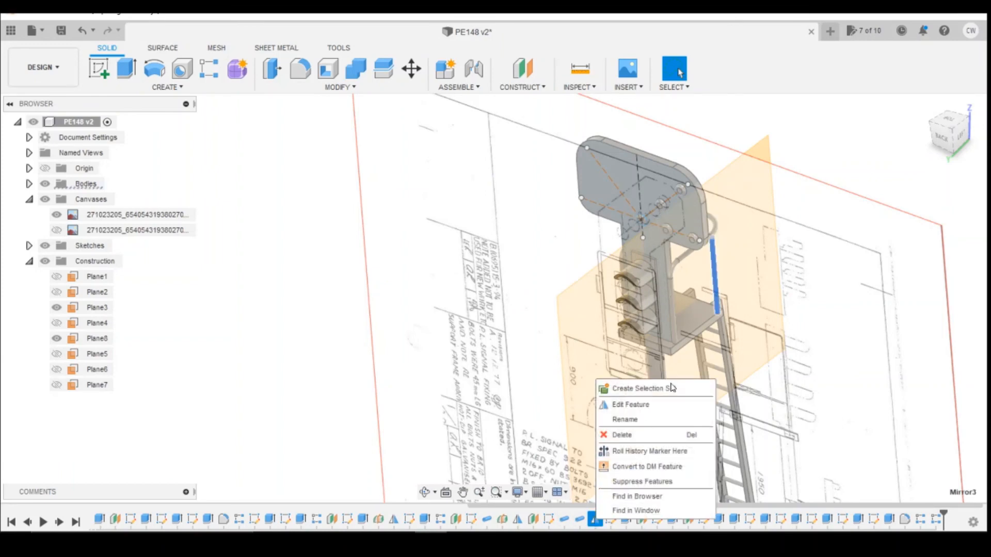
left_click(643, 405)
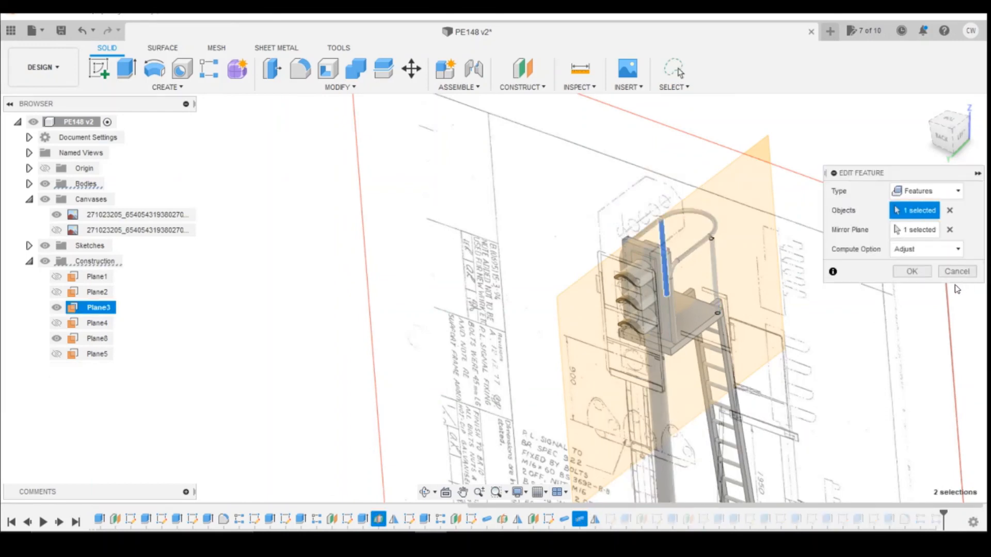
left_click(950, 230)
left_click(755, 251)
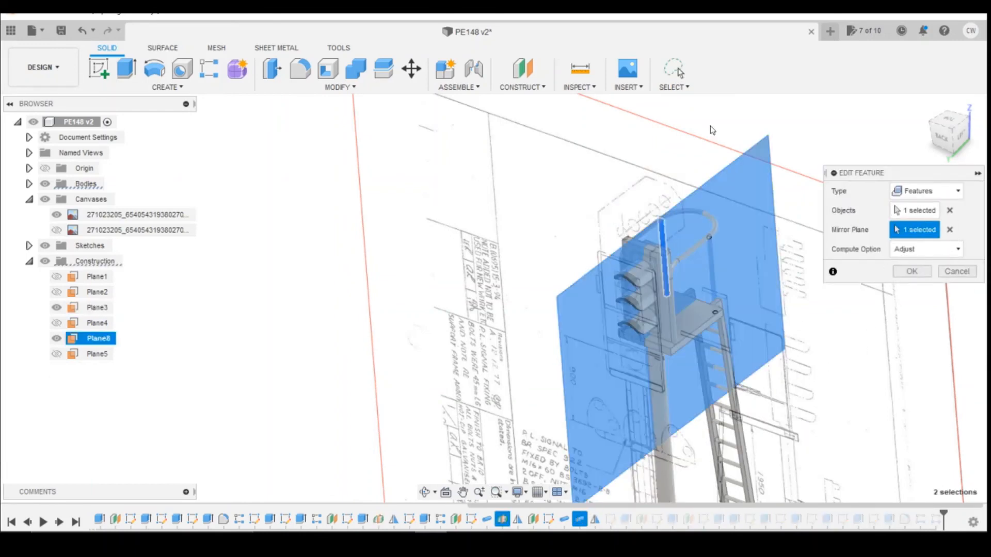
left_click(911, 272)
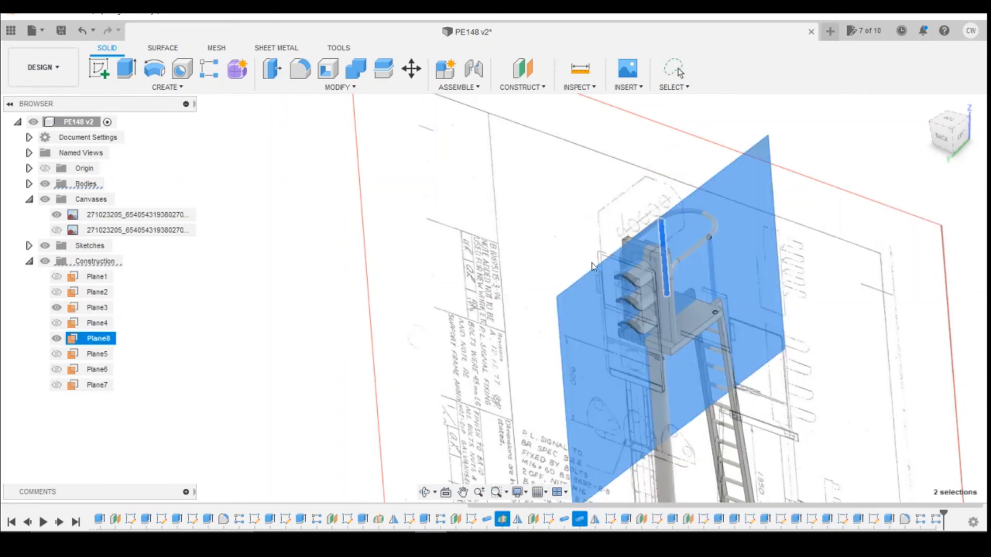
Inspect the whole signal at an angle and from the back, checking the post, signal head and handrails against the canvas drawing.
scroll(764, 207, "down", 5)
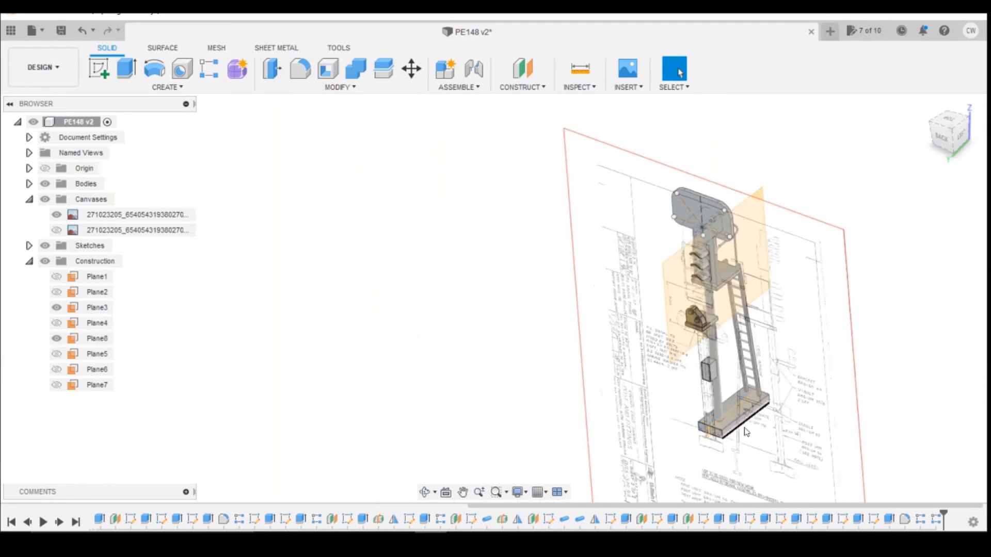
scroll(743, 439, "up", 5)
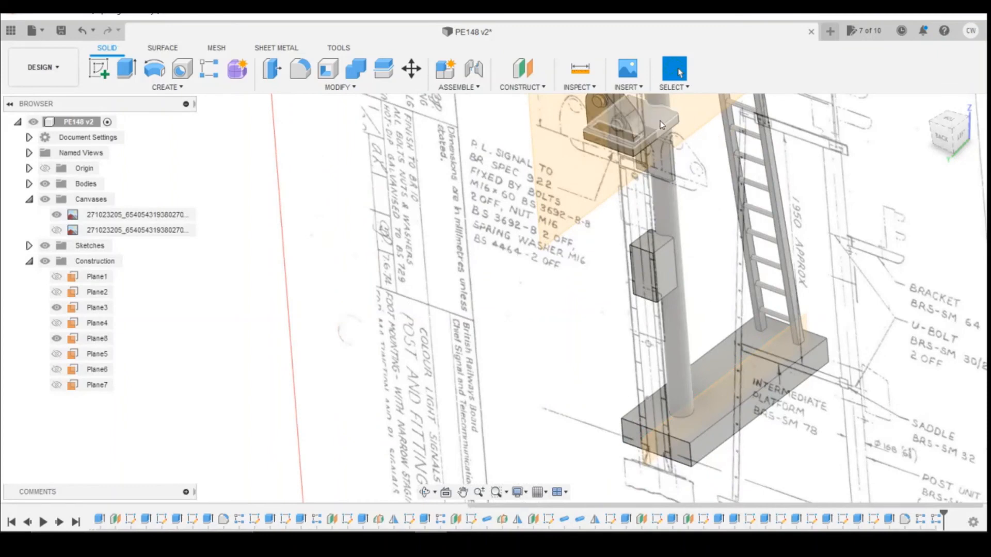
scroll(805, 307, "down", 1)
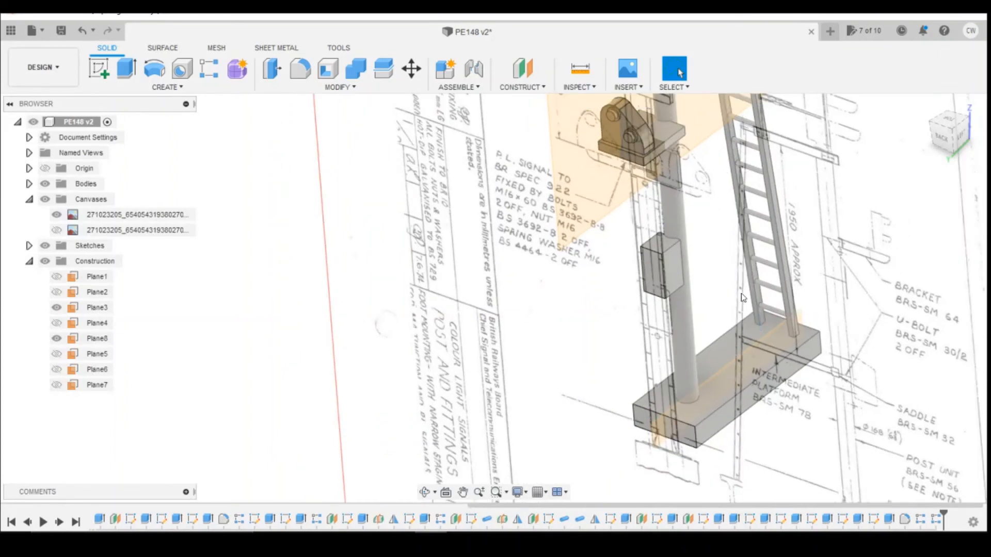
scroll(744, 297, "down", 1)
scroll(876, 306, "down", 2)
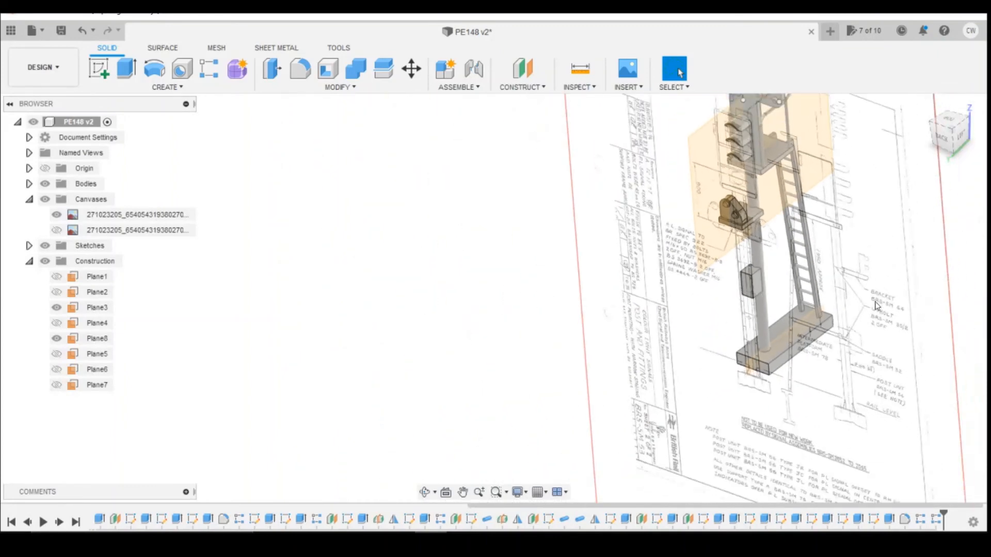
scroll(777, 163, "down", 2)
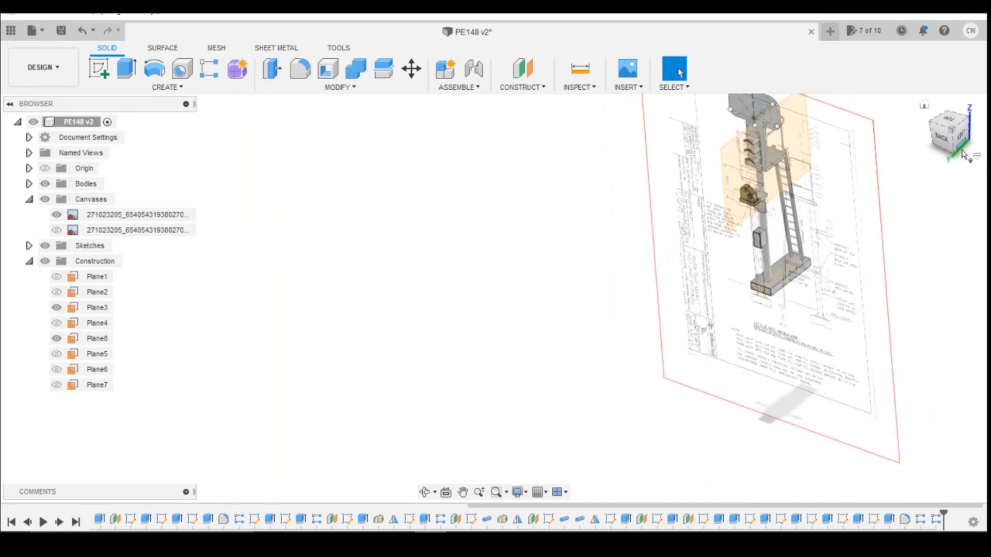
left_click(941, 138)
mouse_move(948, 136)
left_mouse_down()
mouse_move(932, 139)
mouse_move(946, 134)
left_mouse_up()
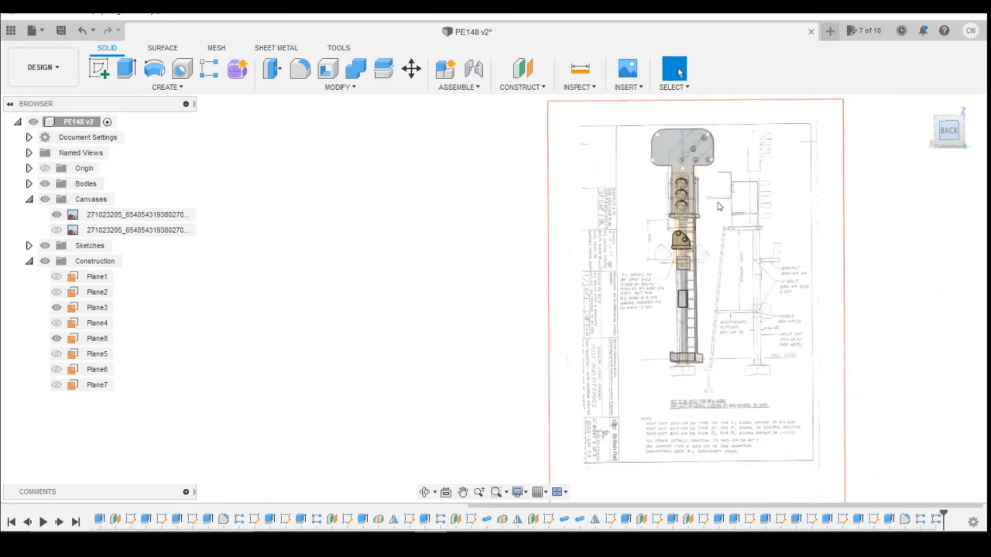
scroll(678, 199, "up", 6)
scroll(677, 200, "up", 5)
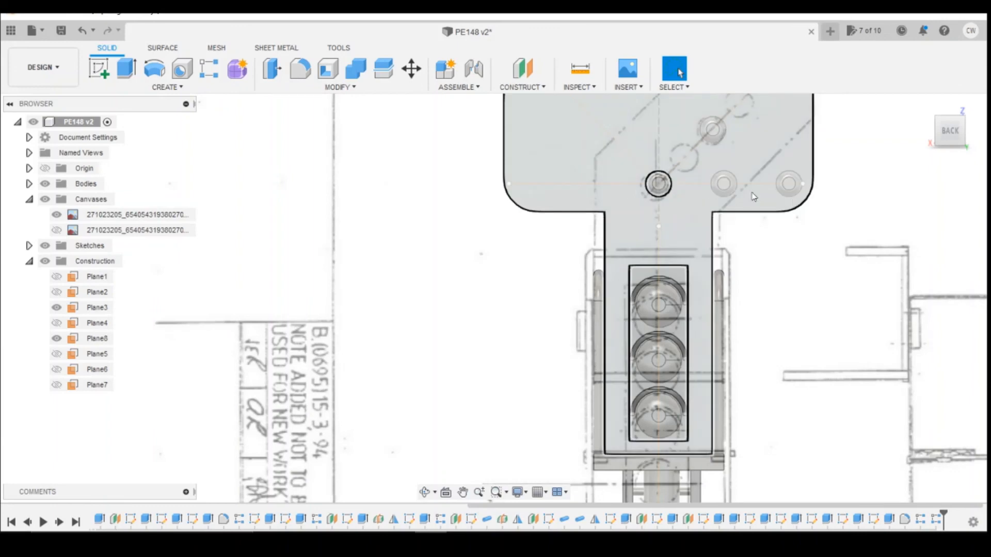
scroll(773, 286, "down", 1)
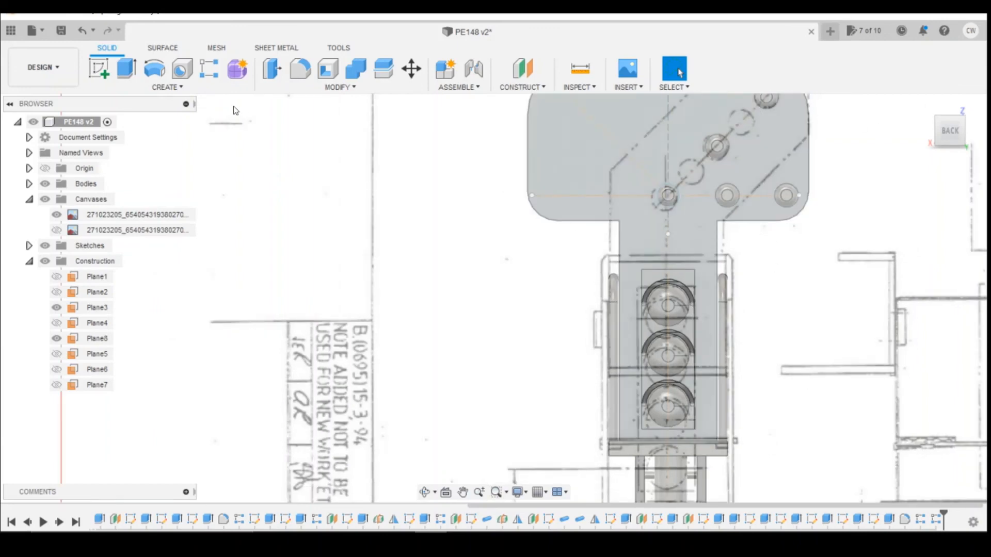
Mirror the route-indicator lamps' extrude, fillet and two pattern features across Plane8.
left_click(129, 87)
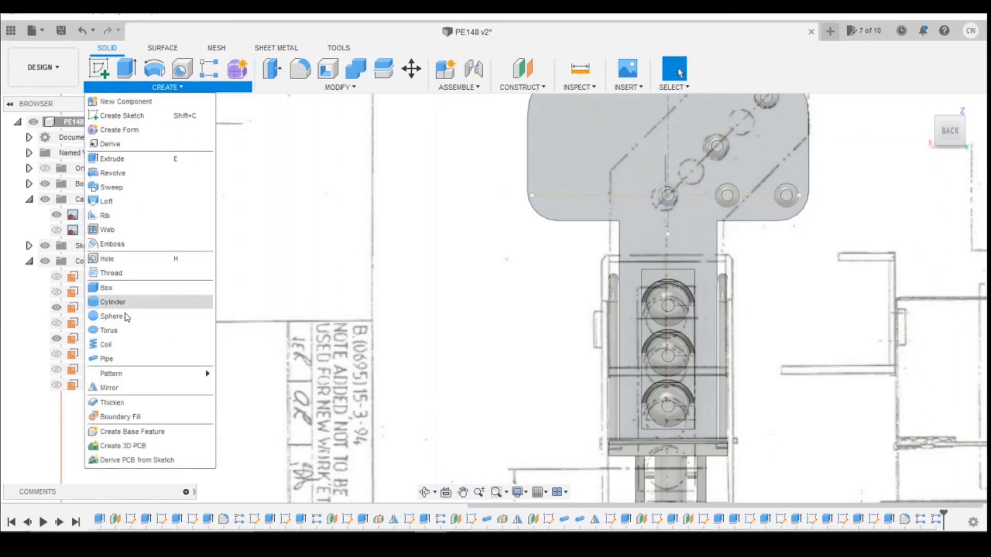
left_click(114, 393)
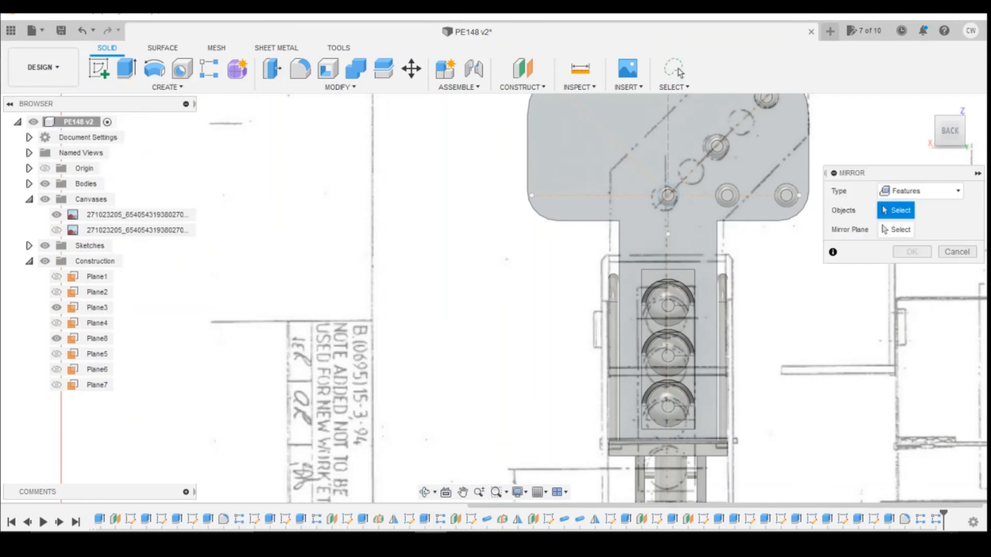
left_click(896, 523)
left_click(907, 520)
left_click(922, 520)
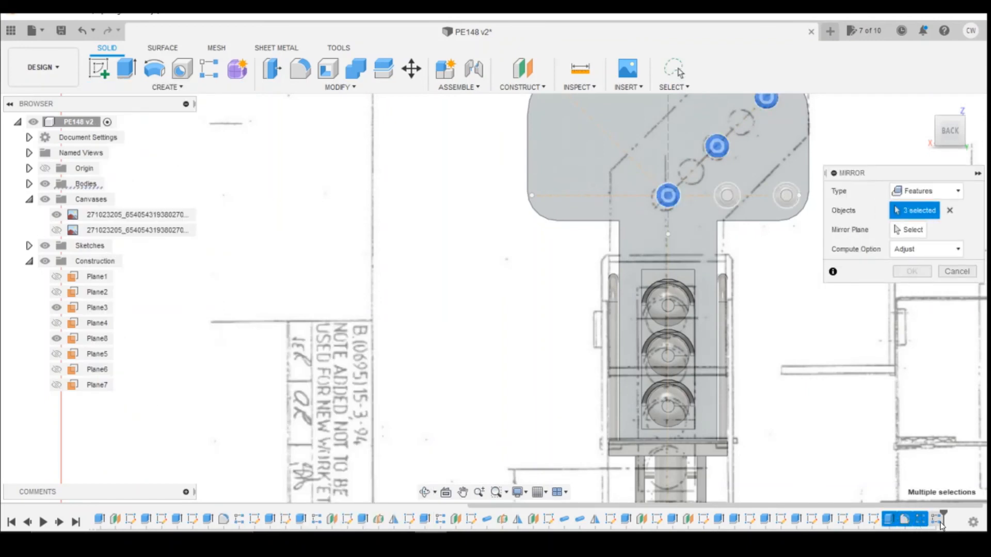
left_click(937, 520)
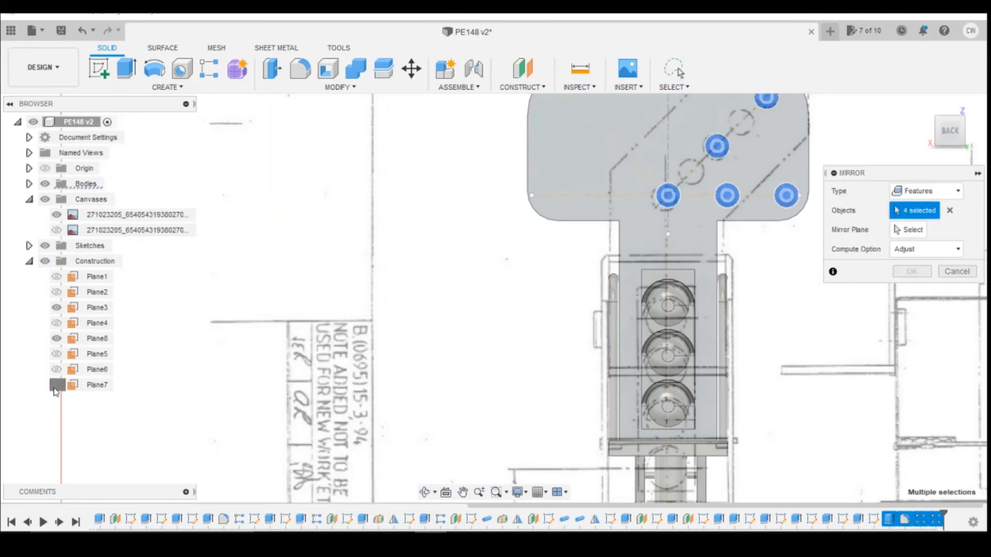
left_click(56, 391)
left_click_drag(953, 135, 936, 139)
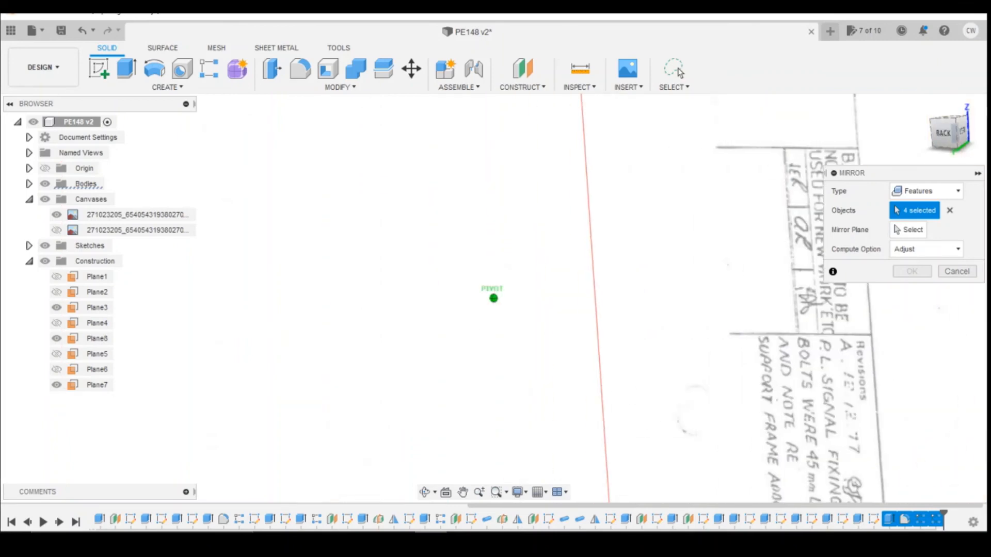
scroll(395, 261, "down", 5)
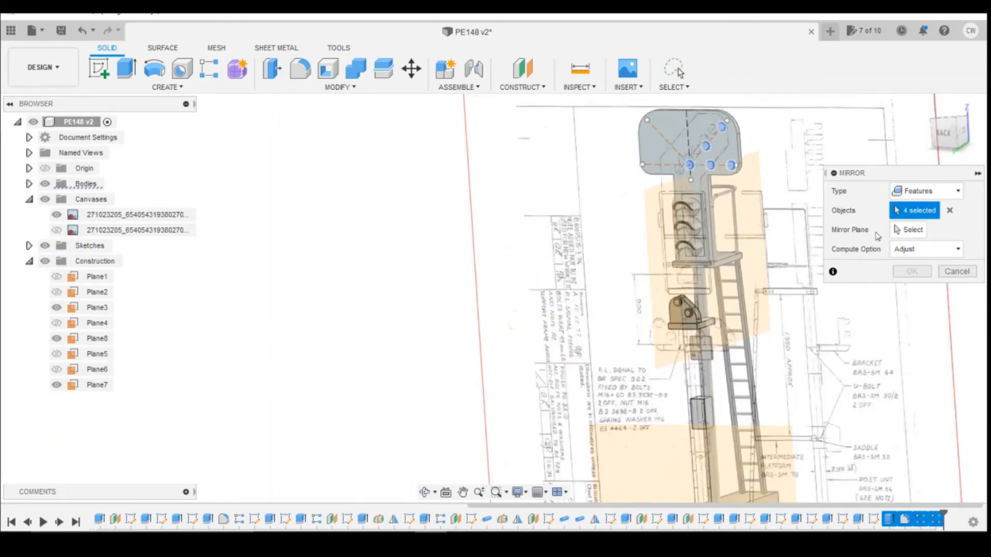
left_click(907, 231)
left_click(748, 201)
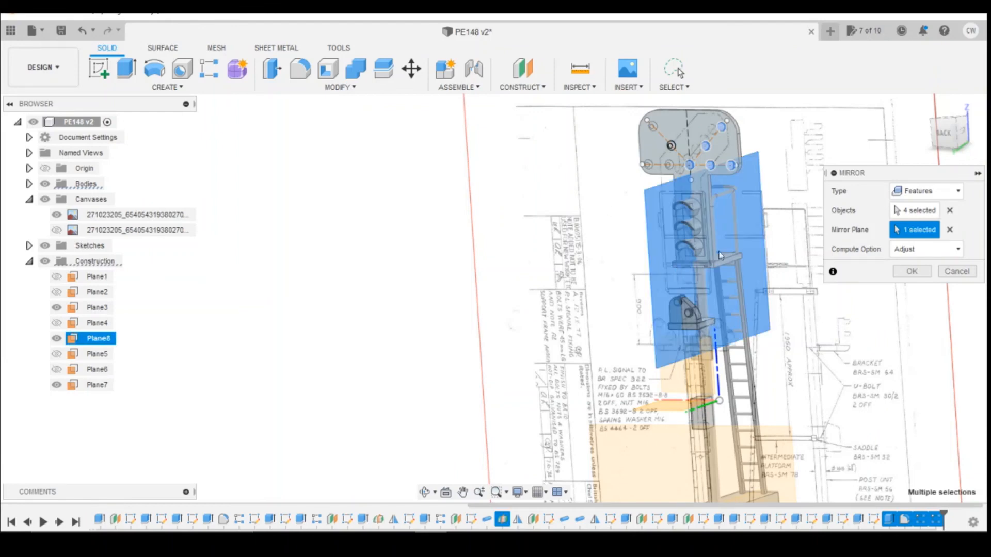
left_click(912, 271)
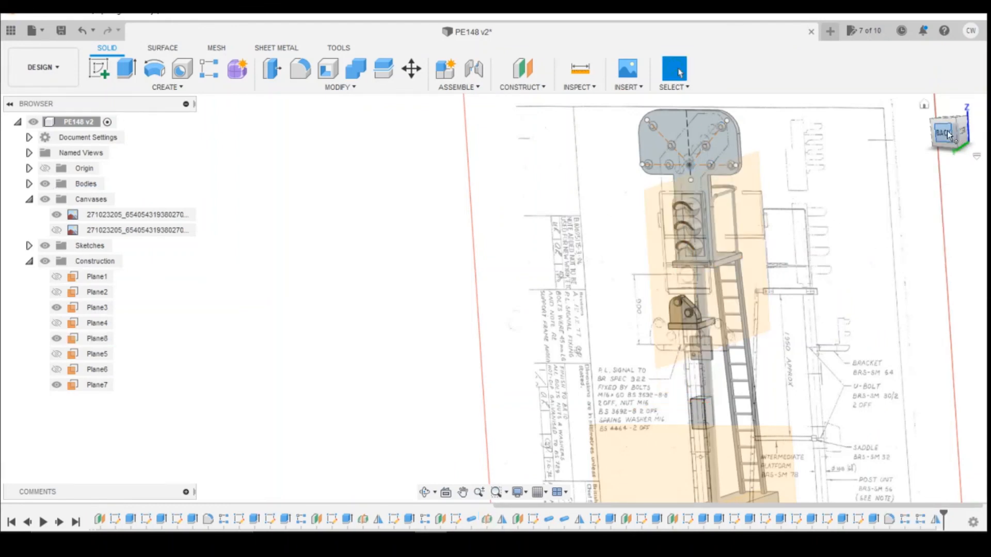
Hide Plane7, Plane8, Sketch4, Sketch23 and the visible canvas drawing so that only the model bodies show.
left_click(948, 134)
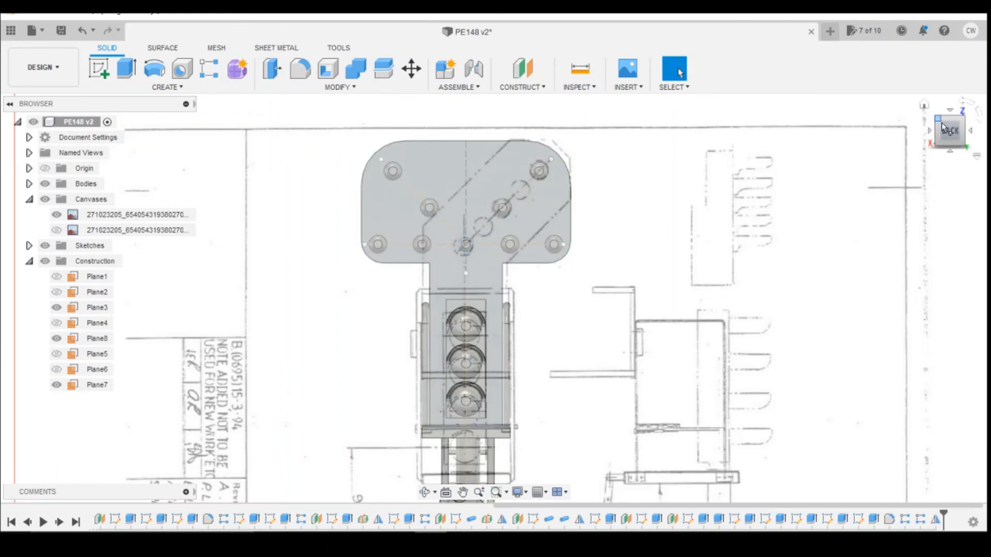
left_click(56, 385)
left_click(56, 338)
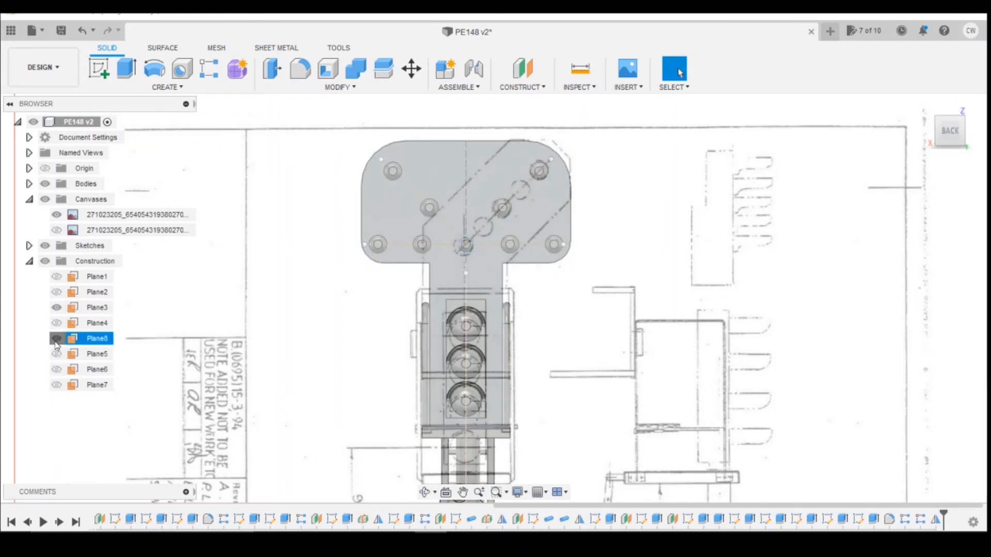
left_click(29, 246)
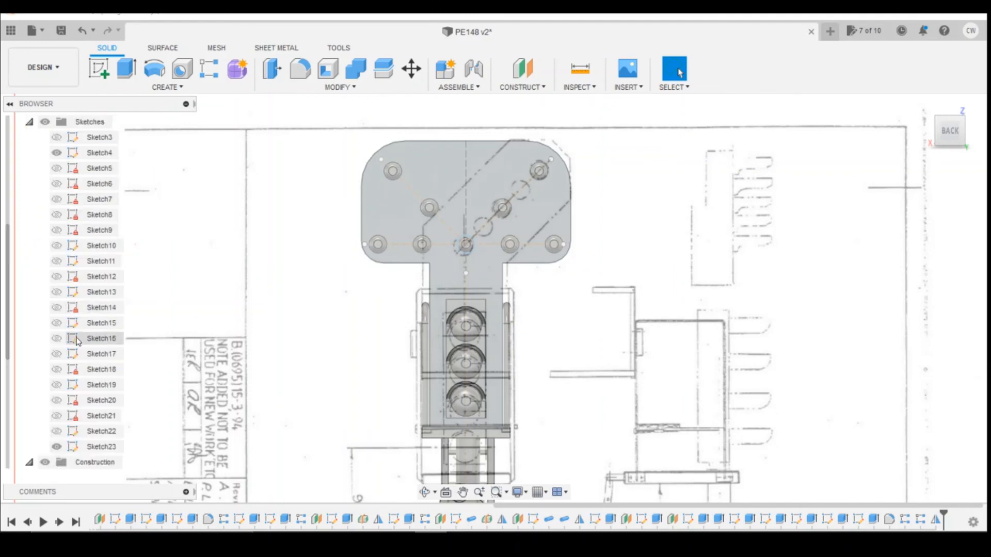
scroll(62, 393, "down", 5)
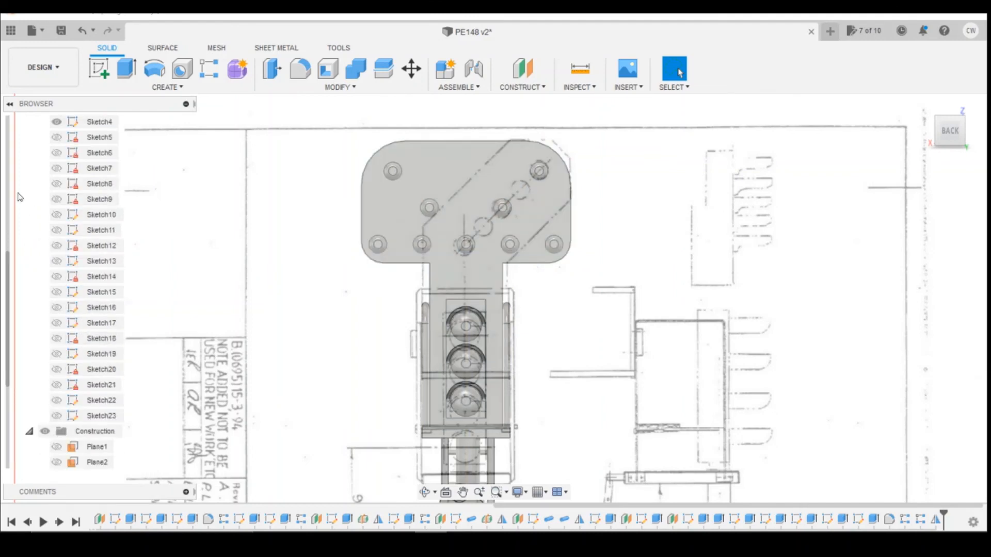
scroll(39, 202, "up", 4)
left_click(57, 246)
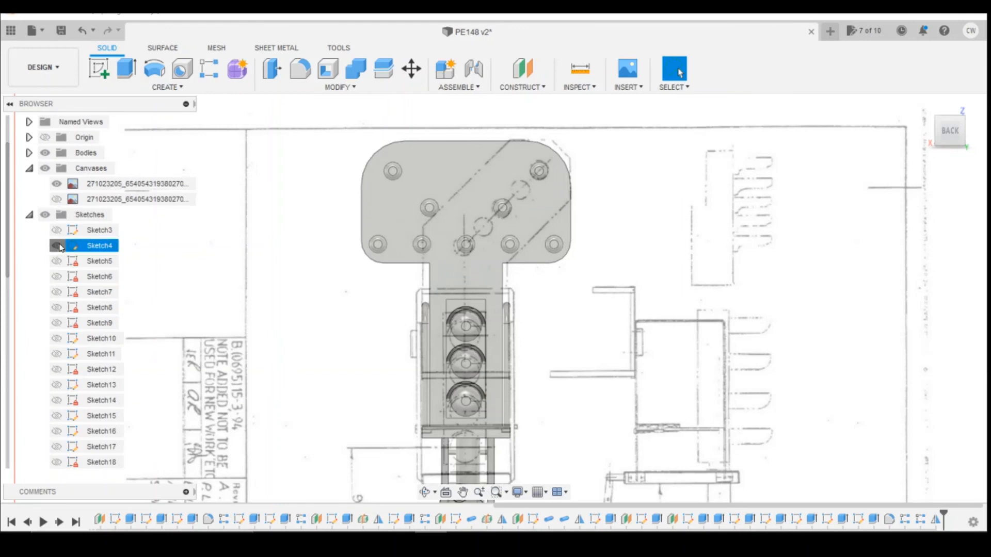
left_click(57, 184)
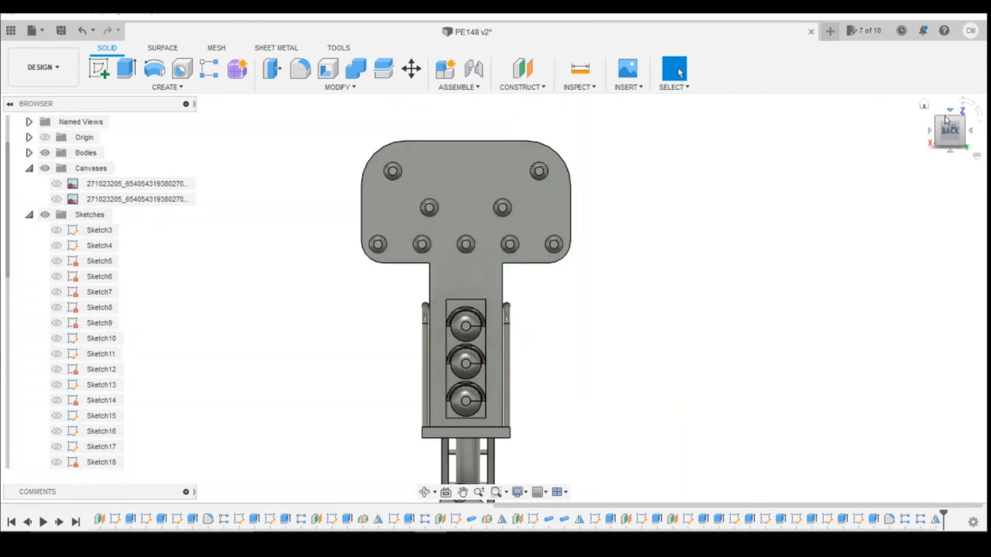
Inspect the route-indicator lamps at an angle and compare them with the reference photo of signal PE148.
left_click_drag(951, 129, 989, 133)
scroll(761, 330, "down", 3)
scroll(325, 173, "up", 4)
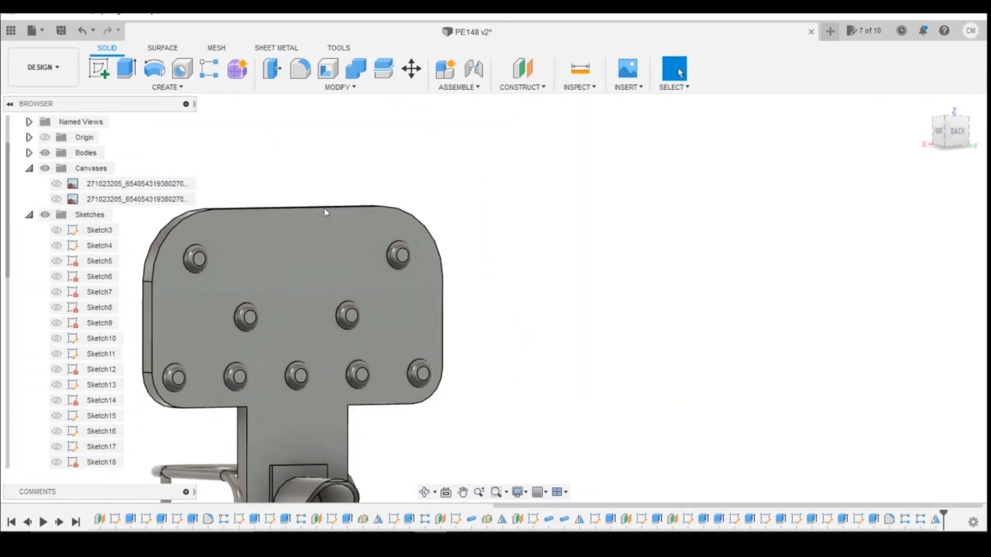
mouse_move(407, 518)
left_click(404, 485)
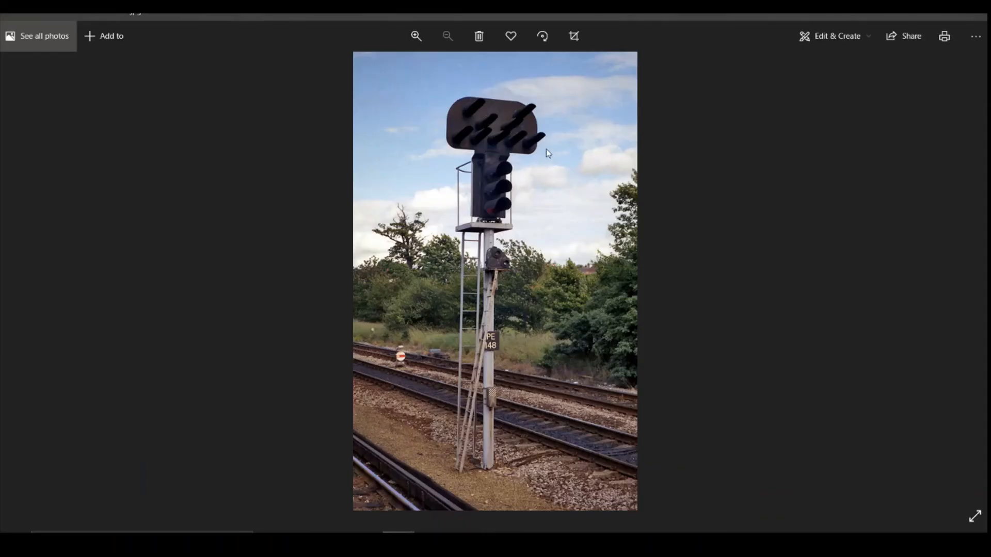
left_click(431, 538)
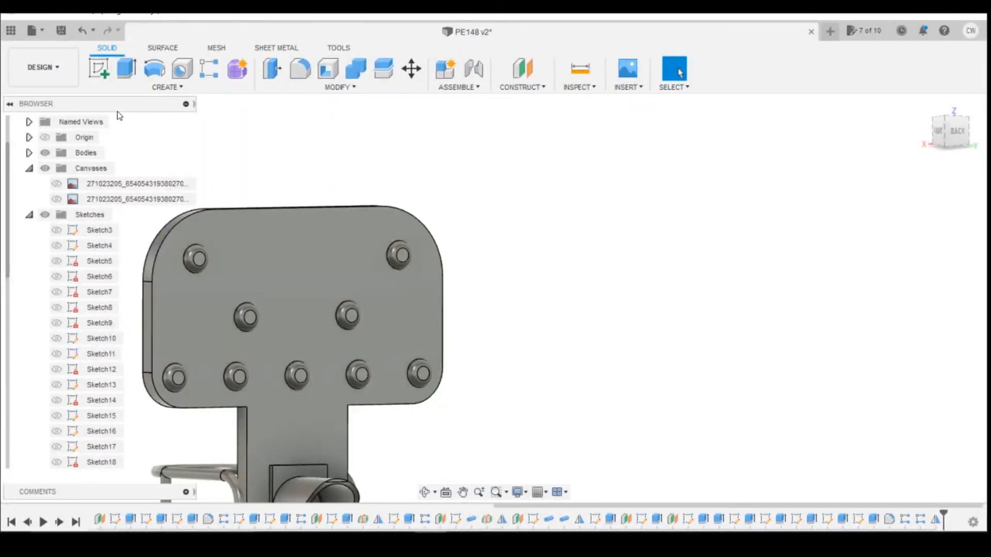
Start a sketch on the indicator plate's lamp-side face and offset the bottom-row centre lamp's circular outline outward by 0.05 mm.
left_click(99, 68)
left_click(412, 340)
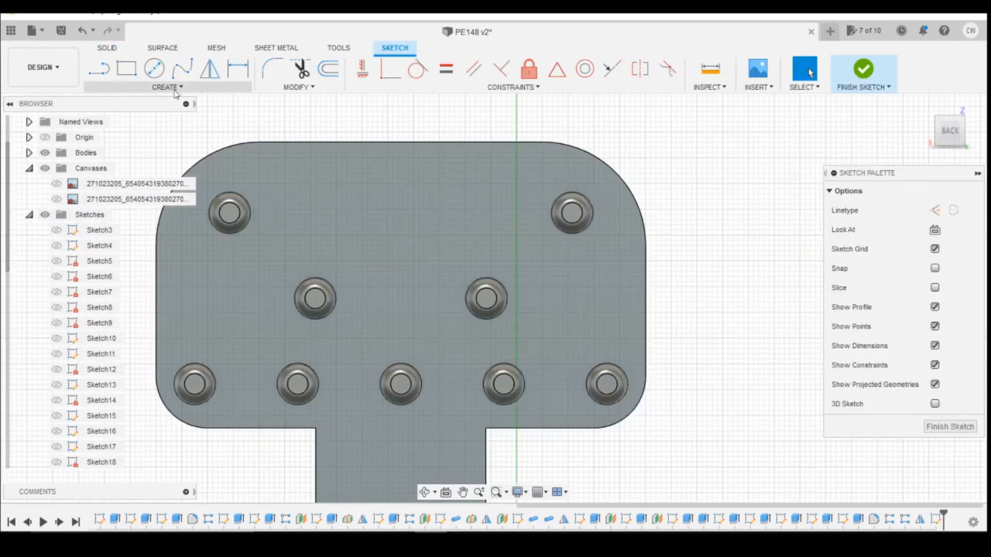
left_click(328, 69)
left_click(421, 373)
scroll(422, 385, "up", 3)
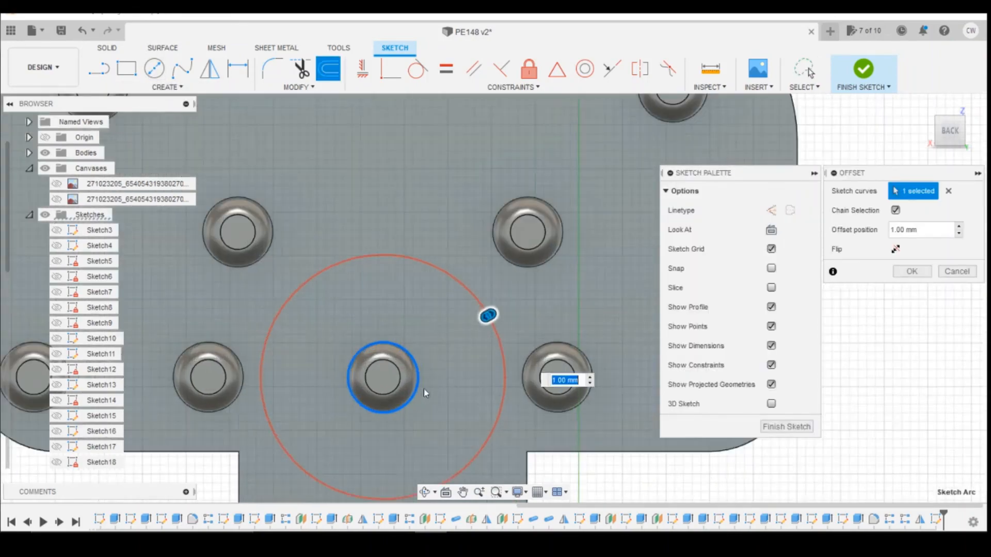
left_click_drag(487, 315, 426, 351)
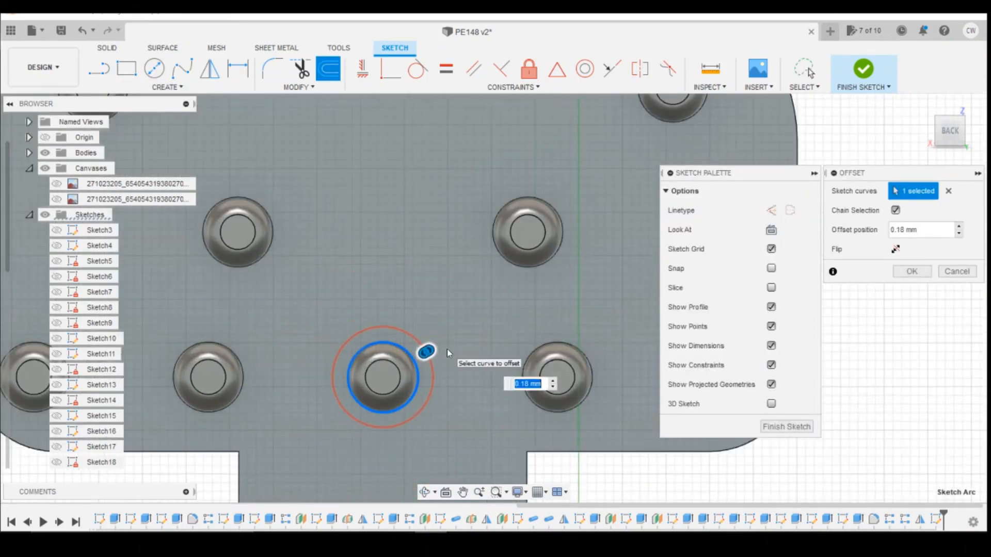
type("0.05")
key("Return")
key("Return")
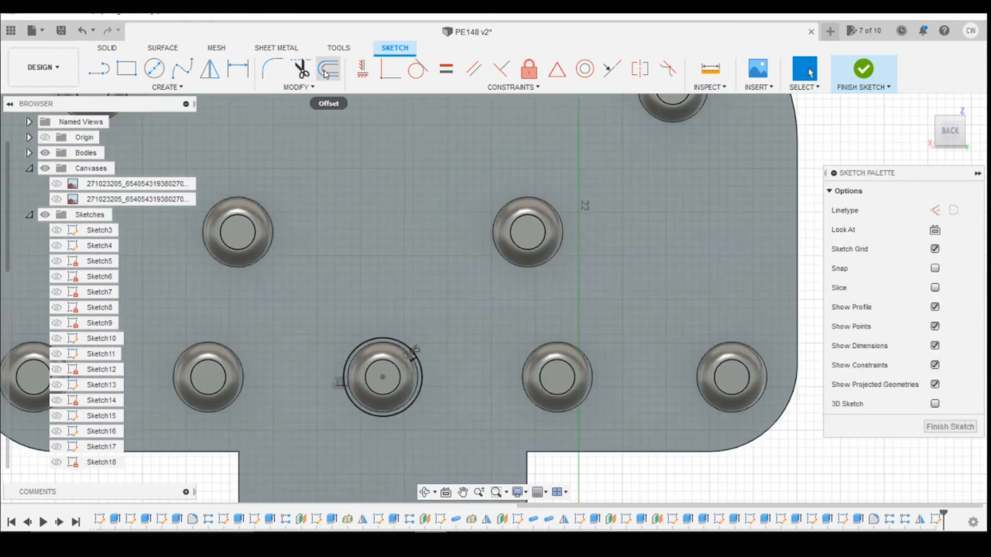
Offset the same lamp outline outward by 0.2 mm to form the outer circle of the hood profile.
left_click(329, 68)
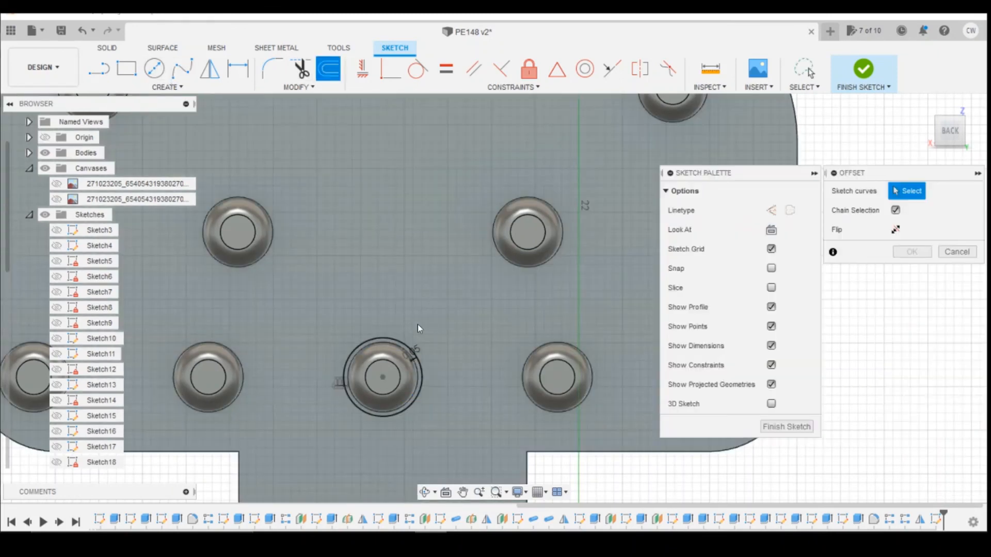
left_click(418, 377)
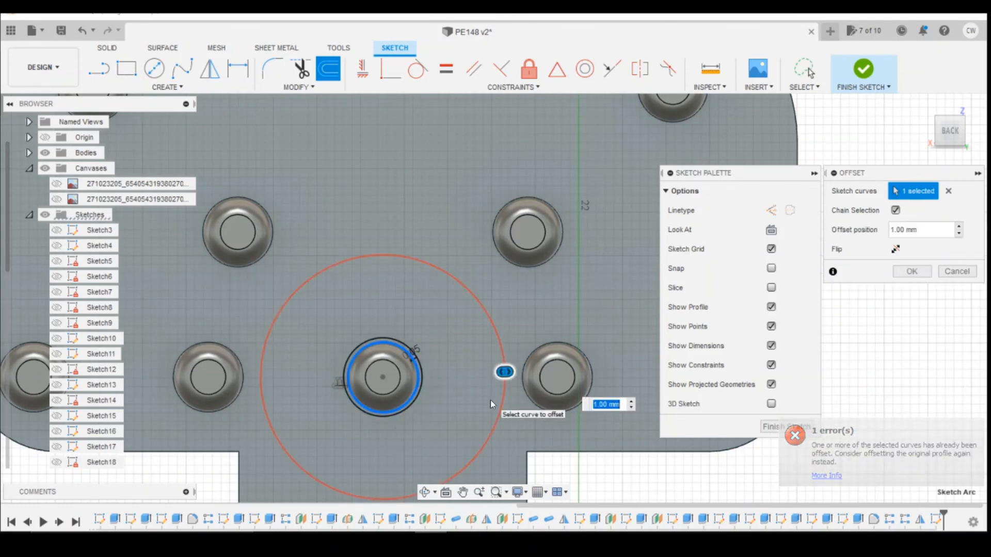
type("0")
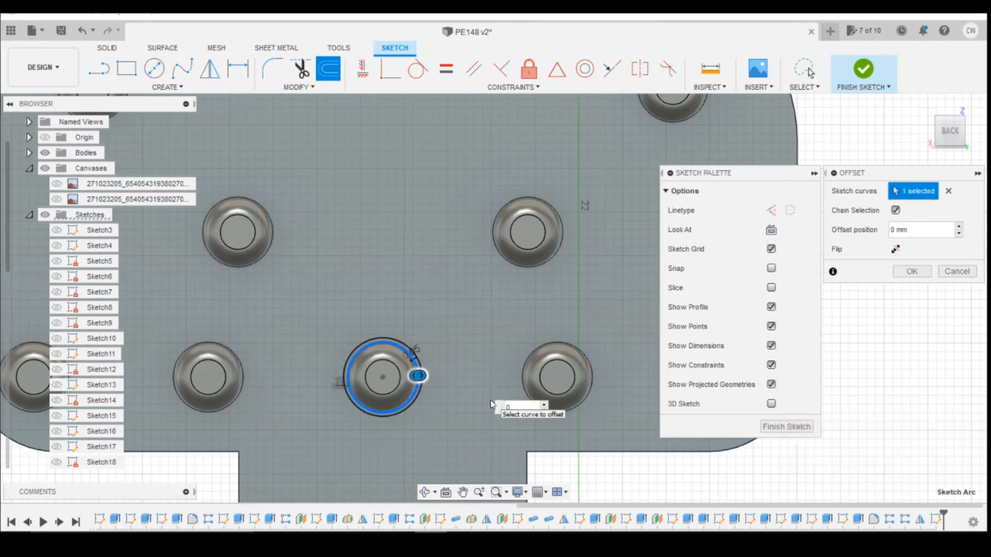
type(".2")
key("Return")
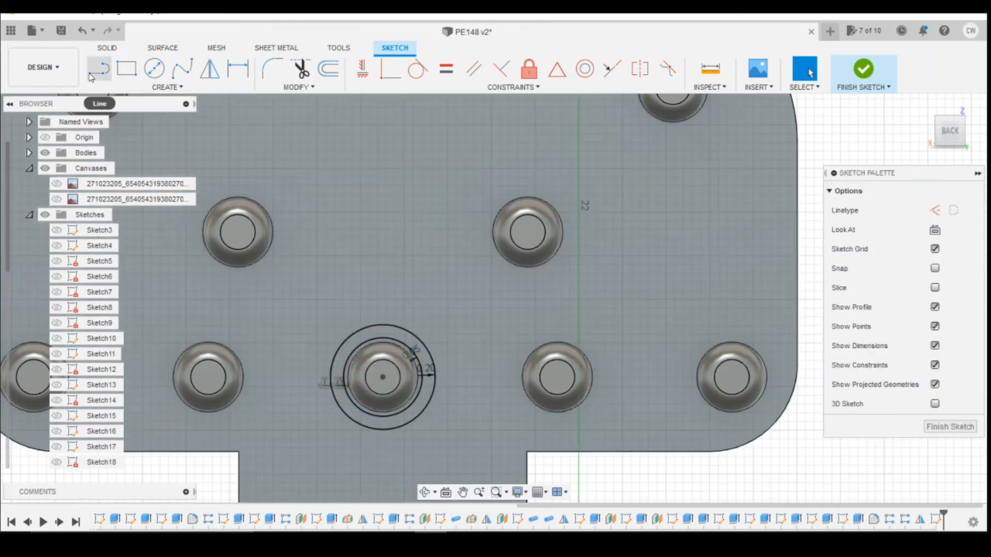
Draw horizontal lines through the lamp's centre, extending about 0.96 mm on one side and past the outer circle on the other.
left_click(93, 74)
left_click(383, 378)
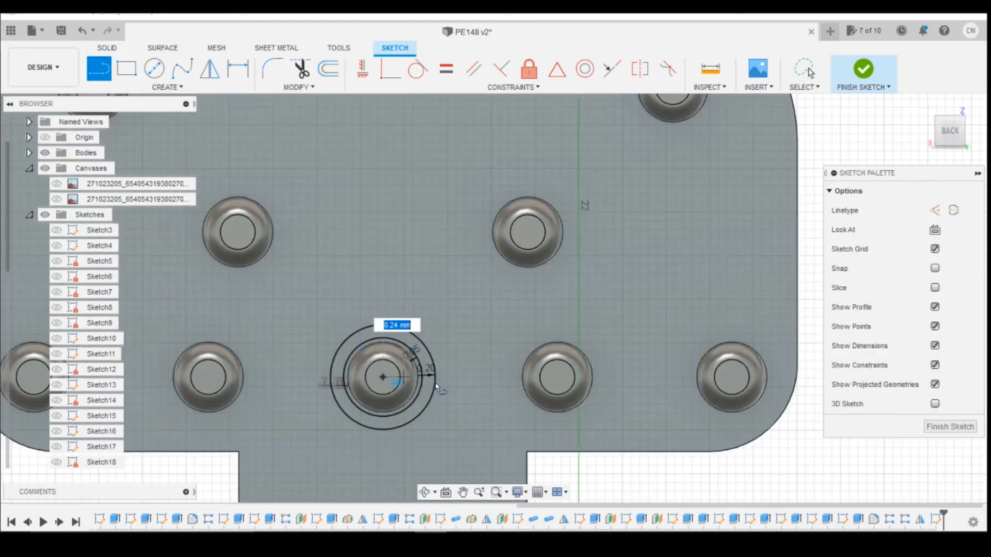
left_click(467, 381)
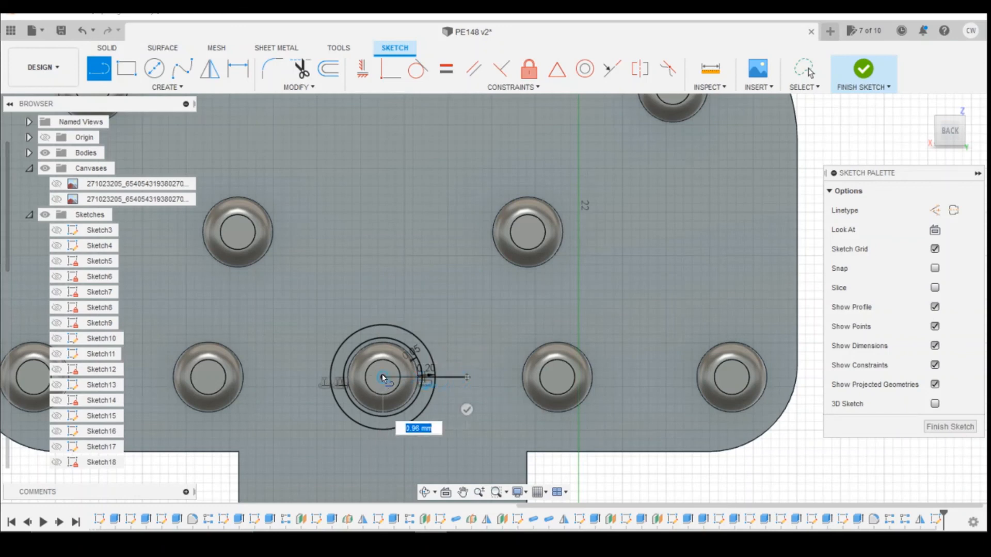
key("Escape")
left_click(312, 375)
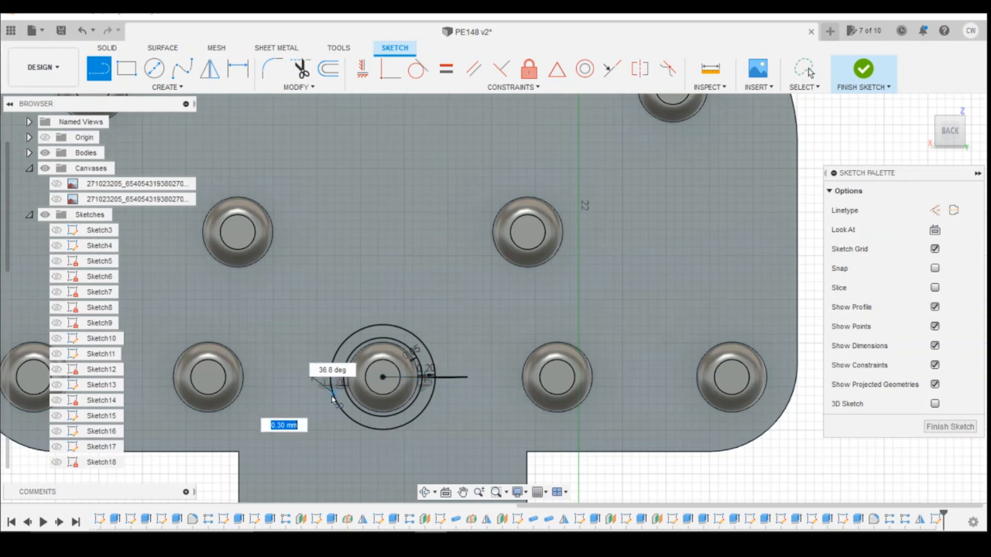
key("Escape")
key("Escape")
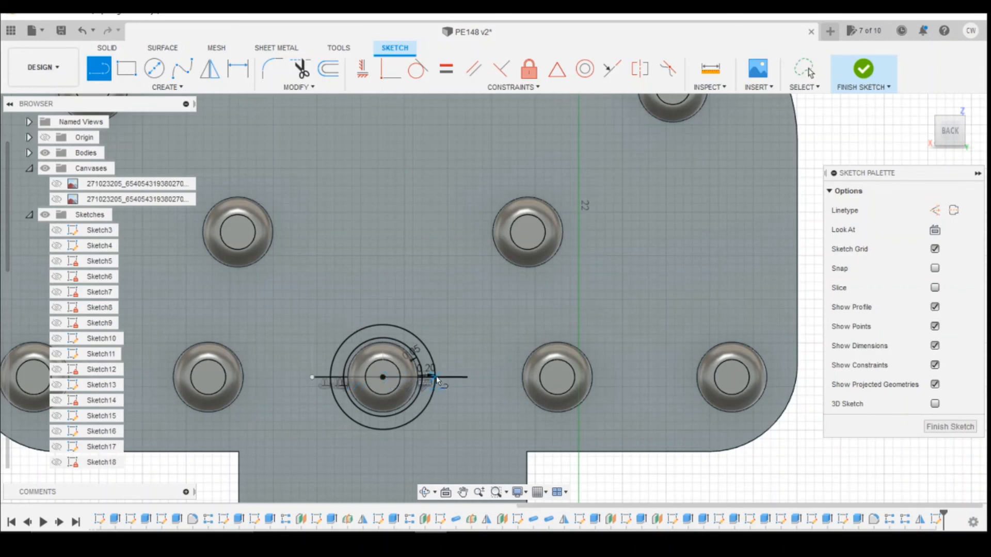
Extrude the upper half-ring profile 2.2 mm out from the plate as a Join, with the side-view canvas shown for reference.
right_click(406, 341)
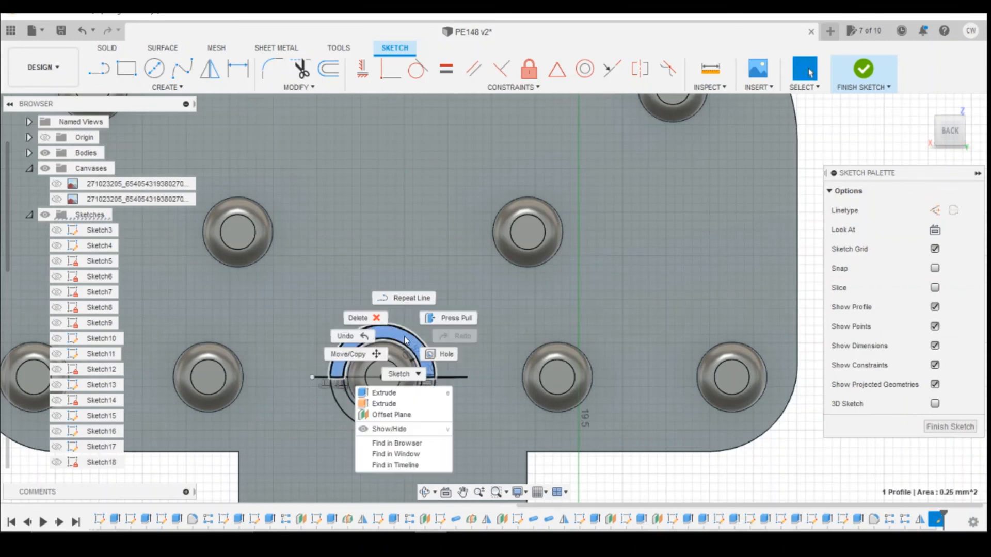
left_click(398, 391)
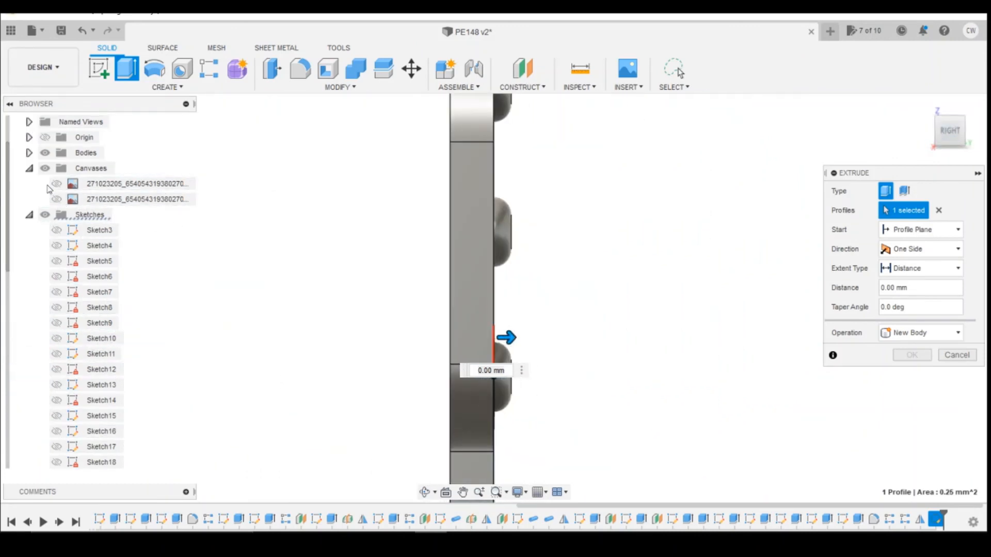
left_click(56, 199)
scroll(431, 269, "down", 3)
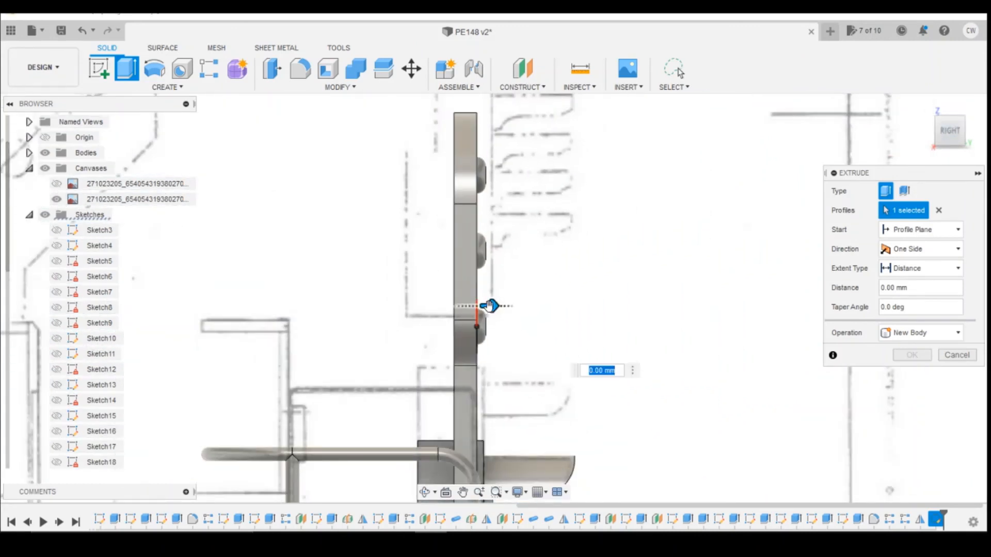
left_click_drag(491, 306, 604, 308)
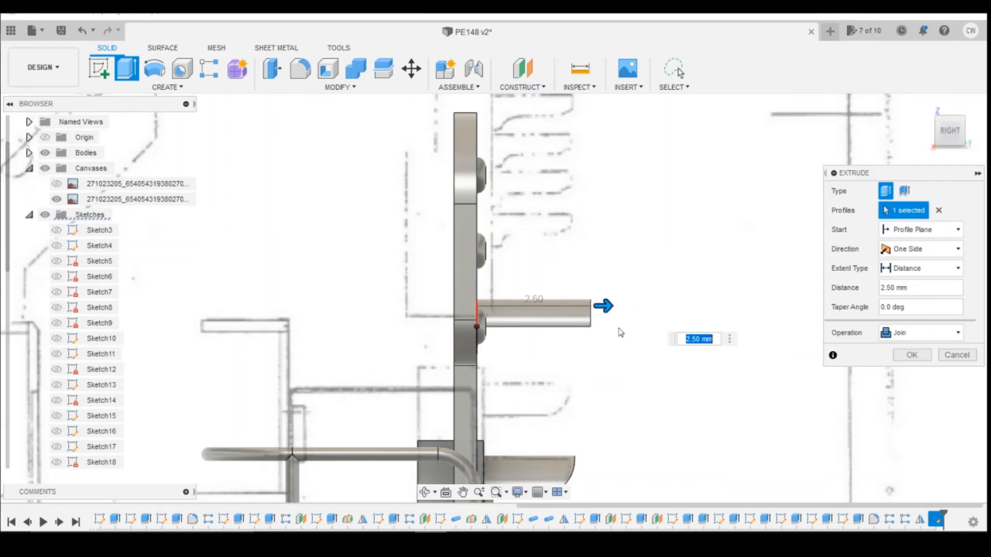
type("2.2")
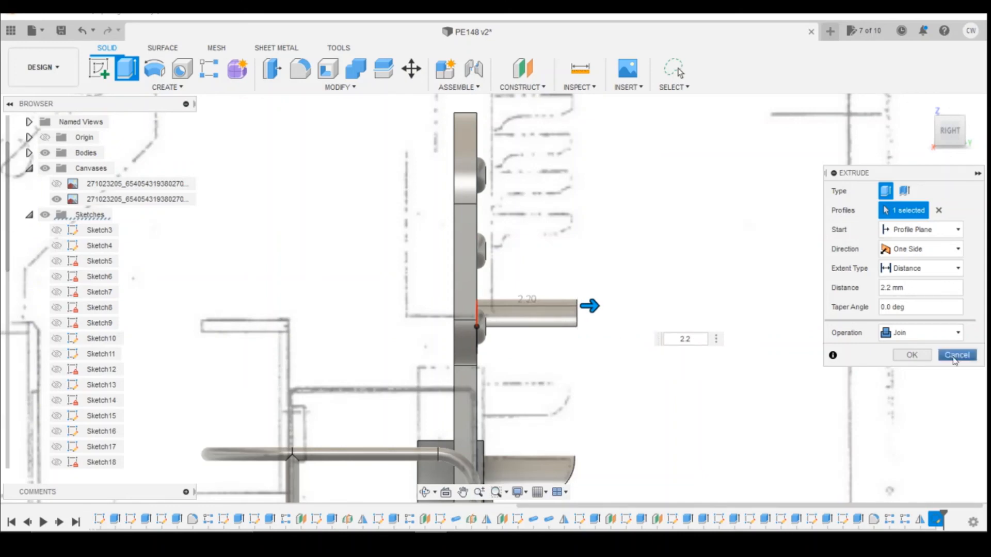
left_click(927, 362)
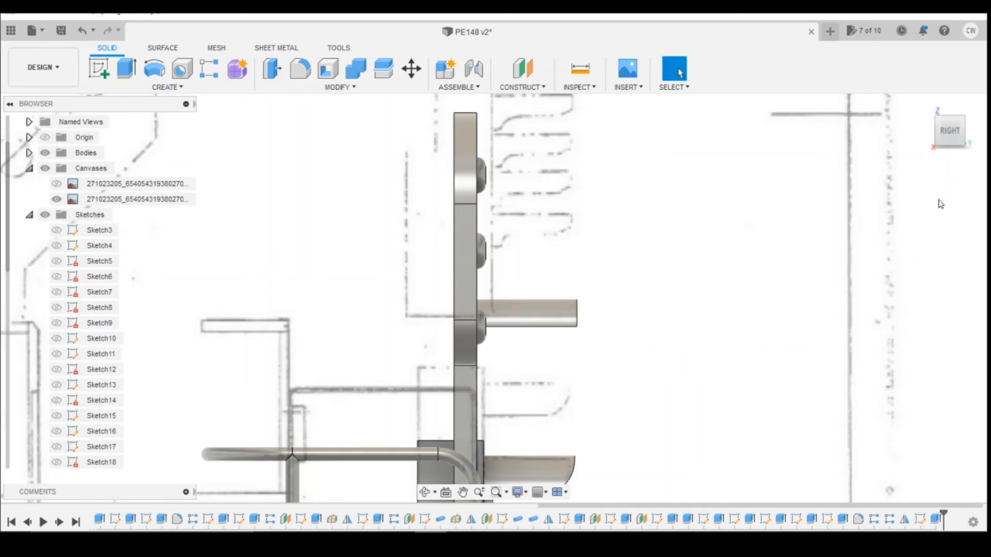
Switch to the PE 153 reference photo in Photos and compare its lamp hoods with the new hood from the side and at an angle.
mouse_move(390, 501)
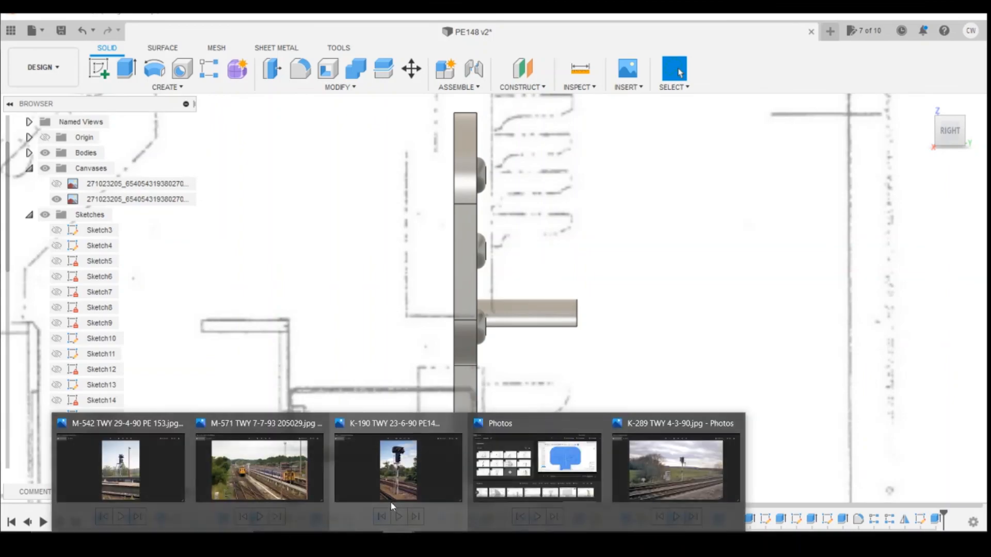
left_click(146, 475)
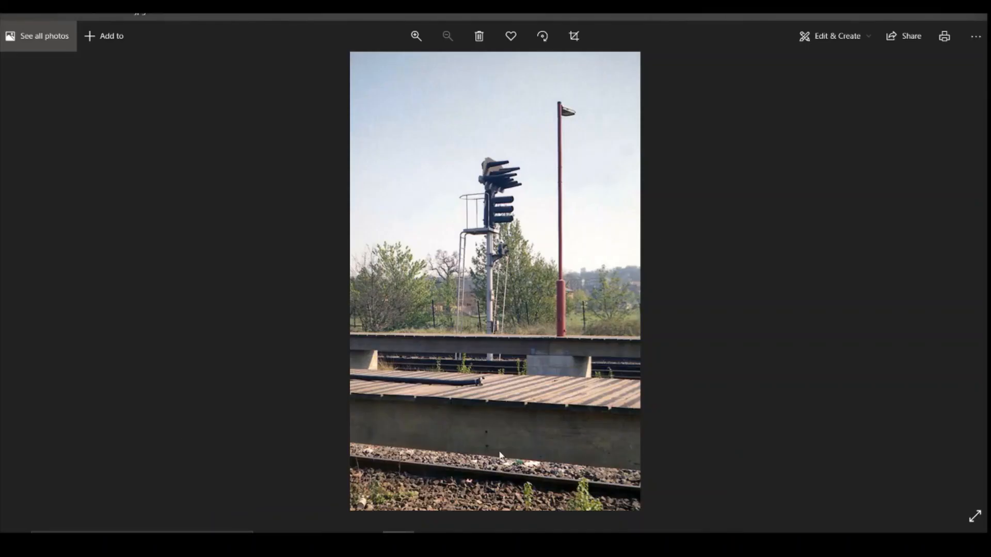
left_click(430, 537)
scroll(640, 337, "up", 1)
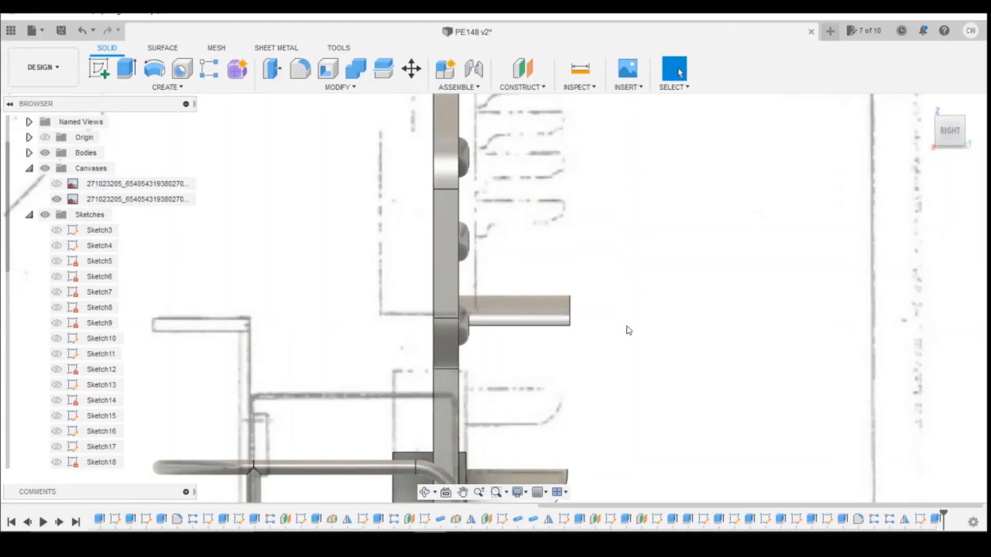
scroll(763, 221, "down", 2)
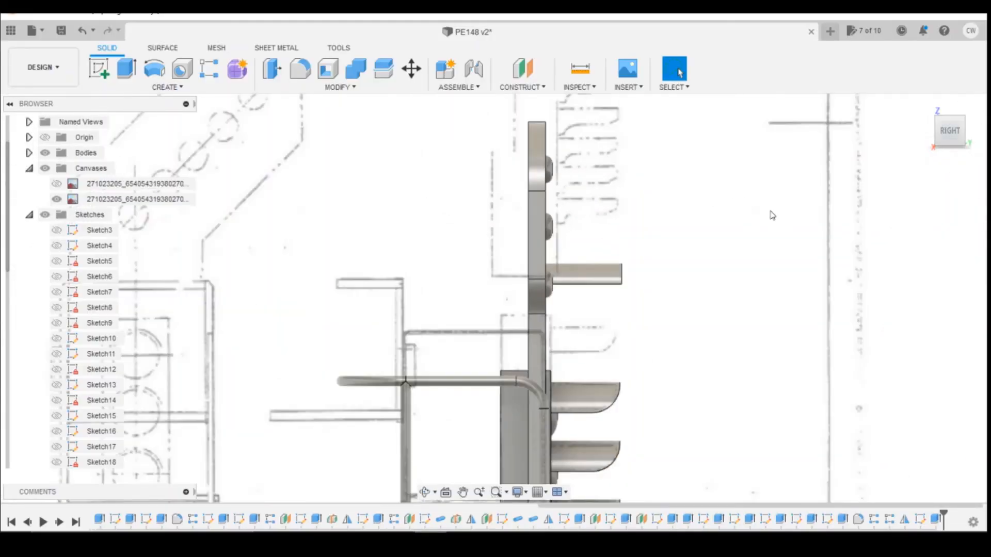
mouse_move(958, 131)
left_mouse_down()
mouse_move(940, 127)
mouse_move(952, 127)
left_mouse_up()
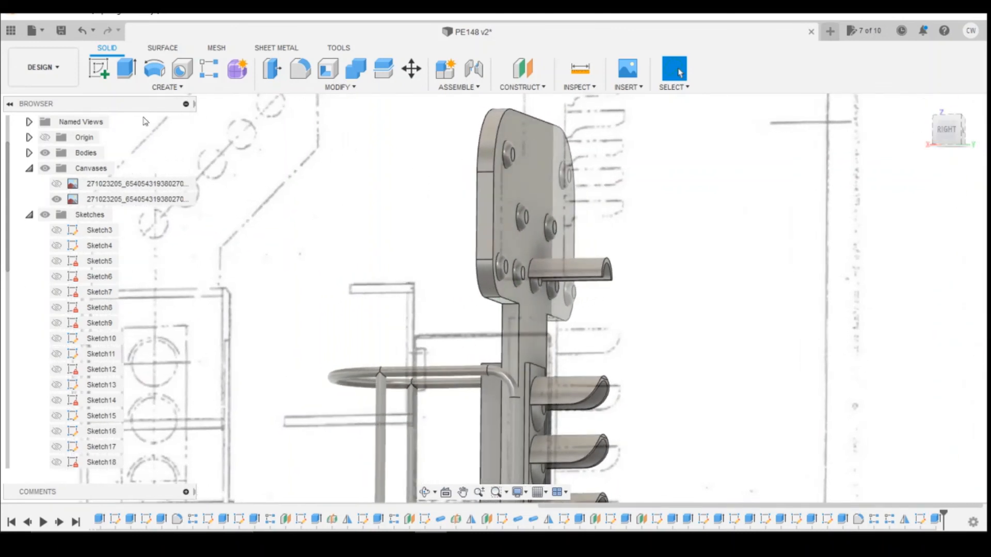
Start a sketch on the side plane of the indicator plate's neck, viewed alongside the new hood.
left_click(103, 62)
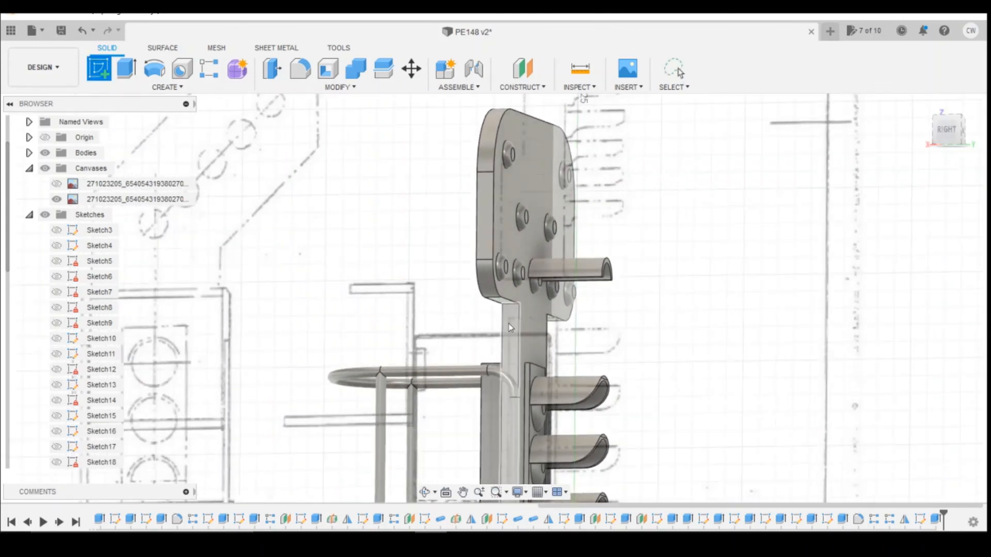
left_click(587, 305)
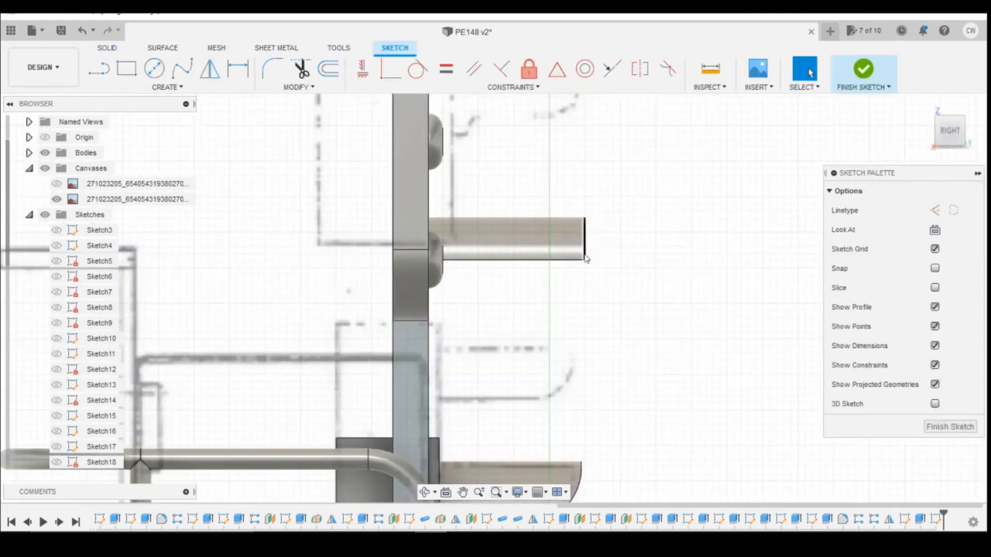
key("l")
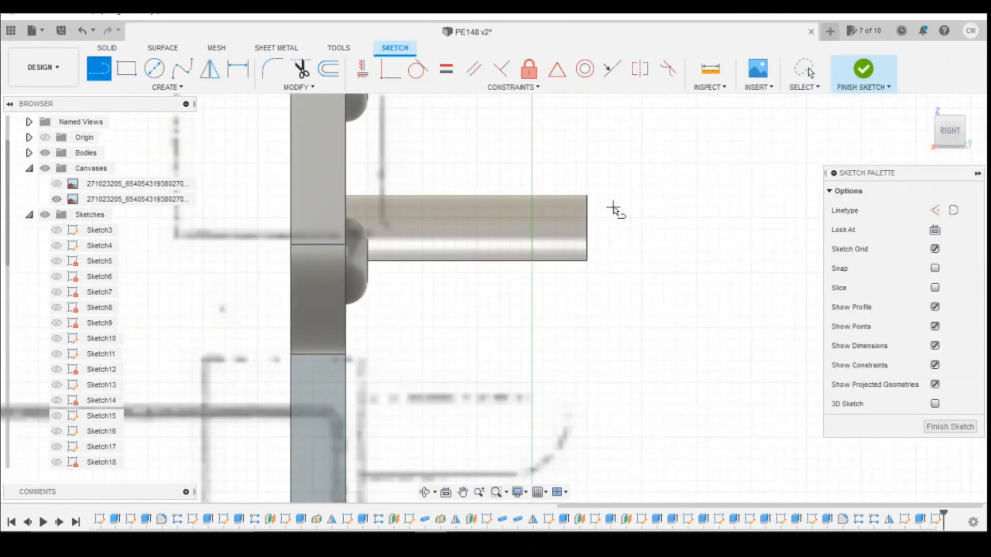
left_click(613, 207)
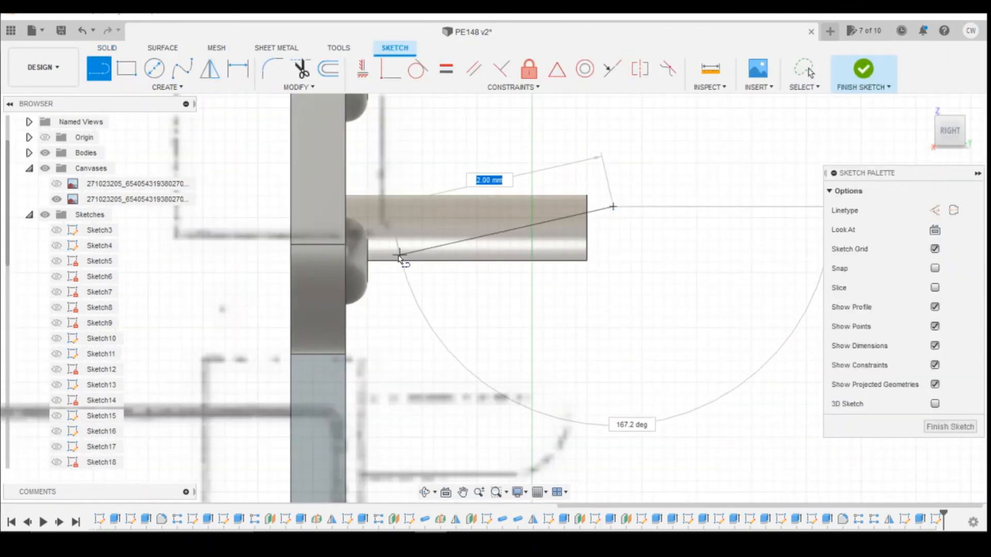
key("Escape")
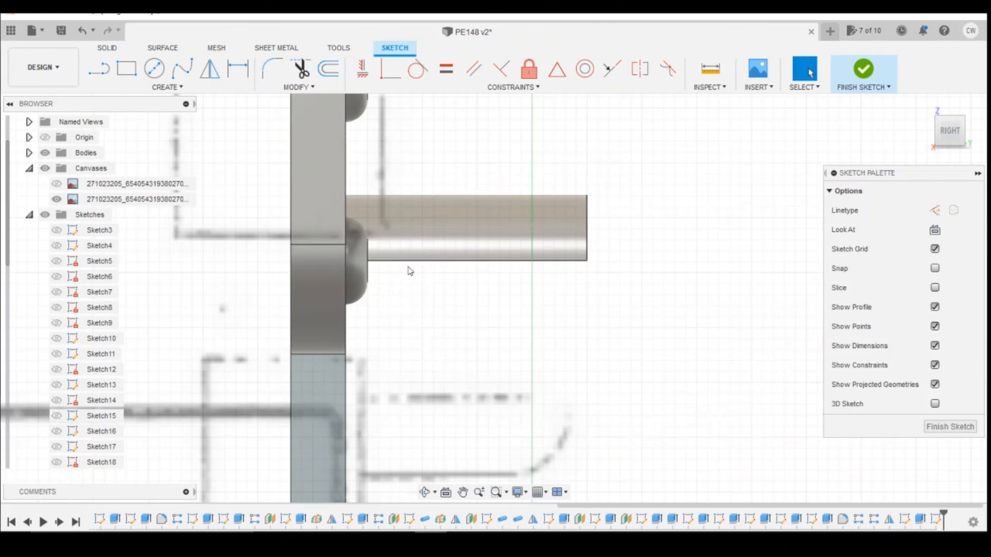
Project the hood's bottom edge and front end edge into the side sketch.
key("p")
left_click(428, 261)
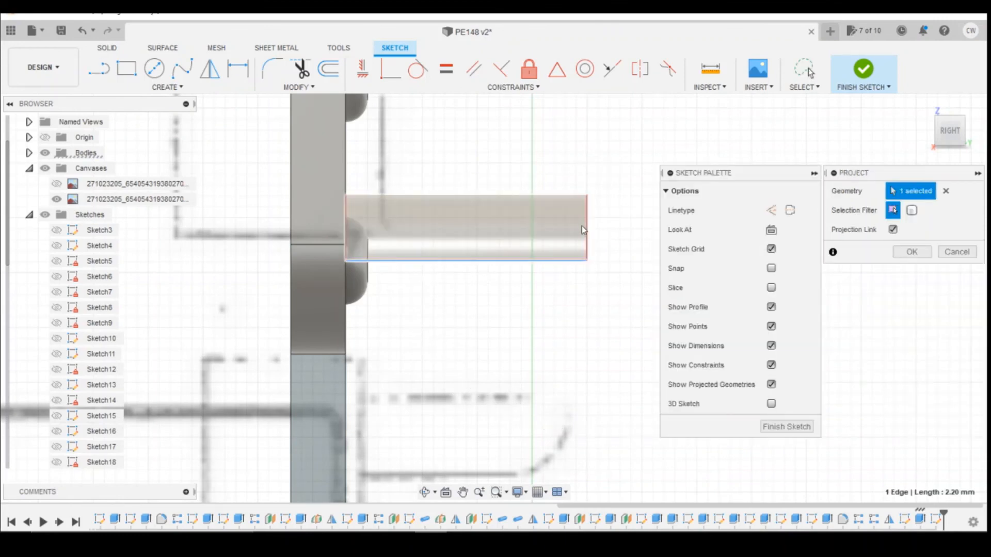
left_click(586, 227)
left_click(912, 251)
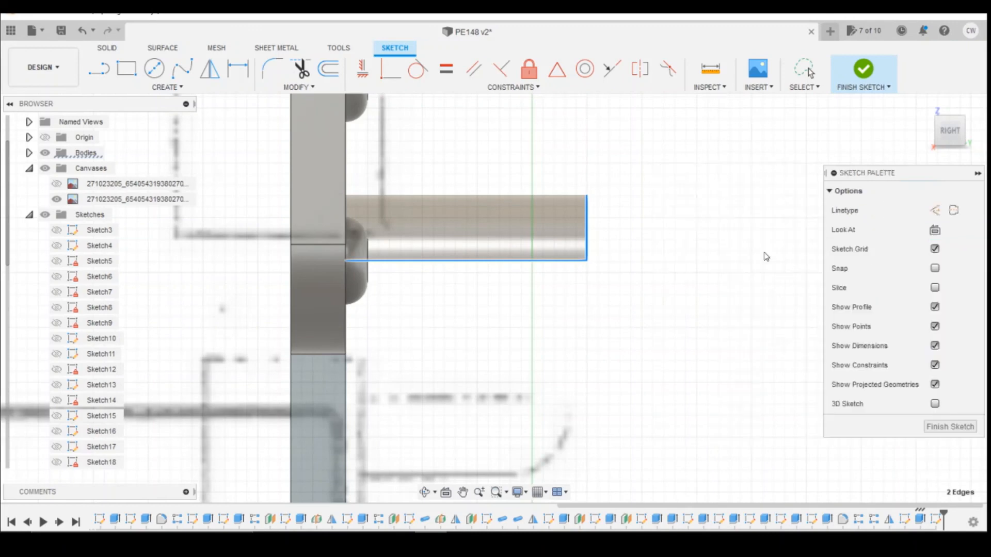
Sketch a sloping line from about 0.11 mm below the hood's upper front corner to its bottom edge near the lamp.
left_click(100, 73)
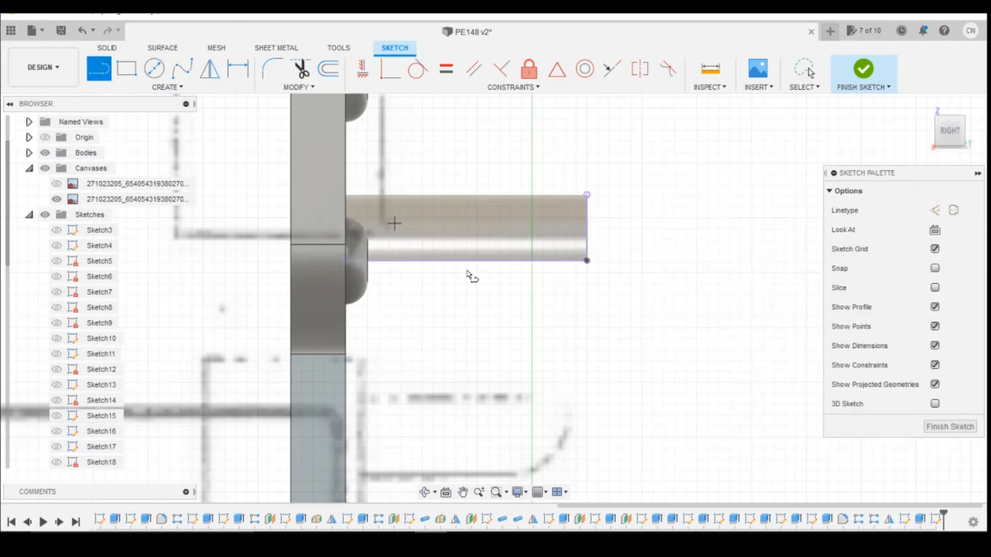
left_click(587, 208)
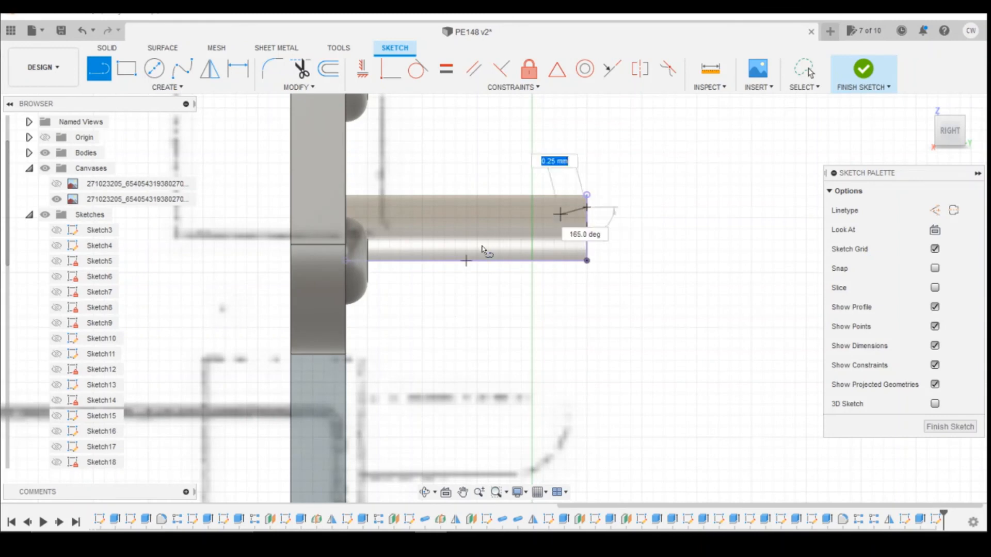
left_click(387, 261)
key("Escape")
Dimension the gap between the hood's upper front corner and the sloping line's end at 0.1 mm.
key("d")
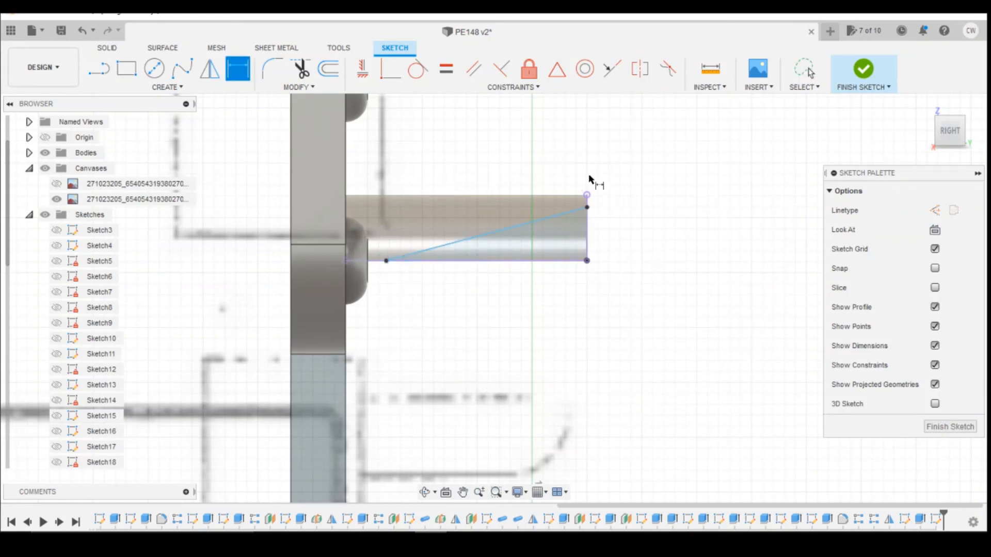
left_click(587, 195)
left_click(586, 207)
left_click(626, 205)
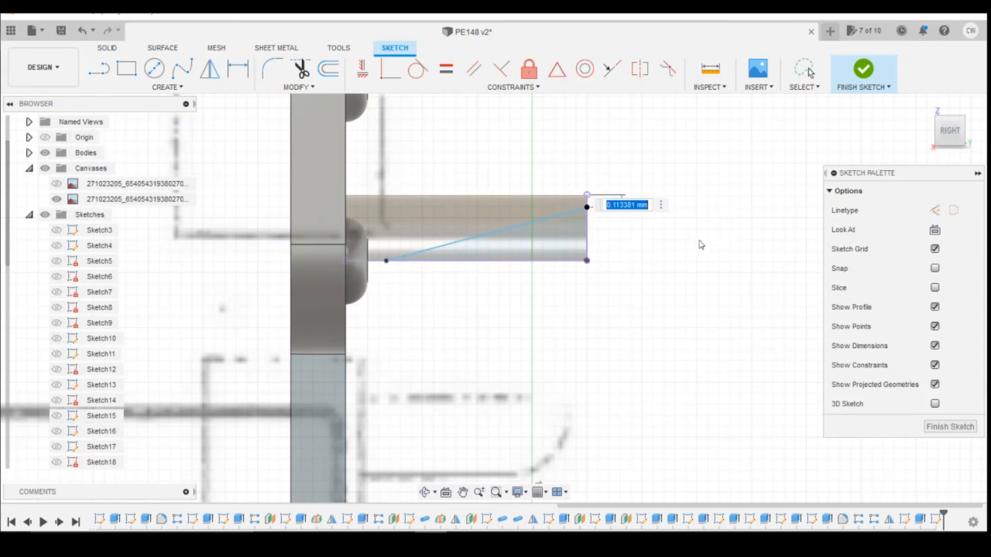
key("Return")
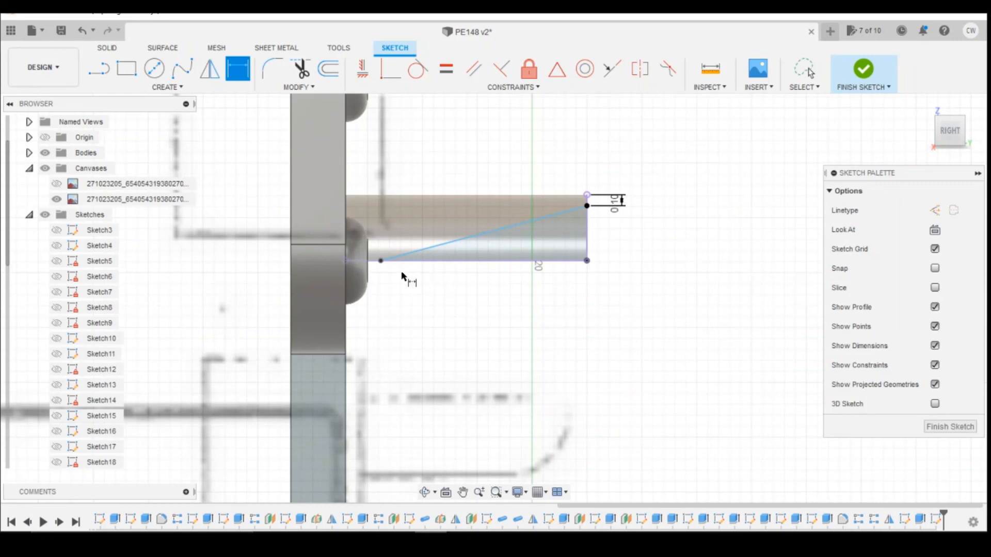
Dimension the horizontal distance from the sloping line's lower end to the hood's front bottom corner at 1.9 mm.
left_click(381, 261)
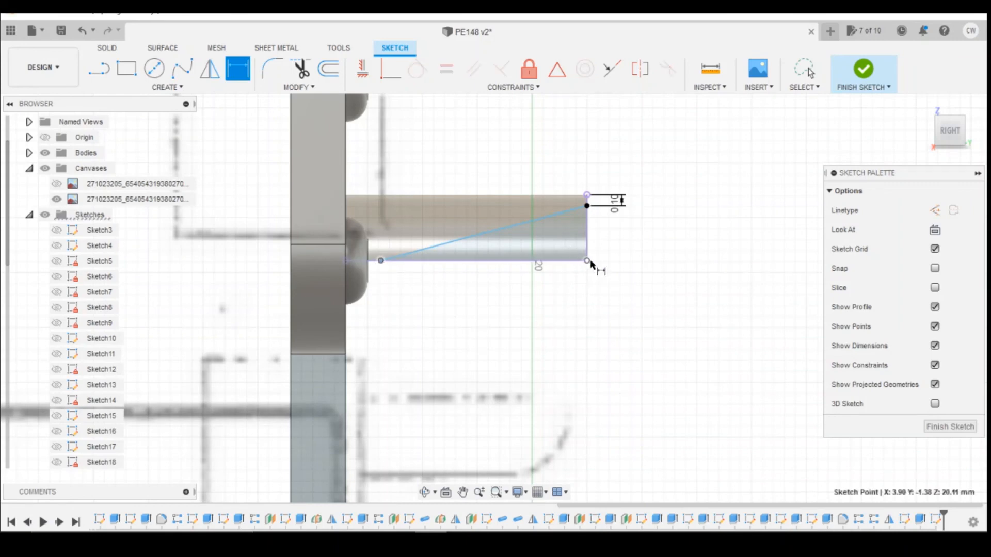
left_click(587, 260)
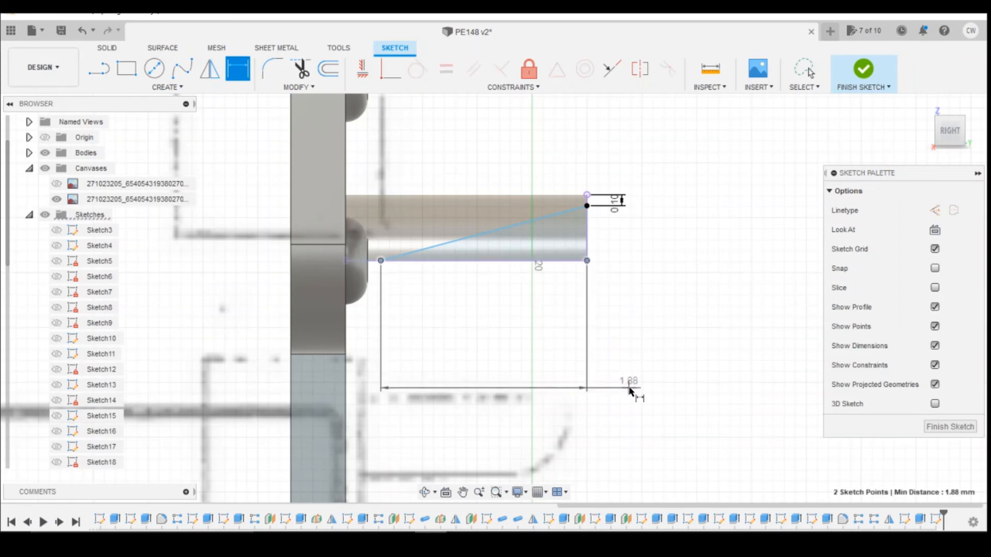
left_click(630, 391)
type("1.9")
key("Return")
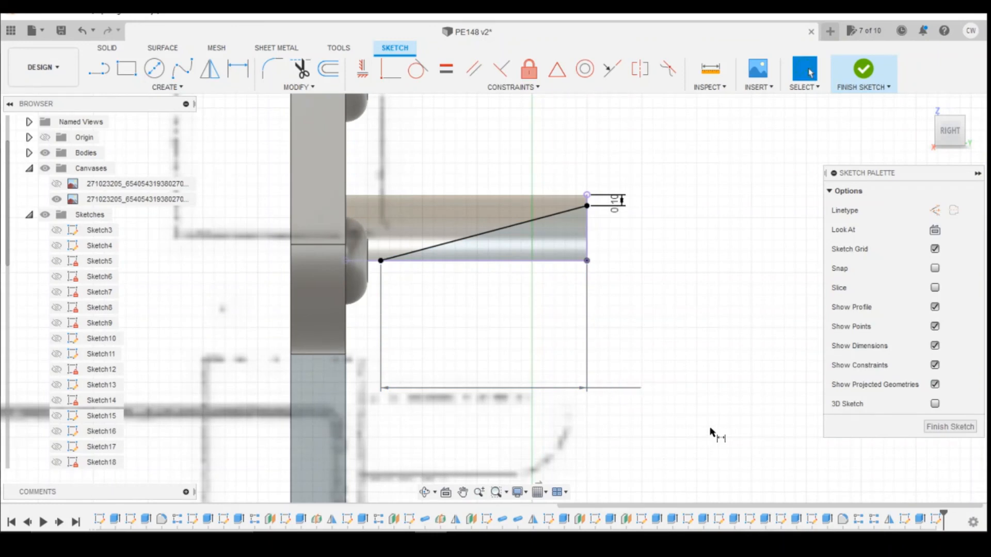
key("Escape")
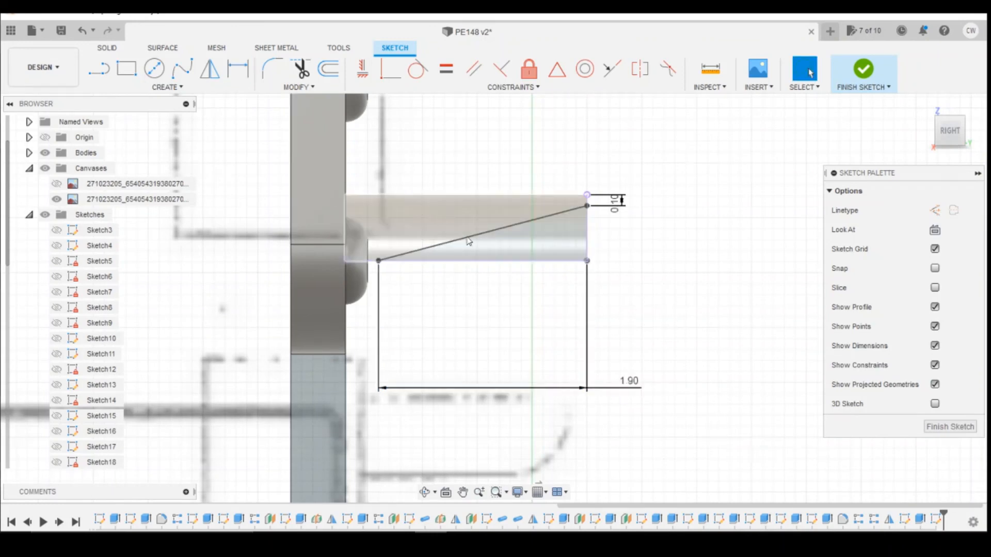
Extrude the triangular profile below the sloping line by -2.80 mm as a cut through the hood to slant its end.
left_click(537, 243)
right_click(541, 244)
left_click(528, 301)
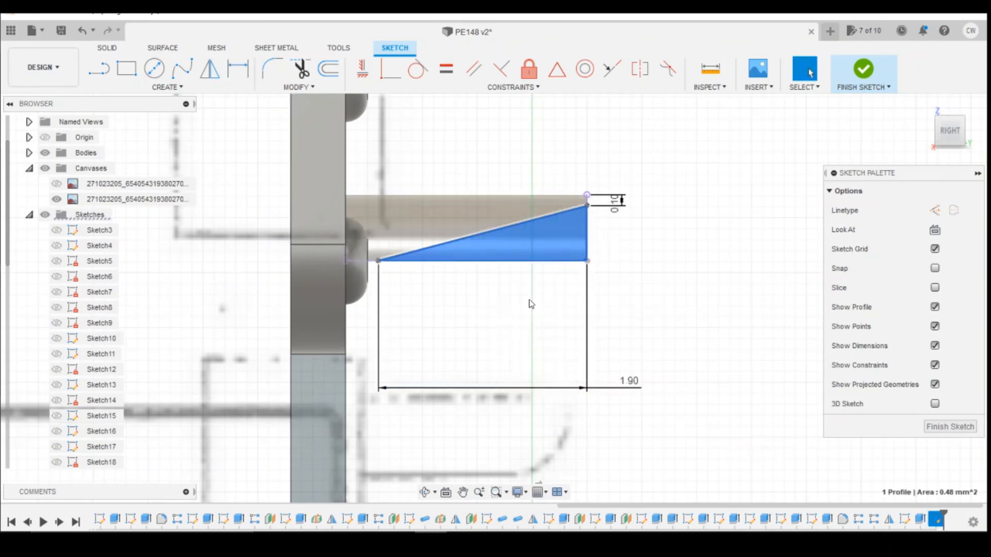
left_click_drag(944, 137, 913, 147)
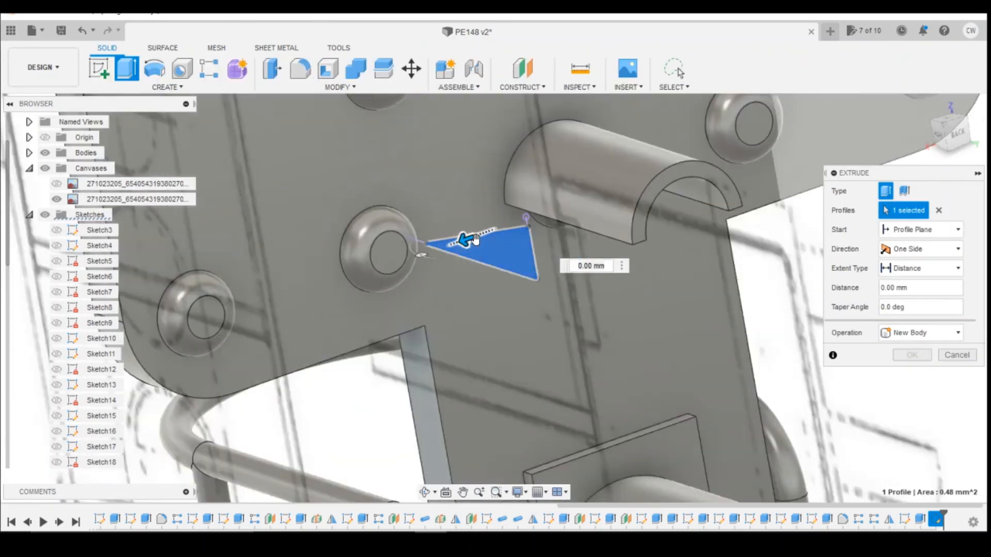
left_click_drag(471, 239, 758, 228)
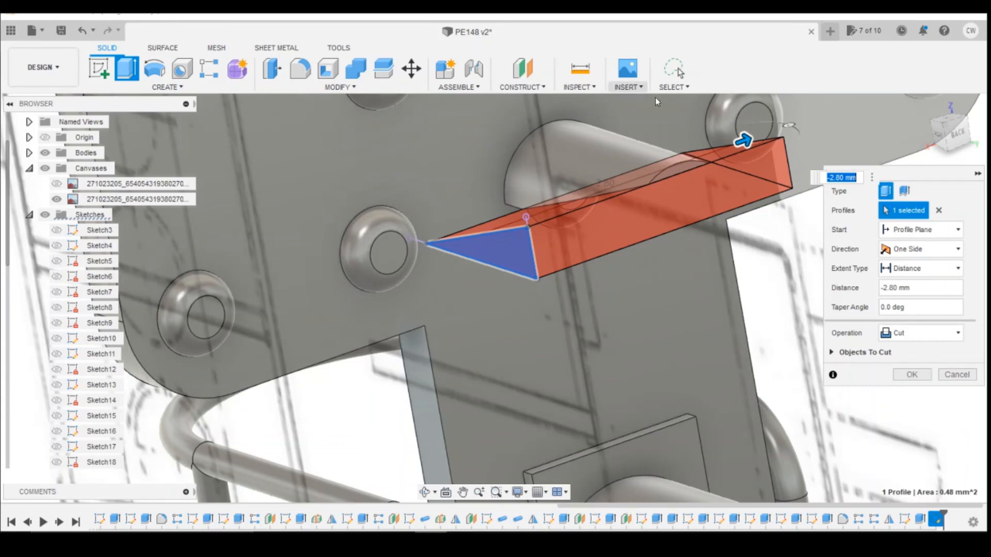
left_click(917, 374)
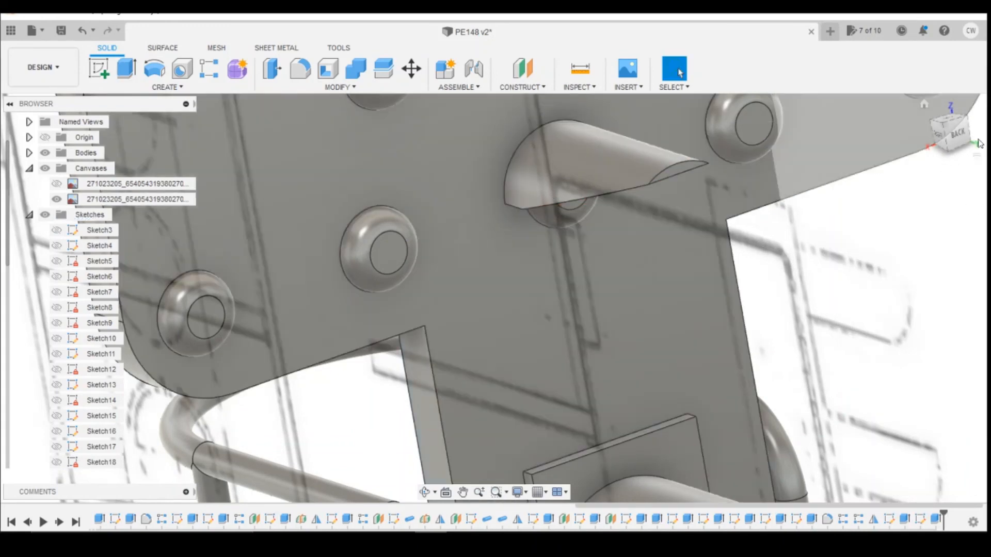
Show Sketch23 with the lamp layout lines on the indicator plate, viewed from the back.
mouse_move(940, 120)
left_mouse_down()
mouse_move(932, 111)
mouse_move(924, 124)
mouse_move(852, 120)
mouse_move(930, 129)
mouse_move(953, 143)
left_mouse_up()
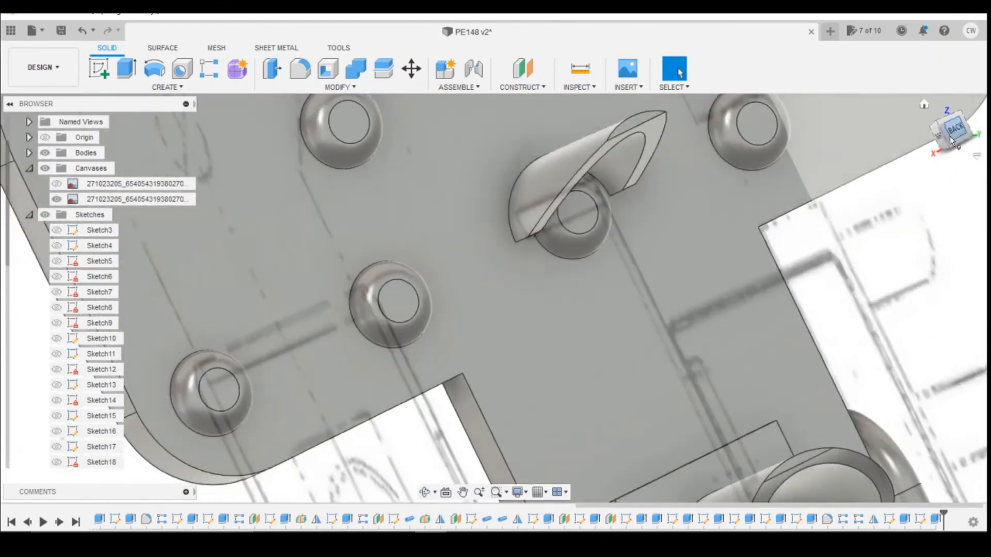
left_click(957, 136)
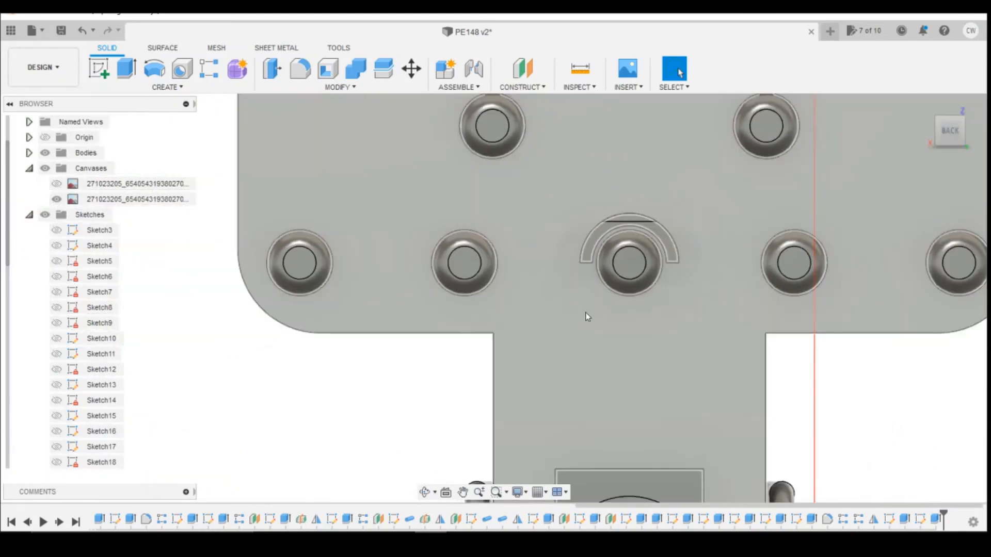
scroll(682, 283, "down", 2)
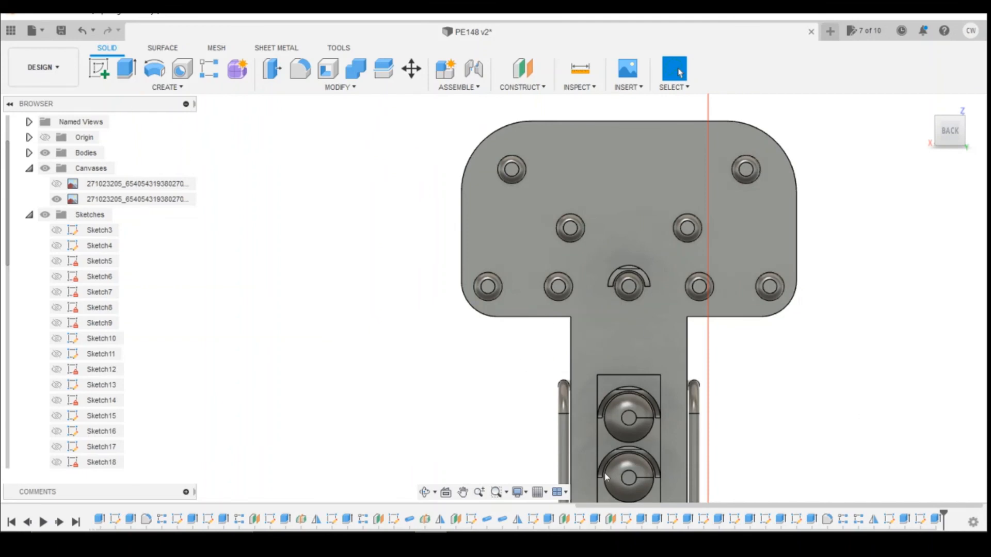
left_click(797, 519)
scroll(66, 411, "down", 2)
scroll(66, 413, "down", 2)
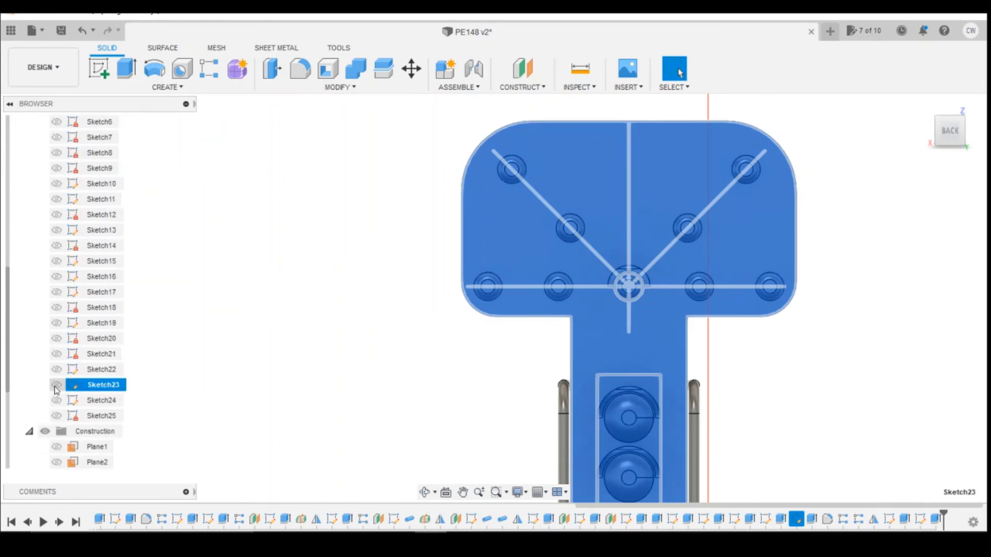
left_click(57, 387)
scroll(749, 402, "down", 2)
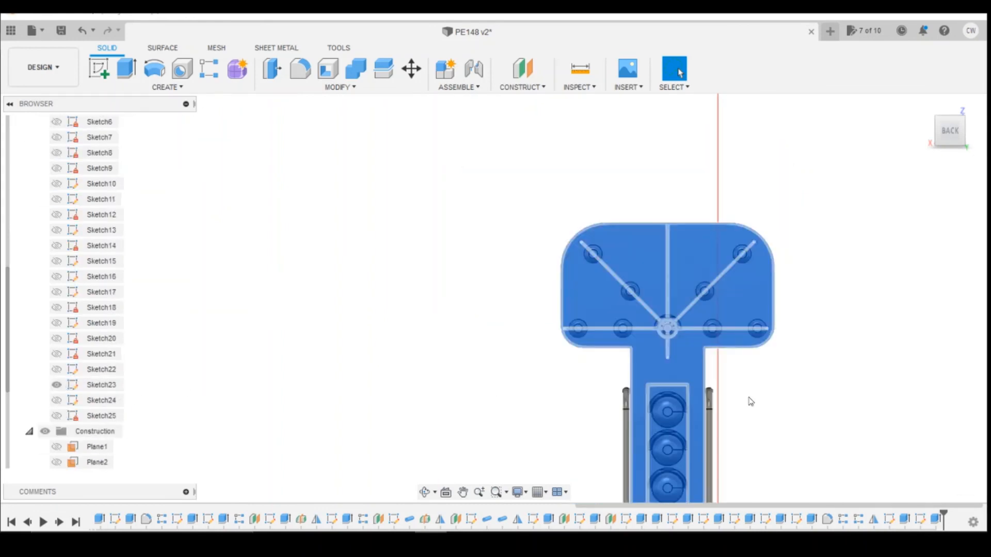
Pattern the hood and its slanted cut along the right diagonal layout line with quantity 3 over a 4.70 mm extent.
left_click(209, 68)
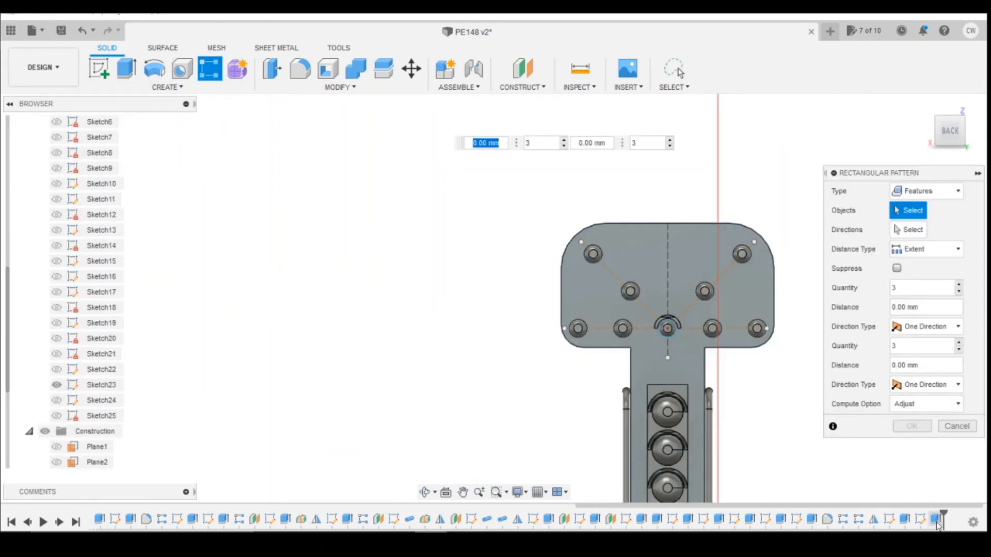
left_click(904, 521)
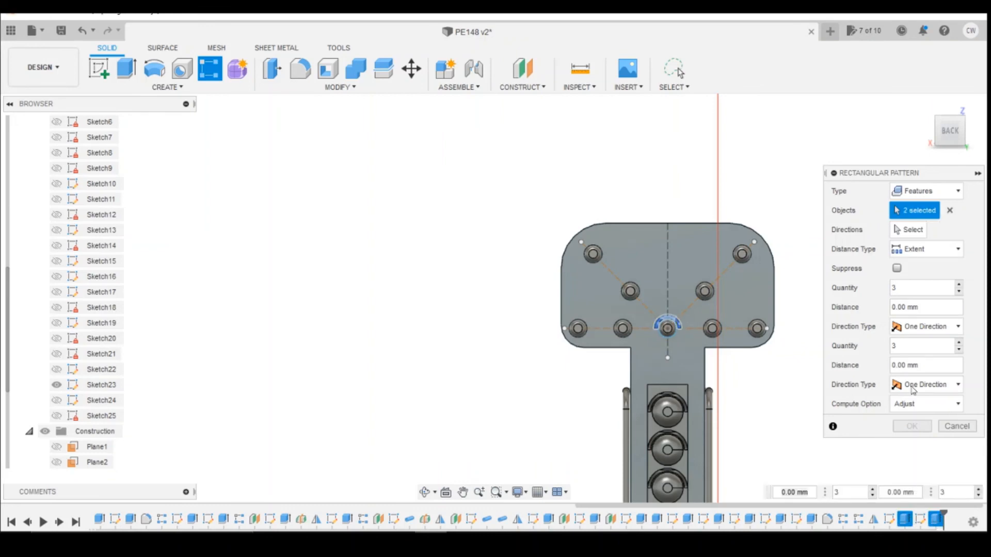
left_click(909, 229)
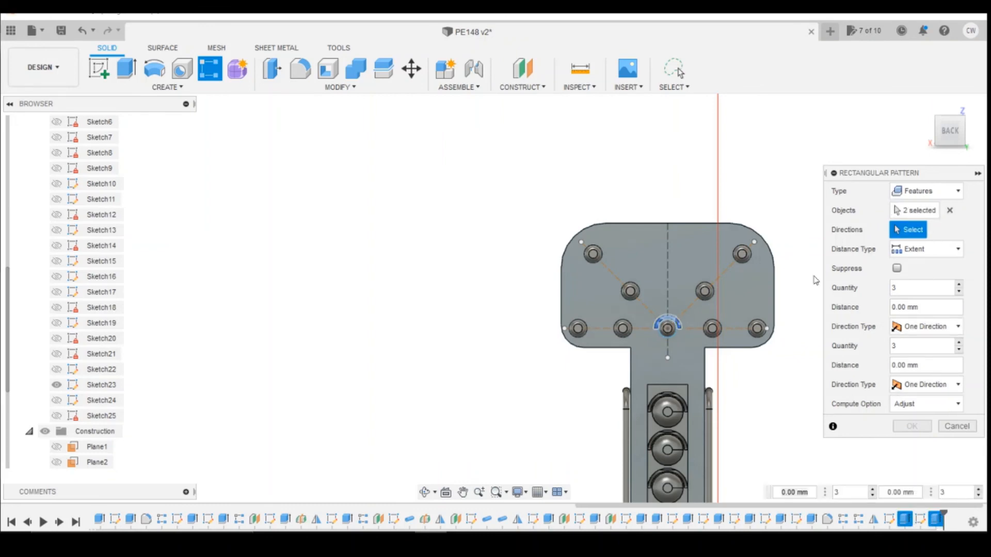
left_click(730, 263)
mouse_move(677, 317)
left_mouse_down()
mouse_move(761, 243)
mouse_move(740, 241)
mouse_move(723, 255)
left_mouse_up()
scroll(756, 241, "up", 5)
scroll(723, 256, "down", 3)
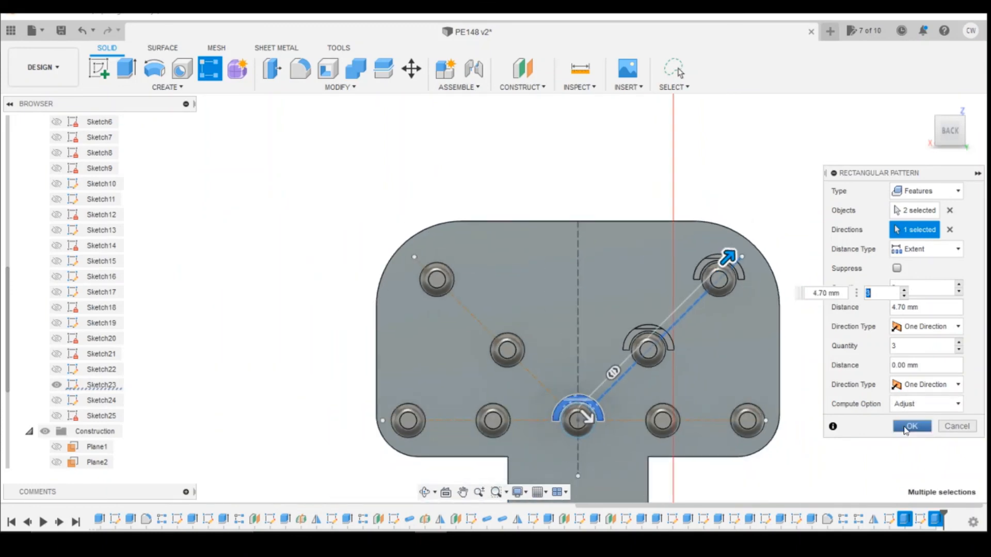
left_click(911, 427)
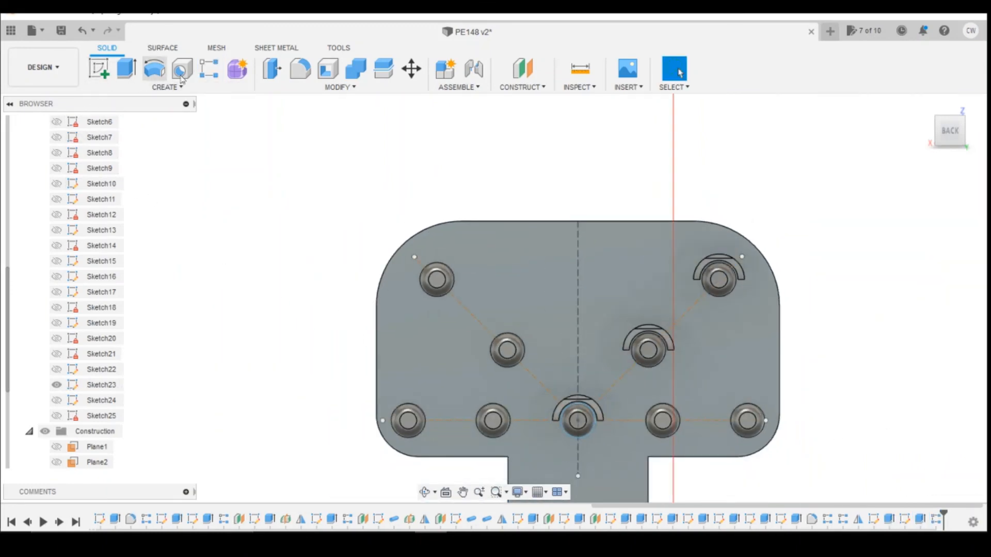
Pattern the centre hood and its slanted cut along the right half of the horizontal layout line, quantity 3 over -4.00 mm.
left_click(209, 68)
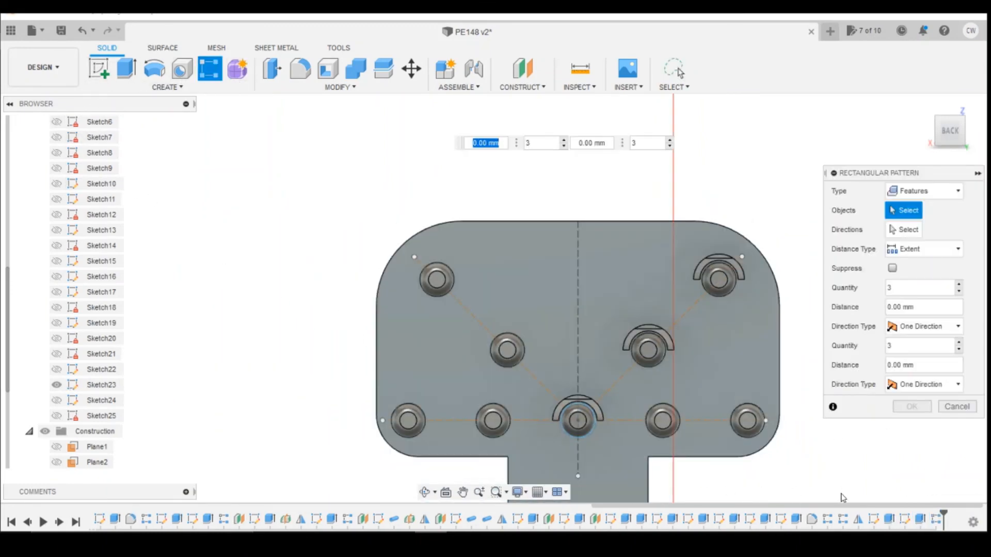
left_click(889, 520)
left_click(920, 519)
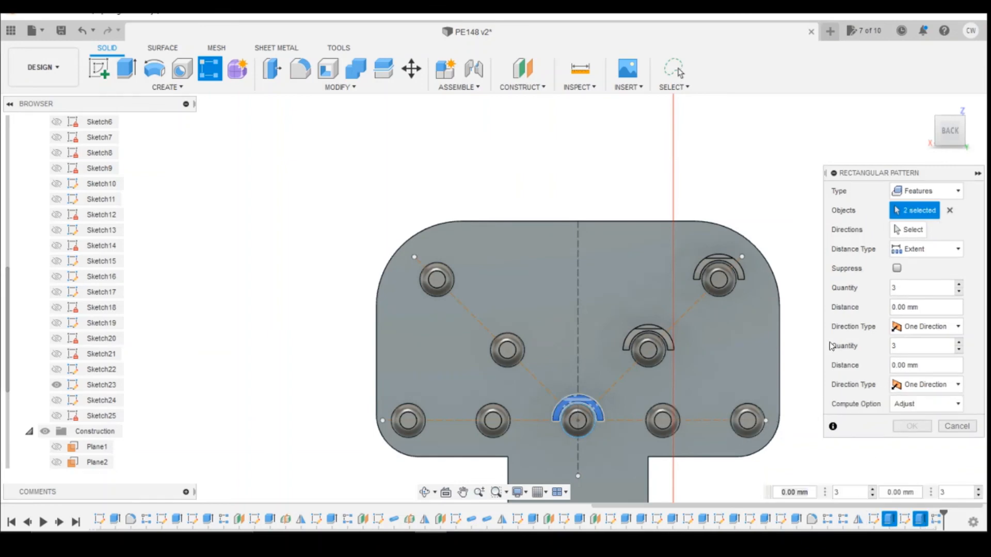
left_click(908, 229)
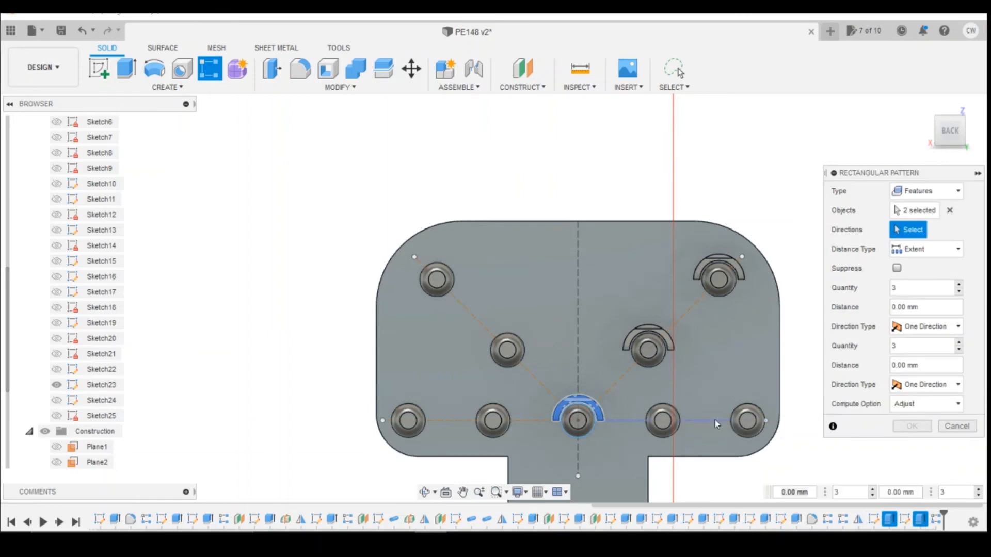
left_click(715, 420)
left_click_drag(566, 407, 744, 410)
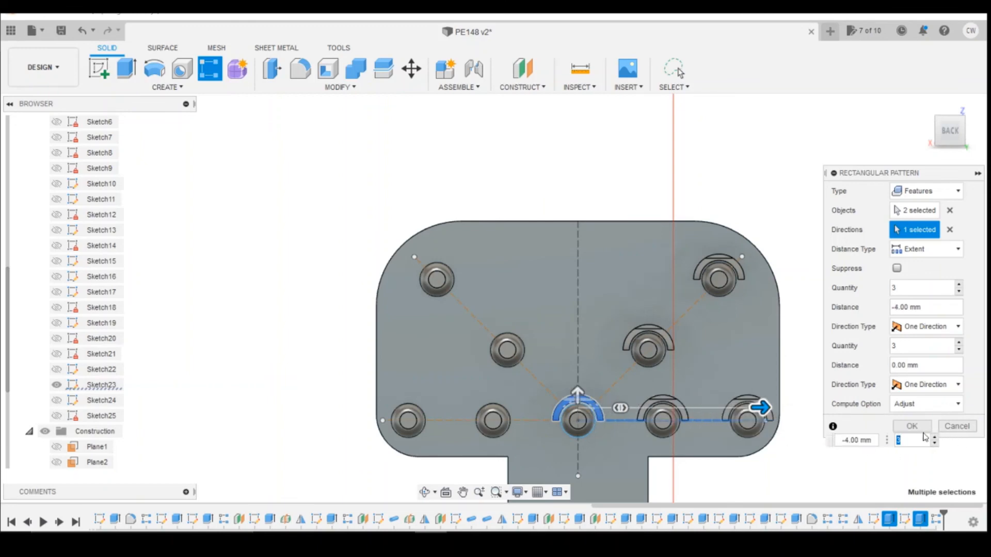
left_click(911, 427)
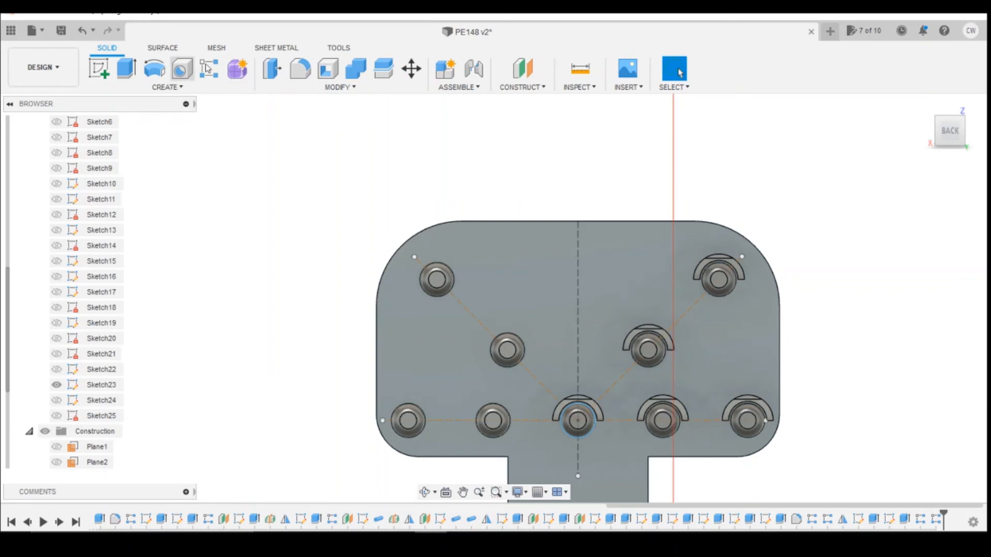
Start a feature mirror with the centre hood, its slanted cut and both hood patterns as the objects.
key("h")
left_click(948, 343)
left_click(151, 88)
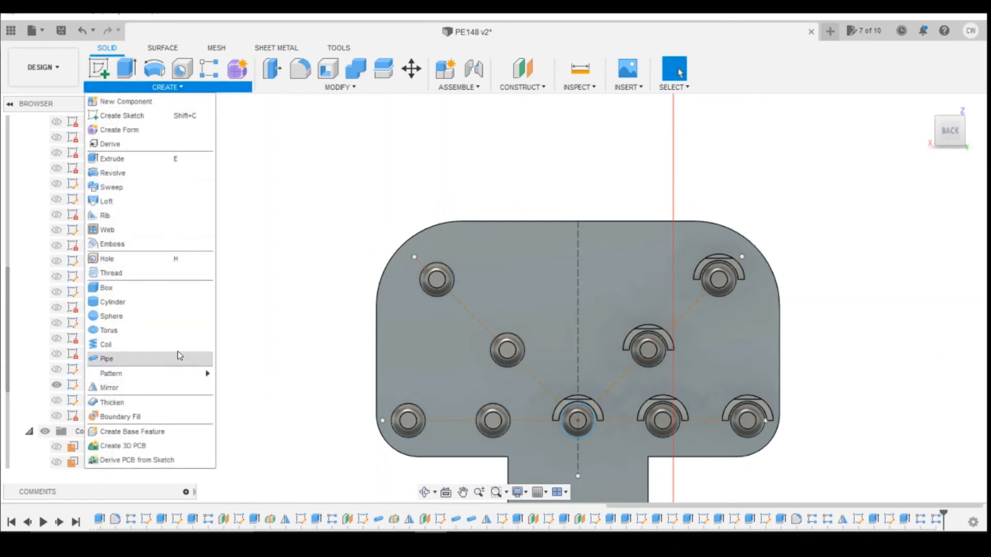
left_click(177, 389)
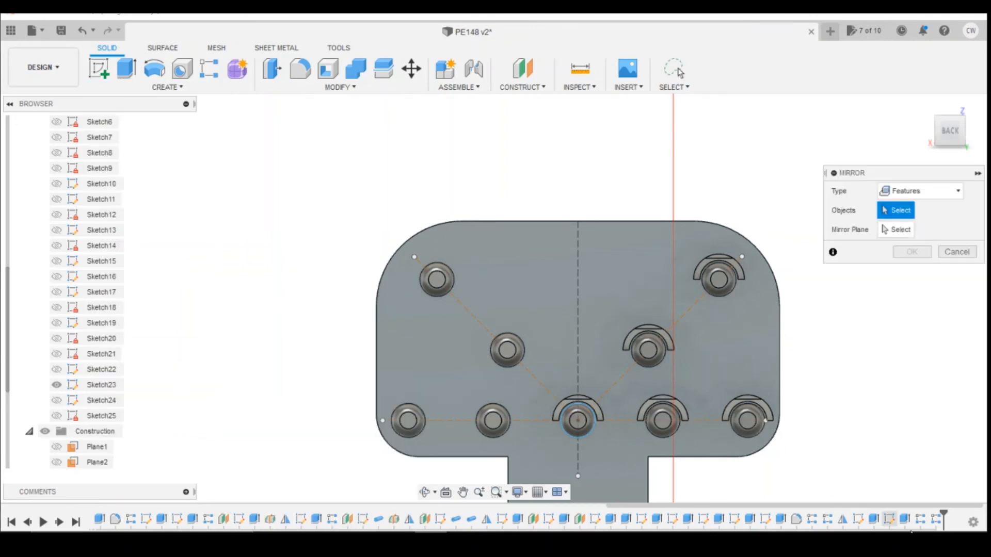
left_click(921, 523)
left_click(937, 521)
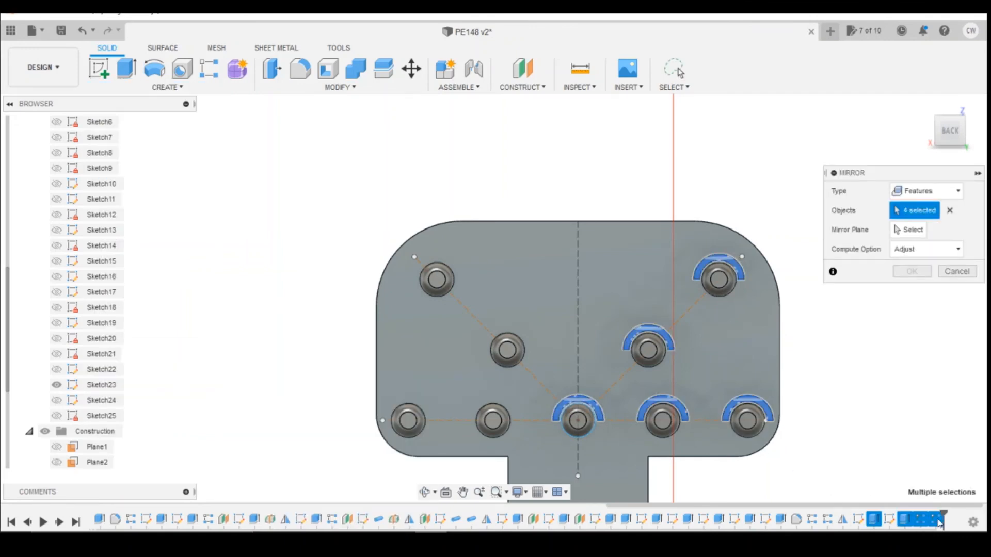
left_click(908, 230)
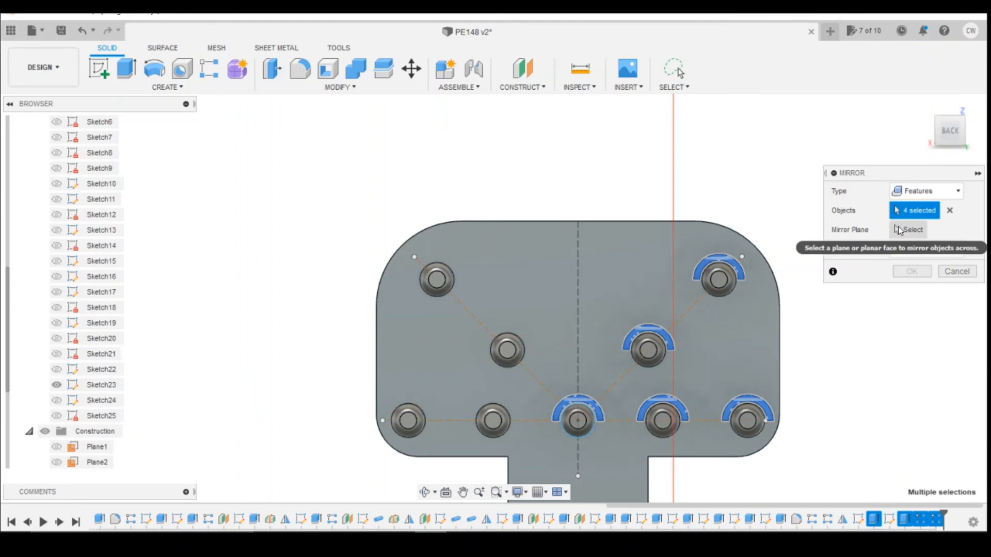
Show Plane6 and Plane7 to check them as mirror plane candidates for the hoods, and hide both again.
scroll(73, 405, "down", 3)
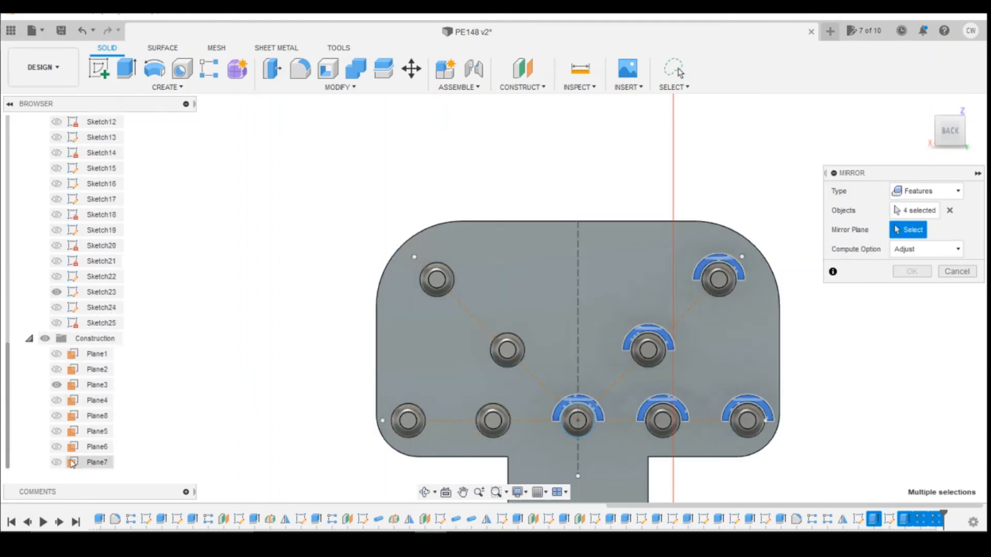
left_click(56, 447)
left_click(56, 463)
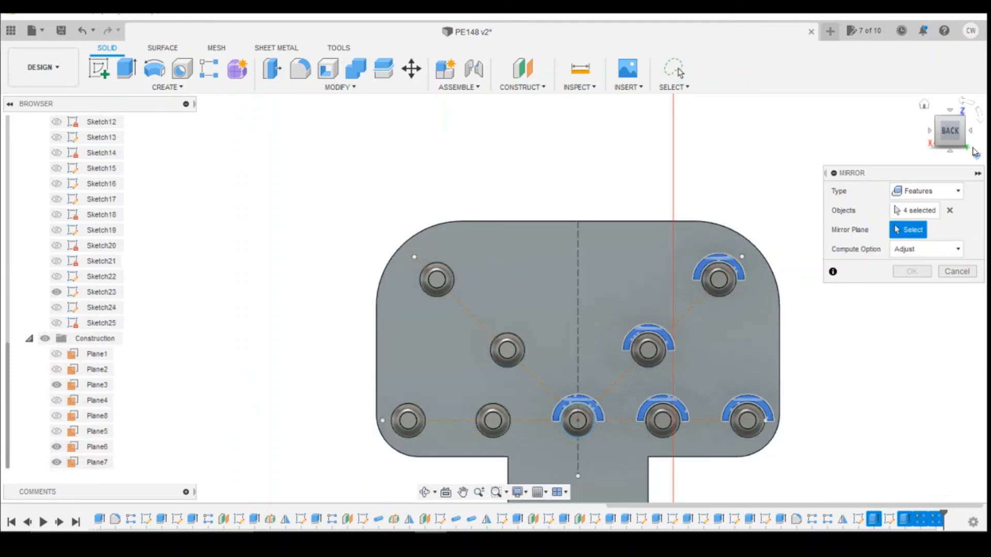
left_click(940, 134)
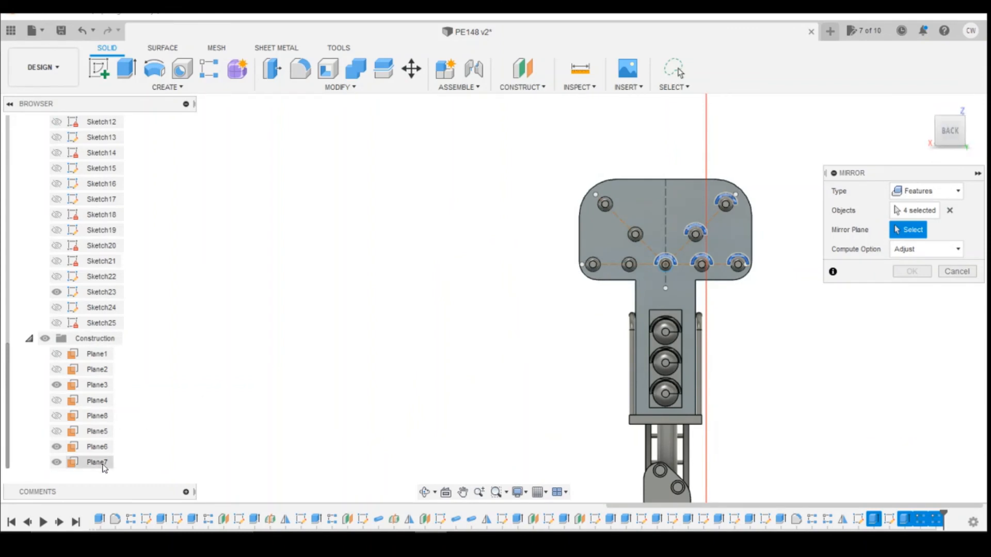
left_click_drag(949, 139, 941, 137)
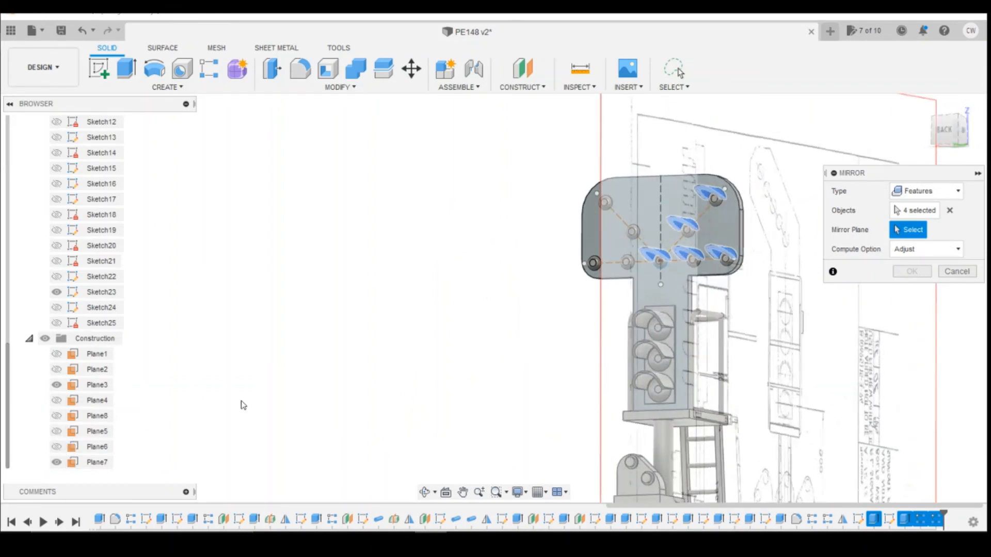
scroll(514, 320, "down", 2)
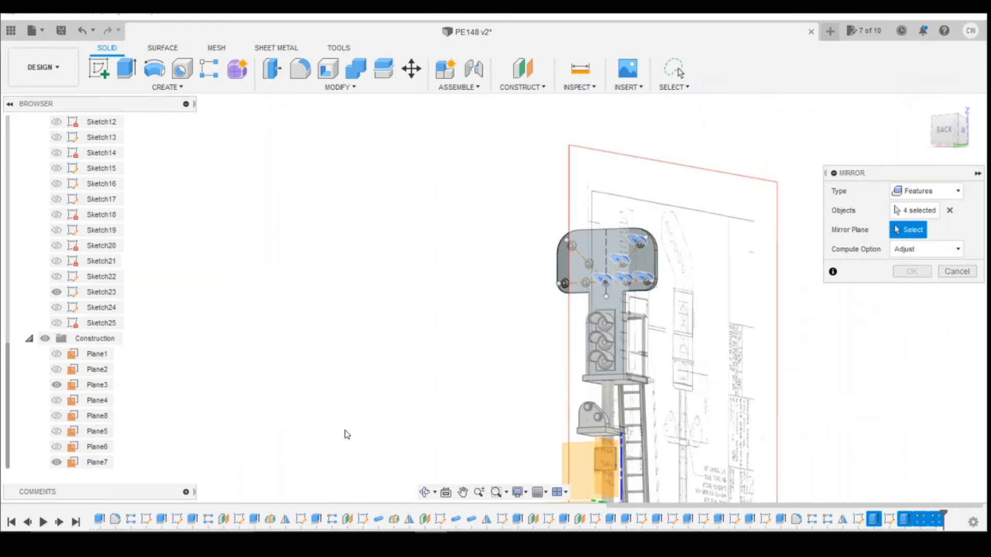
scroll(382, 349, "down", 2)
scroll(733, 415, "up", 3)
scroll(620, 369, "down", 6)
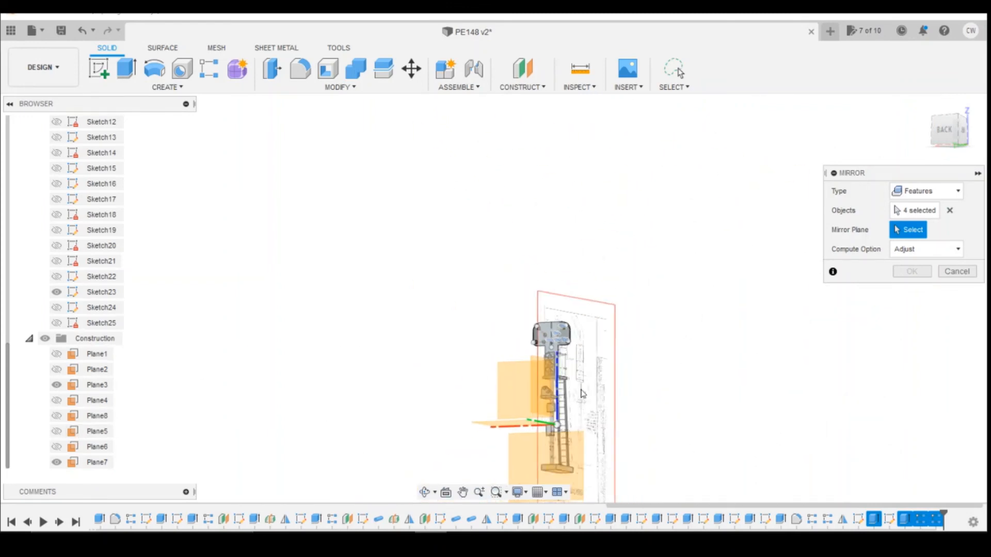
scroll(582, 490, "up", 3)
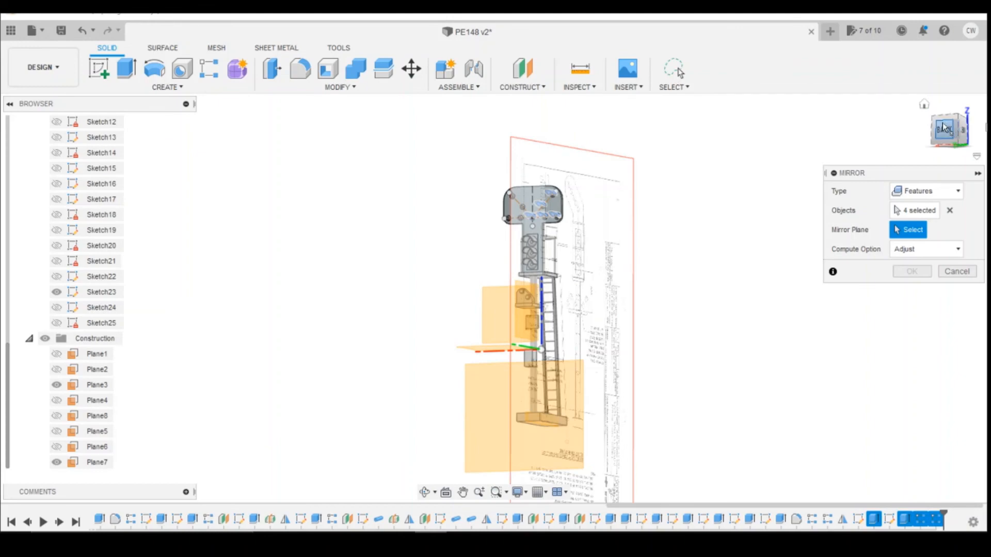
left_click_drag(948, 129, 932, 128)
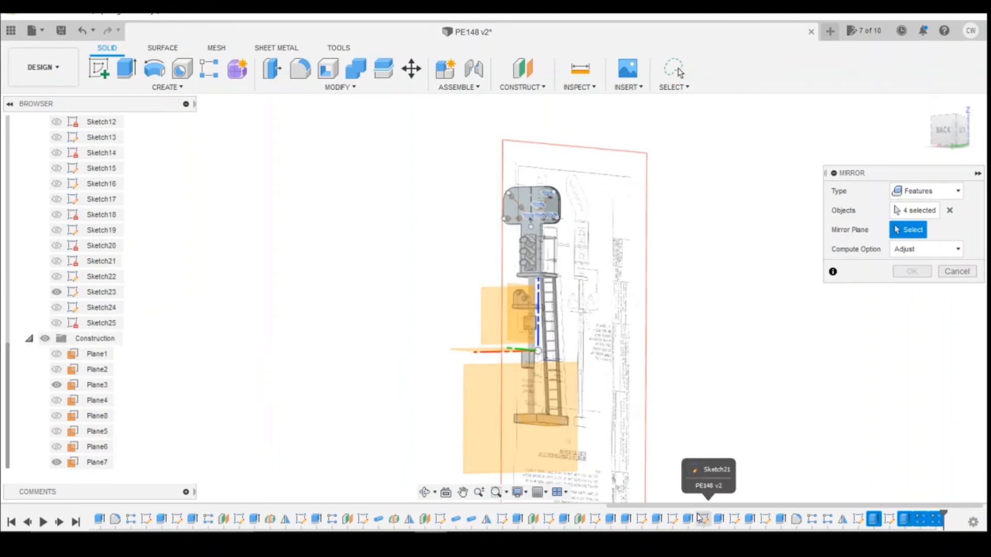
scroll(690, 514, "left", 5)
scroll(690, 514, "right", 5)
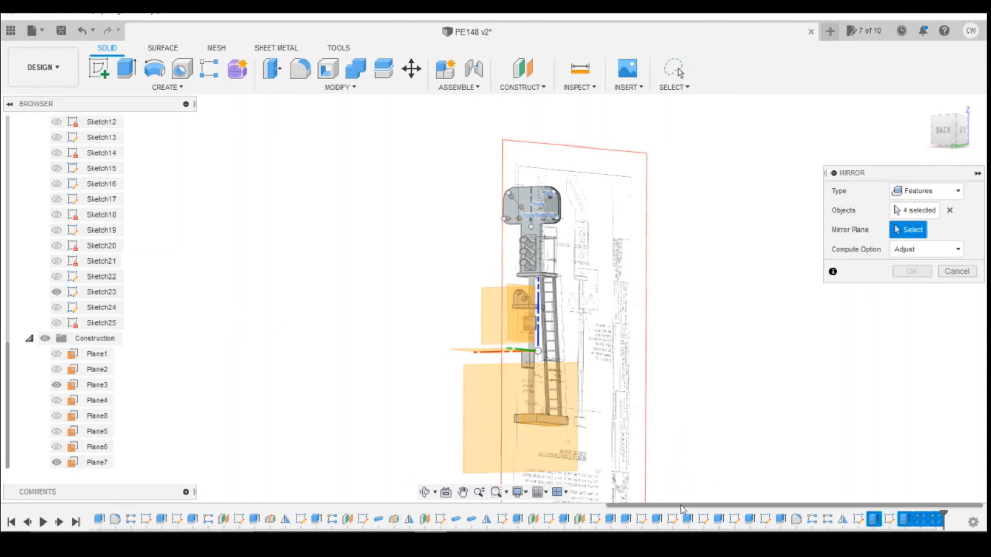
left_click(56, 463)
Show Plane8 and mirror the selected hood, slanted cut and hood patterns across it with the Adjust compute option.
left_click(57, 416)
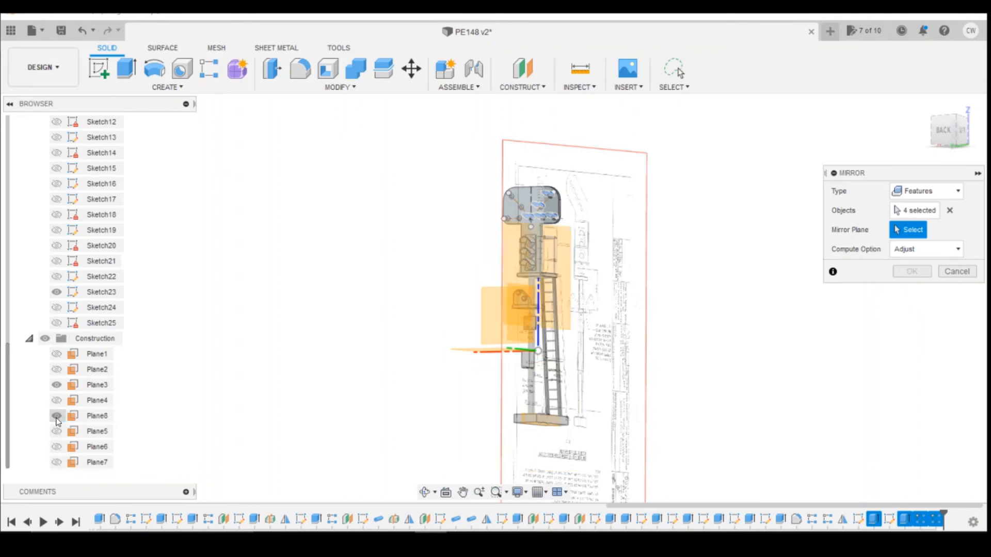
left_click(559, 253)
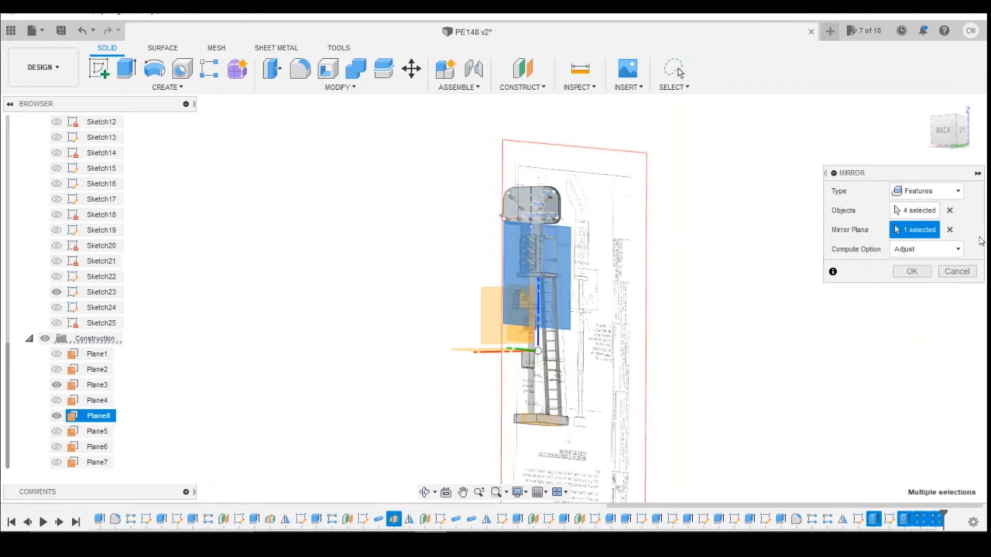
left_click(912, 271)
scroll(586, 232, "up", 5)
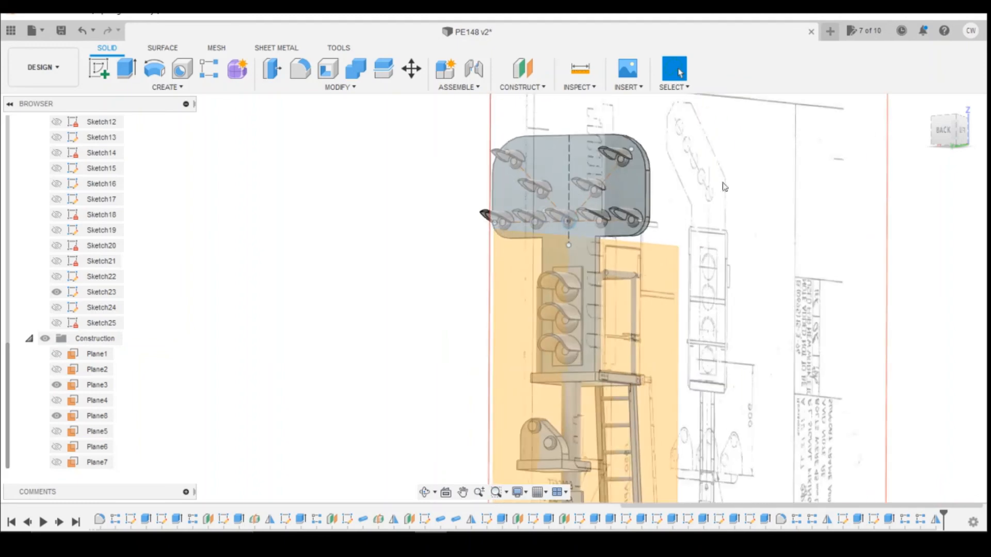
left_click_drag(985, 130, 986, 139)
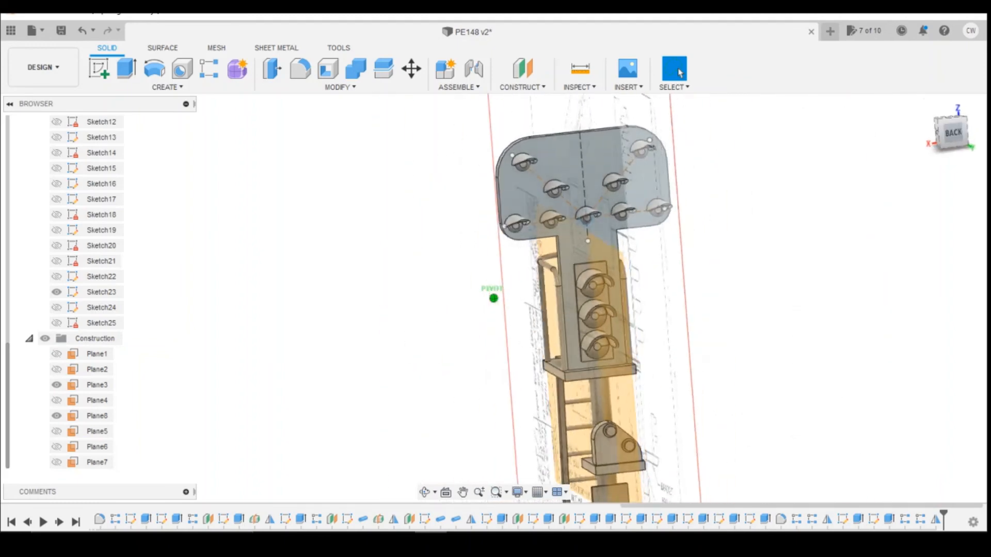
Hide Plane8, Sketch23 and the second reference canvas so only the signal model is displayed.
left_click(53, 417)
left_click(56, 291)
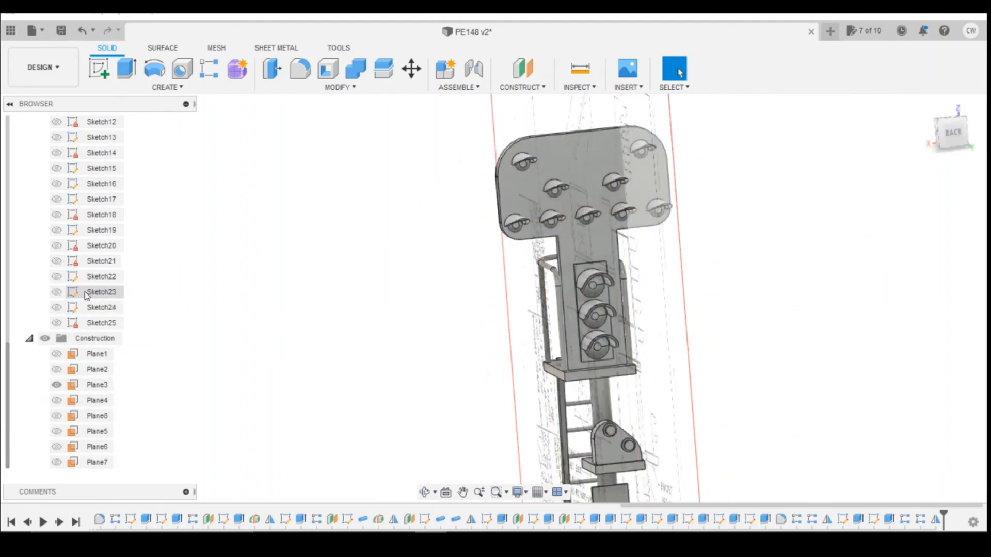
scroll(771, 264, "down", 3)
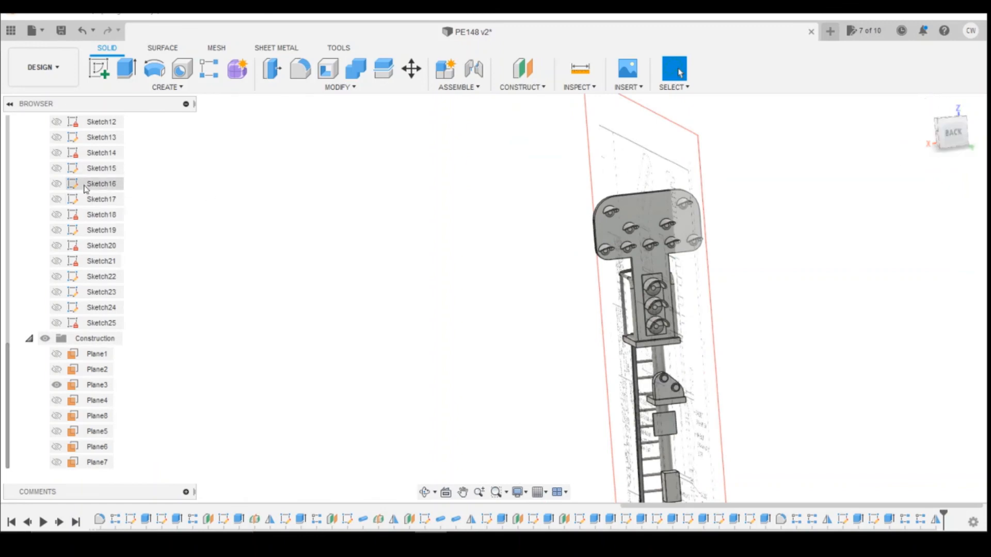
scroll(77, 222, "up", 6)
left_click(56, 229)
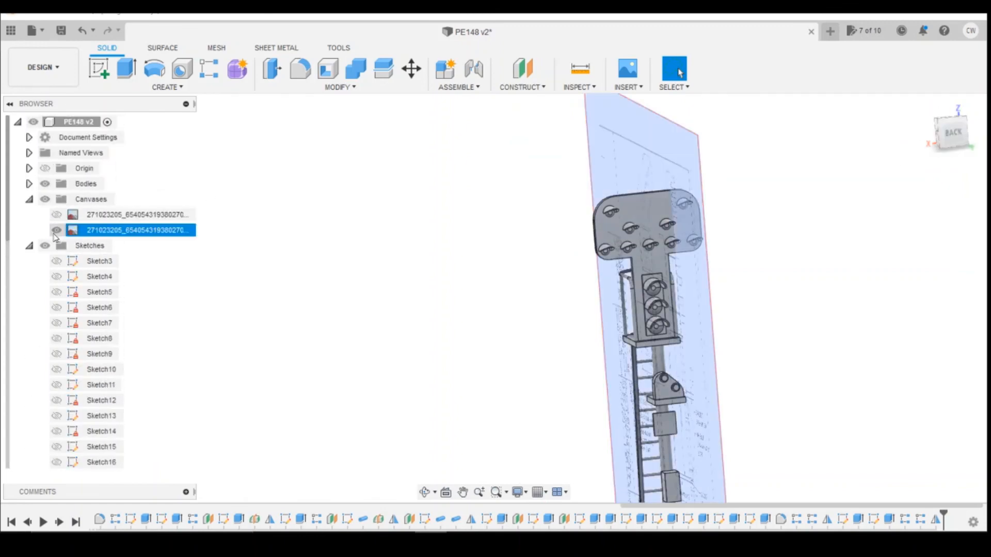
Orbit the model to an angled back view and compare its hoods with the K-190 signal photo in Photos.
mouse_move(944, 124)
left_mouse_down()
mouse_move(937, 129)
mouse_move(970, 131)
left_mouse_up()
mouse_move(405, 524)
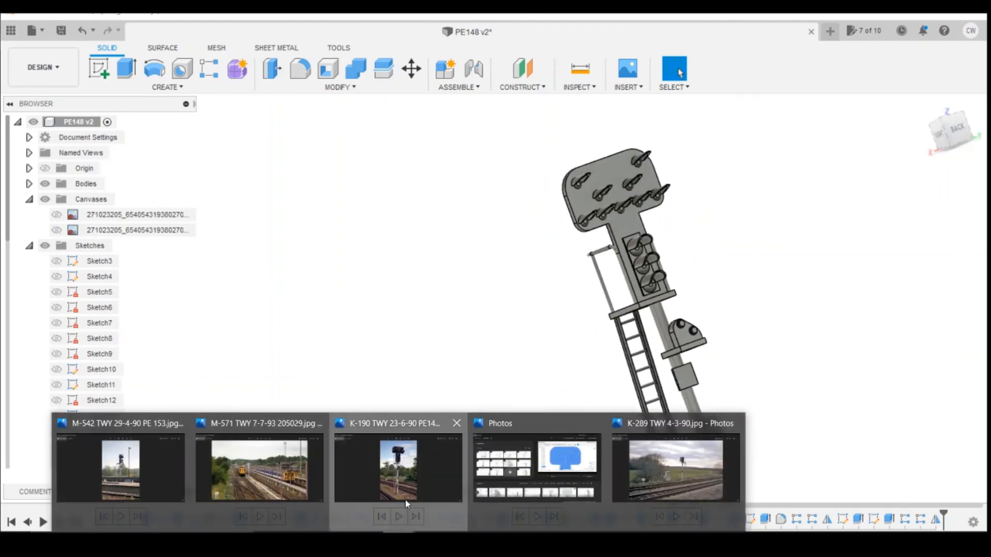
left_click(404, 500)
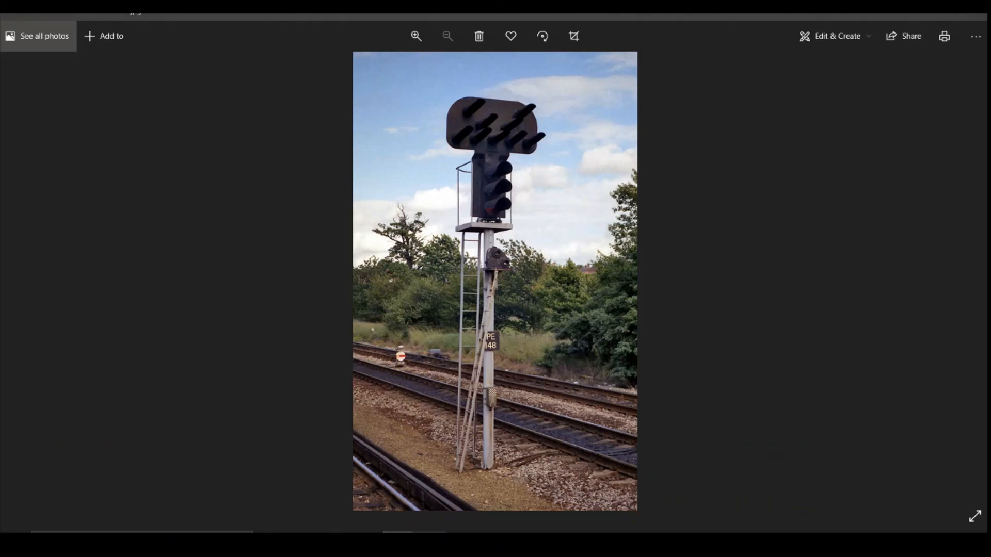
left_click(431, 532)
View the Fusion 360 model from the right side and compare the hood profiles with the M-542 photo in Photos.
mouse_move(960, 130)
left_mouse_down()
mouse_move(941, 129)
mouse_move(973, 129)
left_mouse_up()
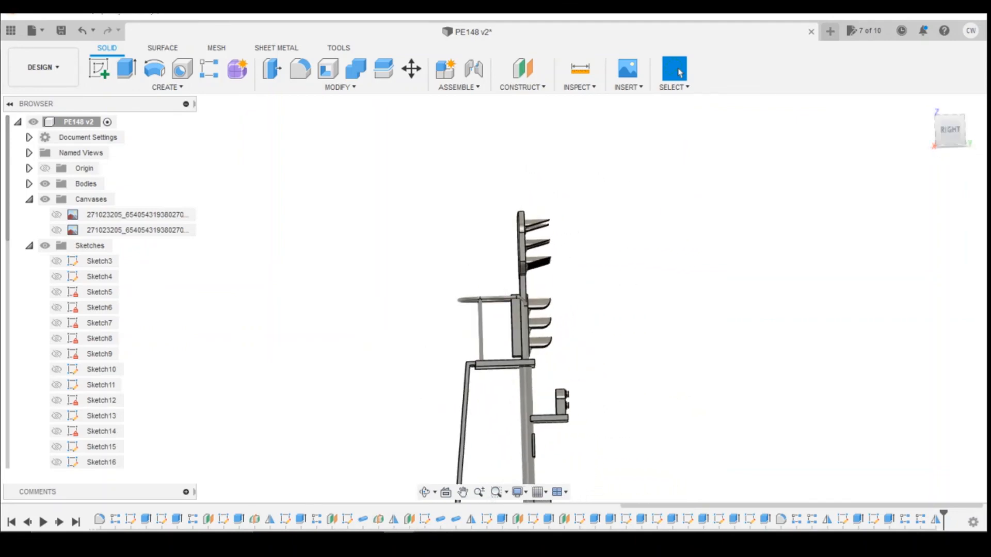
mouse_move(396, 488)
left_click(141, 488)
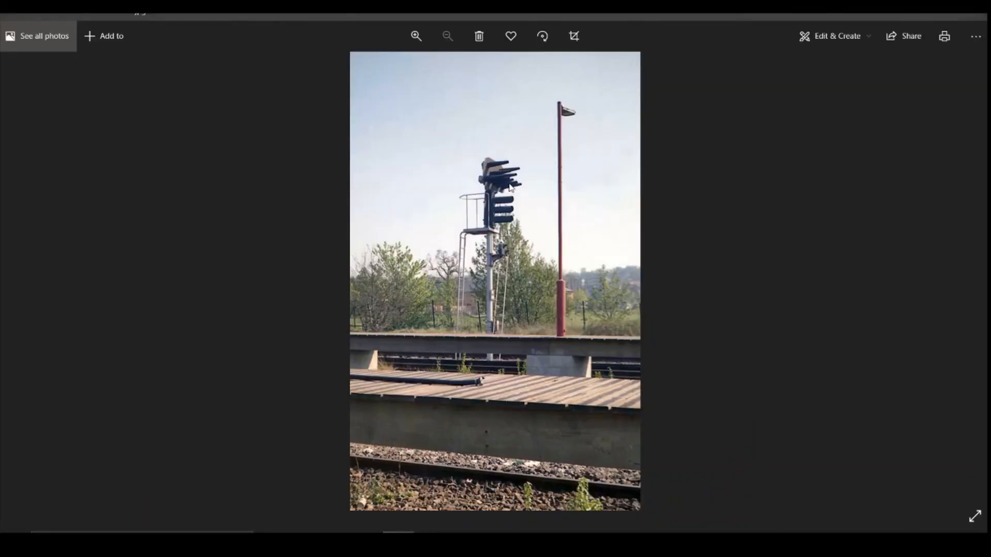
mouse_move(430, 546)
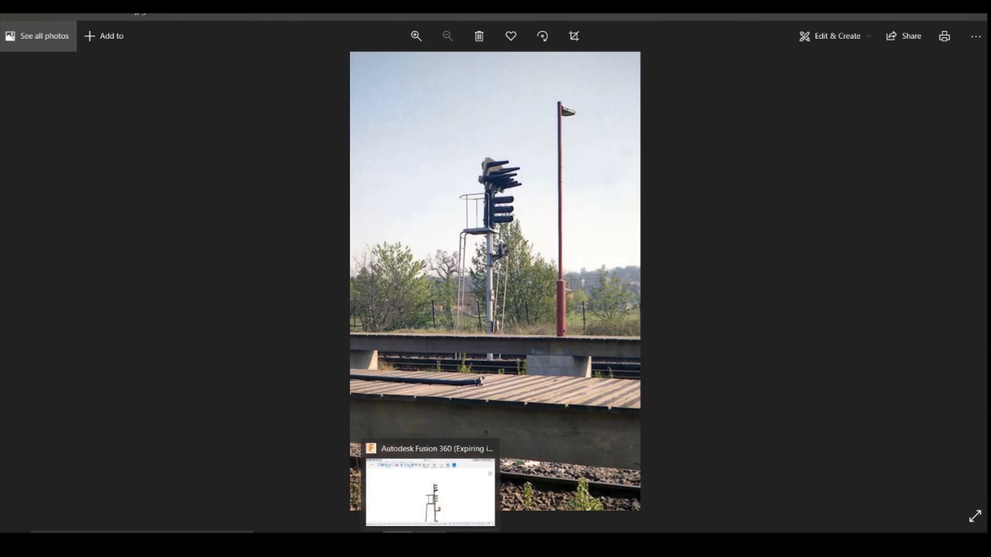
left_click(489, 474)
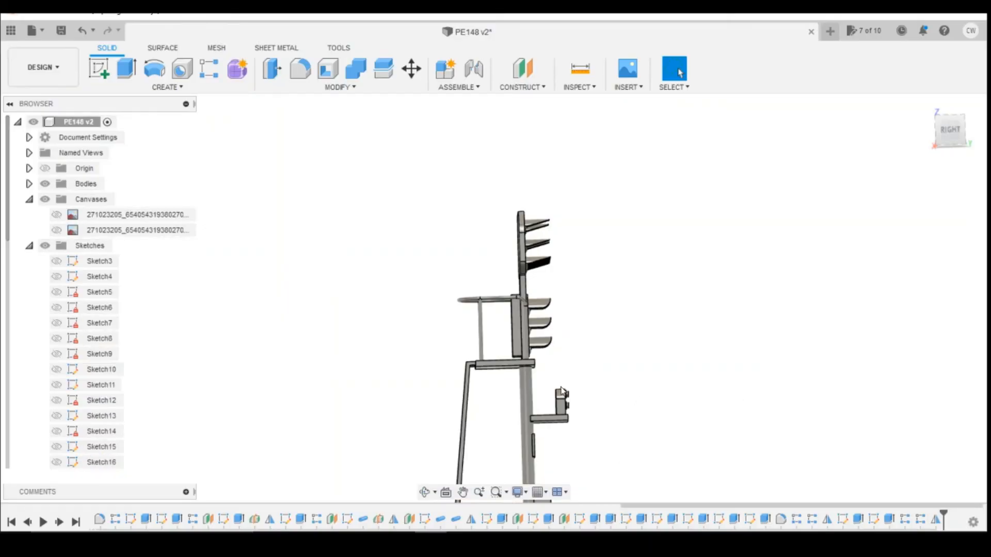
mouse_move(441, 489)
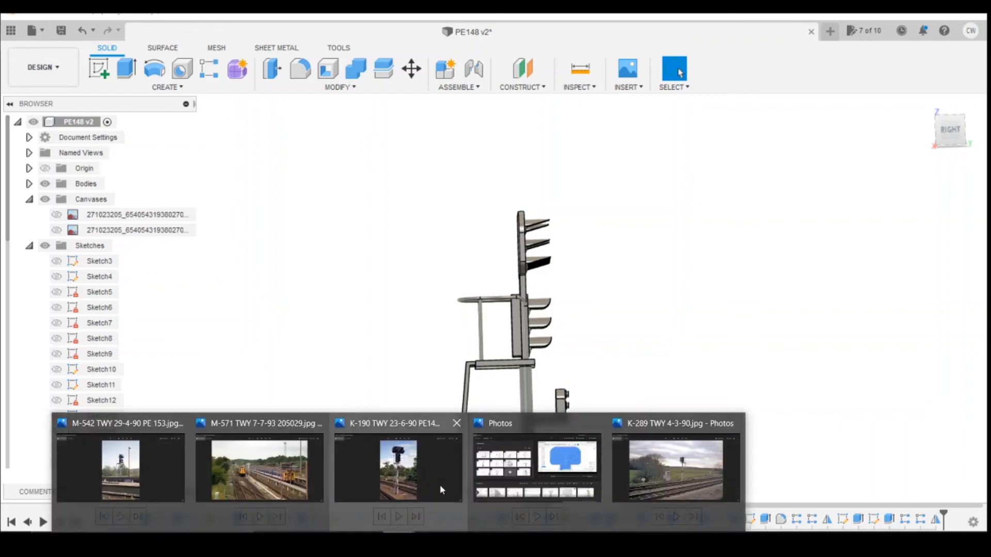
left_click(150, 457)
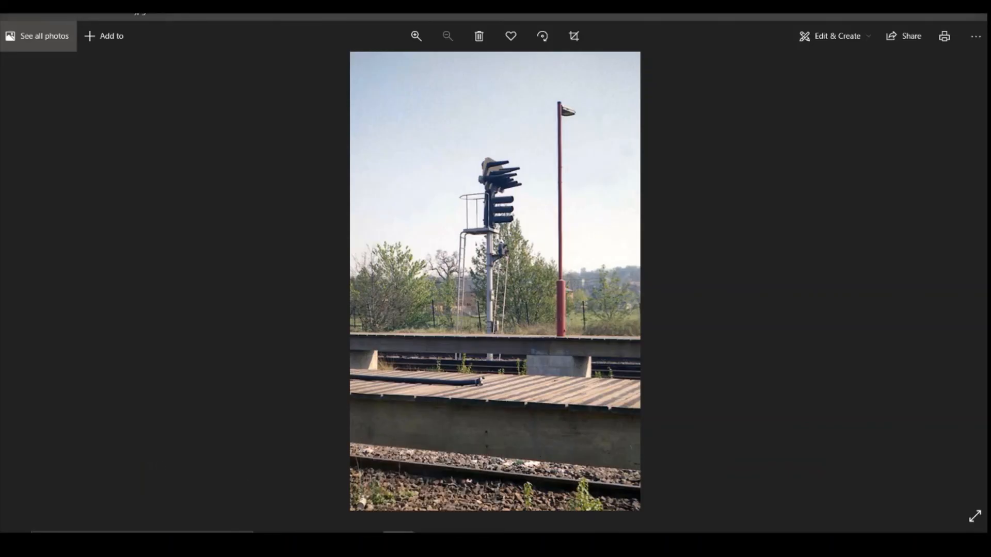
key("alt+Tab")
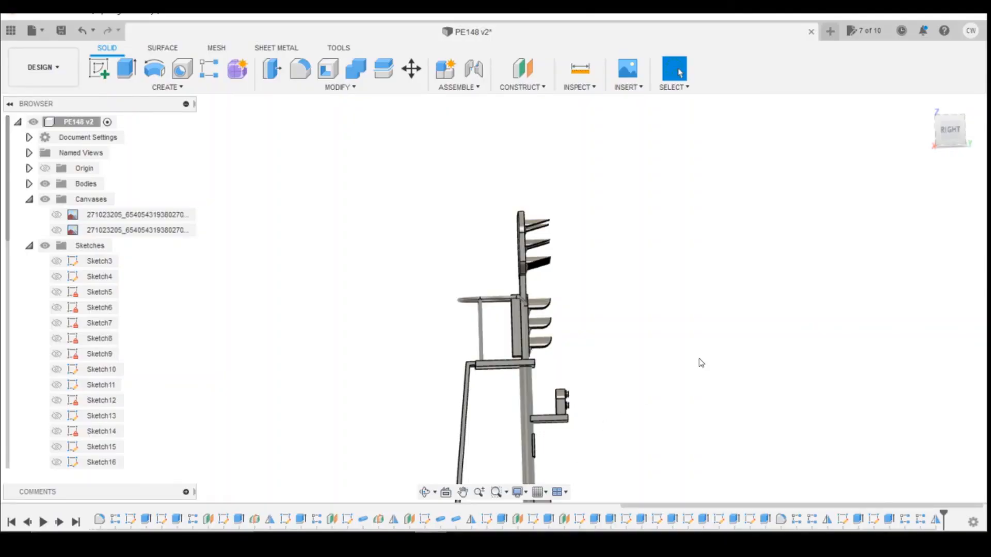
Examine the whole signal from several right and back angles, from the hooded route indicator down to the base.
left_click_drag(951, 130, 922, 131)
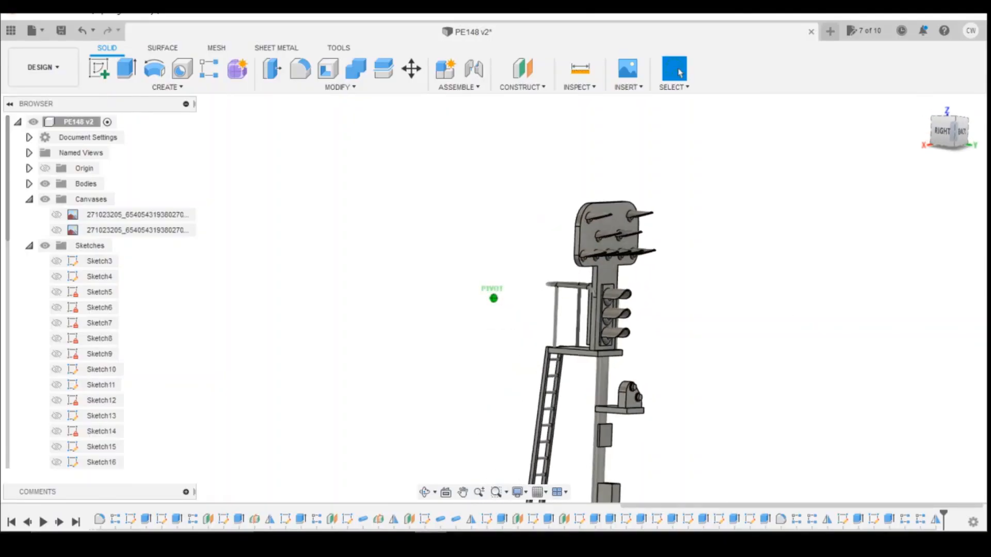
scroll(752, 422, "down", 2)
scroll(710, 344, "down", 1)
scroll(690, 377, "up", 3)
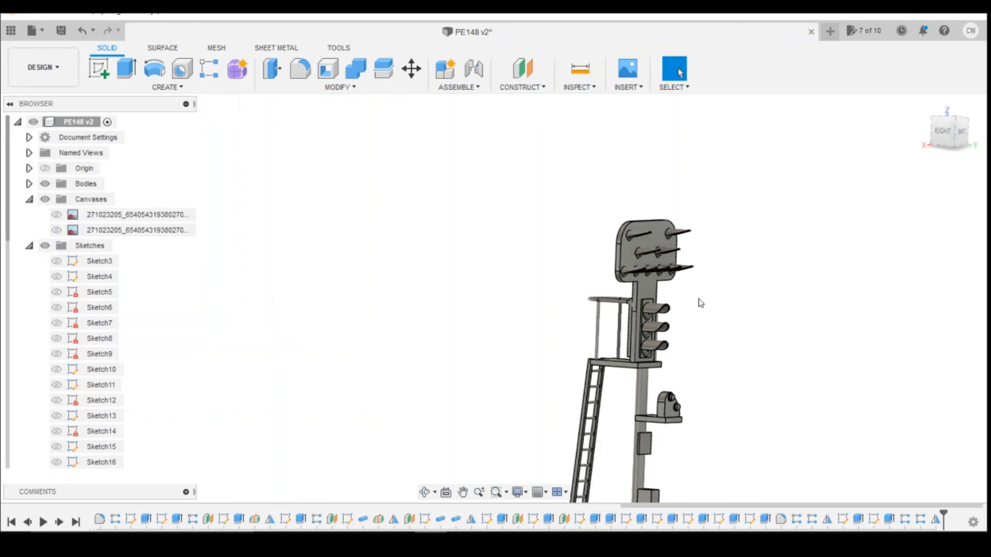
scroll(715, 301, "down", 2)
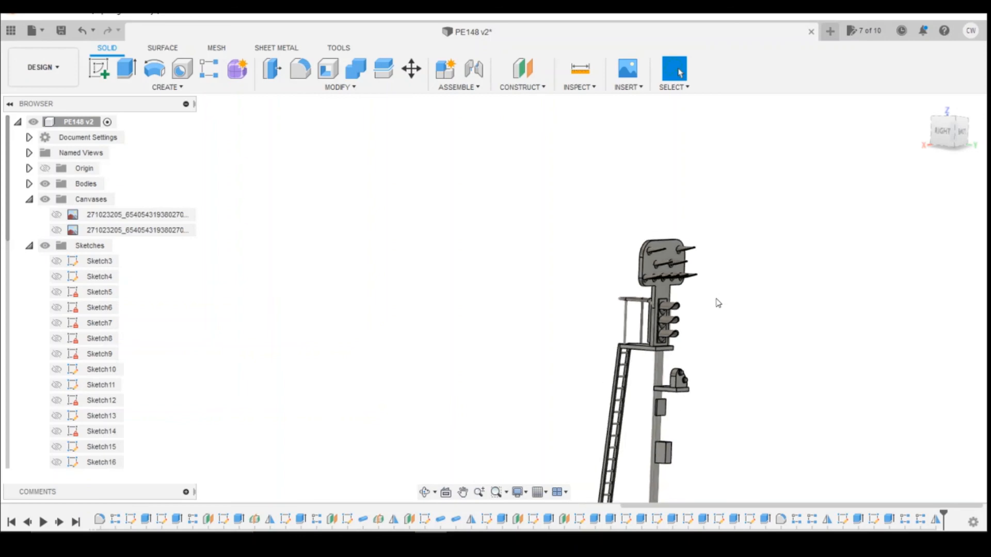
scroll(718, 303, "up", 3)
mouse_move(954, 129)
left_mouse_down()
mouse_move(951, 115)
mouse_move(920, 122)
left_mouse_up()
scroll(583, 313, "down", 2)
scroll(689, 467, "down", 1)
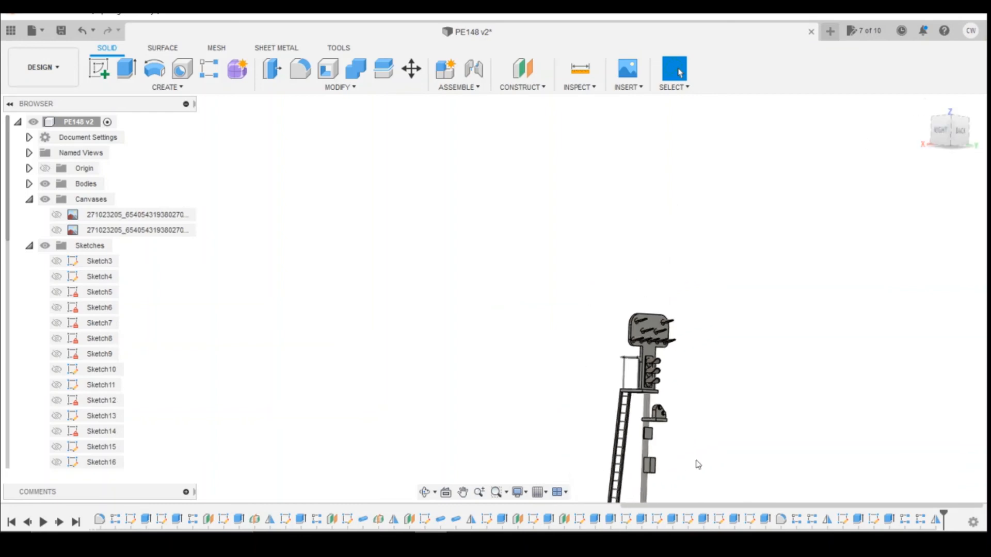
scroll(689, 454, "down", 1)
scroll(669, 490, "up", 3)
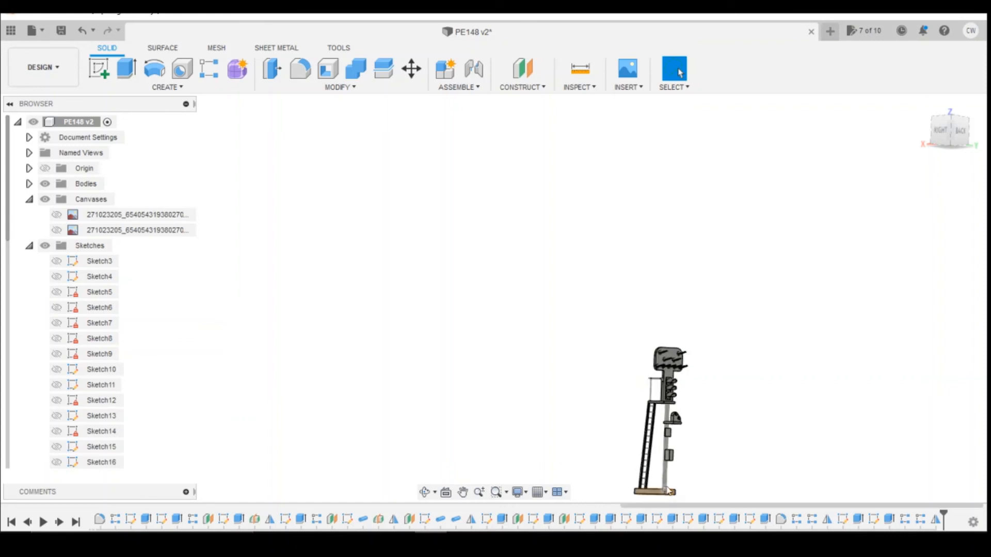
scroll(666, 493, "up", 1)
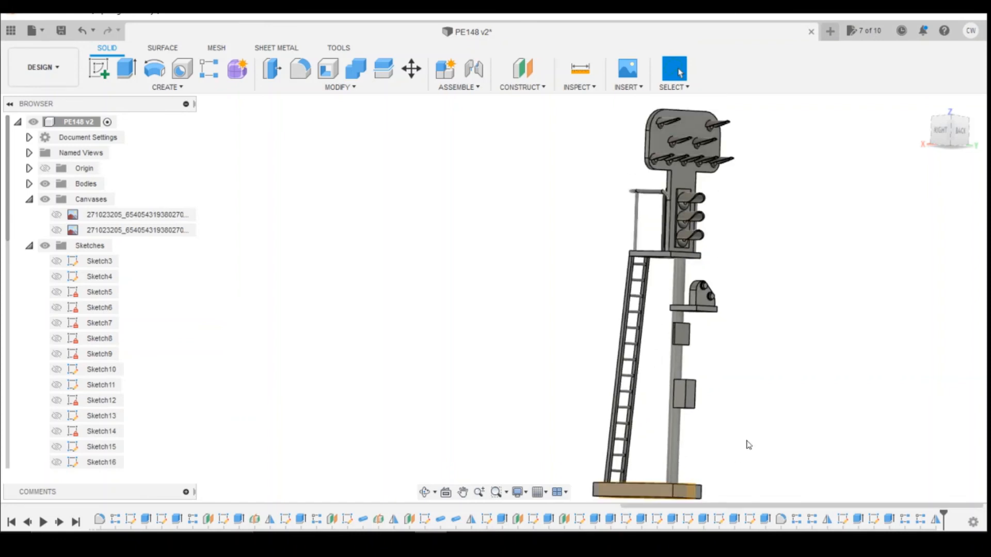
left_click(960, 131)
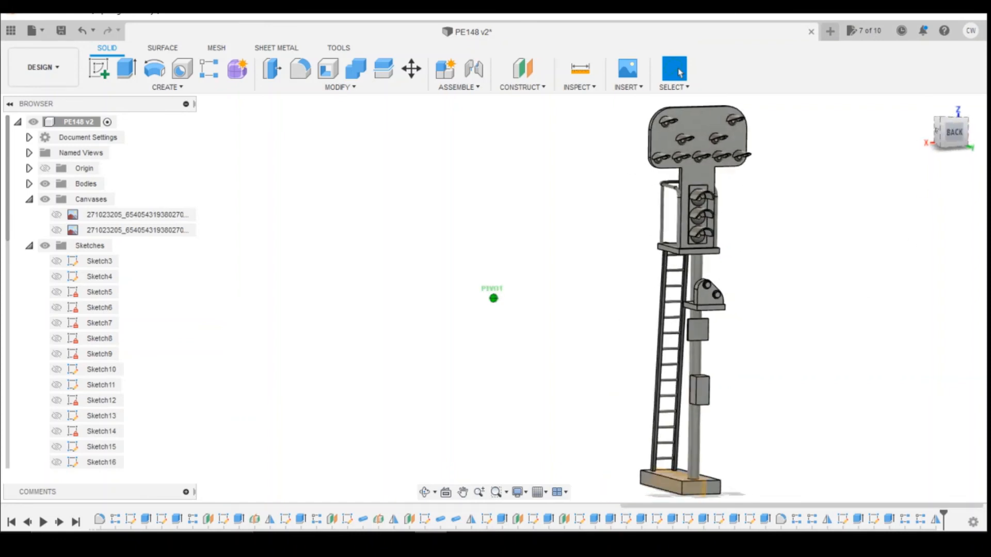